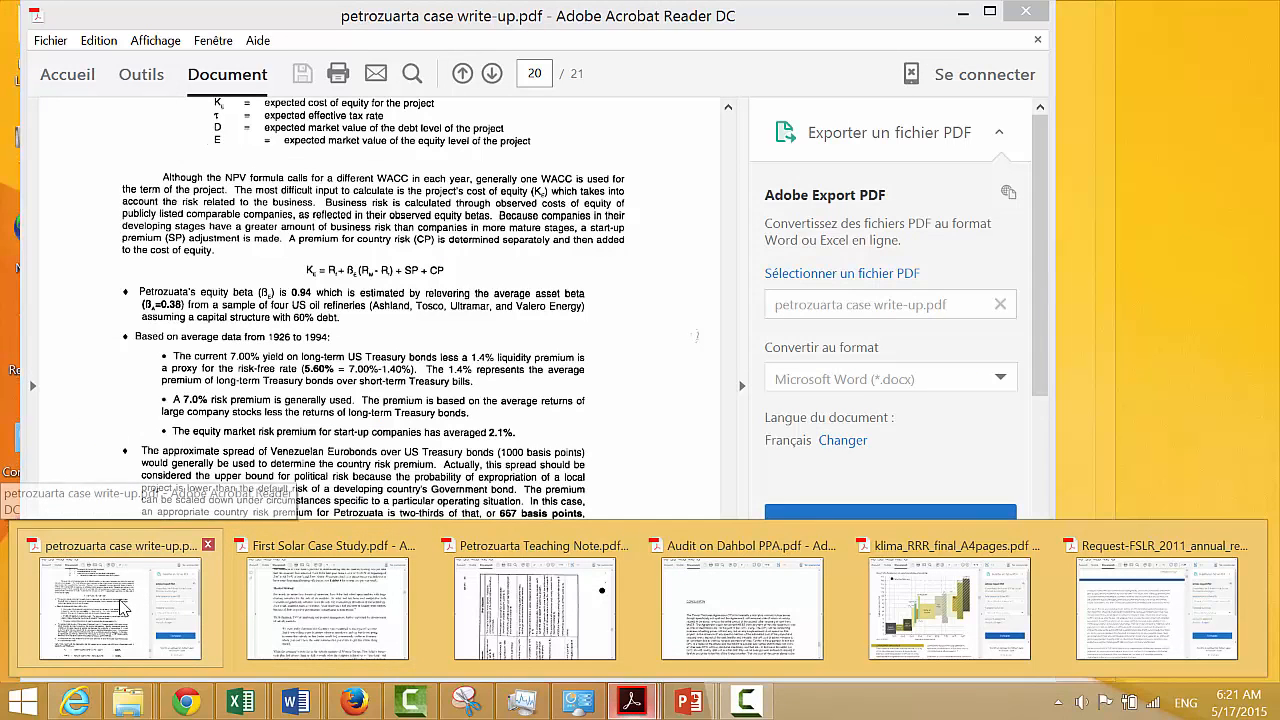
Step: Bring up petrozuarta case write-up.pdf and review the Exhibit 11 cost of capital calculation on page 20
click(122, 607)
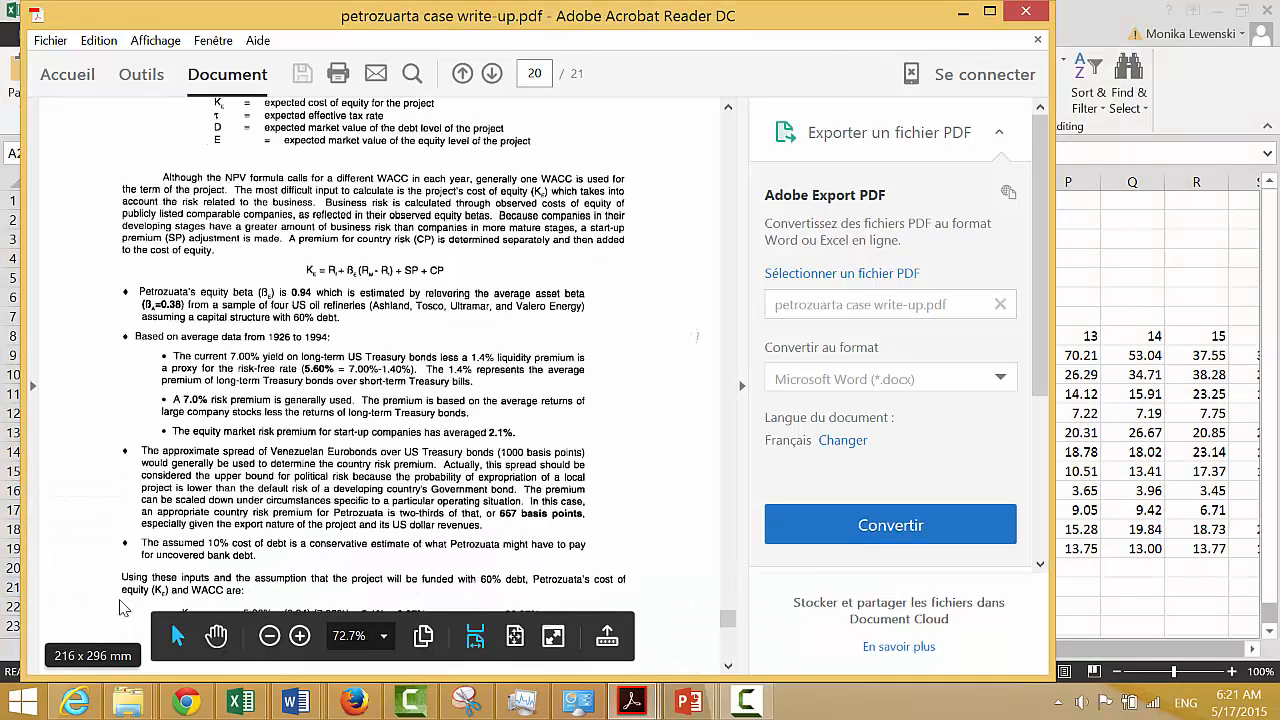
scroll(122, 607, up, 3)
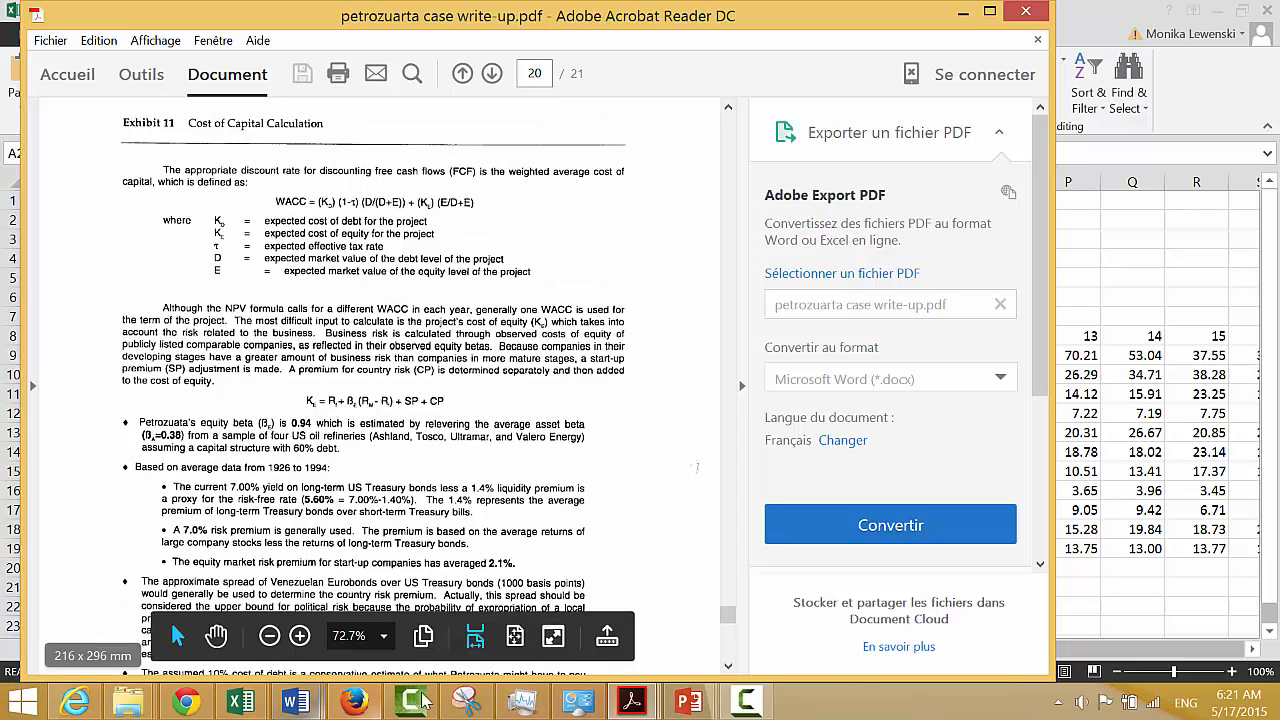
Step: Switch to Petrozuarta Teaching Note.pdf and find Exhibit TN-7 on Monte Carlo simulation, page 31
mouse_move(652, 707)
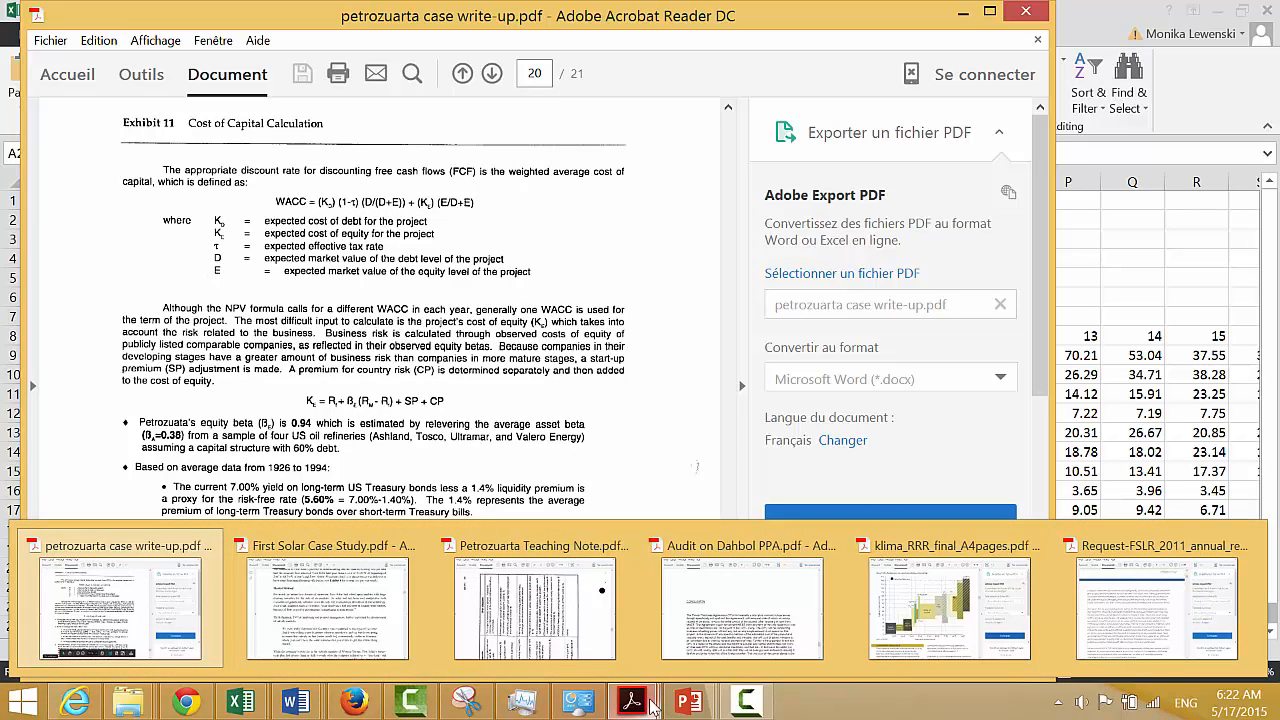
click(490, 612)
scroll(490, 617, down, 15)
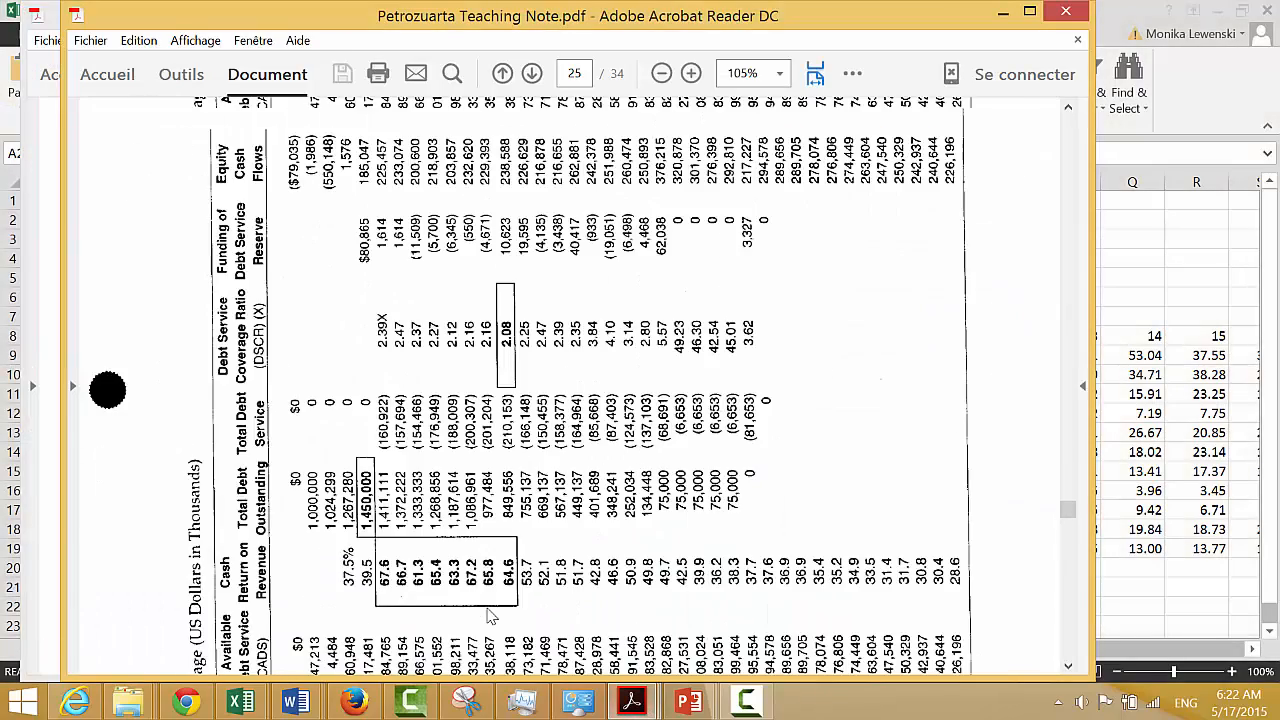
scroll(490, 617, down, 5)
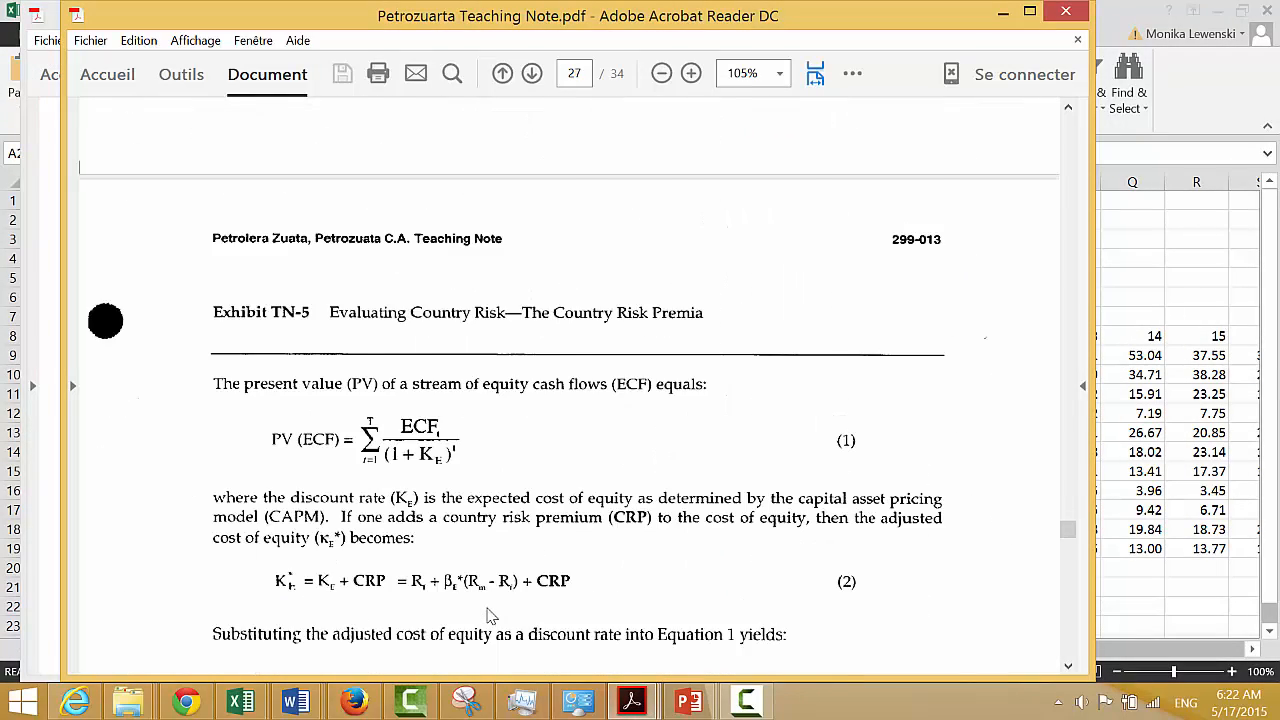
scroll(490, 617, down, 15)
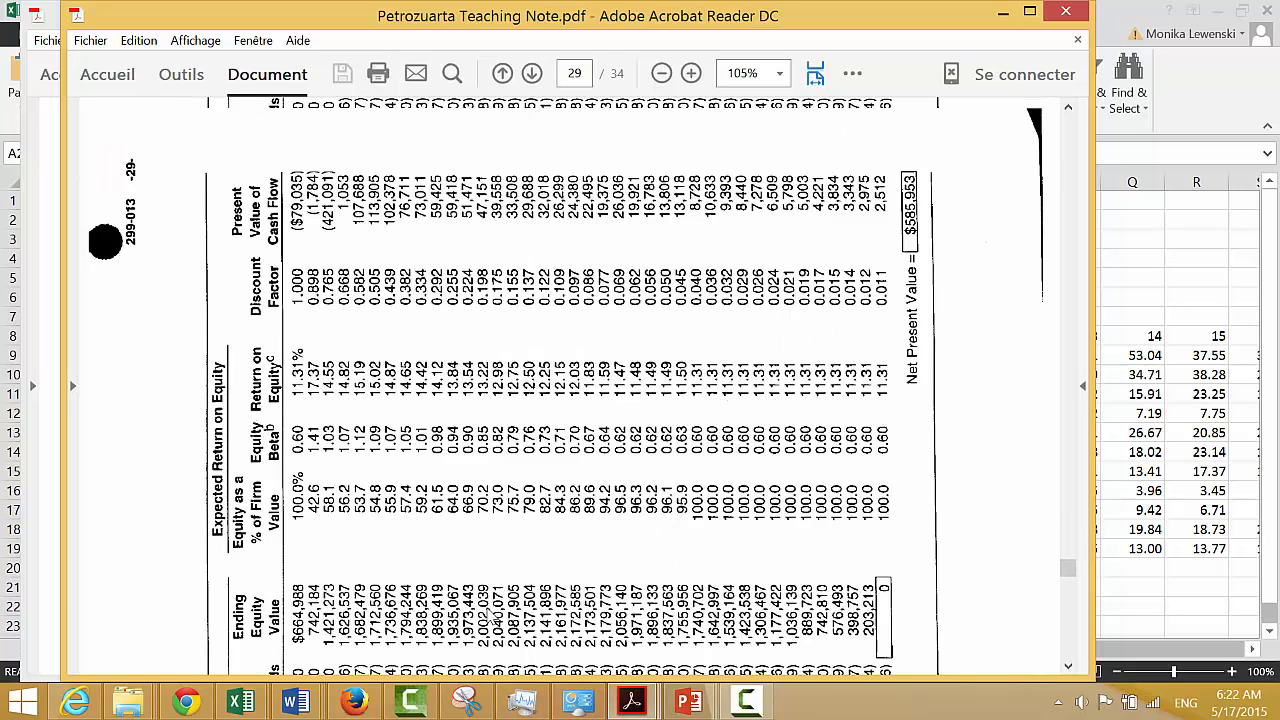
scroll(490, 617, down, 15)
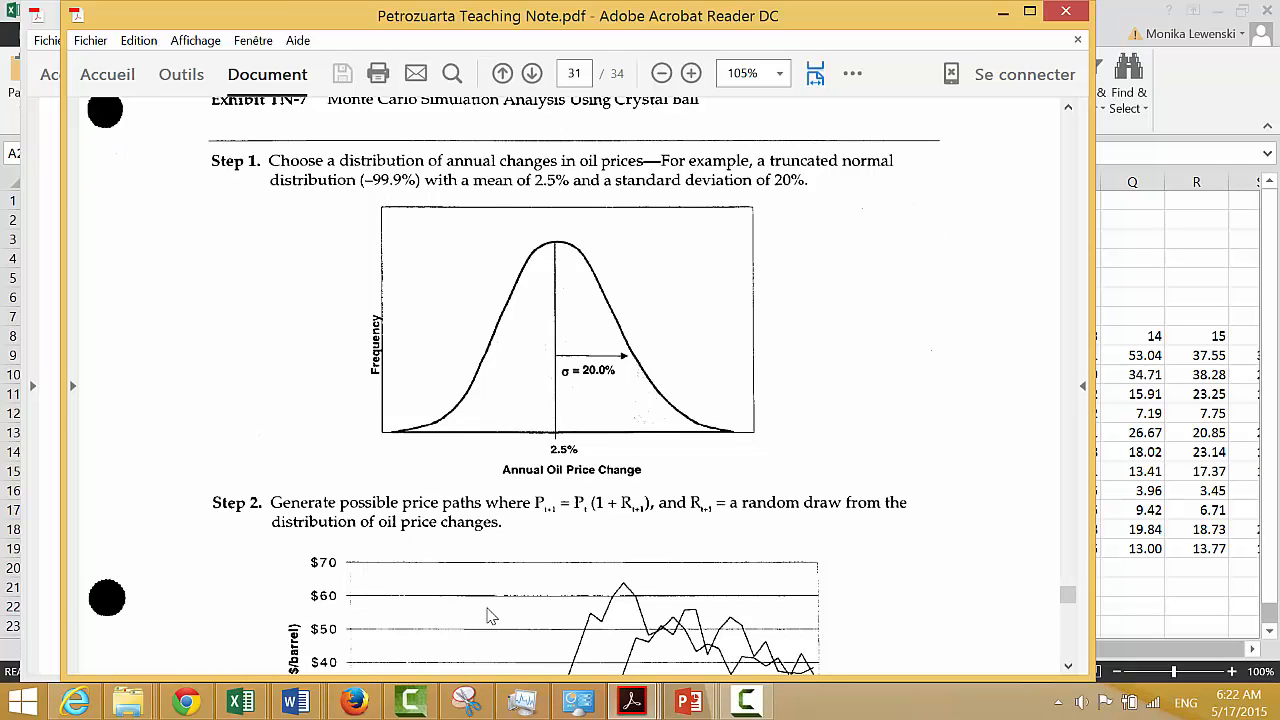
scroll(490, 617, down, 1)
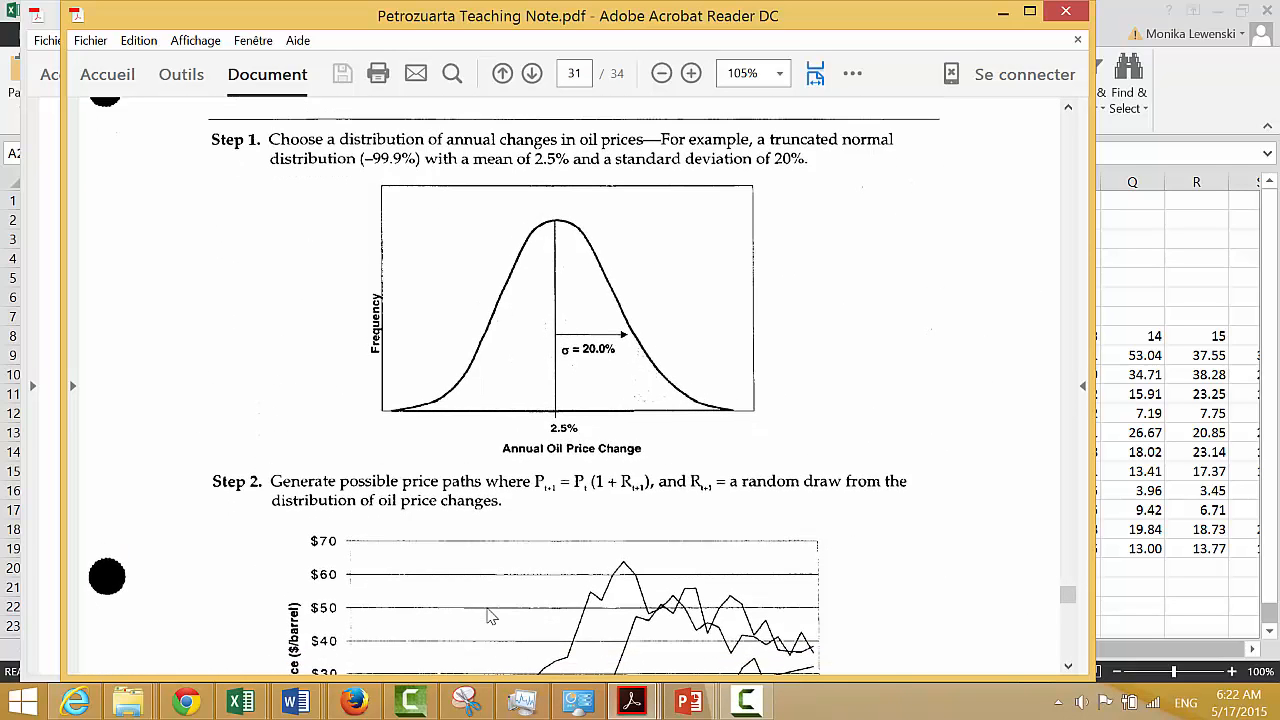
scroll(490, 617, up, 3)
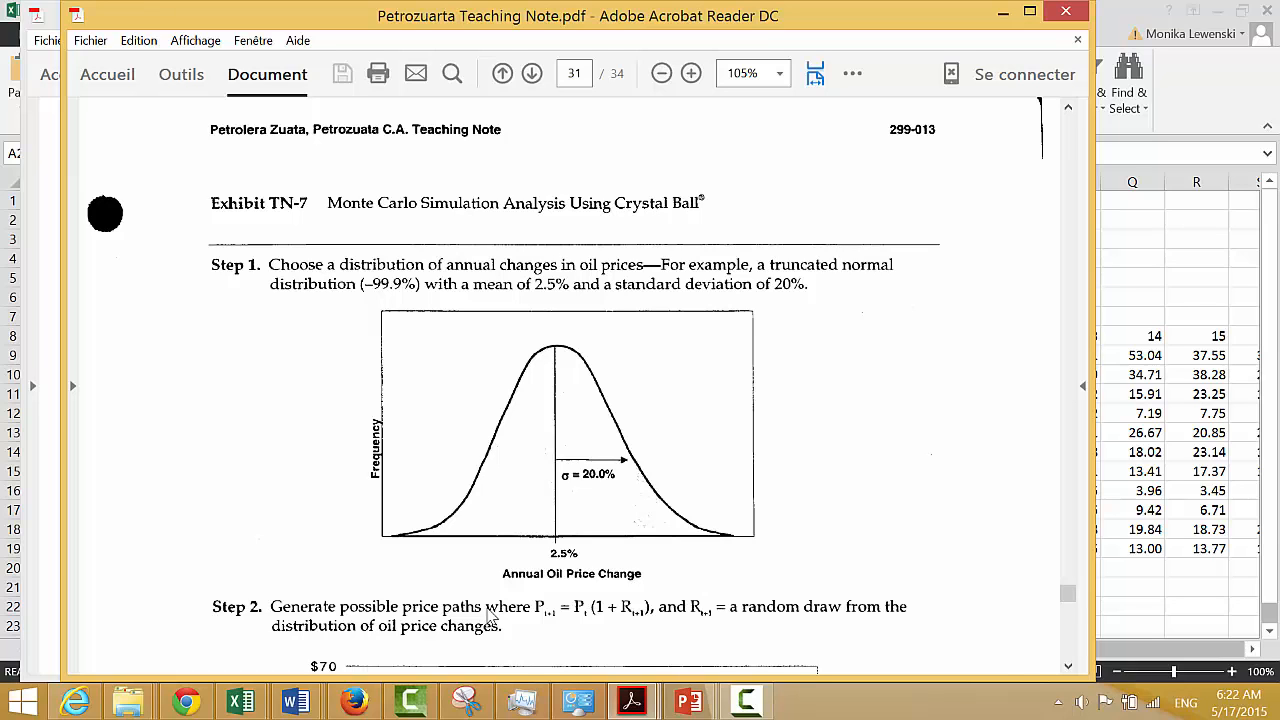
Step: Review the simulated oil price paths, the cash flow model layout, and the quasi-market value and minimum DSCR forecast charts
scroll(490, 617, down, 8)
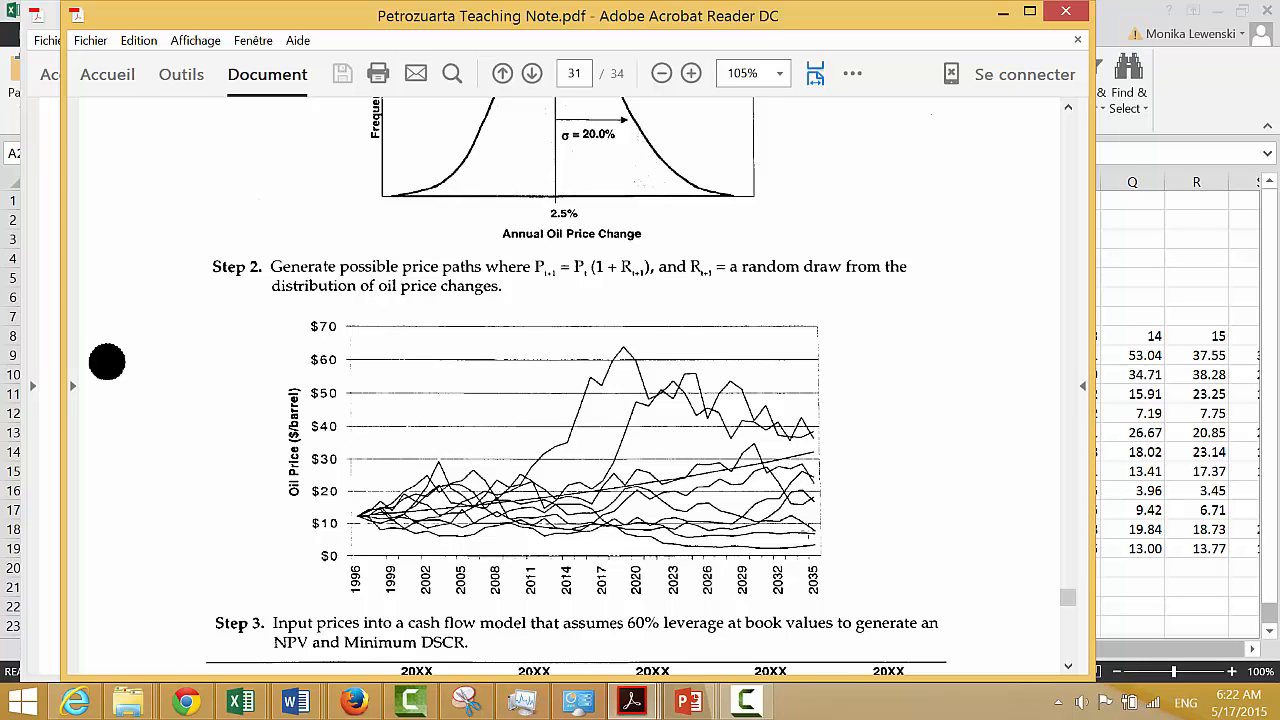
scroll(808, 530, down, 5)
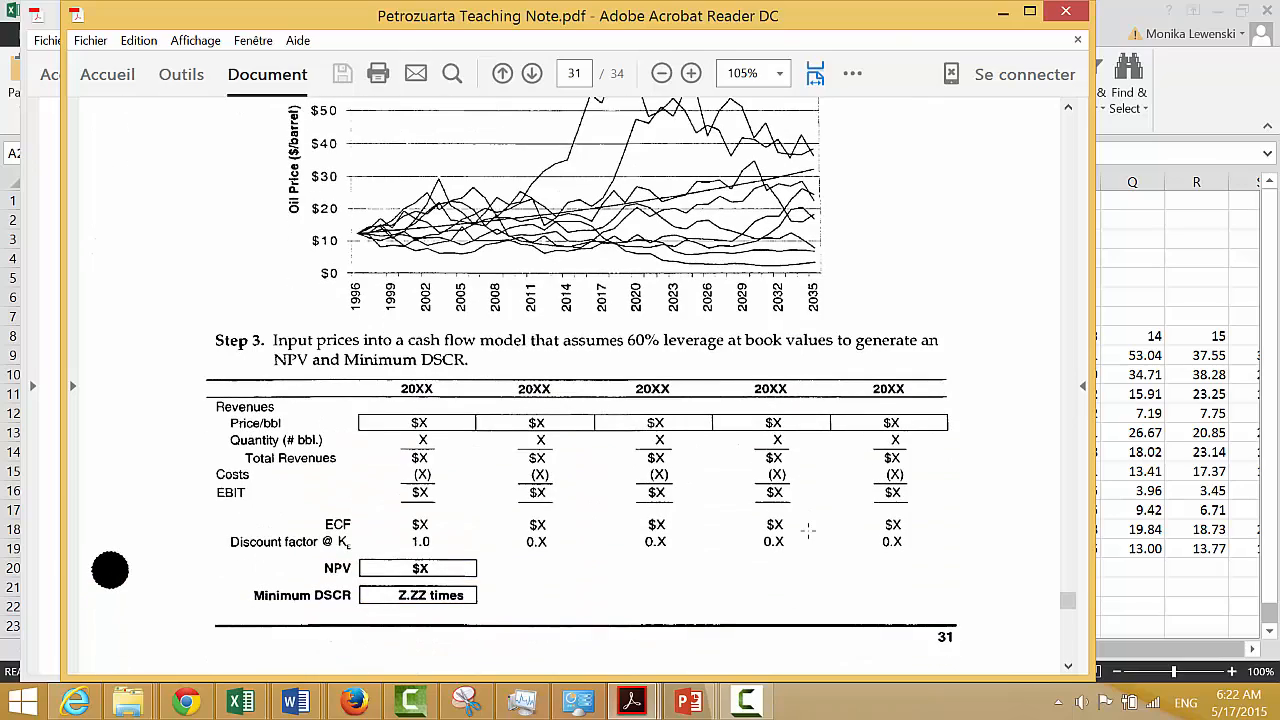
scroll(808, 530, down, 3)
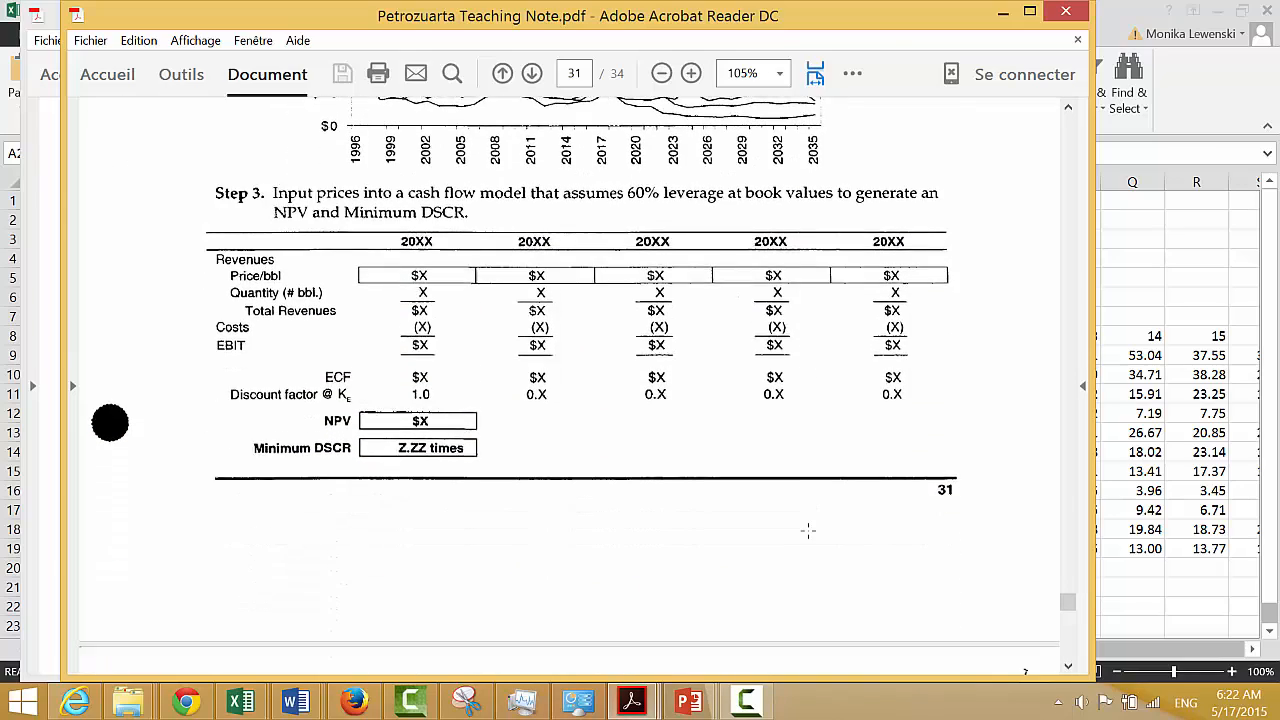
scroll(808, 530, down, 15)
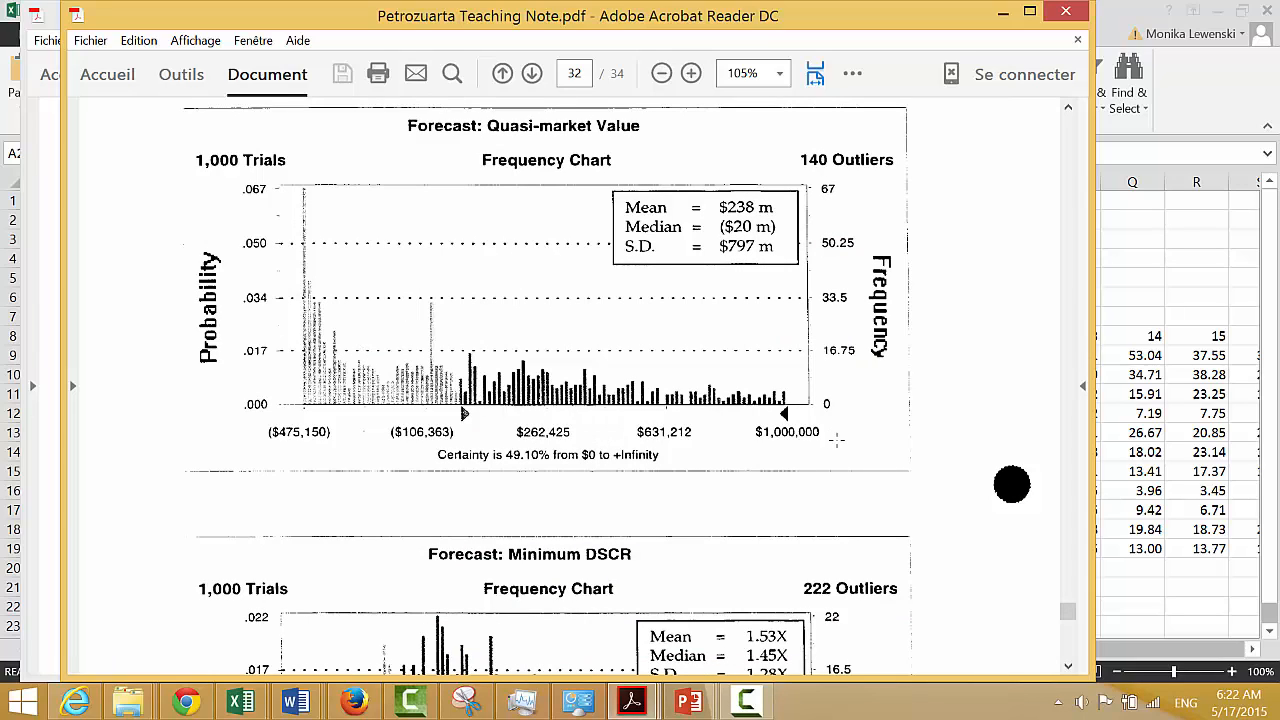
scroll(836, 440, down, 6)
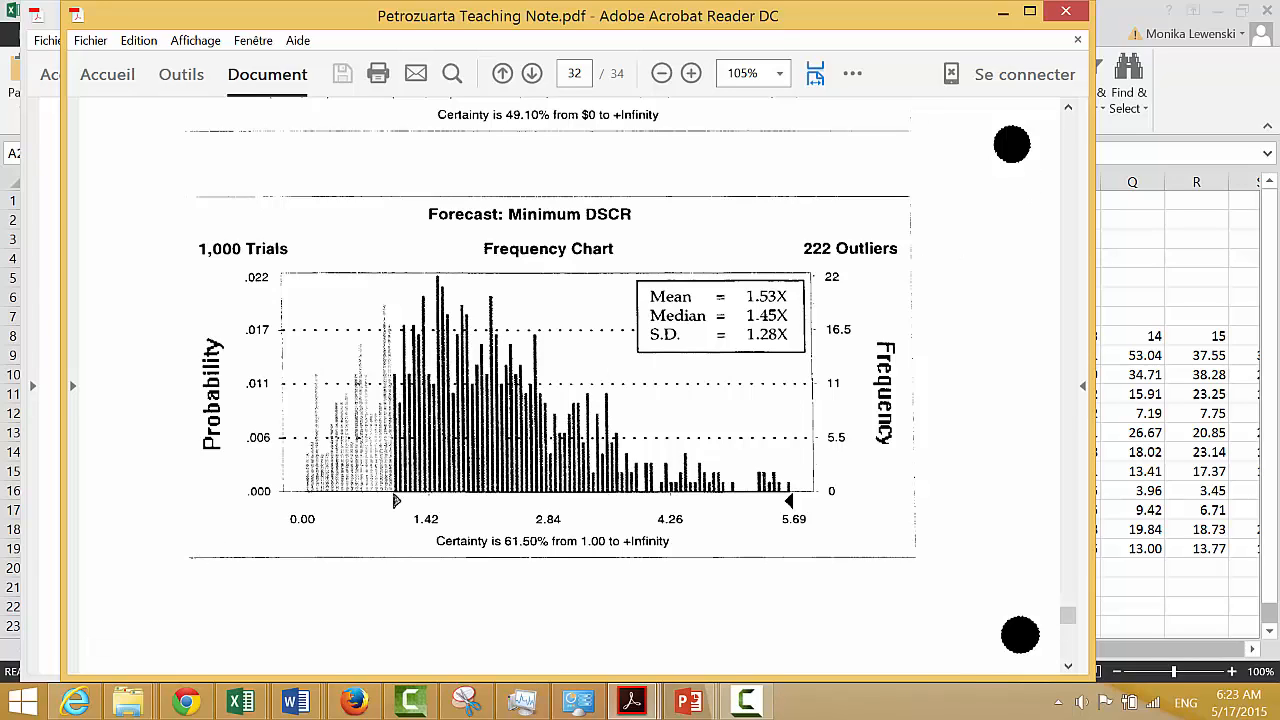
Step: Switch to the Mont Carlo Simple workbook in Excel and examine the starting price and first simulated price formulas in C14 and D14
click(1123, 300)
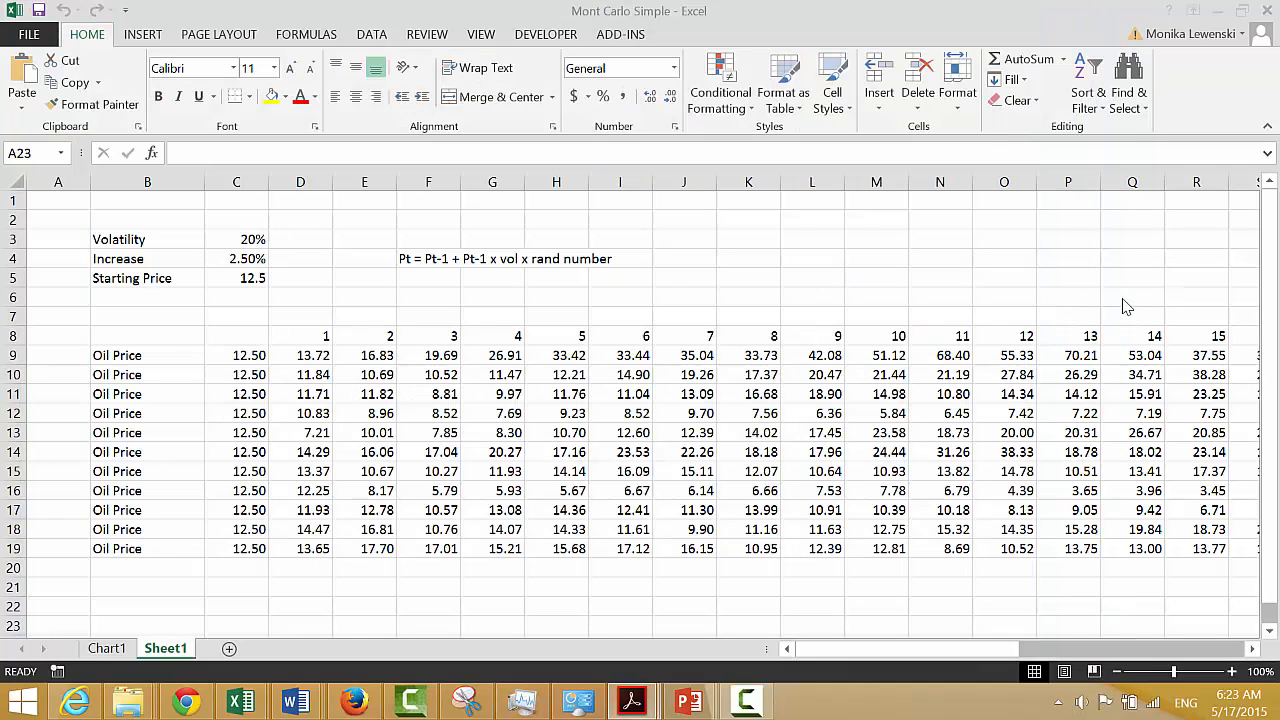
click(293, 459)
key(Left)
key(Left)
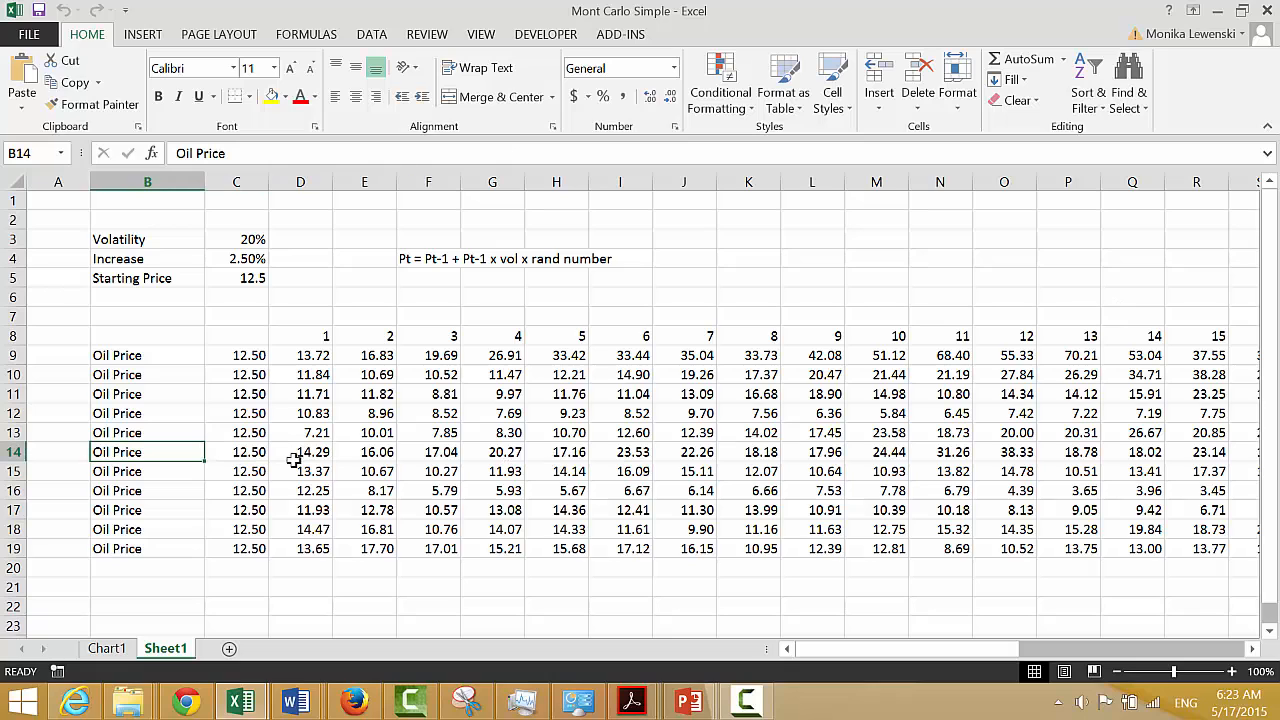
key(Right)
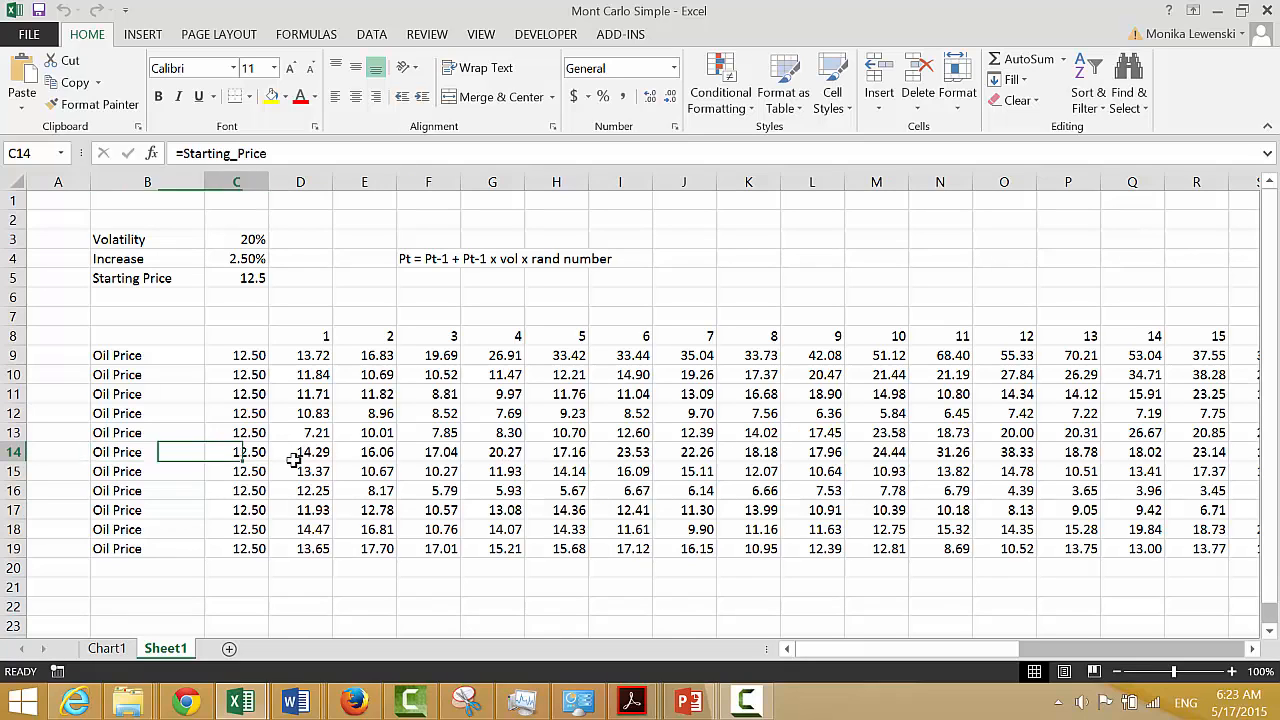
key(Left)
key(Left)
key(Right)
key(Right)
key(Right)
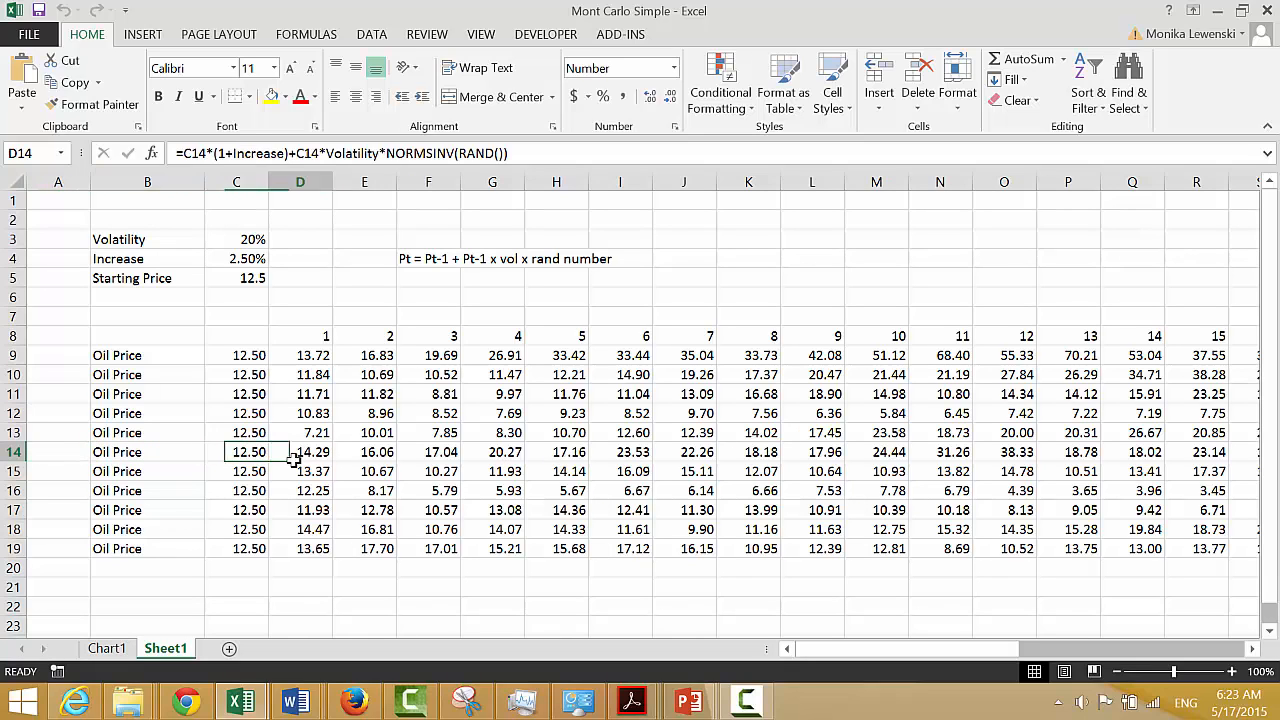
key(Left)
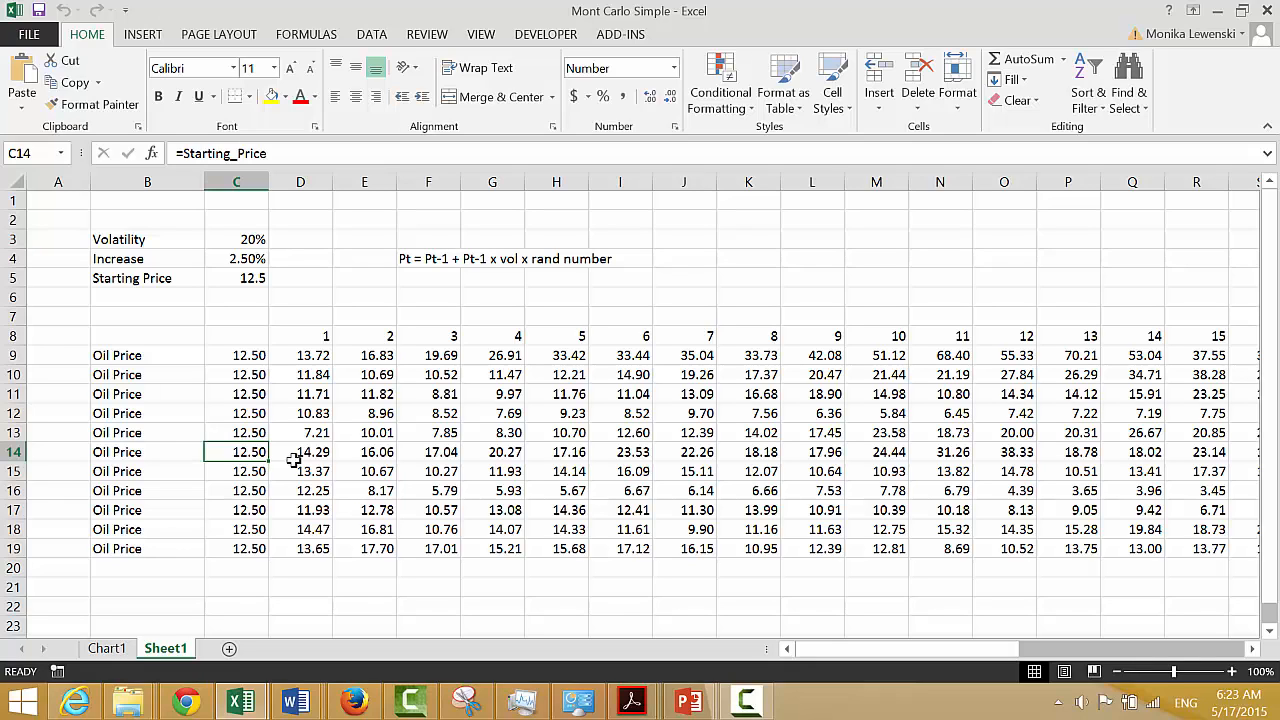
key(Down)
key(Down)
key(Down)
key(Down)
key(Down)
key(Down)
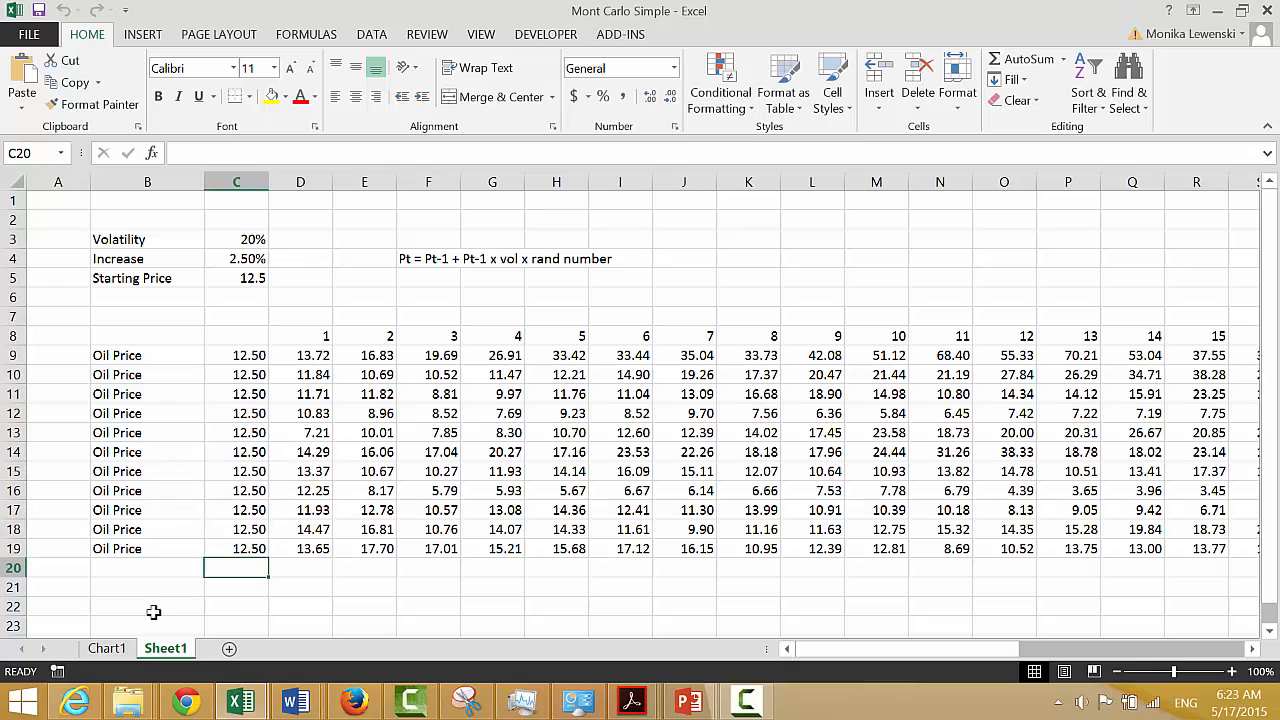
Step: Switch to the Financial Reports window in File Explorer and go to the folder "15. Petrozuharta case (Project Finance)" under Chapter 3. Case Studies
mouse_move(140, 710)
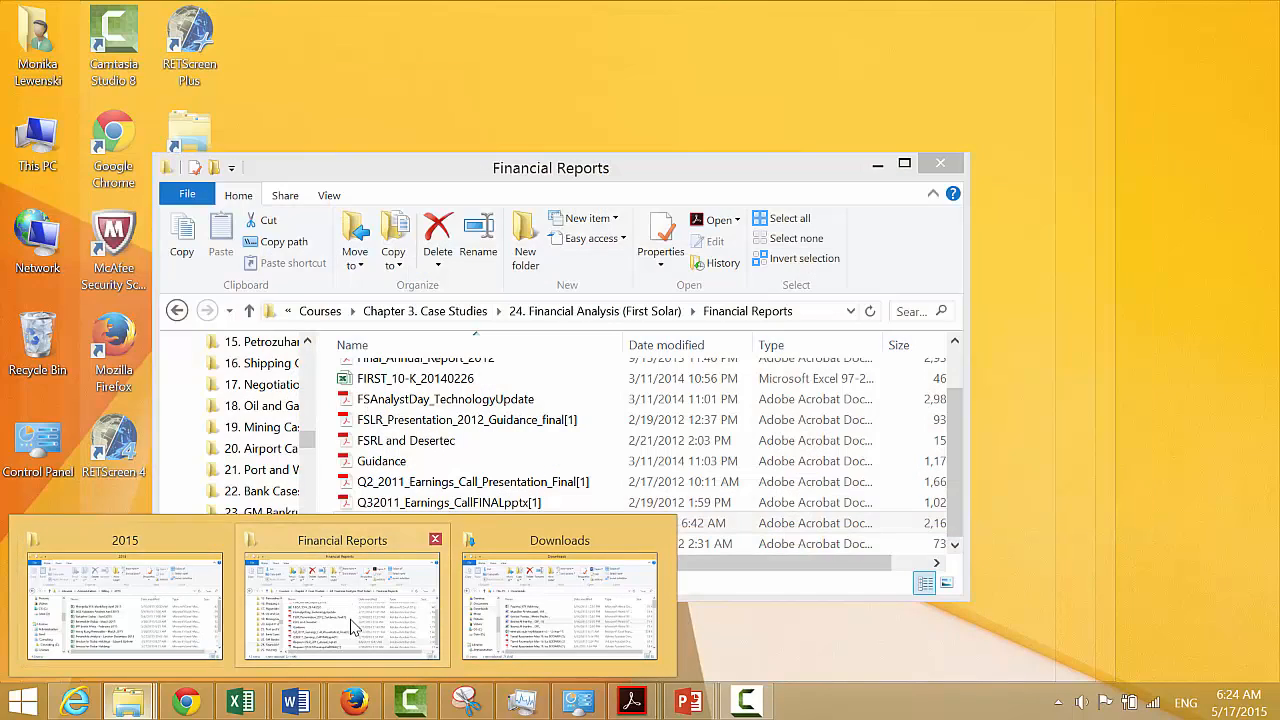
click(350, 625)
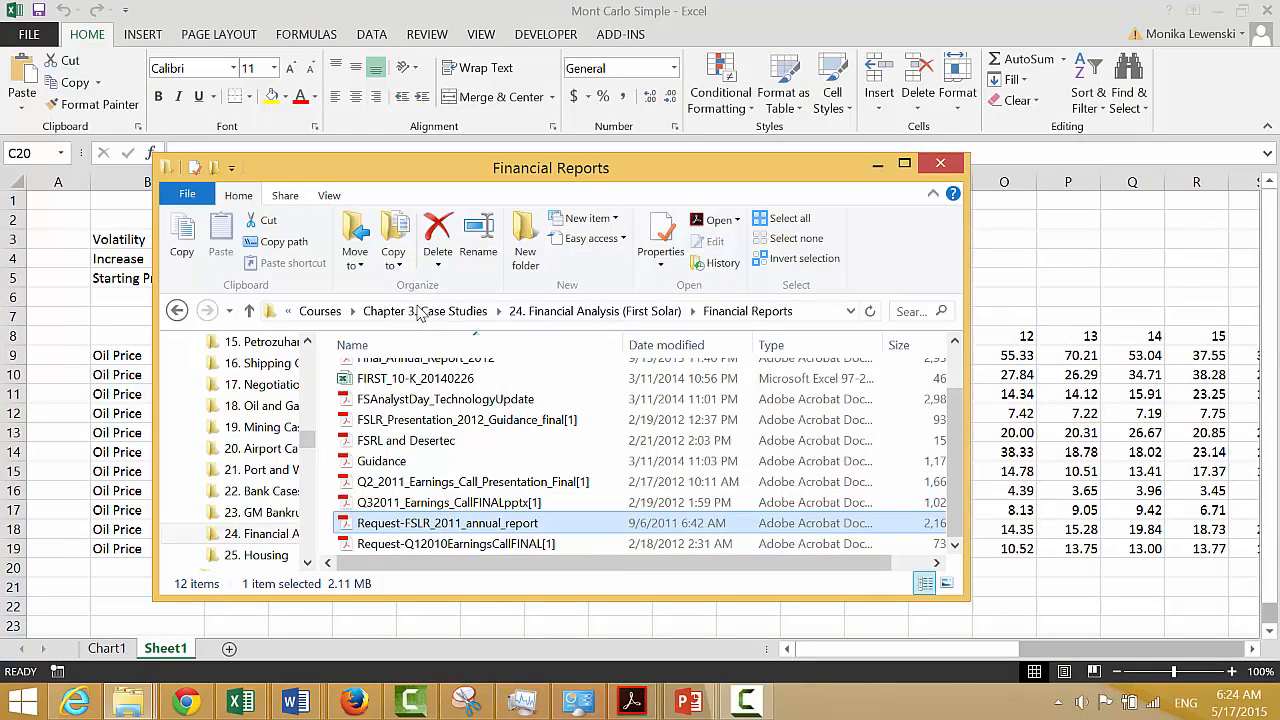
click(446, 312)
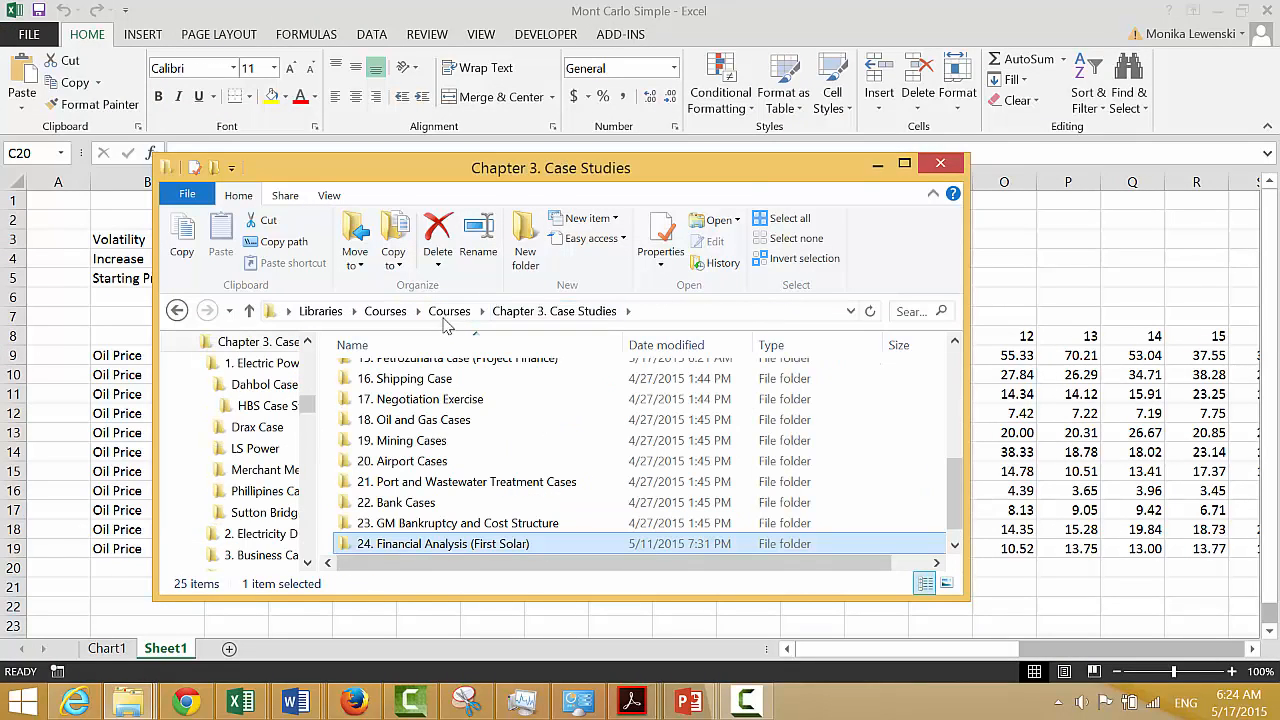
key(Up)
key(Up)
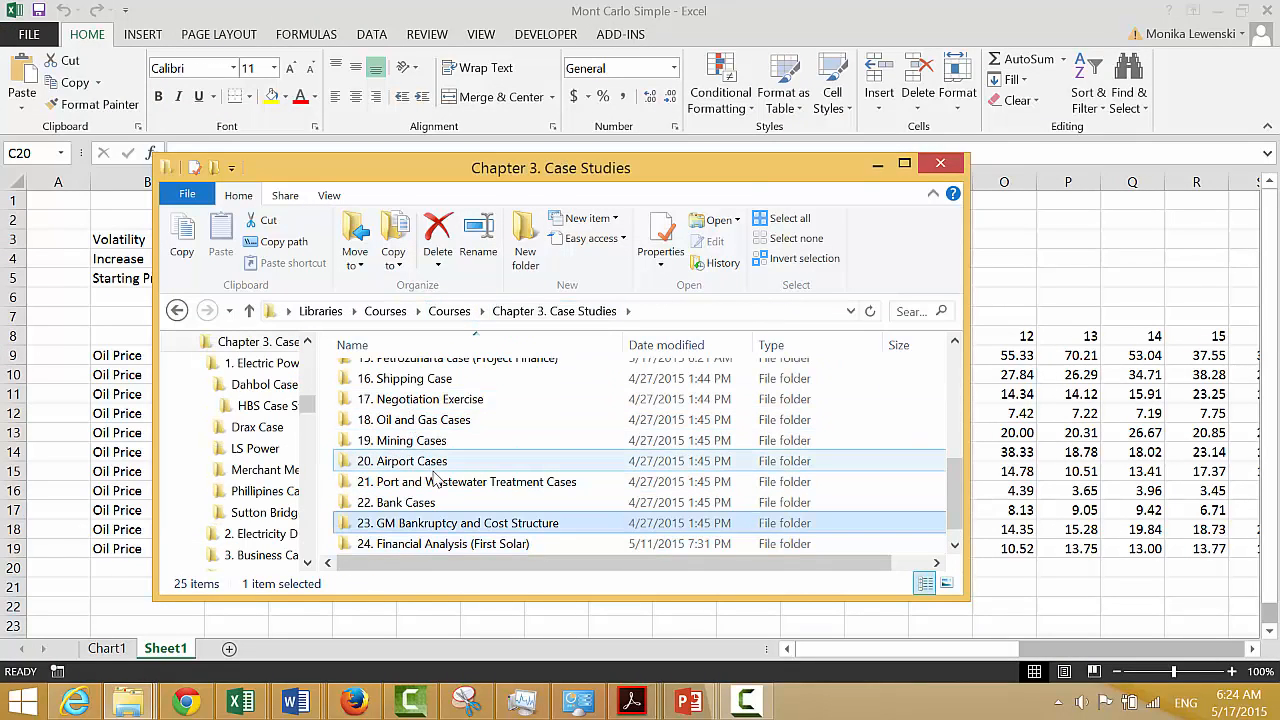
key(Up)
key(Down)
key(Down)
key(Down)
key(Down)
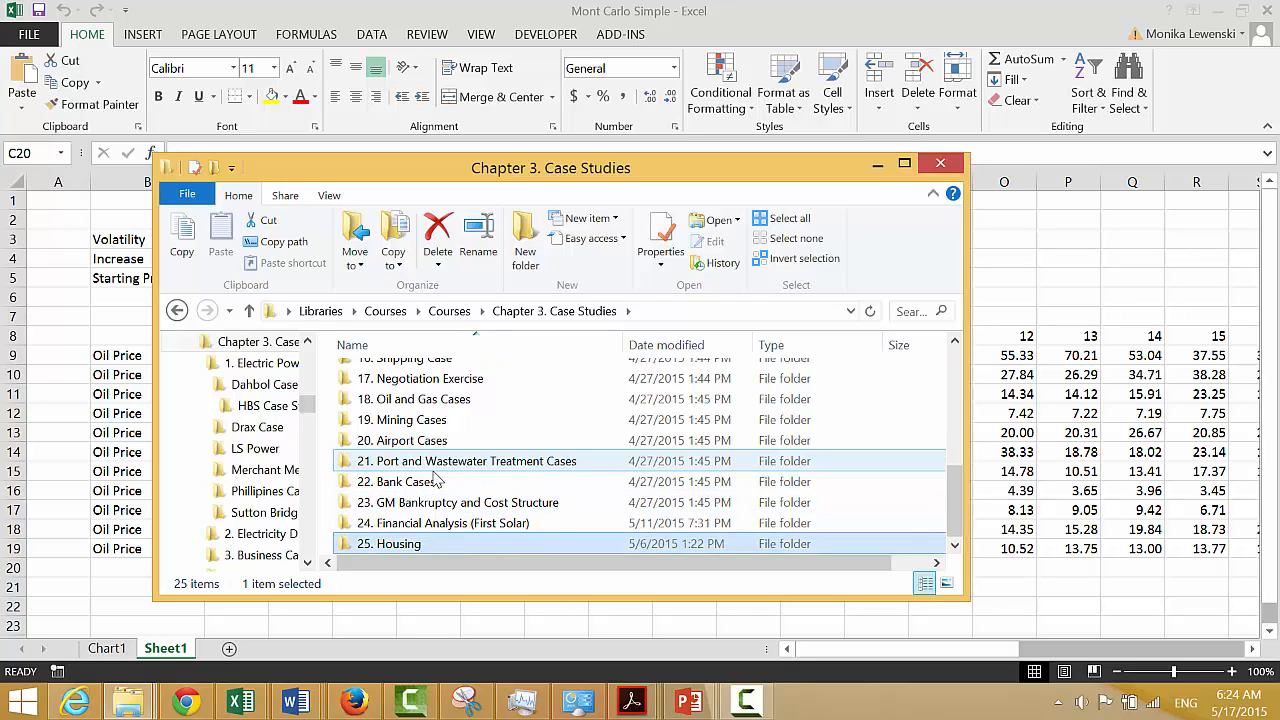
key(Up)
key(Up)
key(Down)
key(Down)
key(Up)
key(Up)
key(Up)
key(Up)
key(Up)
key(Up)
key(Up)
key(Up)
key(Up)
key(Up)
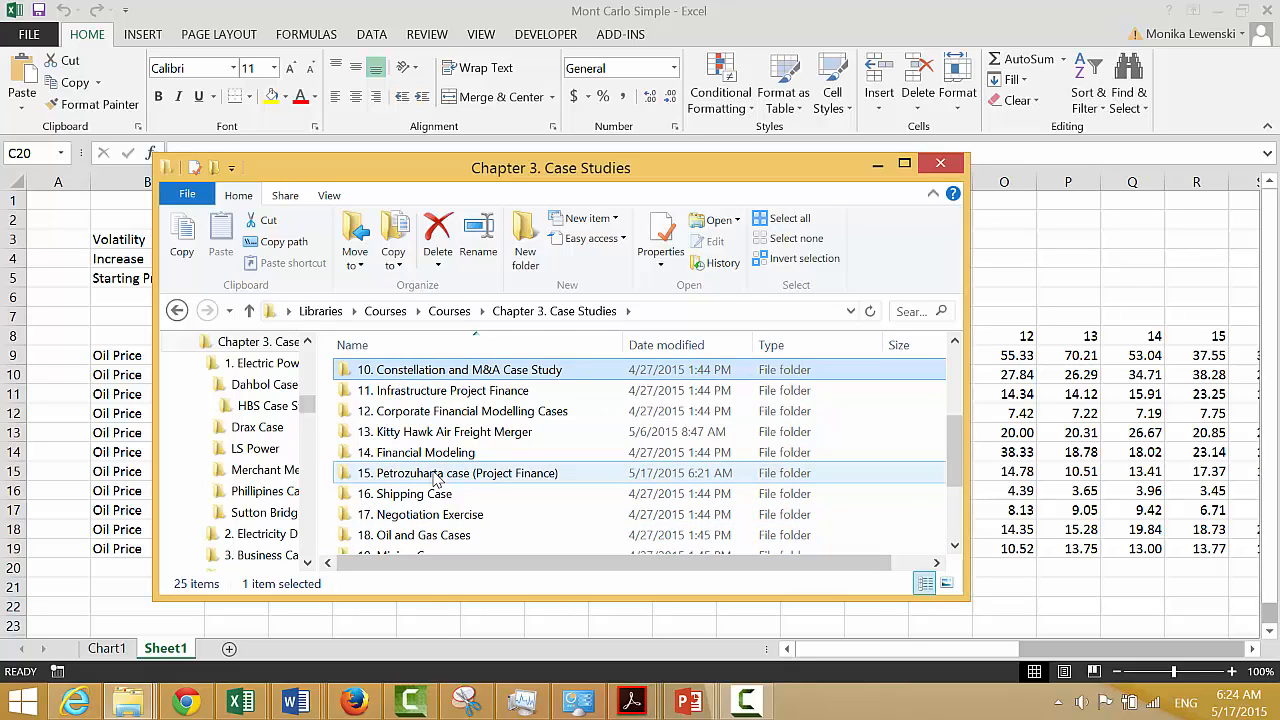
key(Down)
key(Down)
key(Down)
key(Down)
key(Down)
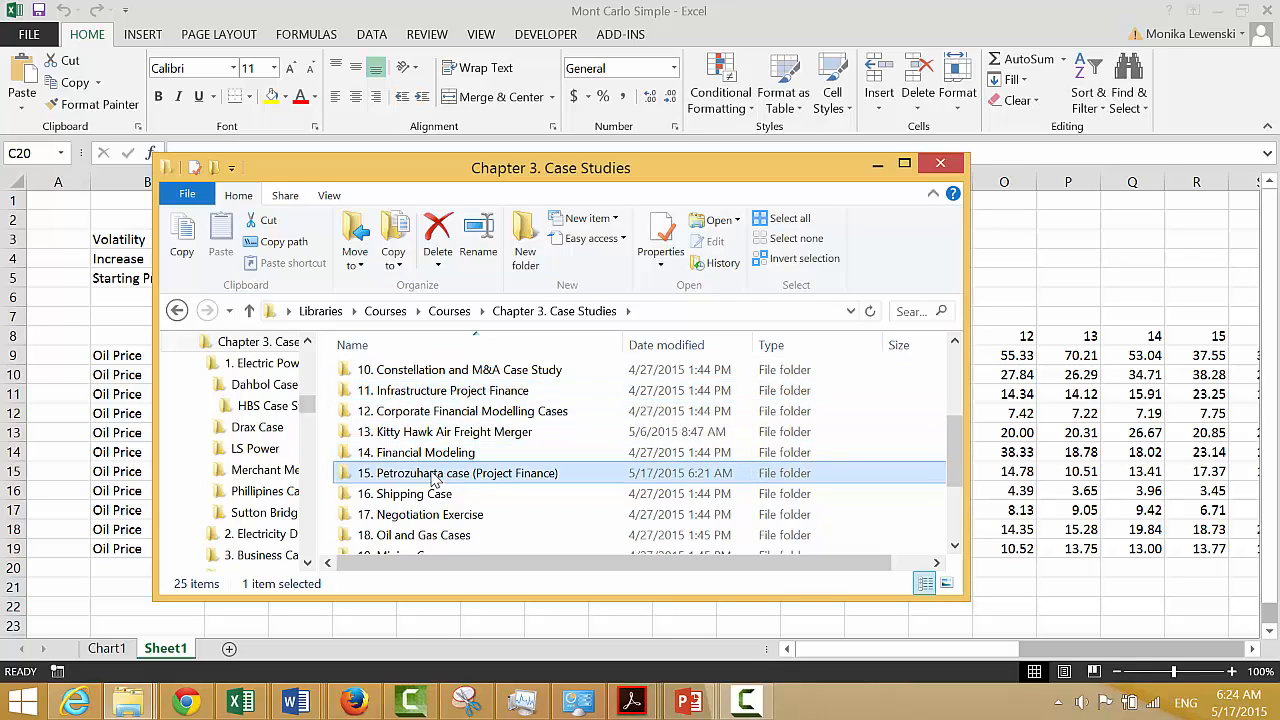
double_click(430, 480)
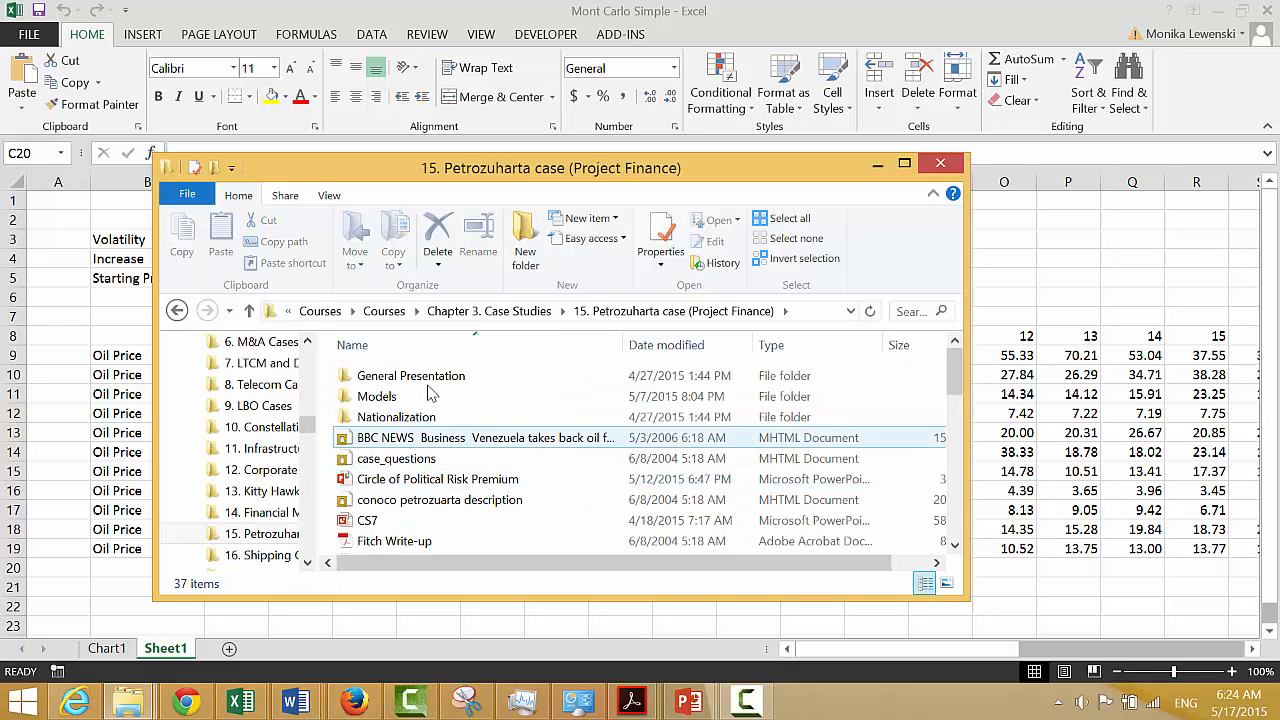
Step: Find the petrozuata_data workbook in the case folder and open it in Excel
key(Down)
key(Down)
key(Down)
key(Down)
key(Down)
key(Down)
key(Down)
key(Down)
key(Down)
key(Down)
key(Down)
key(Down)
key(Down)
key(Down)
key(Down)
key(Down)
key(Down)
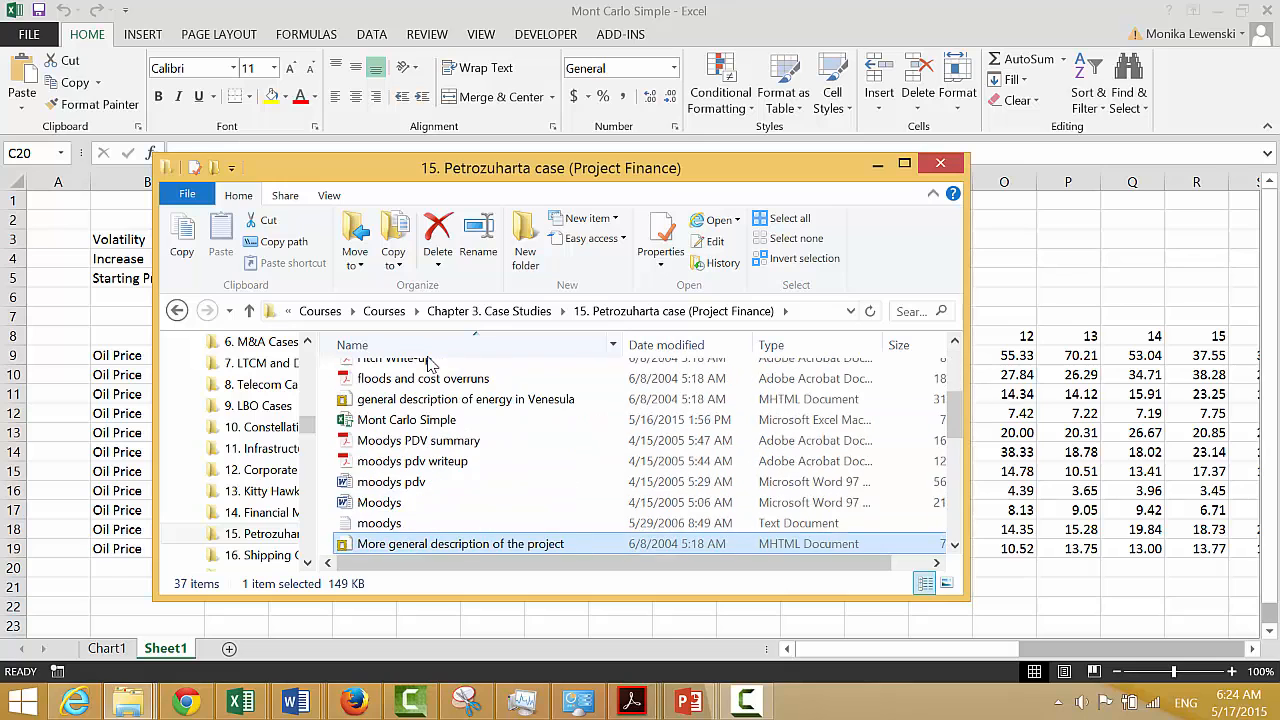
key(Up)
key(Up)
key(Up)
key(Up)
key(Up)
key(Up)
key(Up)
key(Up)
key(Up)
key(Up)
key(Up)
key(Up)
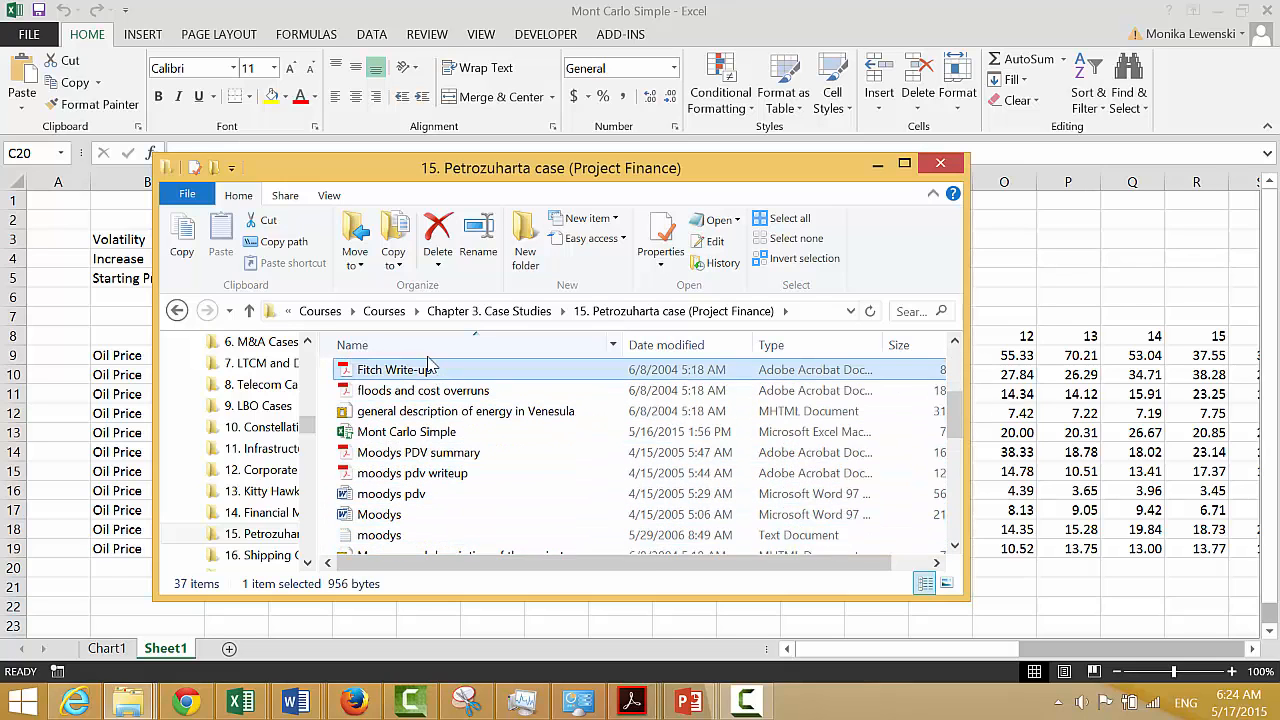
key(Down)
key(Down)
key(Down)
key(Down)
key(Down)
key(Down)
key(Down)
key(Down)
key(Down)
key(Down)
key(Down)
key(Down)
key(Down)
key(Down)
key(Down)
key(Down)
key(Down)
key(Down)
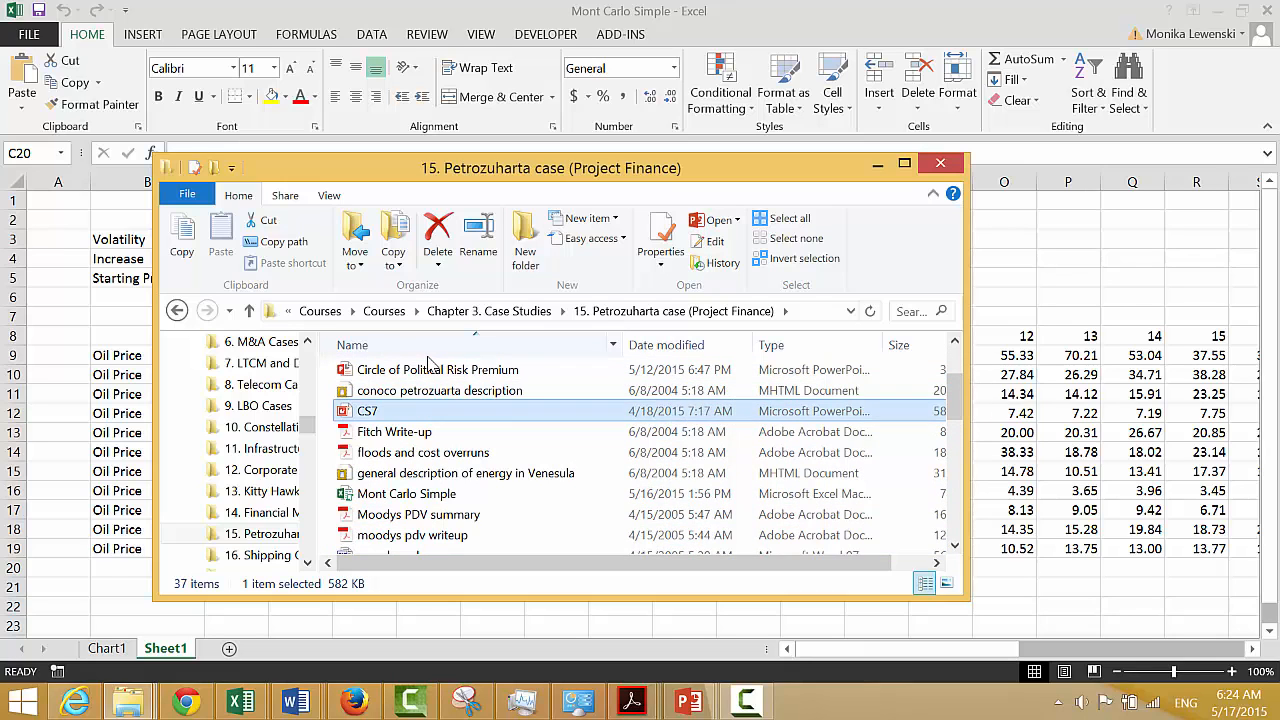
key(Down)
key(Down)
key(Down)
key(Down)
key(Down)
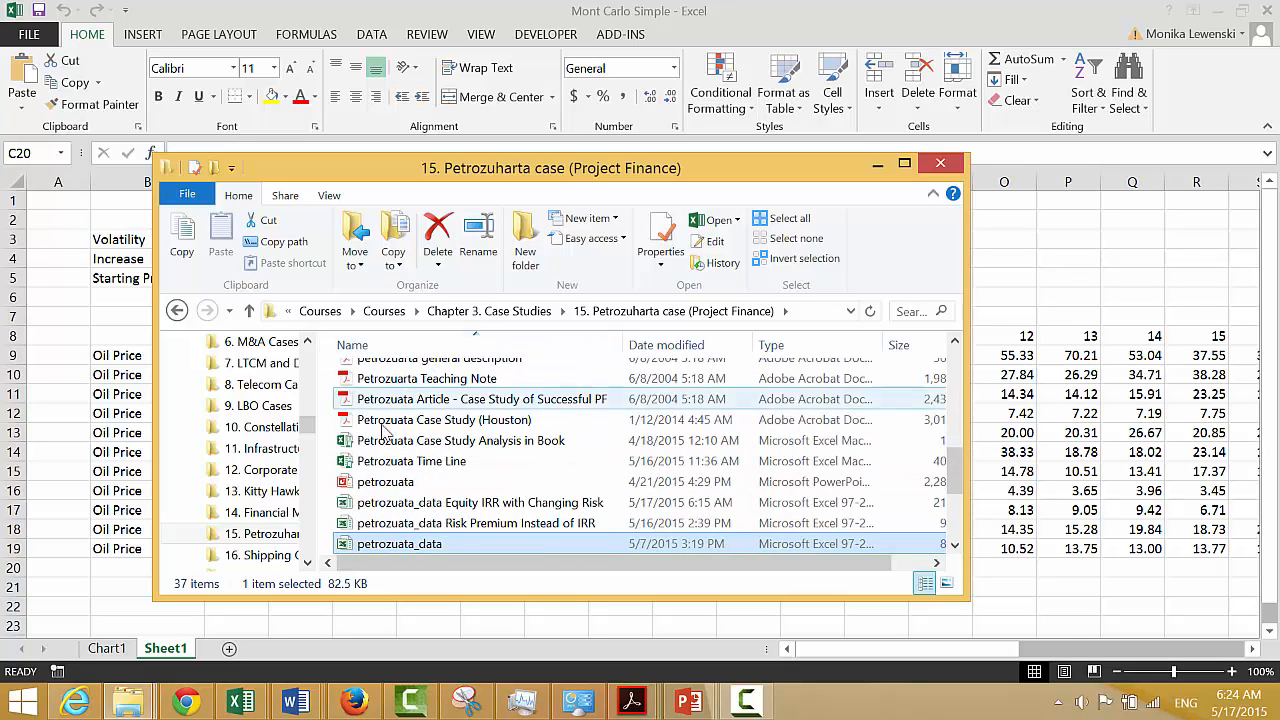
double_click(400, 544)
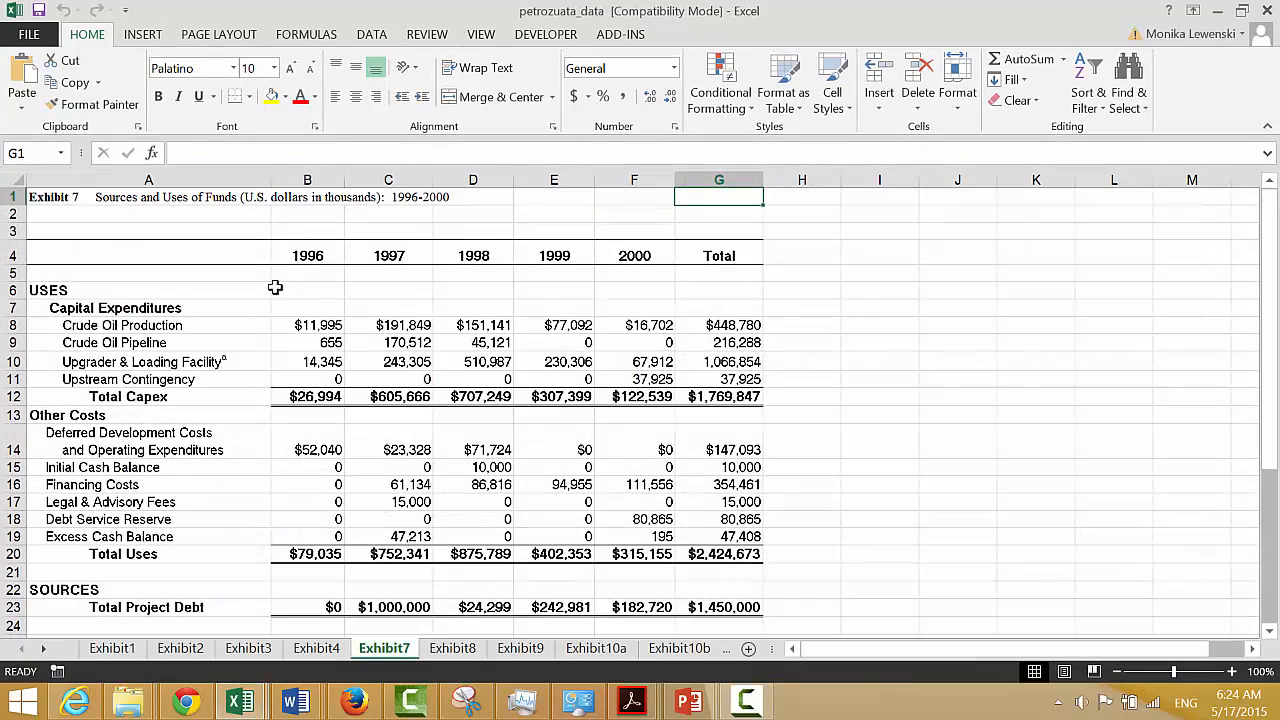
Step: Go through the exhibit sheets to the equity cash flow projections on Exhibit10a
click(259, 252)
key(ctrl+Page_Down)
key(ctrl+Page_Down)
key(ctrl+Page_Down)
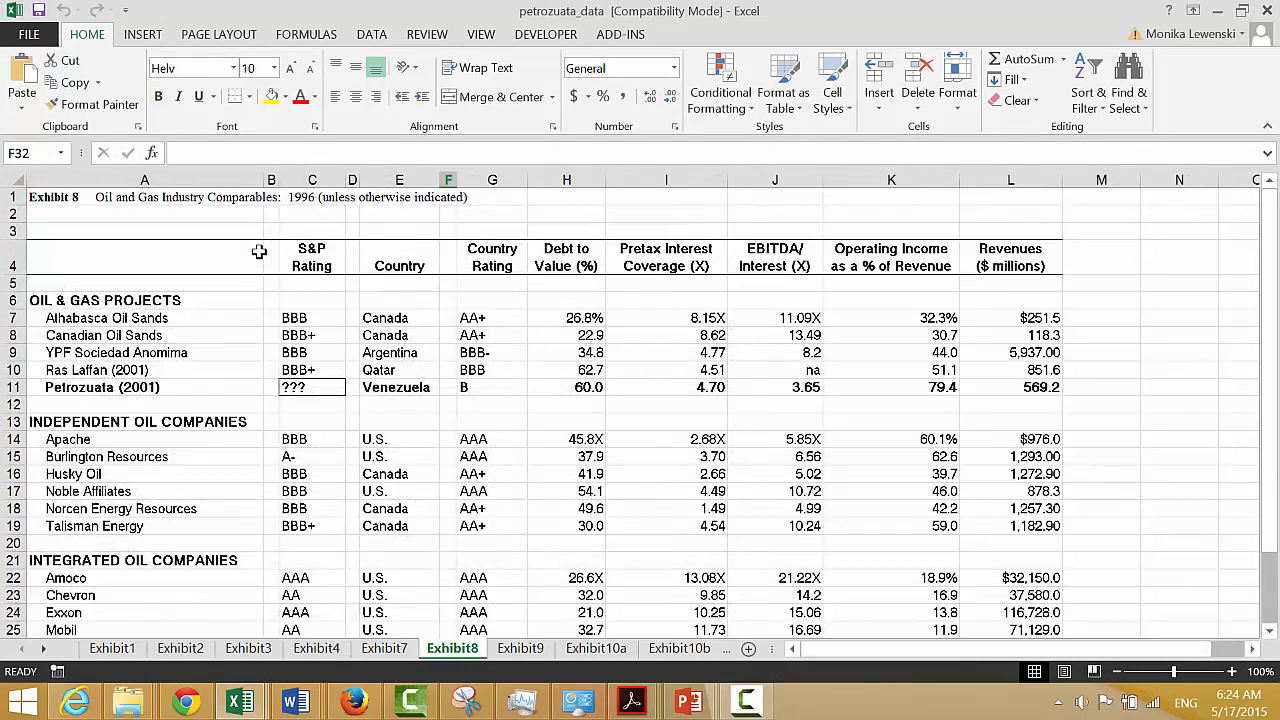
key(Left)
key(Right)
key(Right)
key(Right)
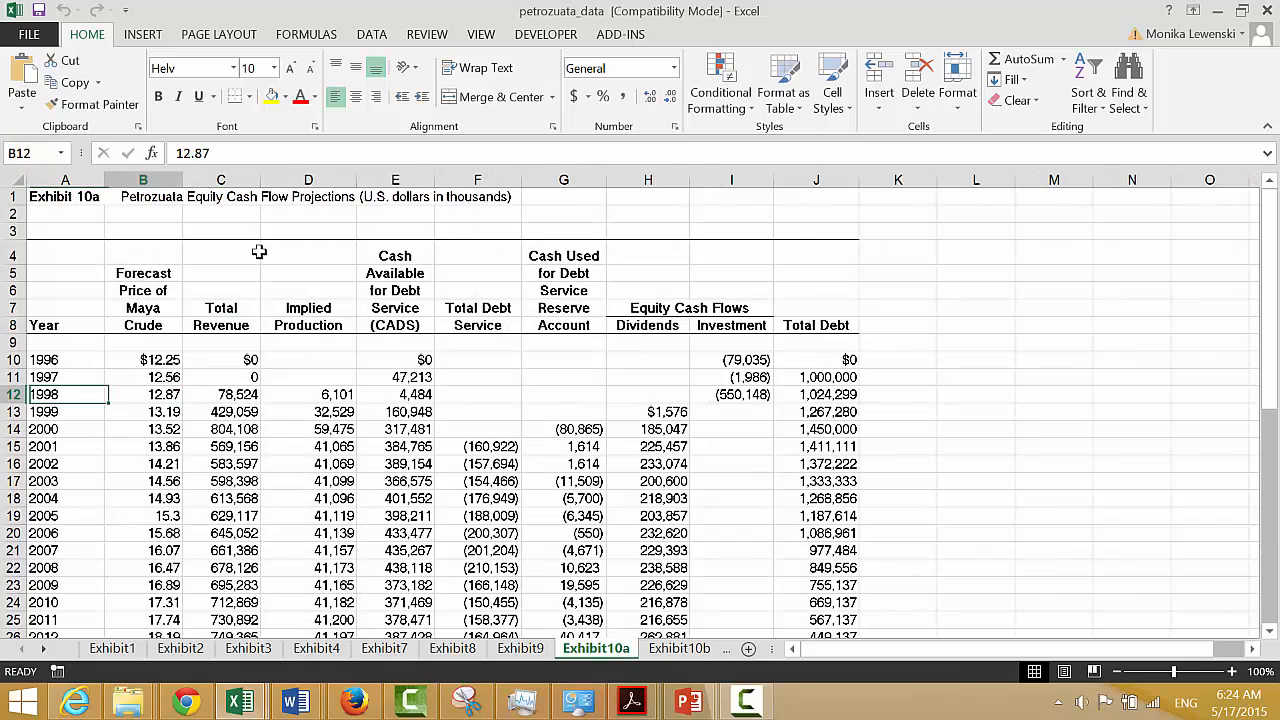
Step: Examine the 1998 figures for crude price, total revenue, implied production and cash available for debt service in row 12
key(Right)
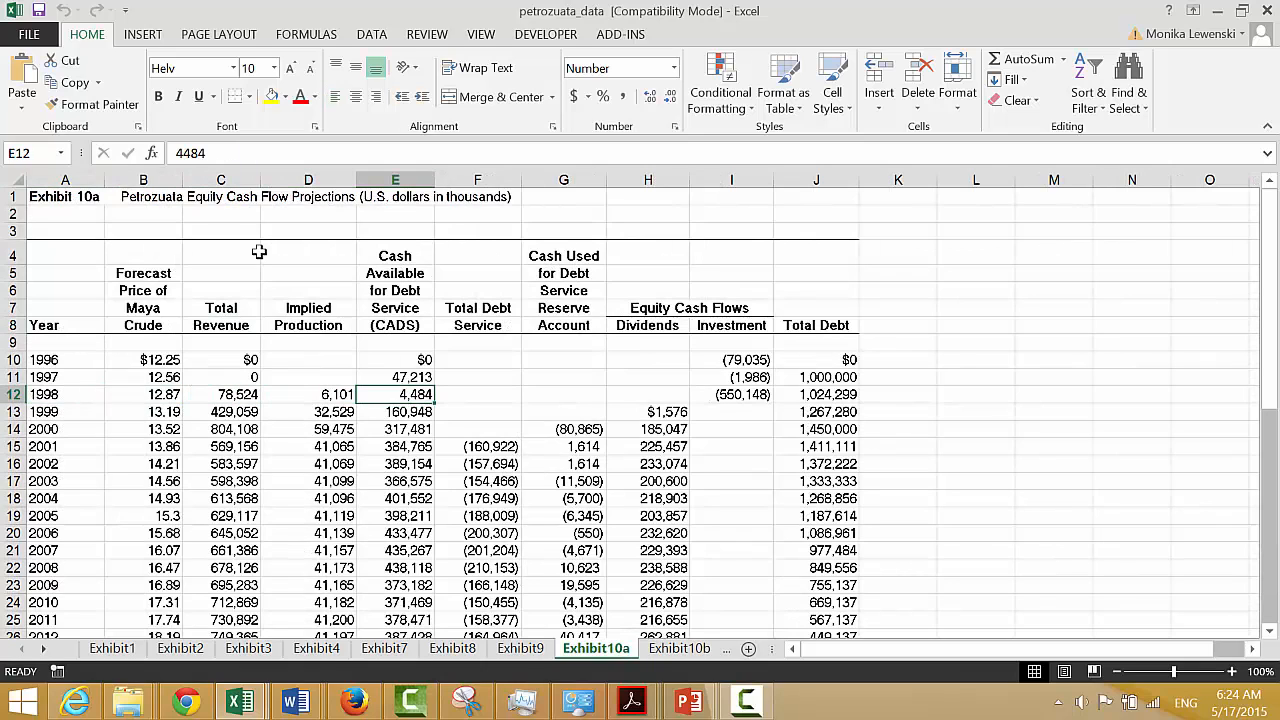
key(Left)
key(Left)
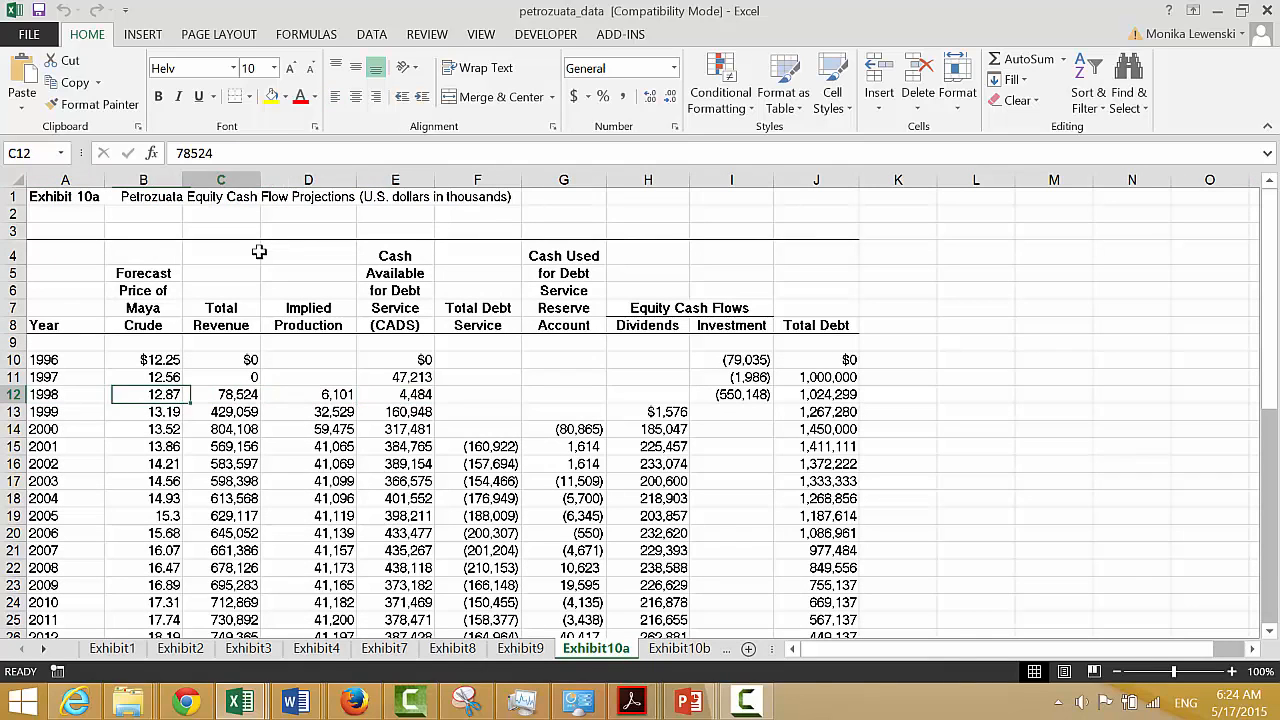
key(Right)
key(Right)
key(Left)
key(Left)
key(Left)
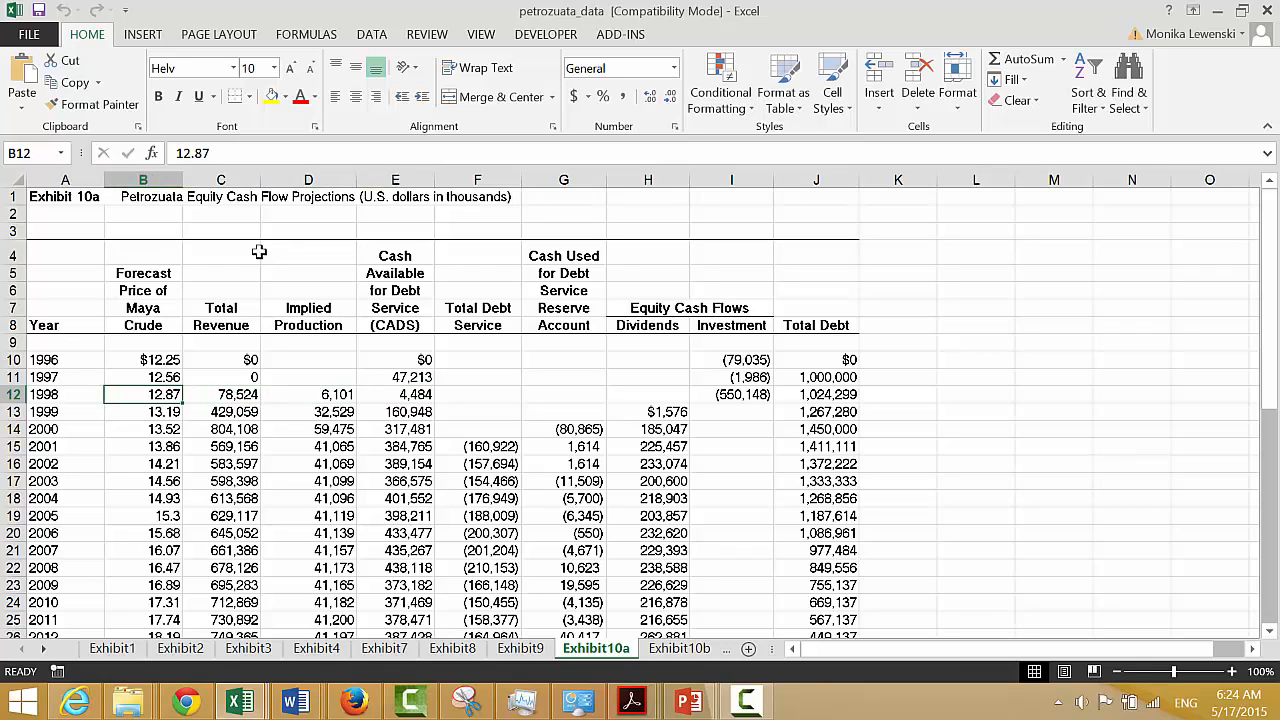
key(Right)
key(Right)
key(Right)
key(Right)
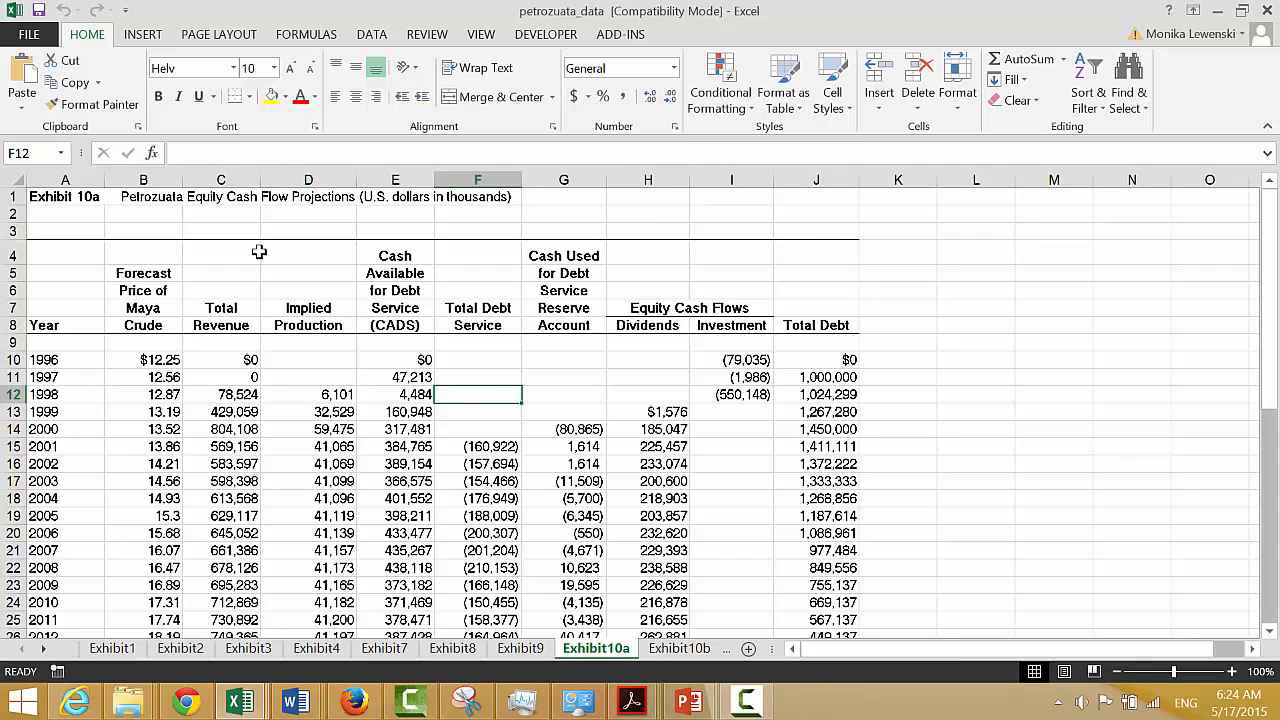
Step: Add the column heading "Revenues" in K8, beside Total Debt
key(Right)
key(Right)
key(Right)
key(Right)
key(Right)
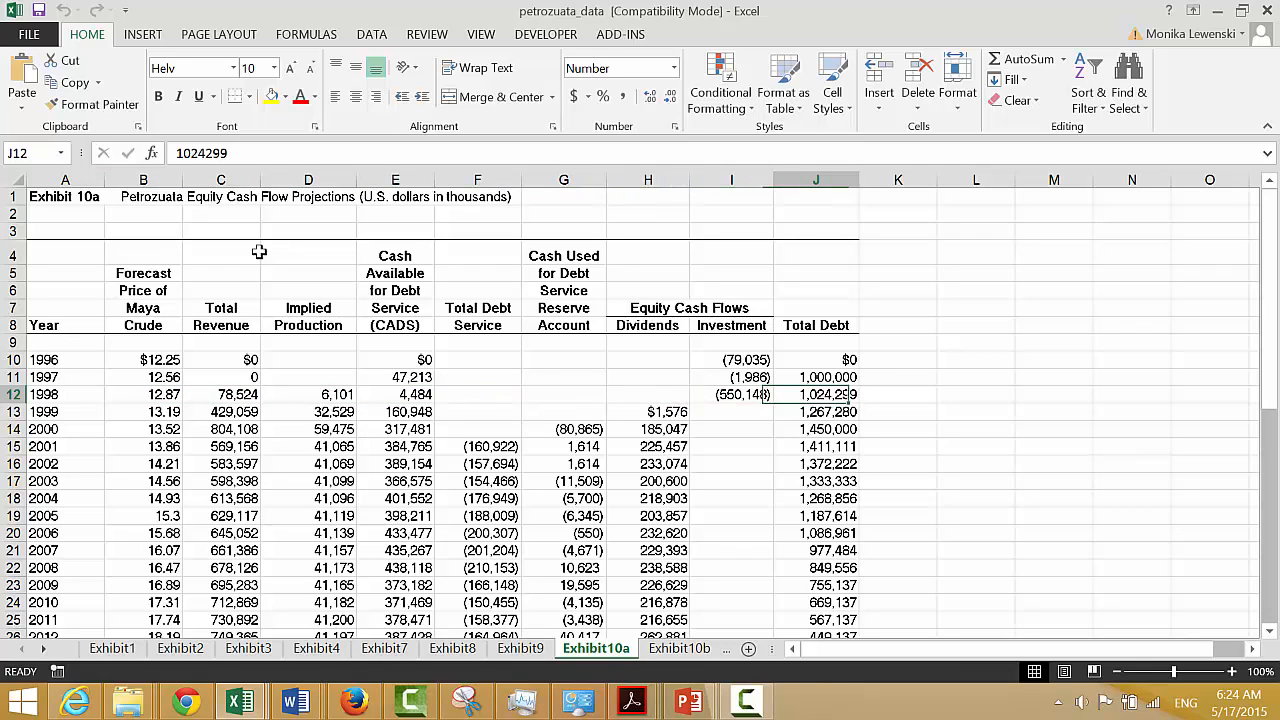
key(Up)
key(Up)
key(Up)
key(Up)
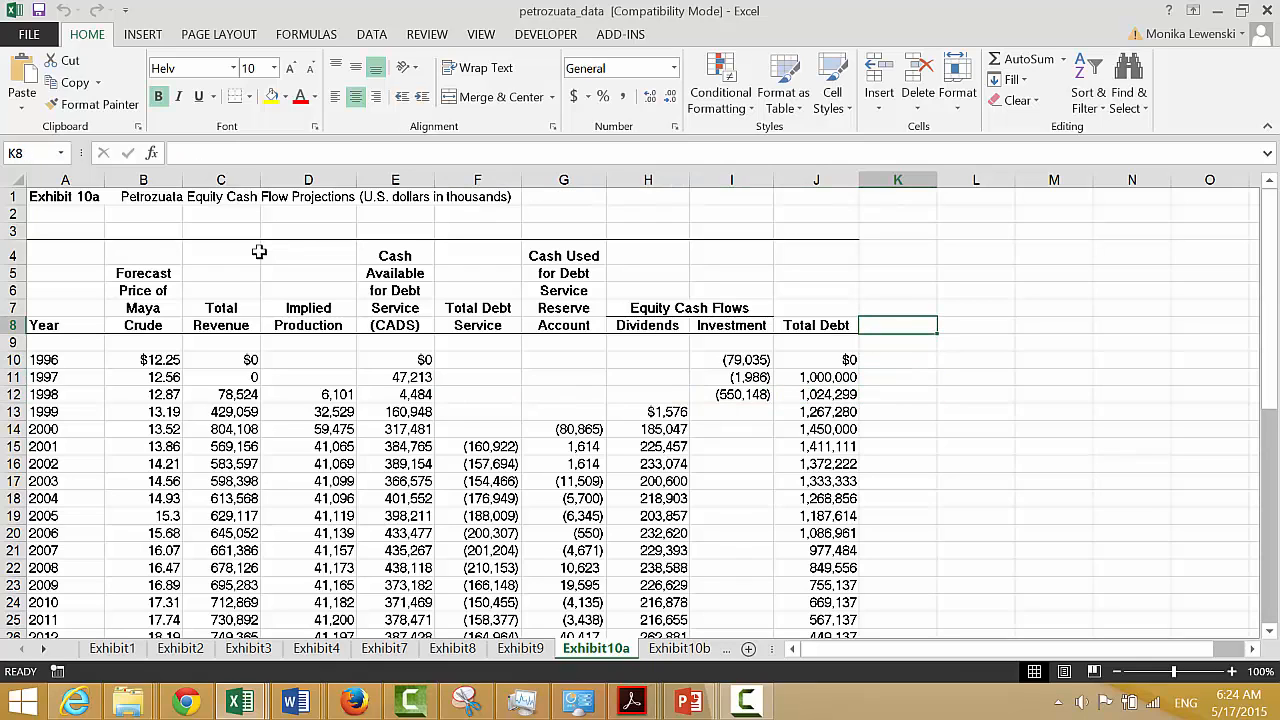
text(Revenu)
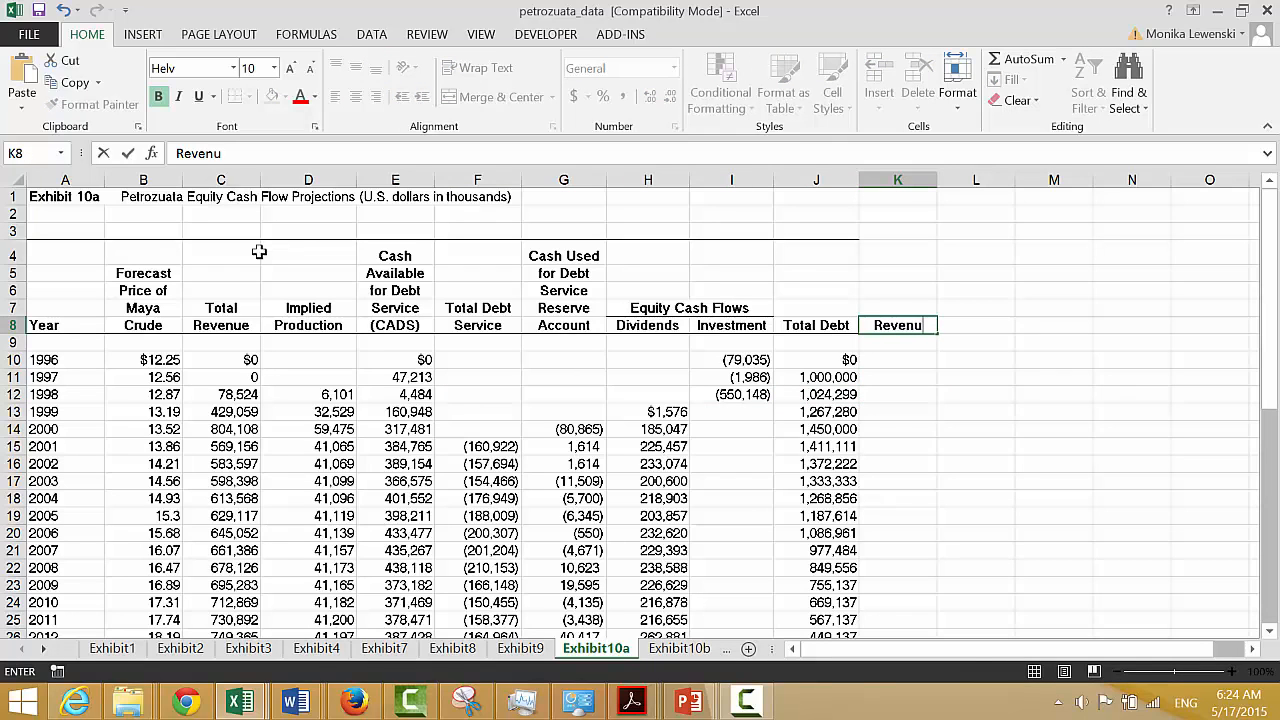
text(es)
key(Down)
key(Down)
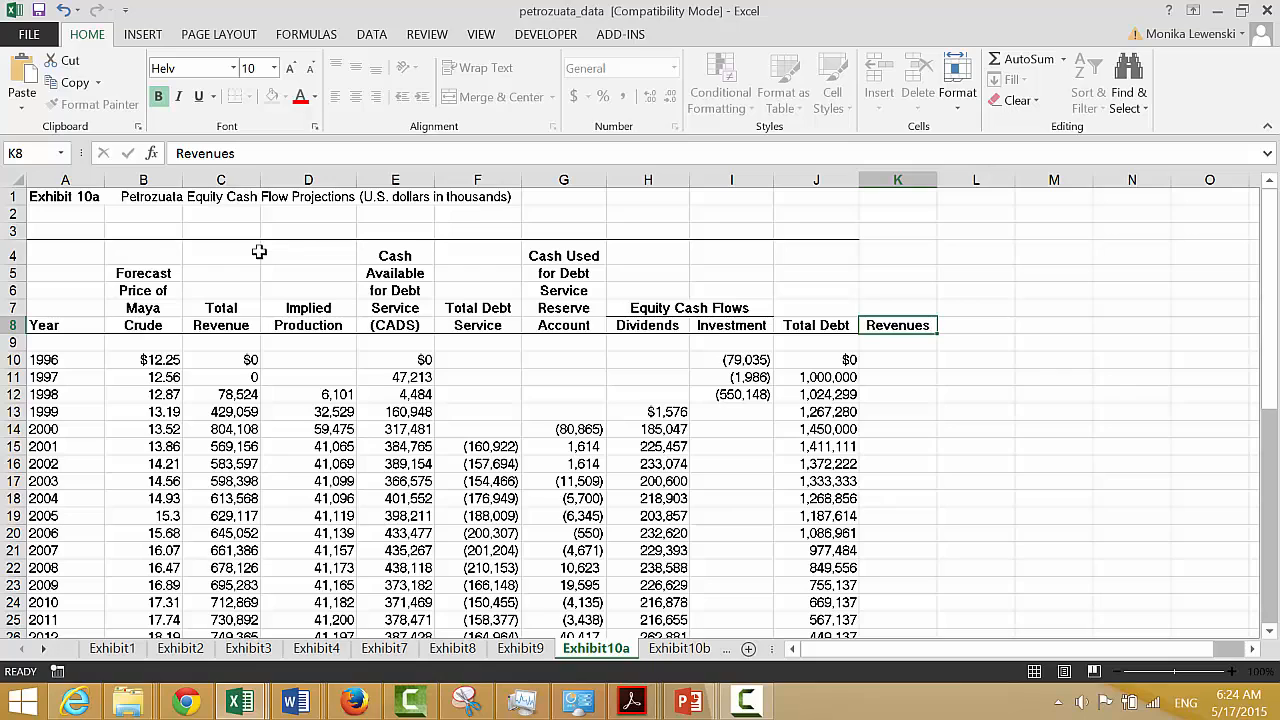
Step: Review the 1999 projections in row 13 from the forecast crude price across to total debt
key(Down)
key(Down)
key(Down)
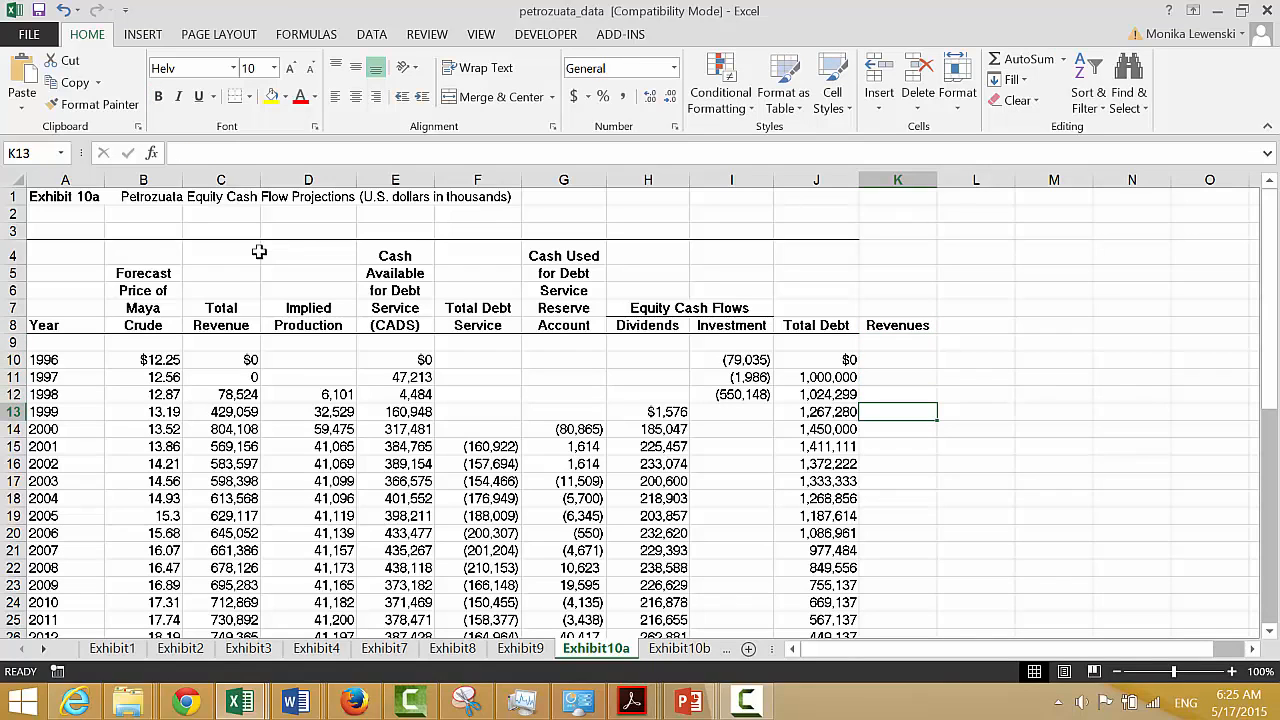
key(Left)
key(Left)
key(Left)
key(Left)
key(Left)
key(Left)
key(Left)
key(Left)
key(Left)
key(Left)
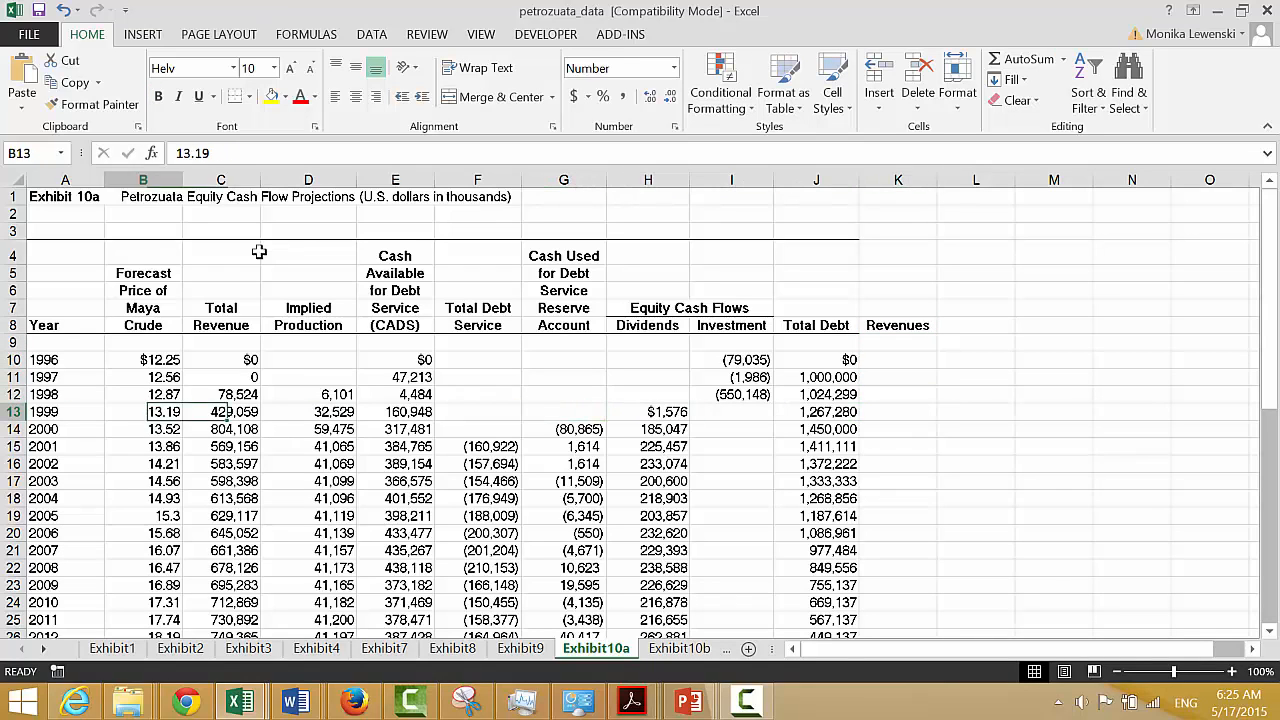
key(Right)
key(Right)
key(Right)
key(Right)
key(Right)
key(Right)
key(Right)
key(Right)
key(Right)
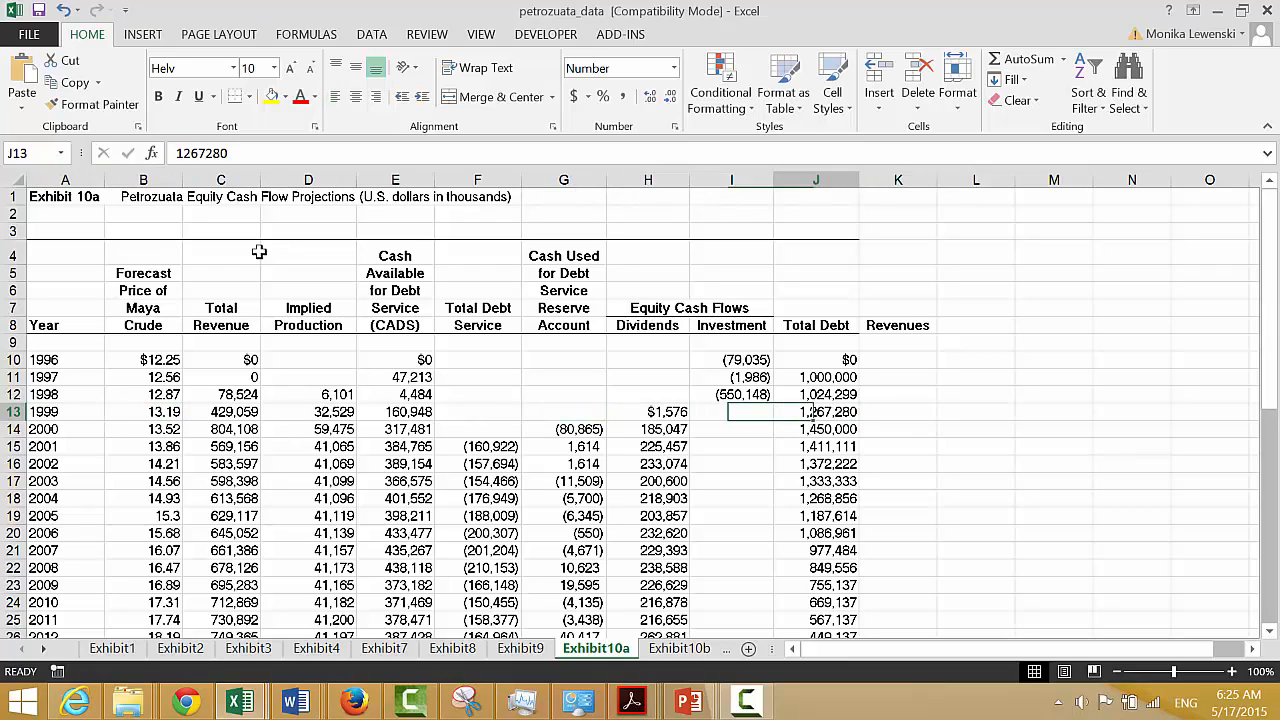
key(Left)
key(Left)
key(Left)
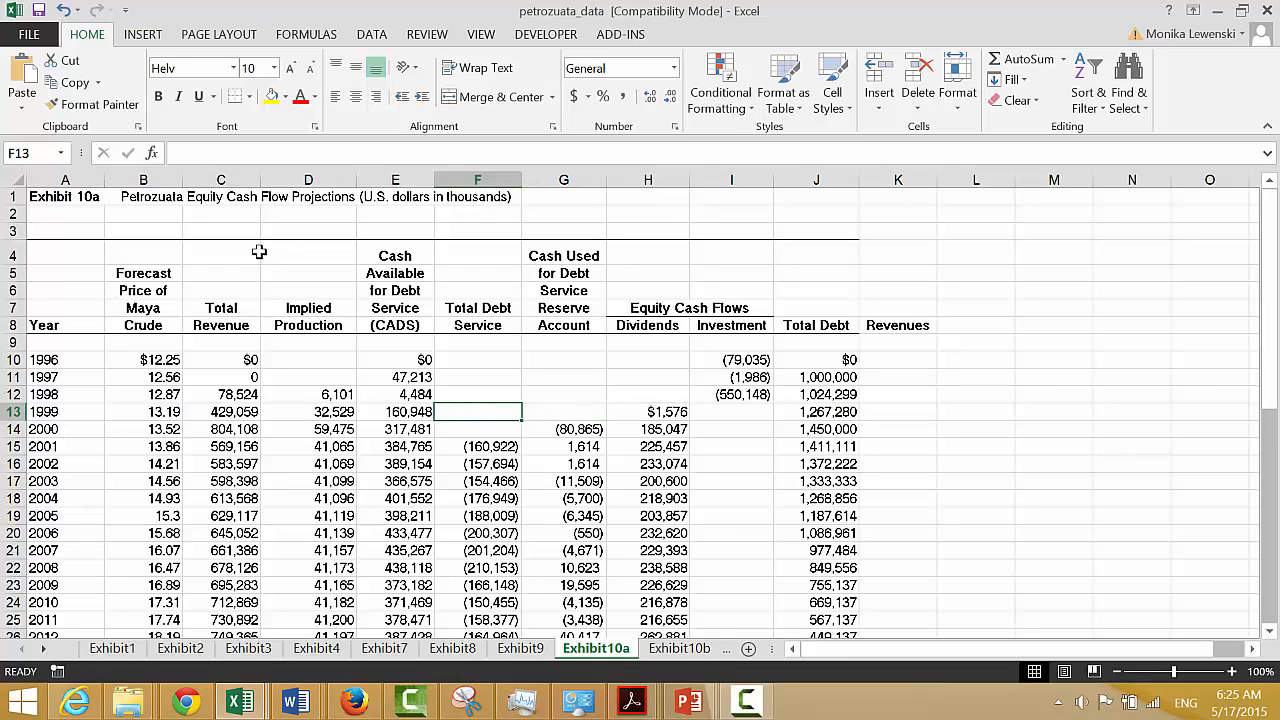
Step: Examine the 2001 revenue, cash available for debt service and debt service figures in row 15
key(Down)
key(Down)
key(Left)
key(Left)
key(Left)
key(Left)
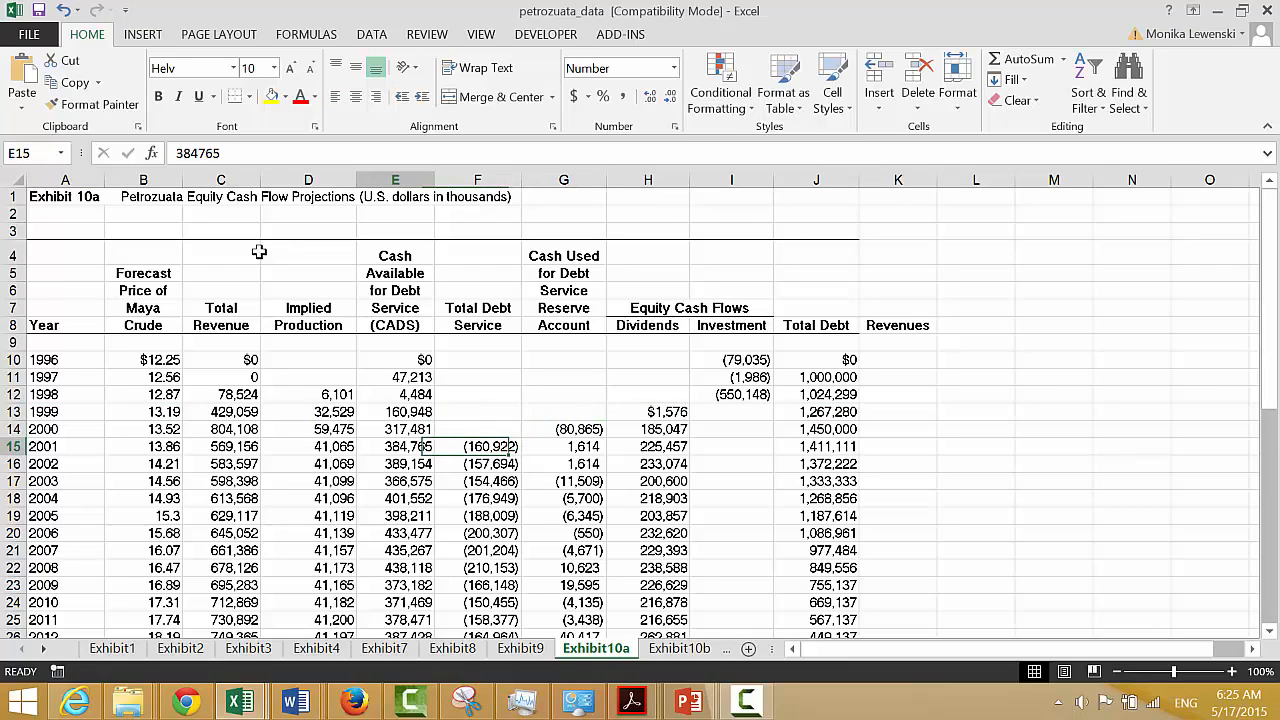
key(Right)
key(Right)
key(Left)
key(Left)
key(Left)
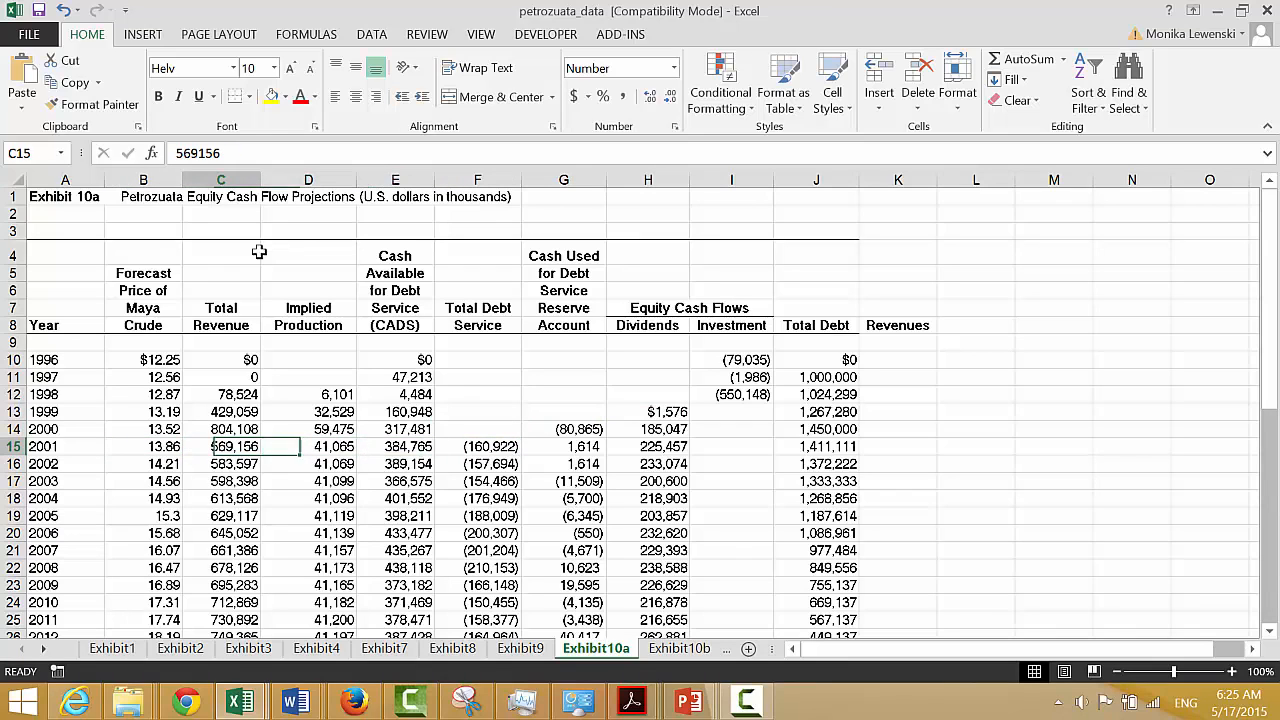
Step: Calculate the 2001 revenues in K15 as forecast price times implied production with the formula =B15*D15
key(Right)
key(Right)
key(Right)
key(Right)
key(Right)
key(Right)
key(Right)
key(Right)
key(Right)
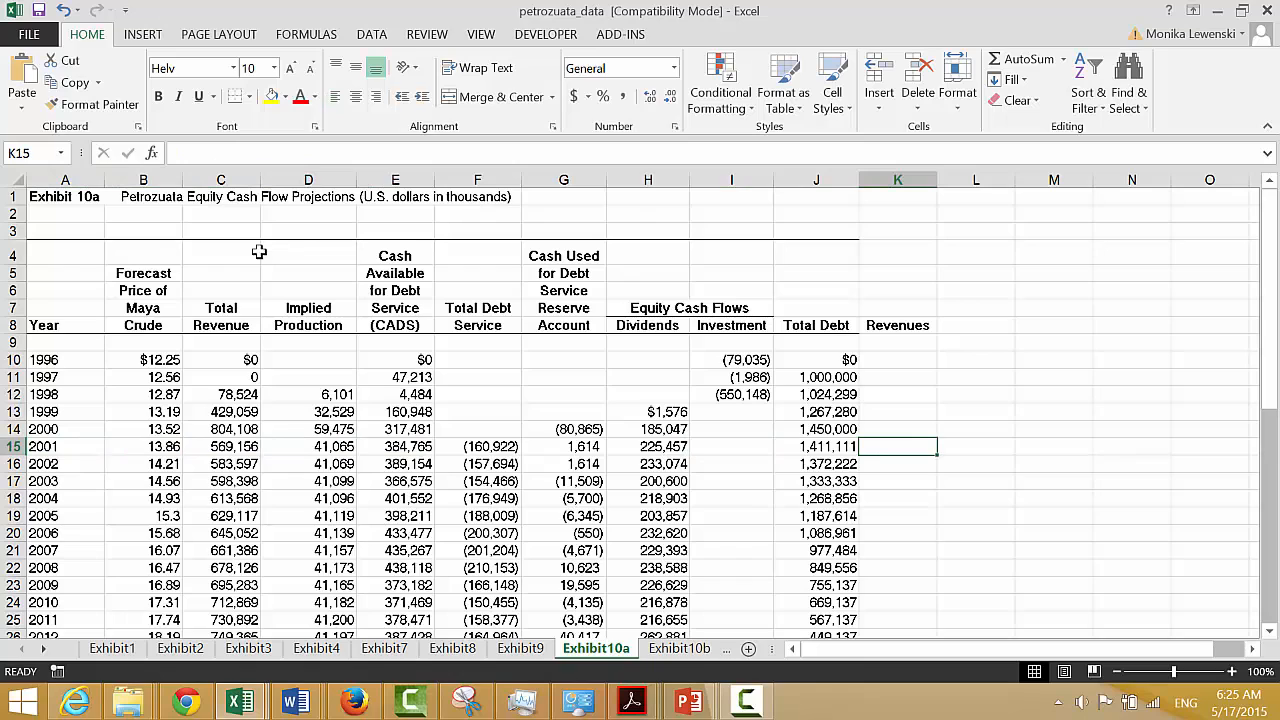
text(=)
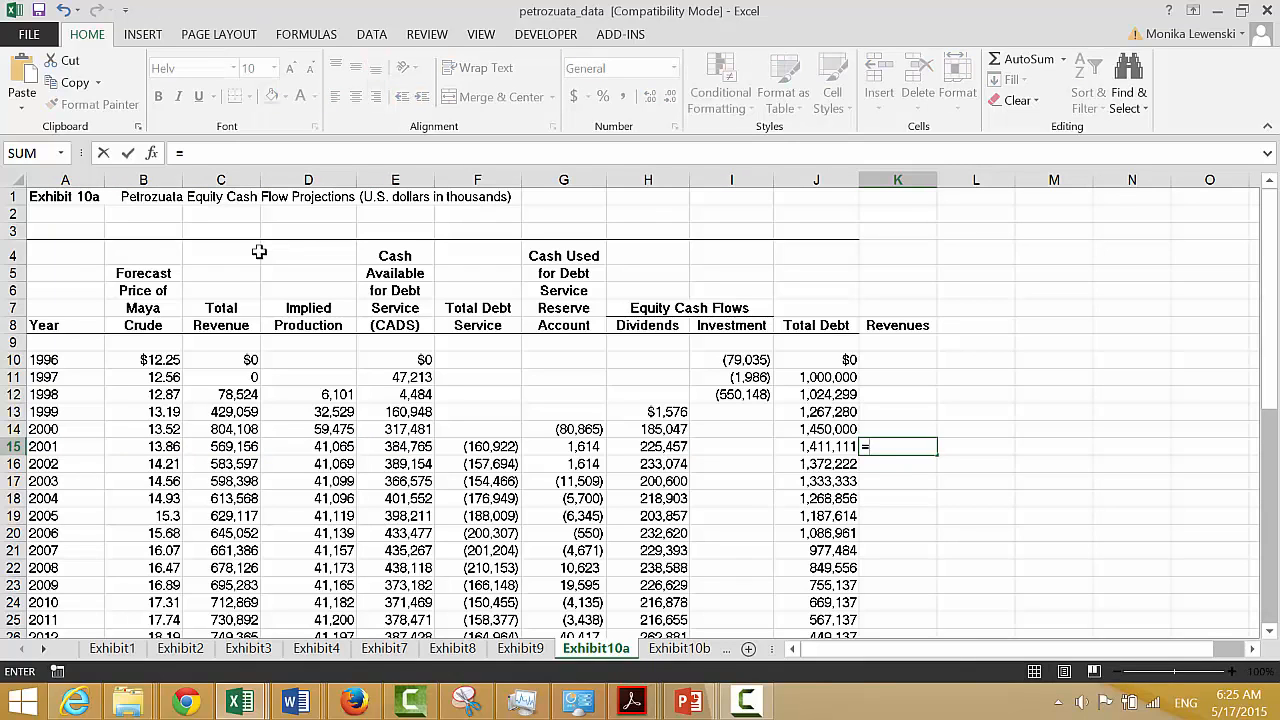
key(Left)
key(Left)
key(Left)
key(Left)
key(Left)
key(Left)
key(Left)
key(Left)
key(Left)
key(Left)
key(Right)
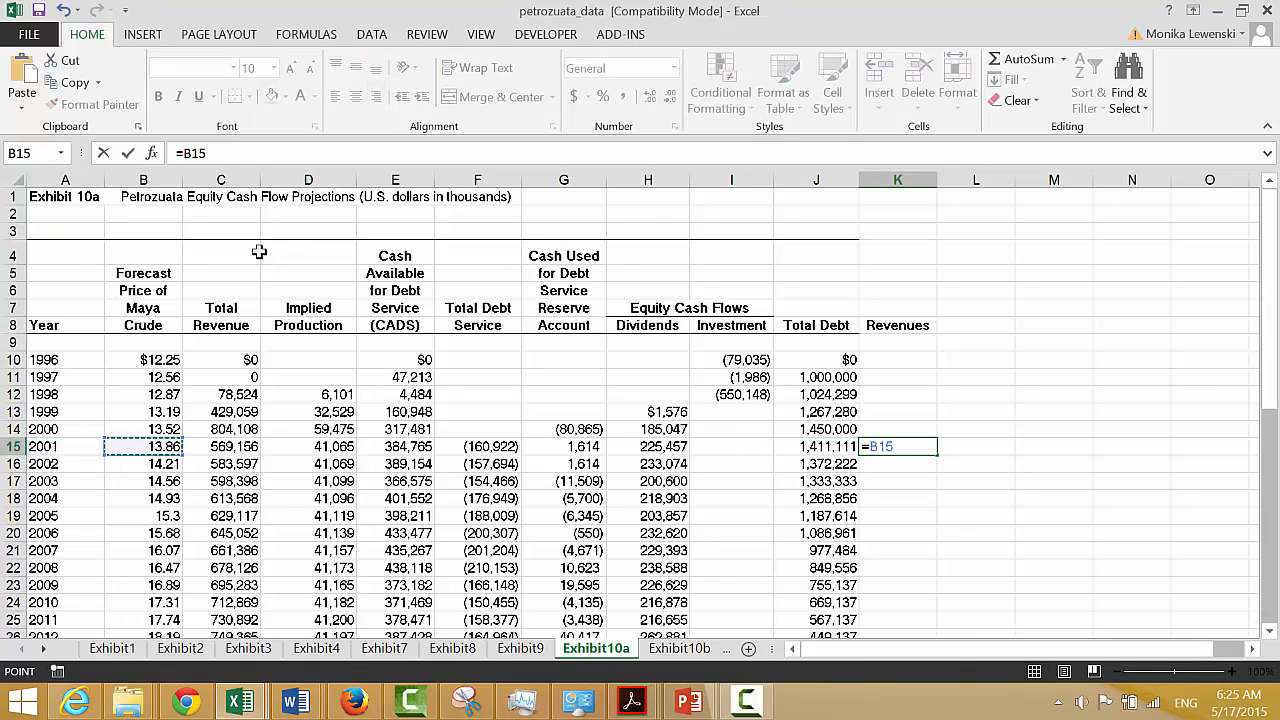
text(*)
key(Left)
key(Left)
key(Left)
key(Left)
key(Left)
key(Left)
key(Left)
key(Left)
key(Left)
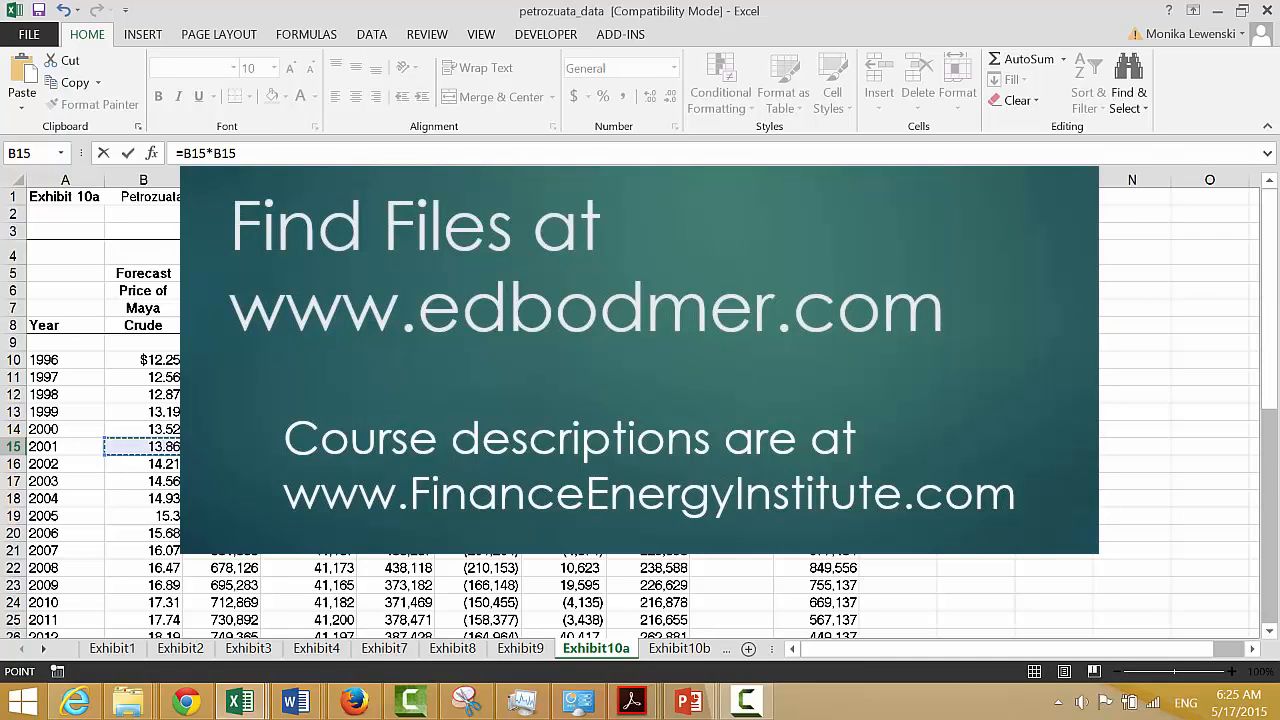
key(Right)
key(Right)
key(Return)
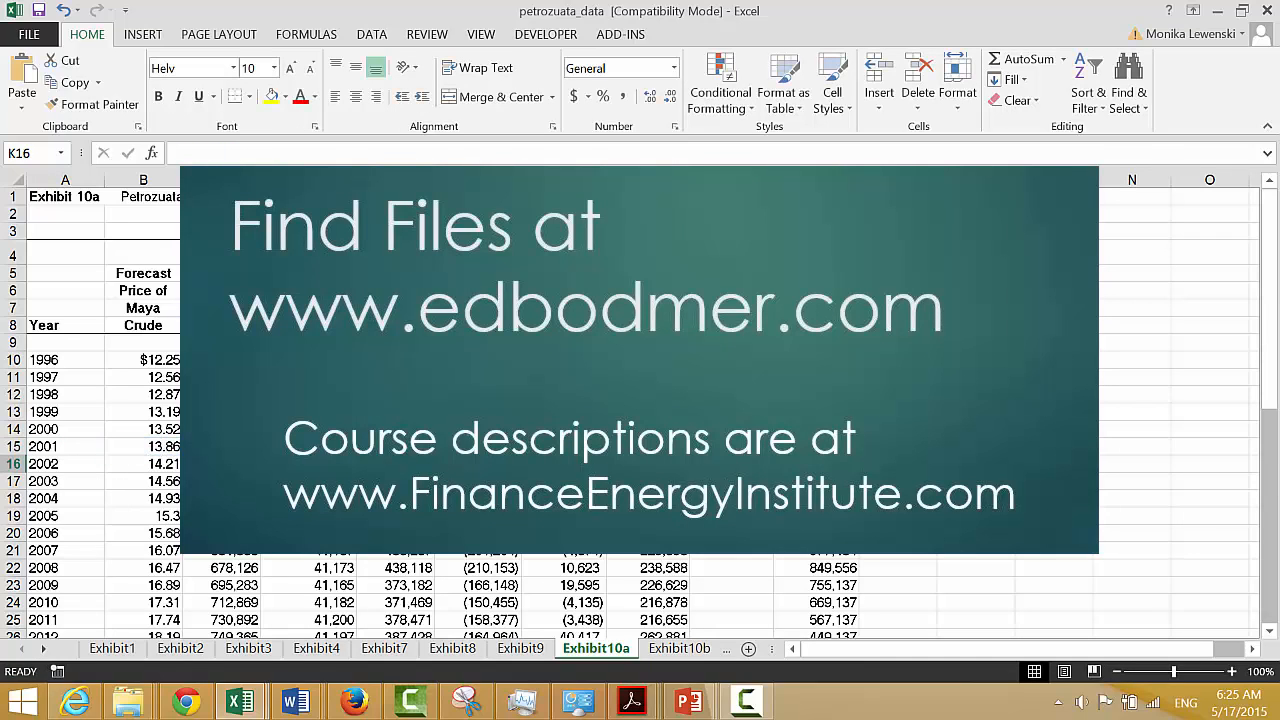
Step: Fill the K15 revenue formula down the column and format the results with thousands separators and no decimals
key(Up)
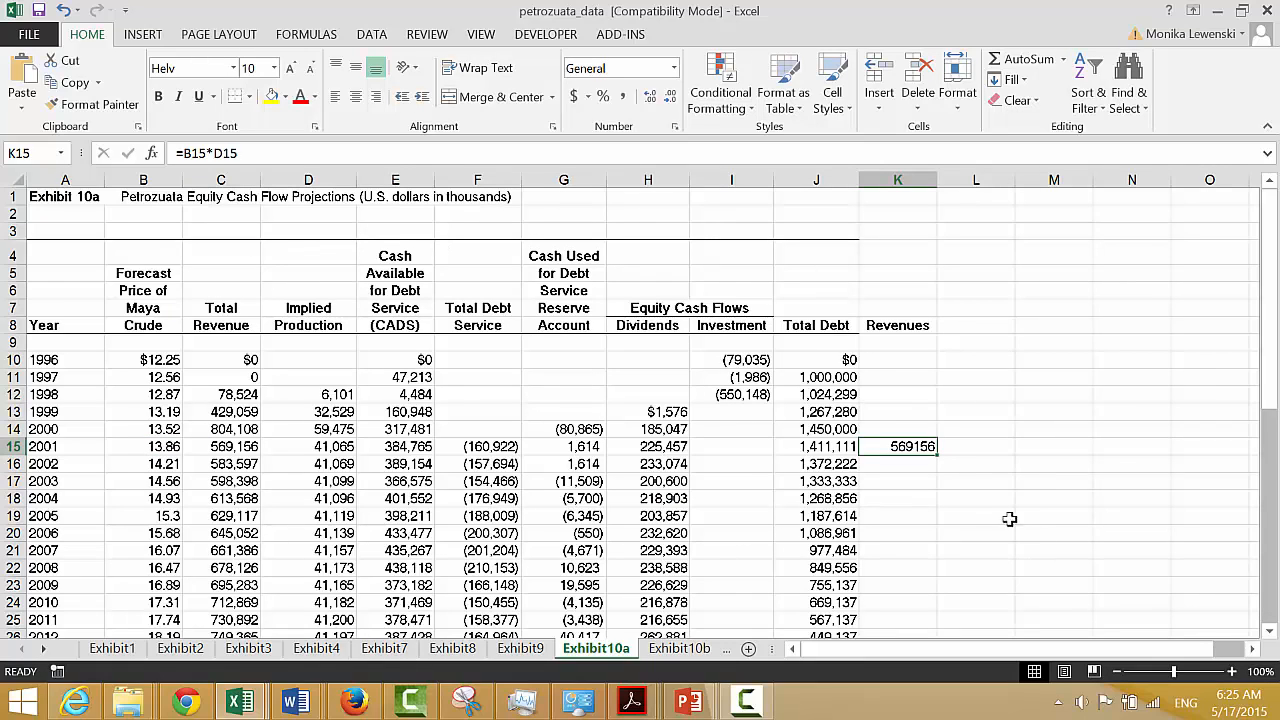
double_click(938, 456)
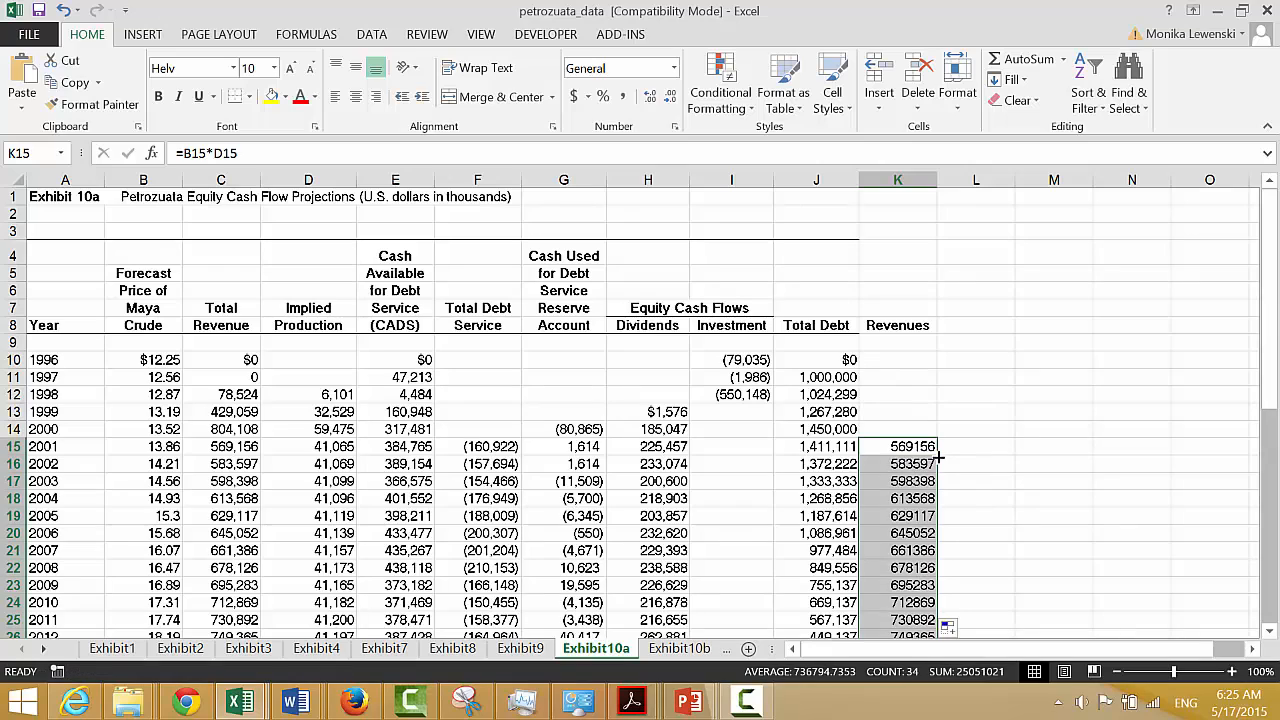
key(ctrl+shift+1)
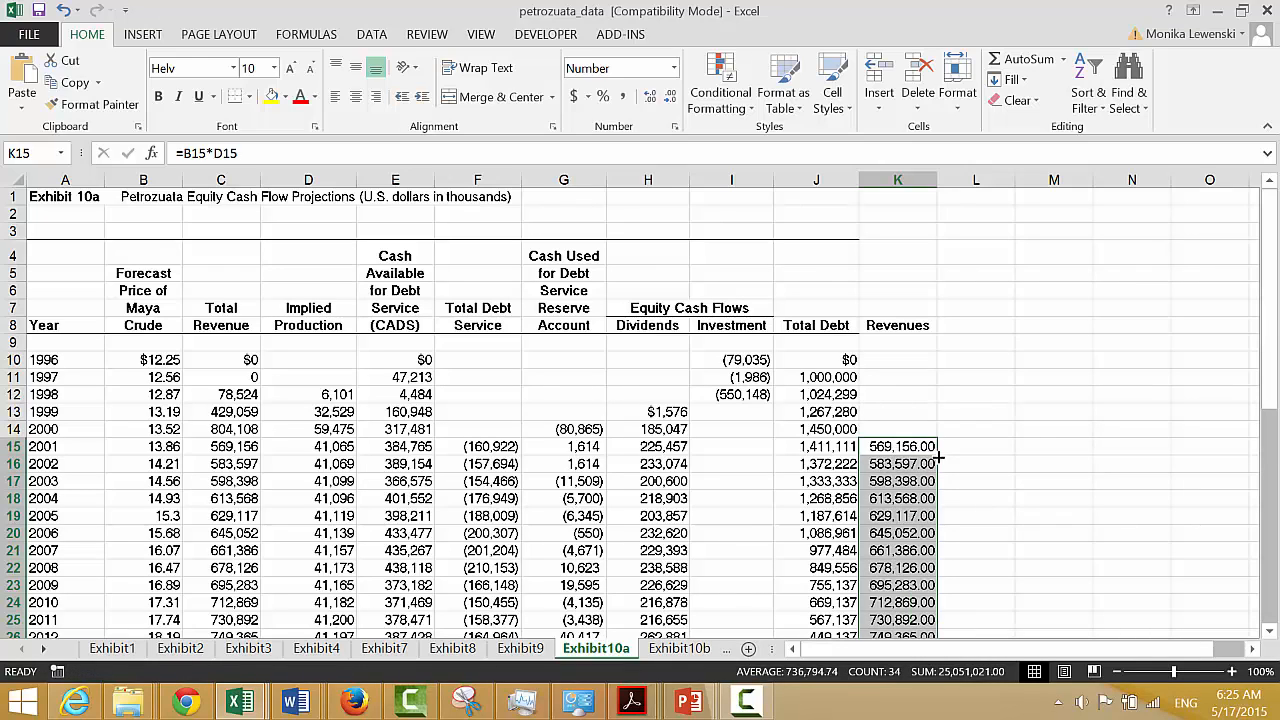
key(alt)
key(h)
key(9)
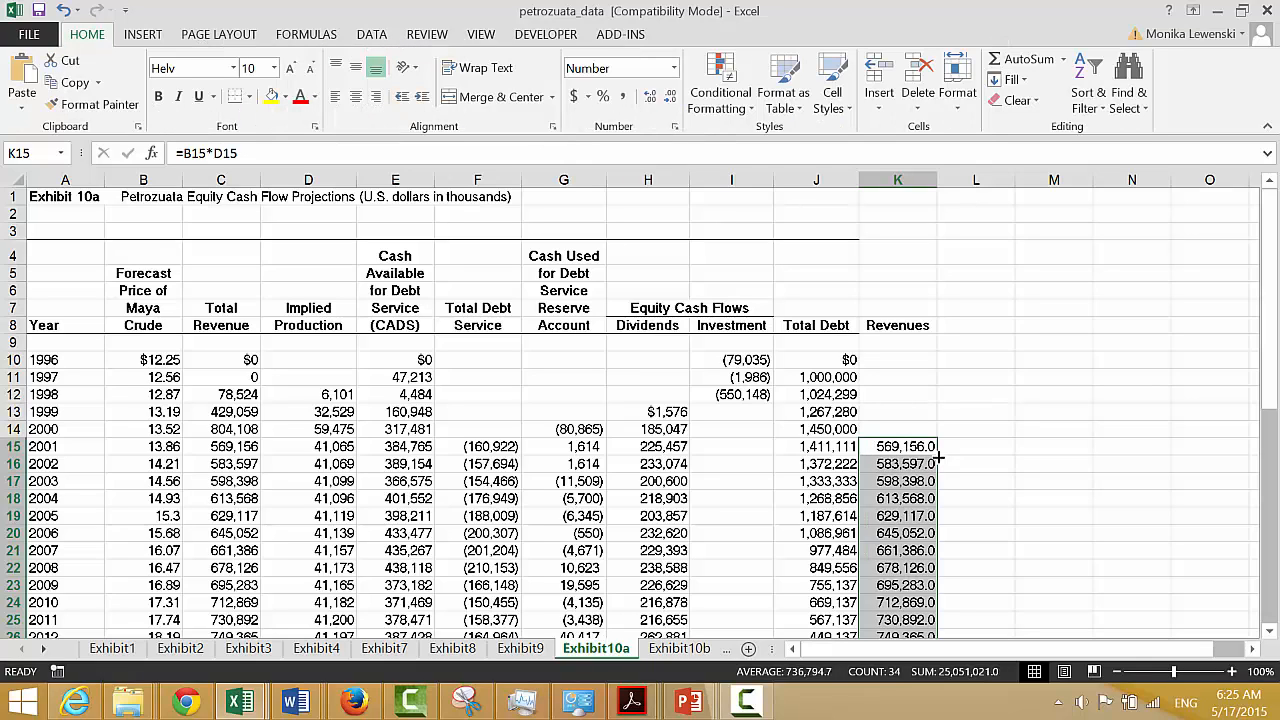
key(alt)
key(h)
key(9)
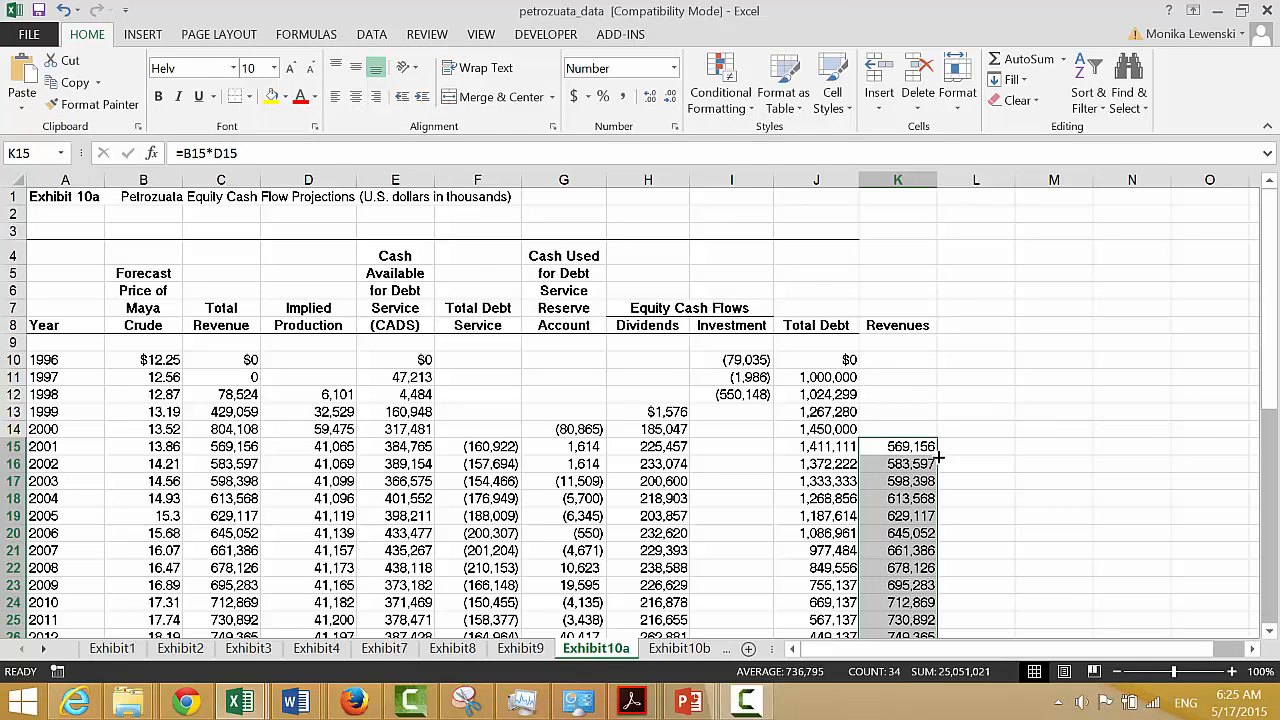
key(Right)
key(Left)
key(Left)
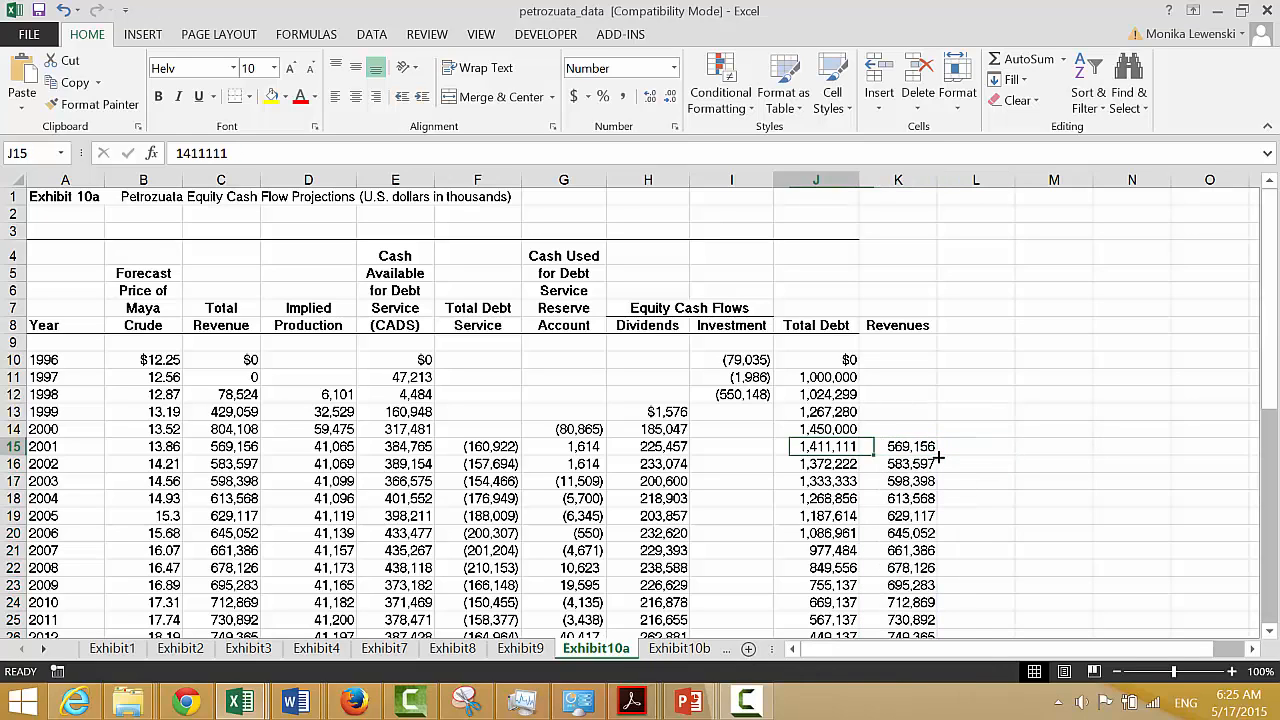
key(Right)
key(Right)
key(Left)
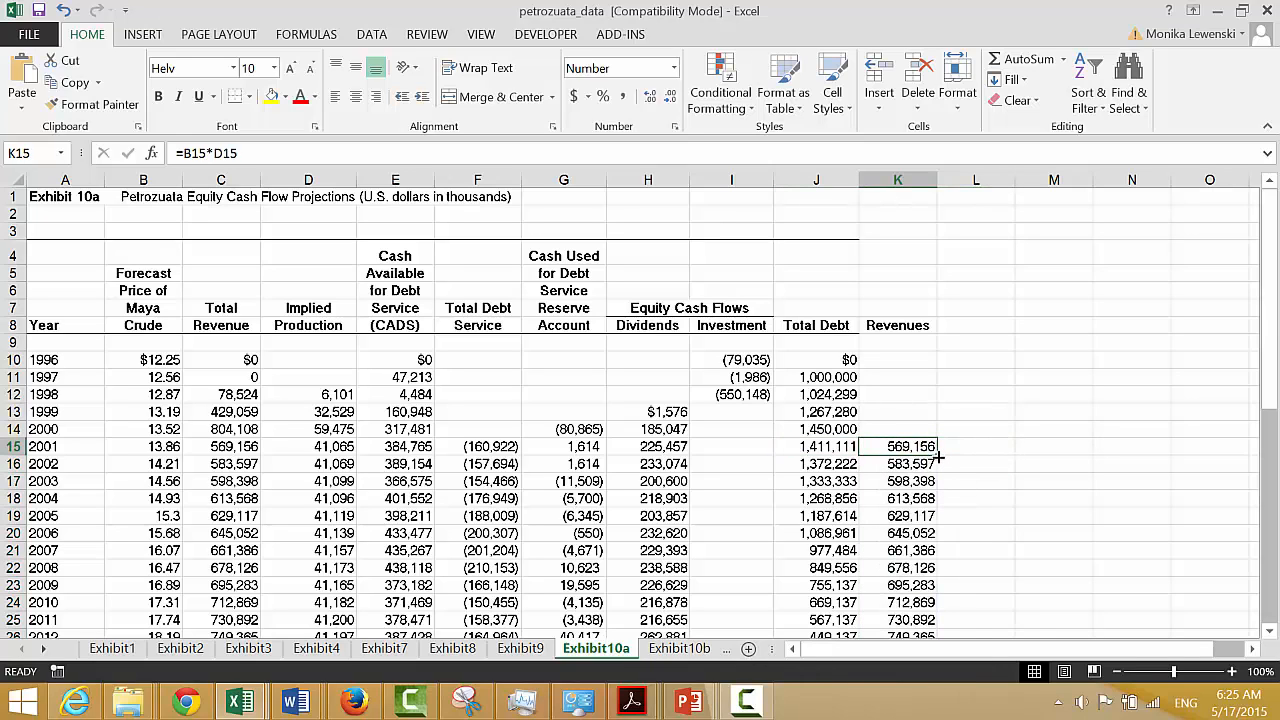
key(Right)
key(Left)
key(Left)
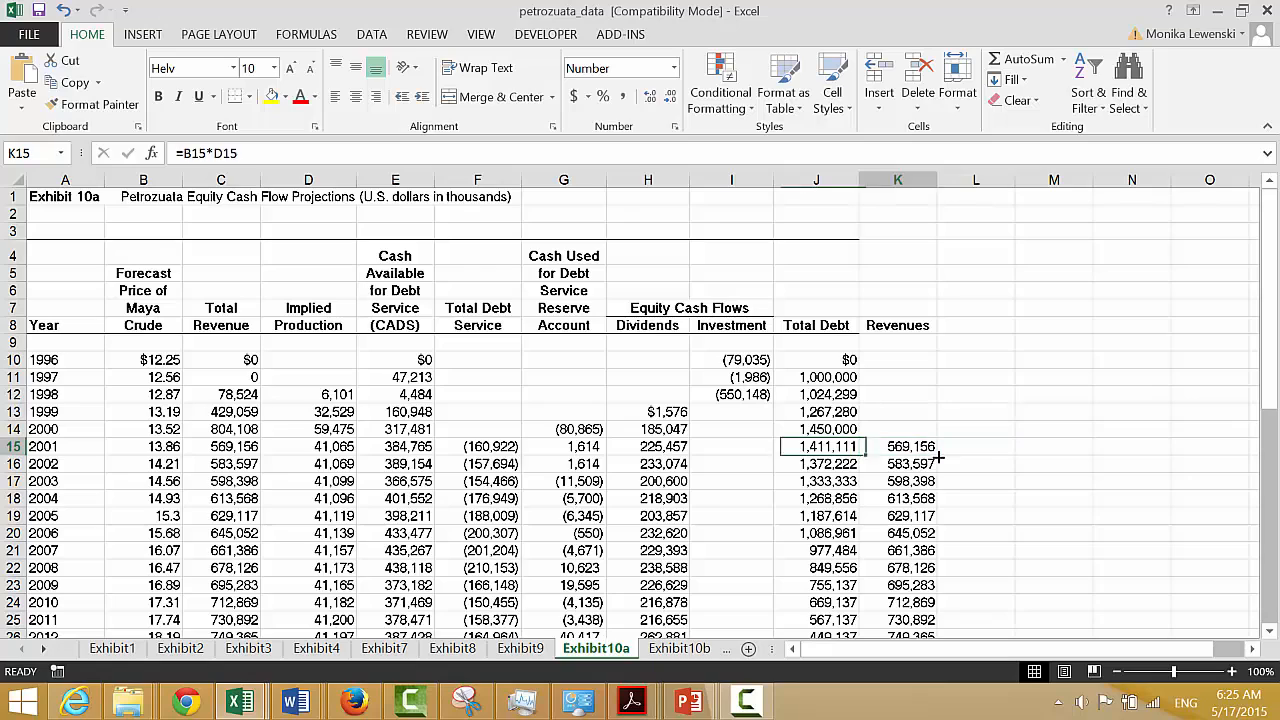
Step: Calculate the 2001 operating expenses in L15 as revenues less cash available for debt service with =K15-E15
key(Right)
key(Right)
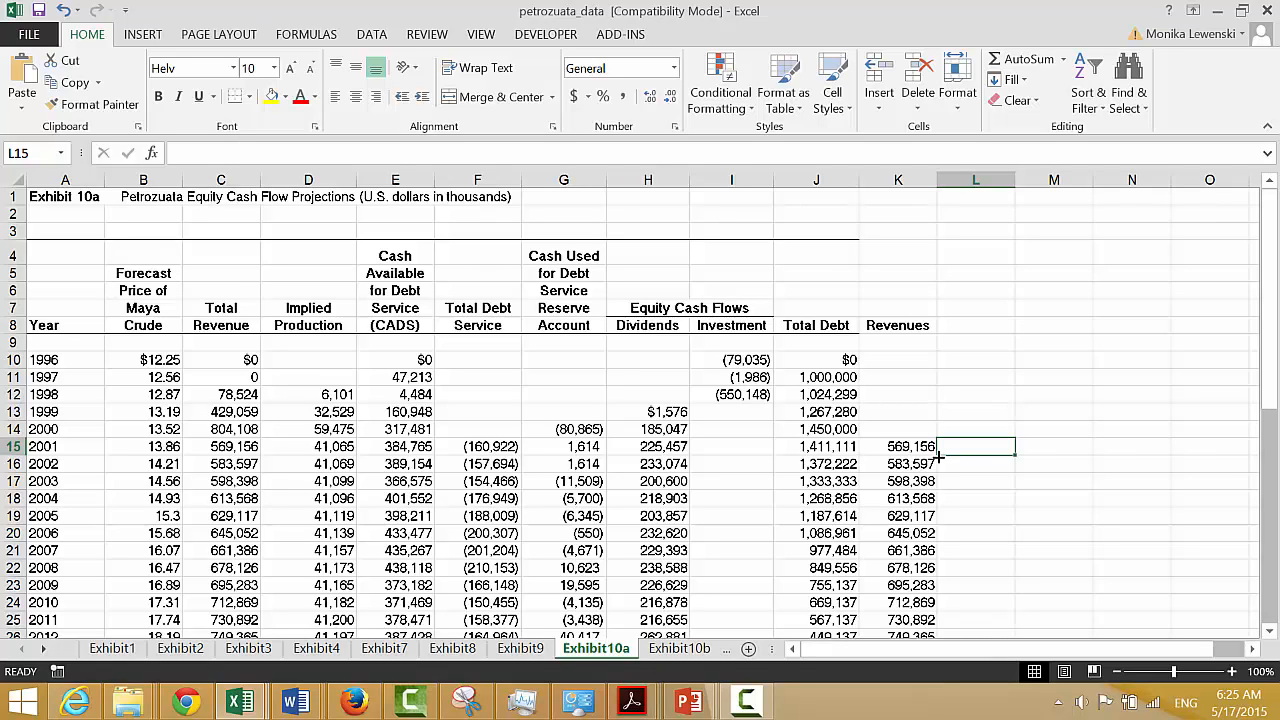
text(=)
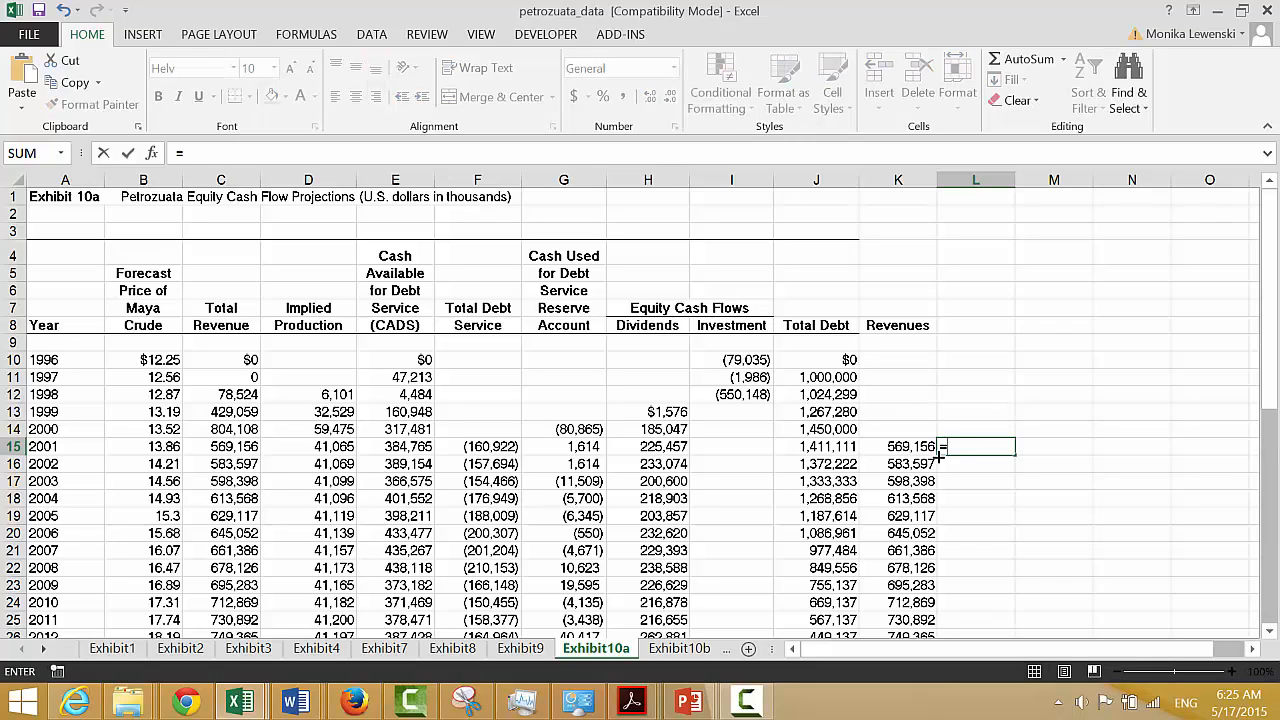
click(938, 455)
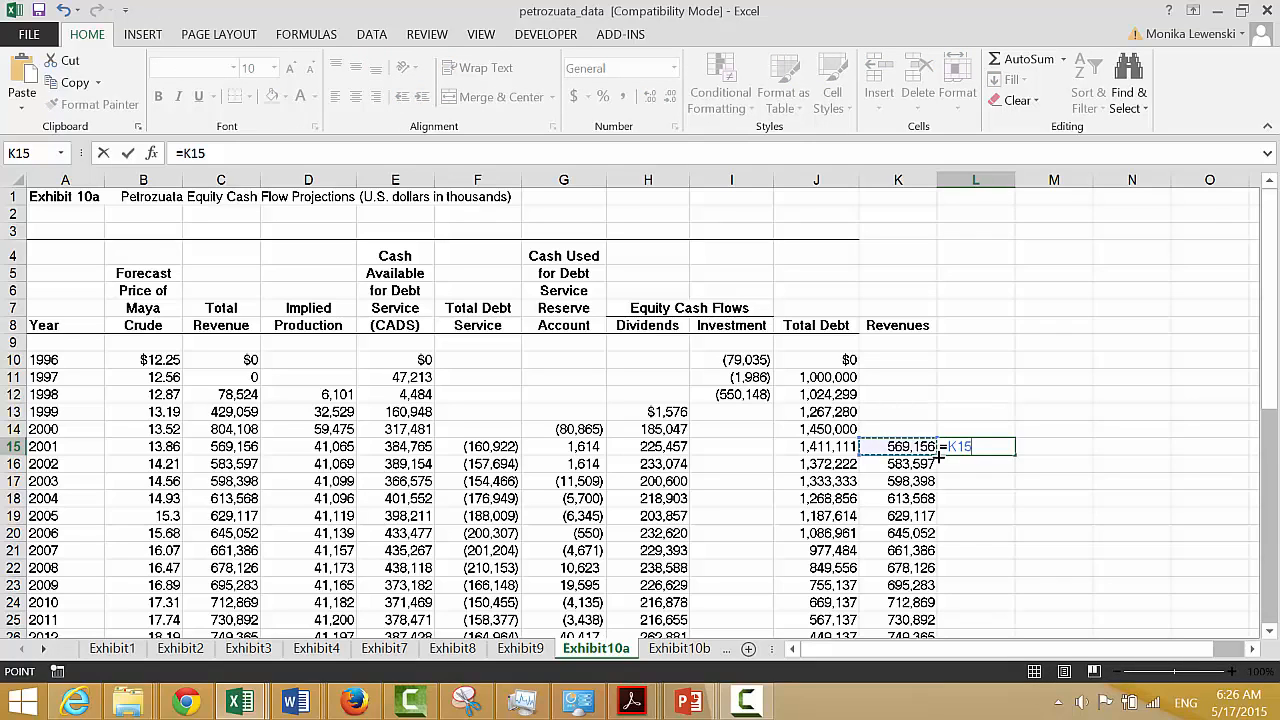
text(-)
key(Left)
key(Left)
key(Left)
key(Left)
key(Left)
key(Left)
key(Left)
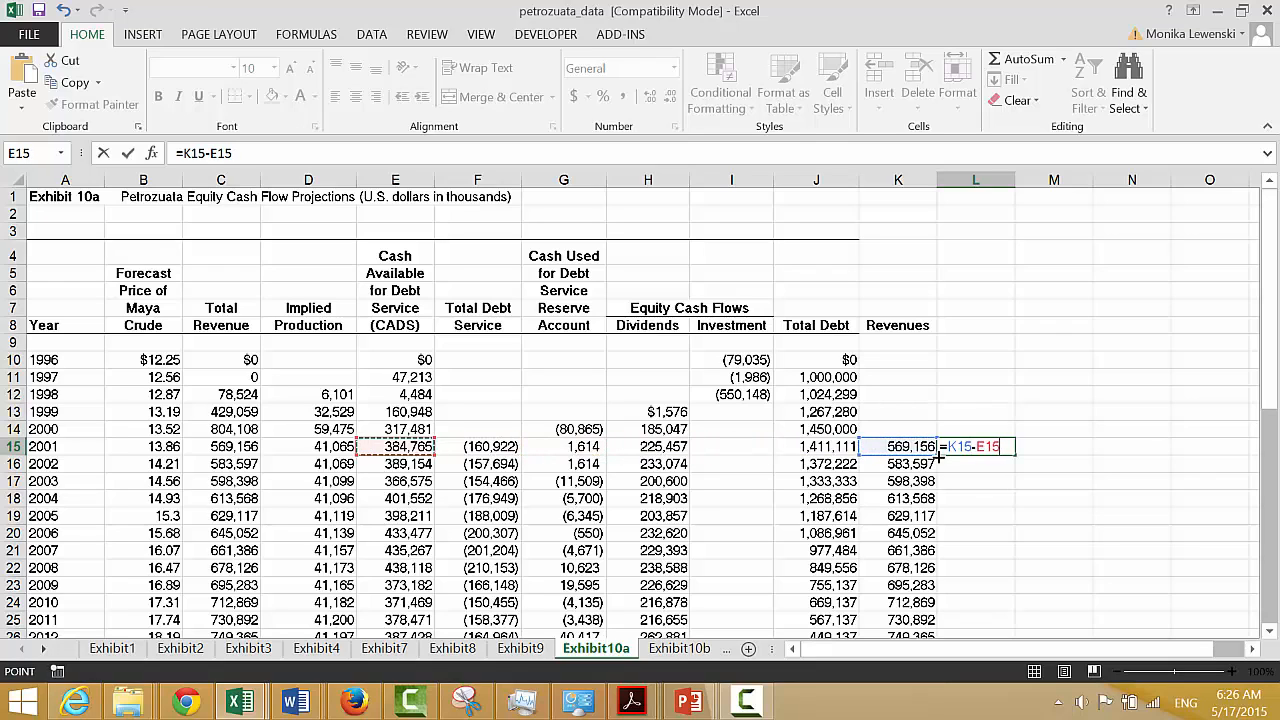
key(Return)
Step: Add the column heading "Total OP exp" in L8, beside Revenues
key(Up)
key(Up)
key(Up)
key(Up)
key(Up)
key(Up)
key(Up)
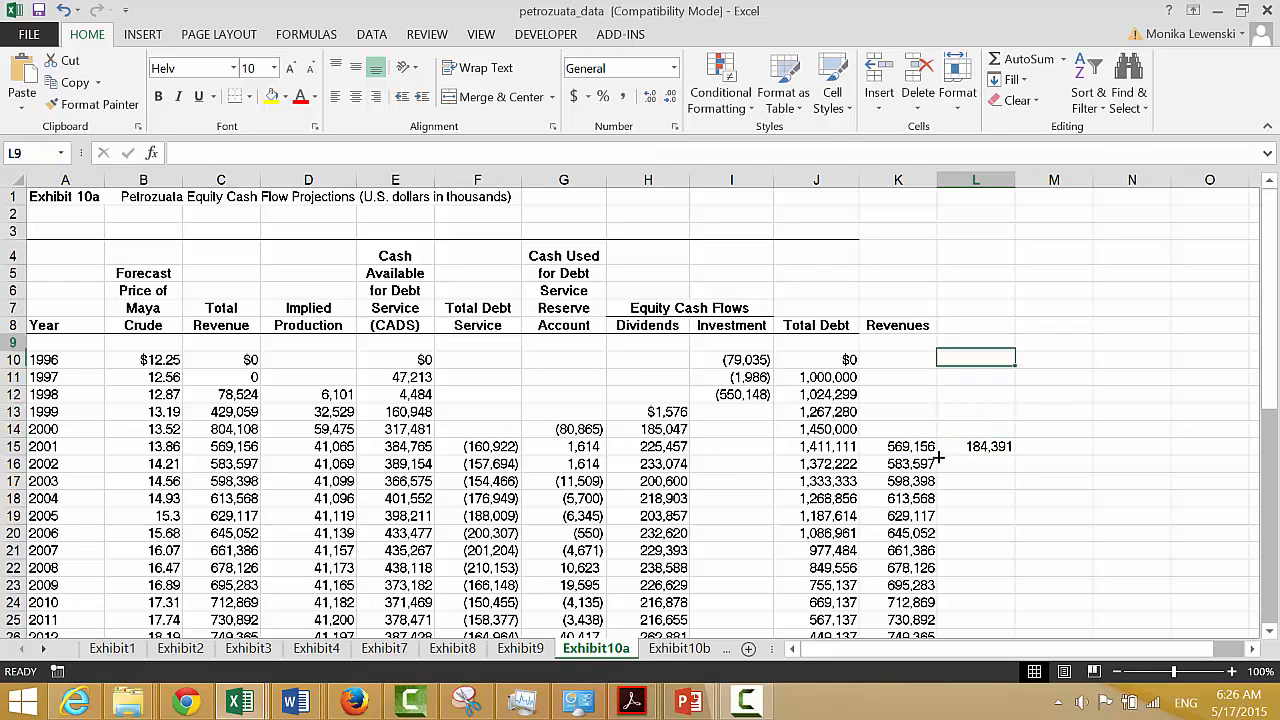
key(Up)
text(Tot)
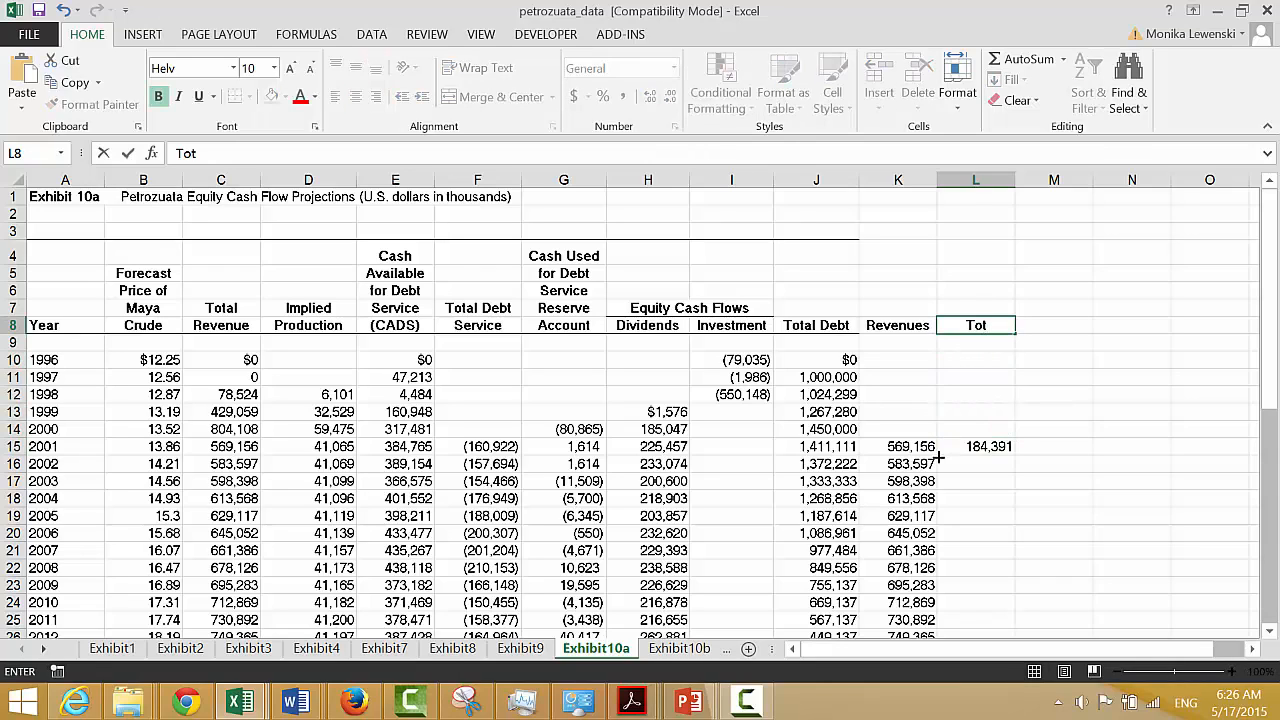
text(al OP)
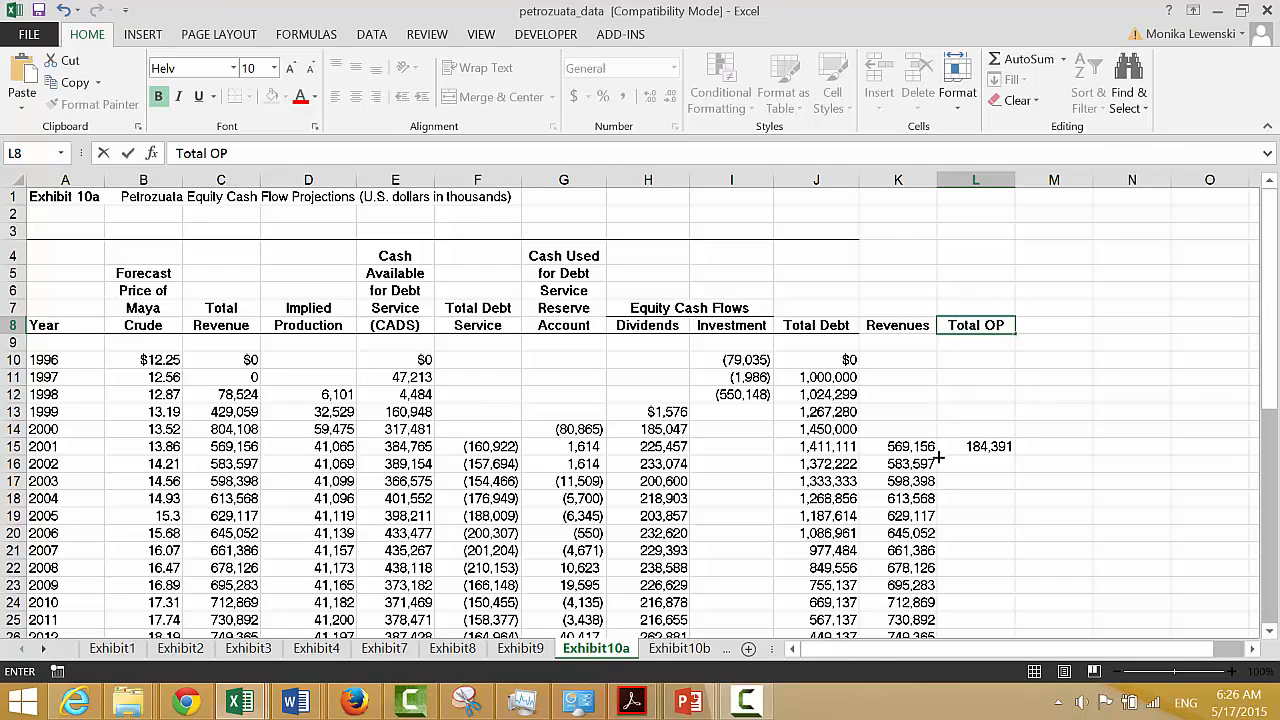
text( exp)
key(Return)
key(Return)
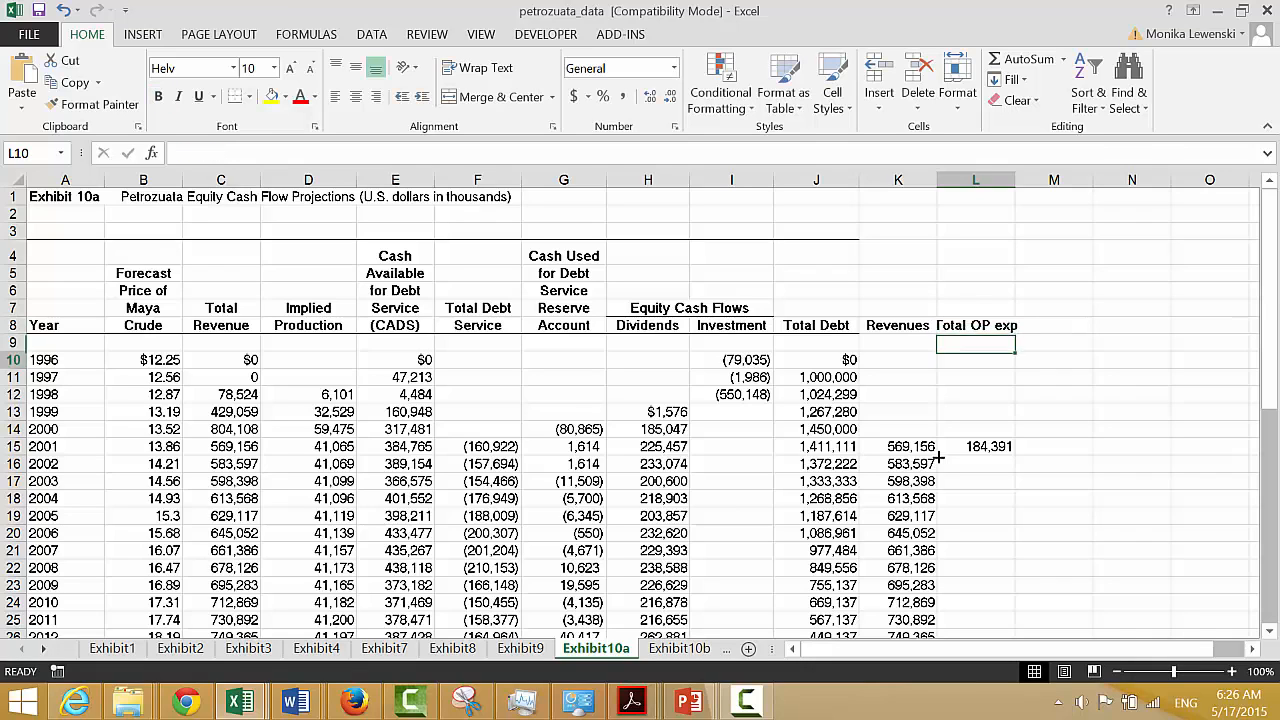
Step: Fill the L15 operating expense formula down the column for the remaining years
key(Down)
key(Down)
key(Down)
key(Down)
key(Down)
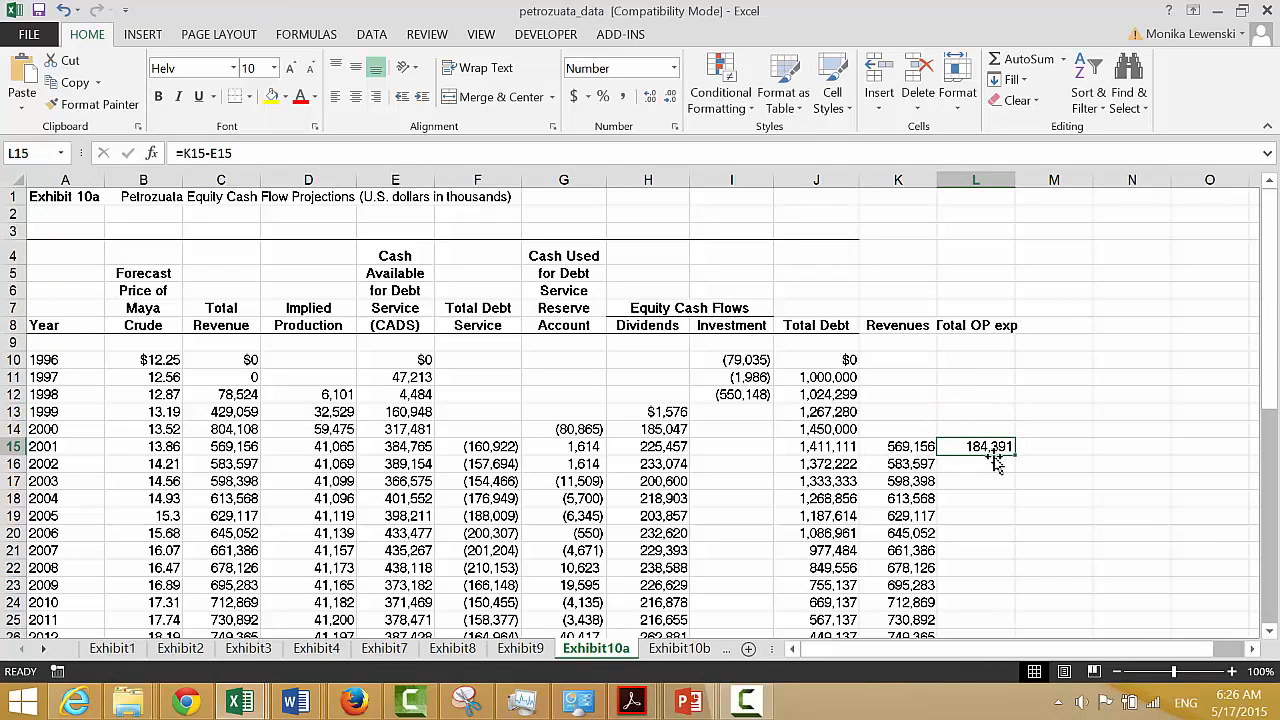
double_click(1015, 454)
Step: Add the column heading "Royalties" in M8, beside Total OP exp
key(Up)
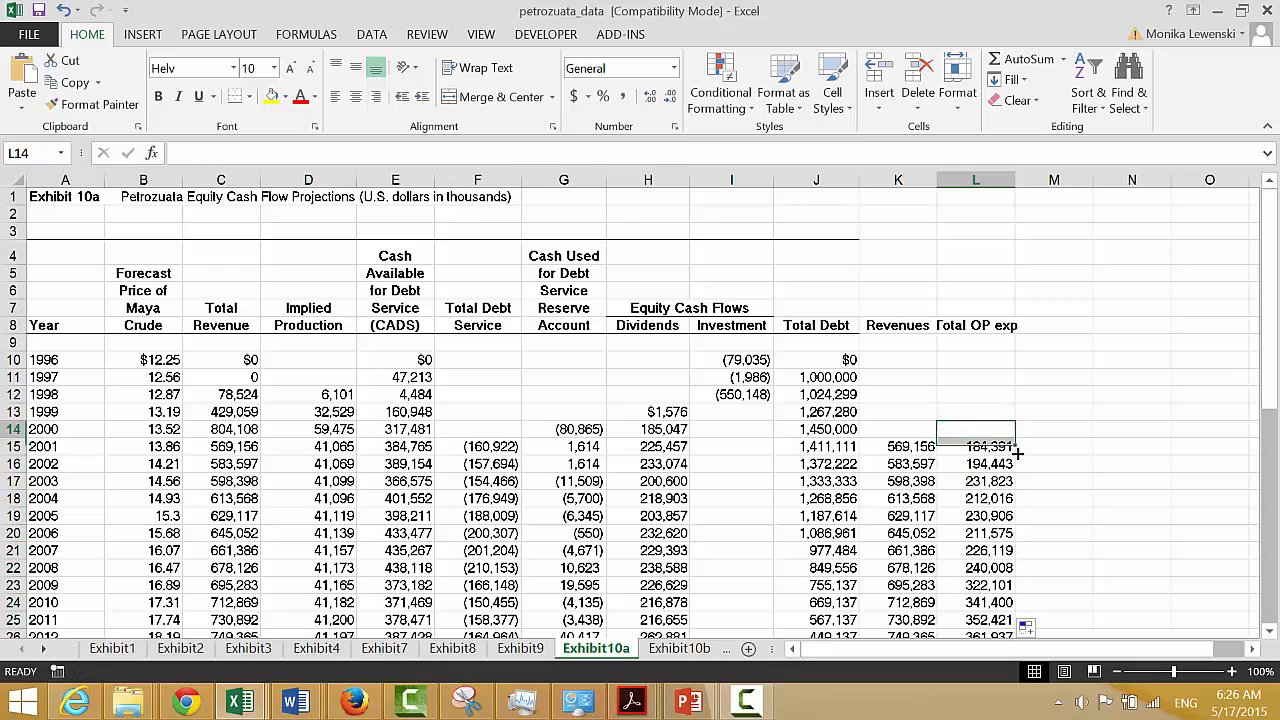
key(Up)
key(Up)
key(Up)
key(Up)
key(Up)
key(Up)
key(Right)
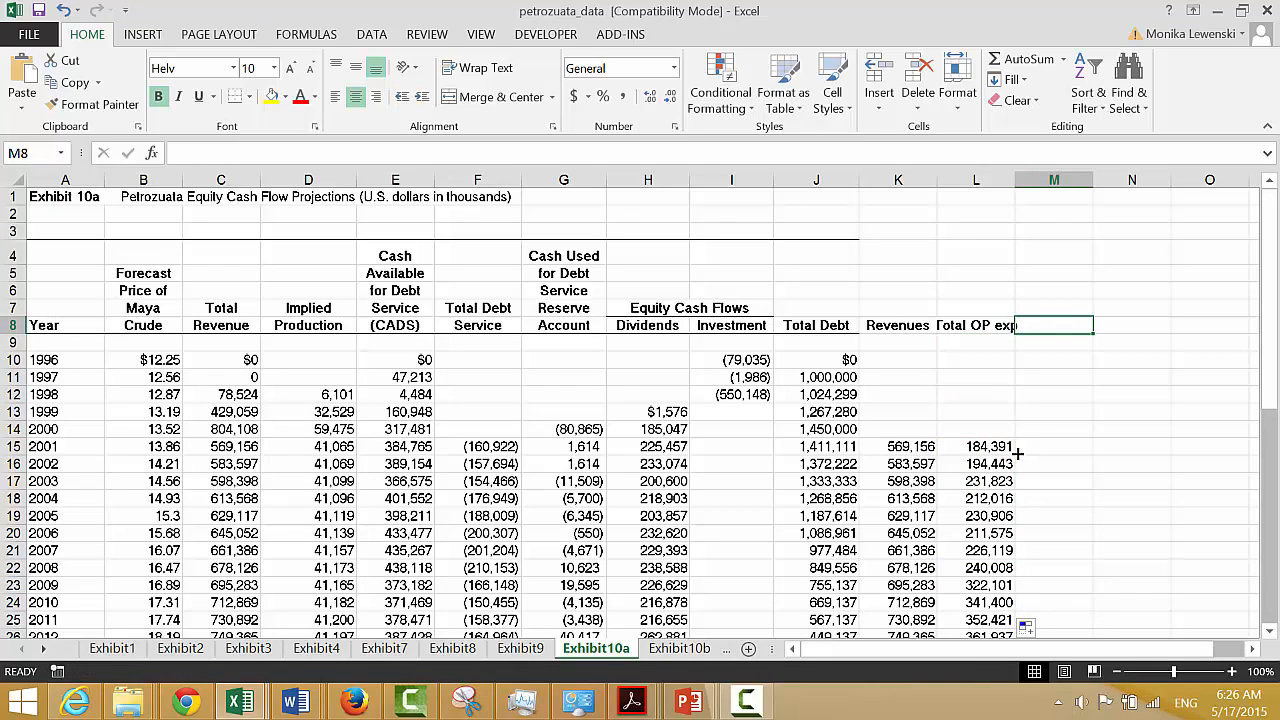
text(Ro)
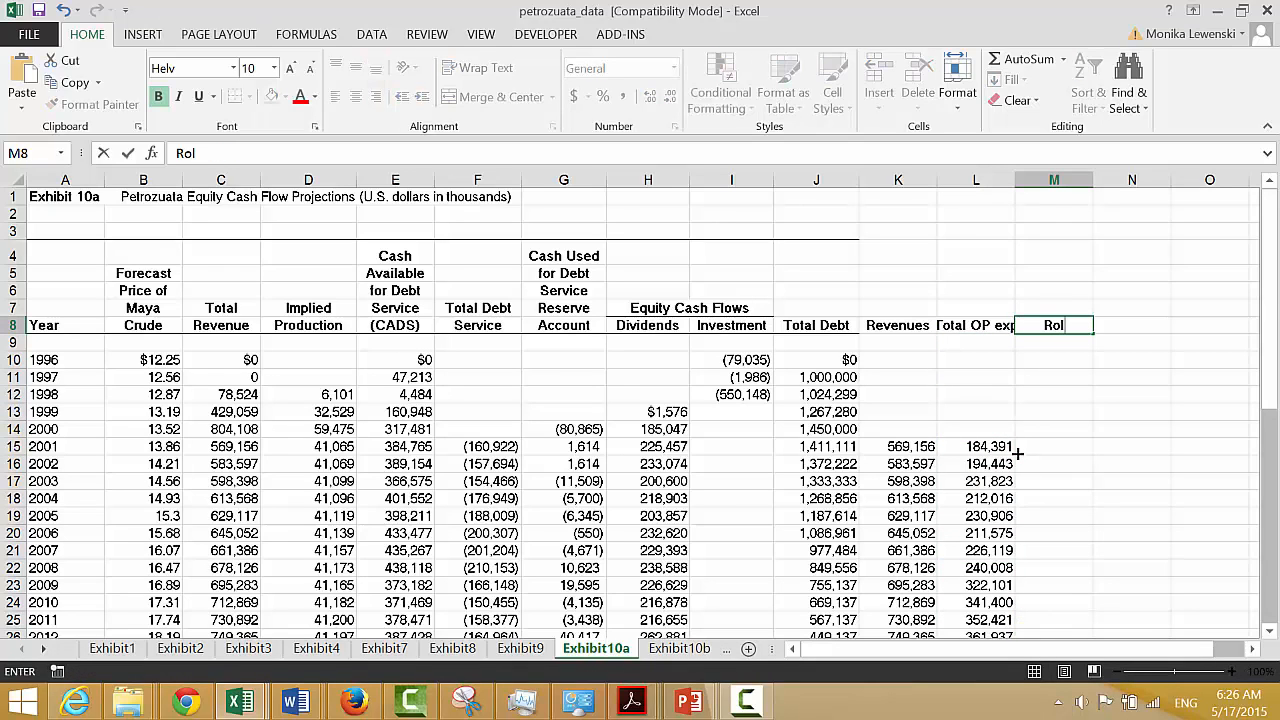
text(alt)
text(u)
key(BackSpace)
key(BackSpace)
key(BackSpace)
key(BackSpace)
text(altieis)
key(Return)
key(Up)
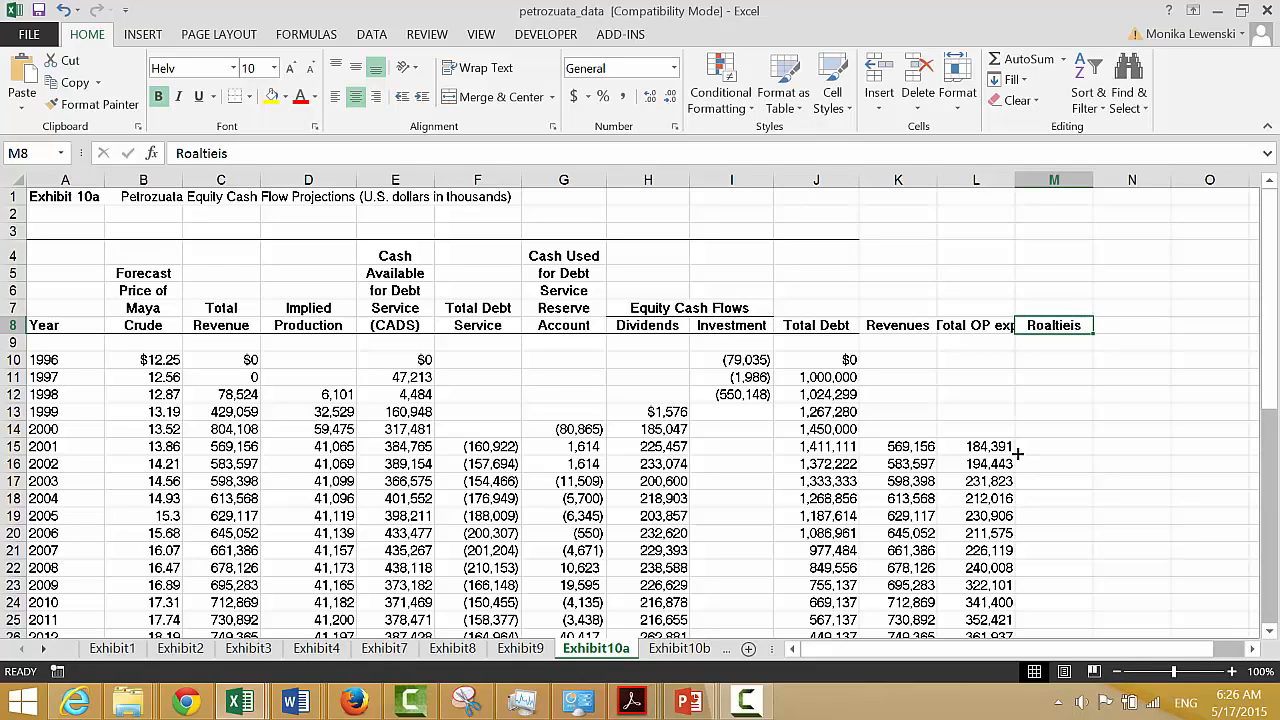
text(Ro)
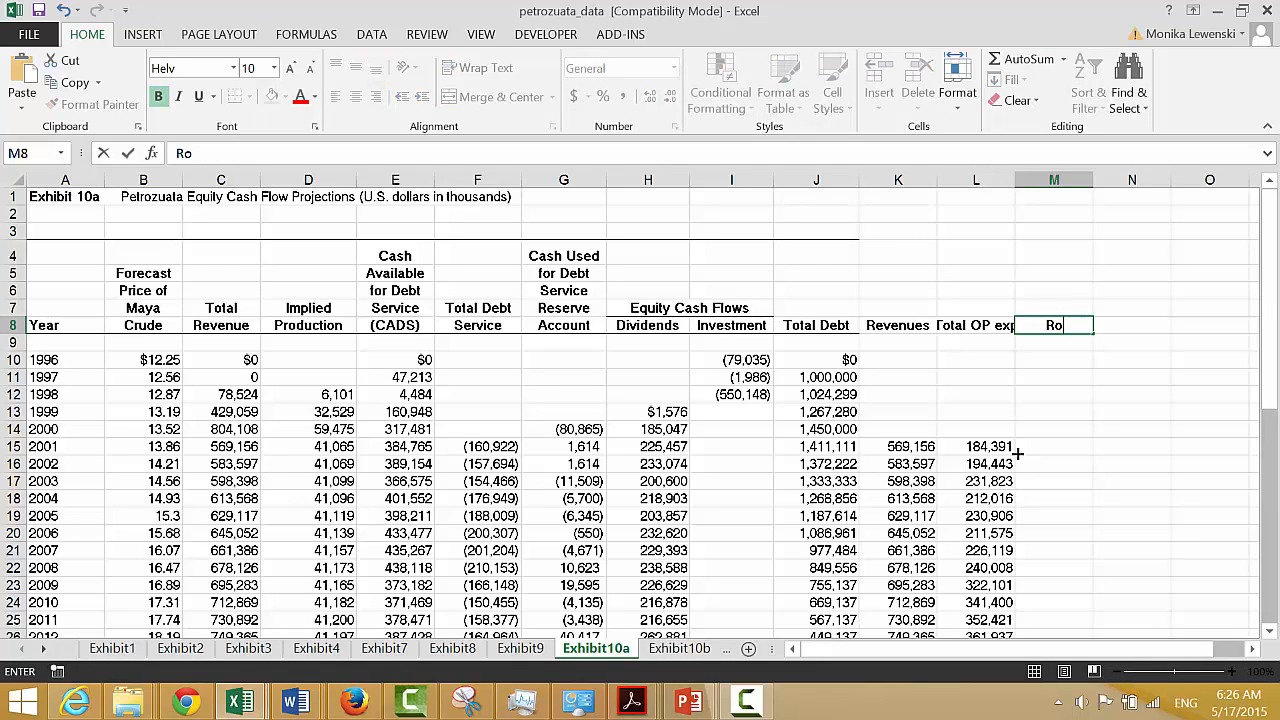
text(yalties)
key(Return)
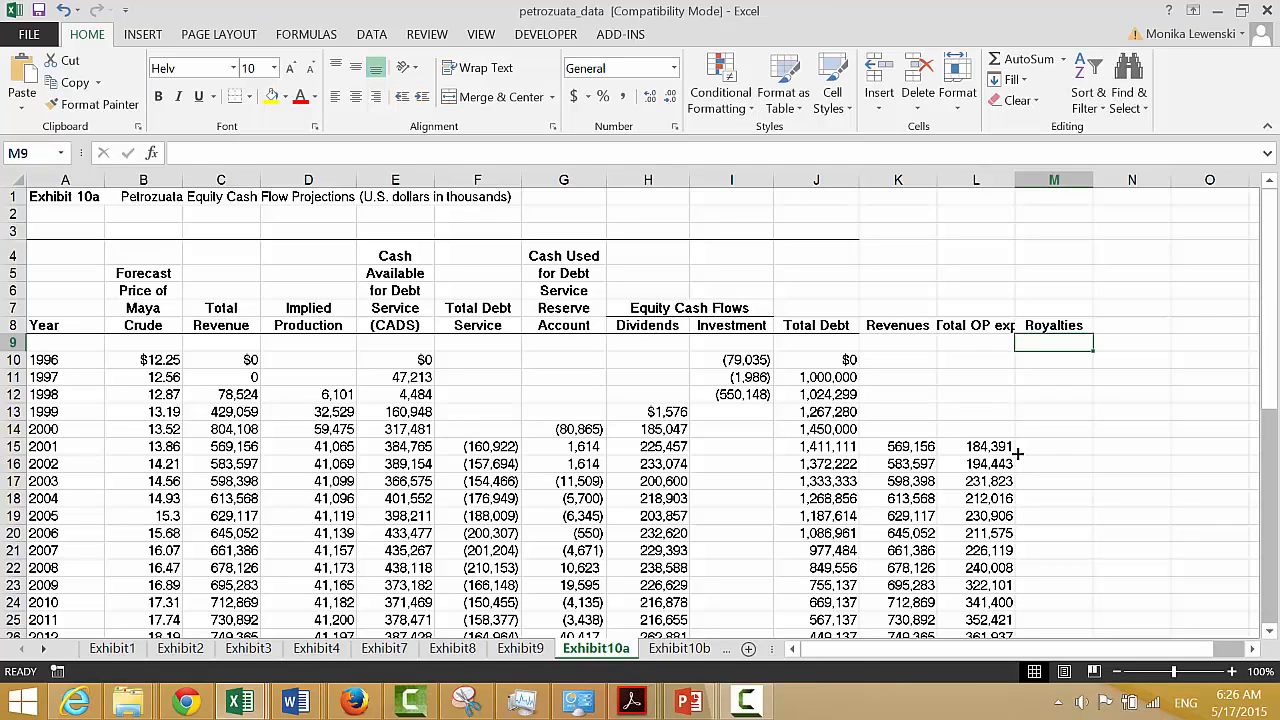
Step: Start the royalty rate table with the year 2008 in L10 and a rate of 1% in M10
key(Up)
key(Up)
key(Up)
key(Up)
key(Down)
key(Down)
key(Down)
key(Down)
key(Down)
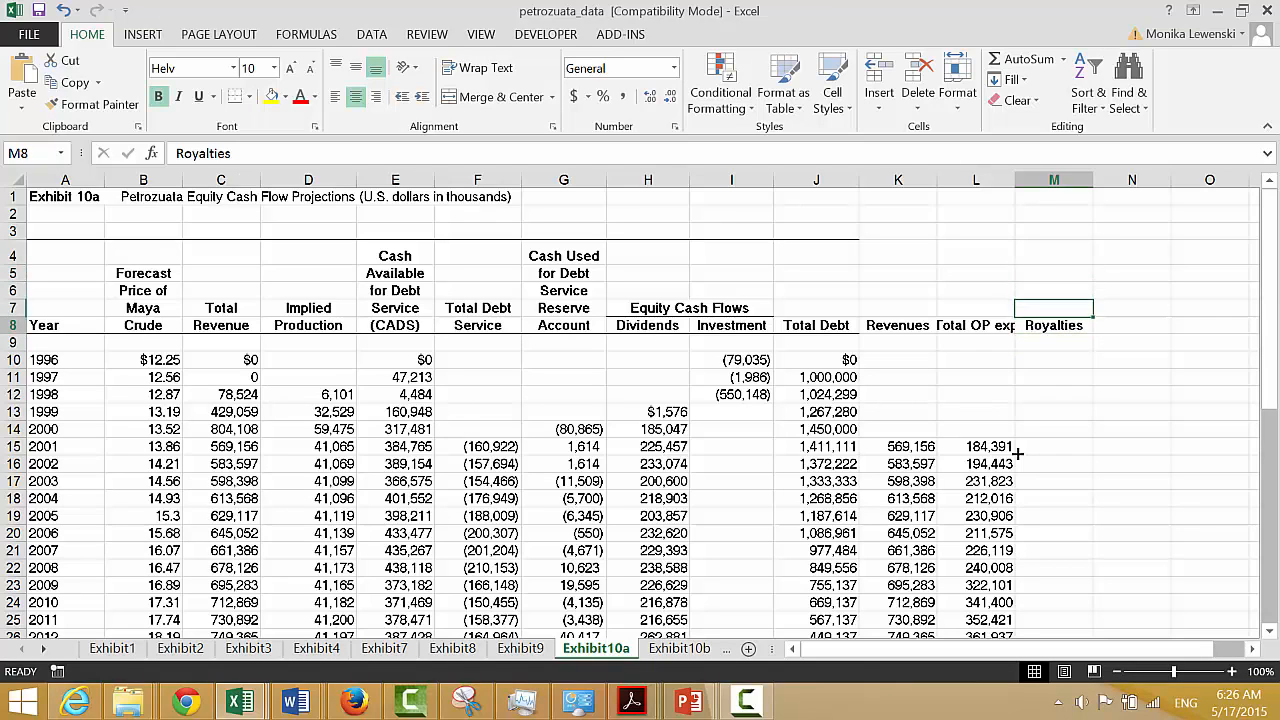
key(Left)
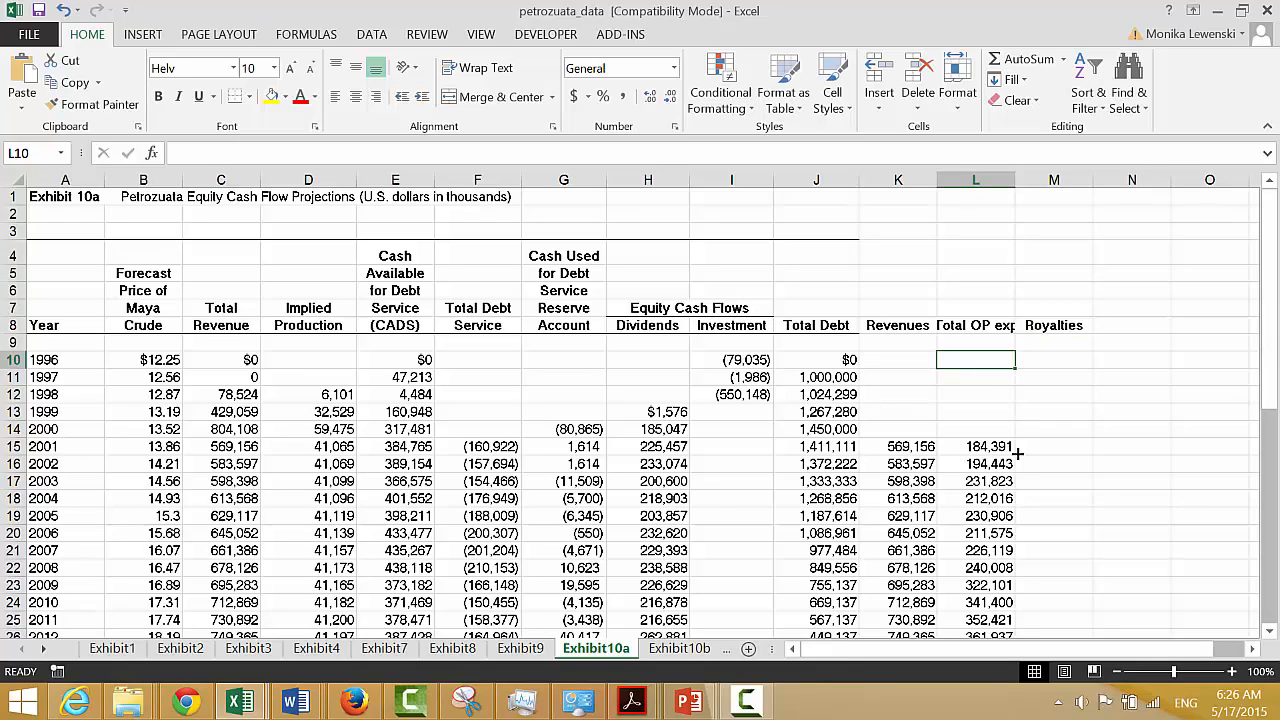
text(2008)
key(Right)
text(1%)
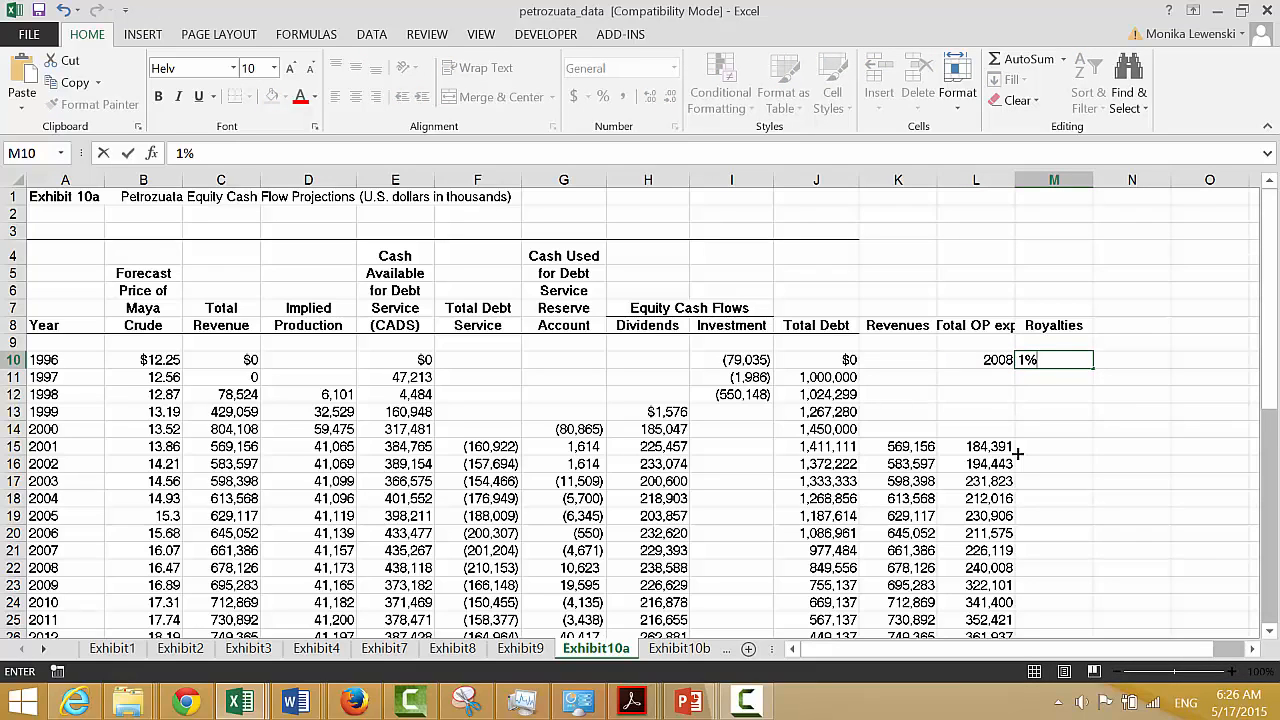
key(Return)
Step: Add the second royalty table row with the year 2009 in L11 and a rate of 30% in M11
key(Left)
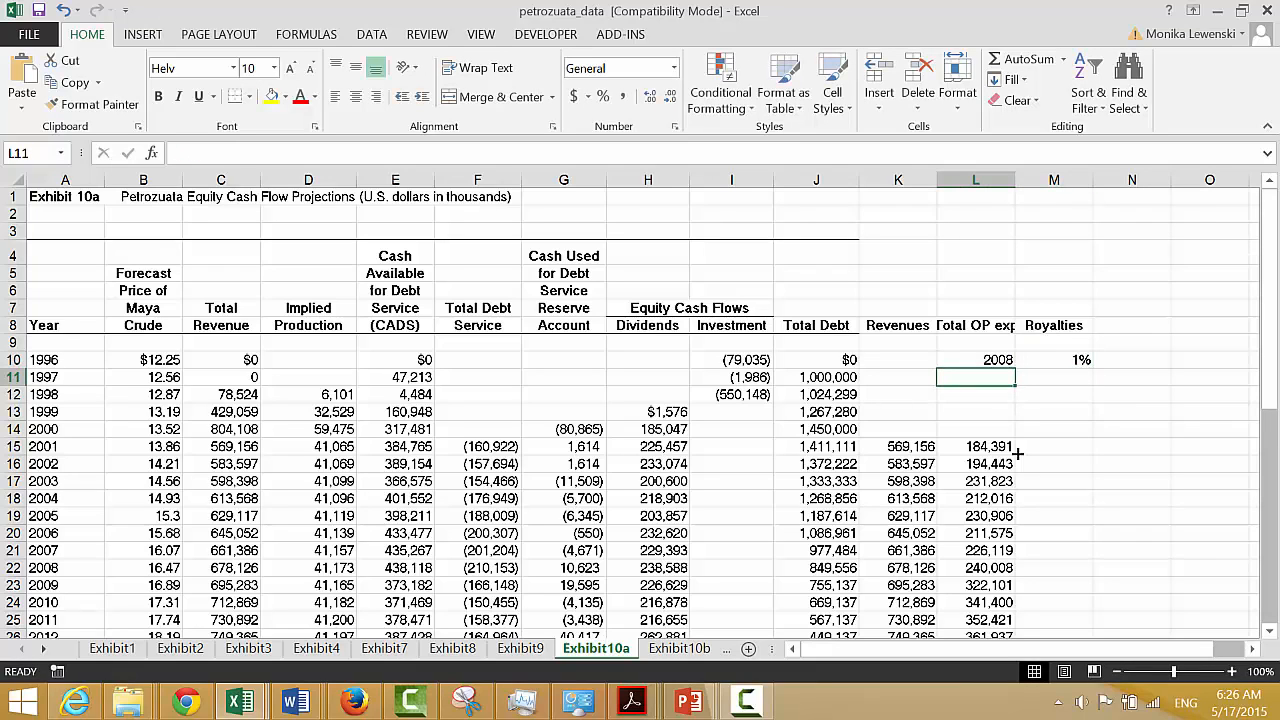
text(2009)
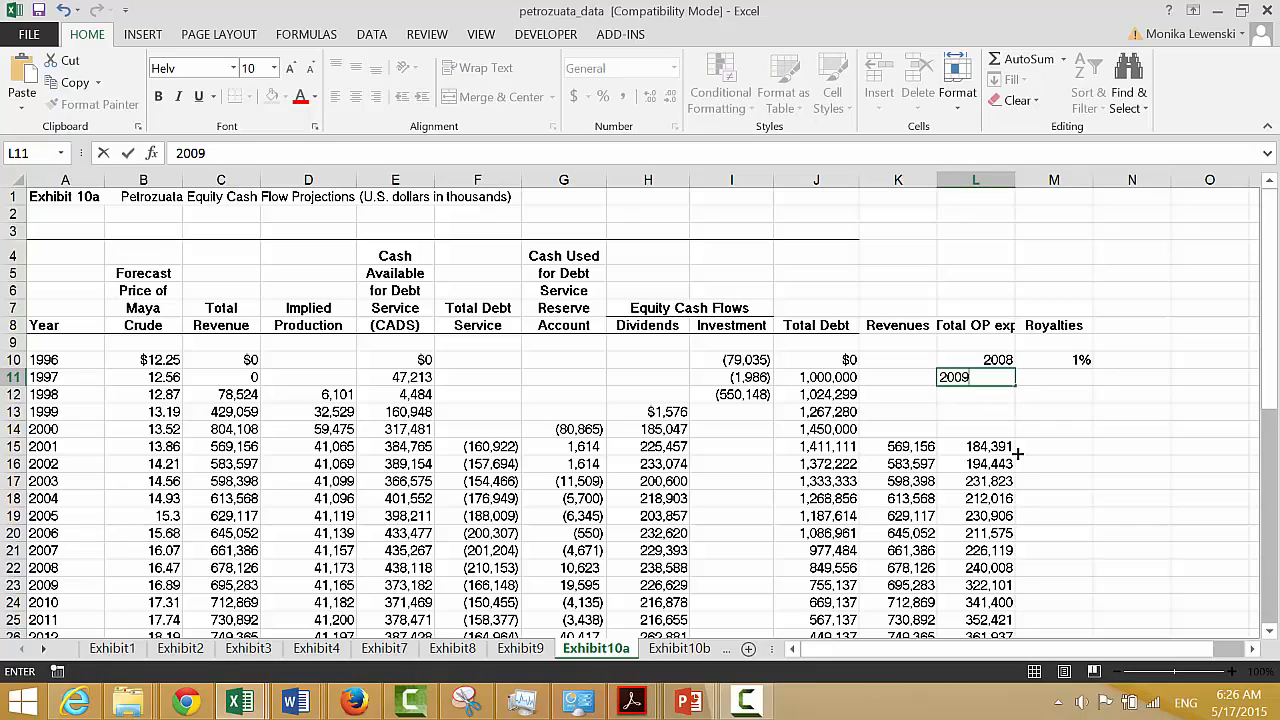
key(Return)
key(Up)
key(Right)
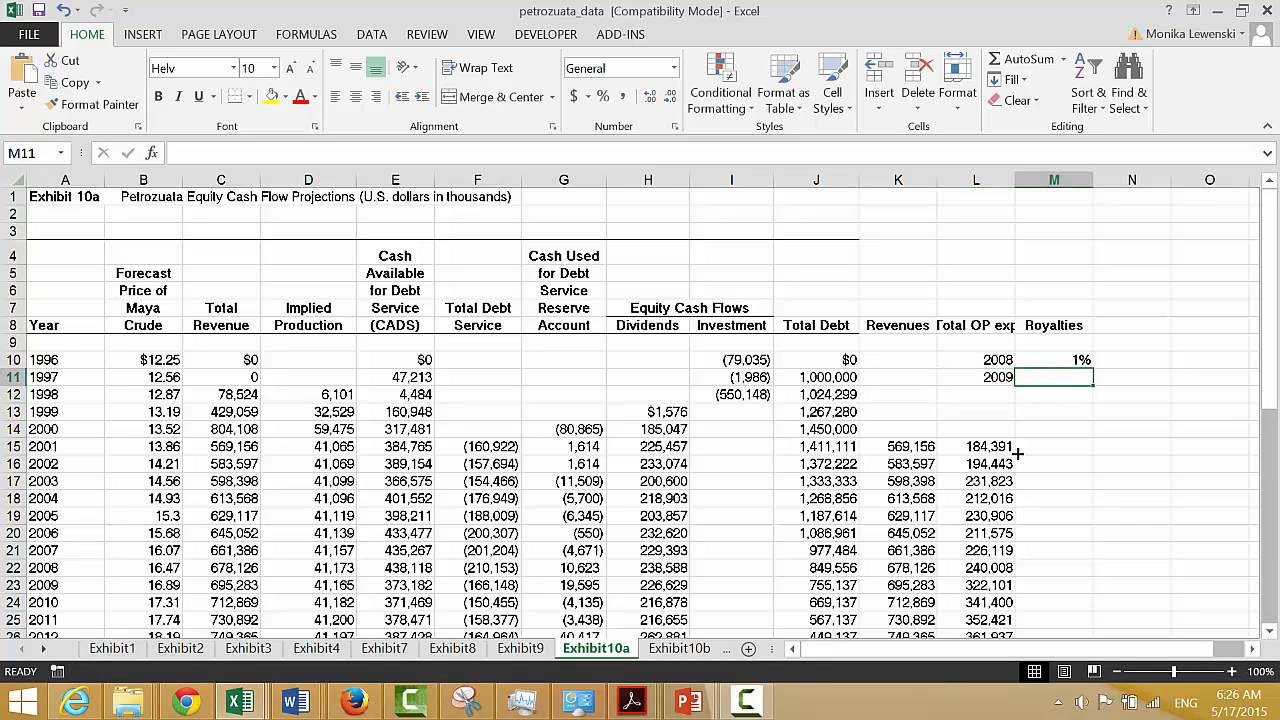
text(30)
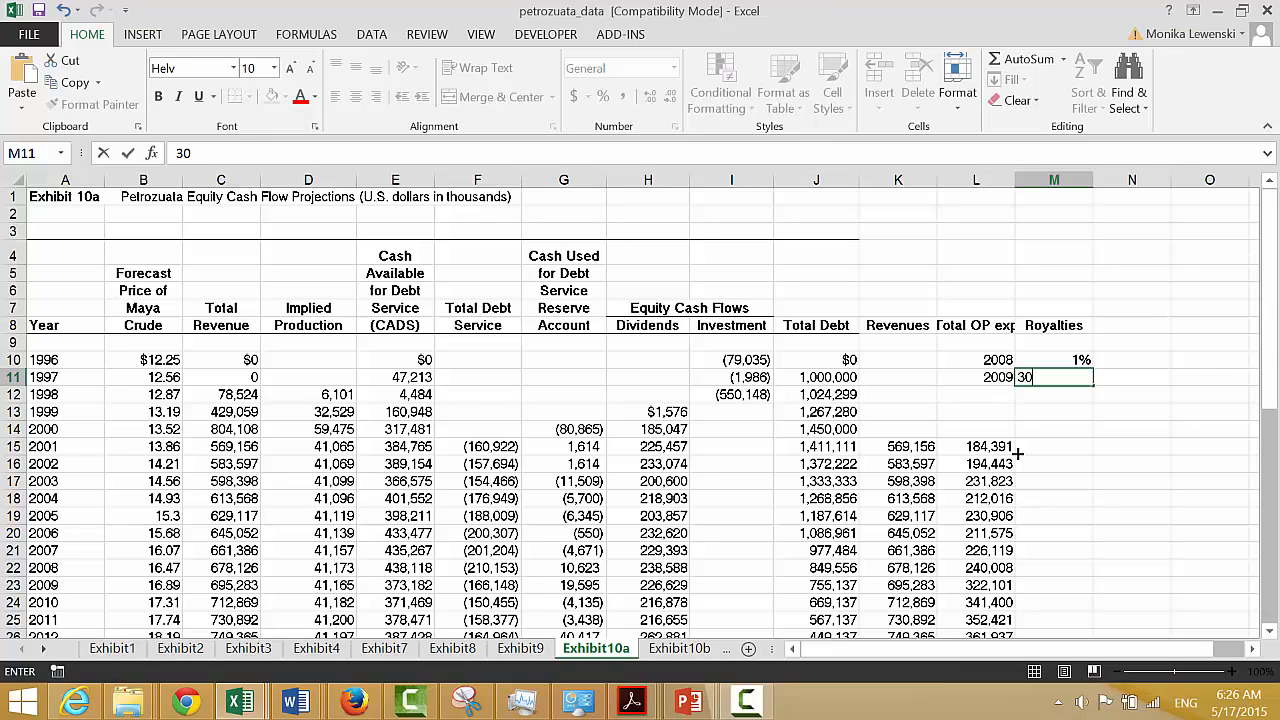
text(%)
key(Return)
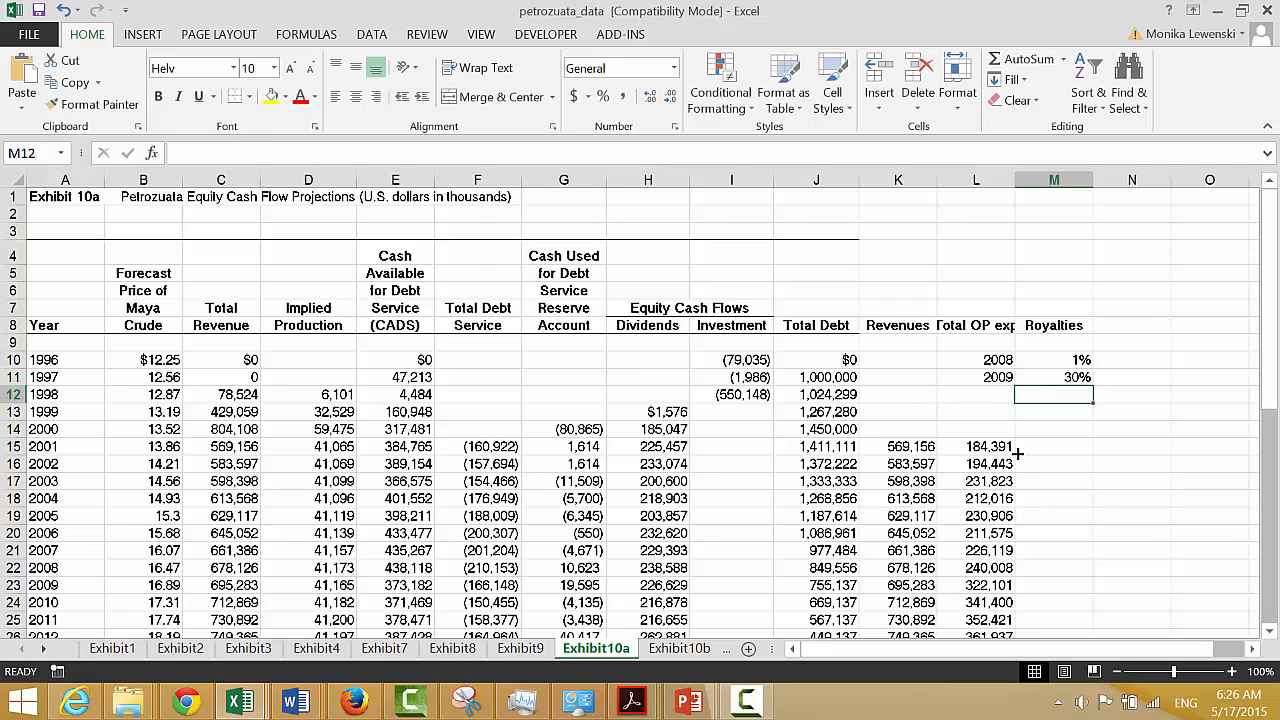
Step: Begin a LOOKUP formula in M15 for the 2001 royalty rate, using the year in A15 as the lookup value
key(Down)
key(Down)
key(Down)
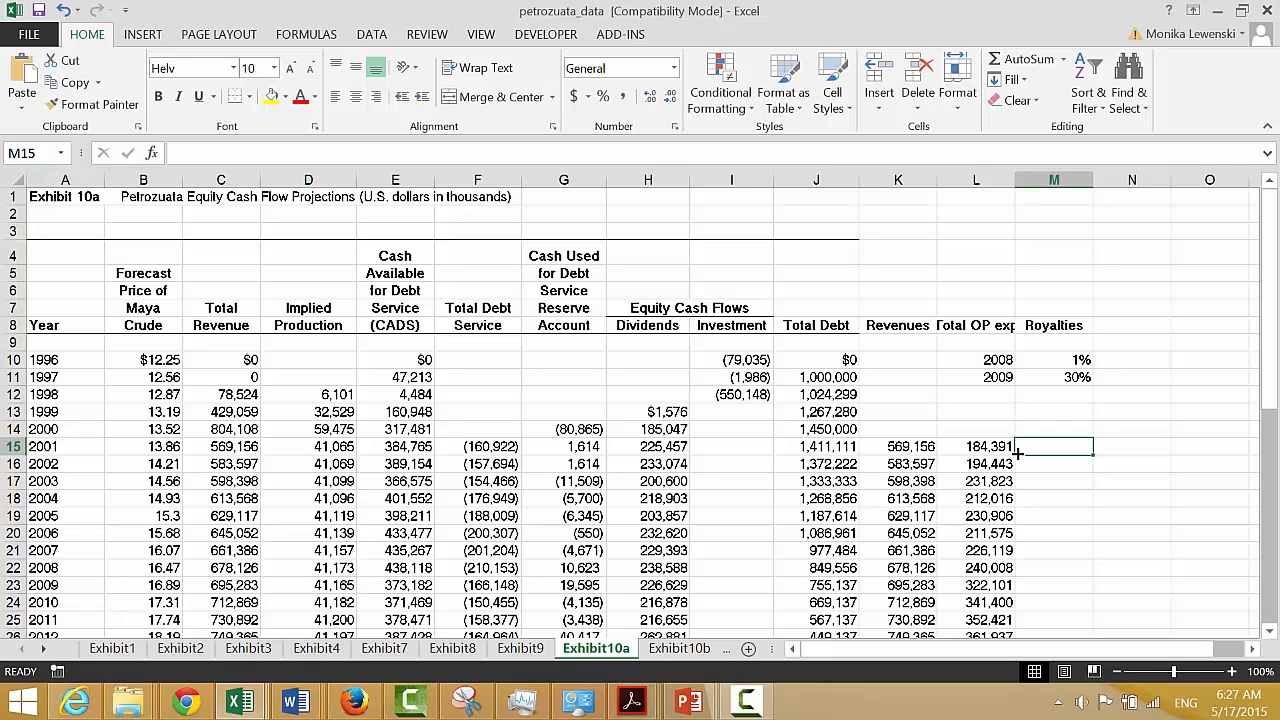
text(=)
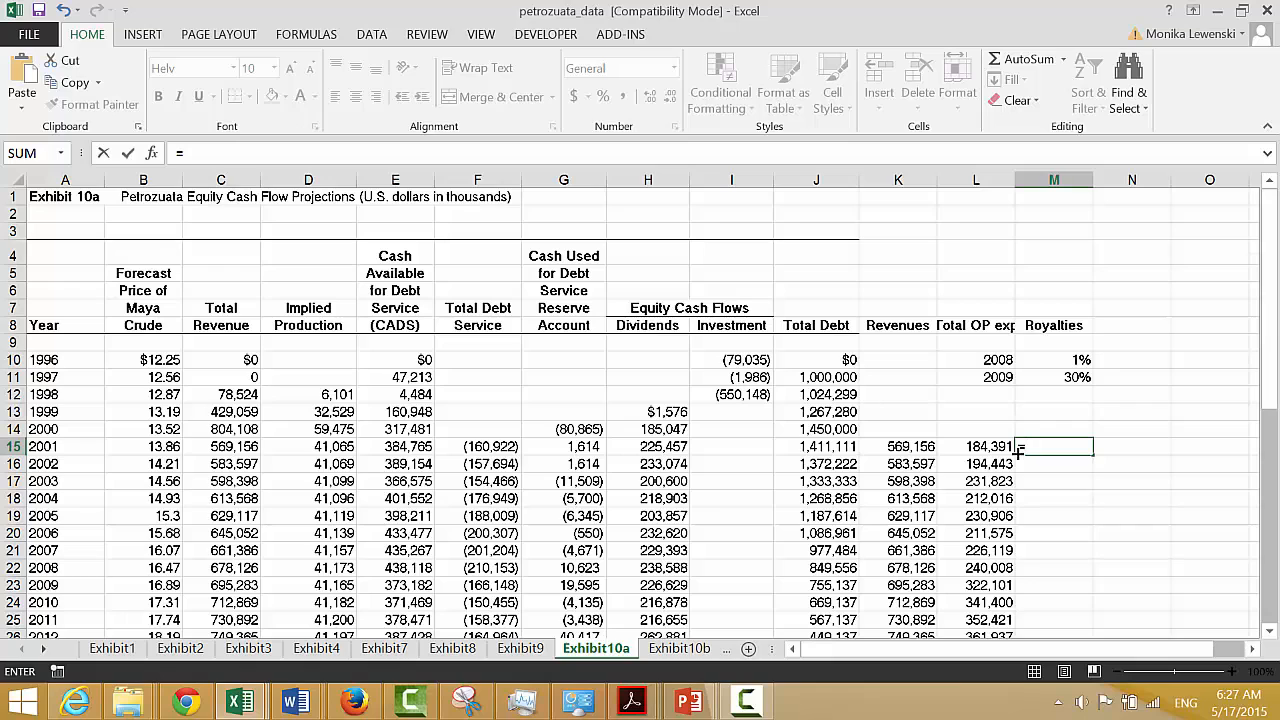
key(Escape)
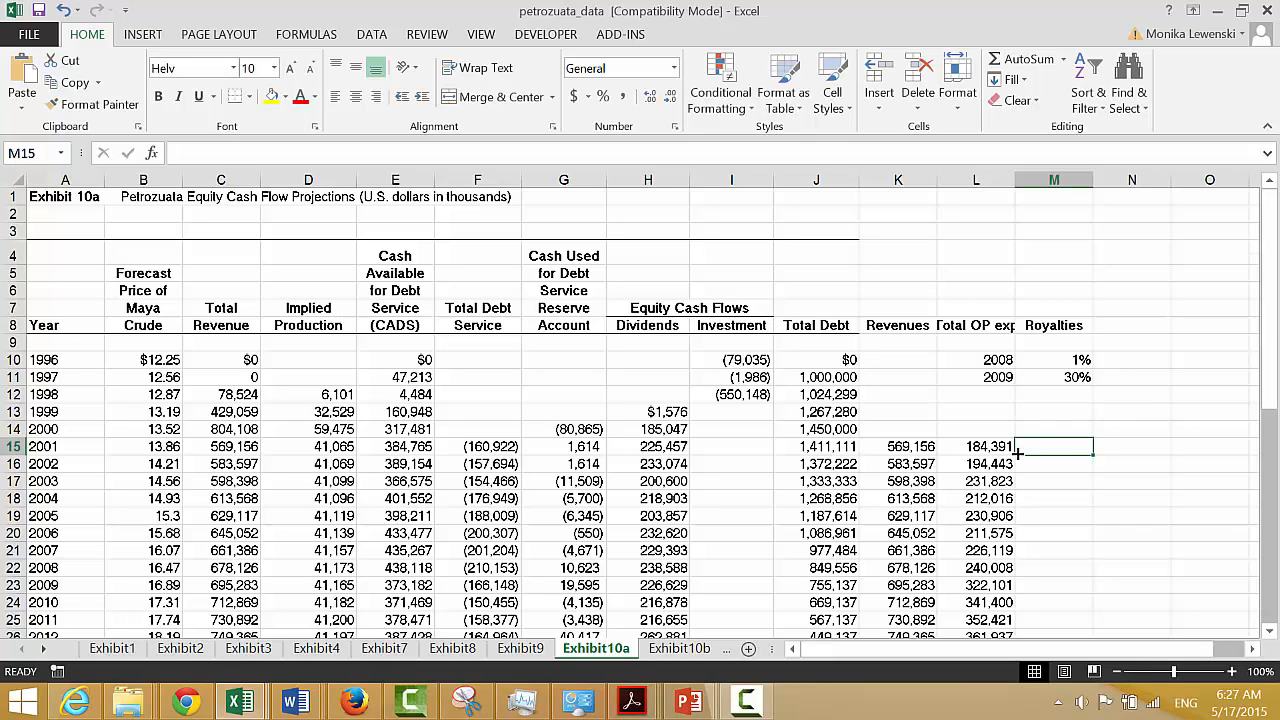
text(=look)
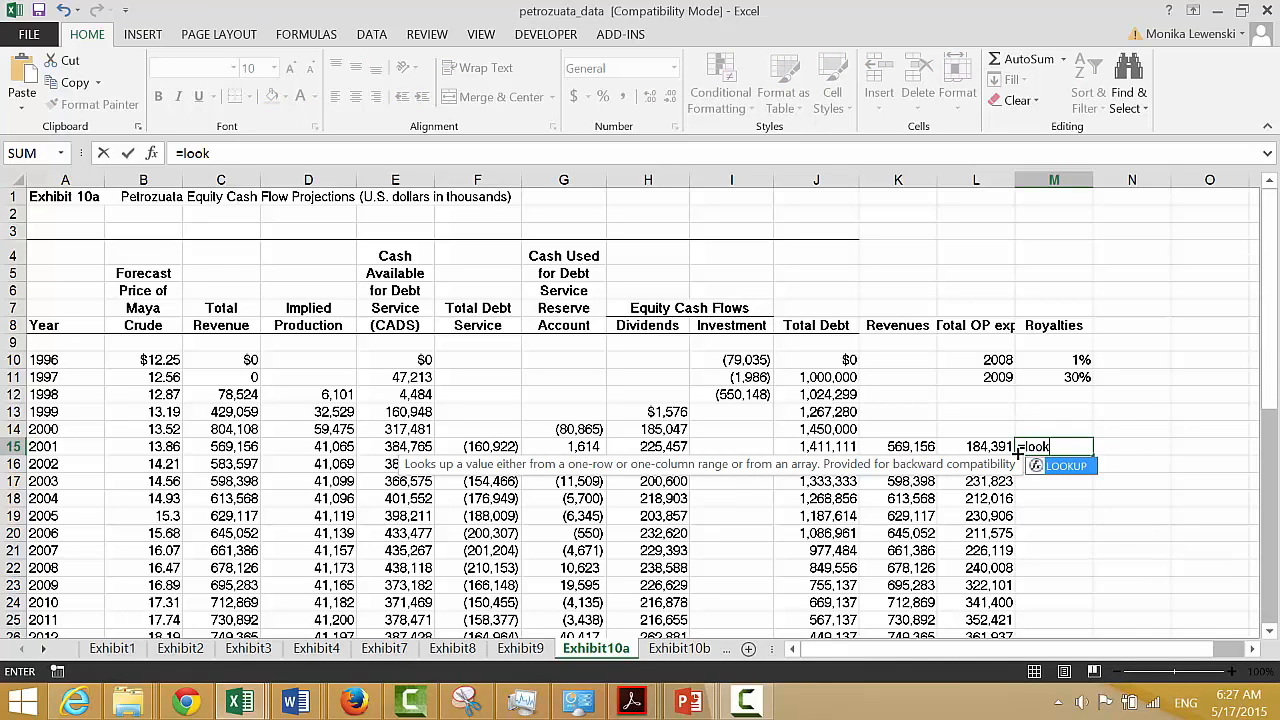
key(Tab)
key(Left)
key(Left)
key(Left)
key(Left)
key(Left)
key(Left)
key(Left)
key(Left)
key(Left)
key(Left)
key(Left)
key(Left)
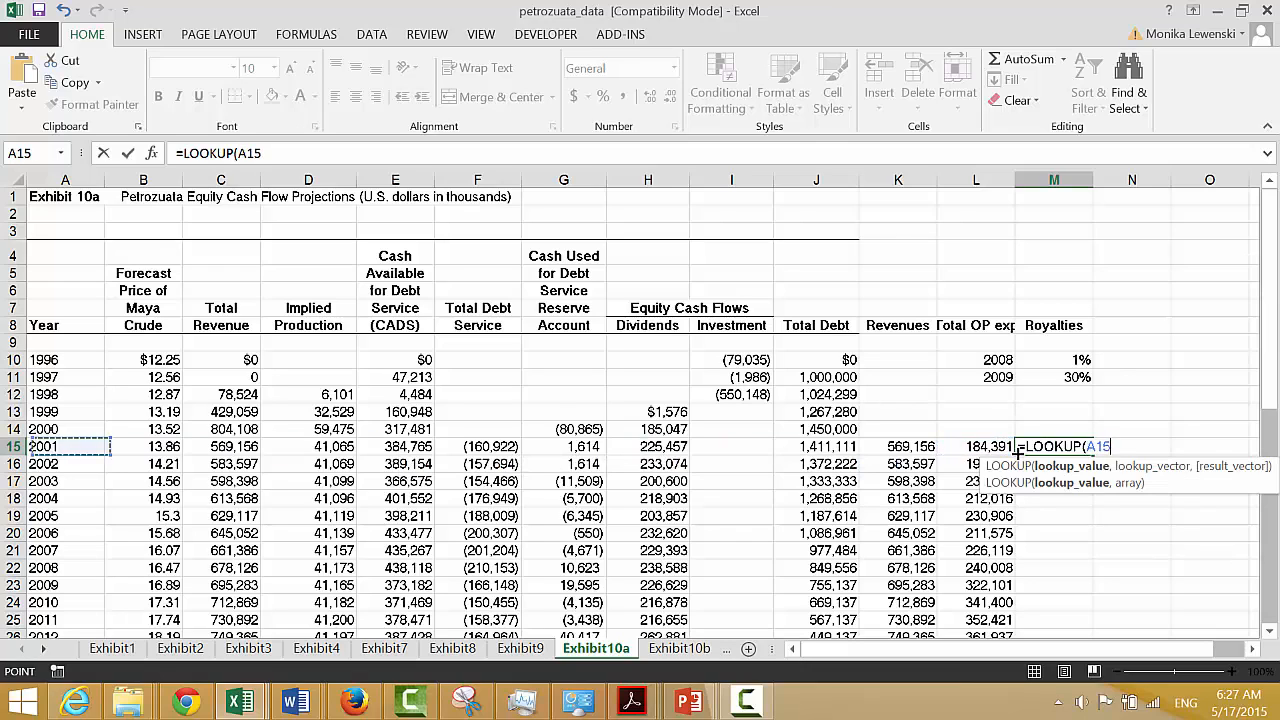
text(,)
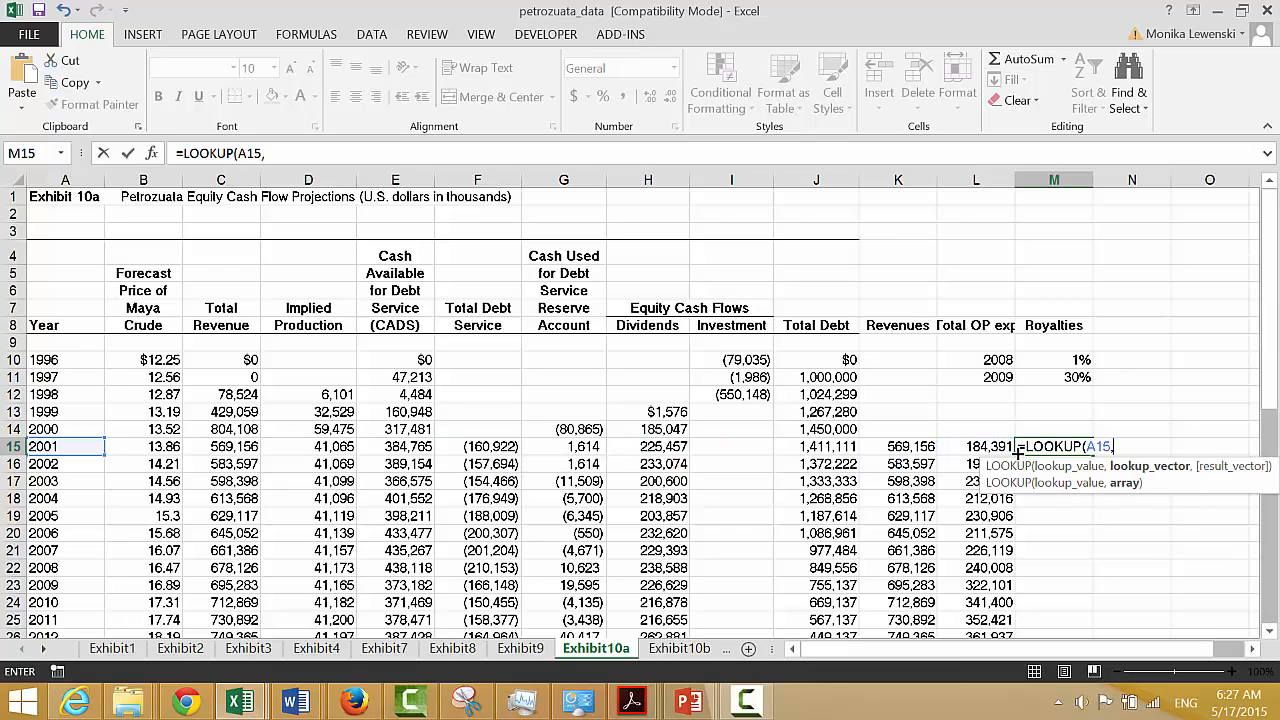
Step: Set the formula's lookup vector to the royalty table years as the absolute range $L$10:$L$11
key(Up)
key(Up)
key(Up)
key(Up)
key(Up)
key(Up)
key(Left)
key(Down)
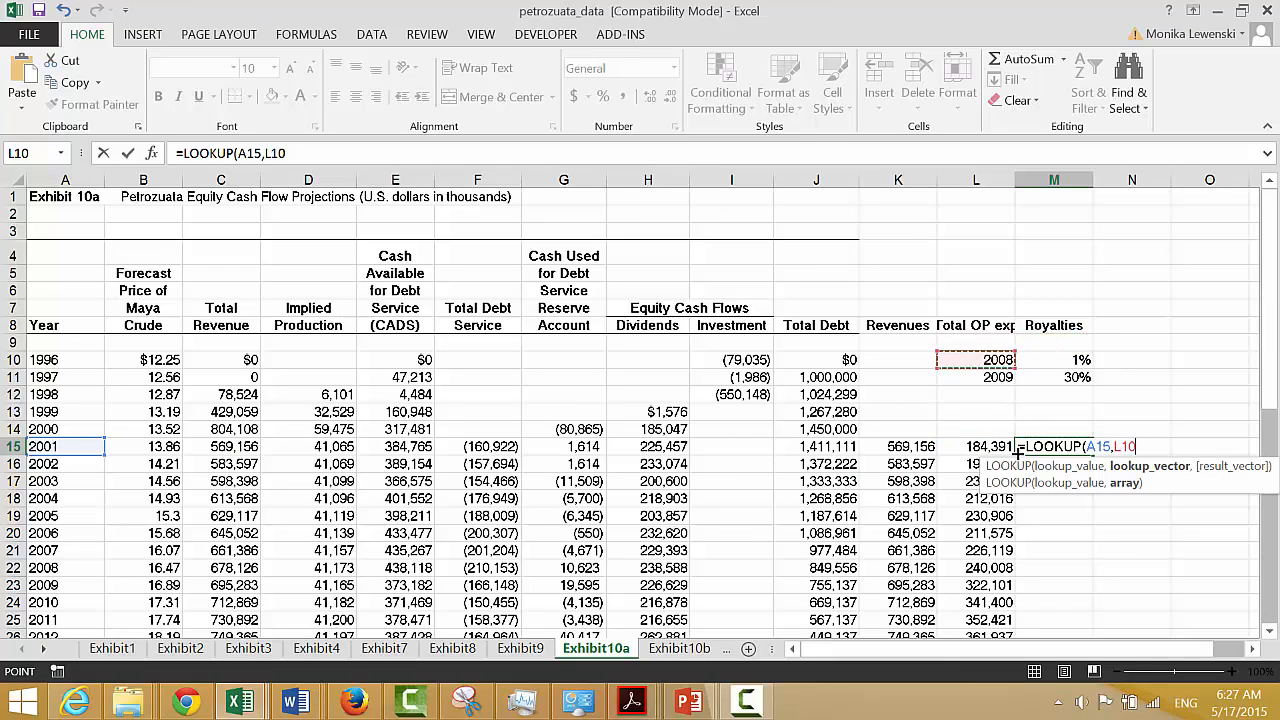
key(shift+Down)
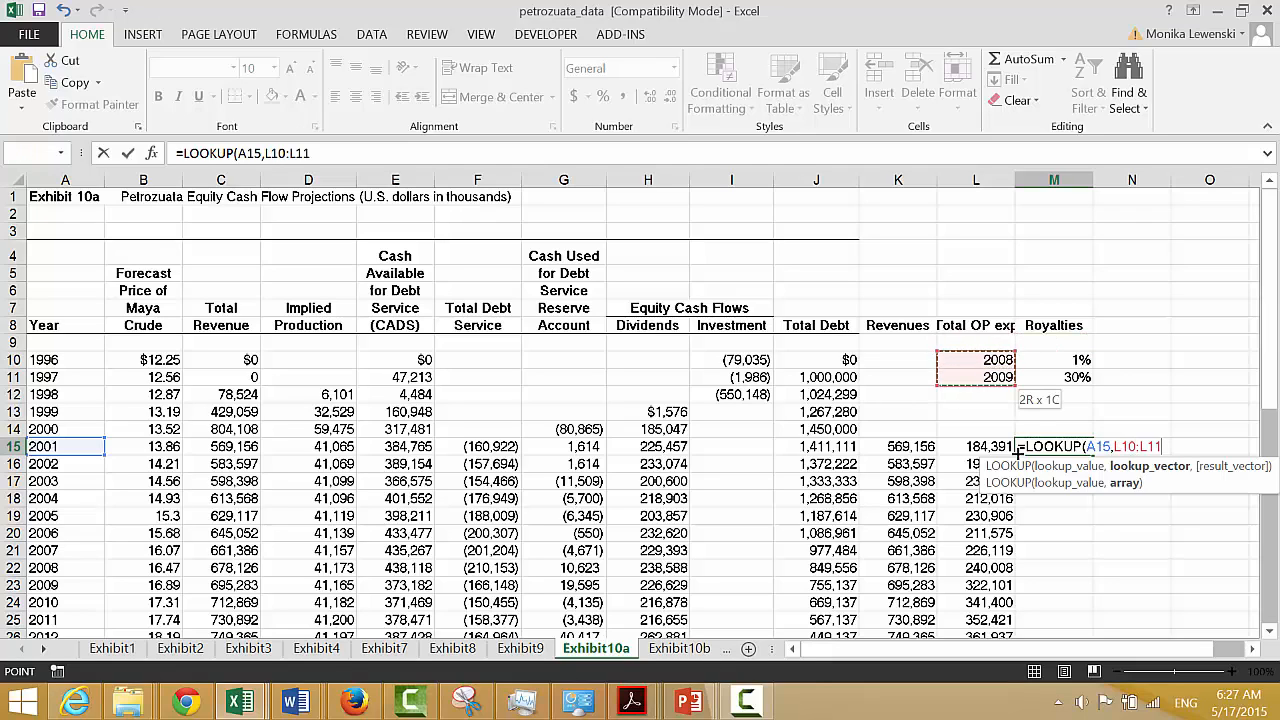
key(F4)
text(,)
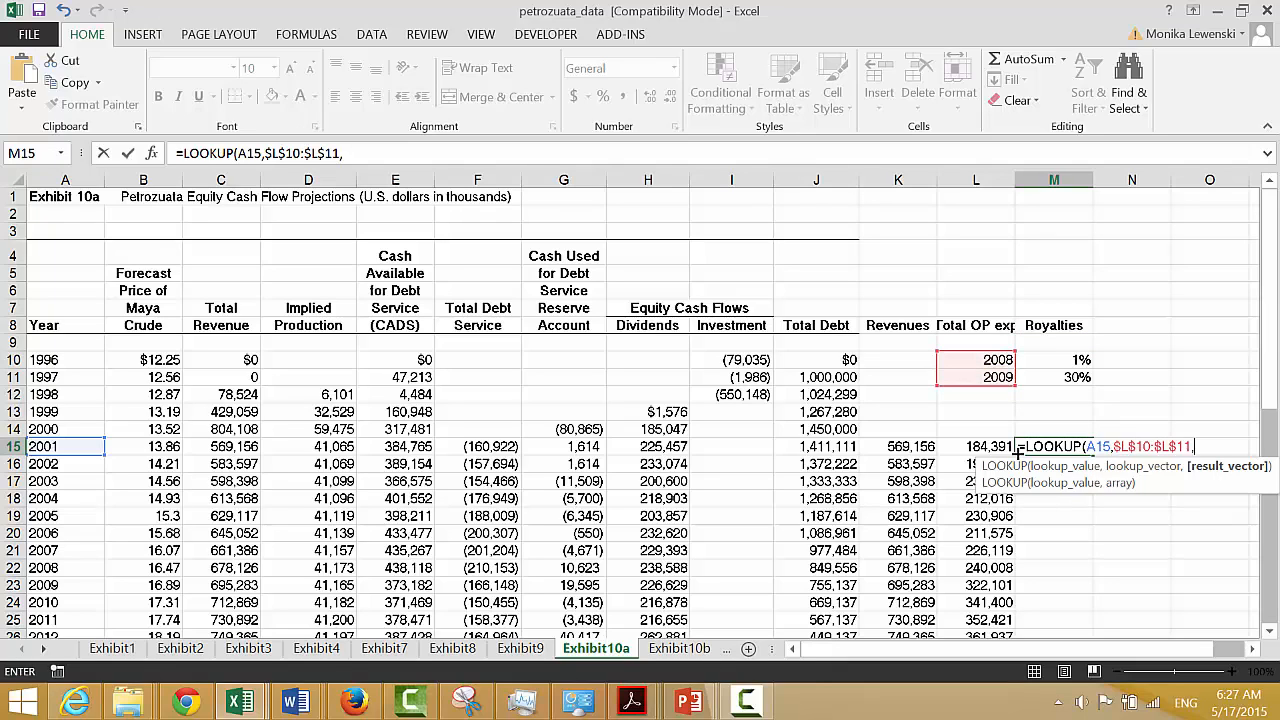
Step: Complete the M15 LOOKUP formula with the royalty rates $M$10:$M$11 as the absolute result vector
key(Up)
key(Up)
key(Up)
key(Up)
key(Up)
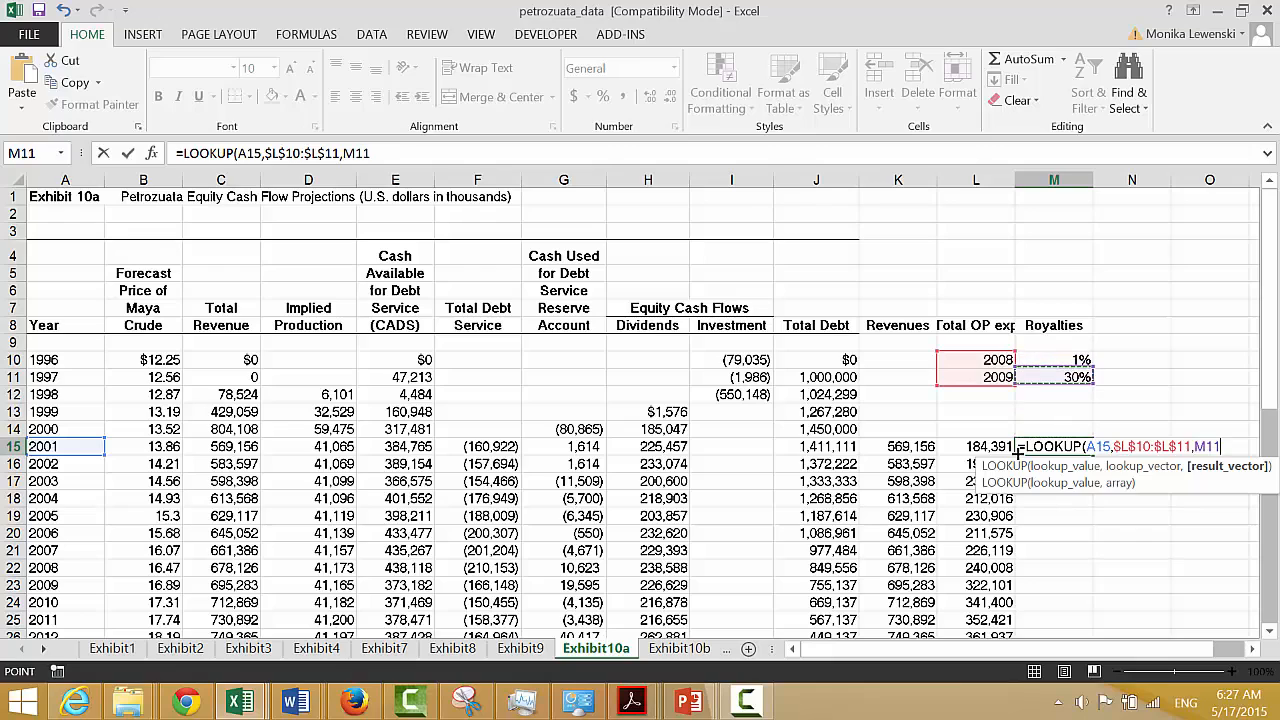
key(Down)
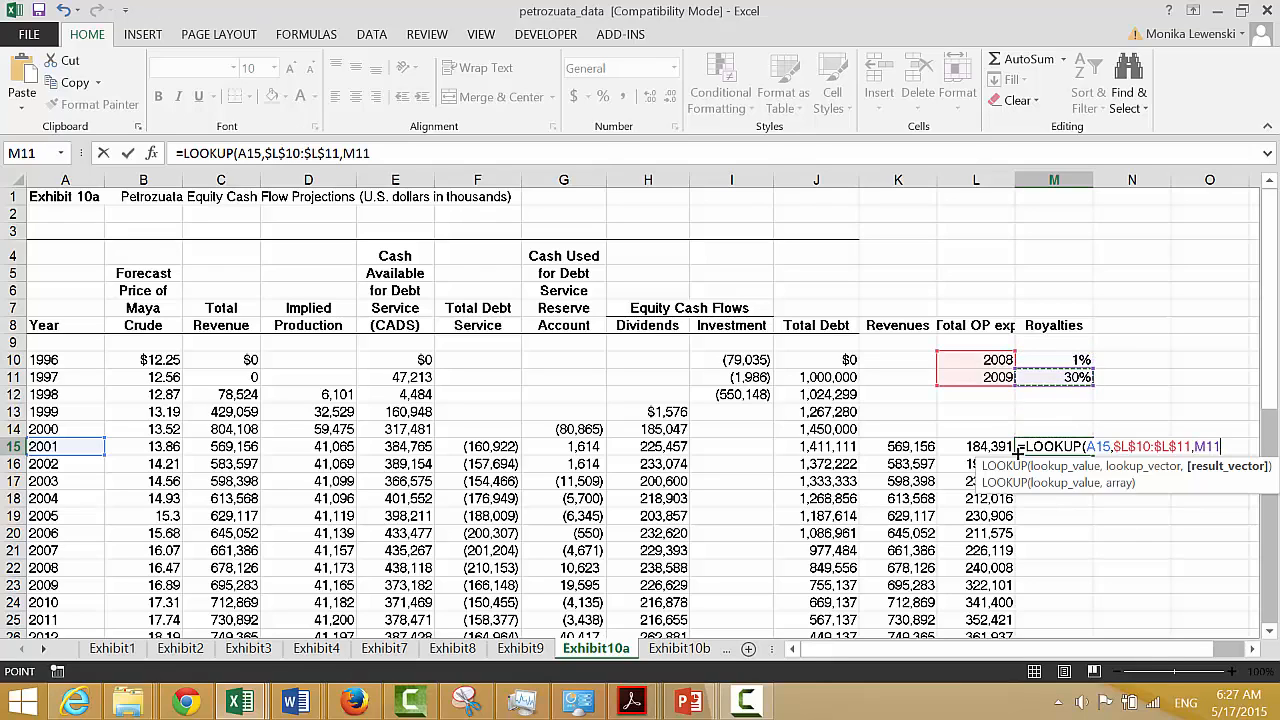
key(Up)
key(shift+Down)
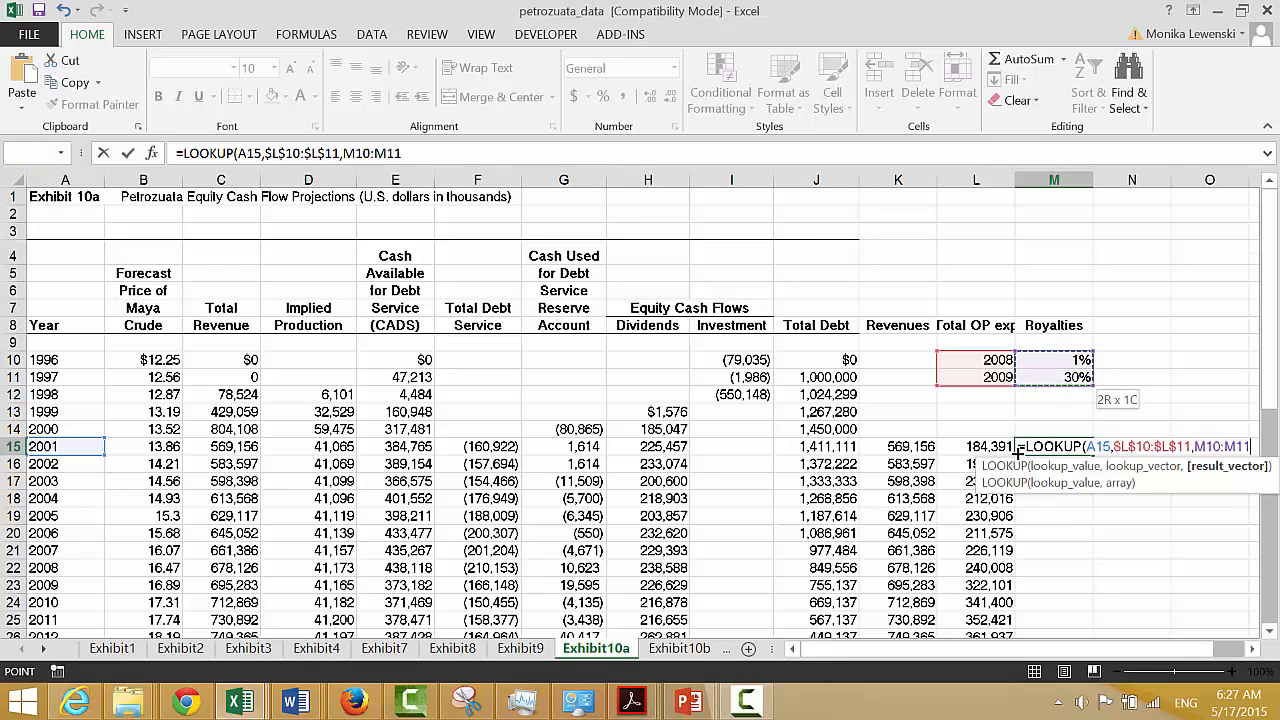
key(F4)
key(Return)
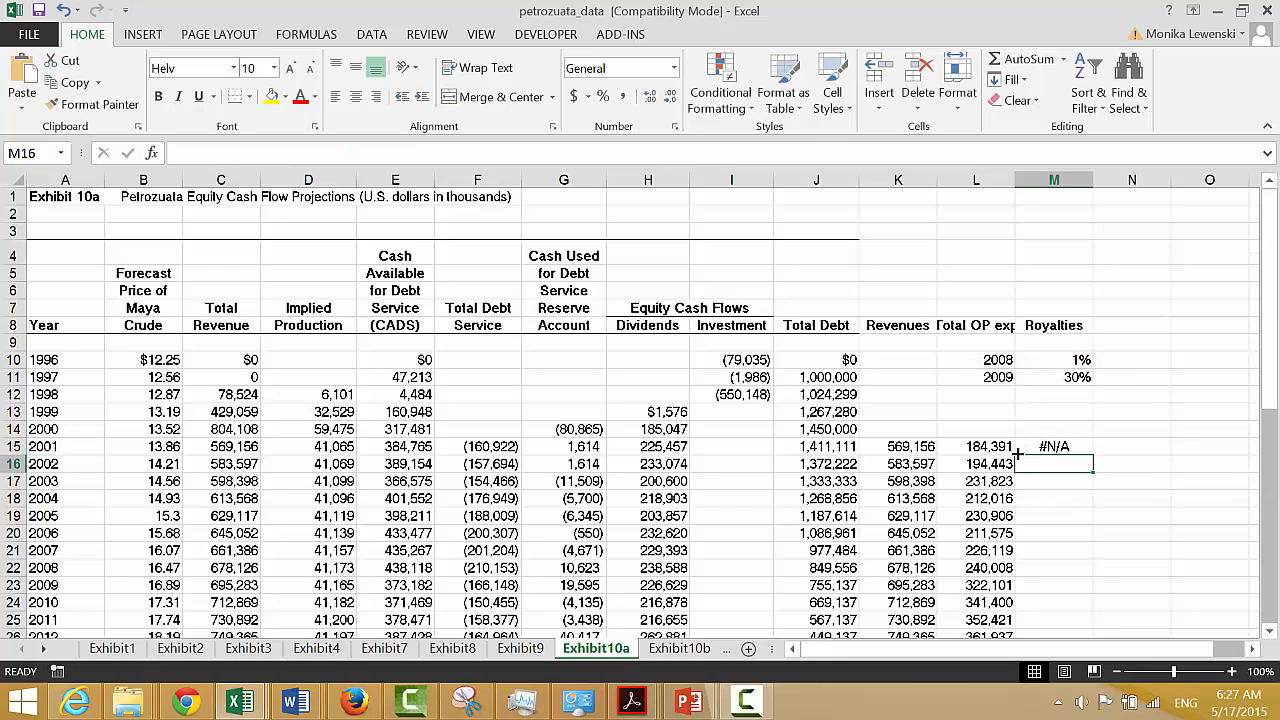
Step: Set the first year of the royalty rate table in L10 to 1996
key(Up)
key(Up)
key(Up)
key(Up)
key(Up)
key(Up)
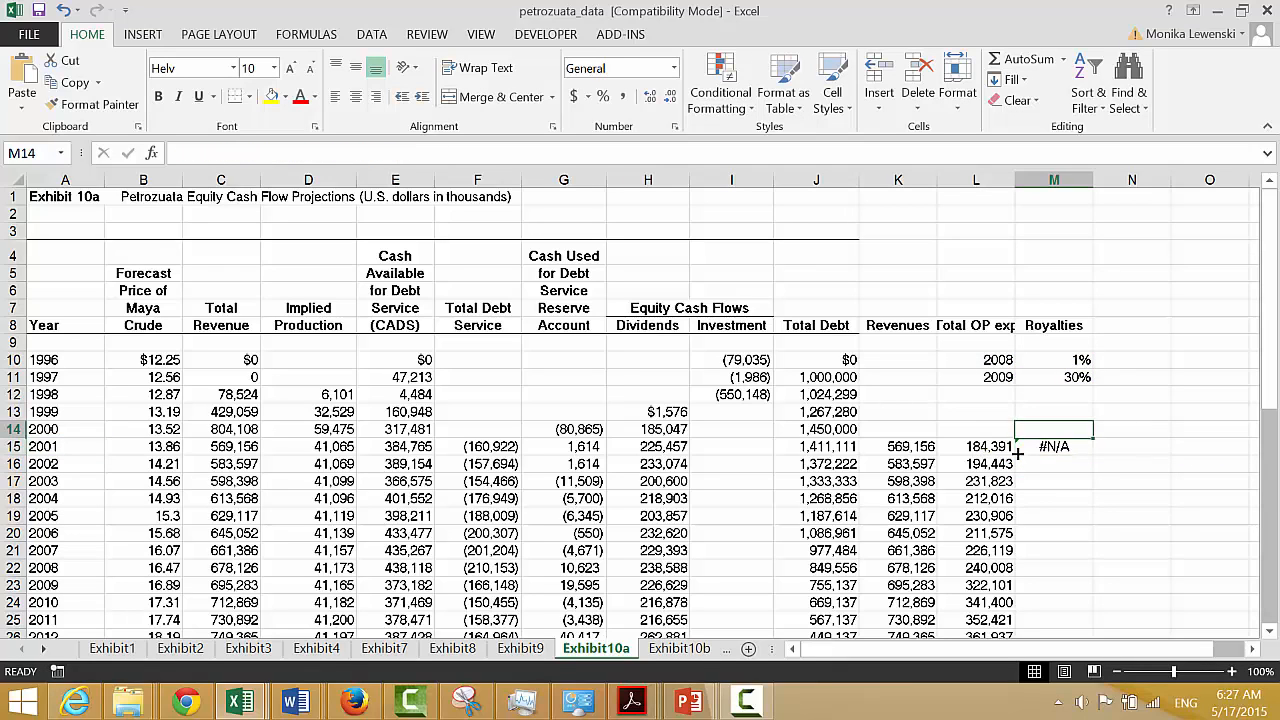
key(Left)
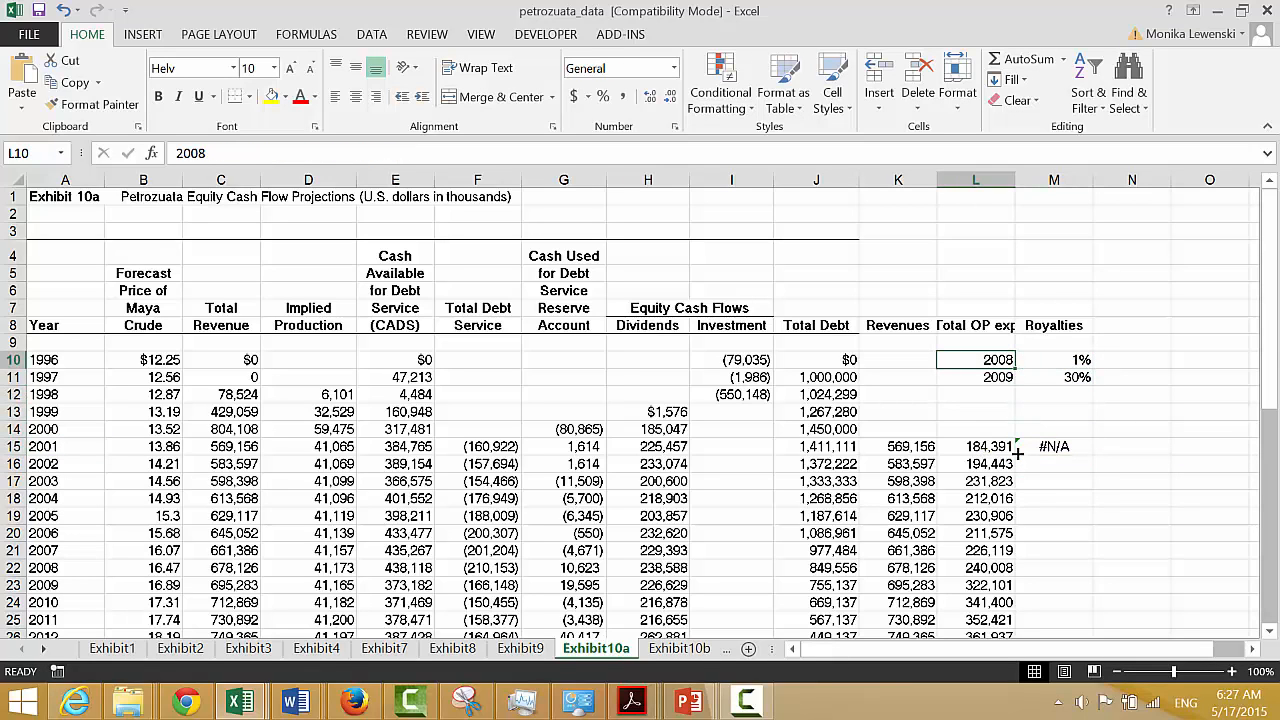
text(1996)
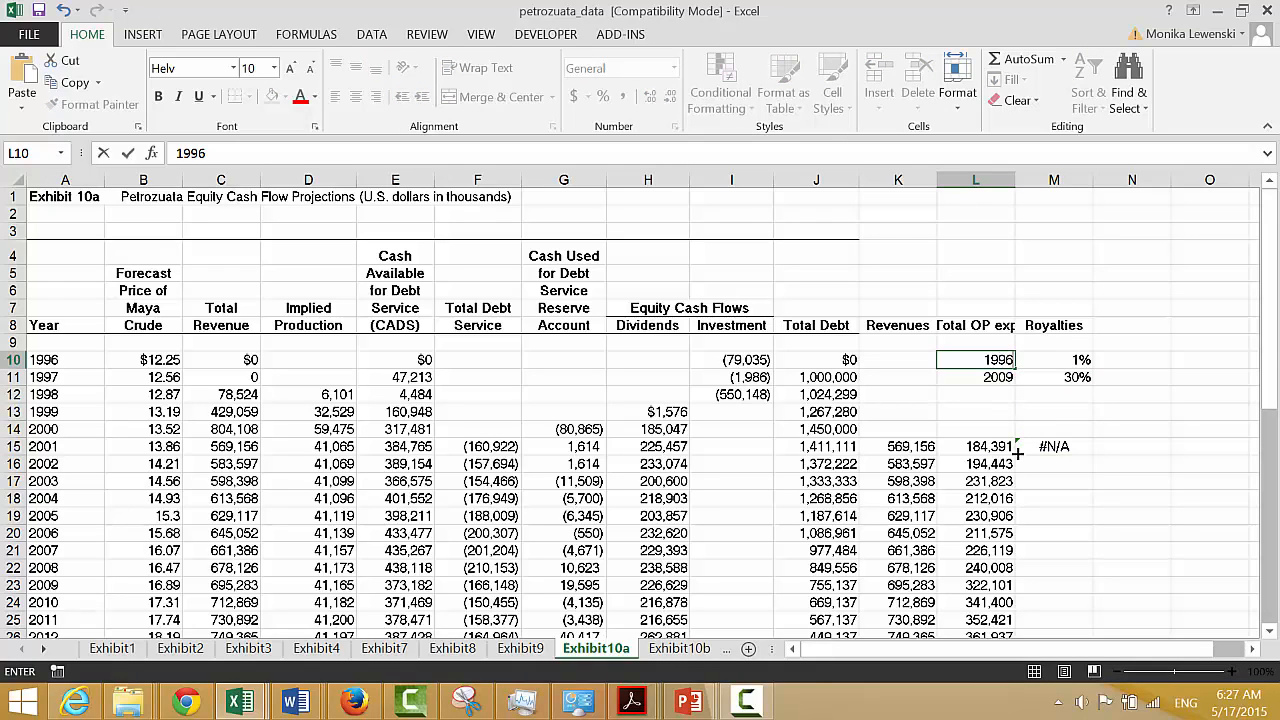
key(Return)
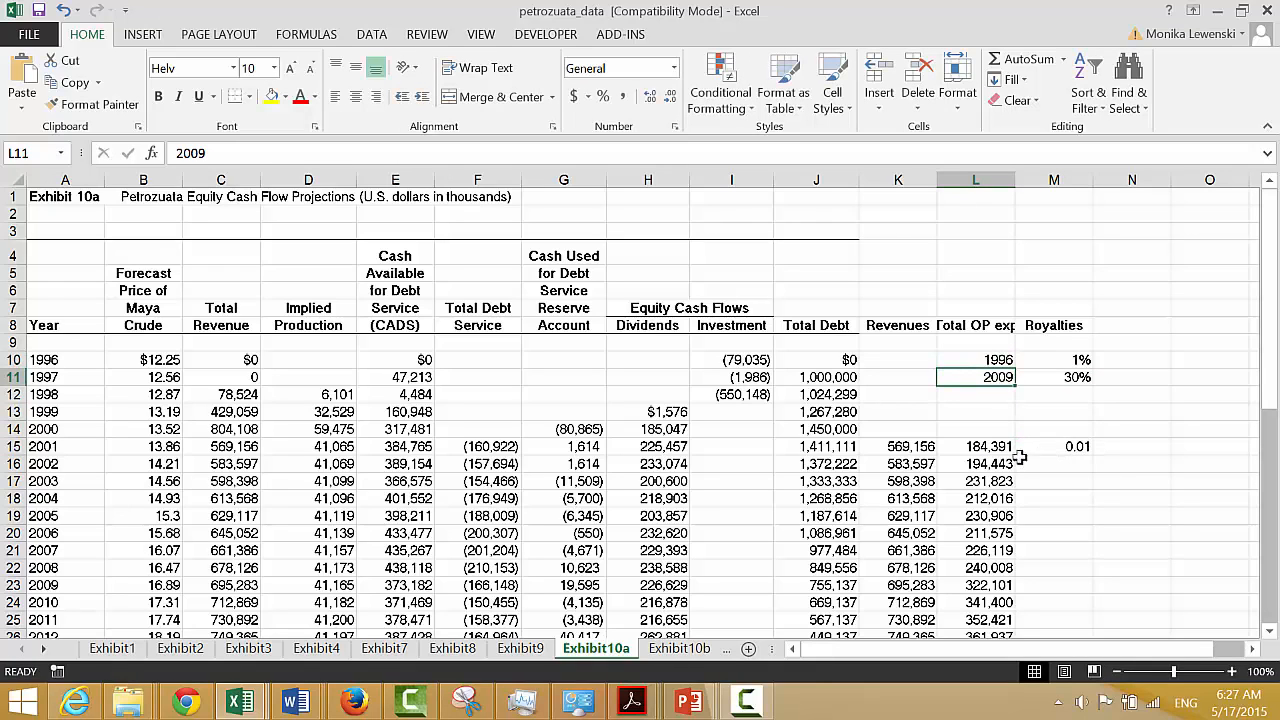
Step: Fill the royalty rate lookup down column M and multiply the lookup in M15 by the 2001 revenue in K15
click(1081, 447)
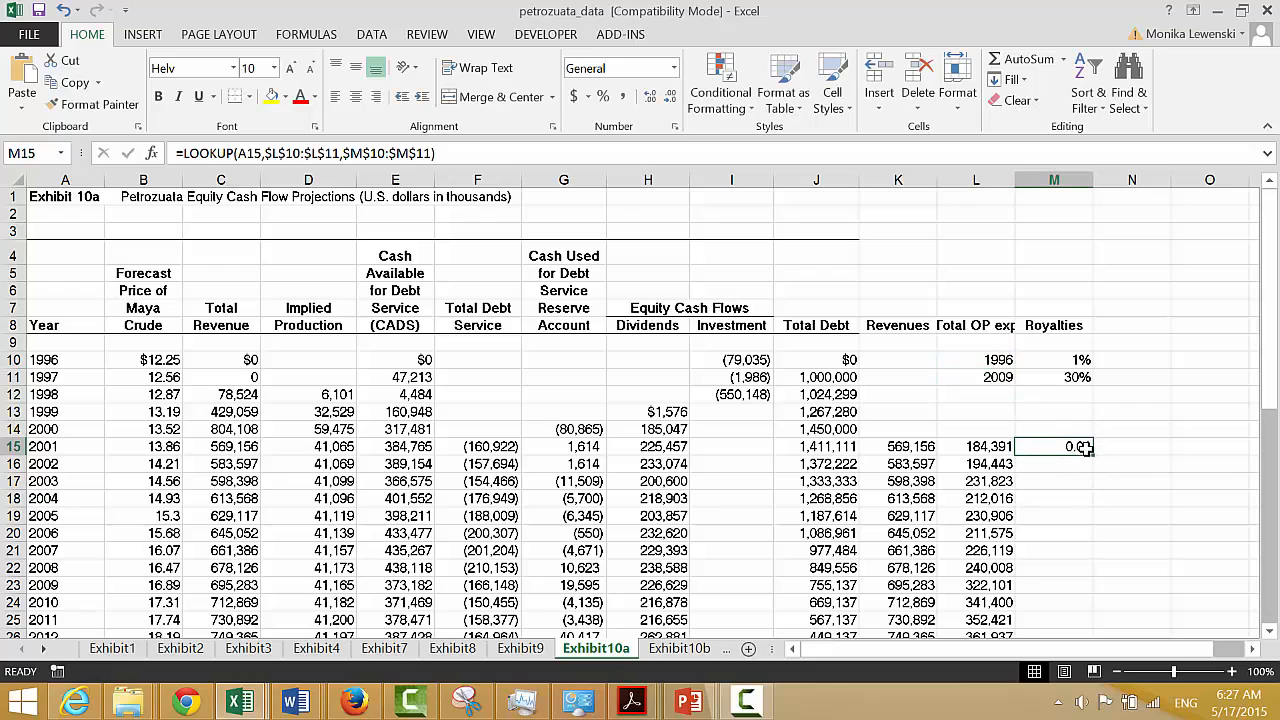
double_click(1094, 455)
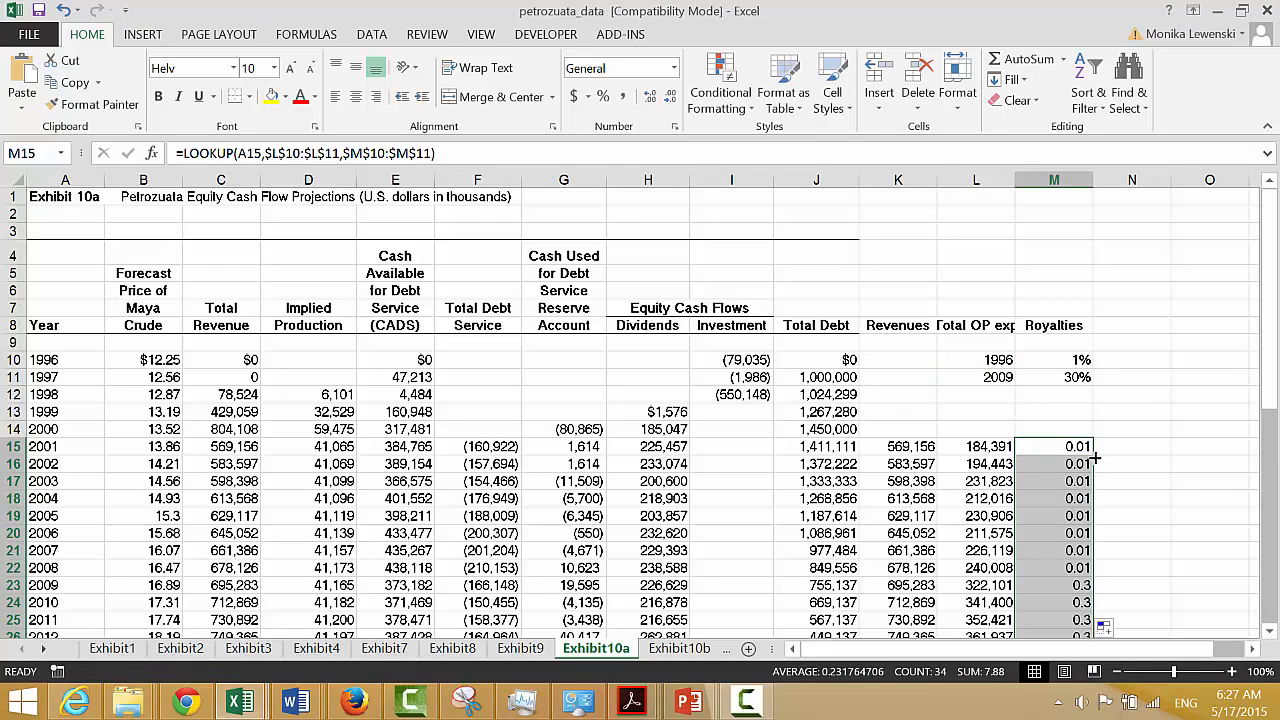
key(F2)
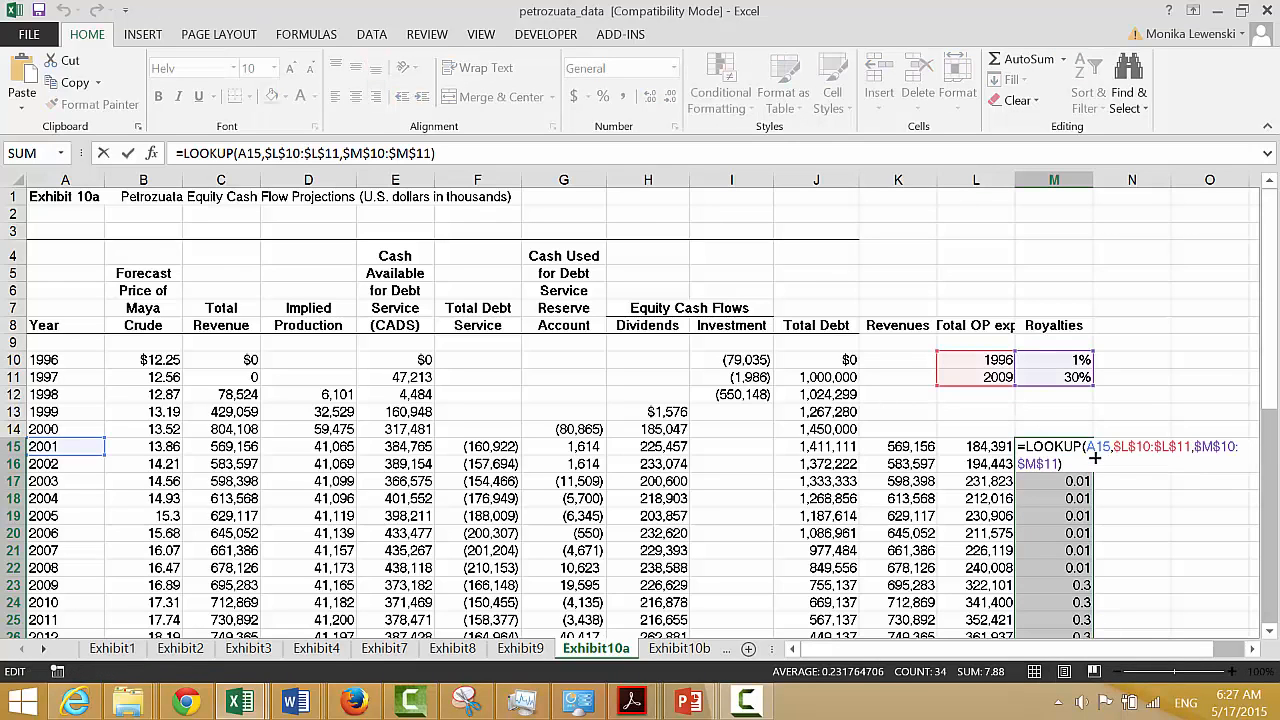
text(*)
click(913, 447)
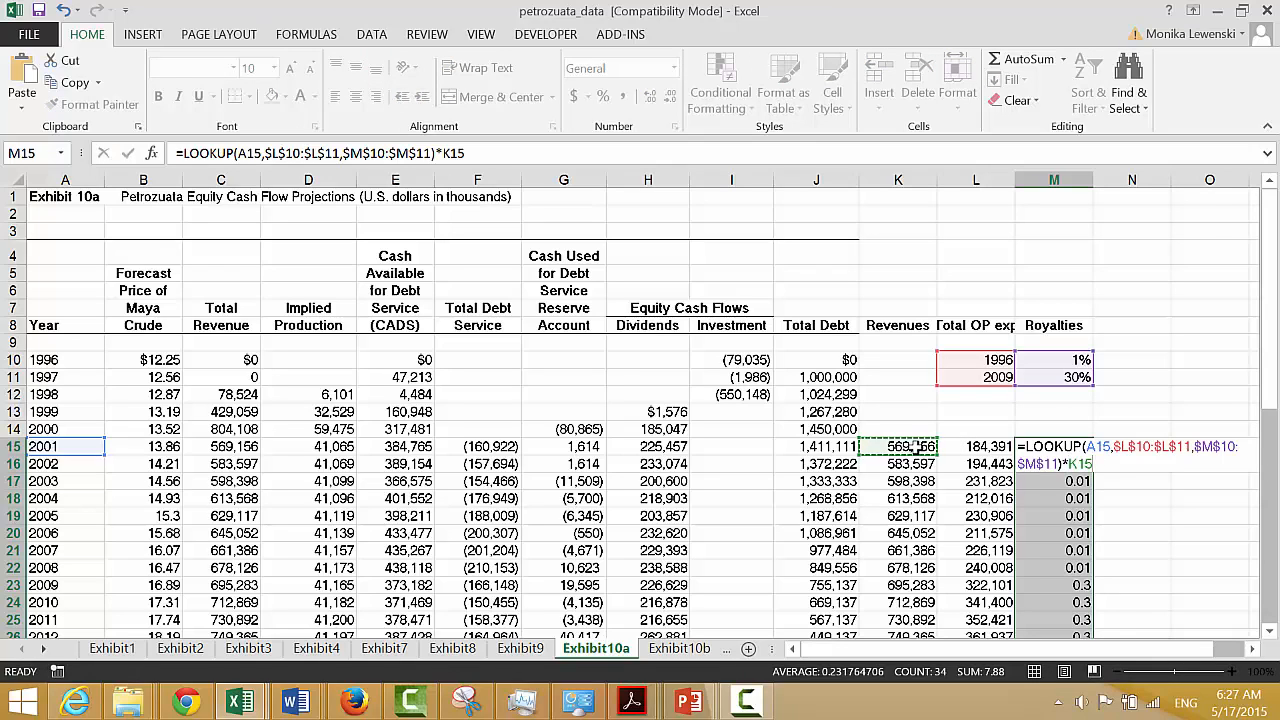
key(Return)
key(Up)
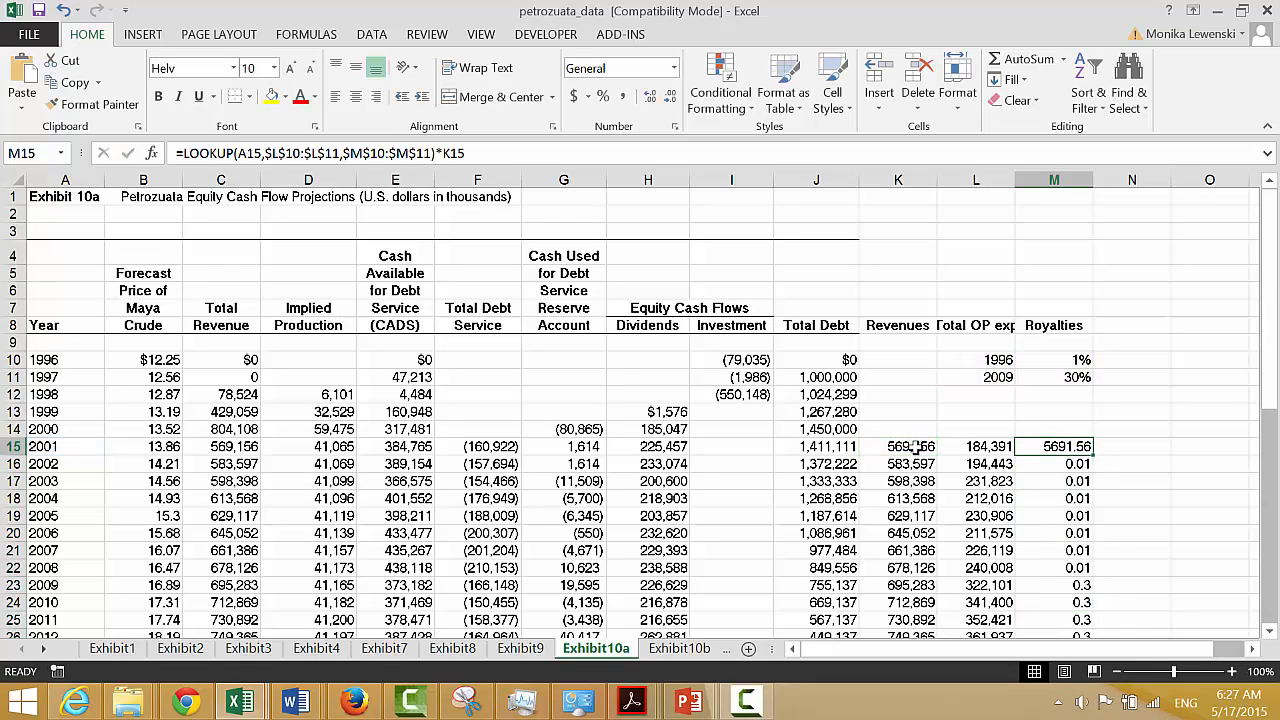
Step: Copy the M15 royalty formula down the column and format the royalties with thousands separators and no decimals
drag(1094, 455, 1094, 456)
double_click(1094, 455)
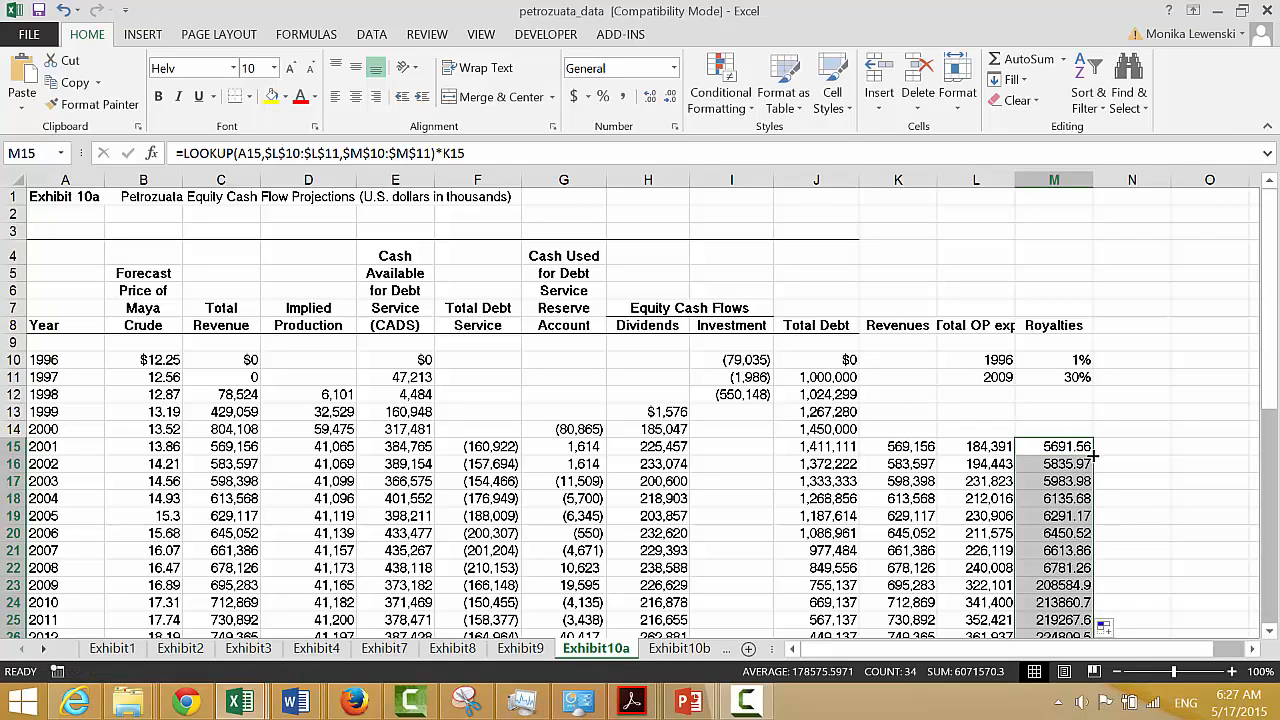
key(ctrl+shift+1)
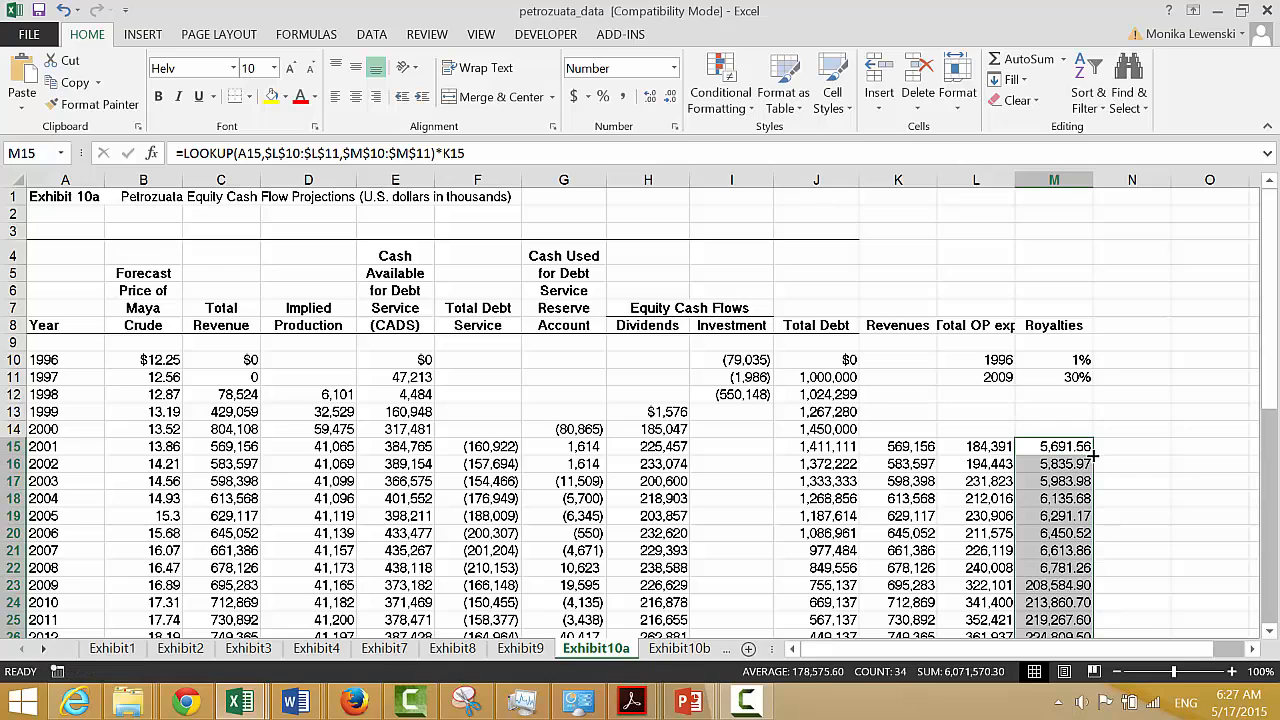
key(alt)
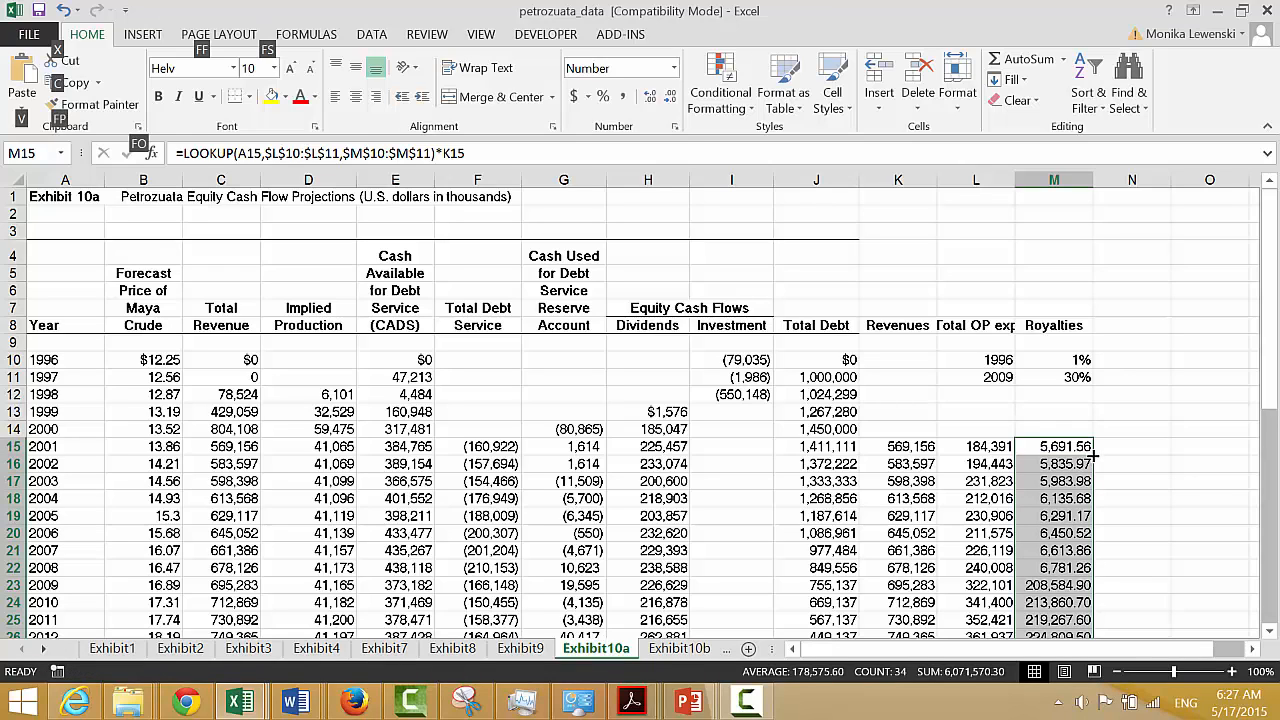
key(9)
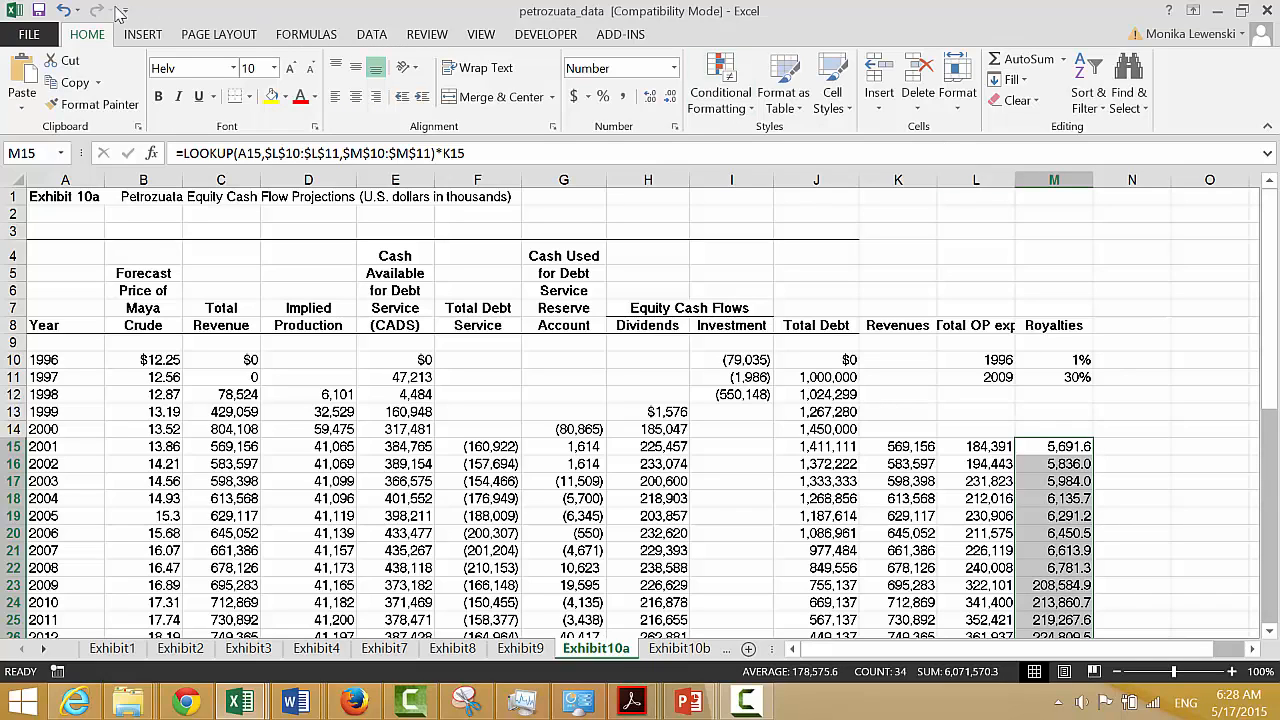
click(670, 97)
Step: Add the column header "Pre-tax" in N8, beside Royalties
key(Up)
key(Up)
key(Up)
key(Up)
key(Up)
key(Up)
key(Up)
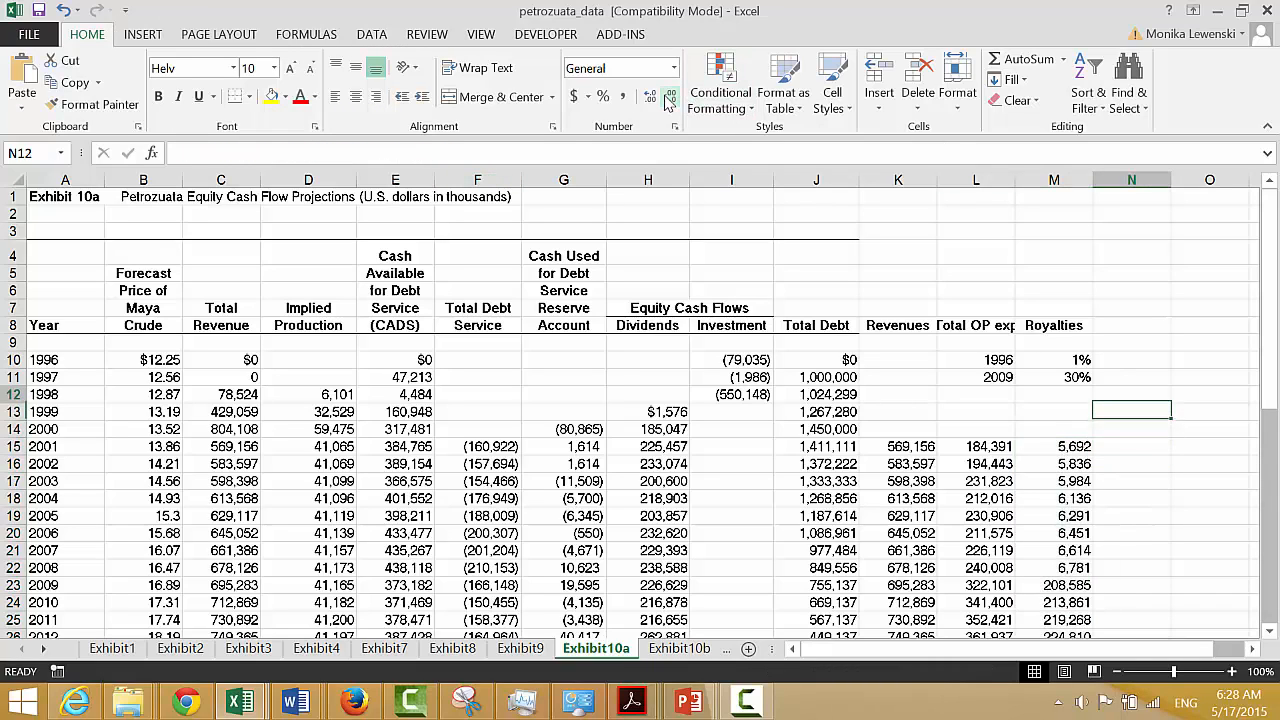
text(Pre)
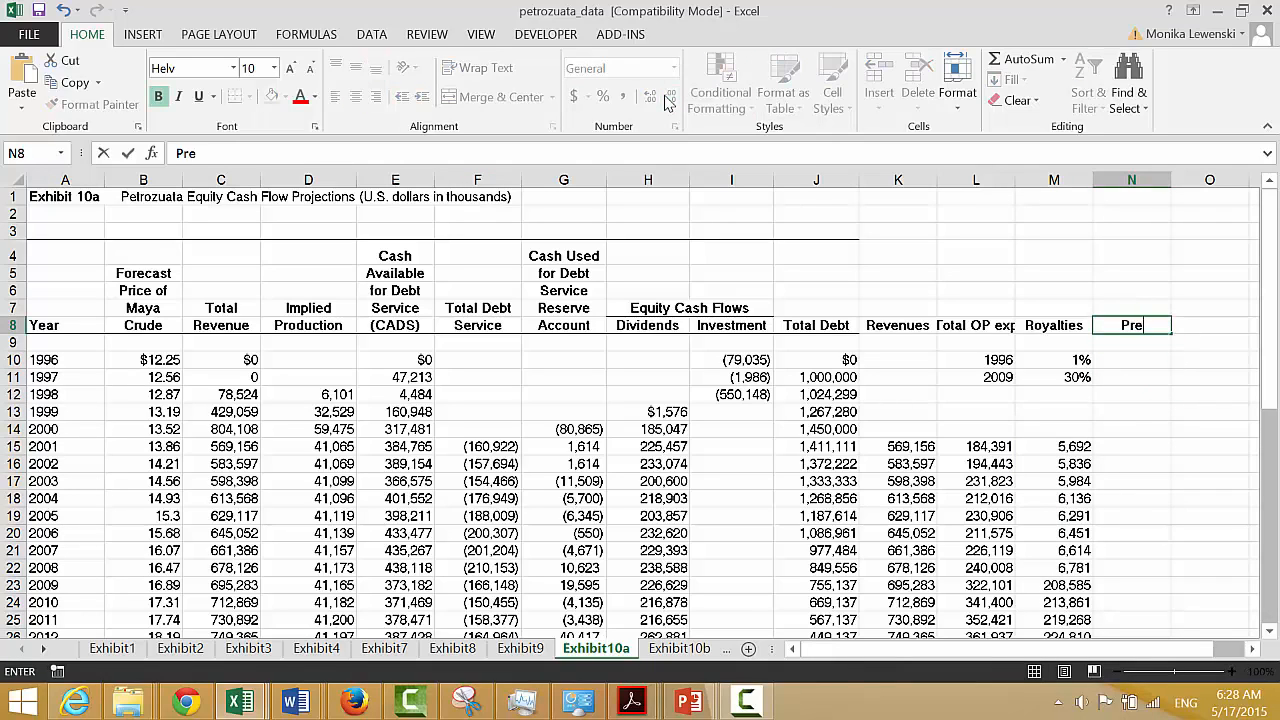
text(-tax)
key(Return)
key(Down)
key(Down)
key(Down)
key(Down)
key(Down)
key(Down)
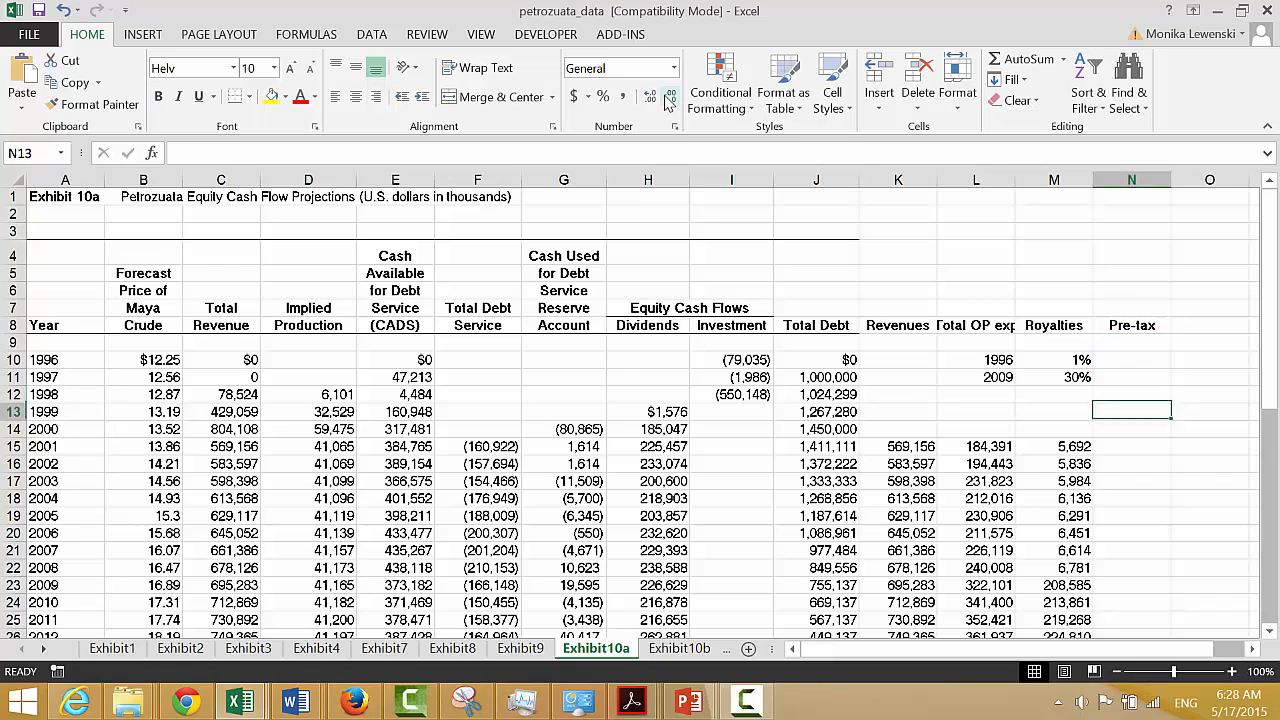
text(=)
key(Left)
key(Left)
key(Left)
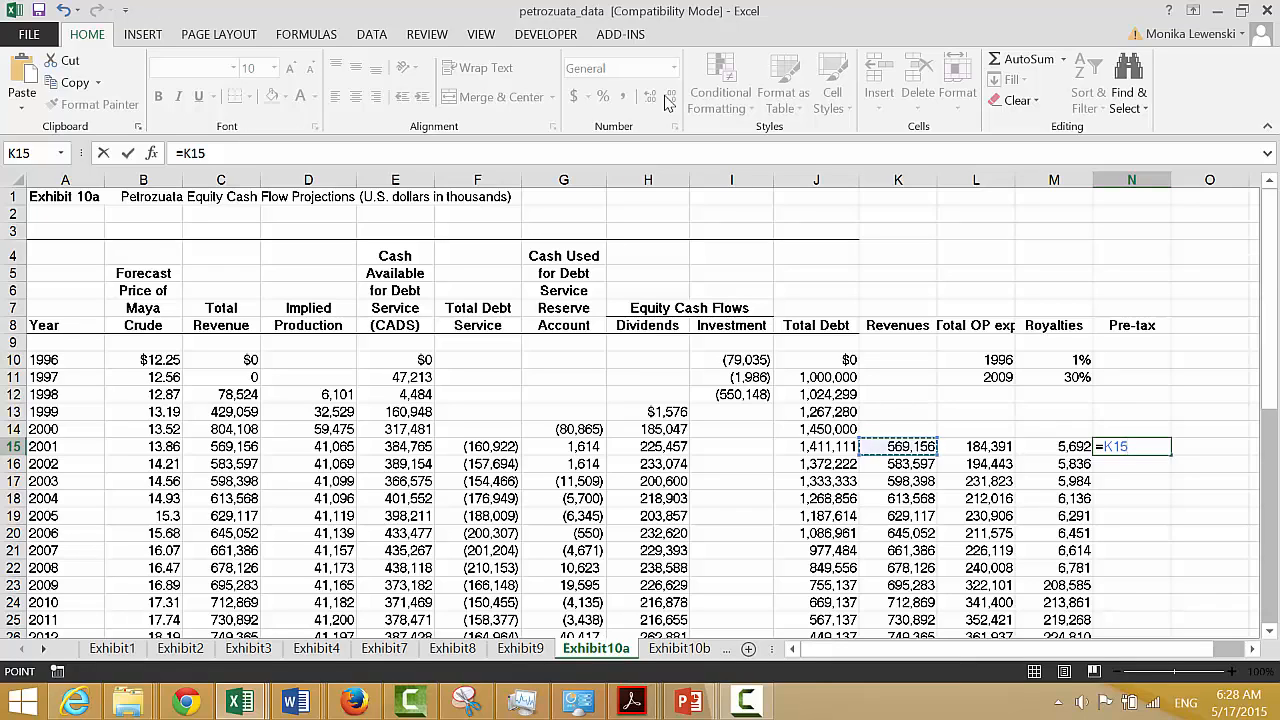
key(Escape)
Step: Examine the 2001 operating expenses formula along with the Total Debt Service and Total Debt entries in row 15
key(Up)
key(ctrl+Up)
key(Up)
key(Up)
key(Up)
key(Up)
key(Up)
key(Left)
key(Left)
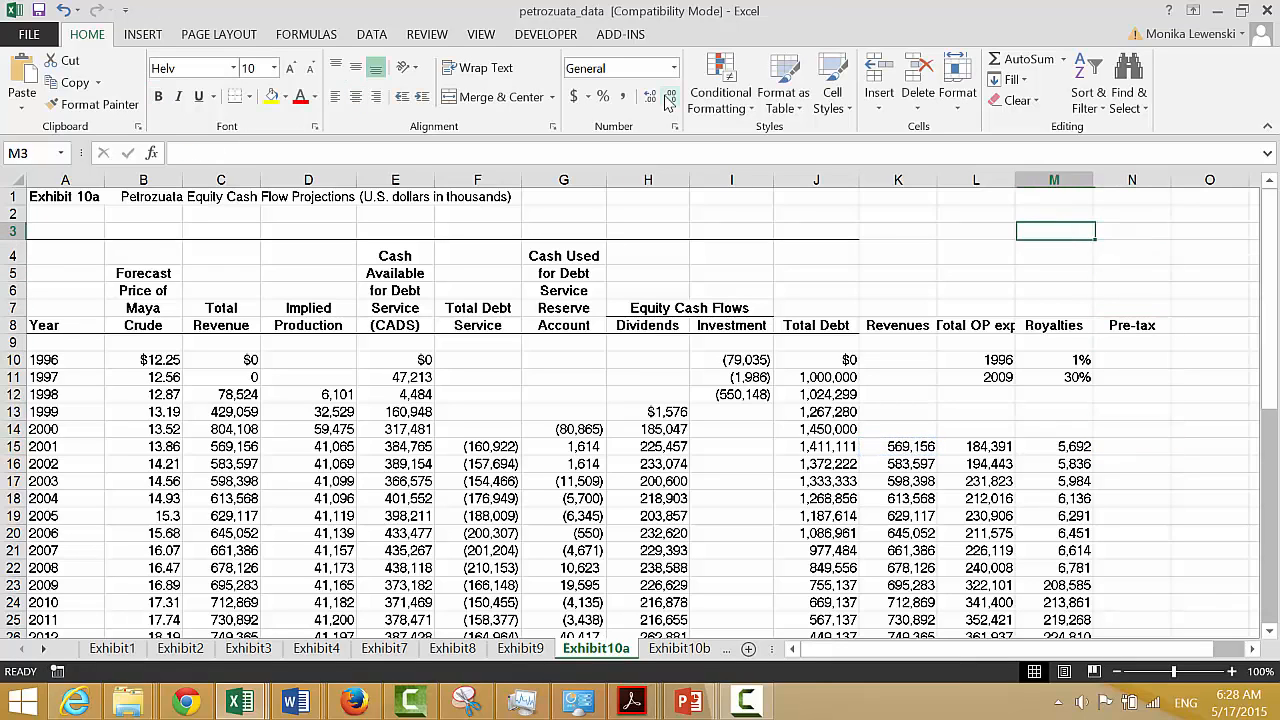
key(Down)
key(Down)
key(Down)
key(Down)
key(Down)
key(Down)
key(Down)
key(Down)
key(Down)
key(Down)
key(Down)
key(Down)
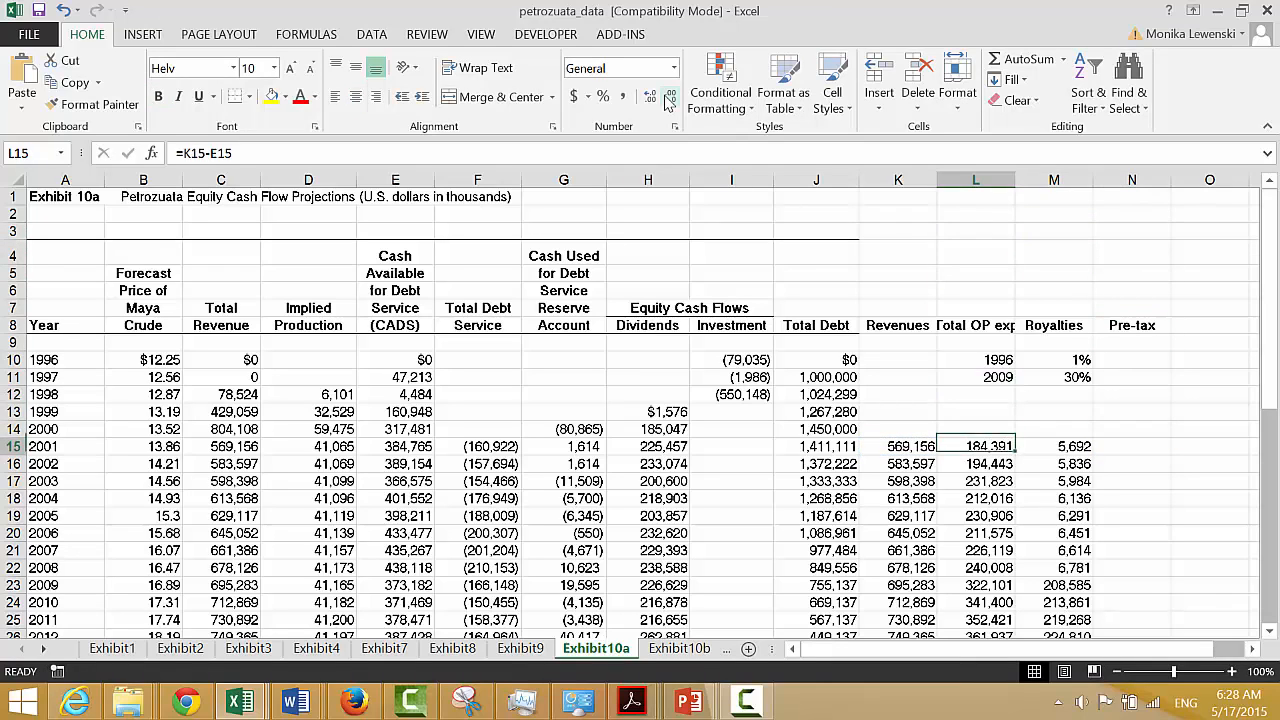
key(Left)
key(Left)
key(Left)
key(Left)
key(Left)
key(Left)
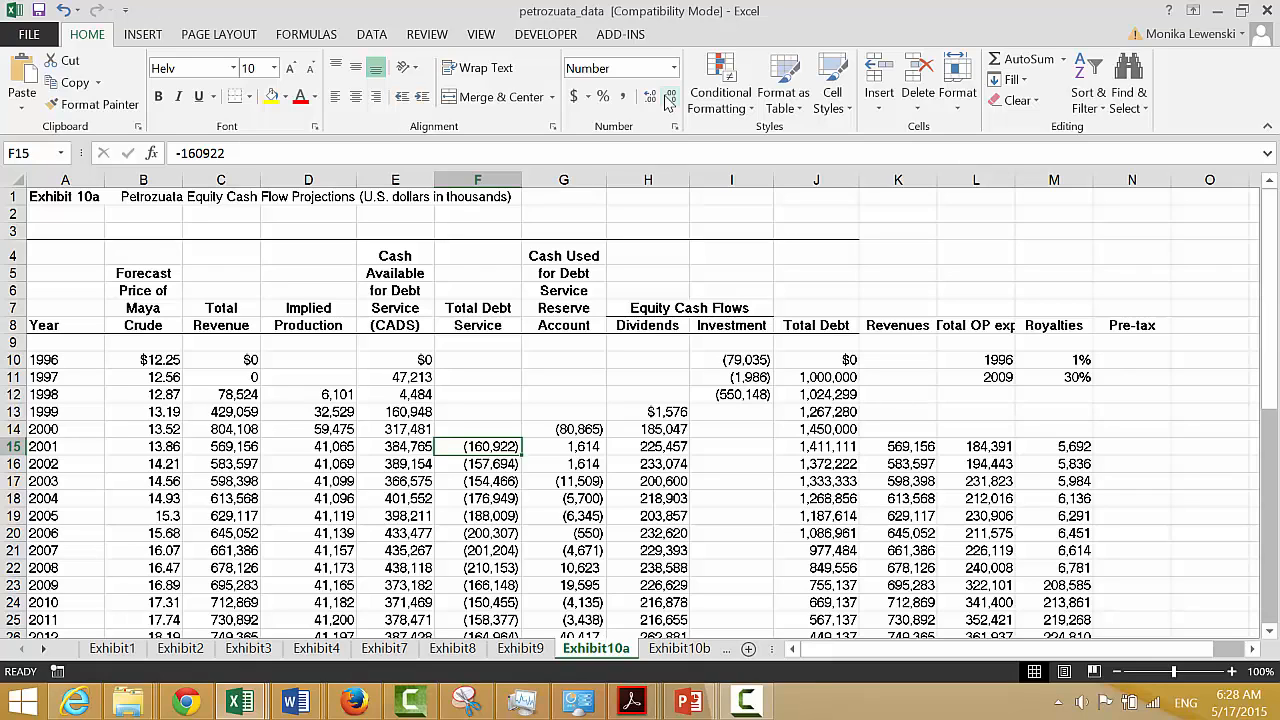
key(Right)
key(Right)
key(Right)
key(Right)
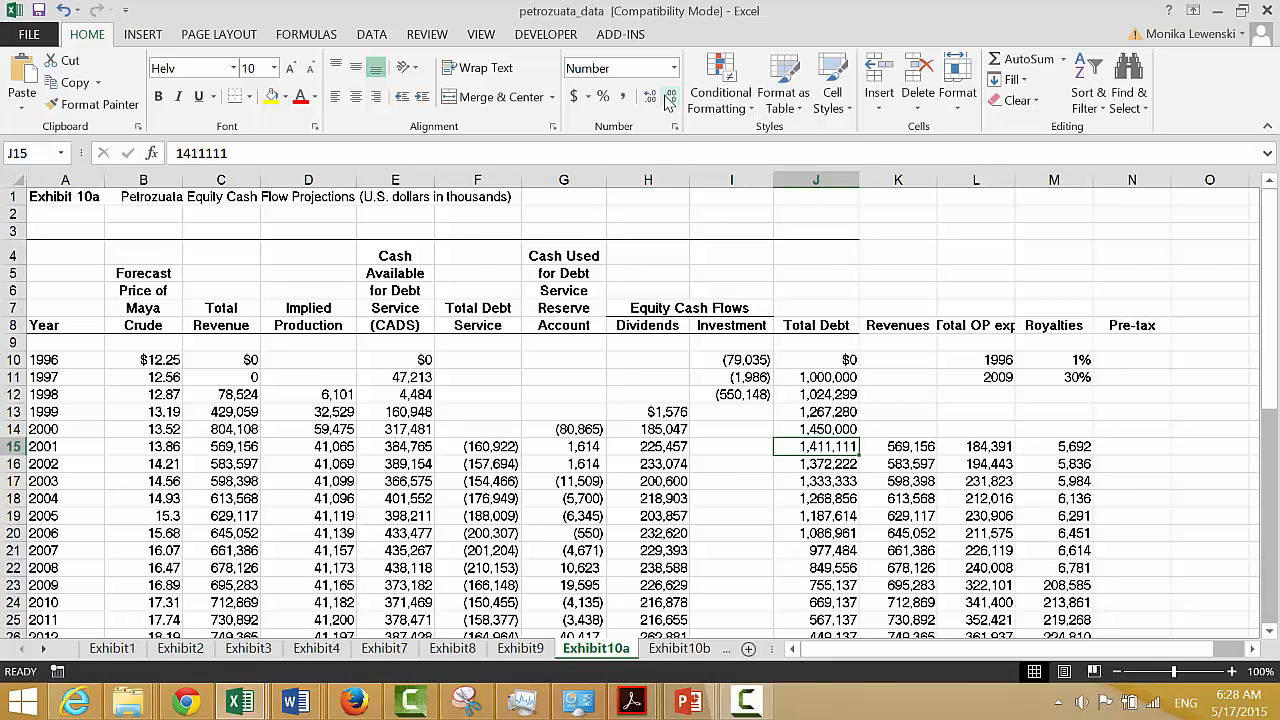
Step: Insert an empty column K between Total Debt and Revenues
key(Right)
key(ctrl+space)
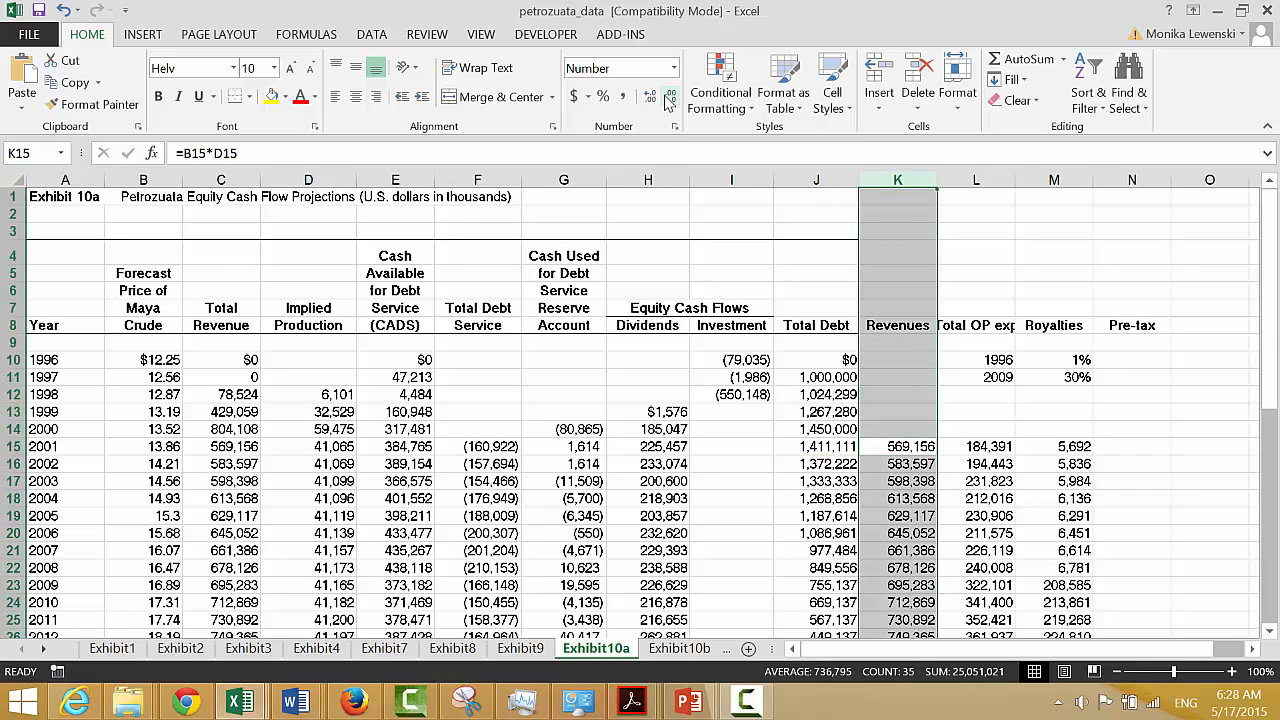
key(ctrl+shift+plus)
key(Left)
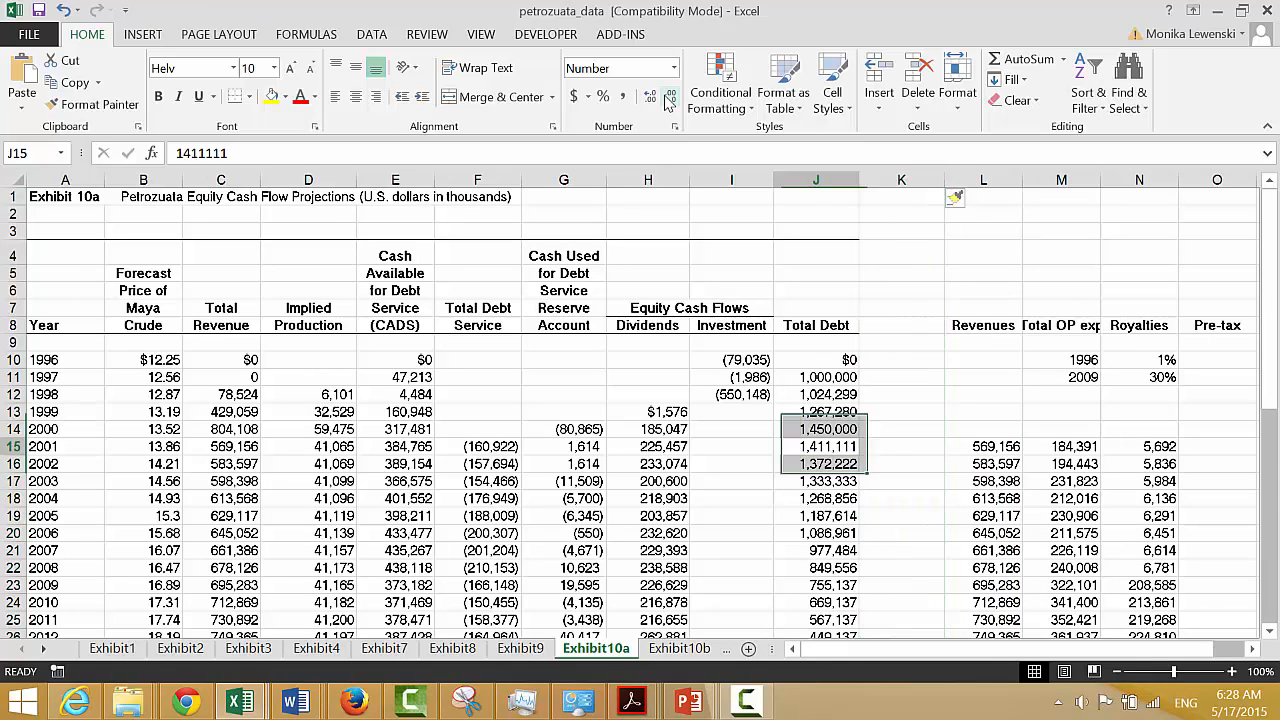
Step: Head the new column K "Change in Debt", with "Change in" in K7 and "Debt" in K8
key(Right)
key(Up)
key(Up)
key(Up)
key(Up)
key(Up)
key(Up)
key(Up)
key(Up)
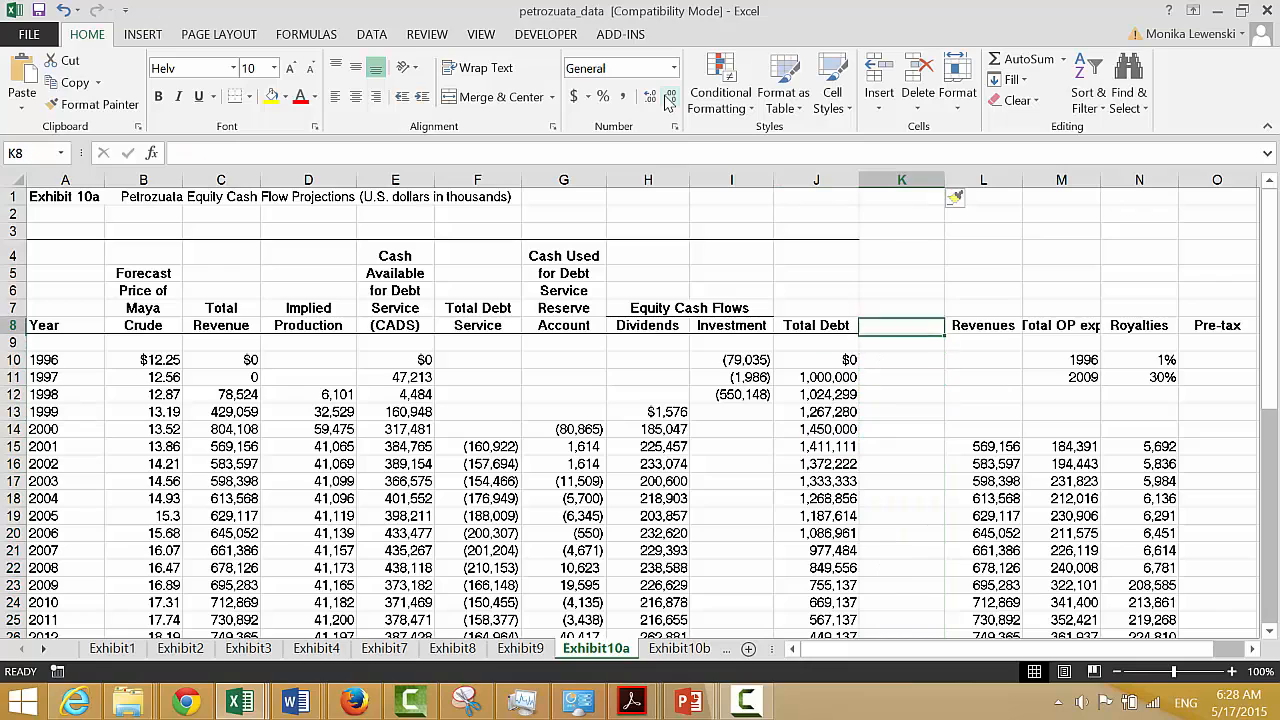
text(C)
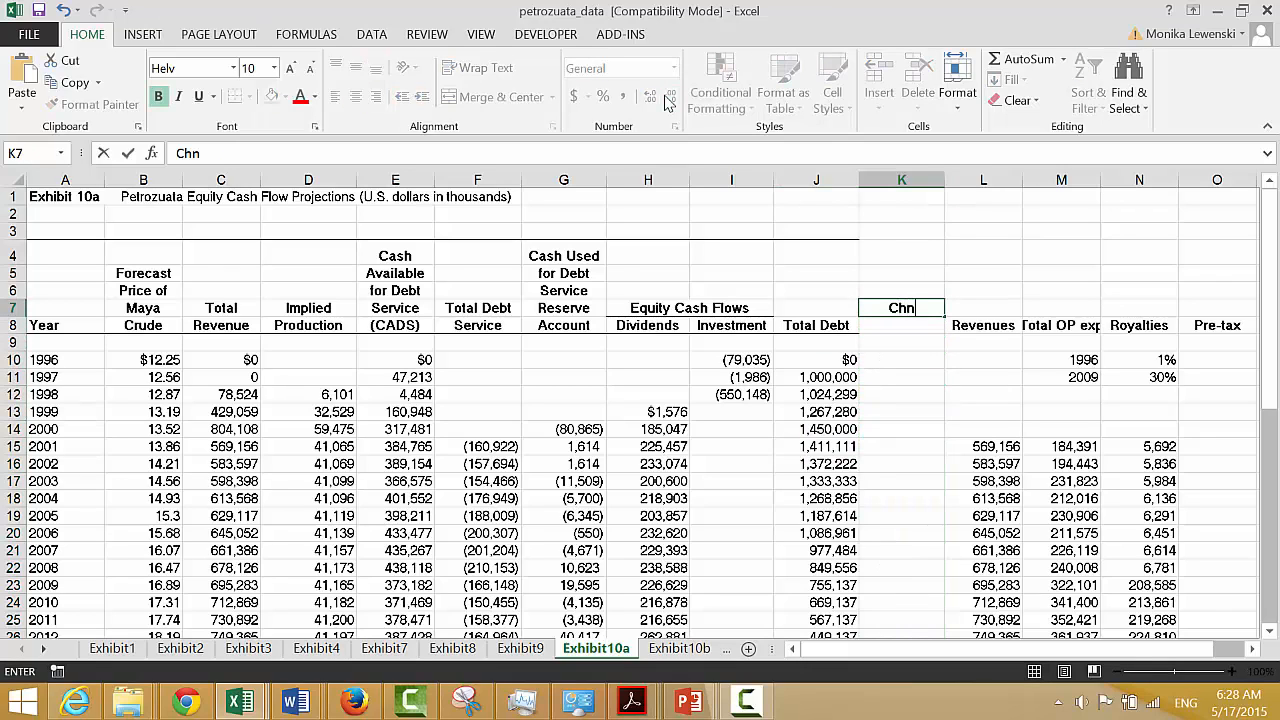
text(hange in)
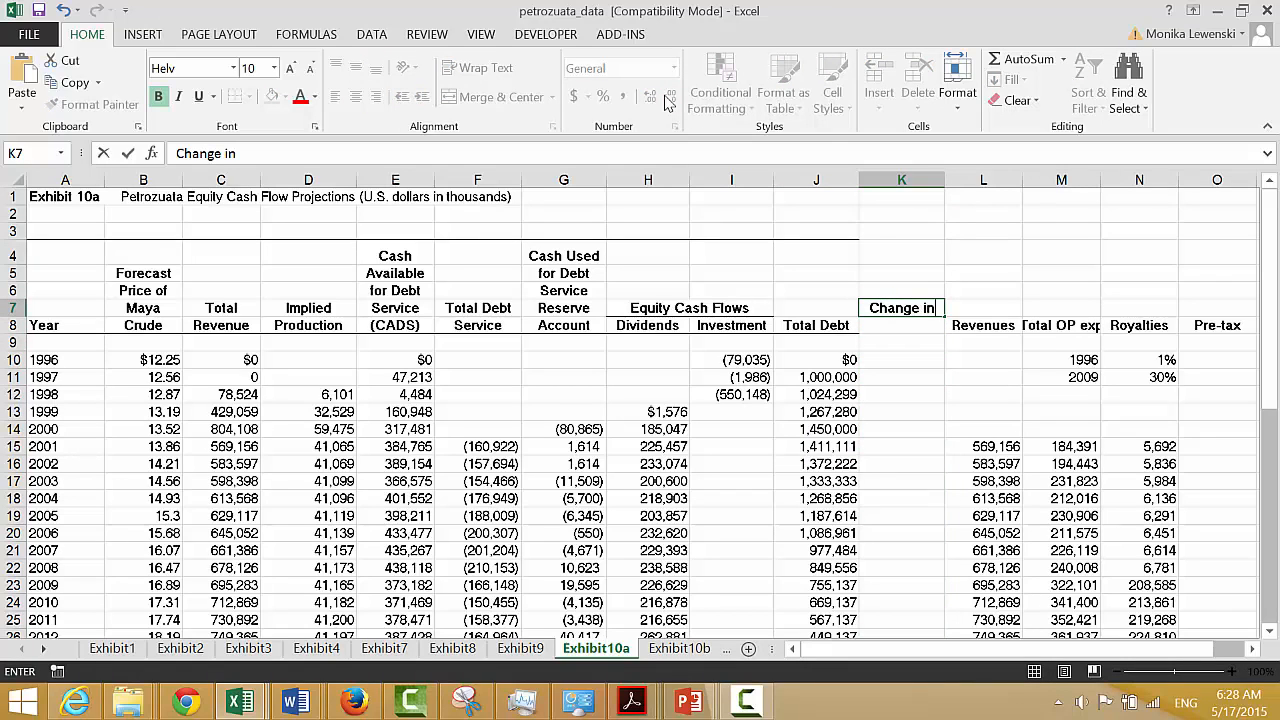
key(Return)
text(De)
key(Return)
Step: Calculate the 1998 change in debt in K12 as =J12-J11 and copy the formula down the column
key(Return)
key(Return)
key(Return)
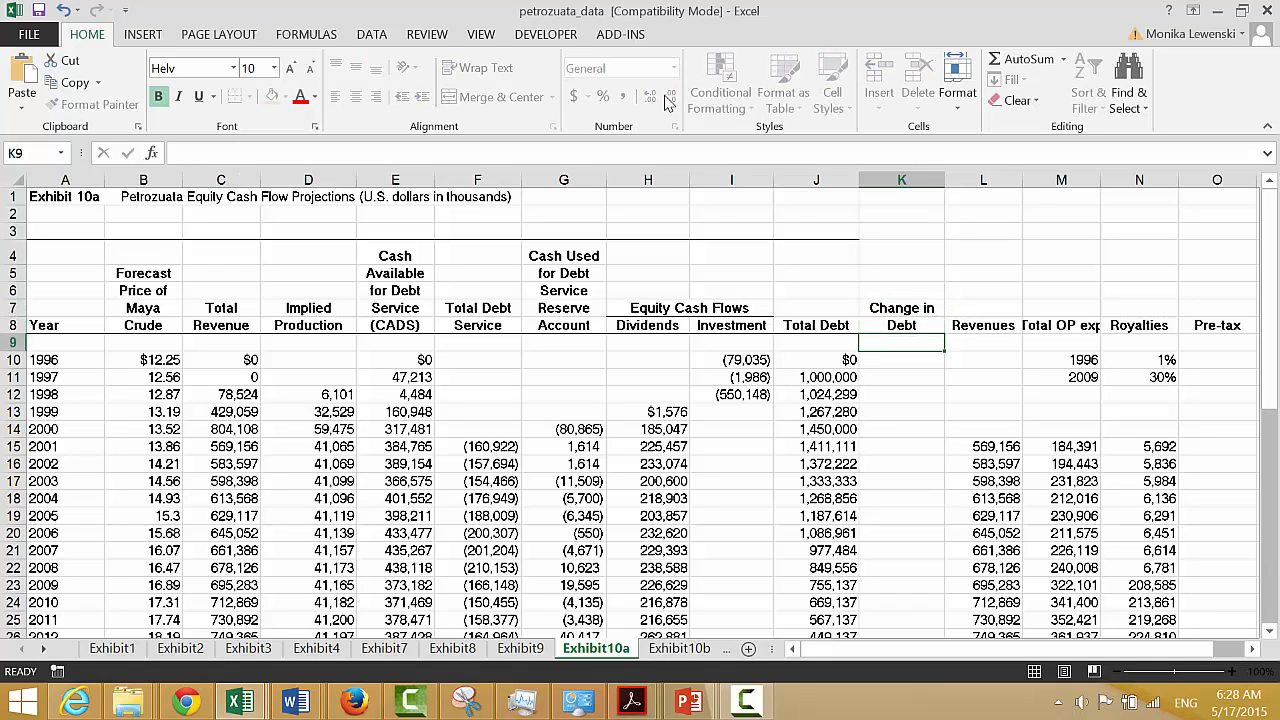
text(=)
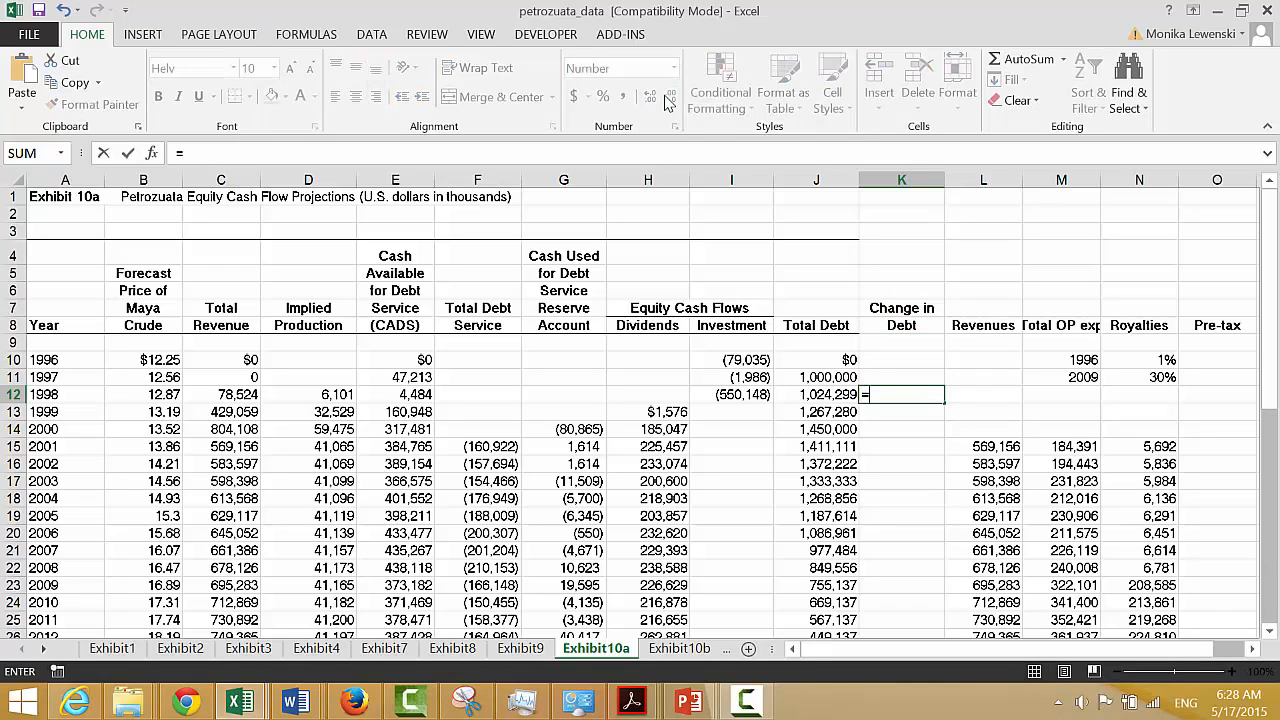
key(Left)
text(-)
key(Left)
key(Up)
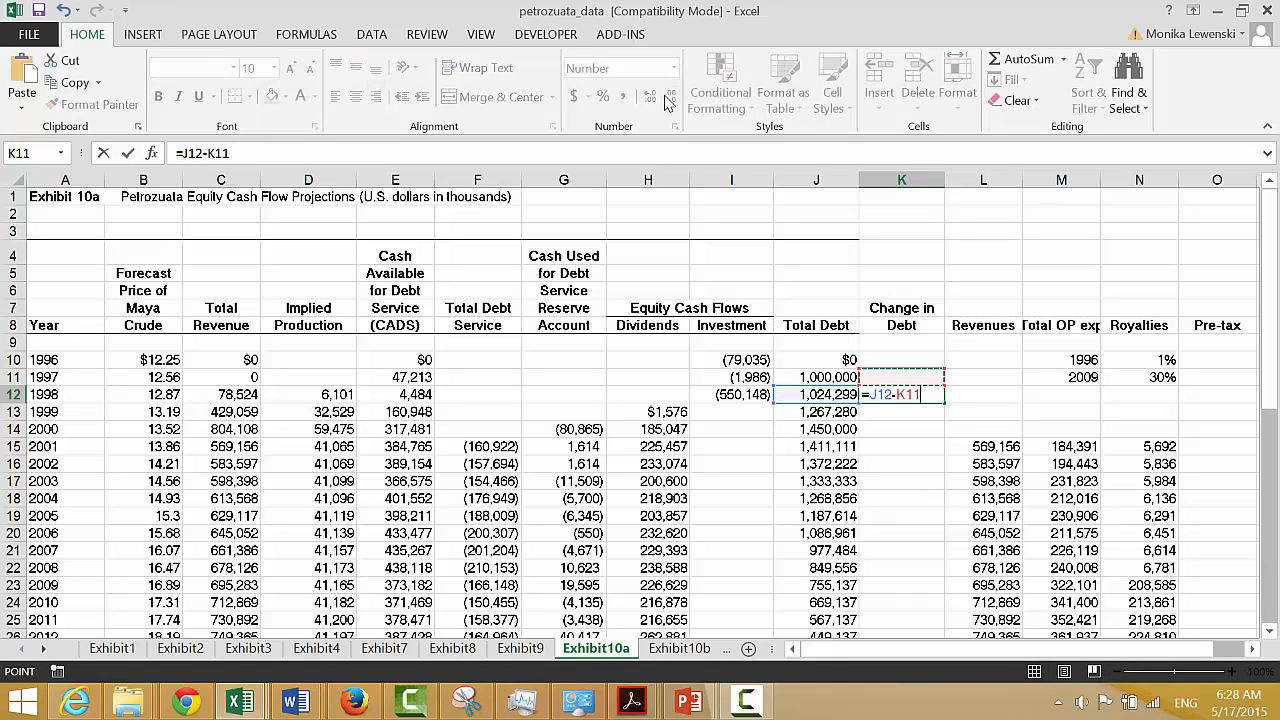
key(Return)
key(Up)
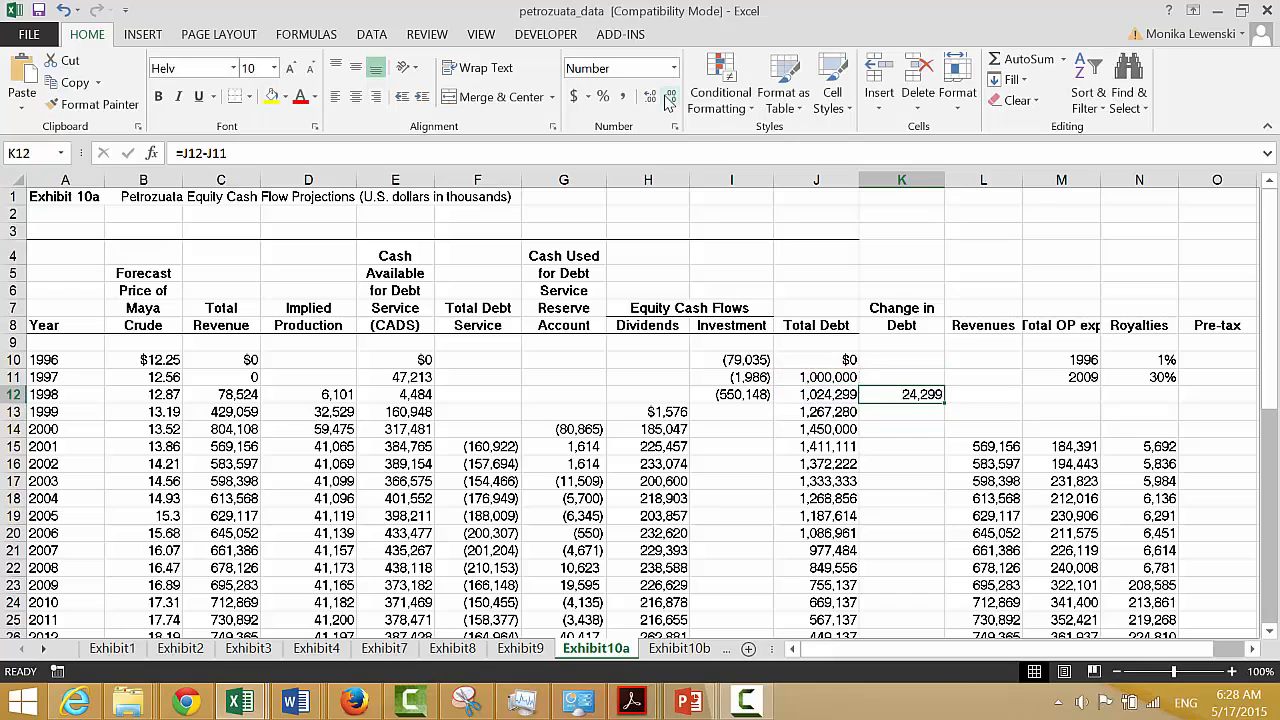
double_click(942, 404)
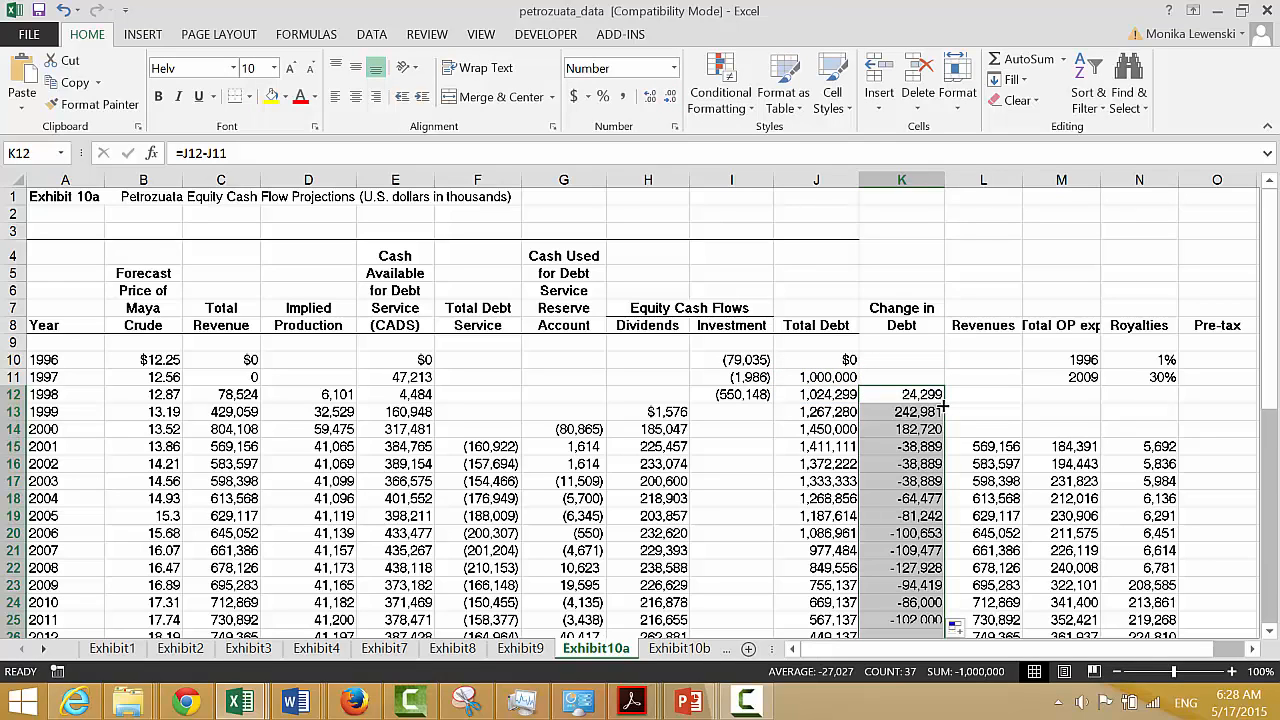
Step: Insert an empty column L between Change in Debt and Revenues
key(Down)
key(Down)
key(Down)
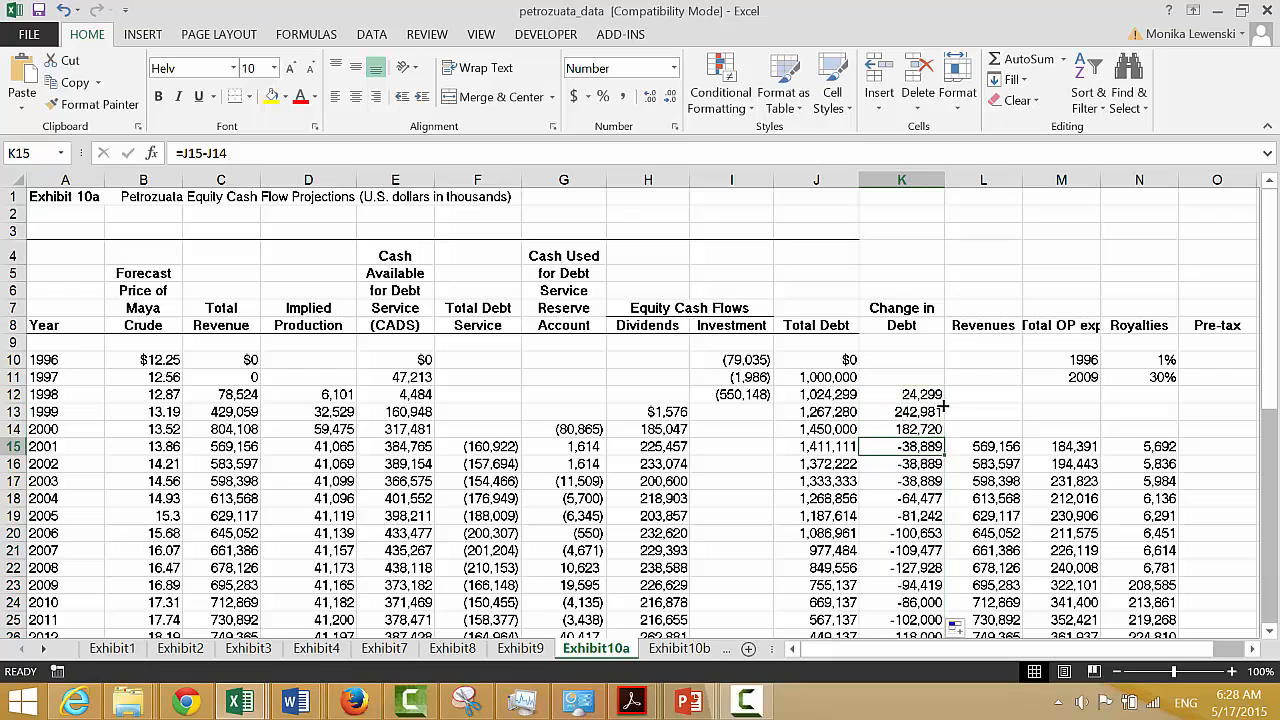
key(Right)
key(ctrl+space)
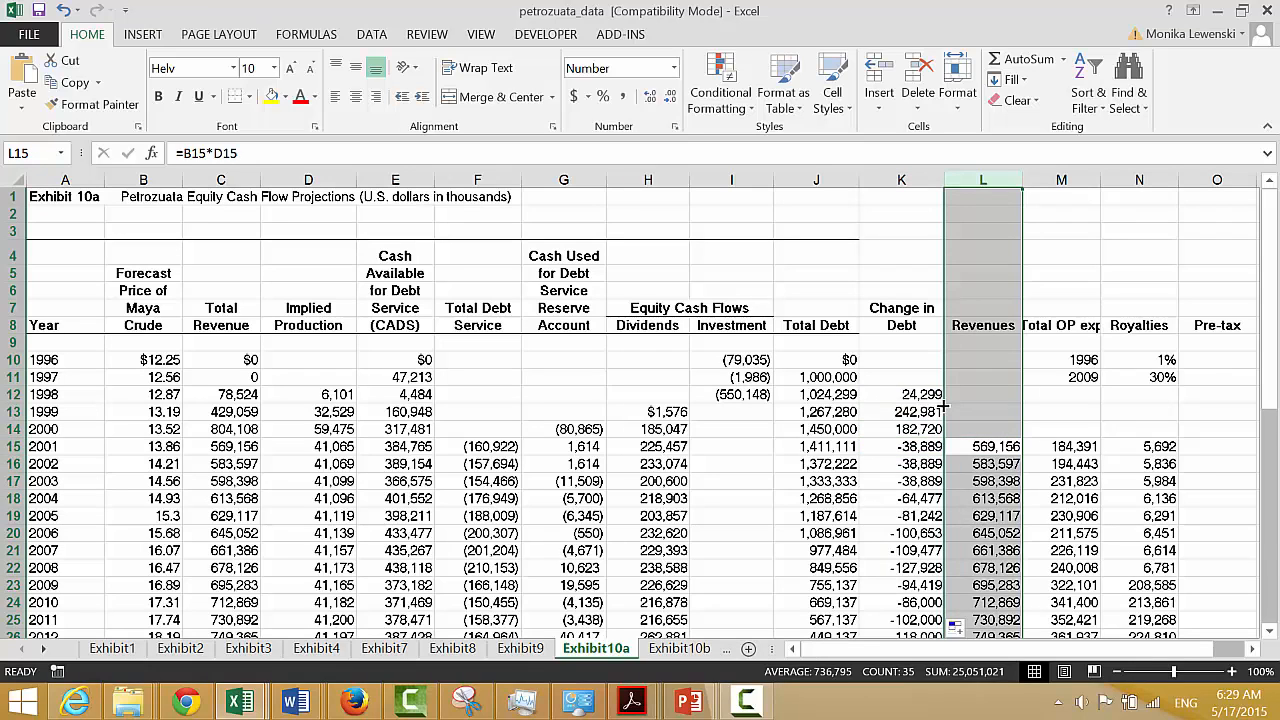
key(ctrl+shift+plus)
Step: Add the column header "Interest" in L8
key(Up)
key(Up)
key(Up)
key(Up)
key(Up)
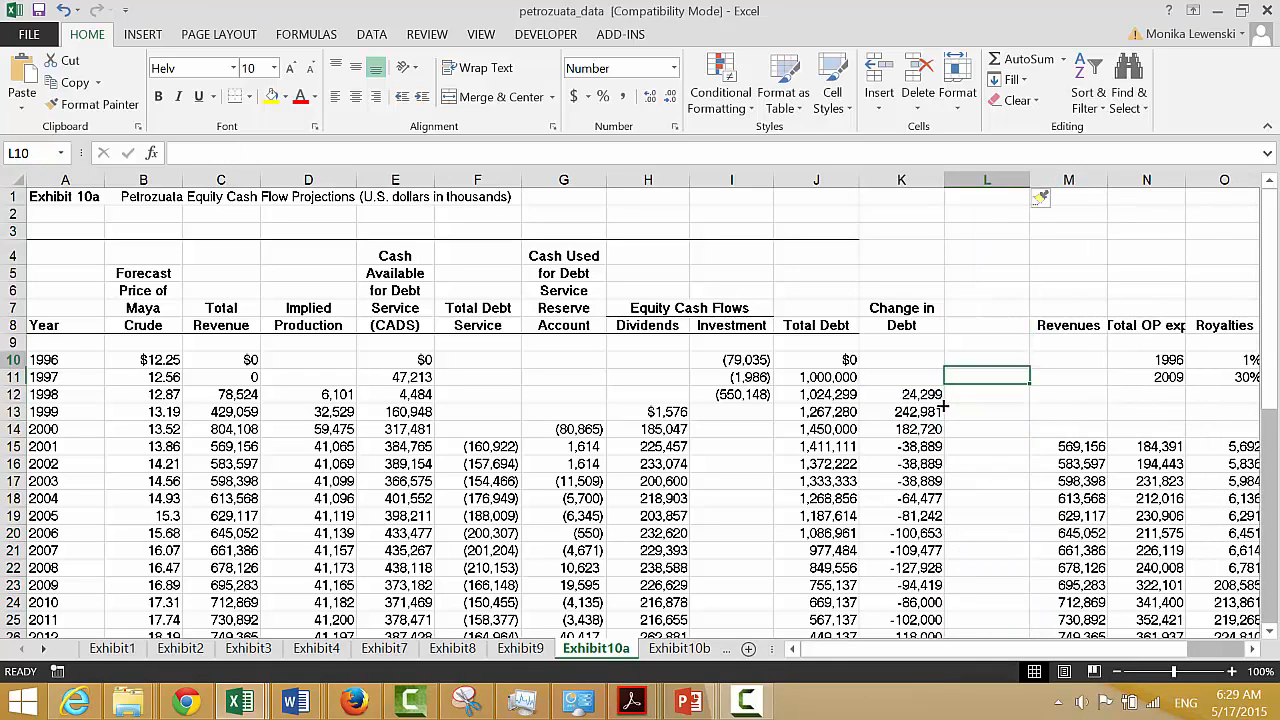
key(Up)
key(Up)
key(Up)
text(In)
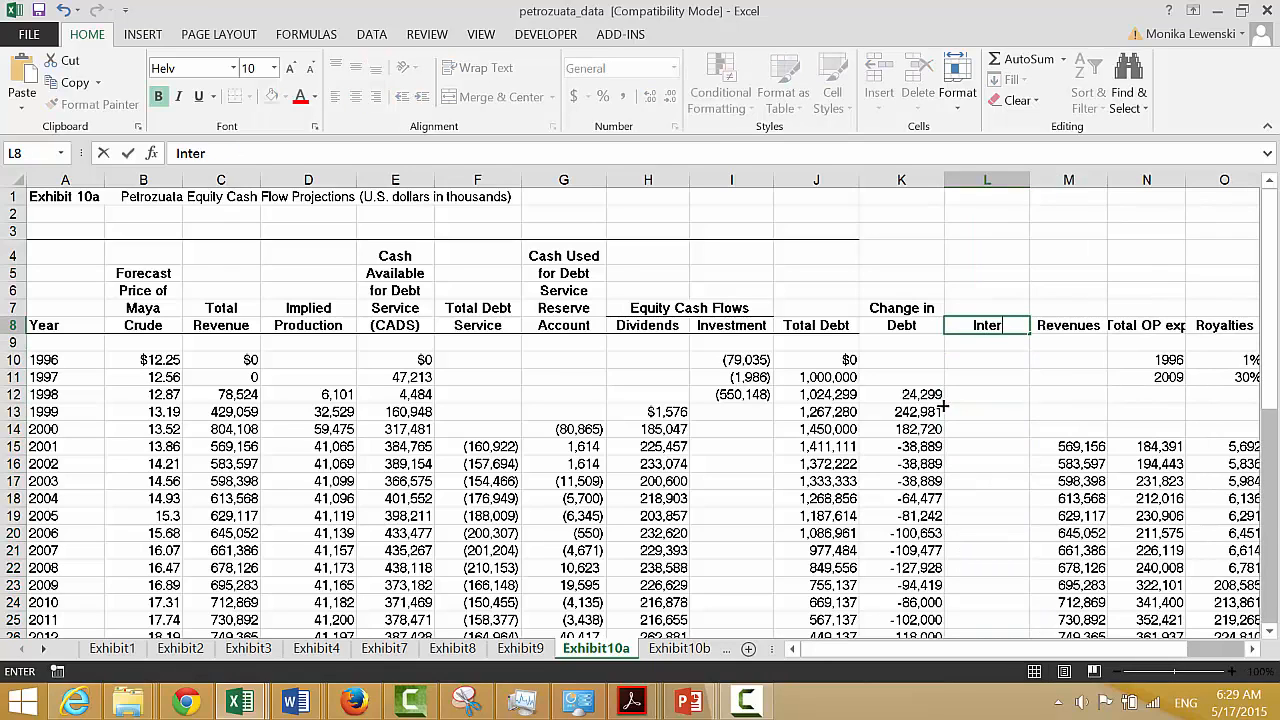
text(terest)
key(Return)
key(Down)
key(Down)
key(Down)
key(Down)
key(Down)
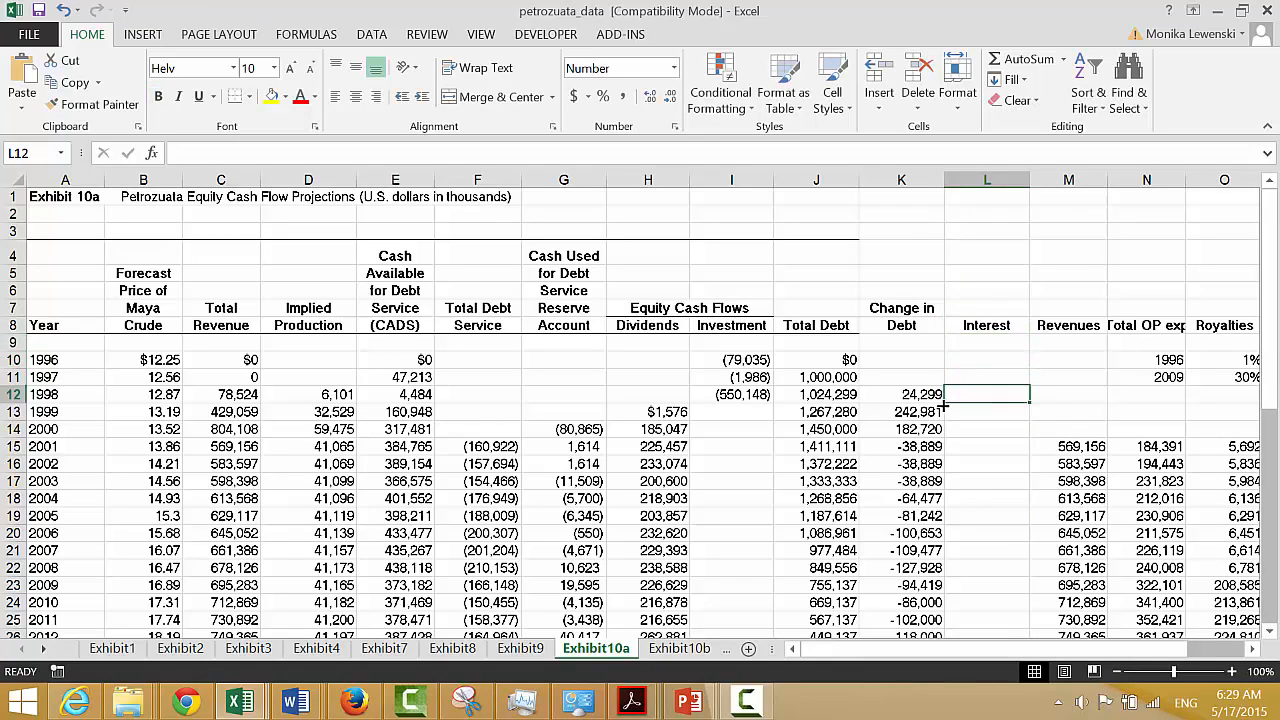
key(Down)
text(=)
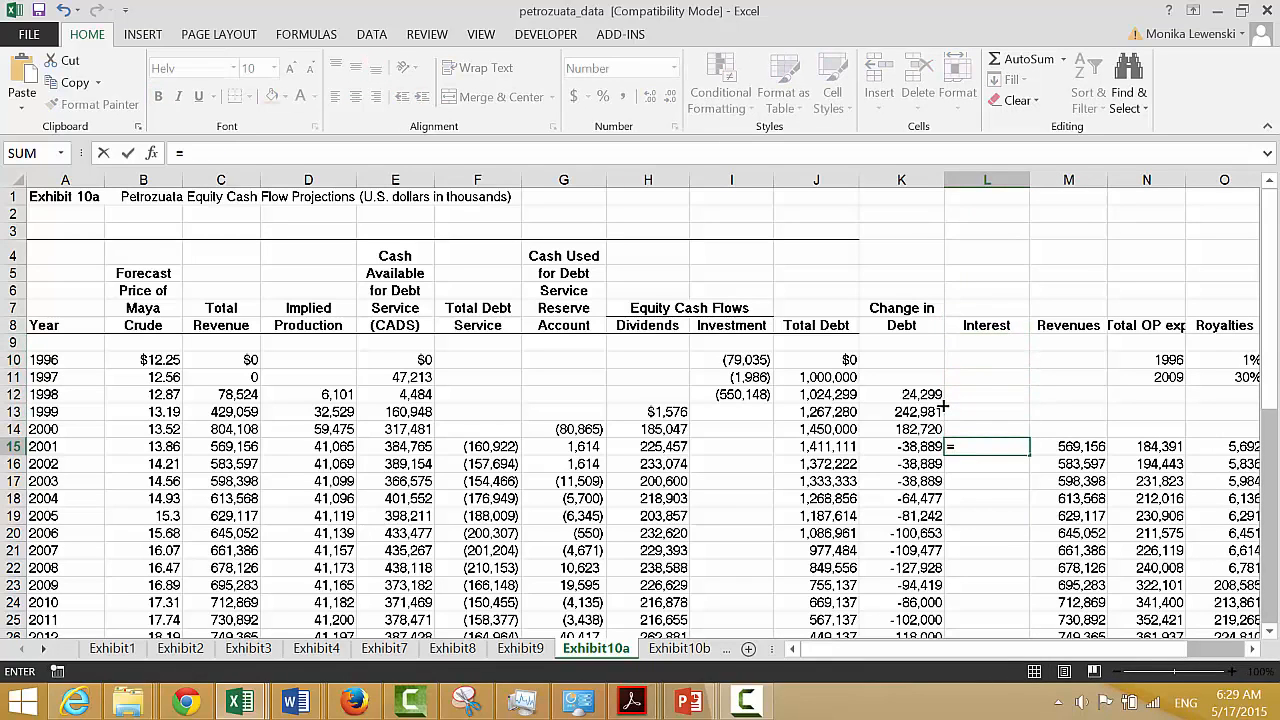
key(Left)
key(Left)
key(Left)
key(Left)
key(Left)
key(Left)
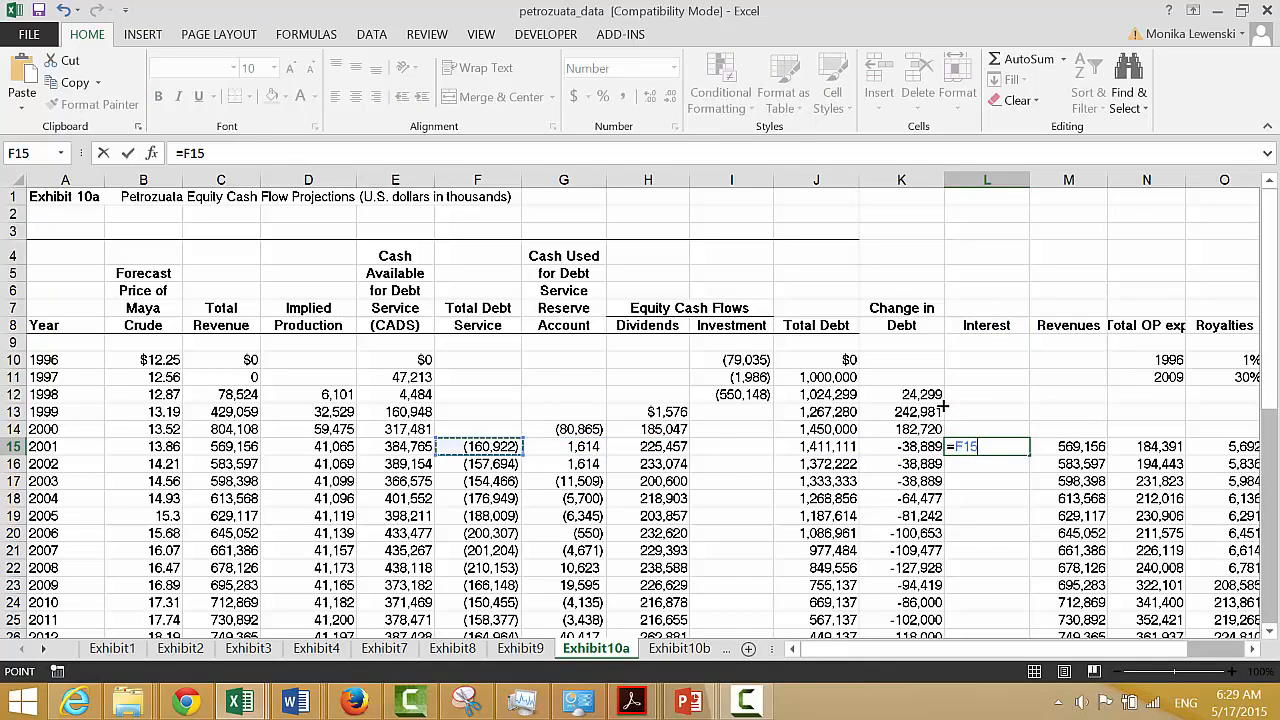
key(Escape)
Step: Calculate the 2001 interest in L15 as =-F15+K15 and copy the formula down the column
text(=-)
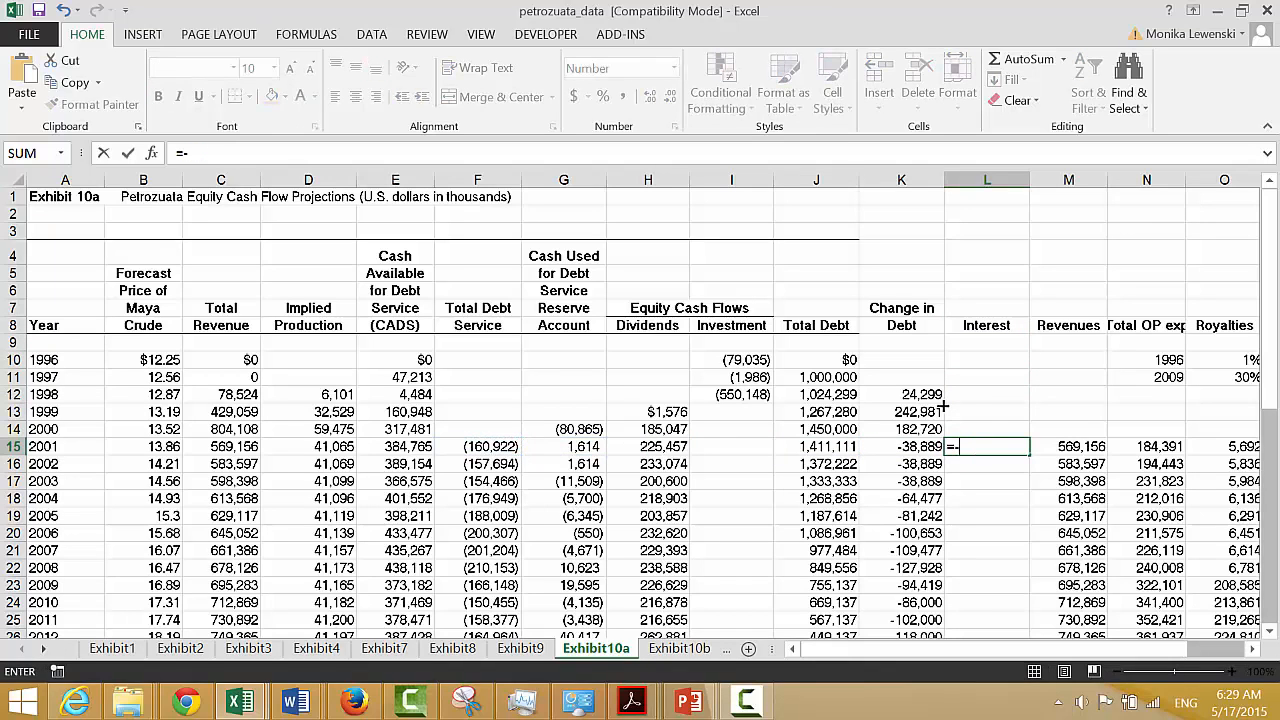
key(Left)
key(Left)
key(Left)
key(Left)
key(Left)
key(Left)
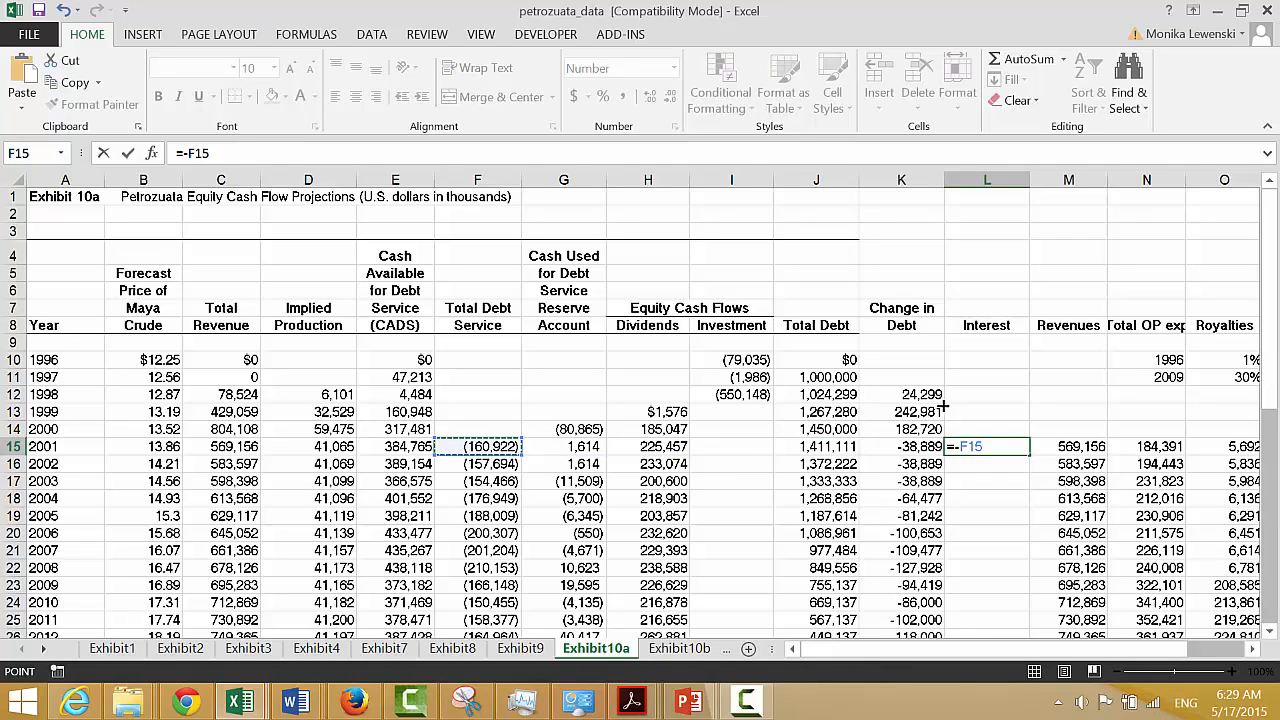
text(+)
key(Left)
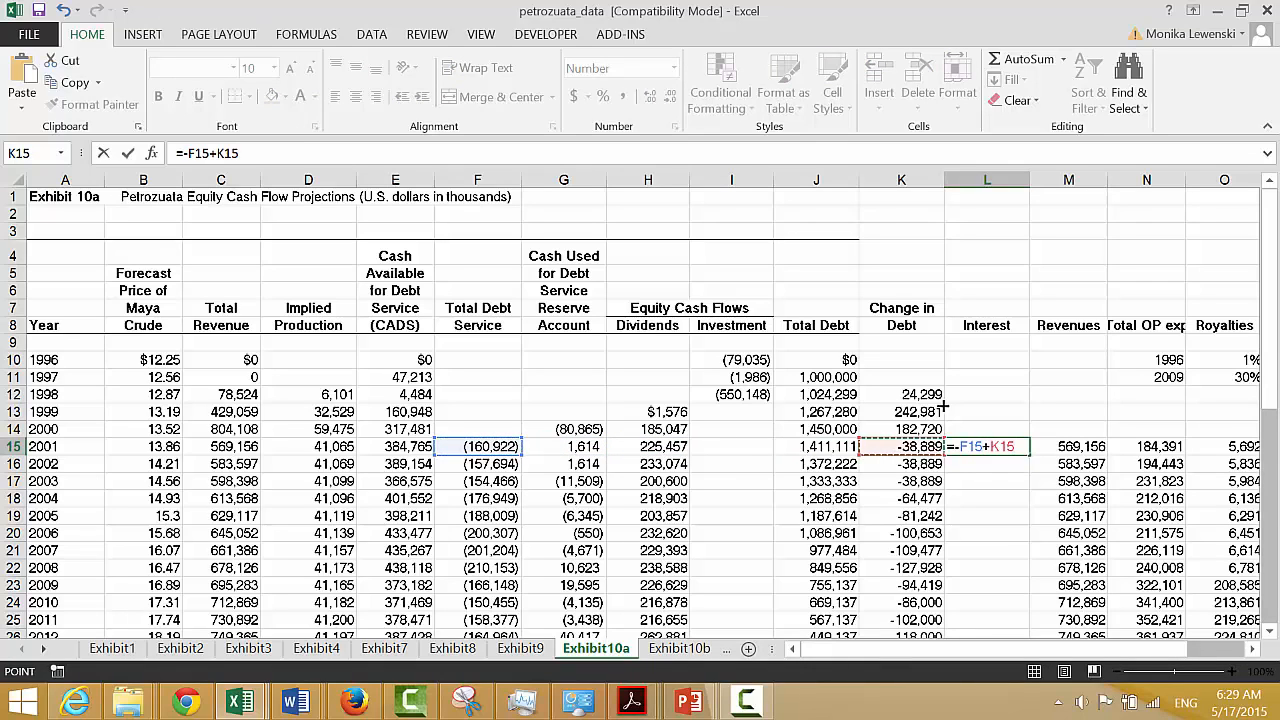
key(ctrl+Return)
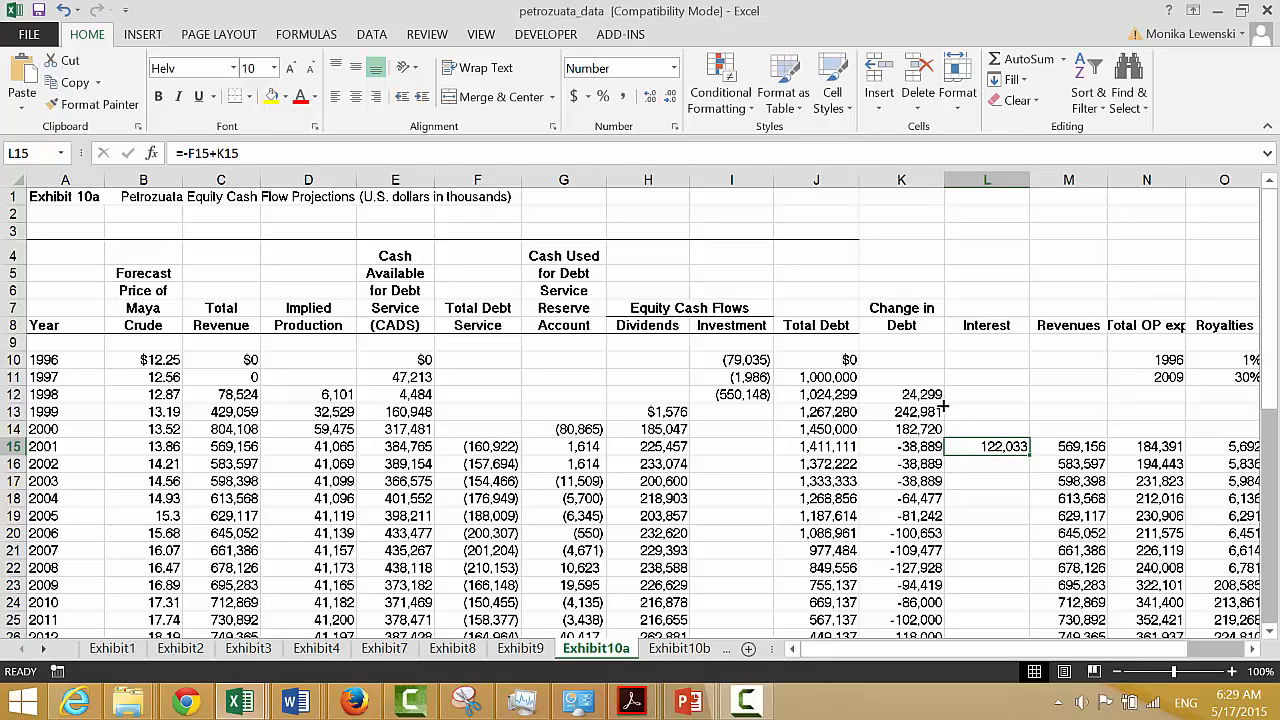
double_click(1029, 455)
Step: Calculate the 2001 pre-tax figure in P15 as =E15-L15 and copy the formula down the column
key(Right)
key(Right)
key(Right)
key(Right)
key(Right)
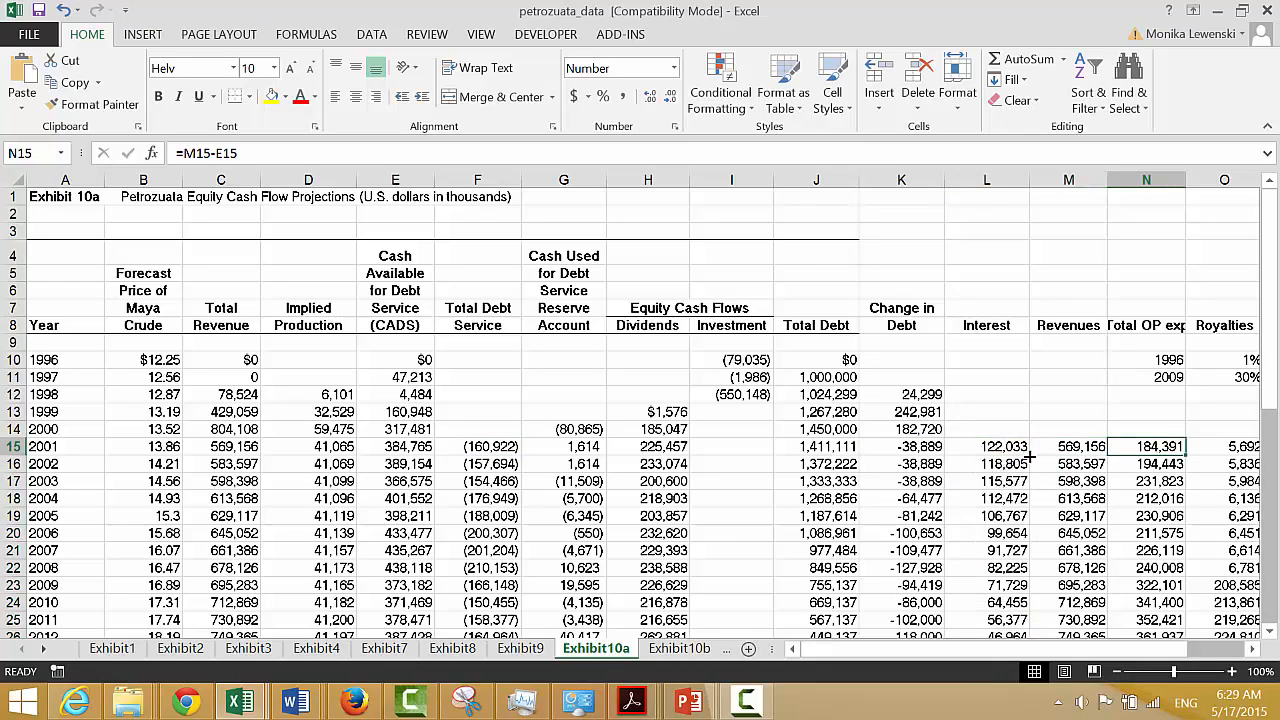
key(Left)
text(=)
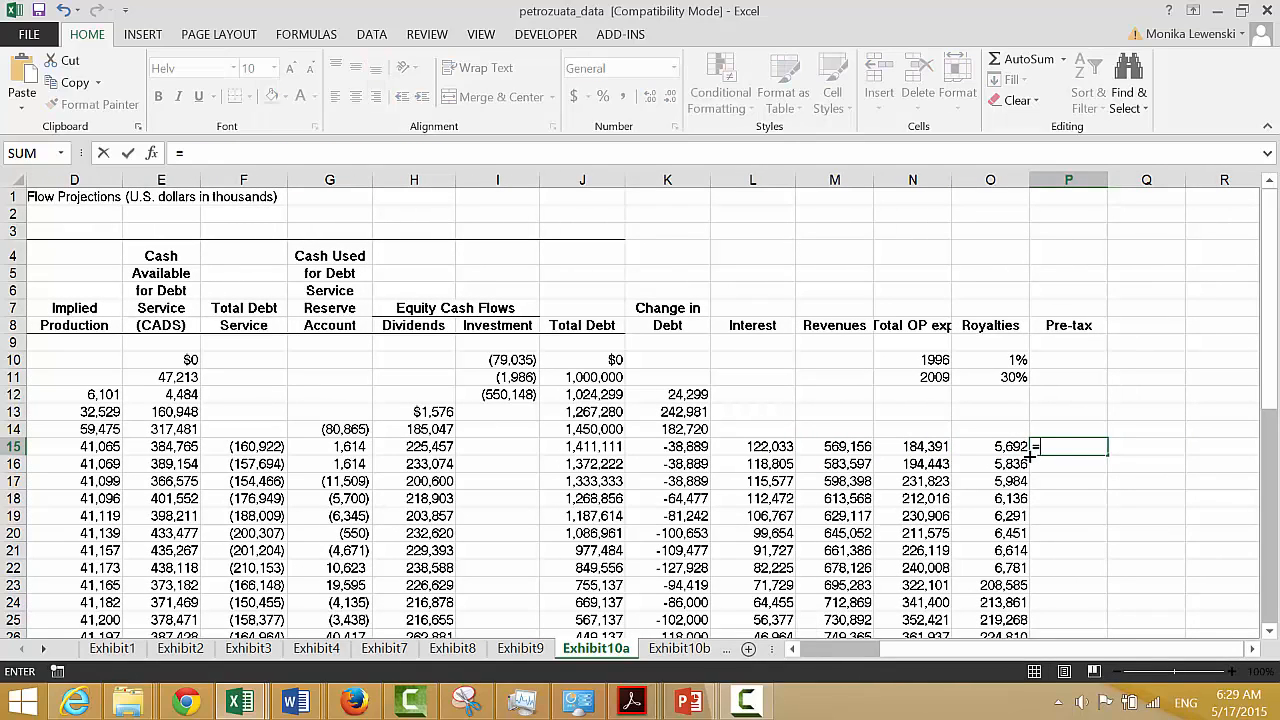
key(Left)
key(Left)
key(Left)
key(Left)
key(Left)
key(Left)
key(Left)
key(Left)
key(Left)
key(Left)
key(Left)
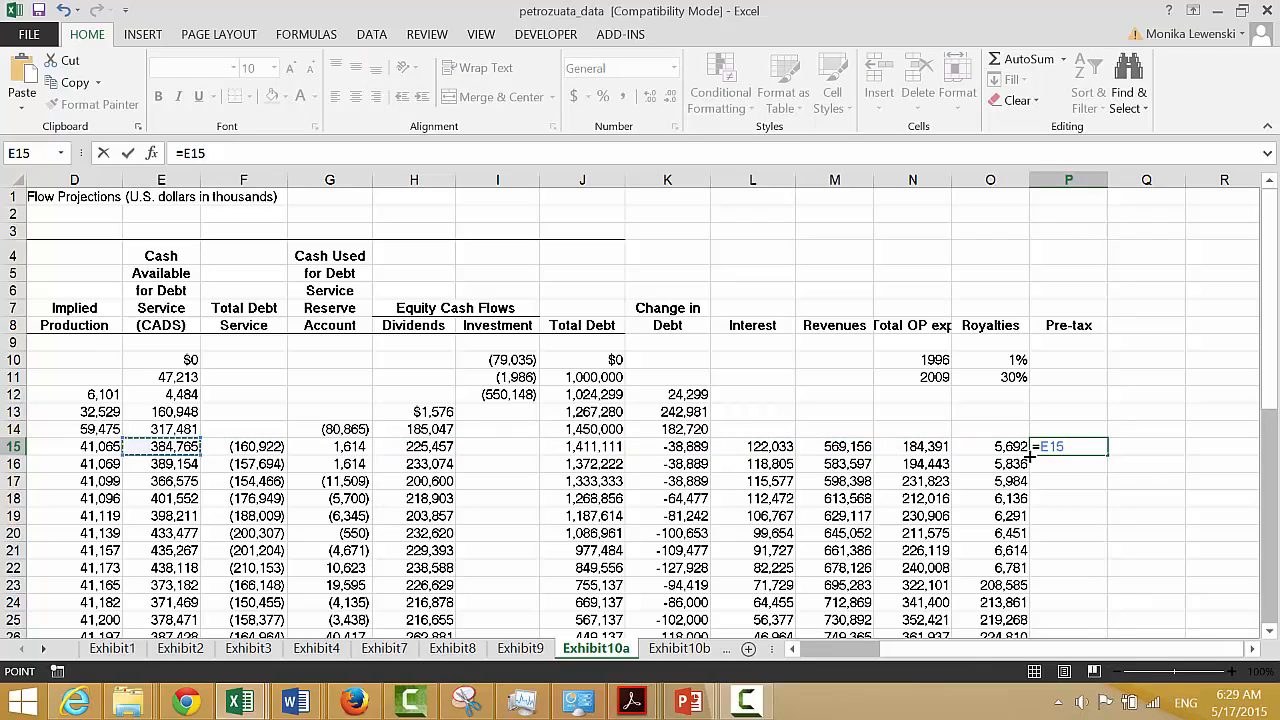
text(-)
key(Left)
key(Left)
key(Left)
key(Left)
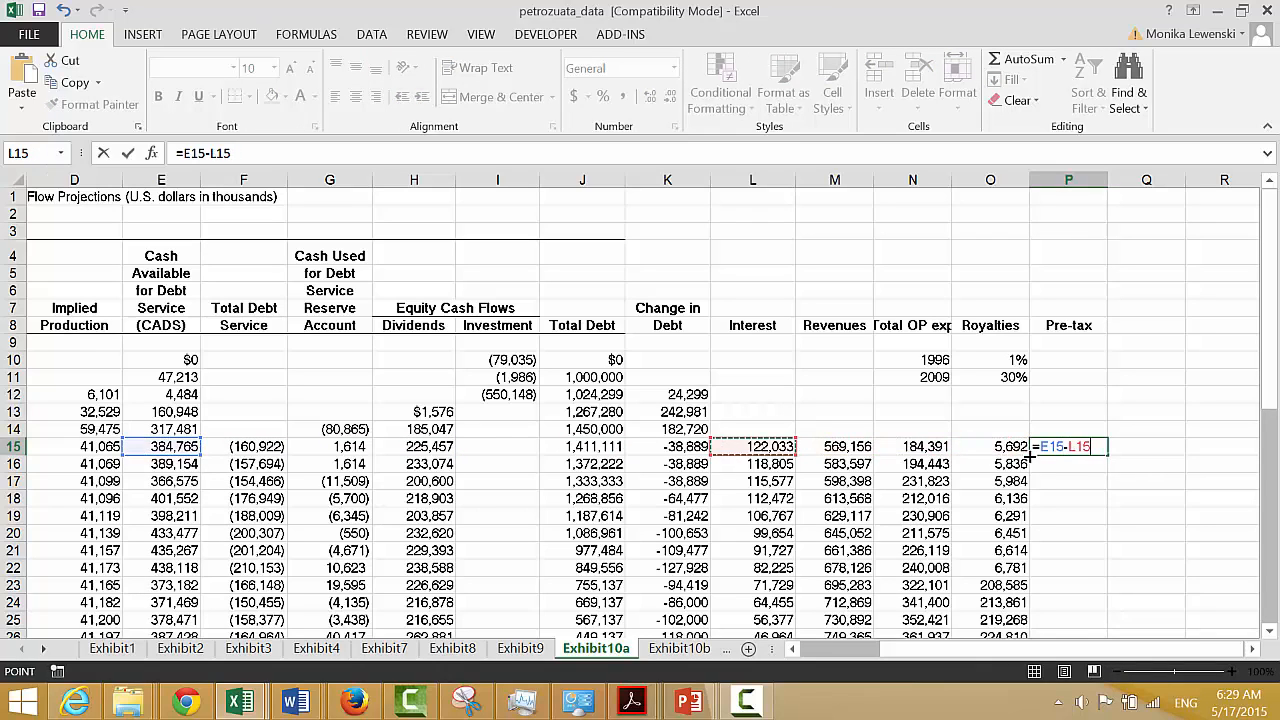
key(Return)
key(Up)
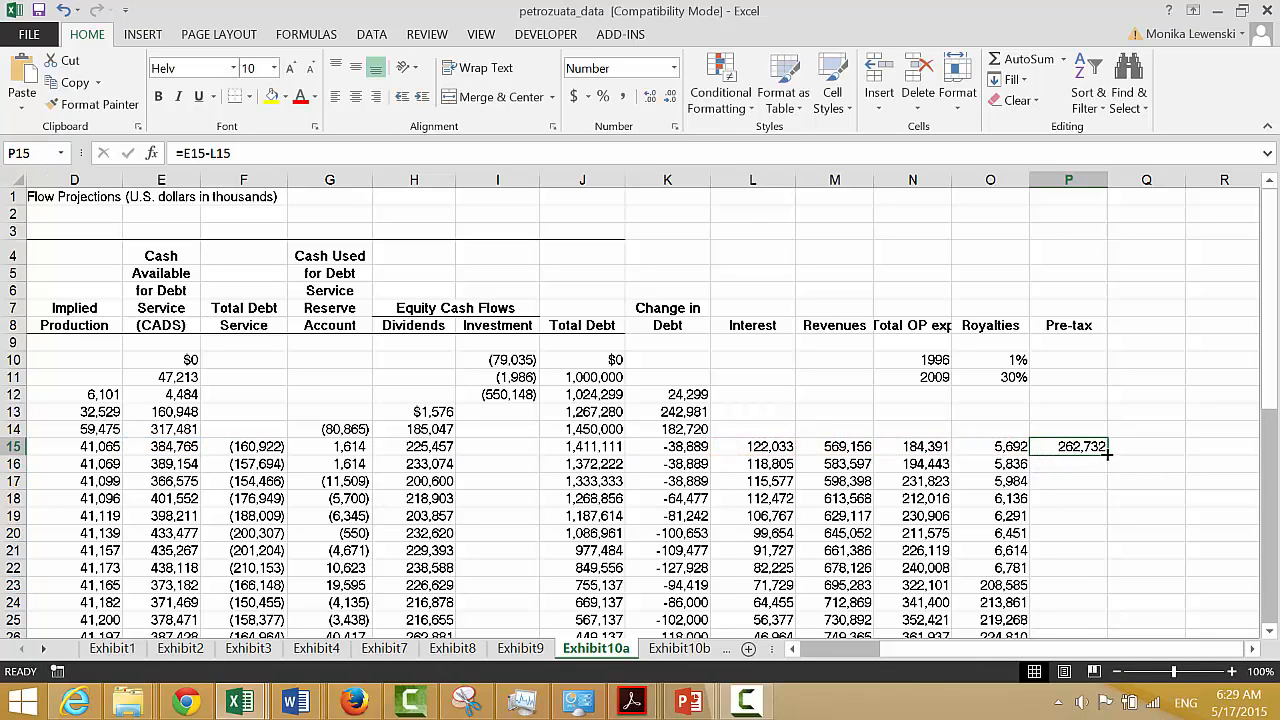
double_click(1107, 454)
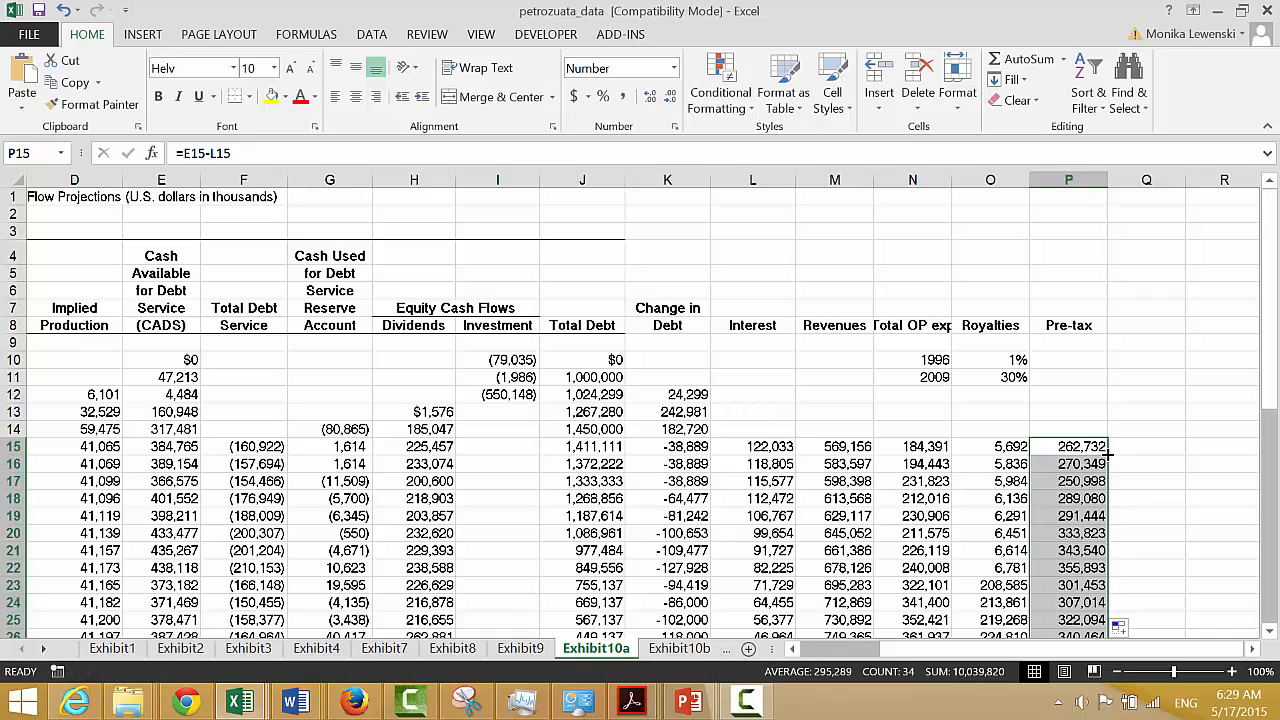
Step: Examine the Pre-tax figures down column P through row 38
key(Down)
key(Down)
key(Down)
key(Down)
key(Down)
key(Down)
key(Down)
key(Down)
key(Down)
key(Down)
key(Down)
key(Down)
key(Down)
key(Down)
key(Down)
key(Down)
key(Down)
key(Down)
key(Down)
key(Down)
key(Down)
key(Down)
key(Down)
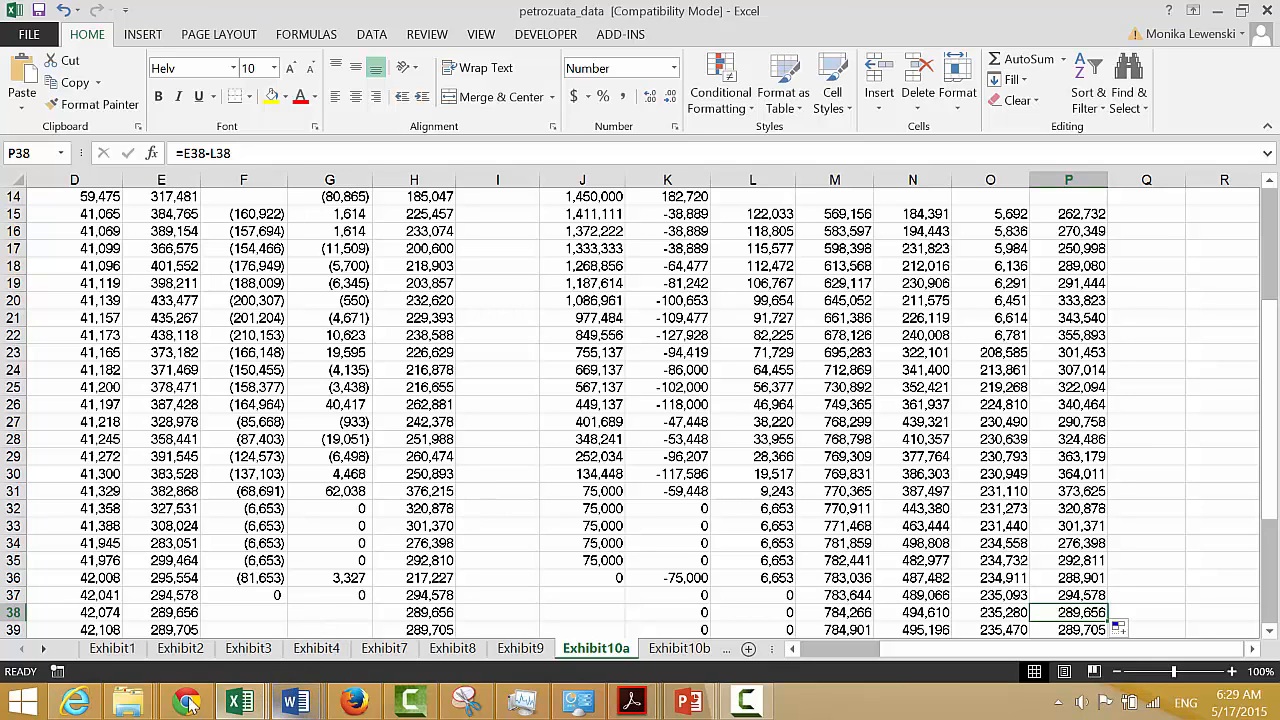
Step: Switch to the Part 1 - Case Studies document in Word and find the Figure 3.6 time line of royalty and tax rate changes
mouse_move(128, 705)
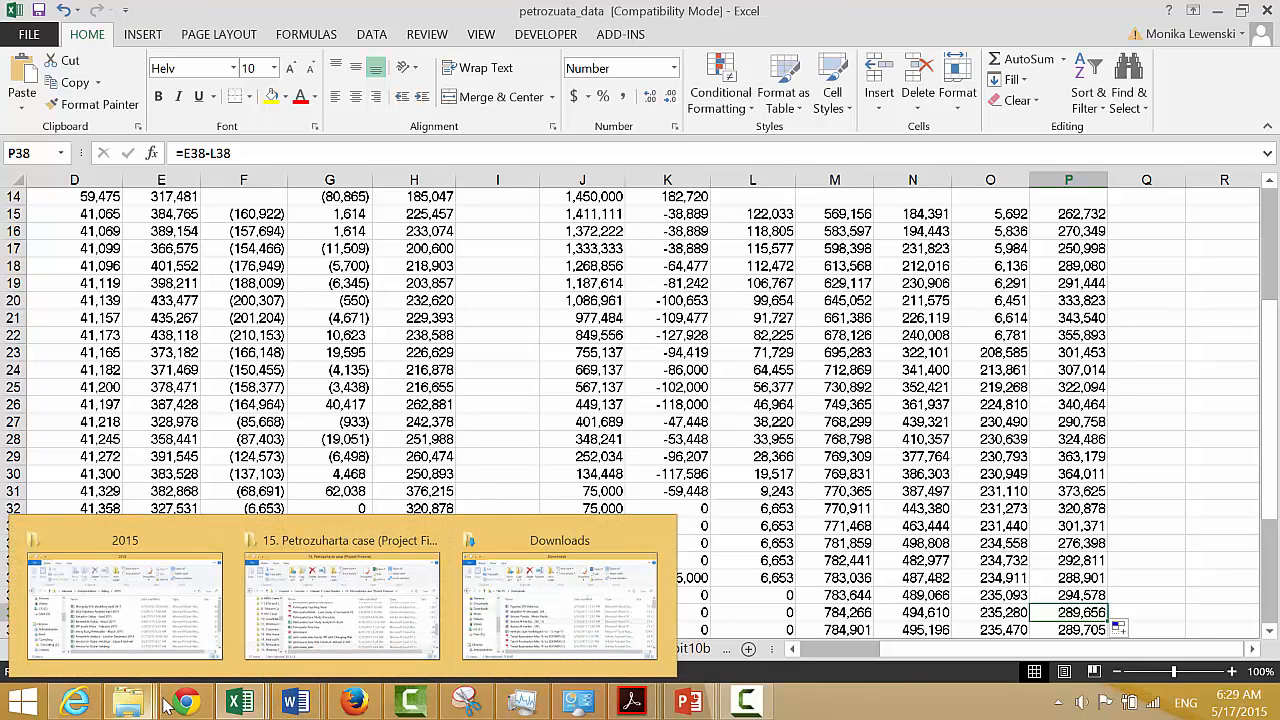
mouse_move(298, 705)
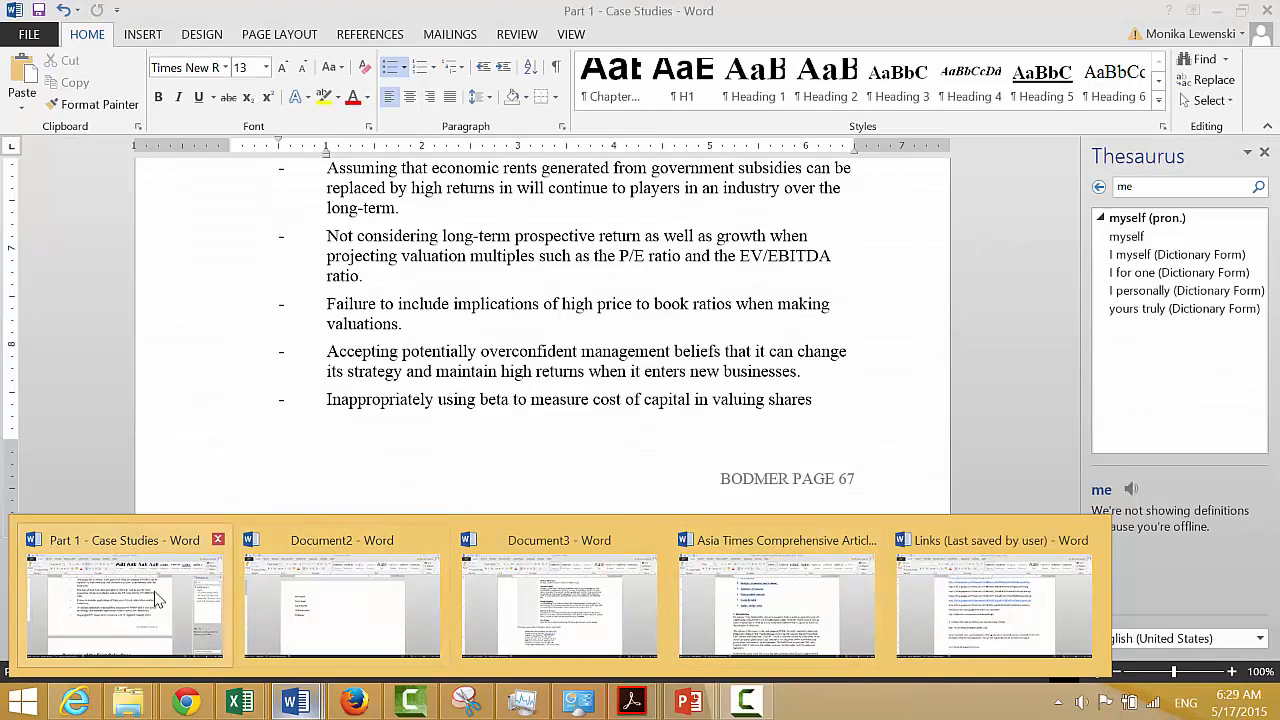
click(155, 598)
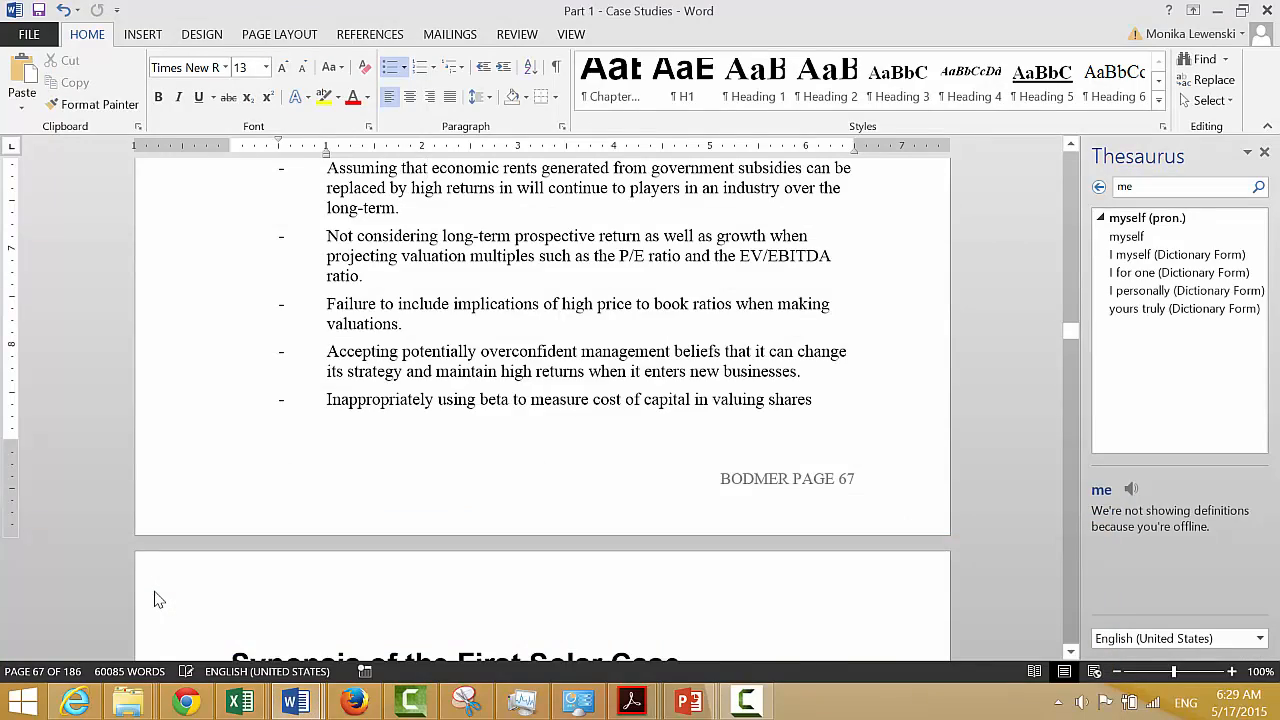
key(Page_Down)
key(Page_Down)
key(Page_Down)
key(Page_Up)
key(Page_Up)
key(Page_Up)
key(Page_Up)
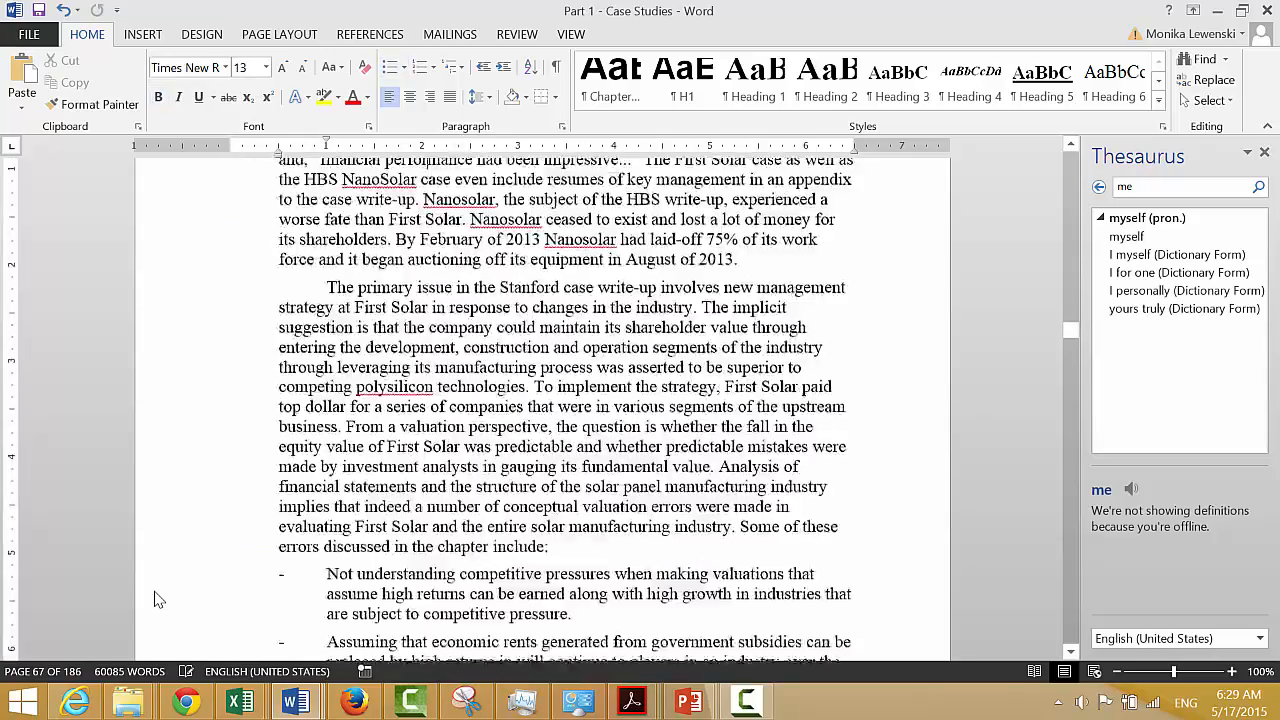
key(Page_Up)
key(Page_Up)
key(Page_Up)
key(Page_Up)
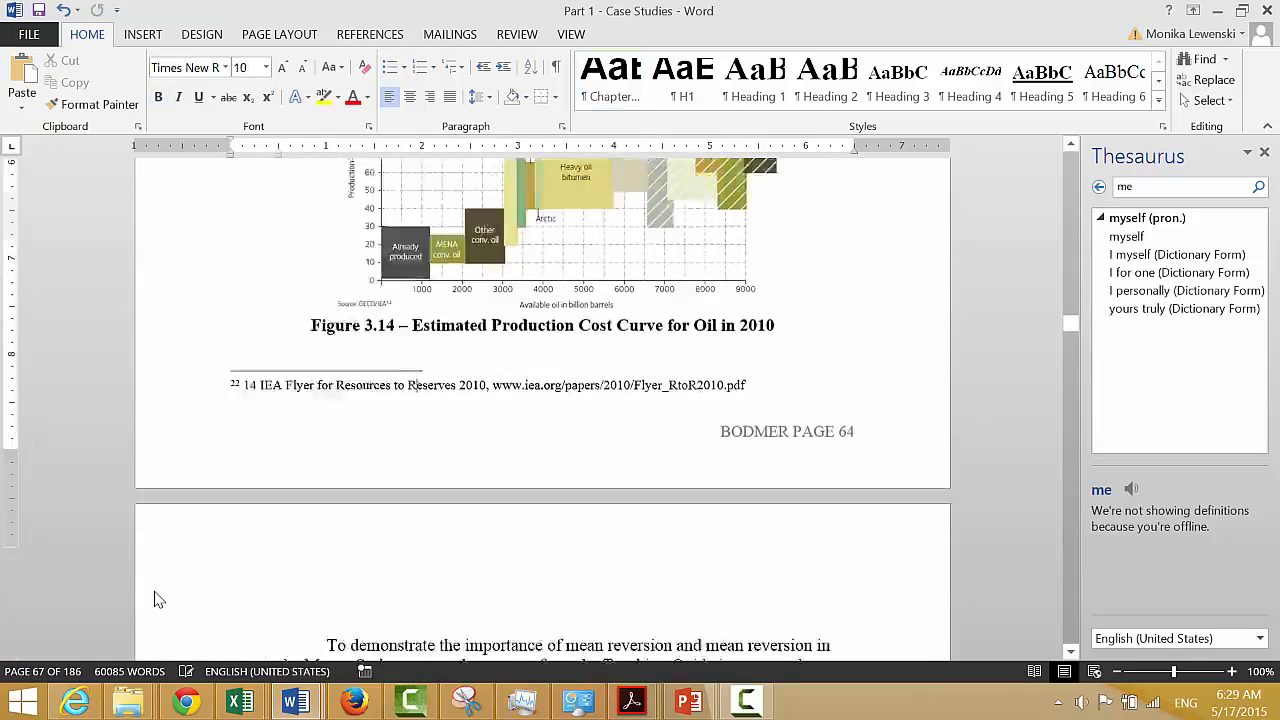
key(Page_Up)
key(Page_Up)
key(Page_Up)
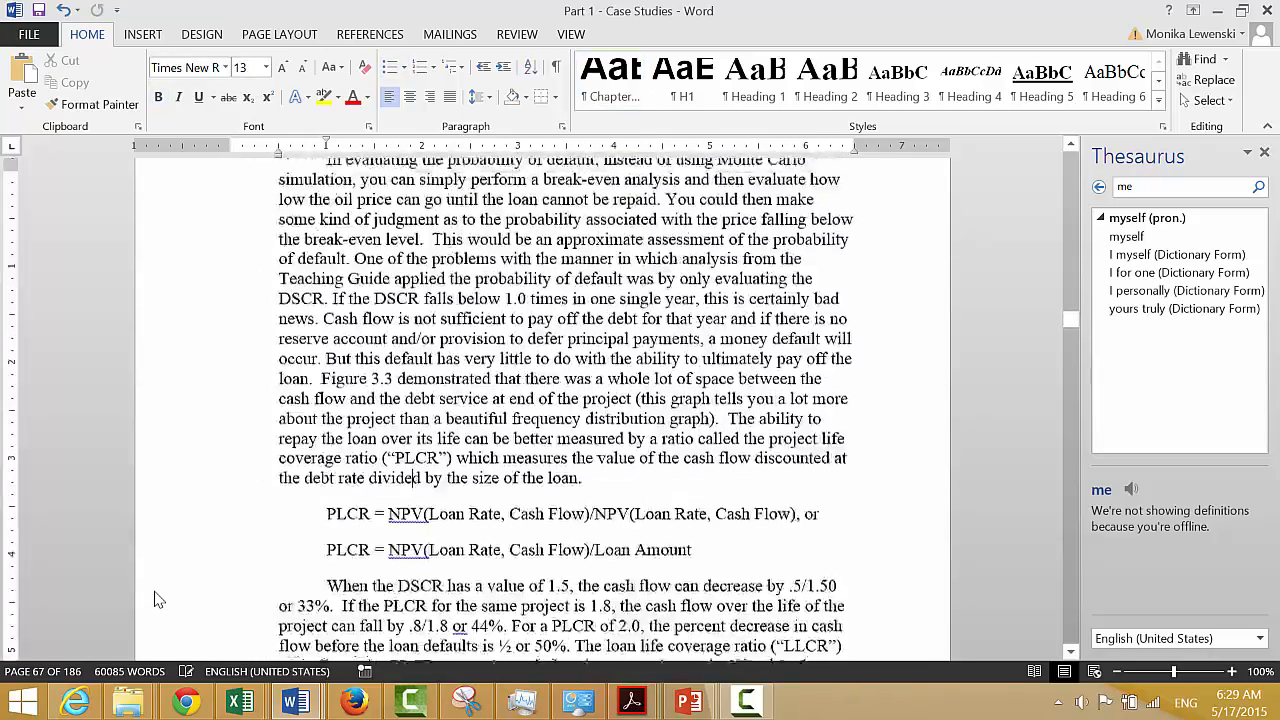
key(Page_Up)
key(Page_Up)
key(Page_Up)
key(Page_Up)
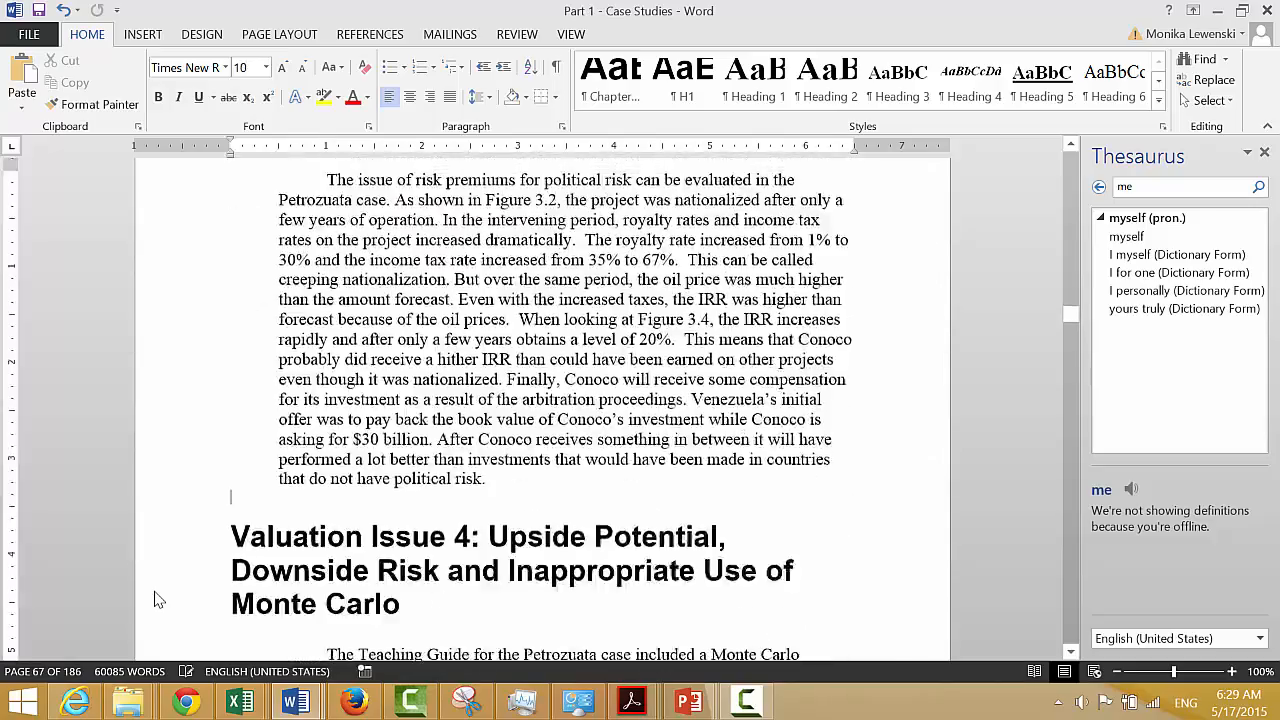
key(Page_Up)
key(Page_Up)
key(Page_Up)
key(Page_Up)
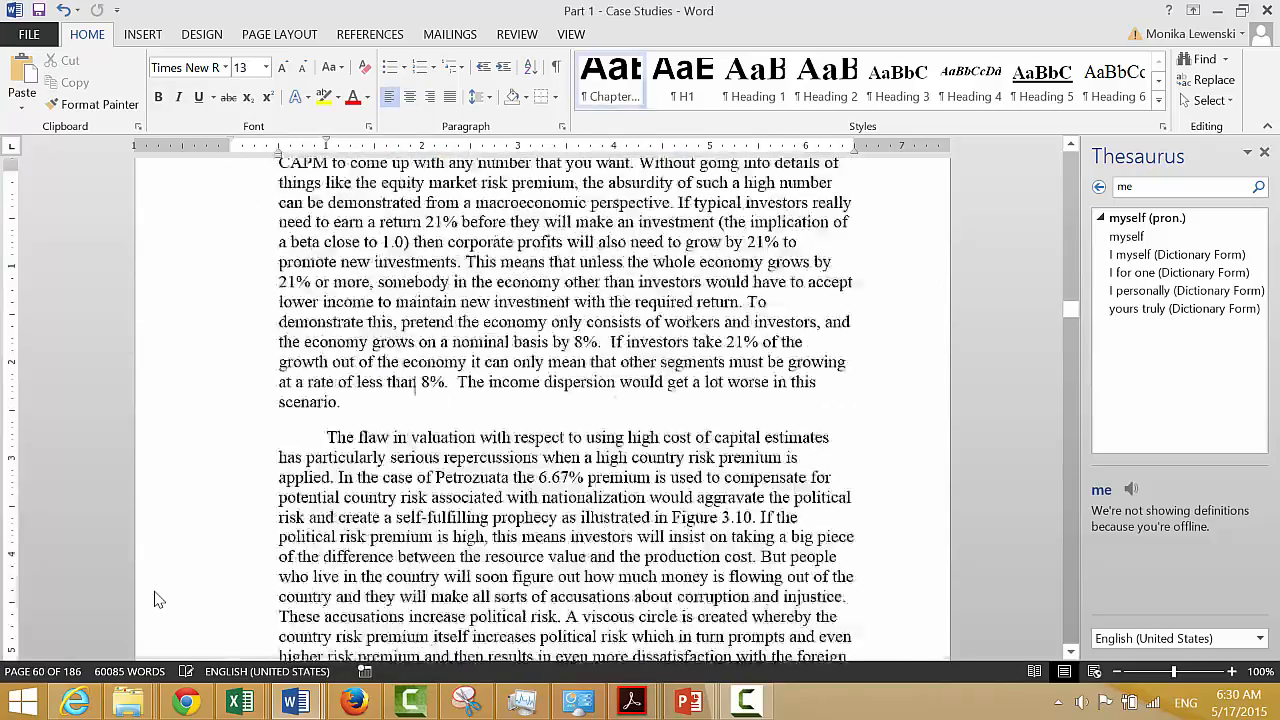
key(Page_Up)
key(Page_Up)
key(Page_Up)
key(Page_Up)
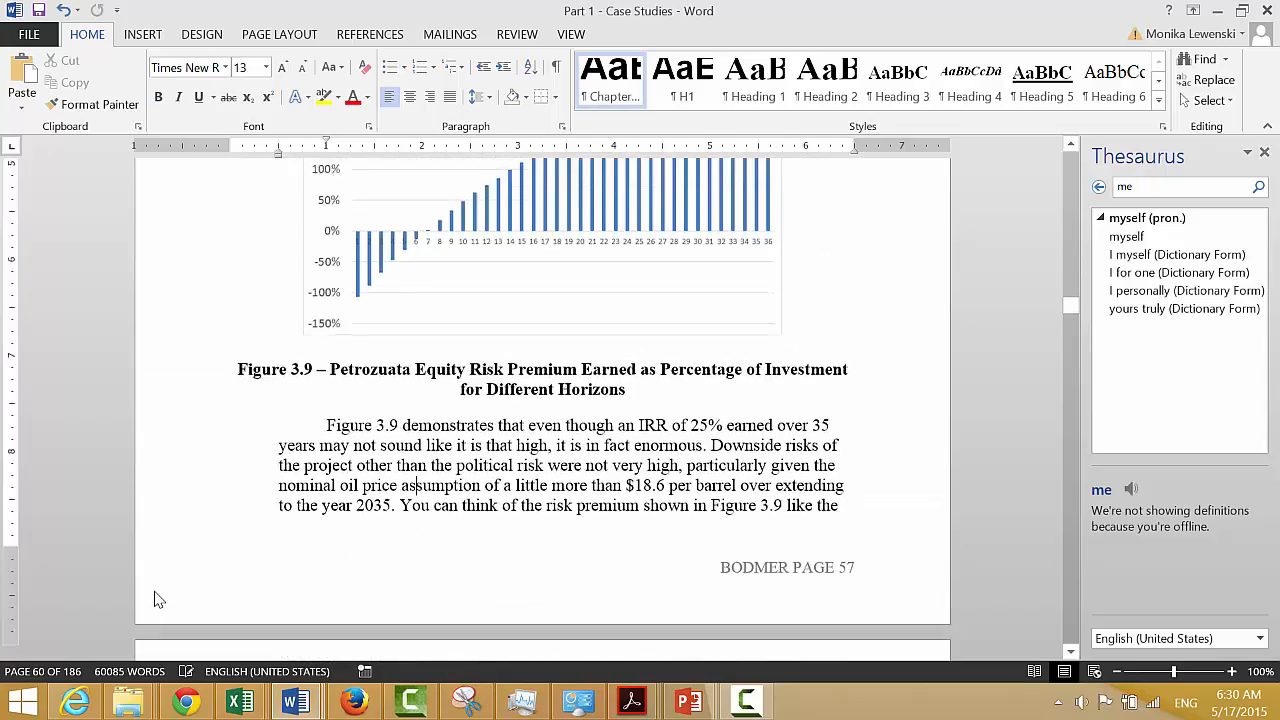
key(Page_Up)
key(Page_Up)
key(Page_Up)
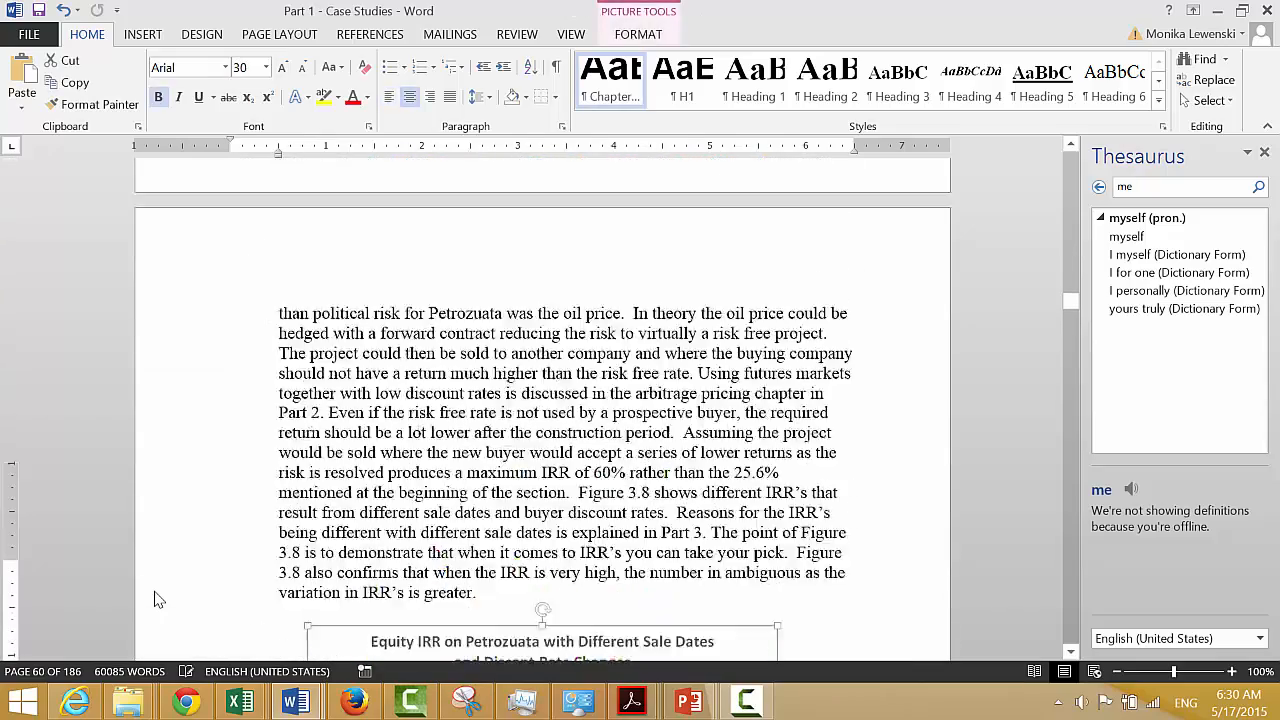
key(Page_Up)
key(Page_Up)
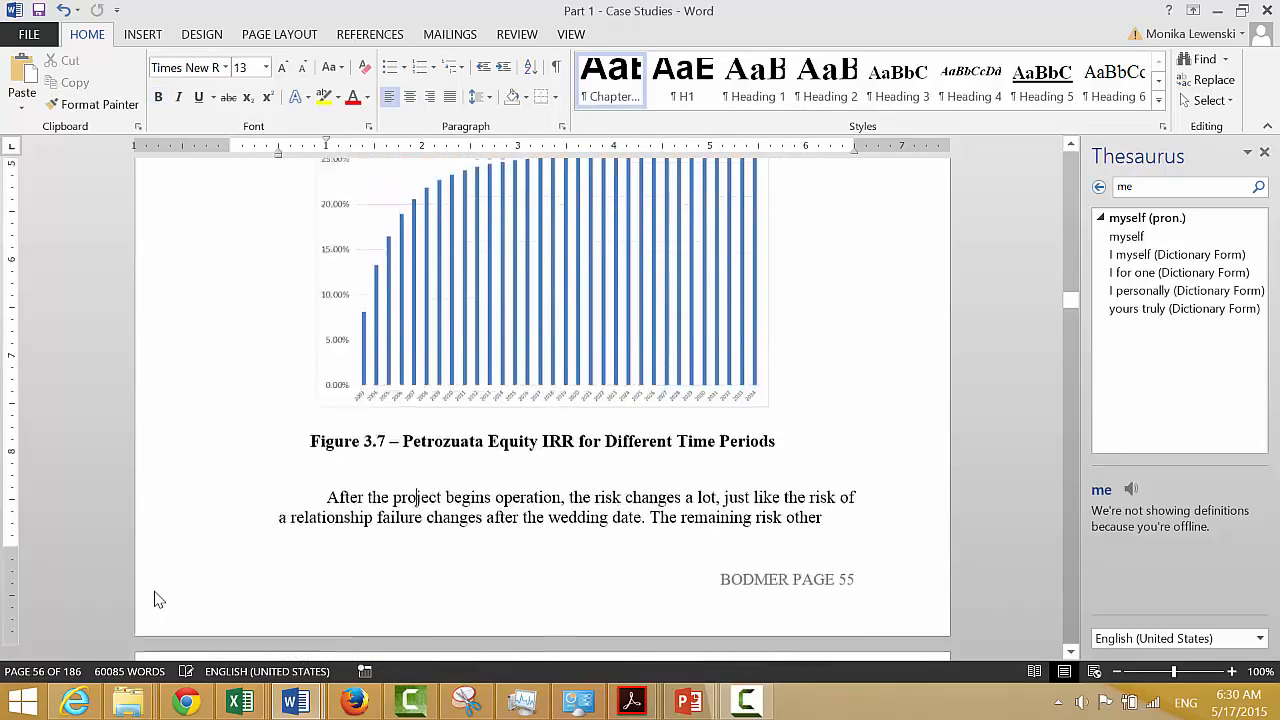
key(Page_Up)
key(Page_Up)
key(Page_Up)
key(Page_Up)
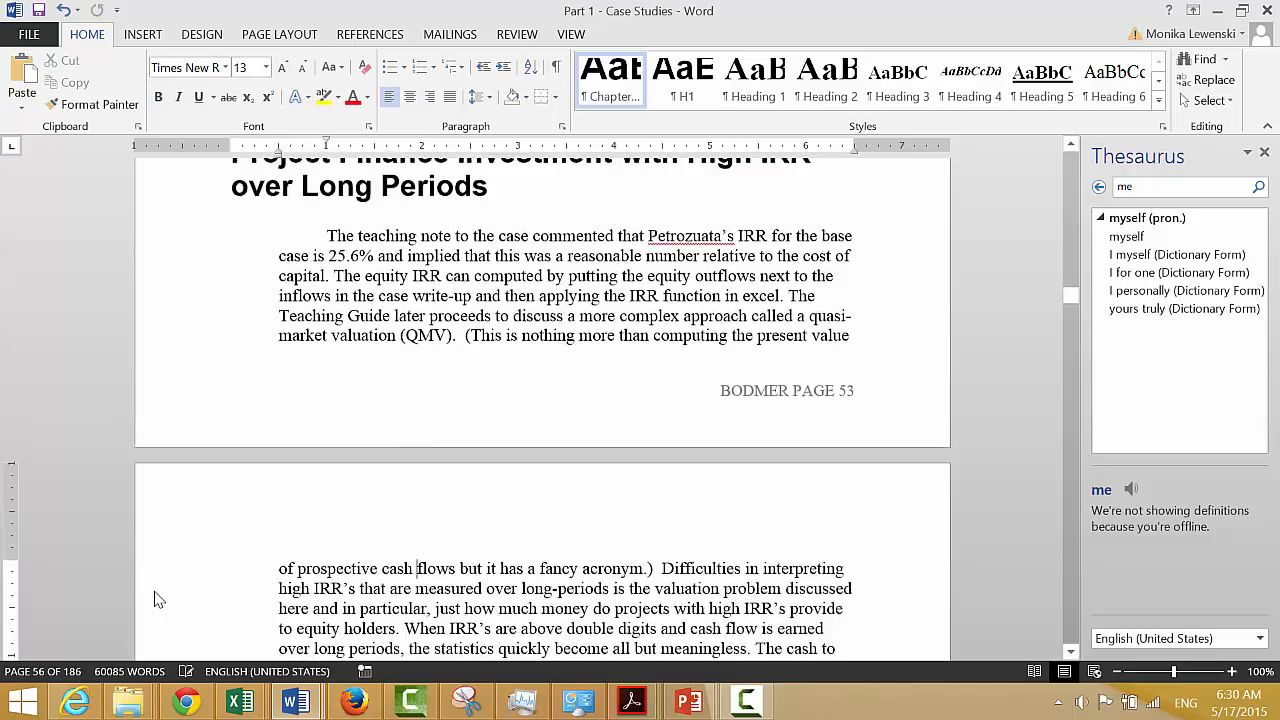
key(Page_Up)
key(Page_Up)
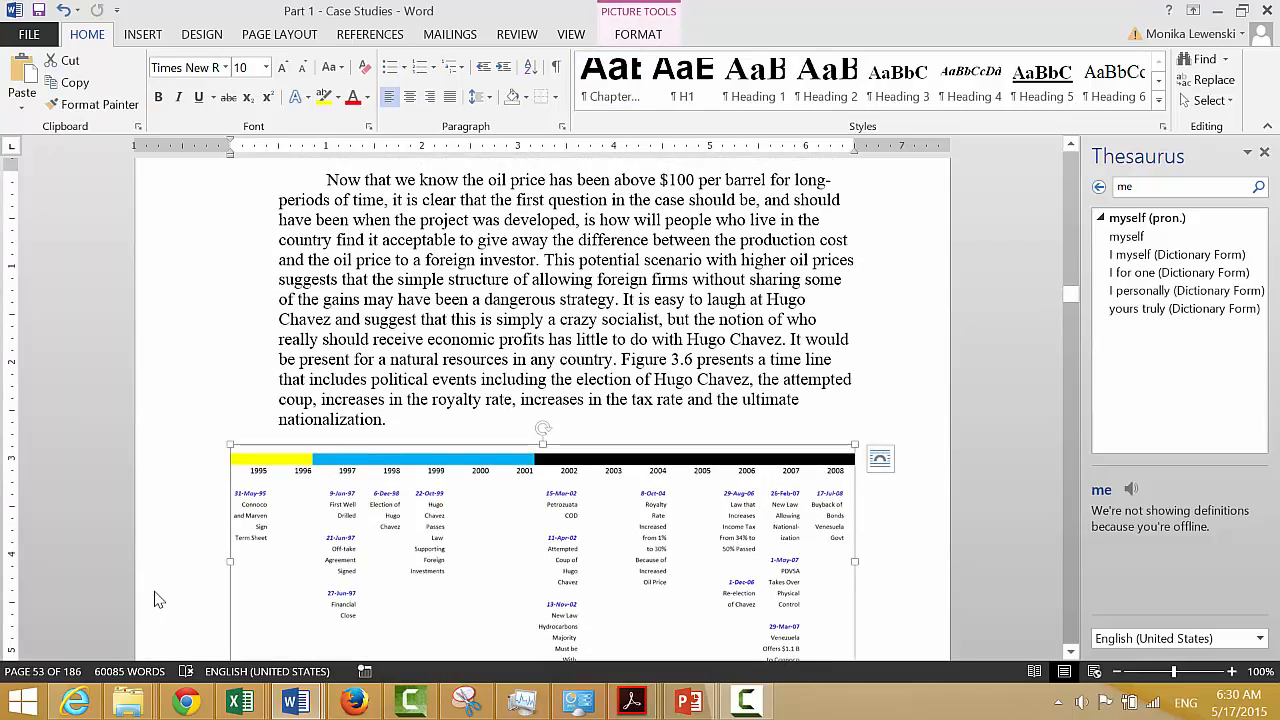
key(Down)
key(Down)
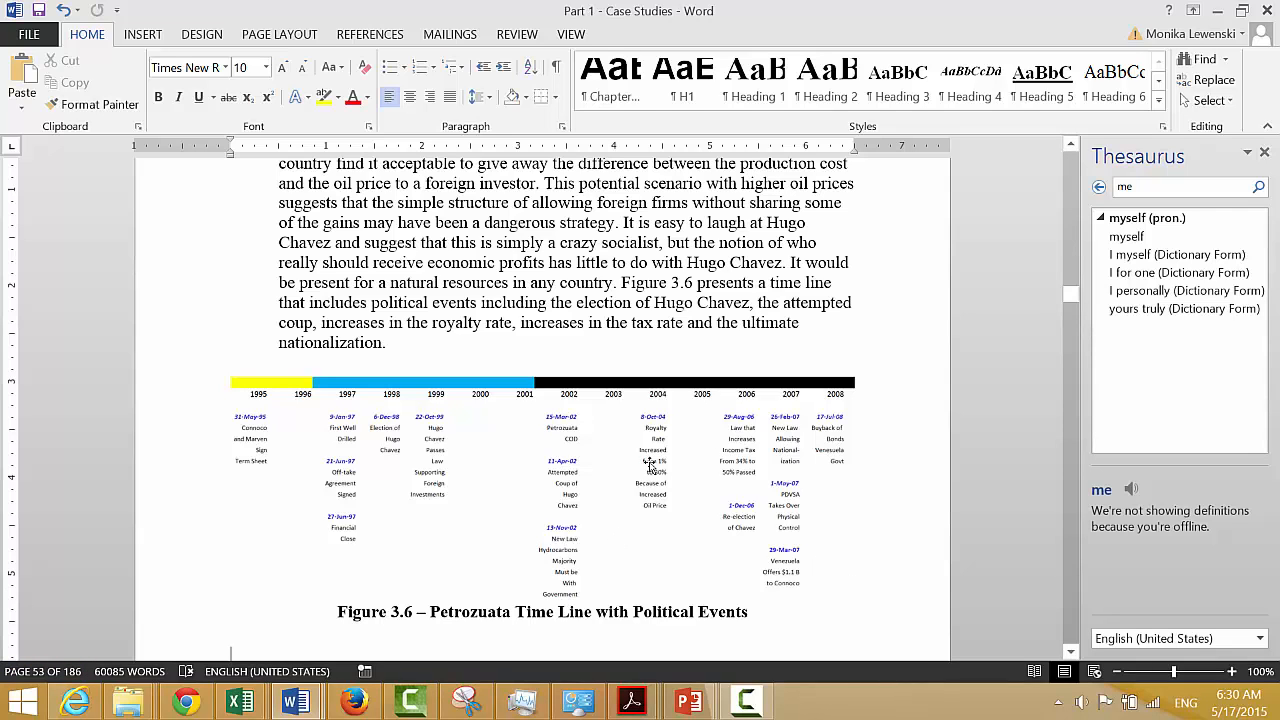
Step: Look back through the oil production cost charts that precede the Petrozuata time line
scroll(650, 465, up, 12)
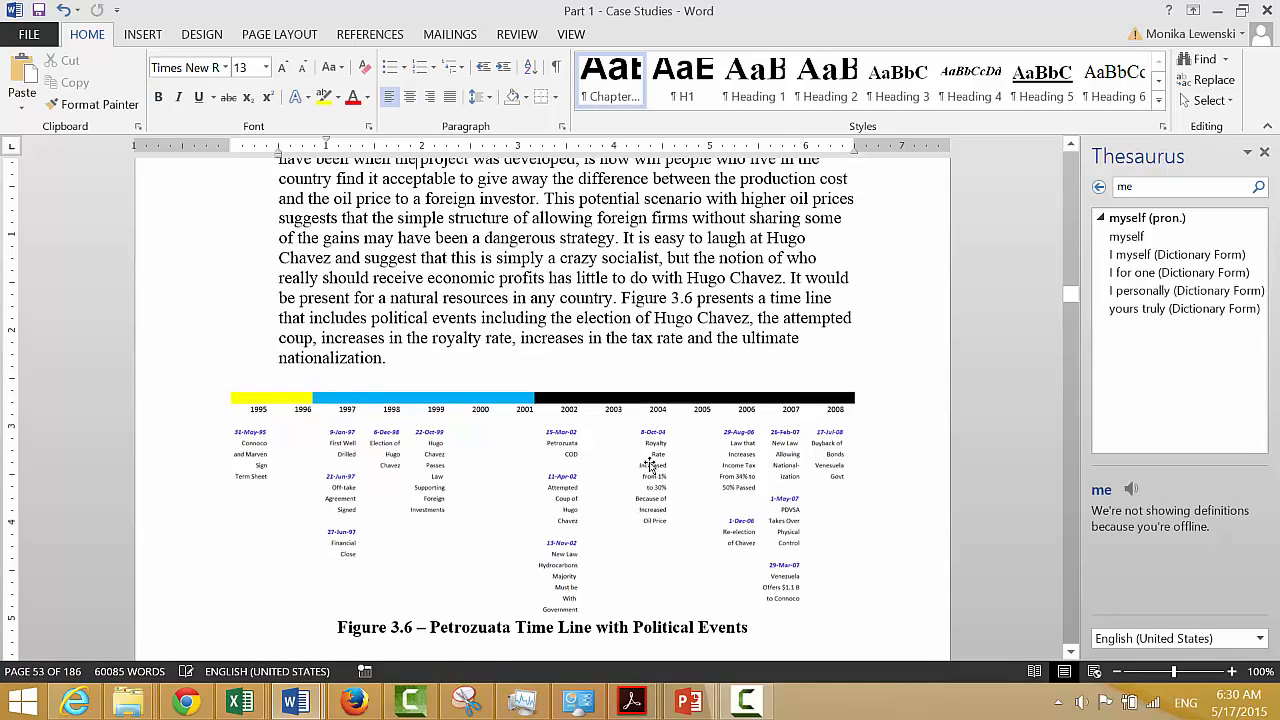
scroll(650, 465, up, 20)
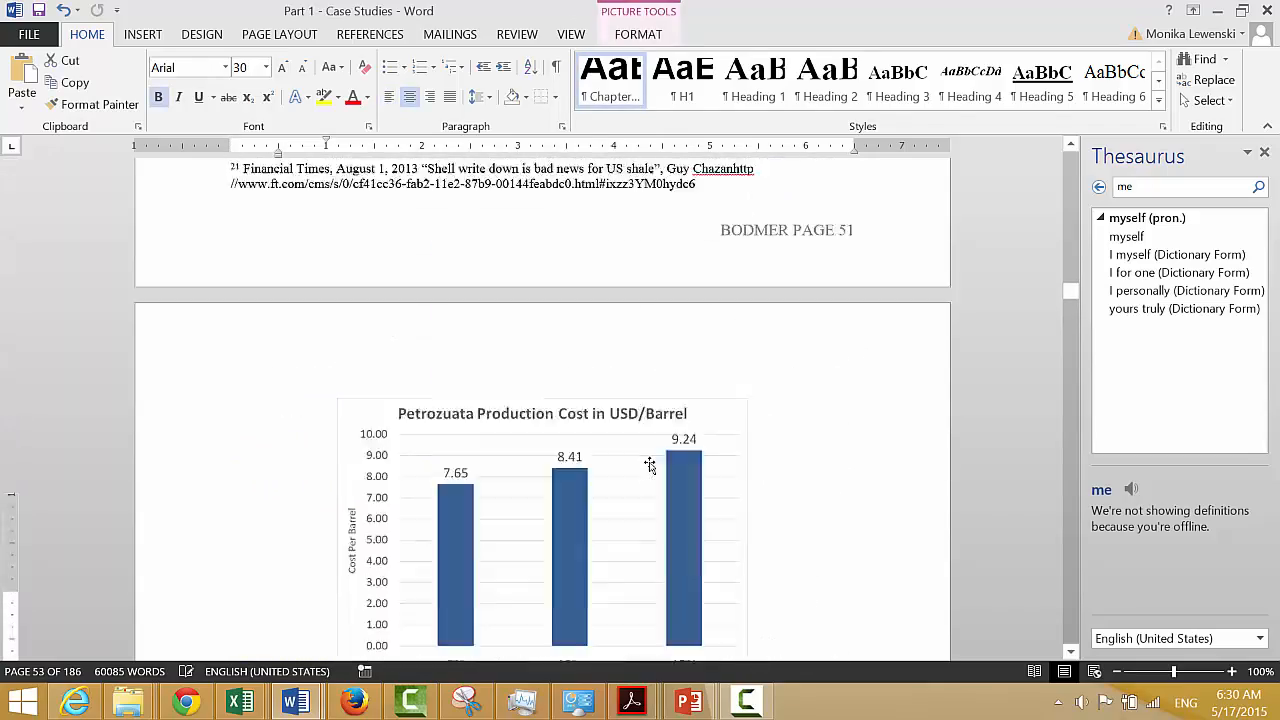
scroll(648, 465, up, 5)
click(648, 465)
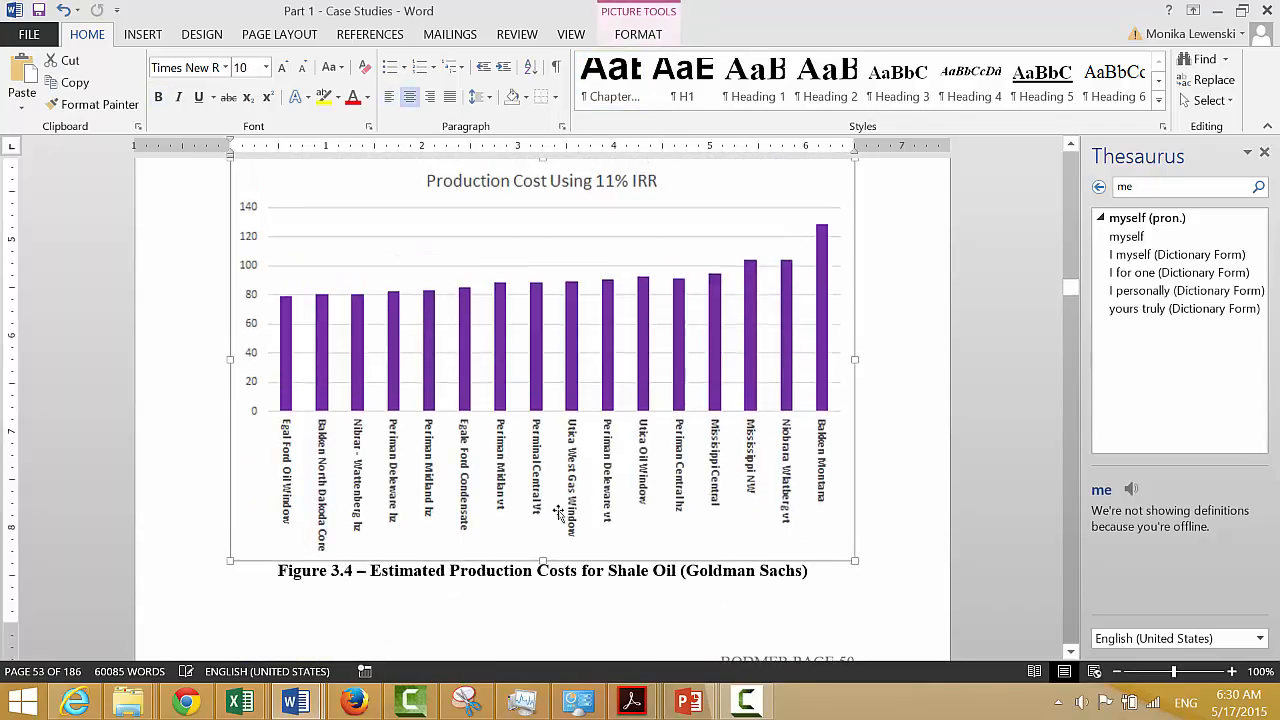
Step: Switch to the petrozuata_data workbook in Excel and enter the heading Taxes in Q8 of Exhibit10a
mouse_move(240, 703)
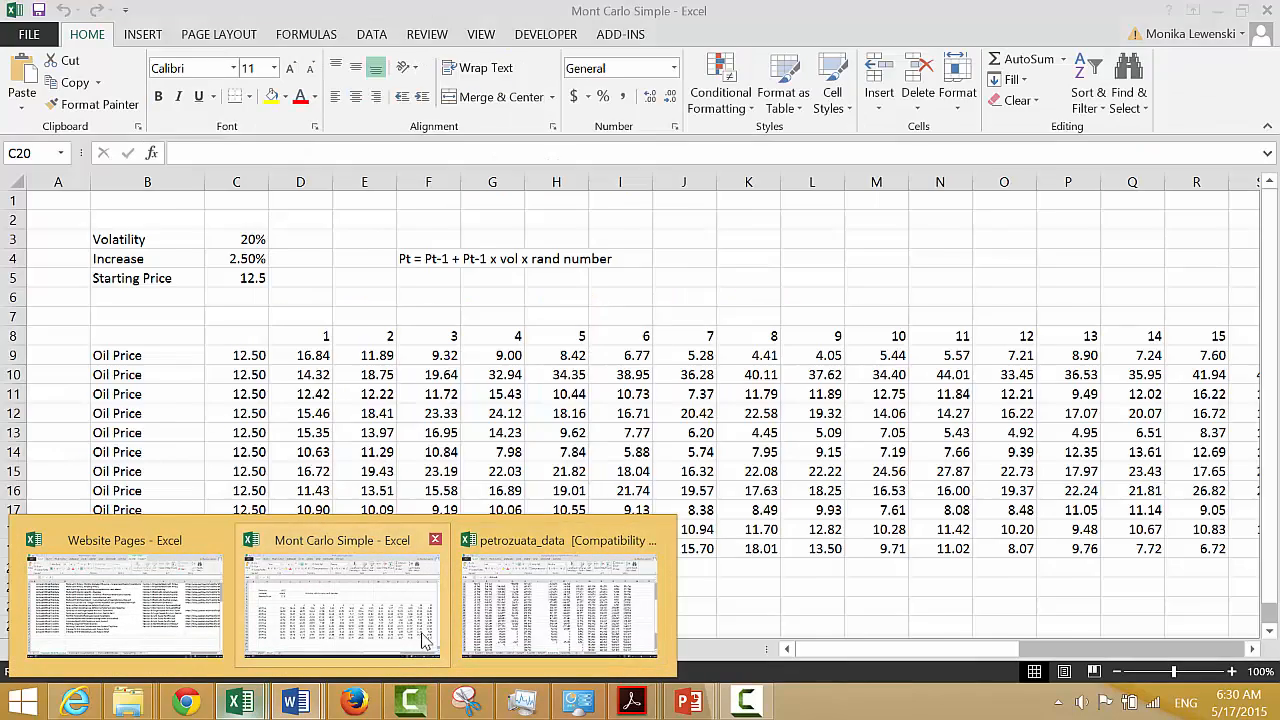
mouse_move(575, 640)
click(608, 628)
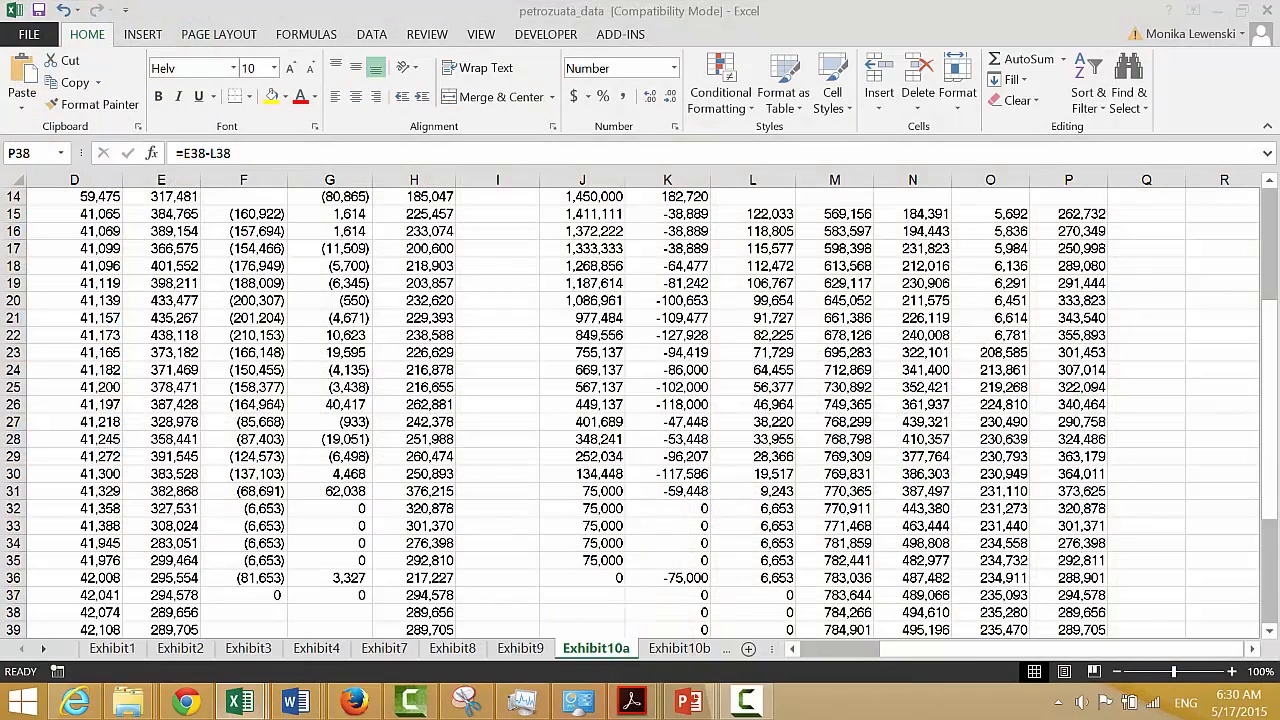
click(1120, 614)
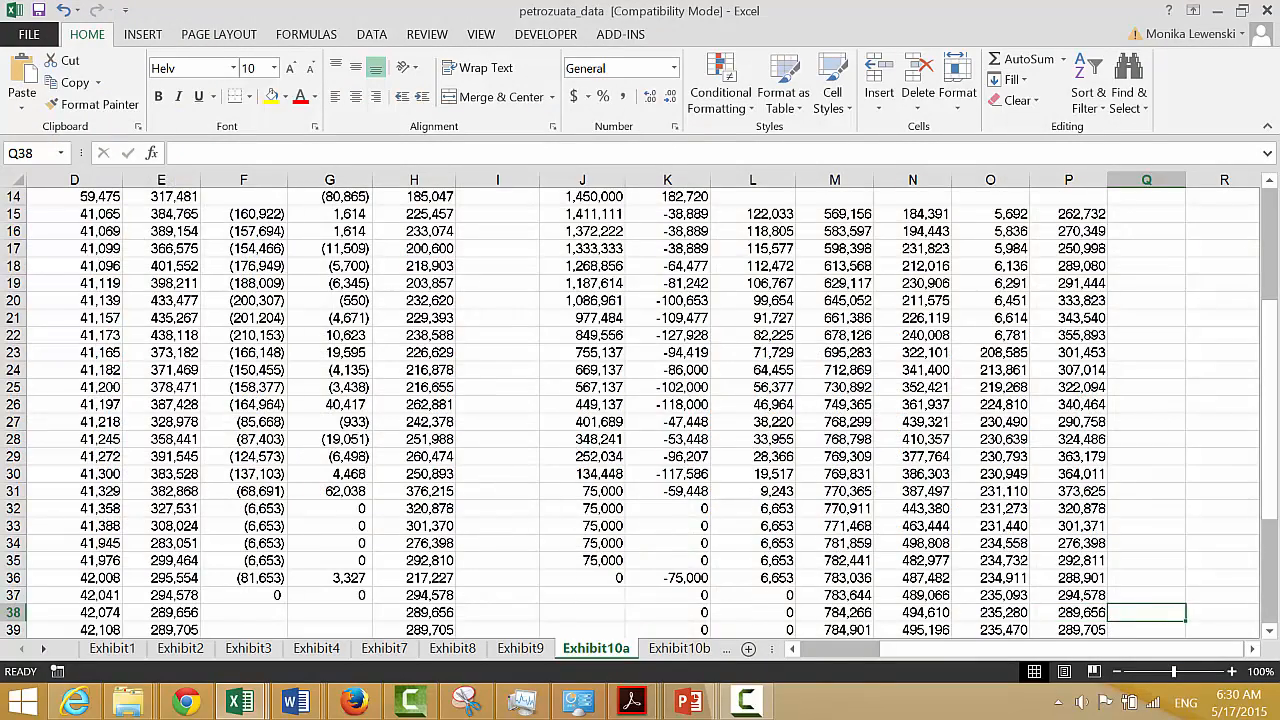
key(ctrl+Up)
key(Down)
key(Down)
key(Down)
key(Down)
key(Down)
key(Down)
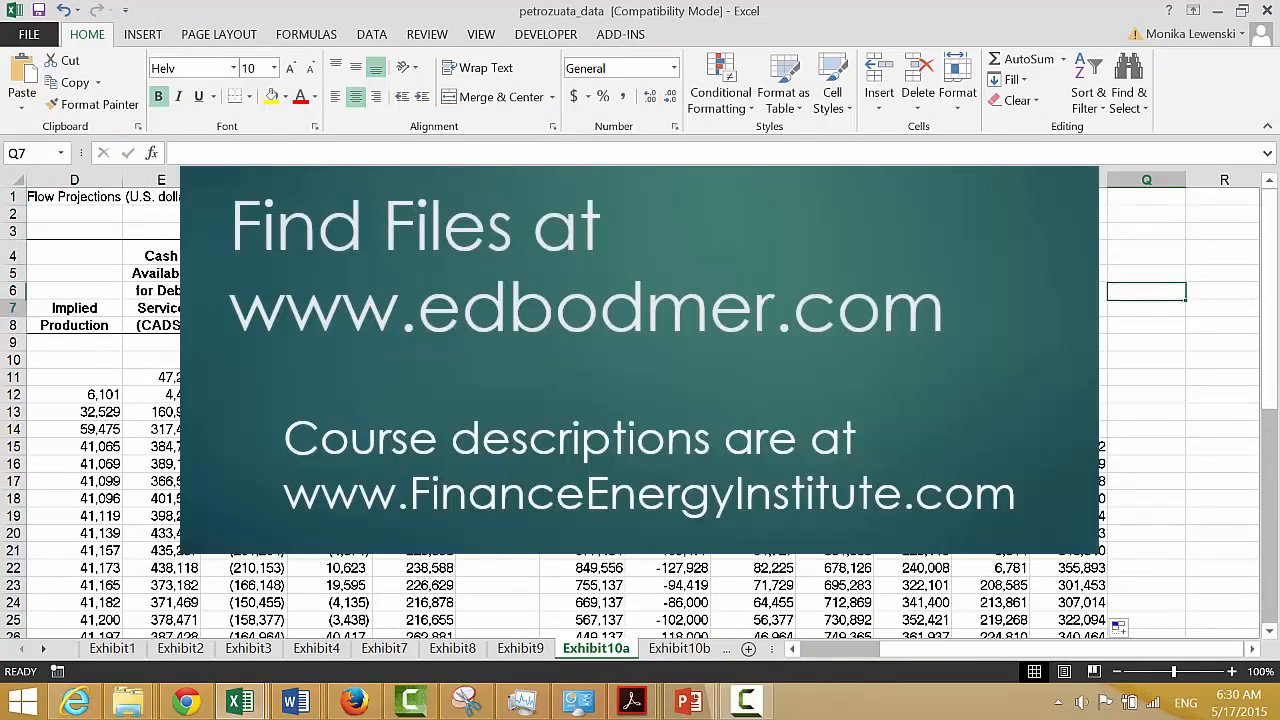
key(Down)
key(Down)
key(Down)
key(Down)
key(Down)
key(Down)
key(Down)
key(Down)
key(Left)
key(Right)
key(Up)
key(Up)
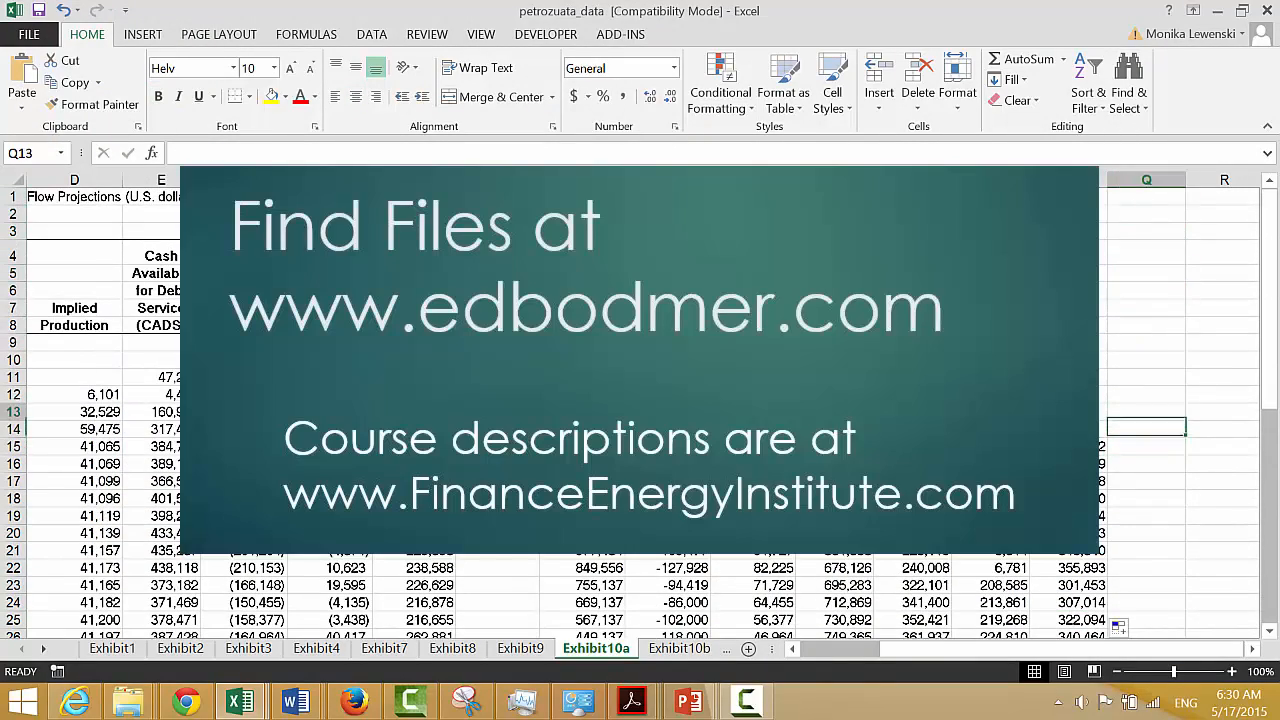
key(Up)
key(Up)
key(Up)
key(Up)
key(Up)
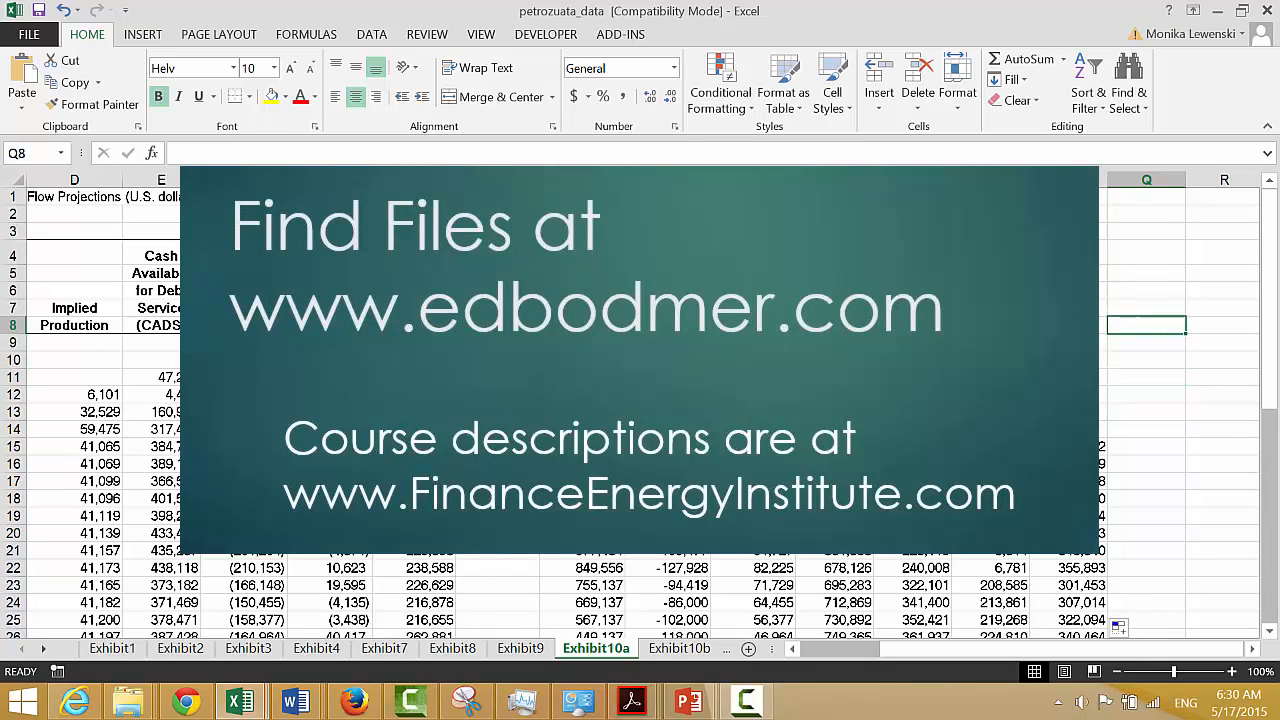
text(T)
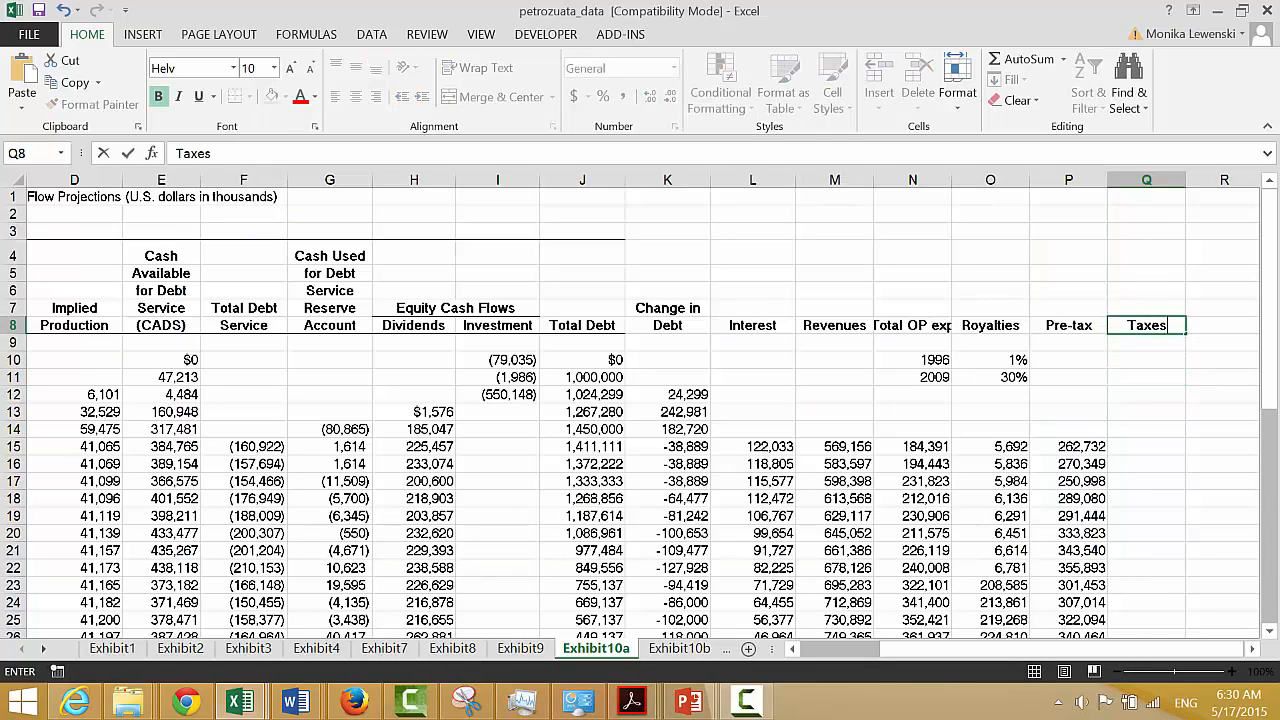
text(axes)
key(Down)
Step: Enter a tax rate of 35% in Q10 beneath the Taxes heading
key(Down)
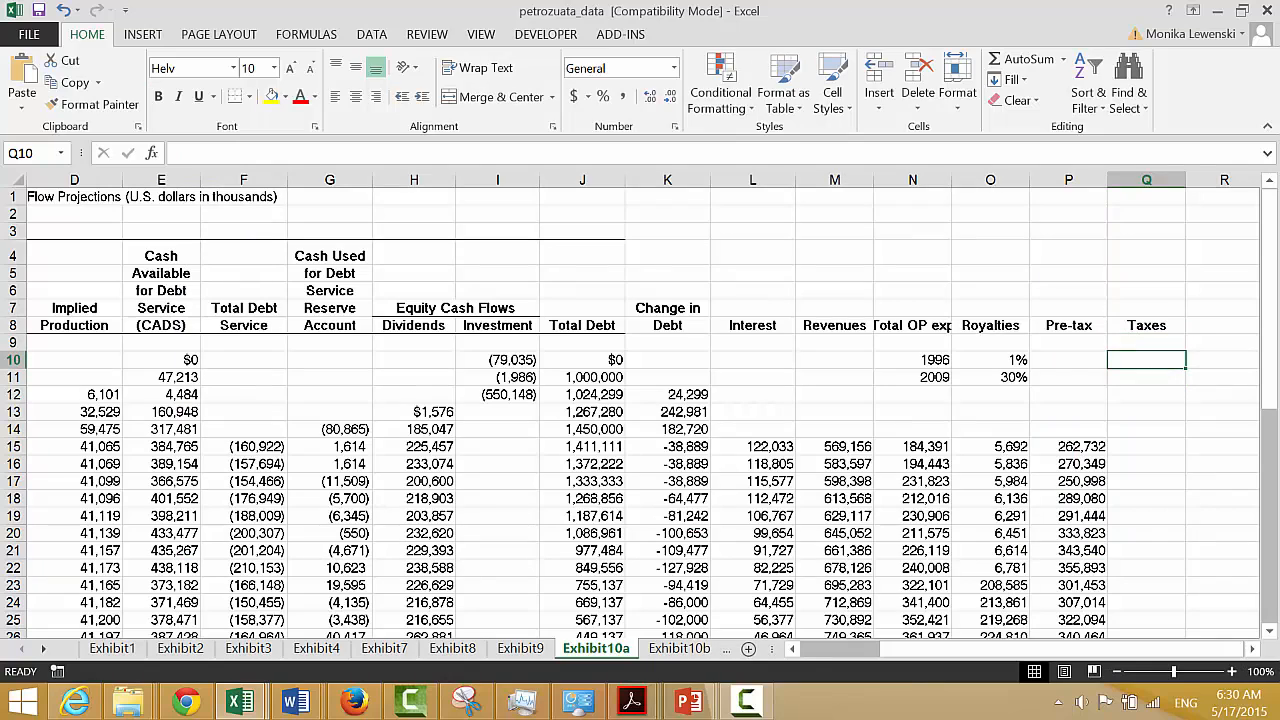
text(30%)
key(Return)
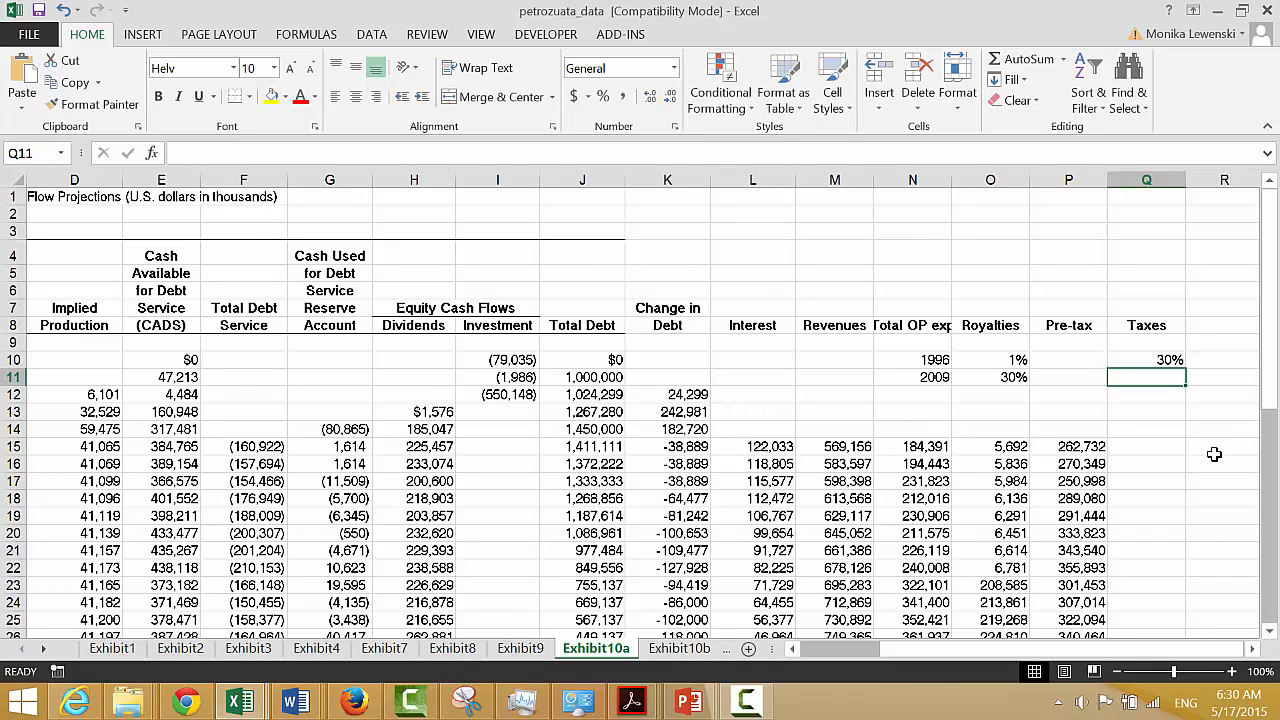
key(Up)
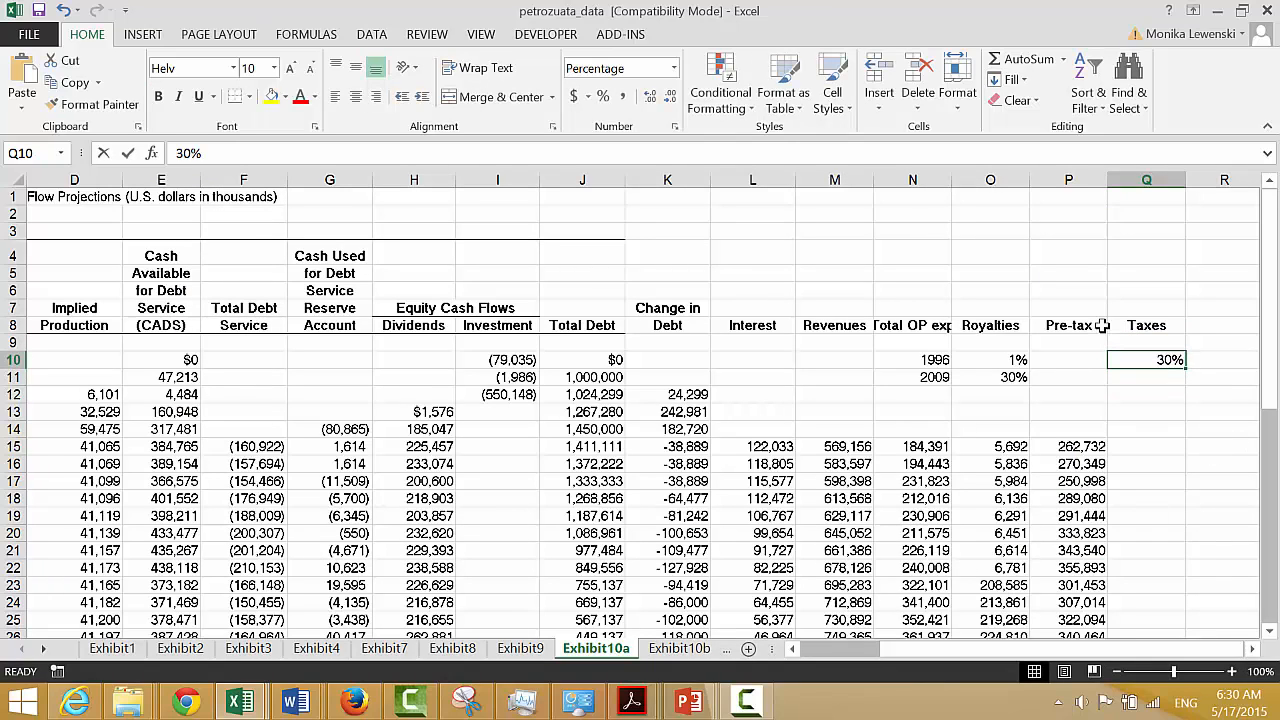
text(35)
key(Return)
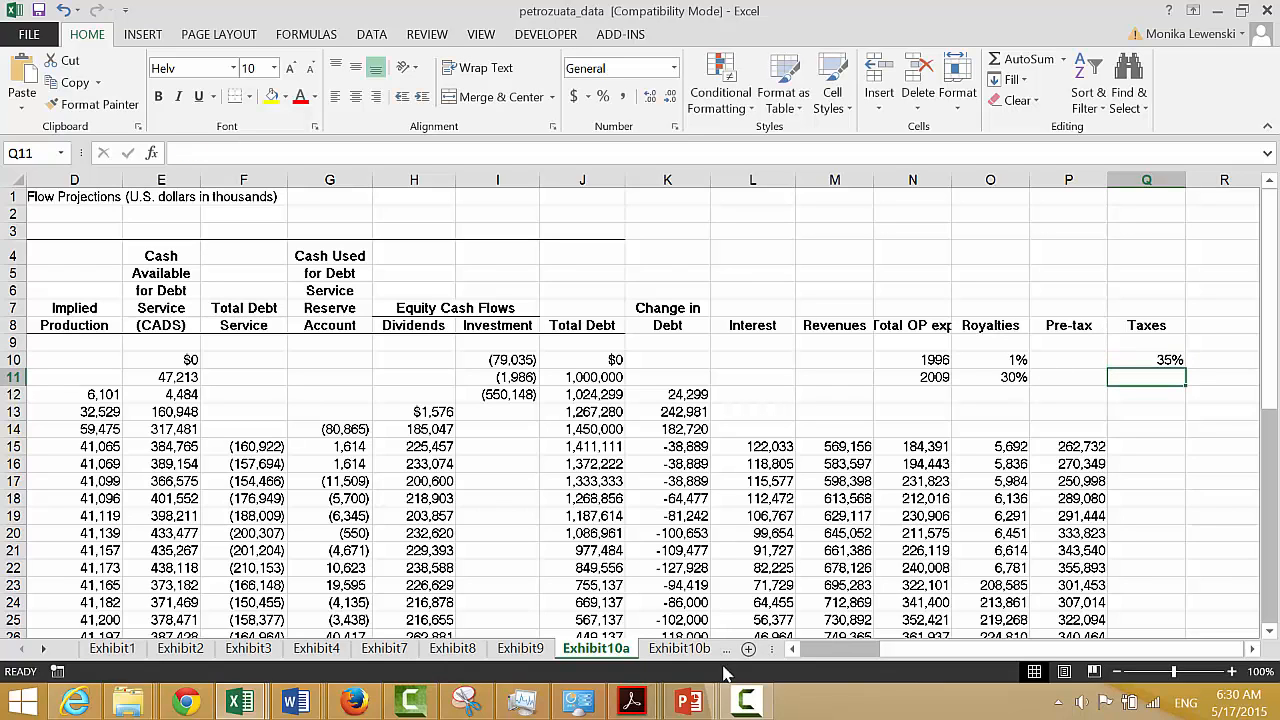
Step: Switch to the Part 1 - Case Studies document in Word and search pages 49 to 53 for Petrozuata's tax treatment
click(295, 703)
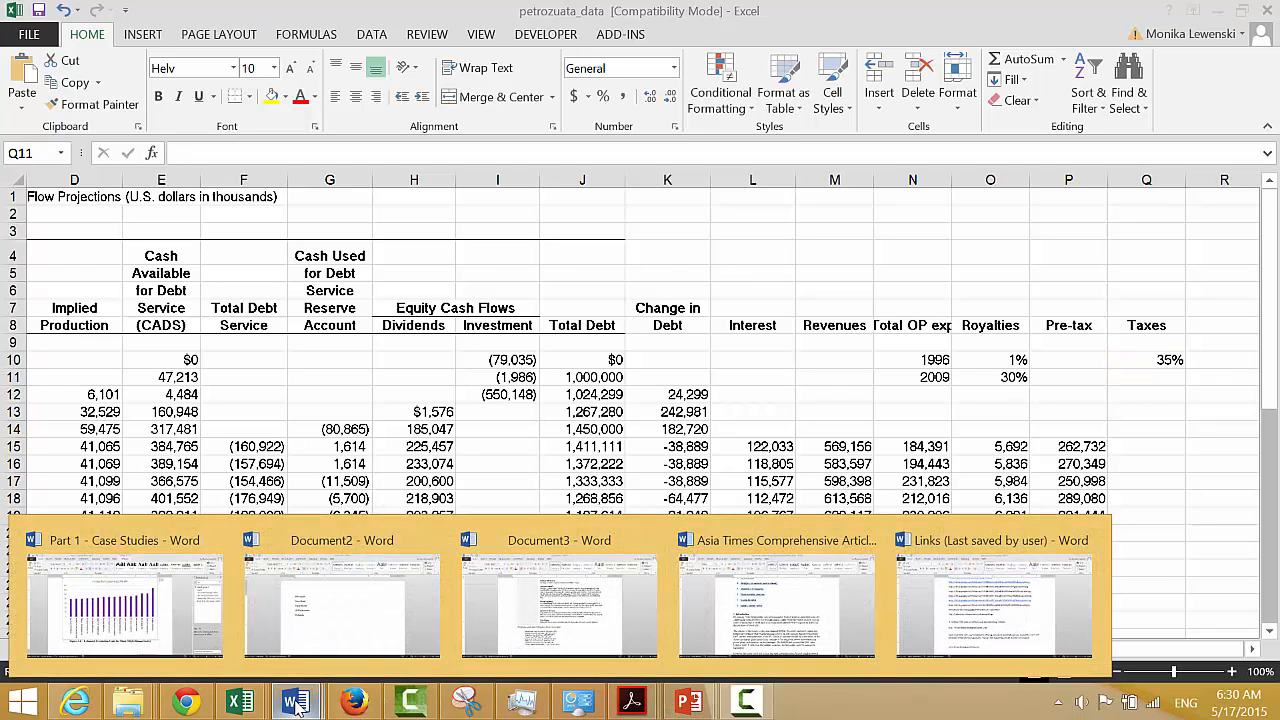
click(104, 628)
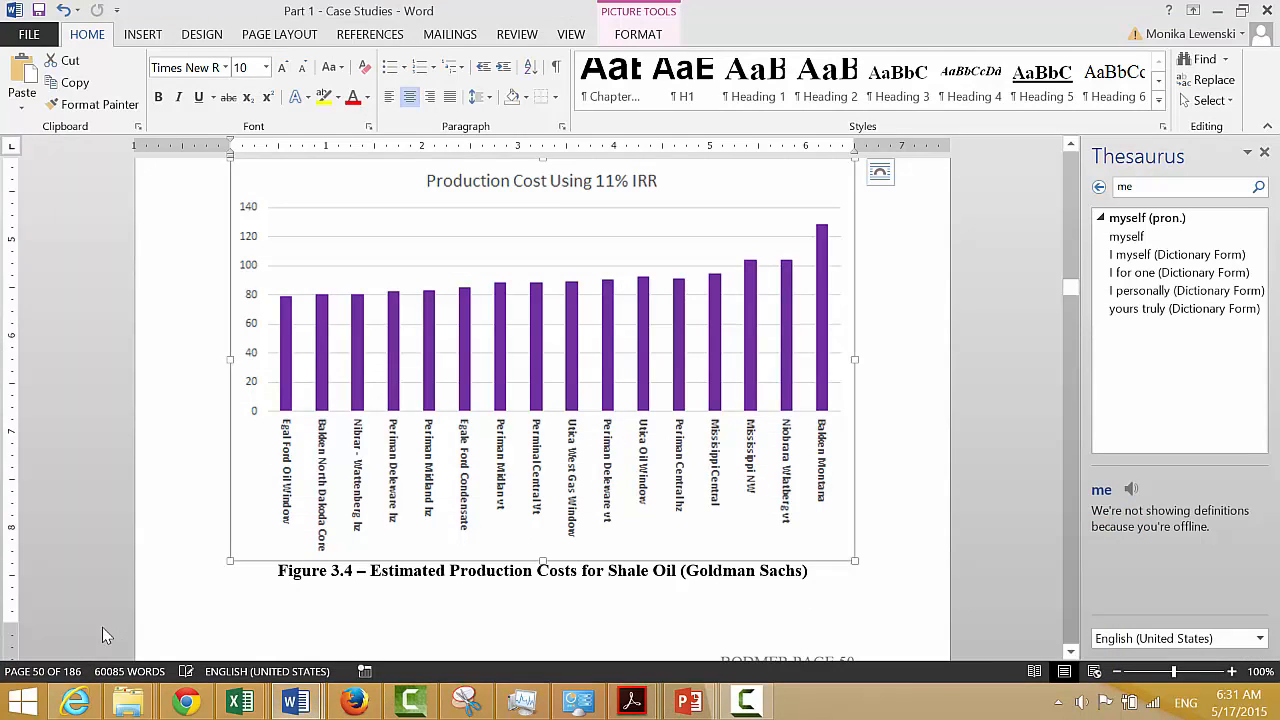
key(Page_Up)
key(Page_Up)
key(Page_Up)
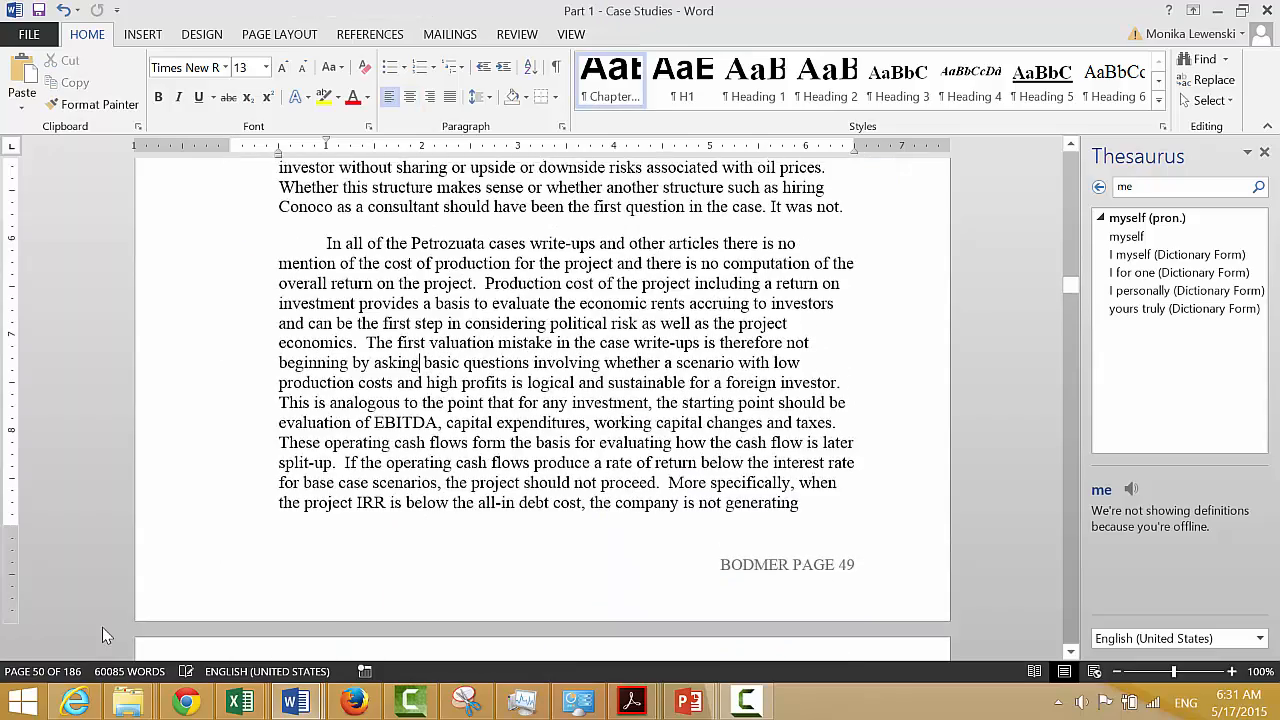
key(Page_Down)
key(Page_Down)
key(Page_Up)
key(Page_Up)
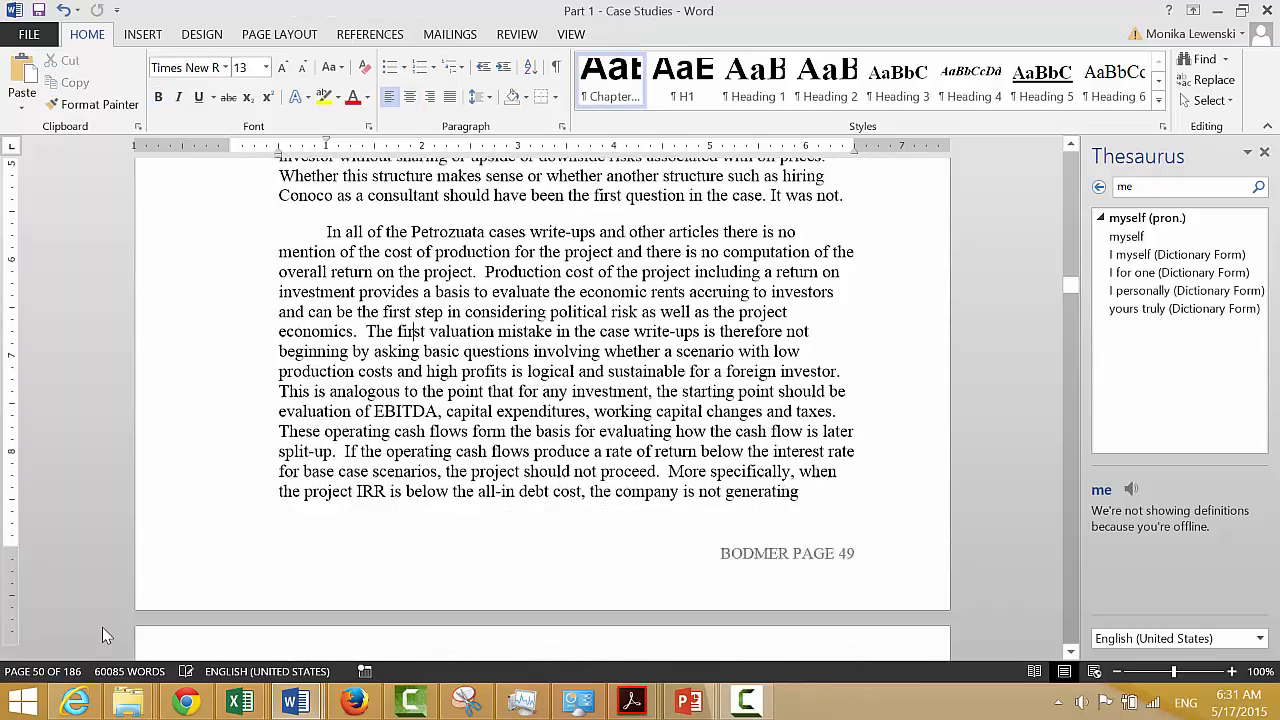
key(Page_Down)
key(Page_Down)
key(Page_Down)
key(Page_Down)
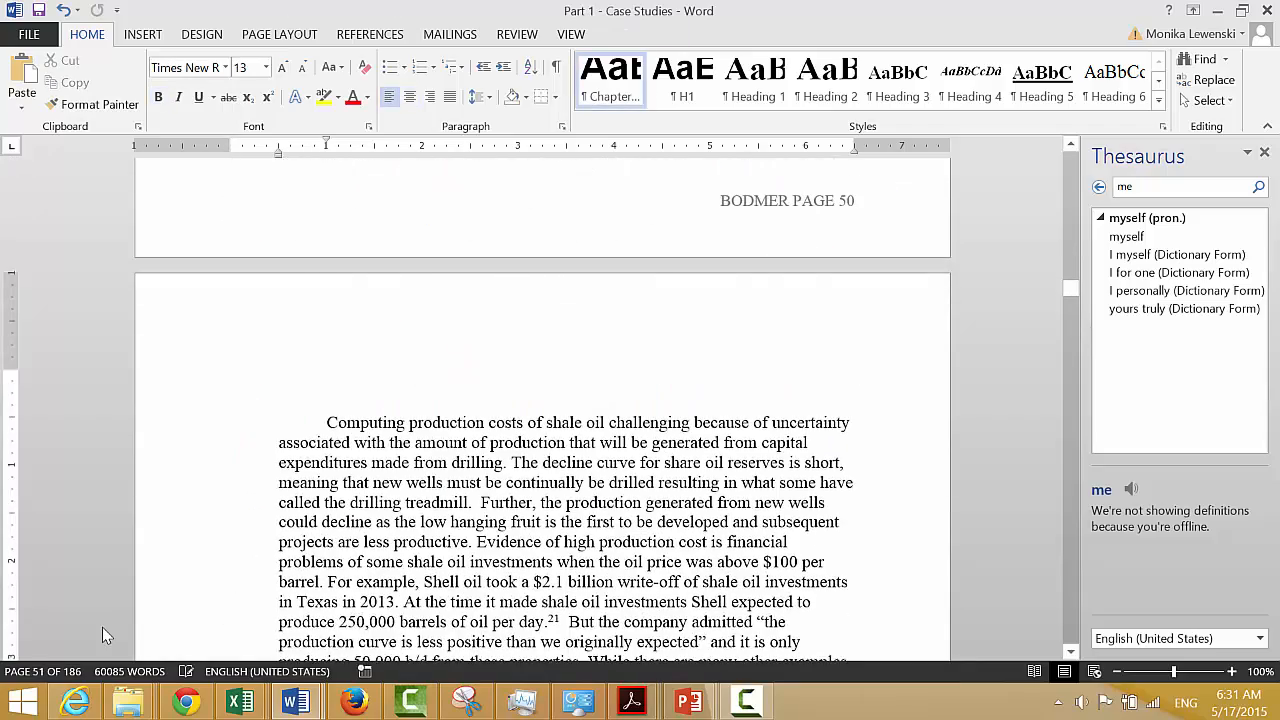
key(Page_Down)
key(Page_Down)
key(Page_Down)
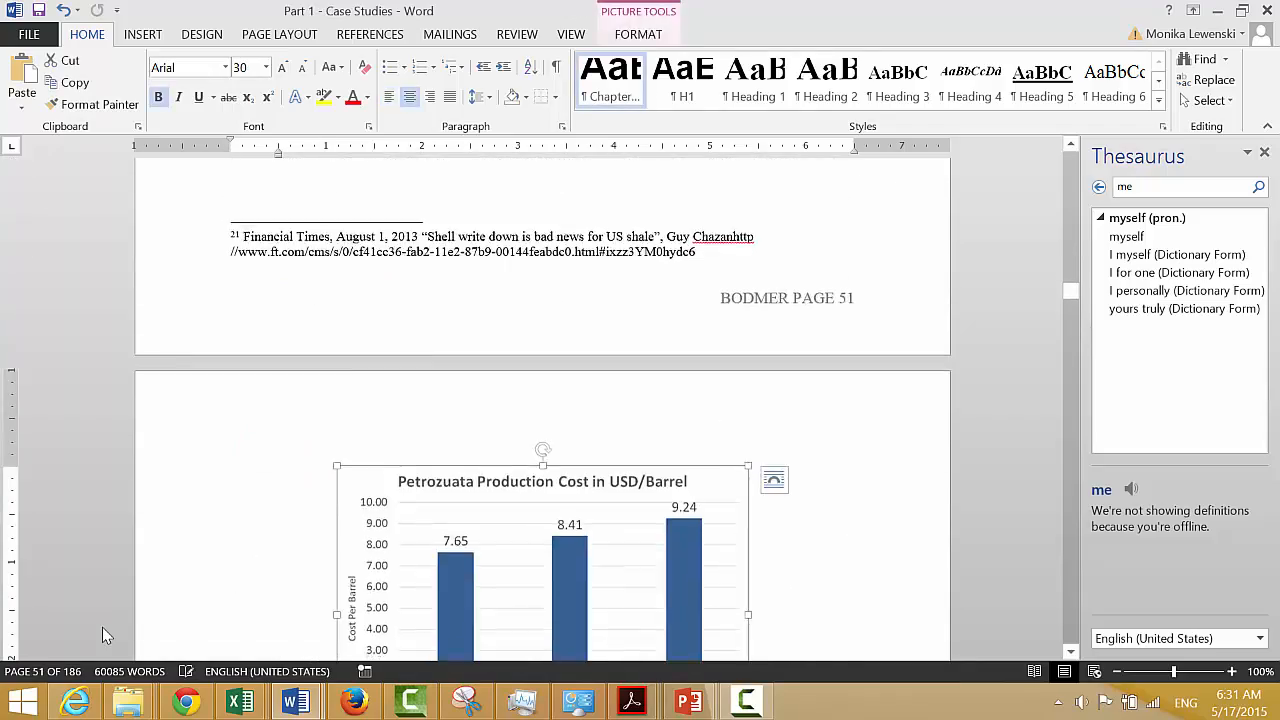
key(Page_Down)
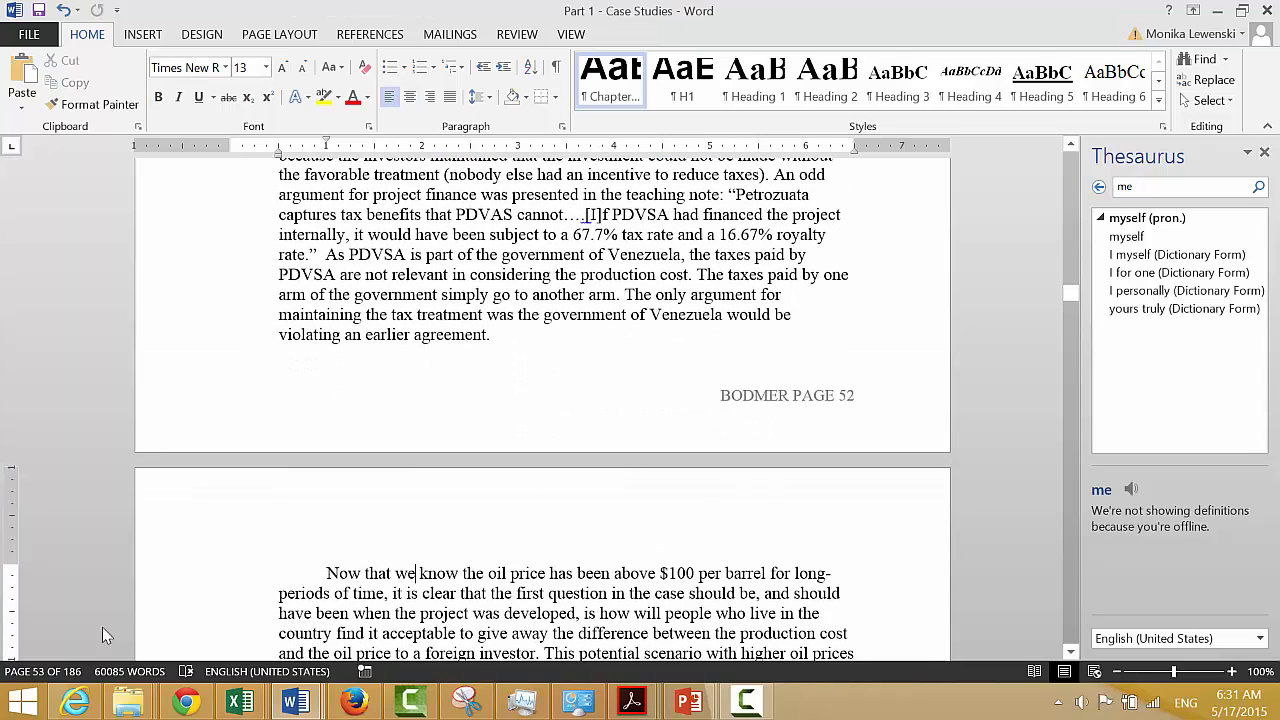
Step: Examine the page 52 paragraph on Petrozuata's tax breaks and the tax and royalty rates for PDVSA
key(Up)
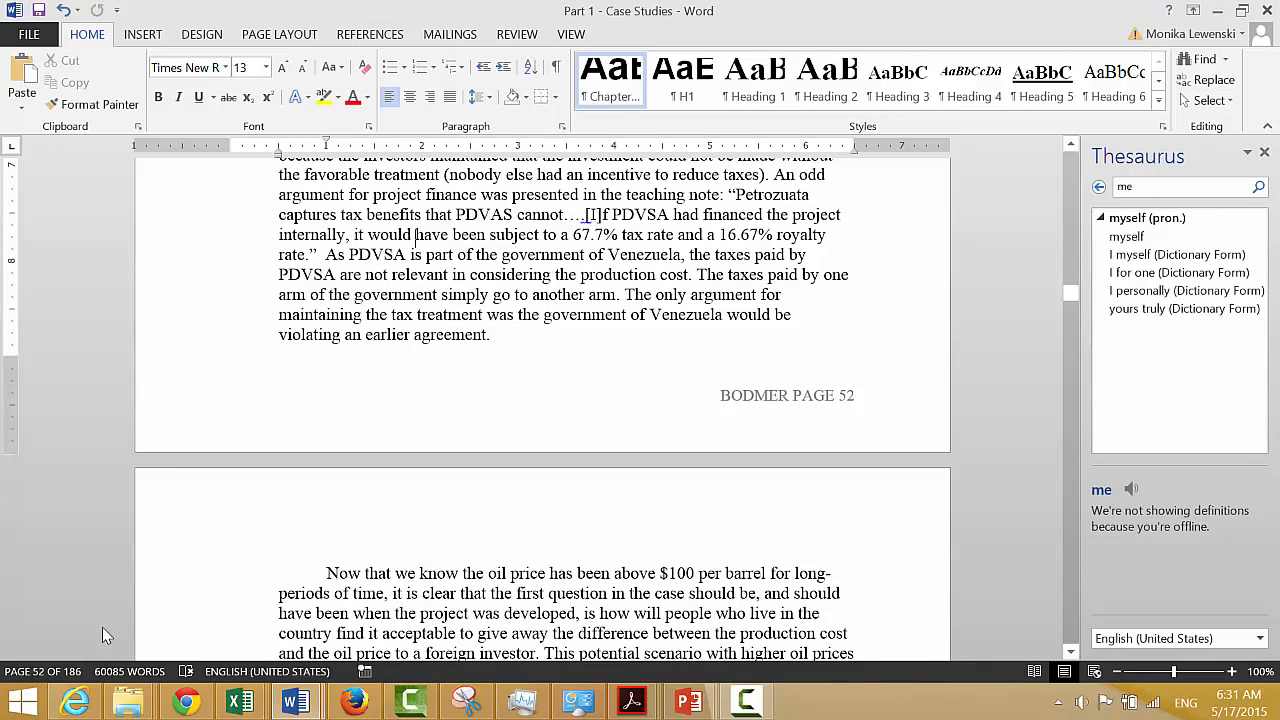
key(Up)
key(Up)
key(Up)
key(Up)
key(Up)
key(Up)
key(Up)
key(Up)
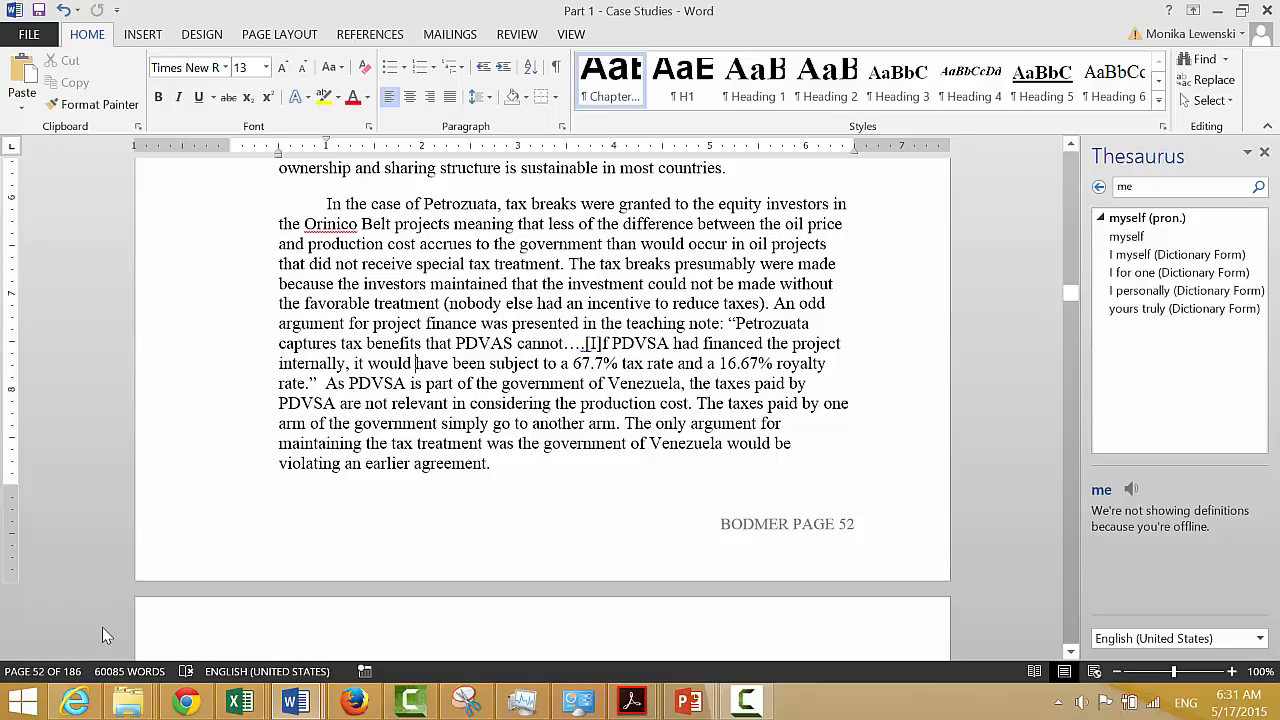
Step: Look back from the tax break discussion on page 52 to the project finance definitions on page 45
key(Page_Up)
key(Page_Up)
key(Page_Up)
key(Page_Up)
key(Page_Up)
key(Page_Up)
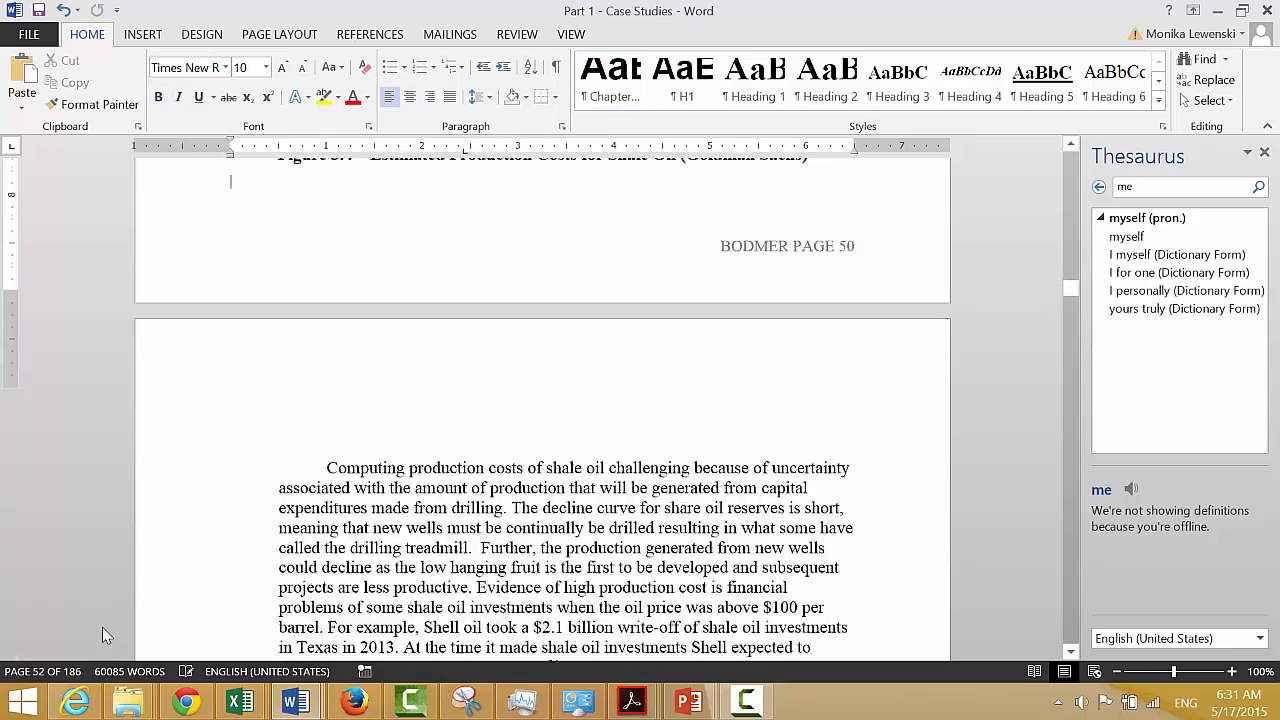
key(Page_Up)
key(Page_Up)
key(Page_Up)
key(Page_Up)
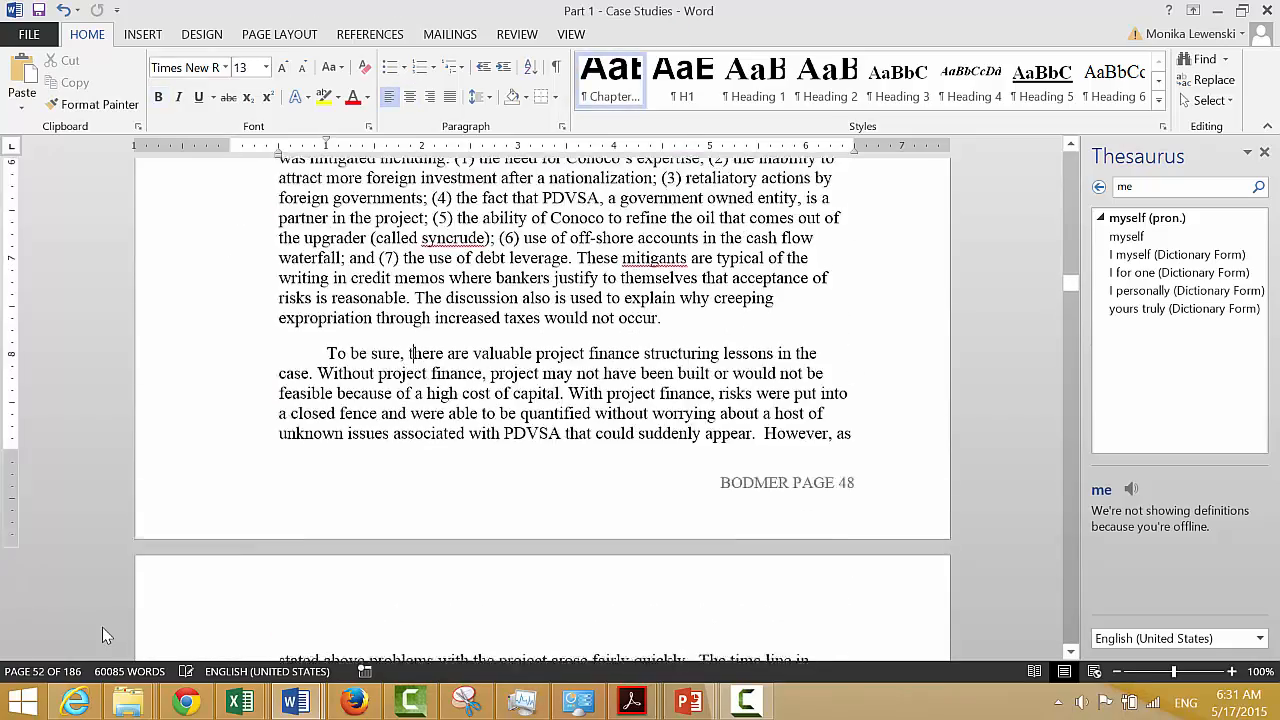
key(Page_Up)
key(Page_Up)
key(Page_Up)
key(Page_Up)
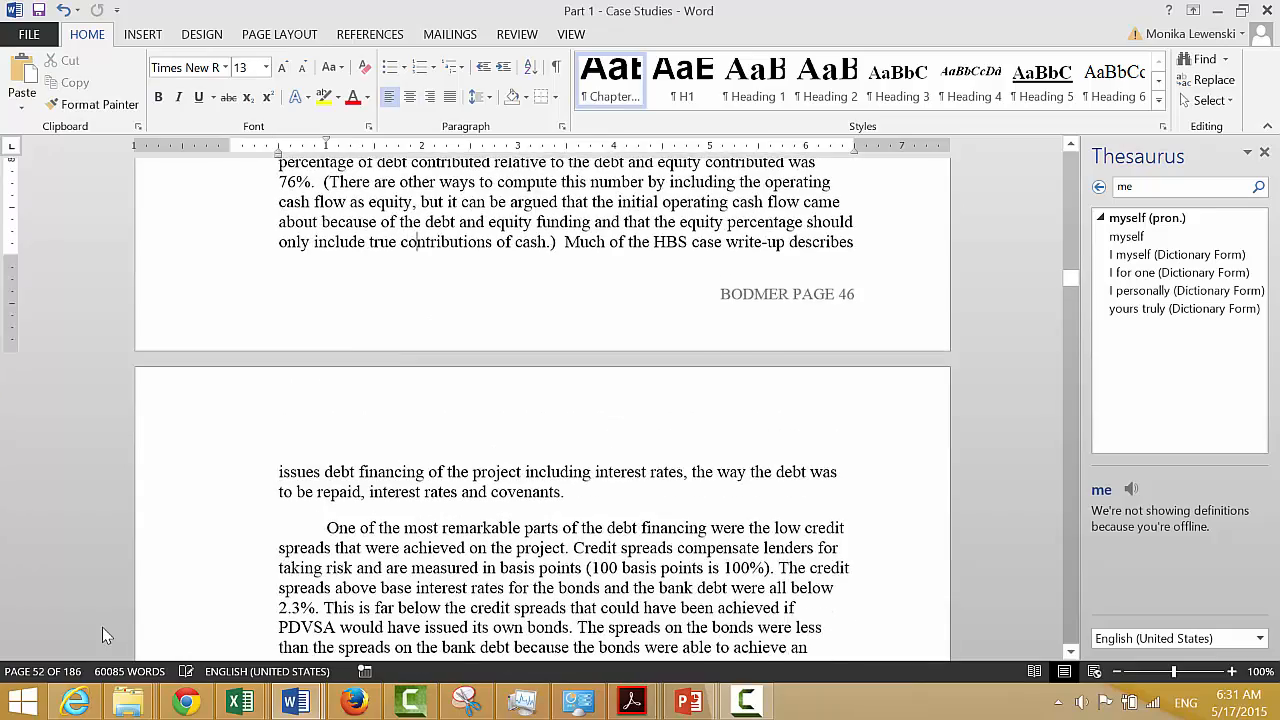
key(Page_Up)
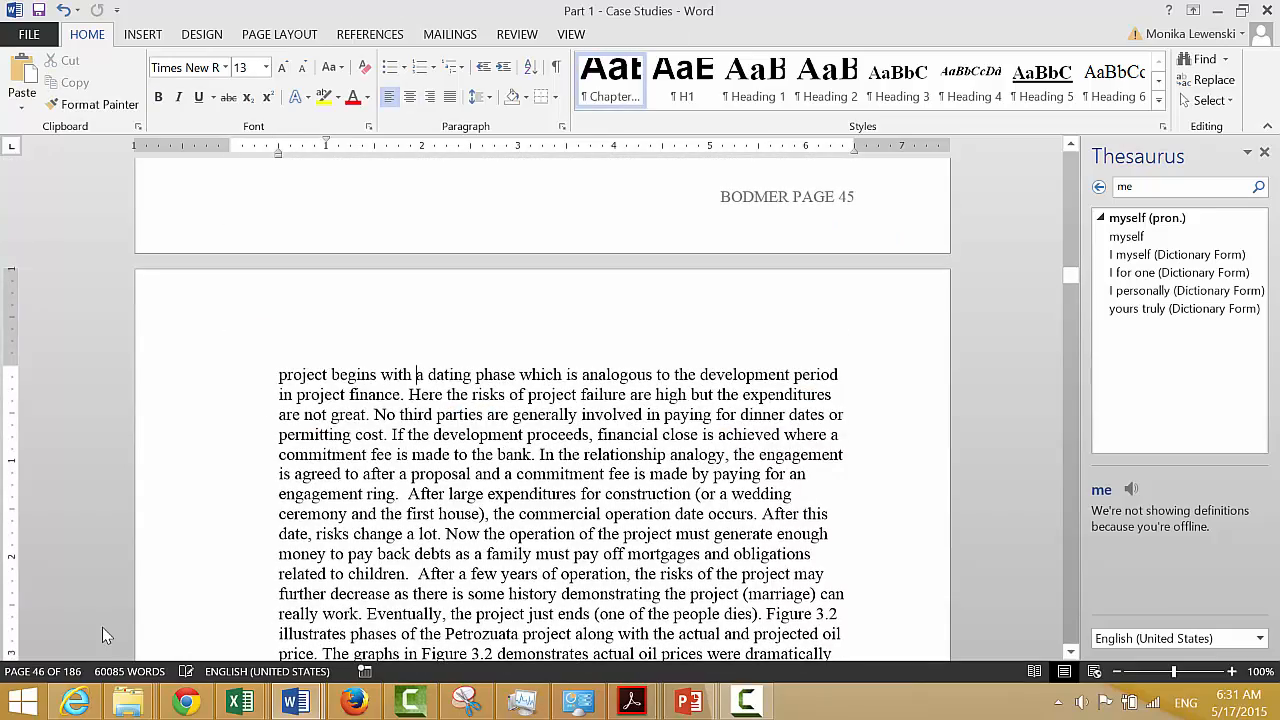
key(Page_Up)
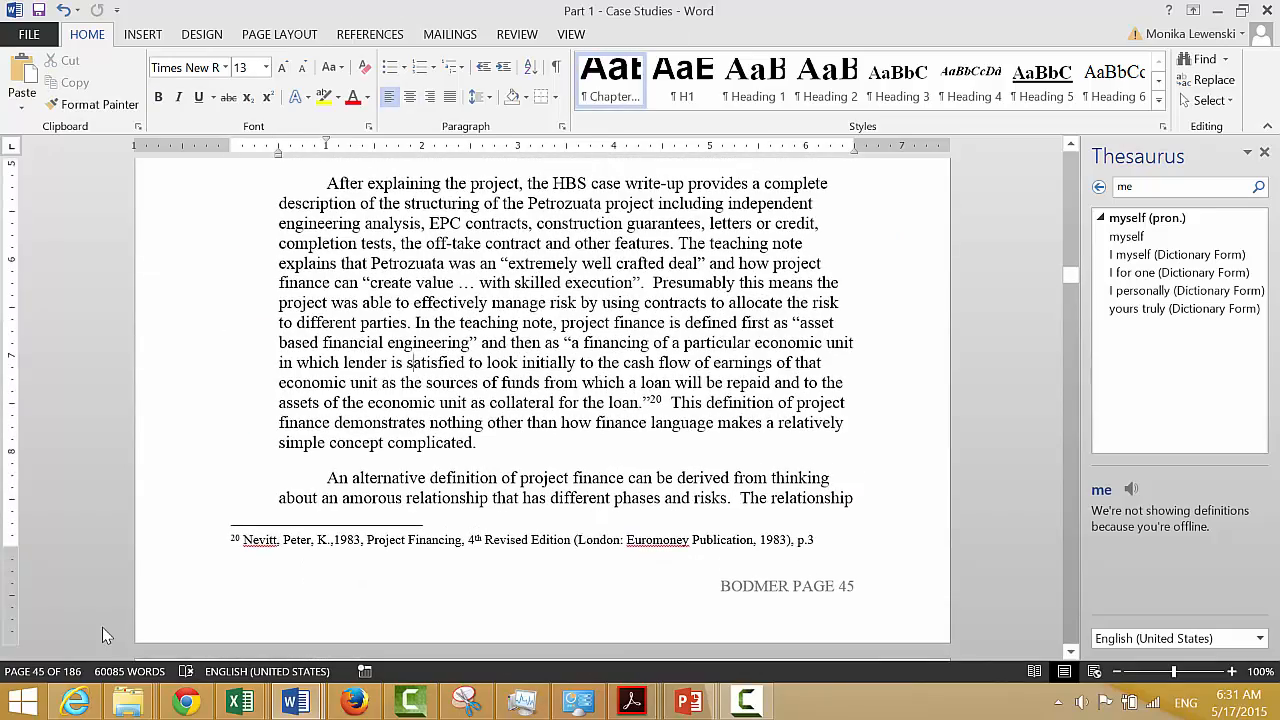
key(Page_Up)
Step: Look forward through the Figure 3.3 cash flow and debt service chart and the risk discussion to the Valuation Flaw 1 section
key(Page_Down)
key(Page_Down)
key(Page_Down)
key(Page_Down)
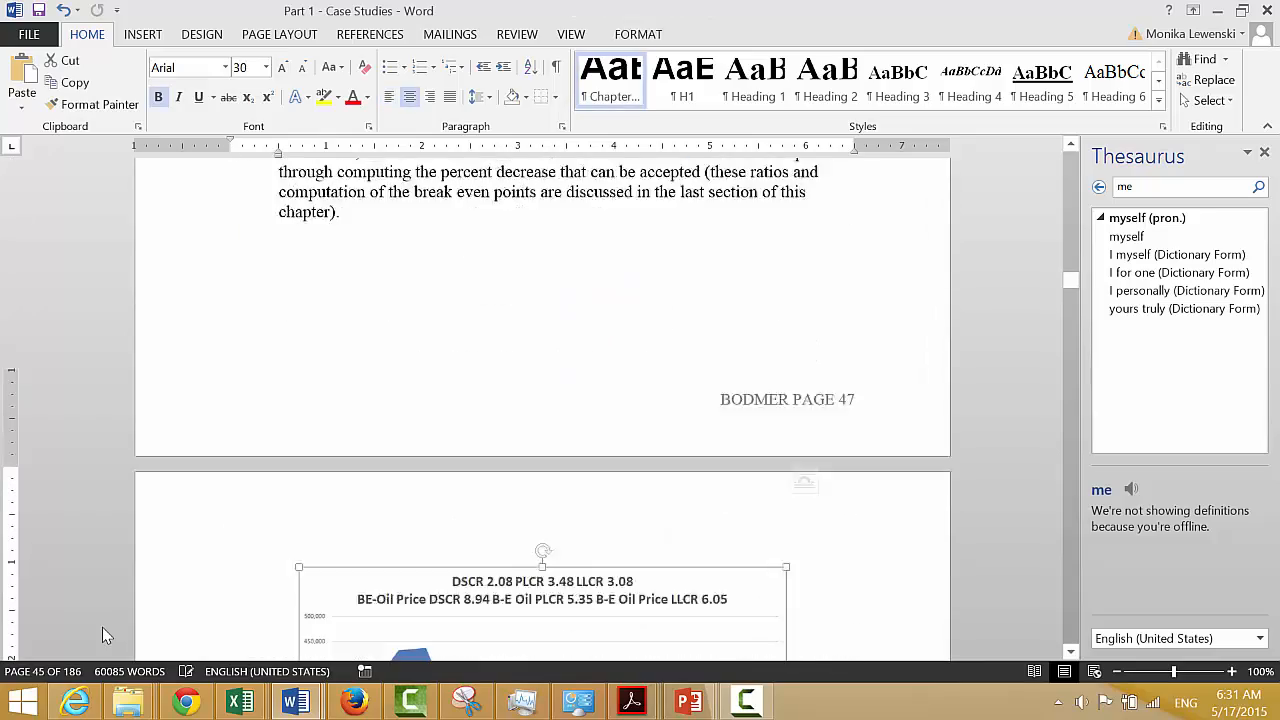
key(Page_Down)
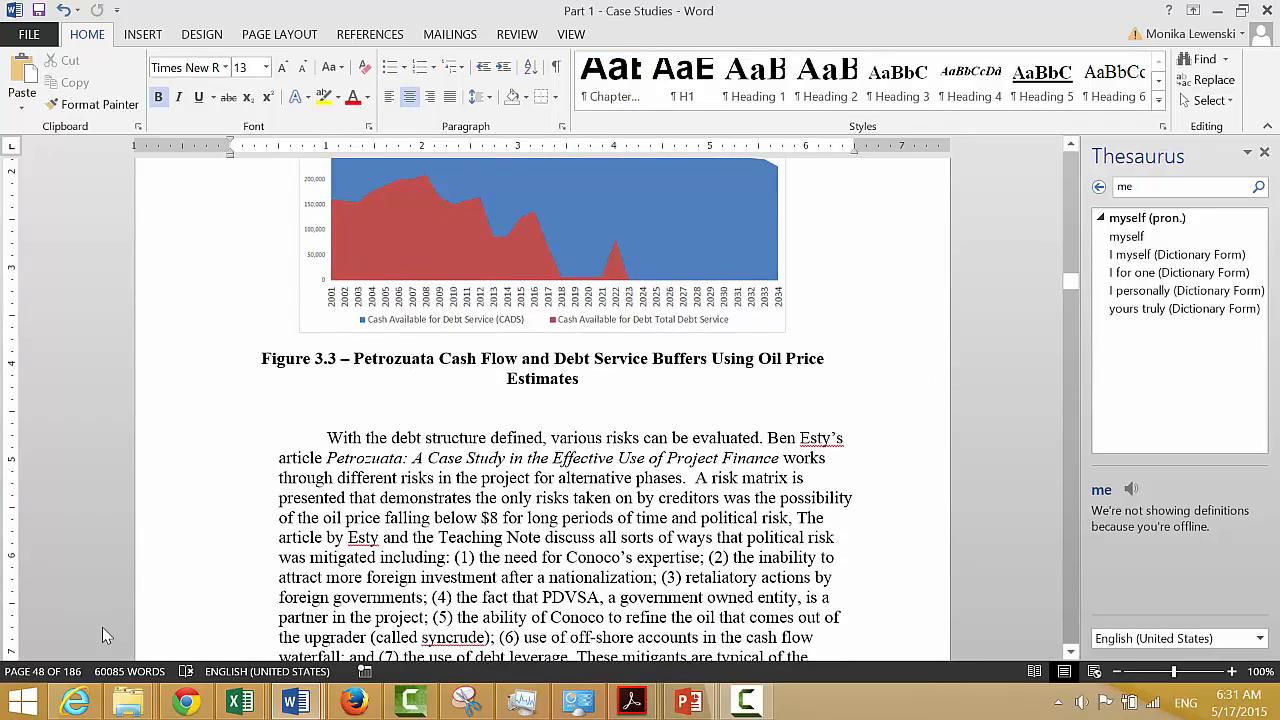
key(Page_Down)
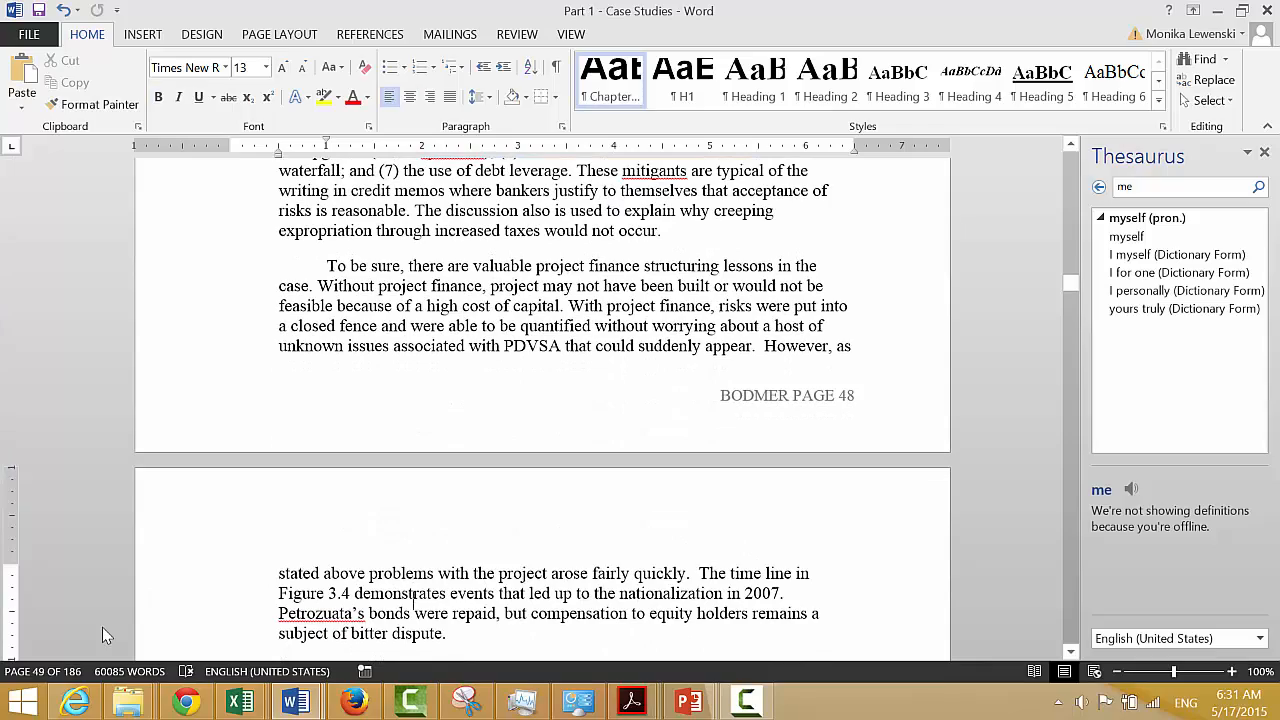
key(Page_Down)
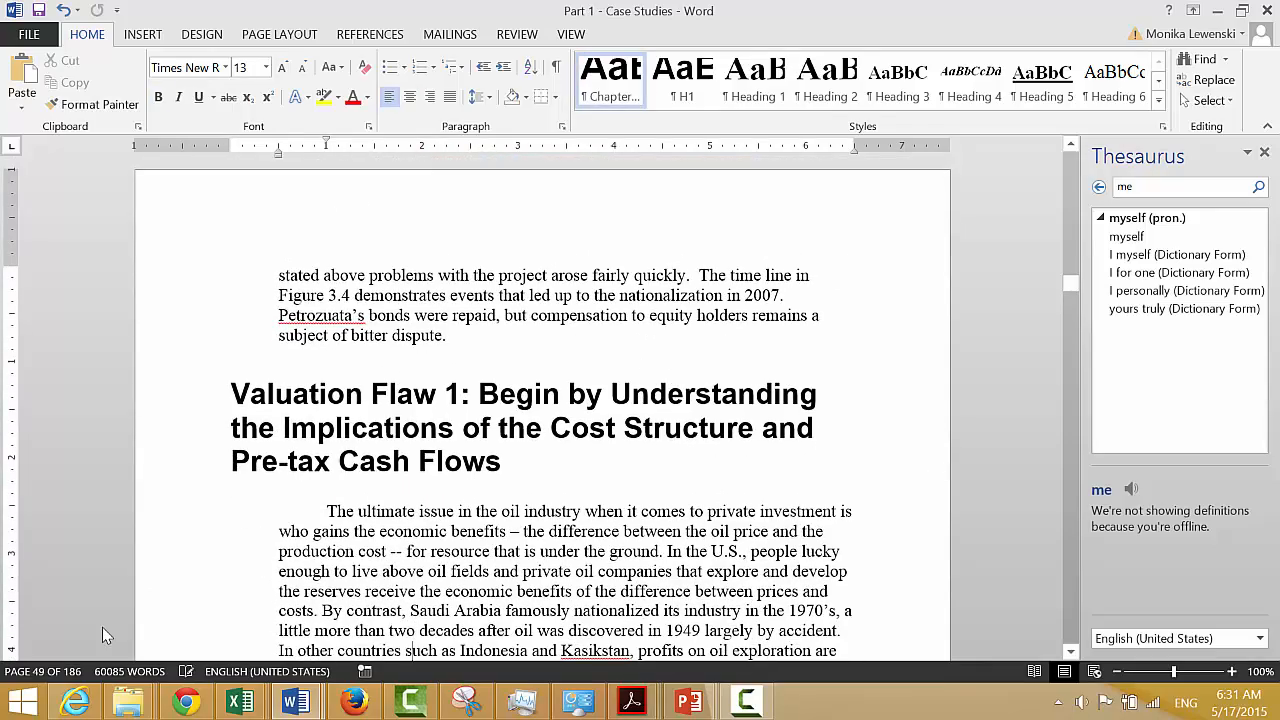
Step: Look back from the Valuation Flaw 1 section through the risk and financing discussion to the project finance definition on page 45
key(Page_Up)
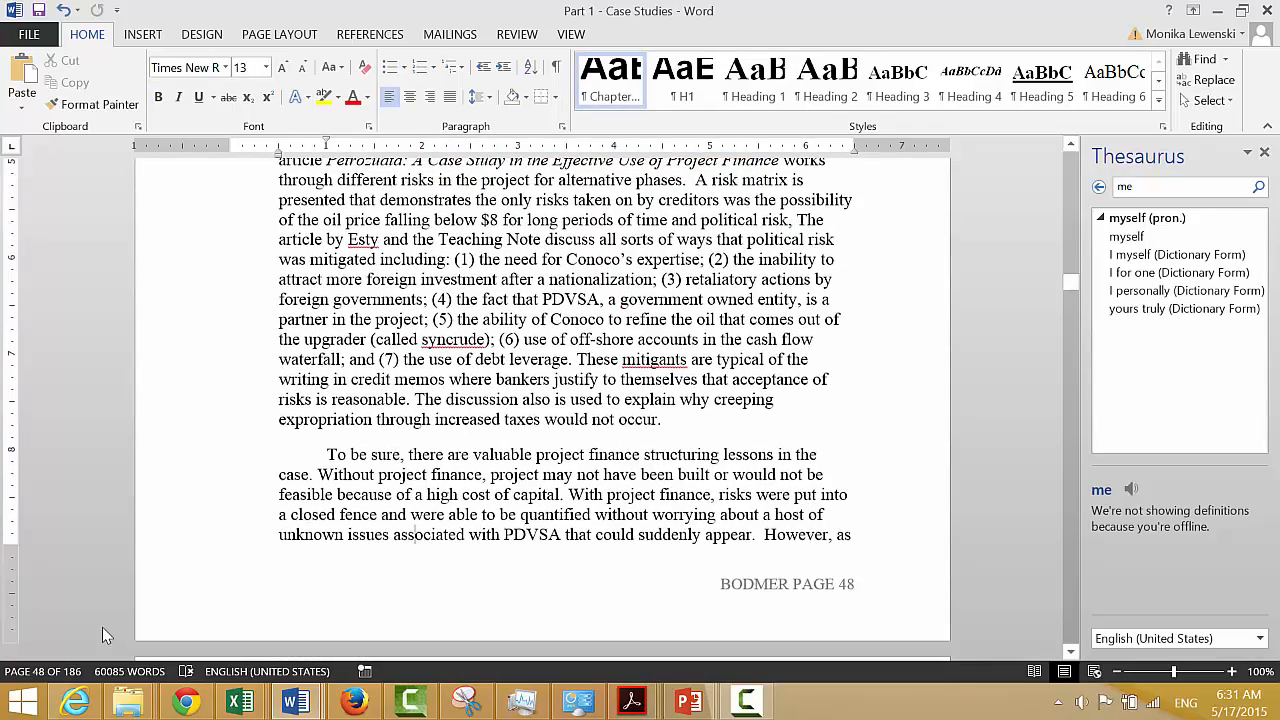
key(Page_Up)
key(Page_Up)
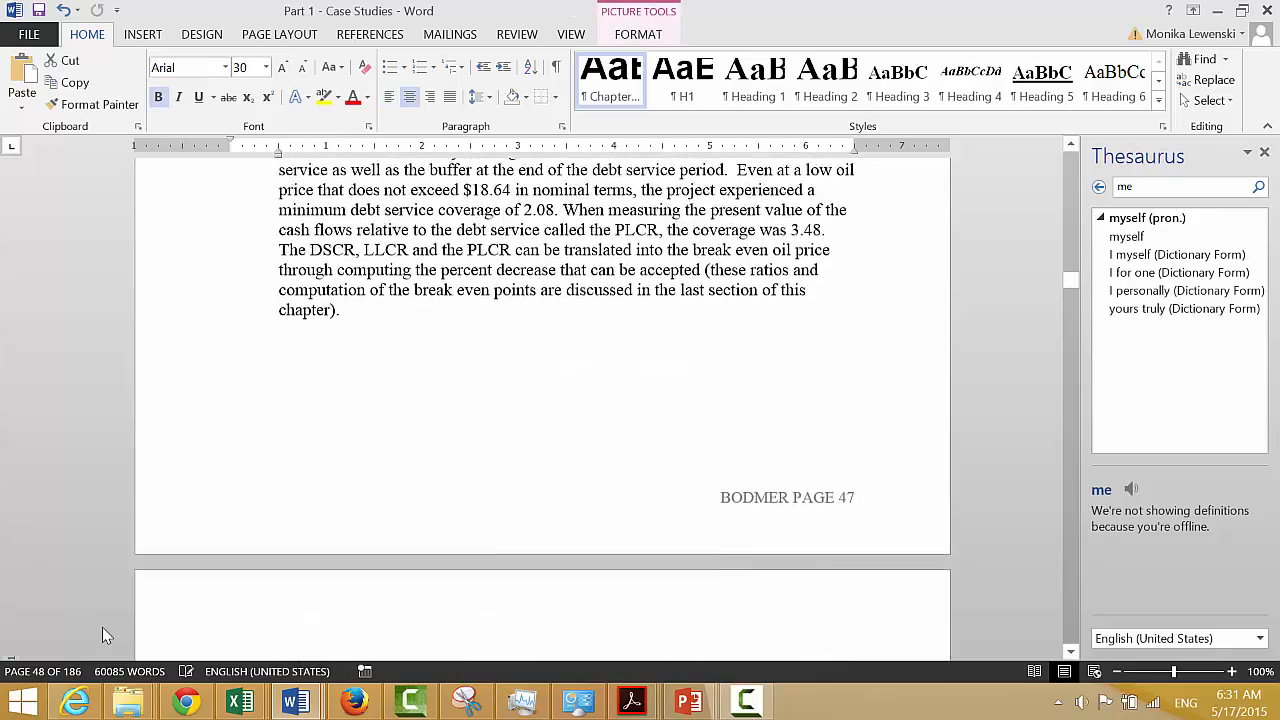
key(Page_Up)
key(Up)
key(Up)
key(Up)
key(Up)
key(Up)
key(Up)
key(Up)
key(Up)
key(Up)
key(Up)
key(Up)
key(Up)
key(Up)
key(Up)
key(Up)
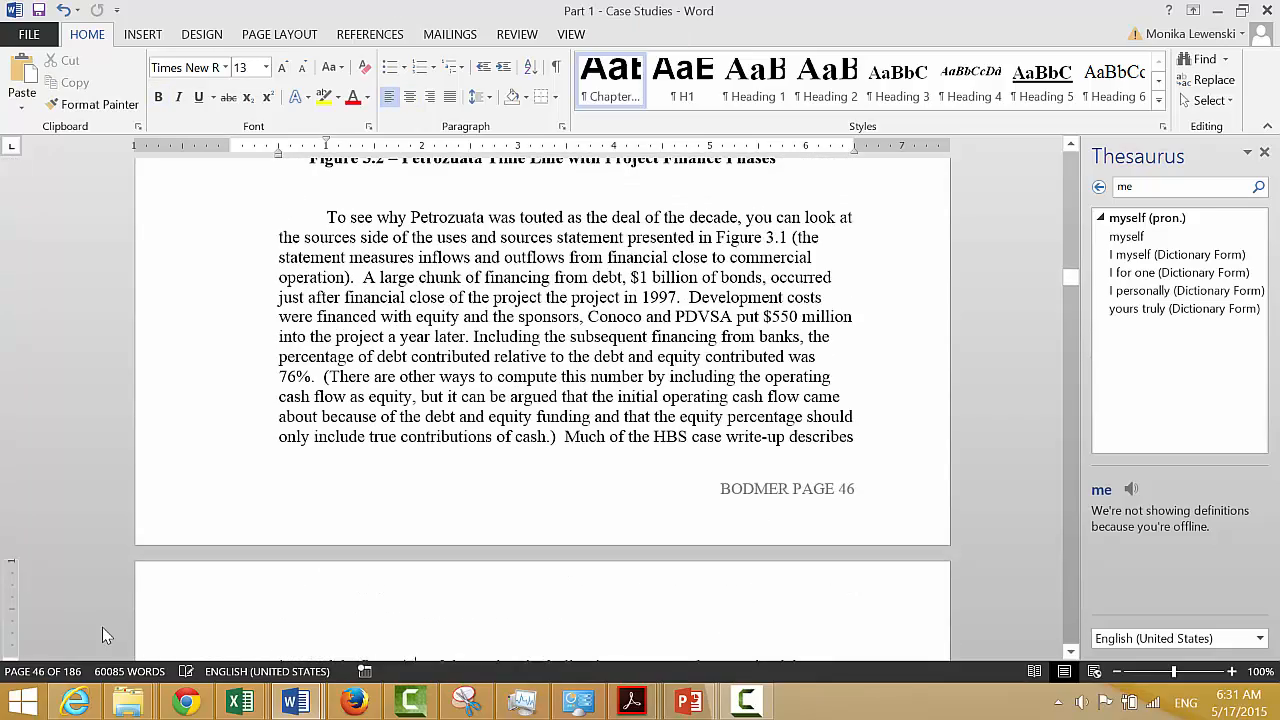
key(Up)
key(Up)
key(Up)
key(Up)
key(Up)
key(Up)
key(Up)
key(Up)
key(Up)
key(Up)
key(Up)
key(Up)
key(Up)
key(Up)
key(Up)
key(Up)
key(Up)
key(Up)
key(Up)
key(Up)
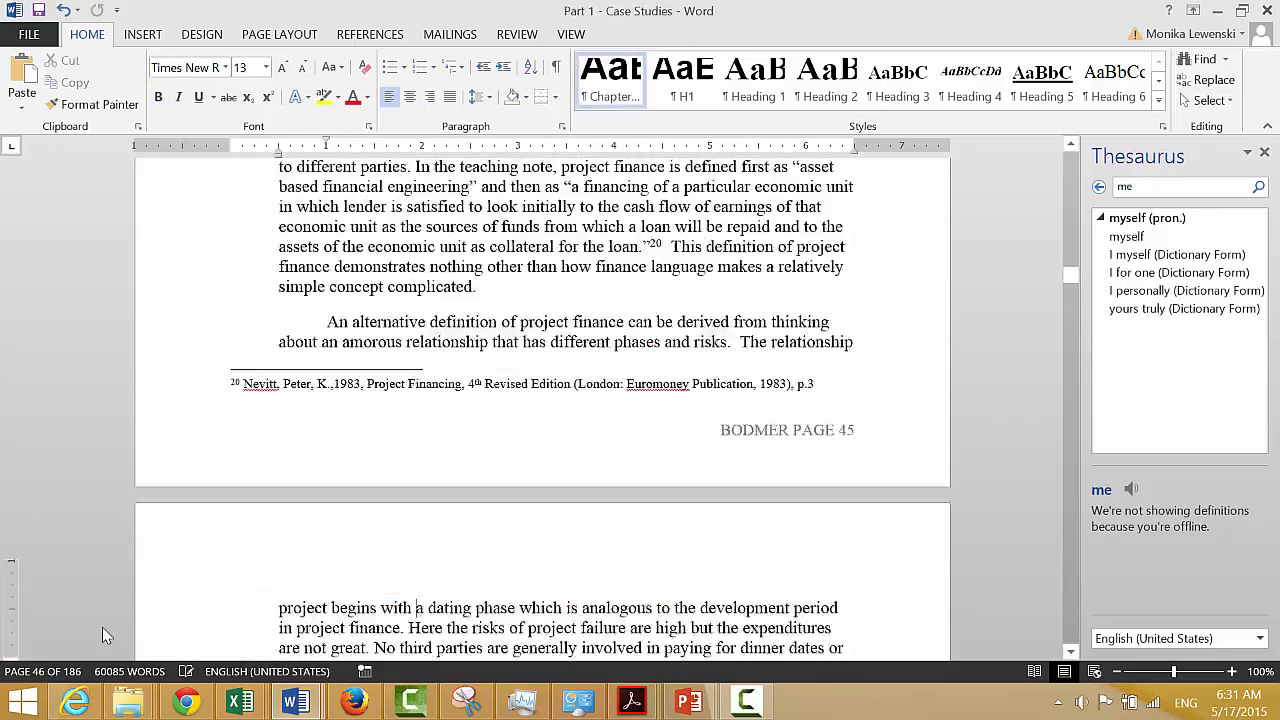
Step: Look further back to page 44 and examine the paragraph on the Orinoco Belt projects' royalty and income tax breaks
key(Up)
key(Up)
key(Up)
key(Up)
key(Up)
key(Up)
key(Up)
key(Up)
key(Up)
key(Up)
key(Up)
key(Up)
key(Up)
key(Up)
key(Up)
key(Up)
key(Up)
key(Up)
key(Up)
key(Up)
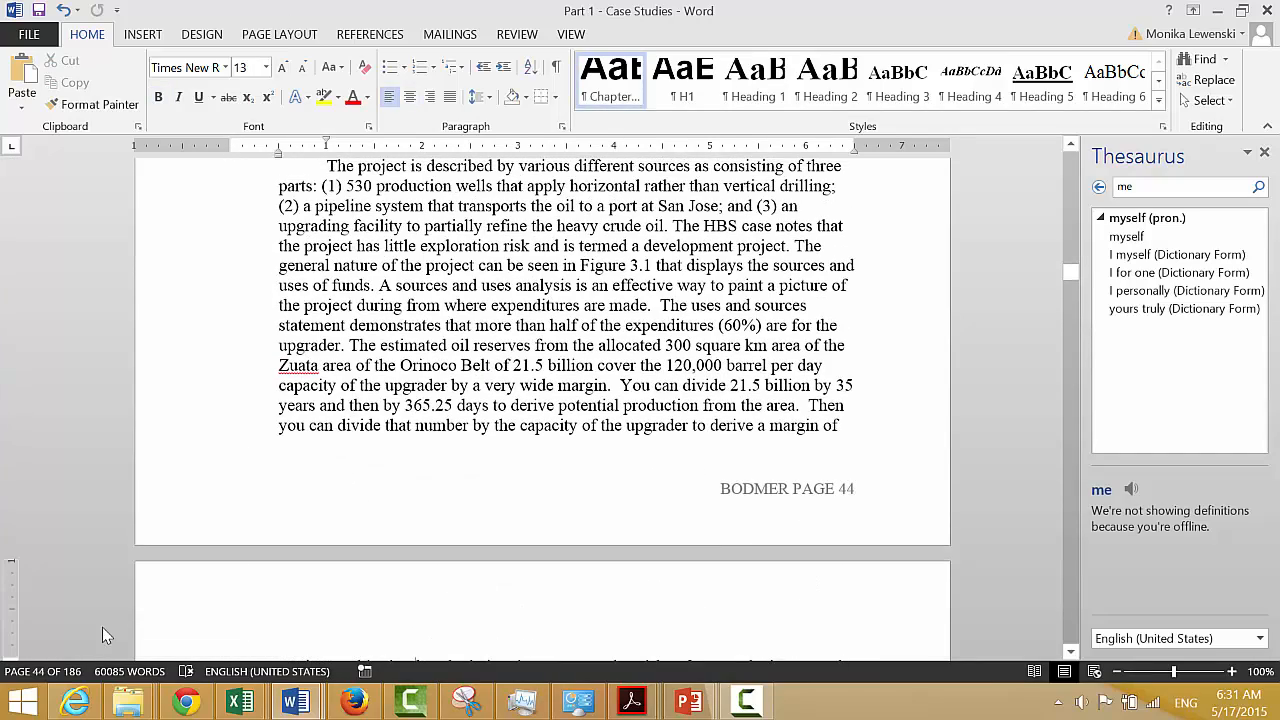
key(Up)
key(Up)
key(Up)
key(Up)
key(Up)
key(Up)
key(Up)
key(Up)
key(Up)
key(Up)
key(Up)
key(Up)
key(Up)
key(Up)
key(Up)
key(Up)
key(Up)
key(Up)
key(Up)
key(Up)
key(Up)
key(Up)
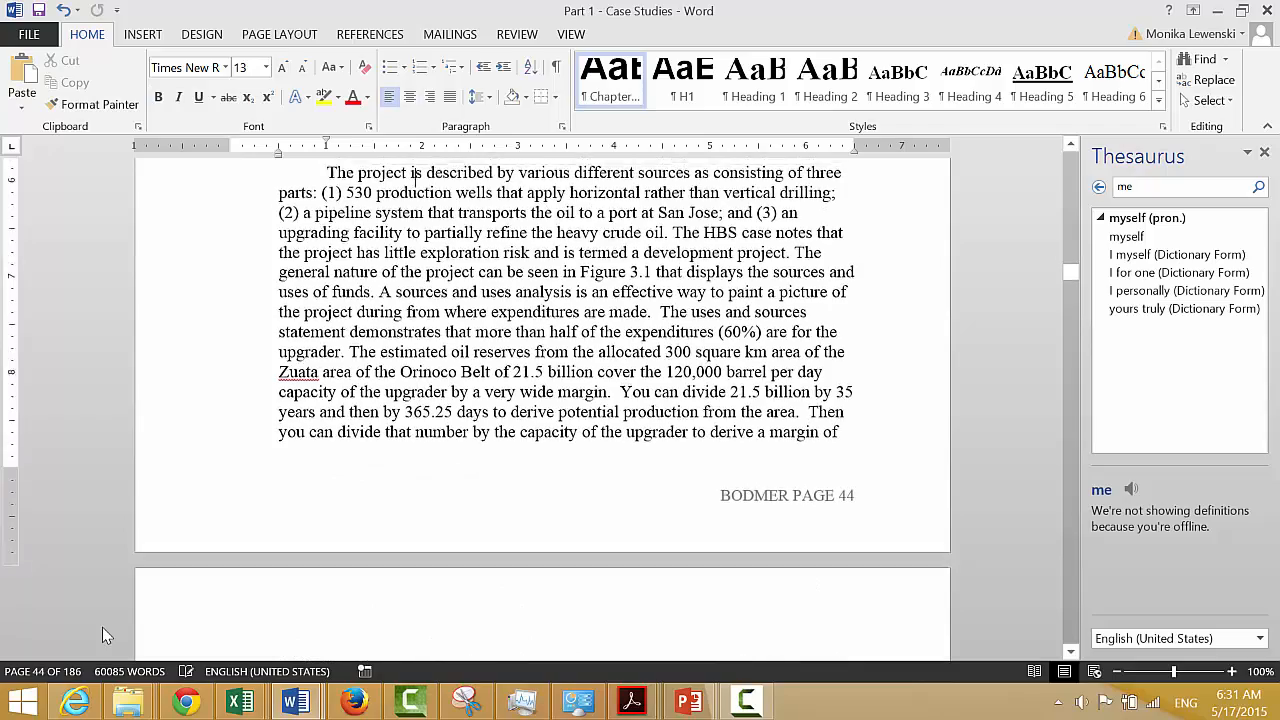
key(Up)
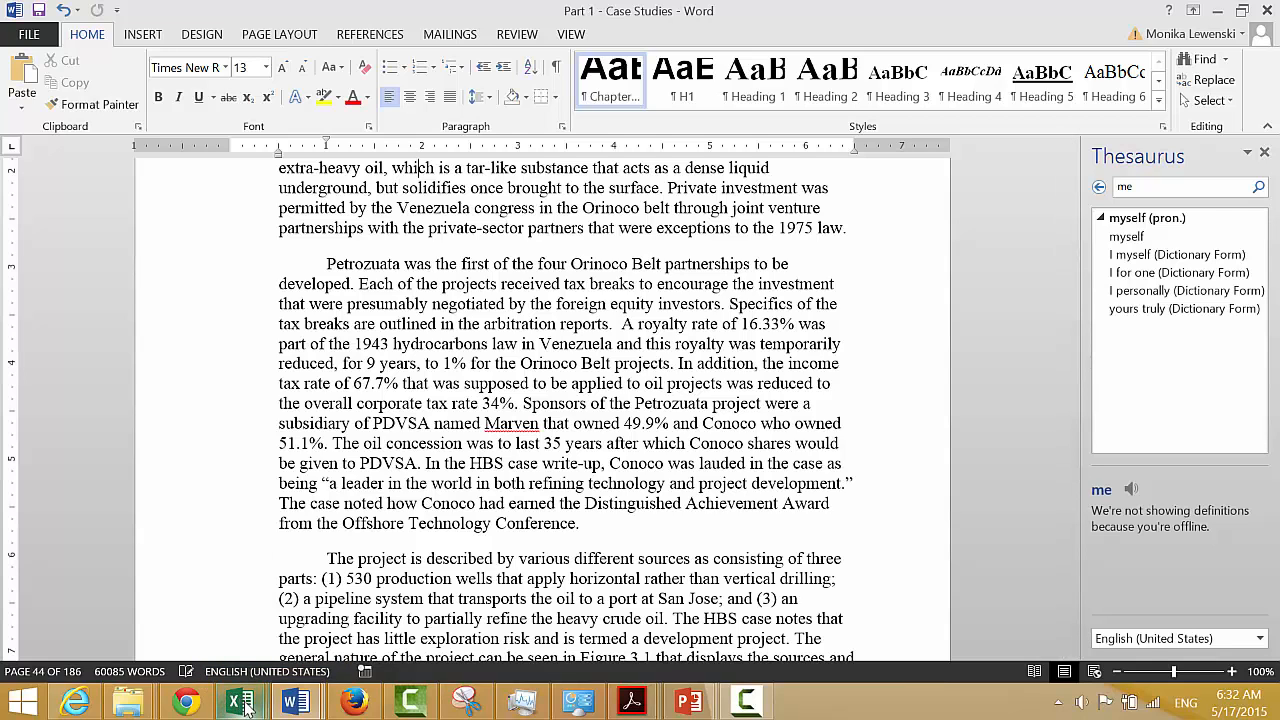
Step: Switch to the petrozuata_data workbook in Excel and set the 2009 royalty rate in O11 to 16.33%
mouse_move(246, 706)
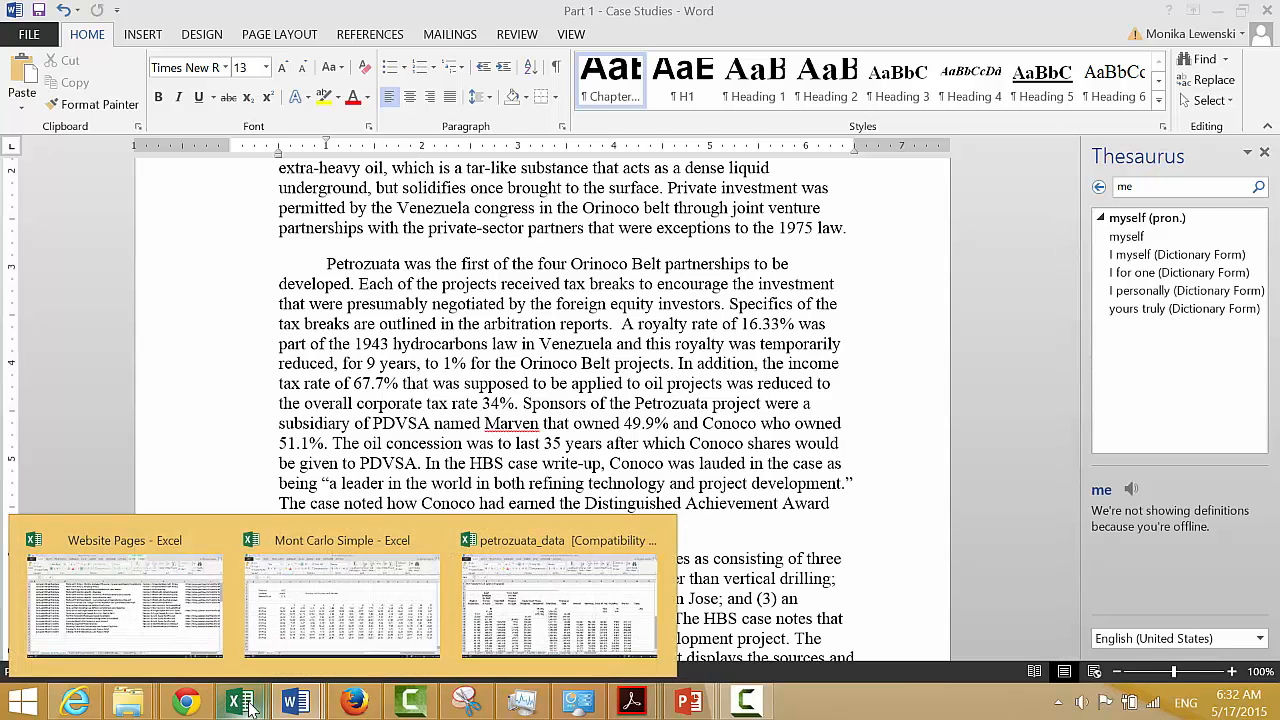
click(540, 636)
key(Left)
key(Left)
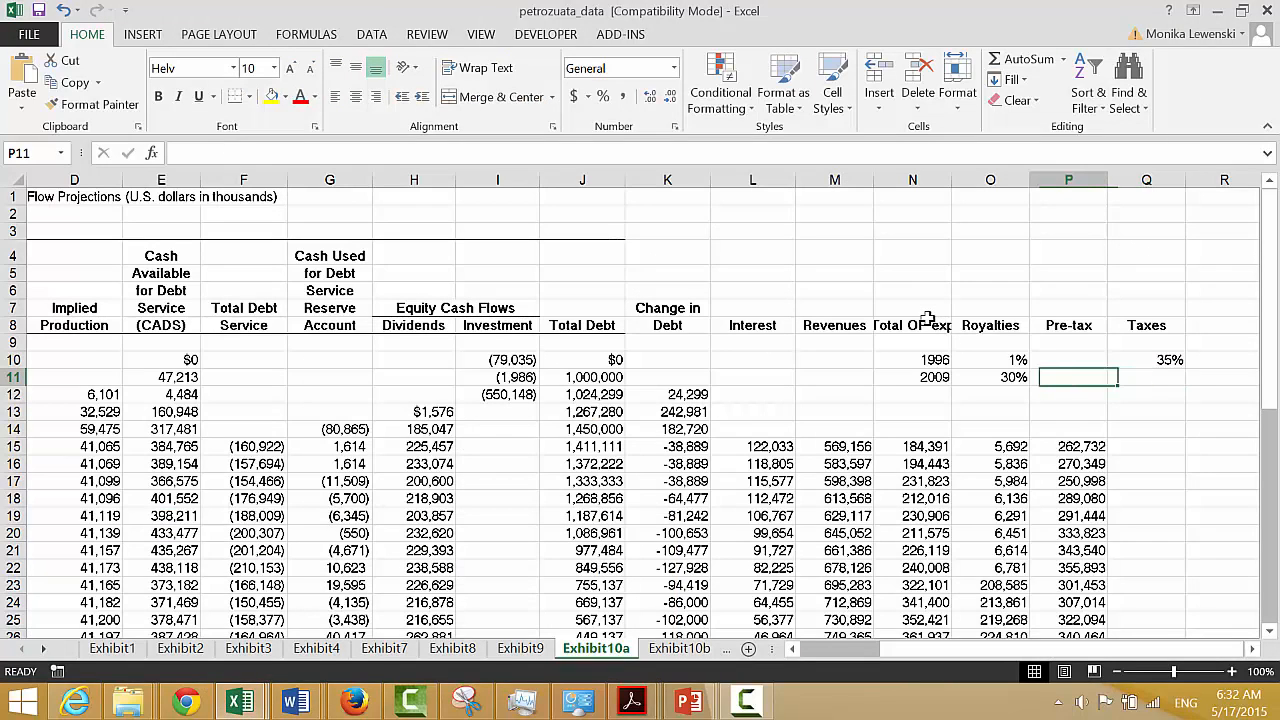
text(16.)
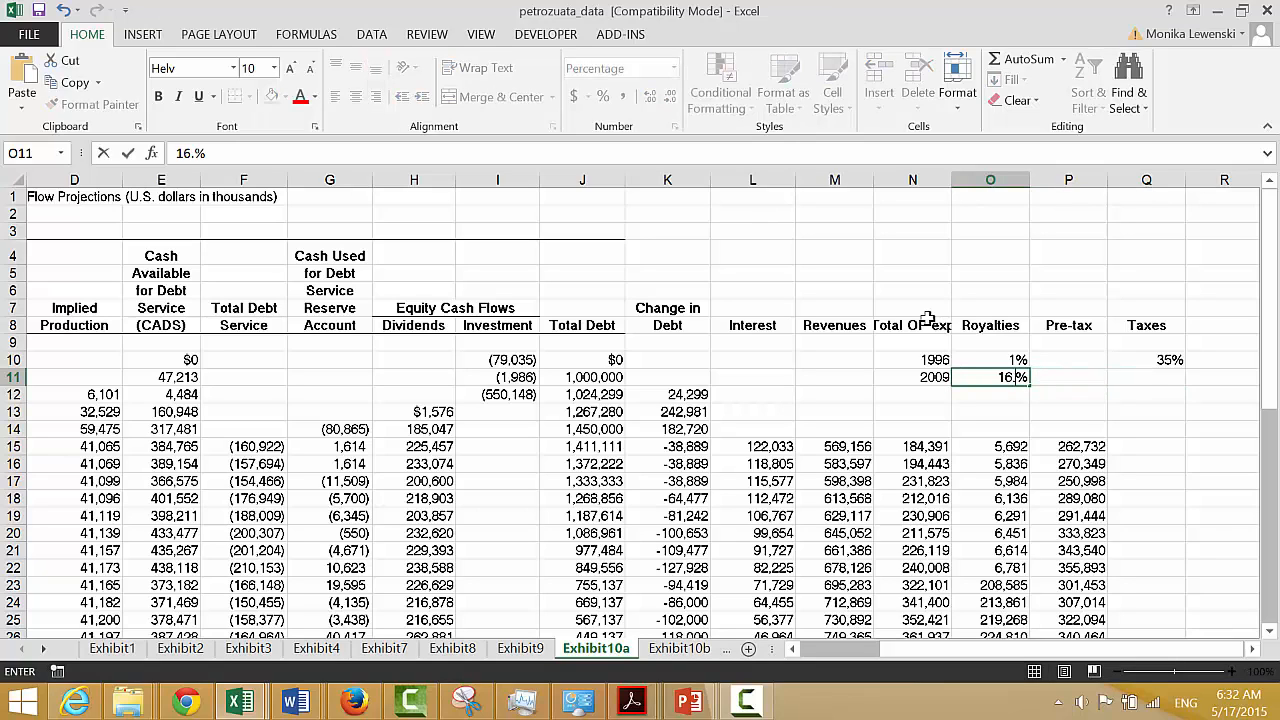
text(33)
key(Return)
Step: Set the tax rate in Q10 above the Taxes column to 34%
key(Up)
key(Up)
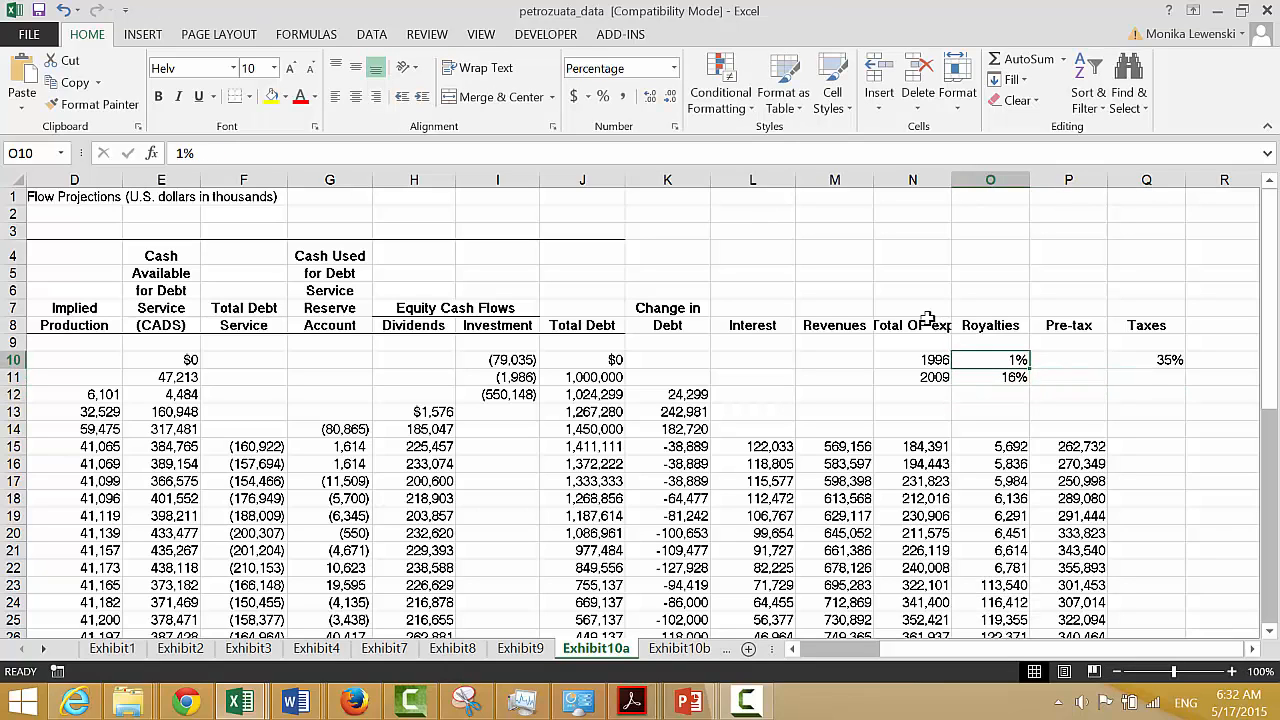
key(Right)
key(Right)
text(34)
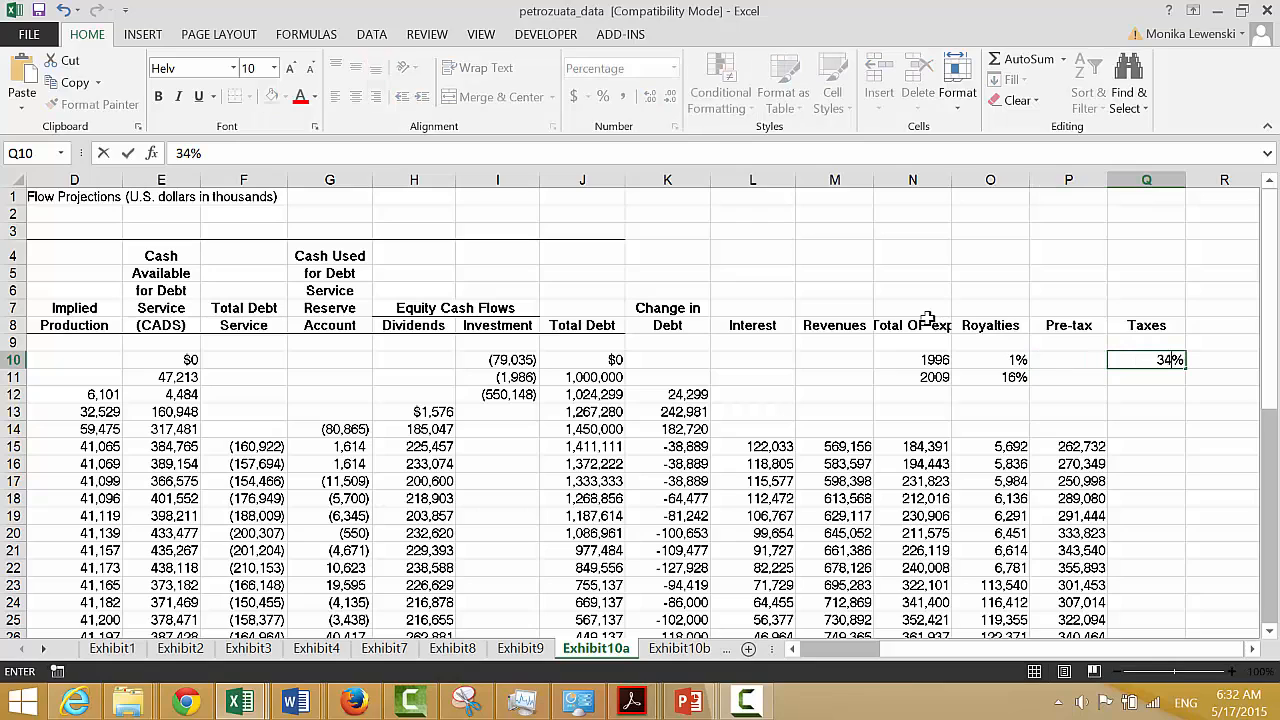
key(Return)
Step: Calculate taxes in Q15 as the pre-tax amount times the fixed tax rate, =P15*$Q$10
key(Down)
key(Down)
key(Down)
key(Down)
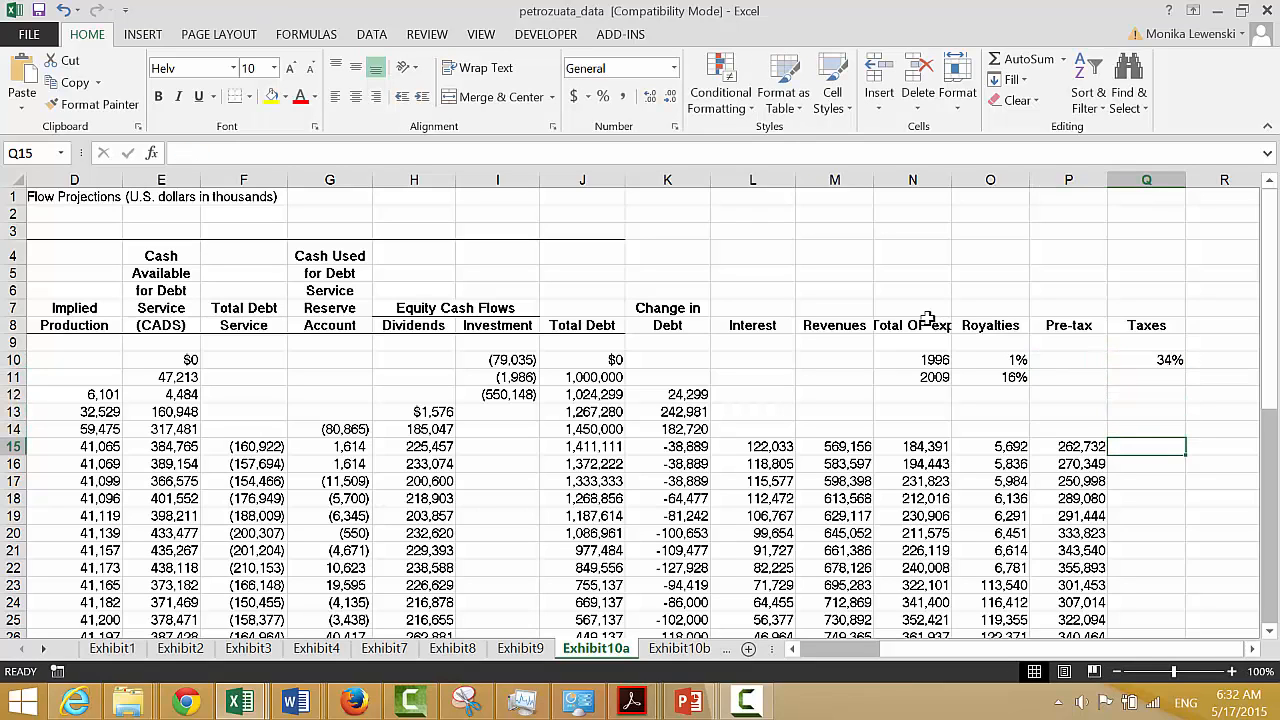
text(=)
key(Left)
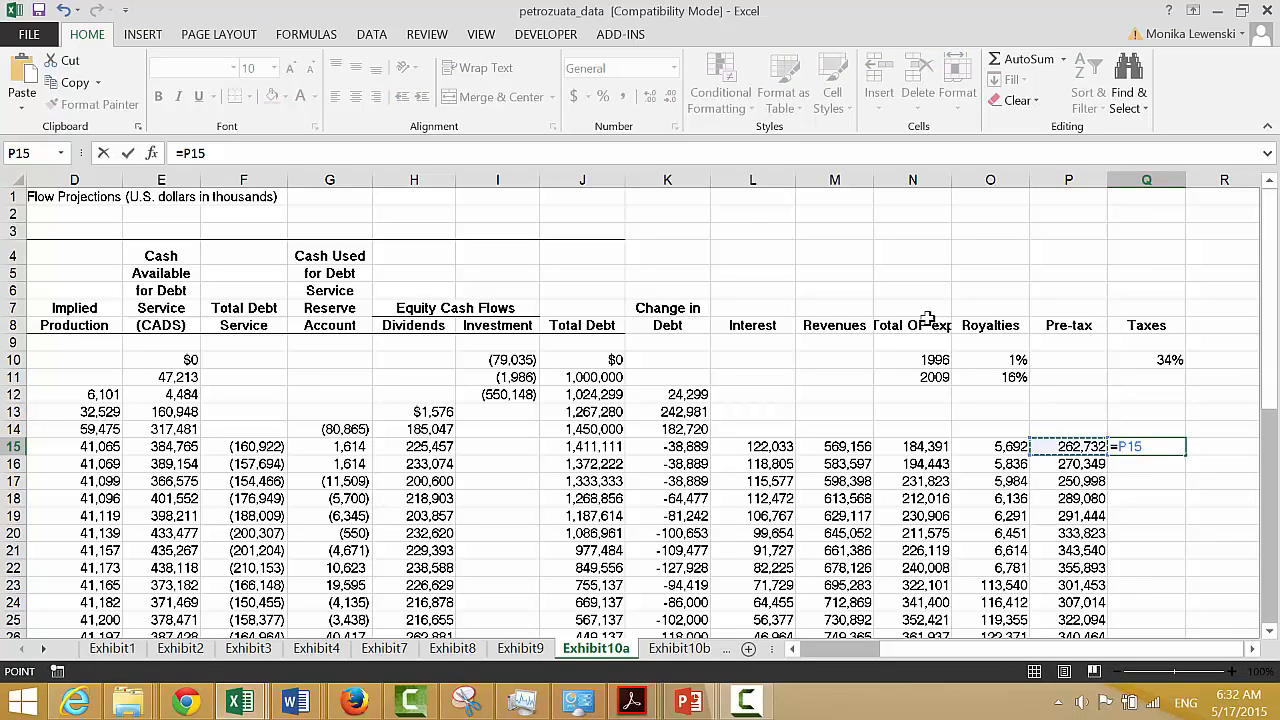
text(*)
key(Up)
key(Up)
key(Up)
key(Up)
key(Up)
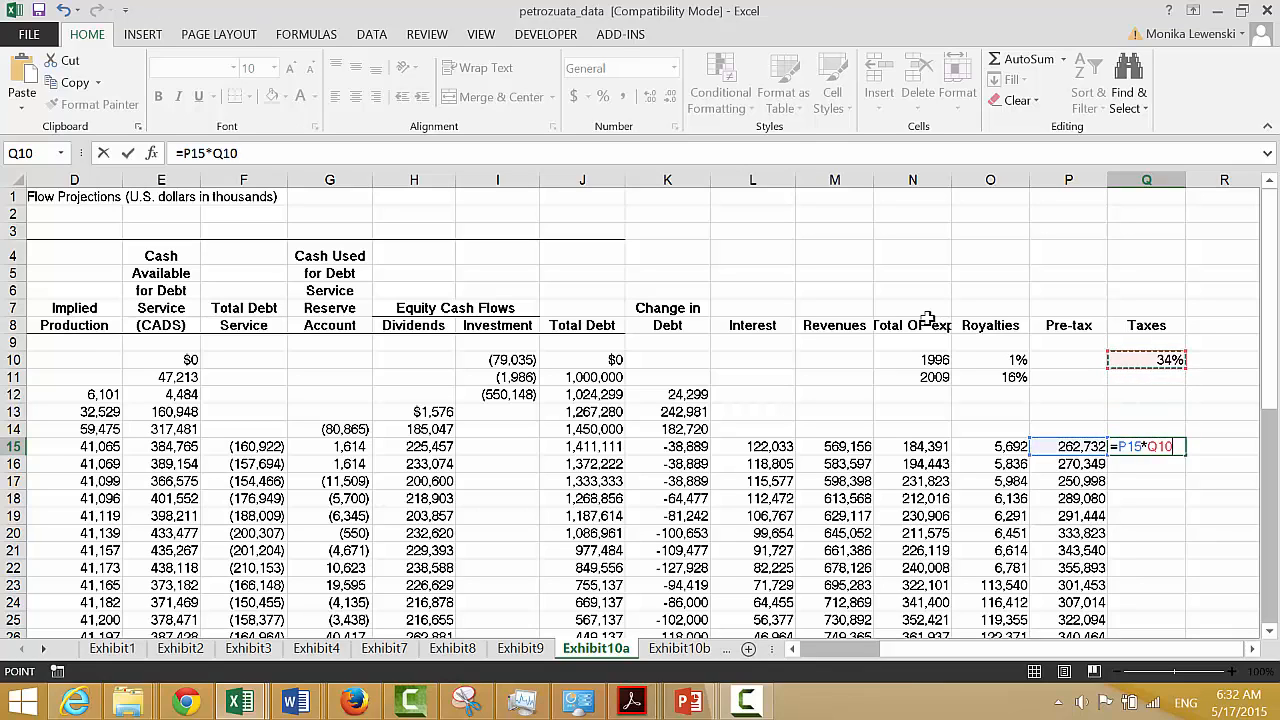
key(F4)
key(ctrl+Return)
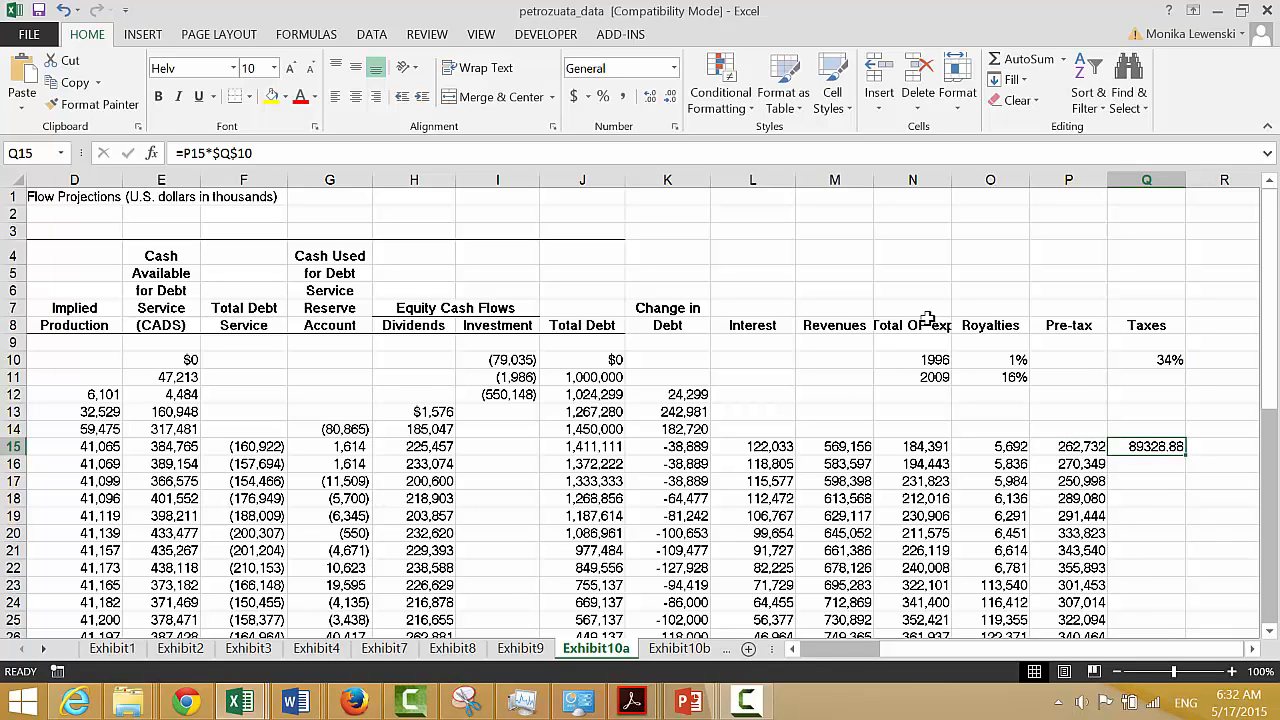
Step: Format Q15 with thousands separators and no decimals, and fill its tax formula down the column to row 48
key(ctrl+shift+1)
key(alt+h)
key(9)
key(alt)
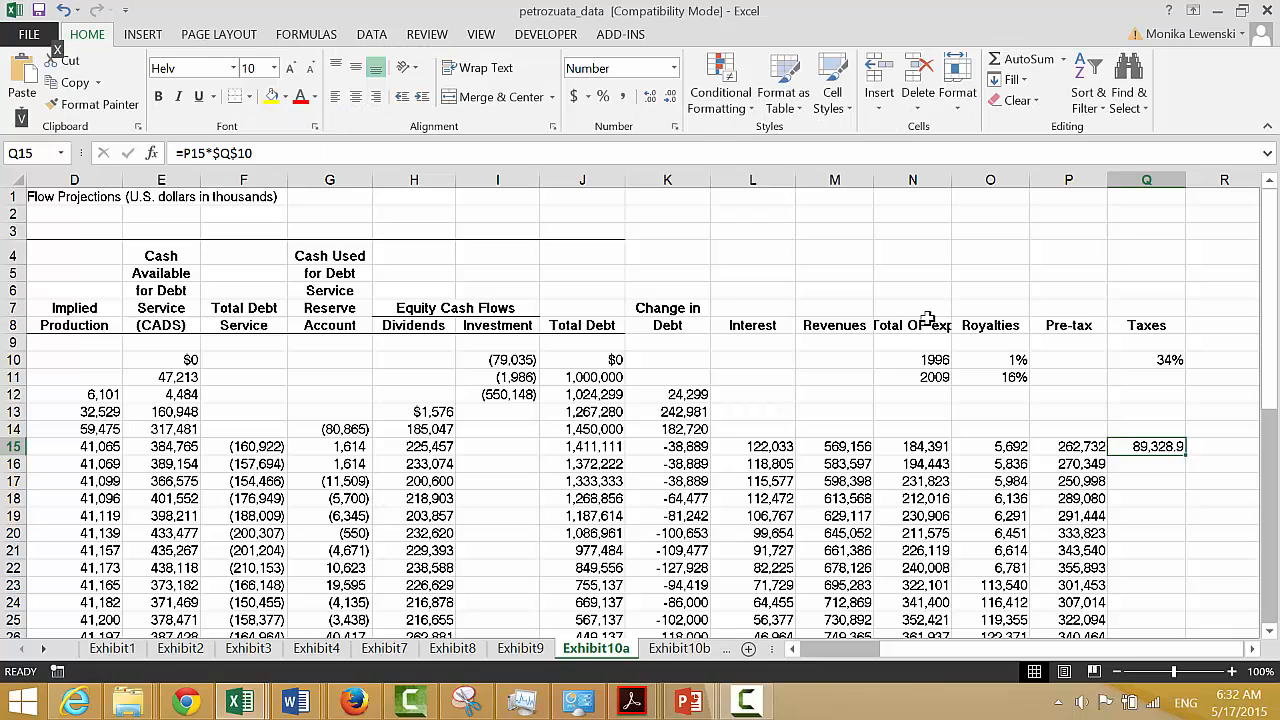
key(h)
key(9)
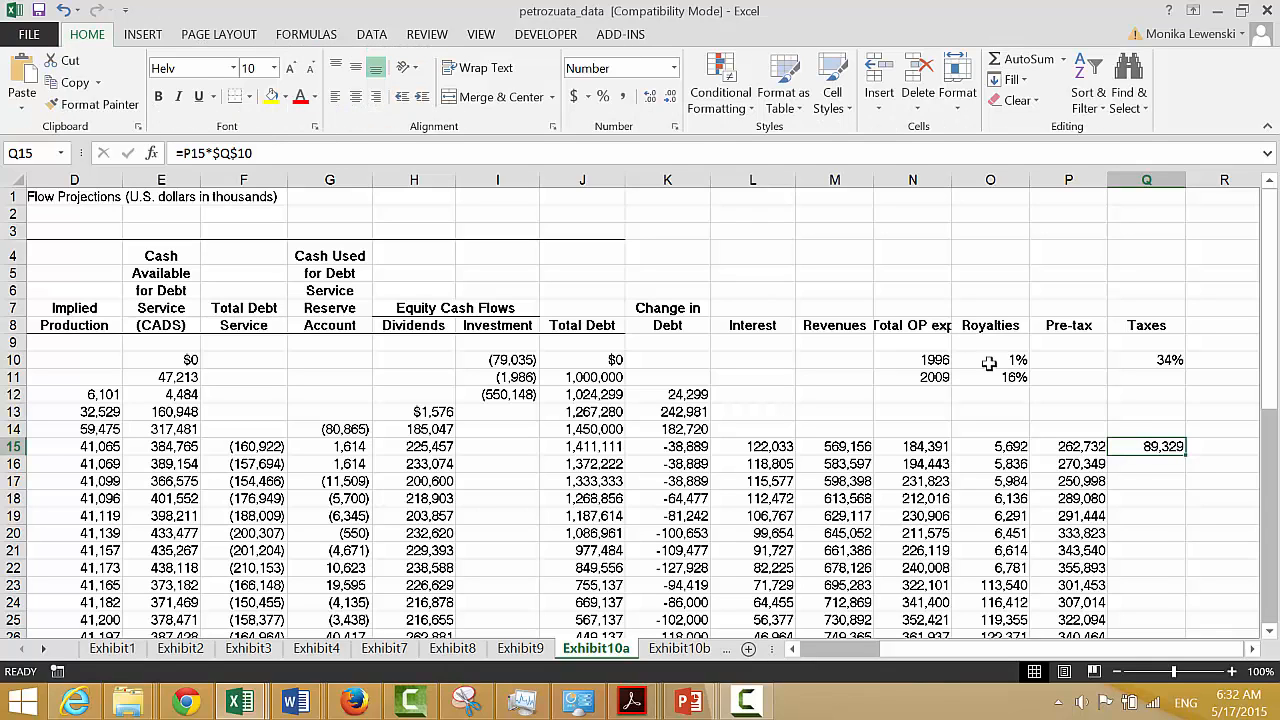
double_click(1185, 455)
Step: Examine the filled Taxes column down to the last projection year in row 48
key(Down)
key(Down)
key(Down)
key(Down)
key(Down)
key(Down)
key(Down)
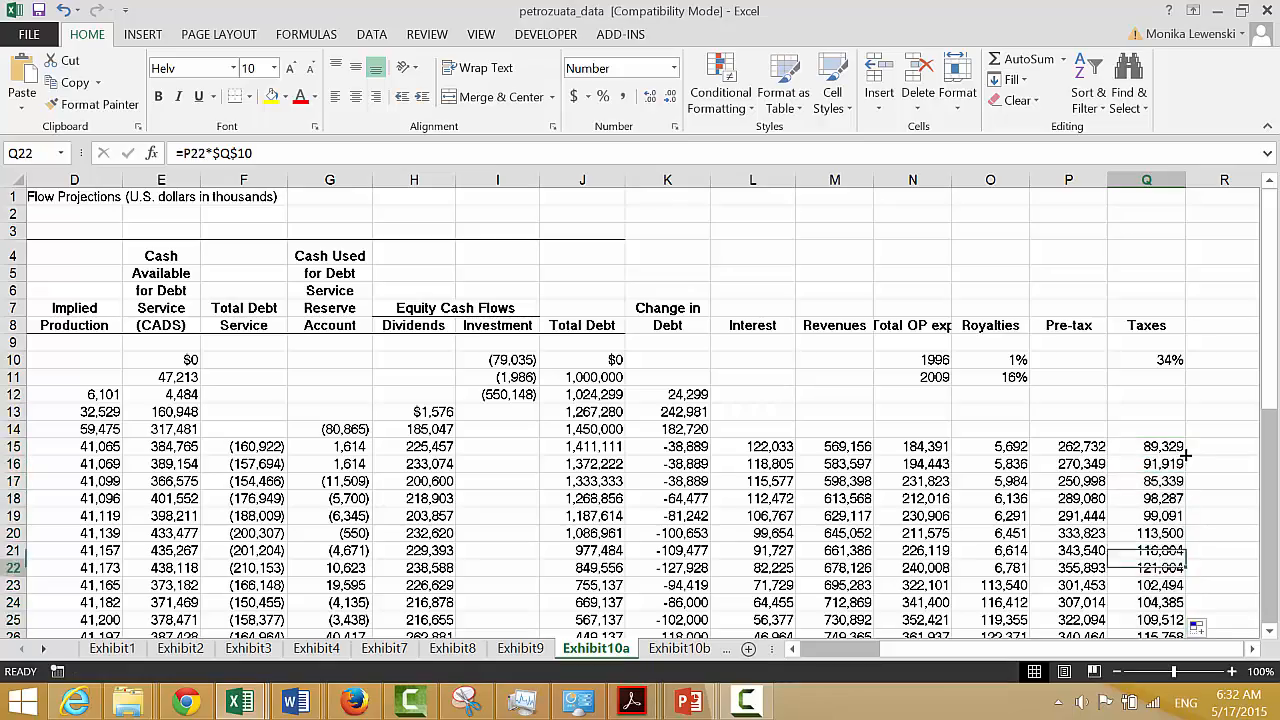
key(Down)
key(Down)
key(Down)
key(Down)
key(Down)
key(Down)
key(Down)
key(Down)
key(Down)
key(Down)
key(Down)
key(Down)
key(Down)
key(Down)
key(Down)
key(Down)
key(Down)
key(Down)
key(Down)
key(Down)
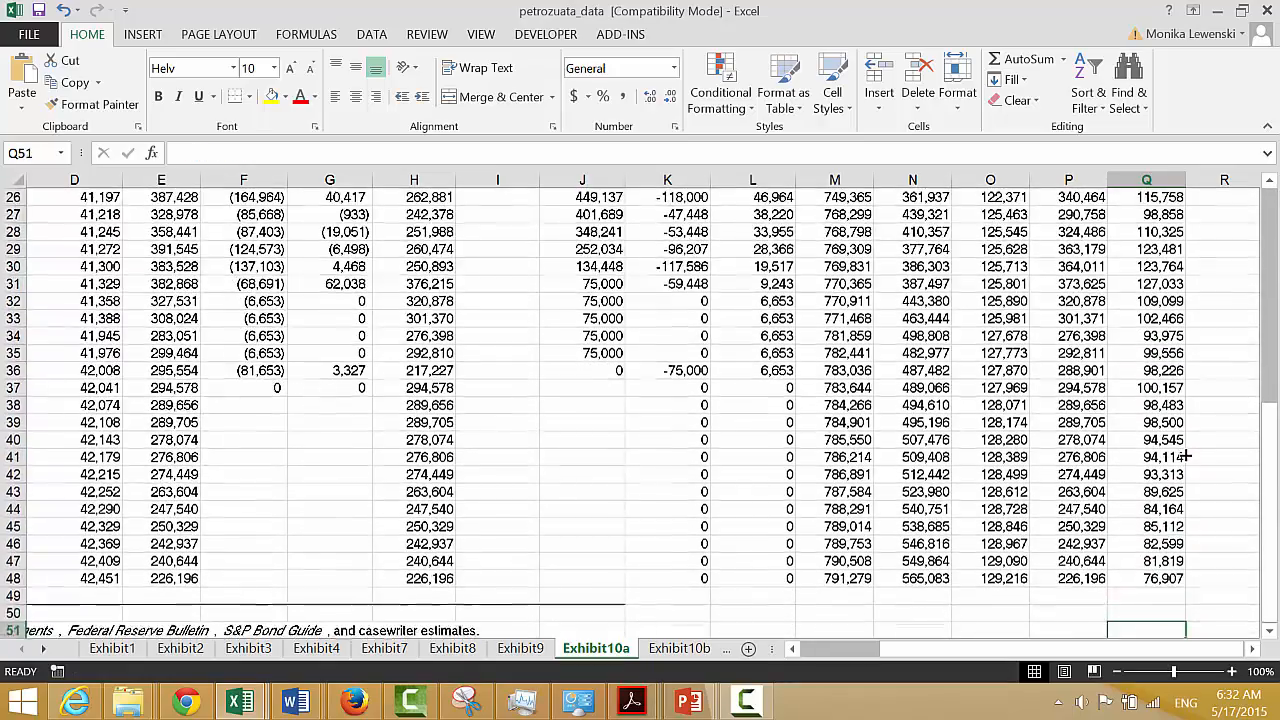
Step: Examine the Taxes column from the last projection year back up to its first rows and the rate above them
key(Up)
key(Up)
key(Up)
key(Up)
key(Up)
key(Up)
key(Up)
key(Up)
key(Up)
key(Up)
key(Up)
key(Up)
key(Up)
key(Up)
key(Up)
key(Up)
key(Up)
key(Up)
key(Up)
key(Up)
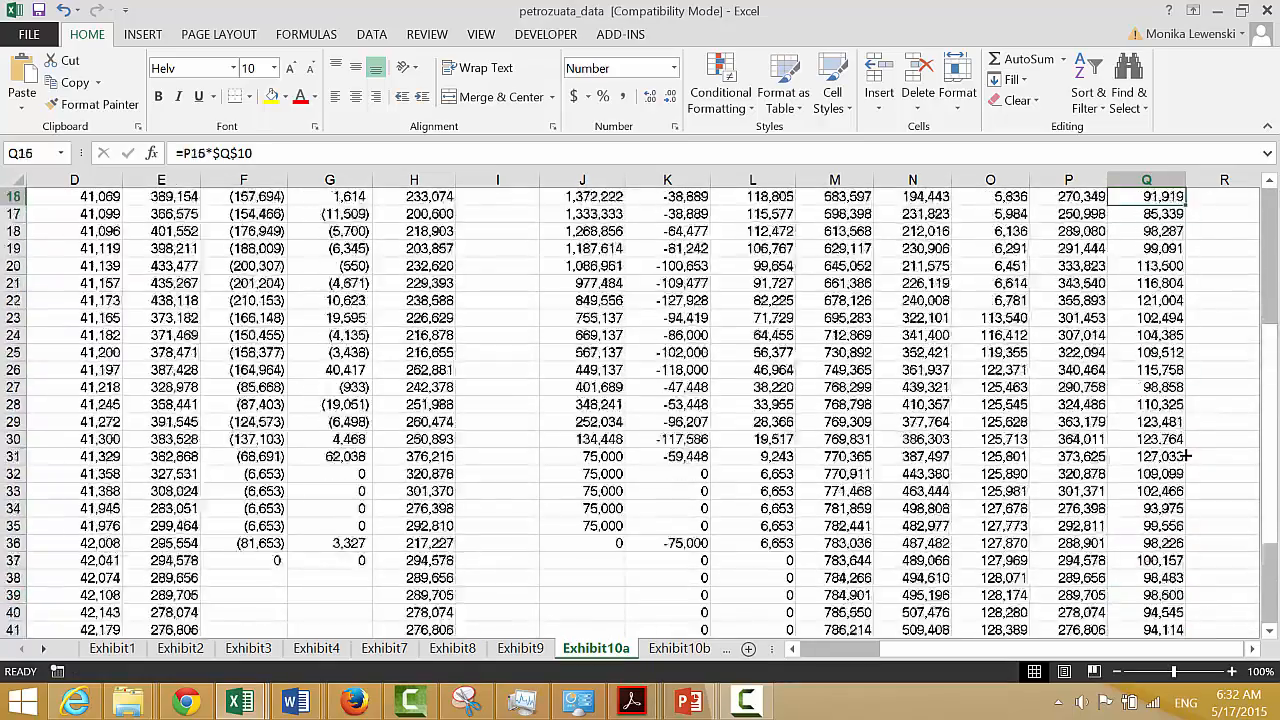
scroll(1185, 455, up, 5)
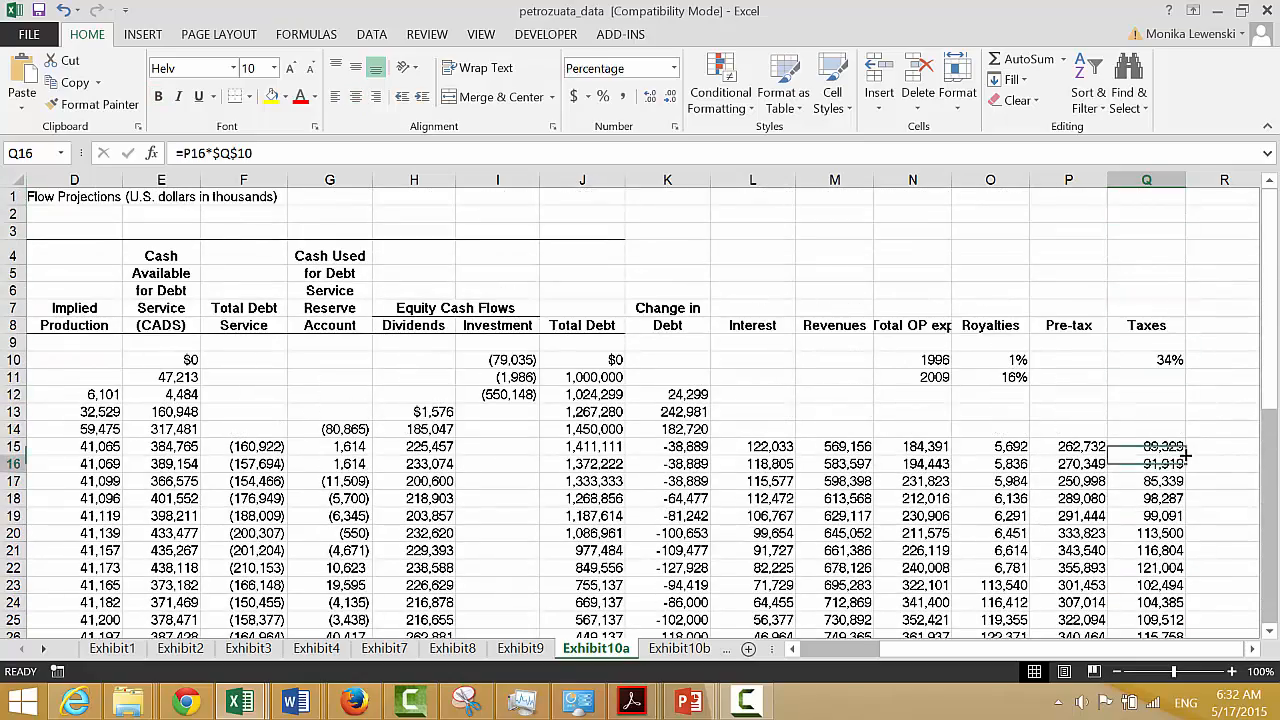
key(Down)
key(Down)
key(Right)
key(Right)
key(Left)
key(Left)
key(Up)
key(Up)
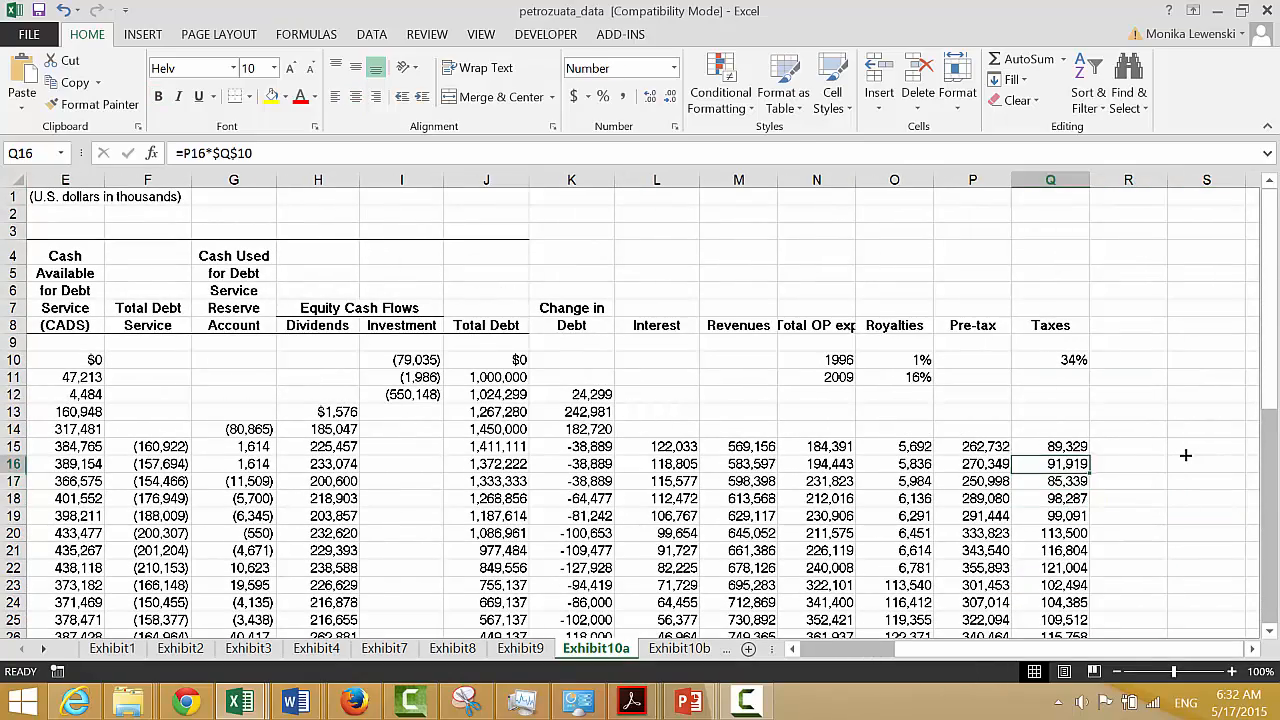
Step: Head the empty column beside Taxes with "Other" in R8
key(Up)
key(Up)
key(Up)
key(Up)
key(Up)
key(Up)
key(Up)
key(Up)
key(Right)
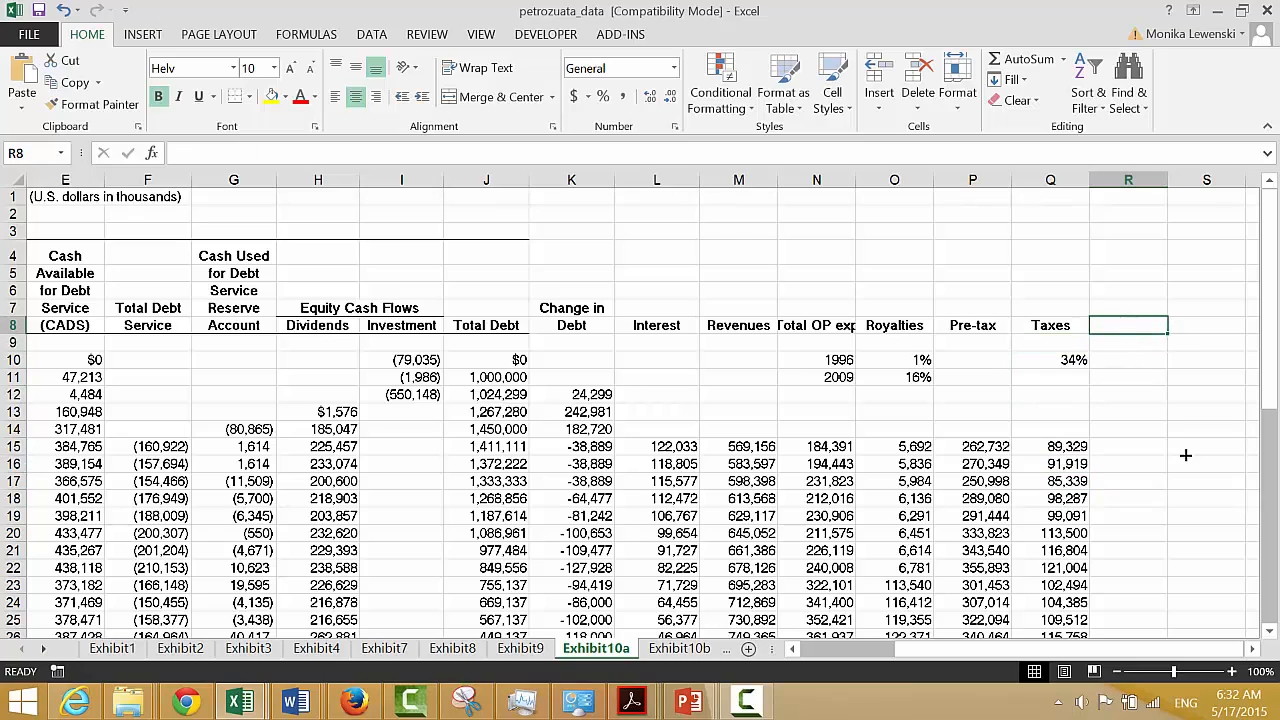
text(Other)
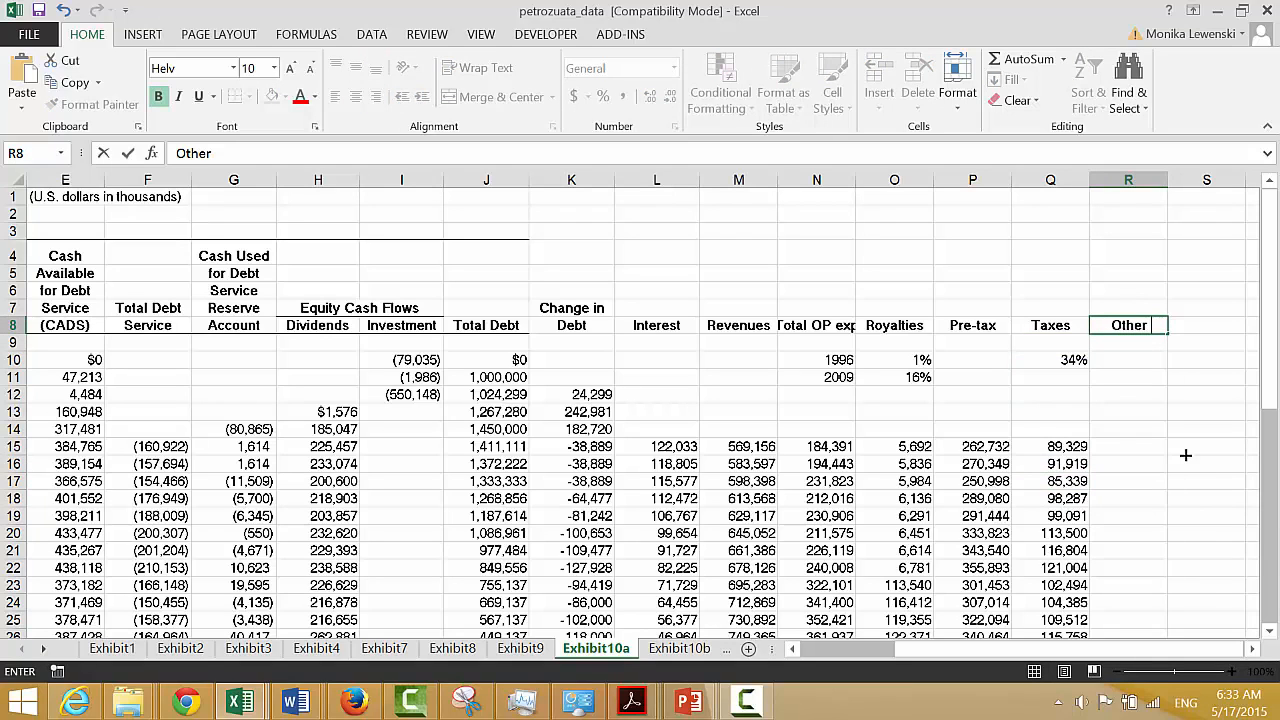
text( O&)
key(Return)
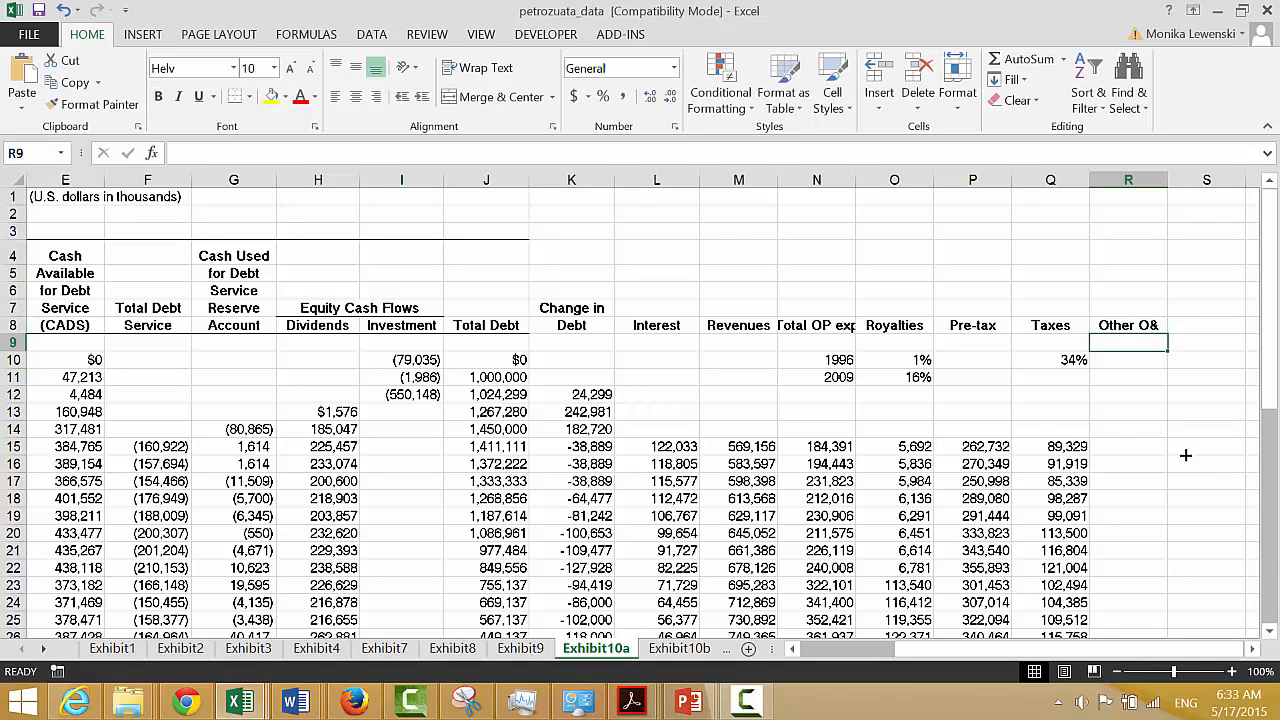
key(Up)
text(O)
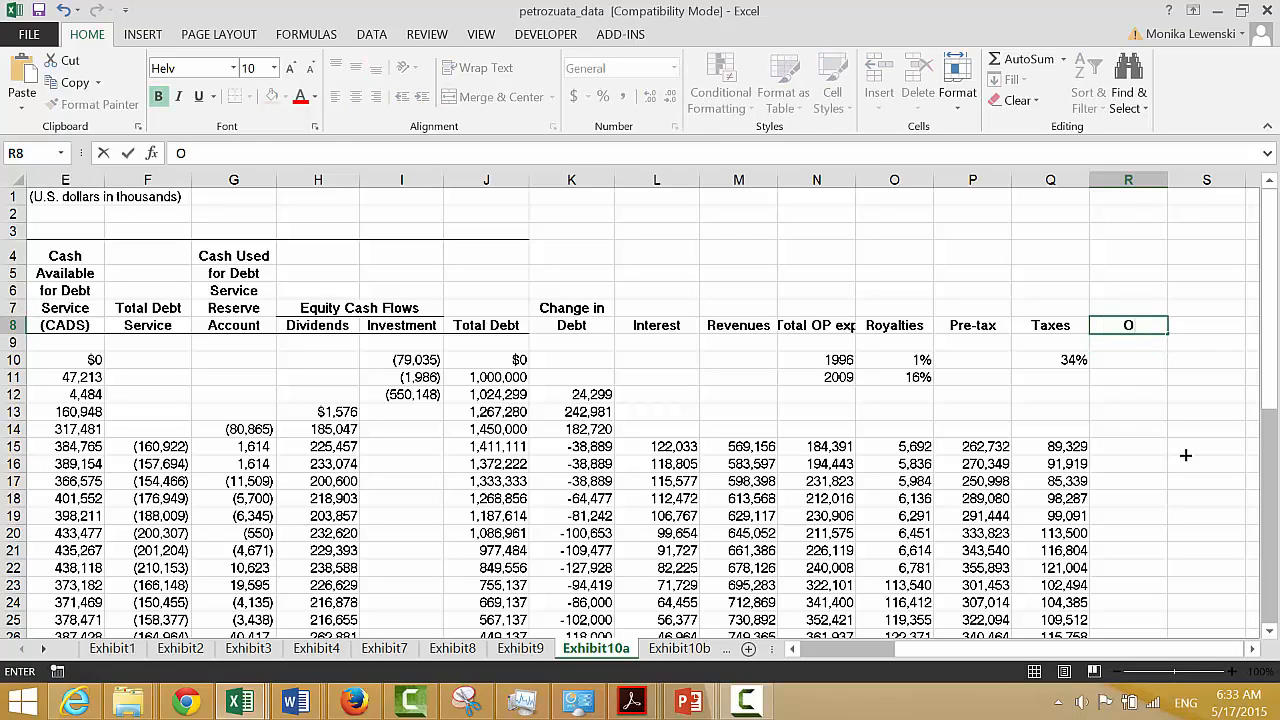
text(ther)
key(Return)
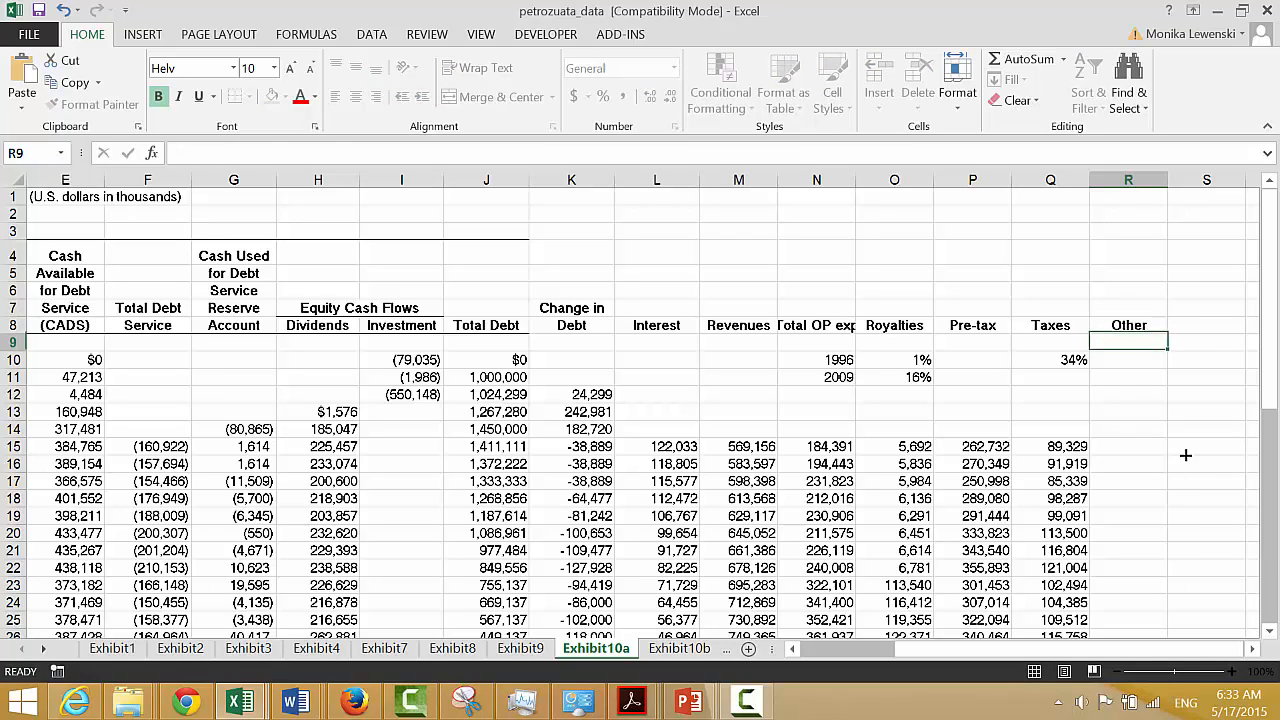
Step: Add "O&M" in R9 as the second line of the Other heading and center it
text(Other)
text(&)
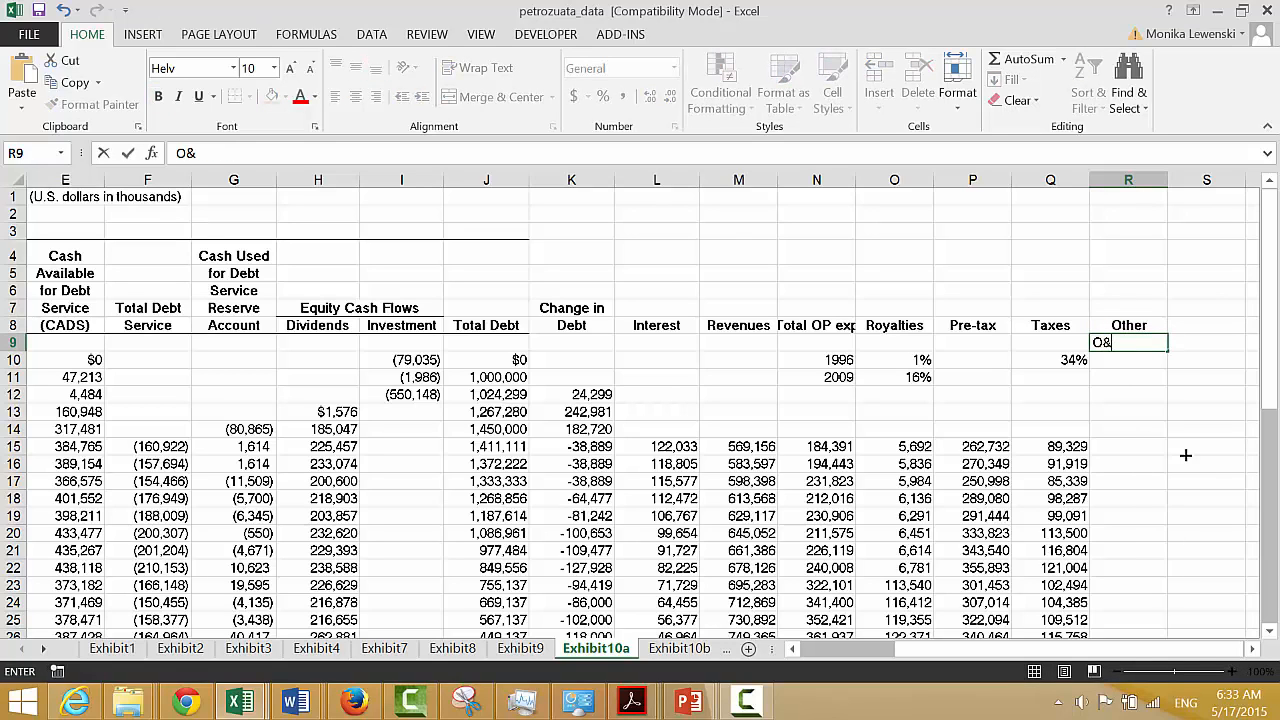
text(M)
key(Return)
key(Up)
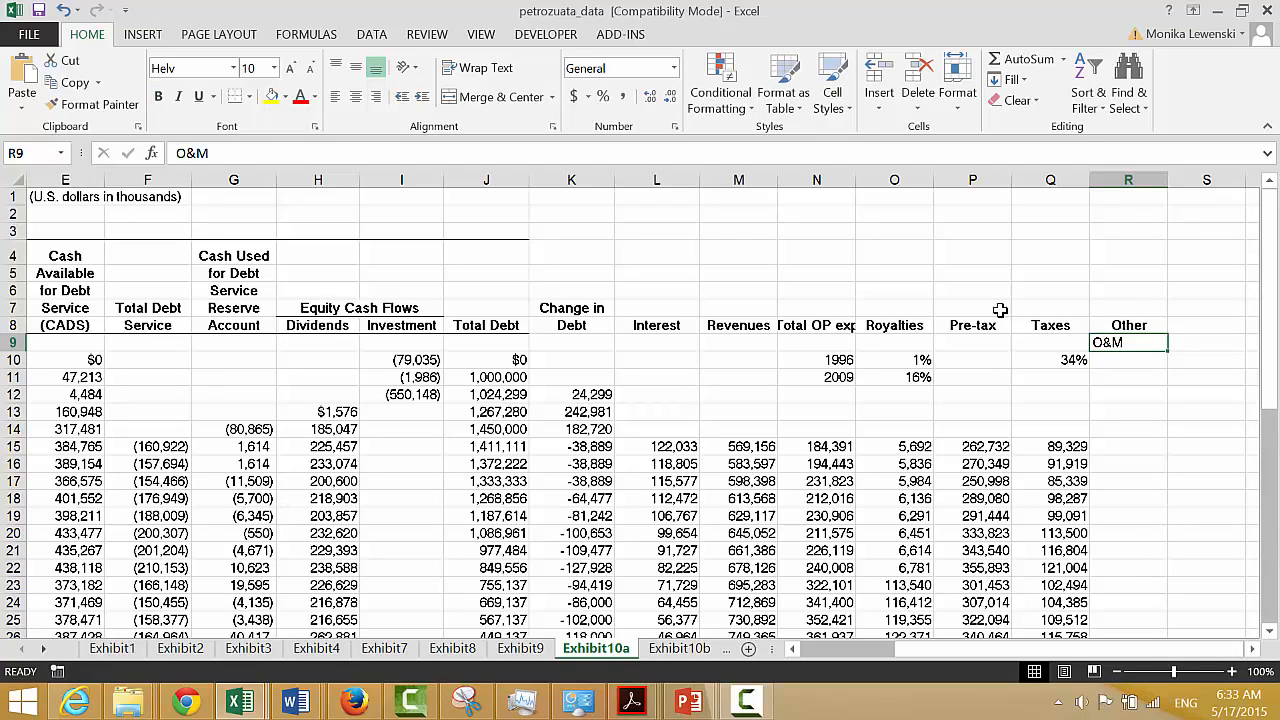
click(356, 100)
Step: Begin the Other O&M formula in R15 with a reference to the total operating expenses in N15
key(Down)
key(Down)
key(Down)
key(Down)
key(Down)
key(Down)
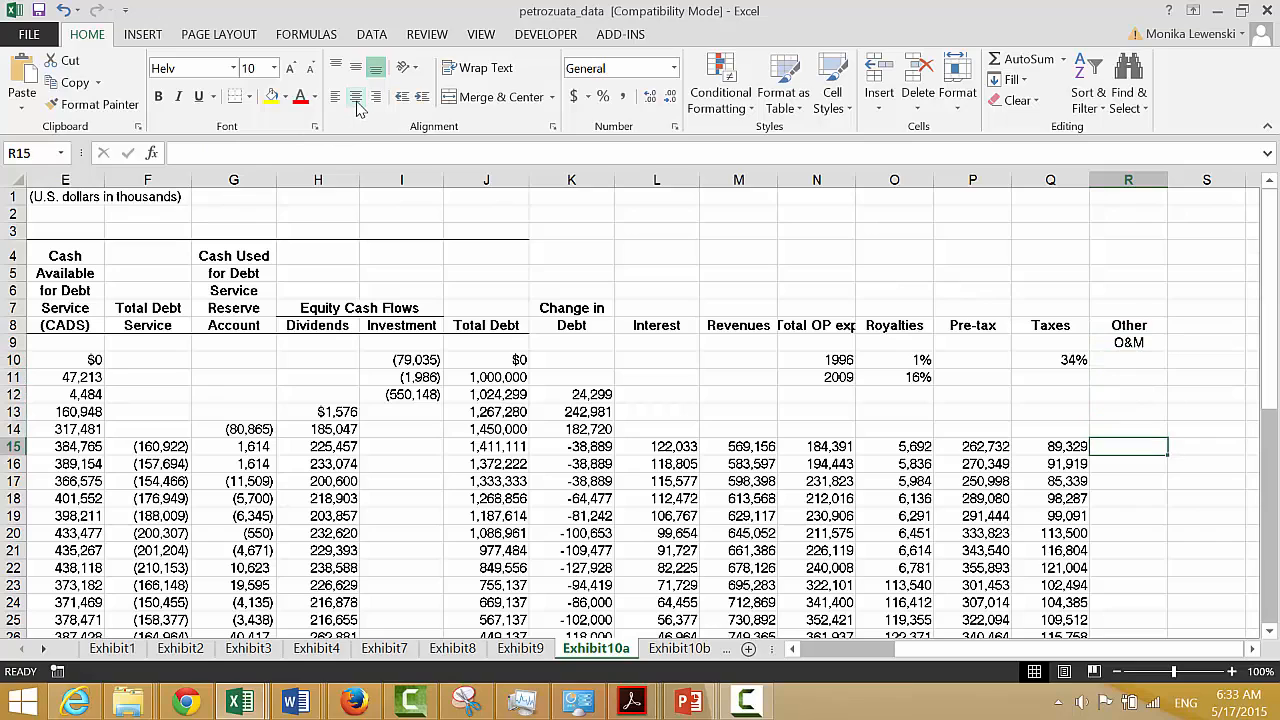
text(=)
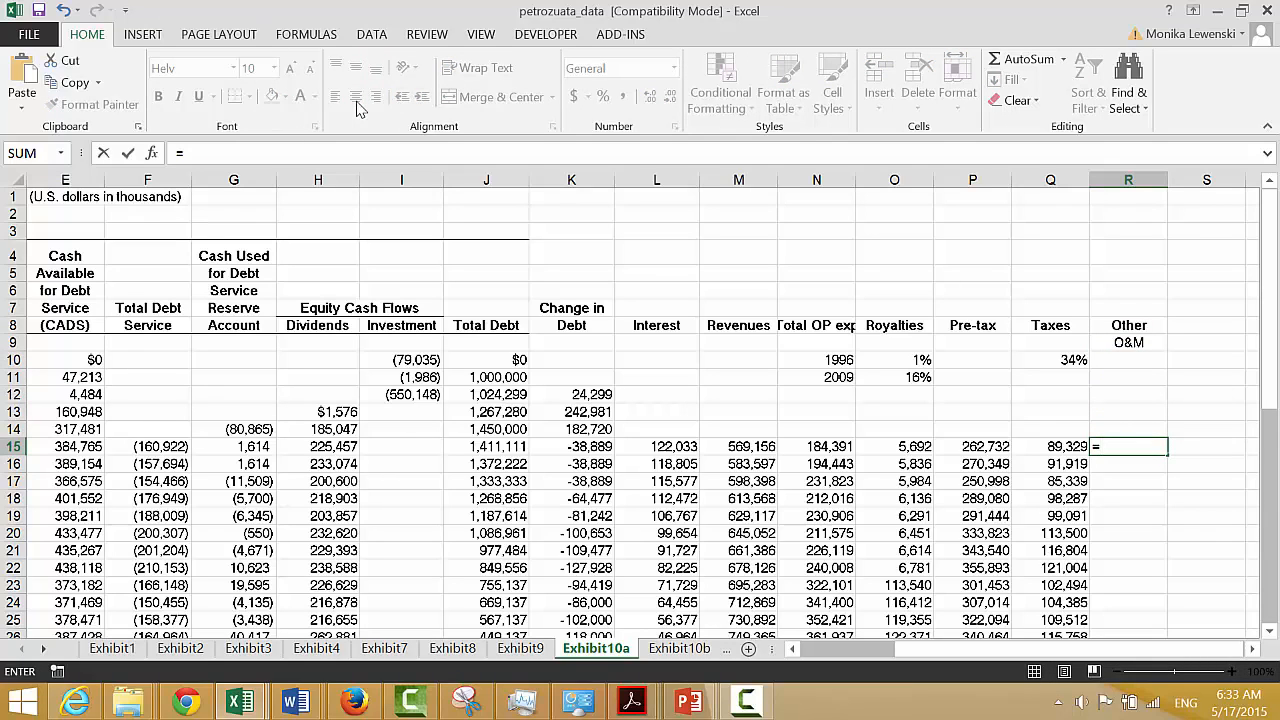
key(Left)
key(Left)
key(Left)
key(Left)
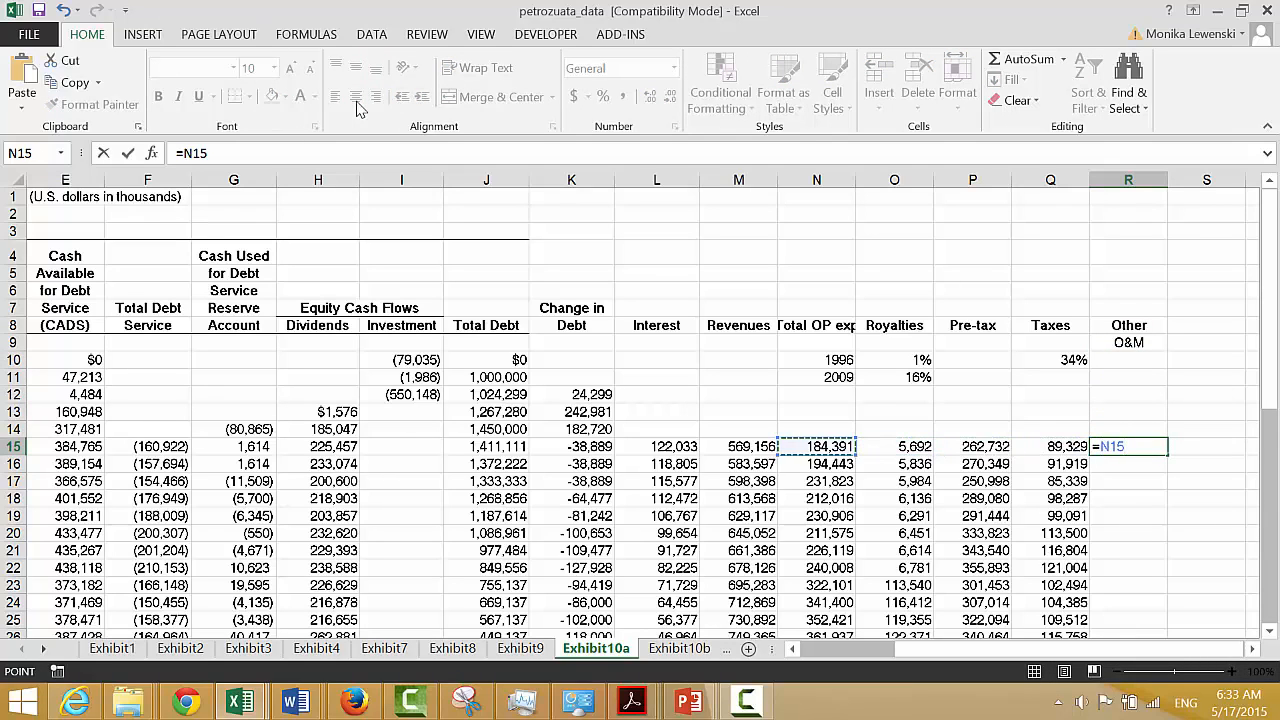
Step: Complete the Other O&M formula in R15 as =N15-O15-Q15 and fill it down the column through row 48
text(-)
key(Left)
key(Left)
key(Left)
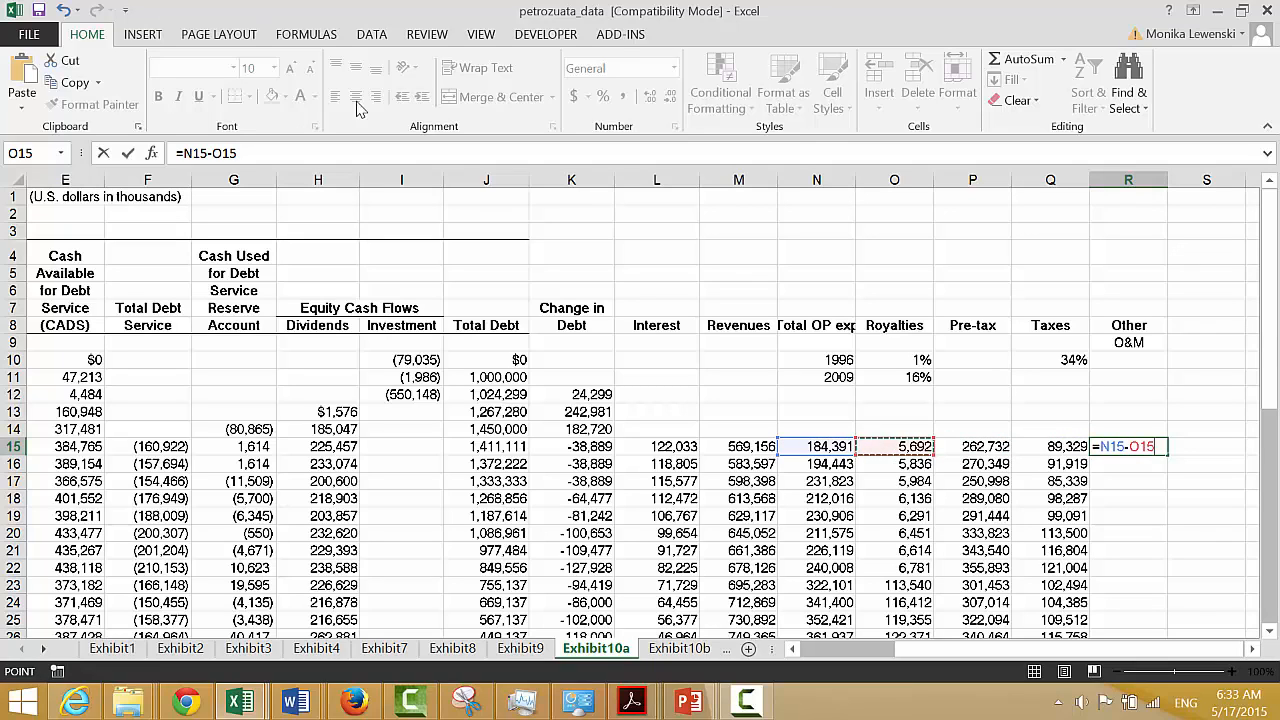
text(-)
key(Left)
key(Return)
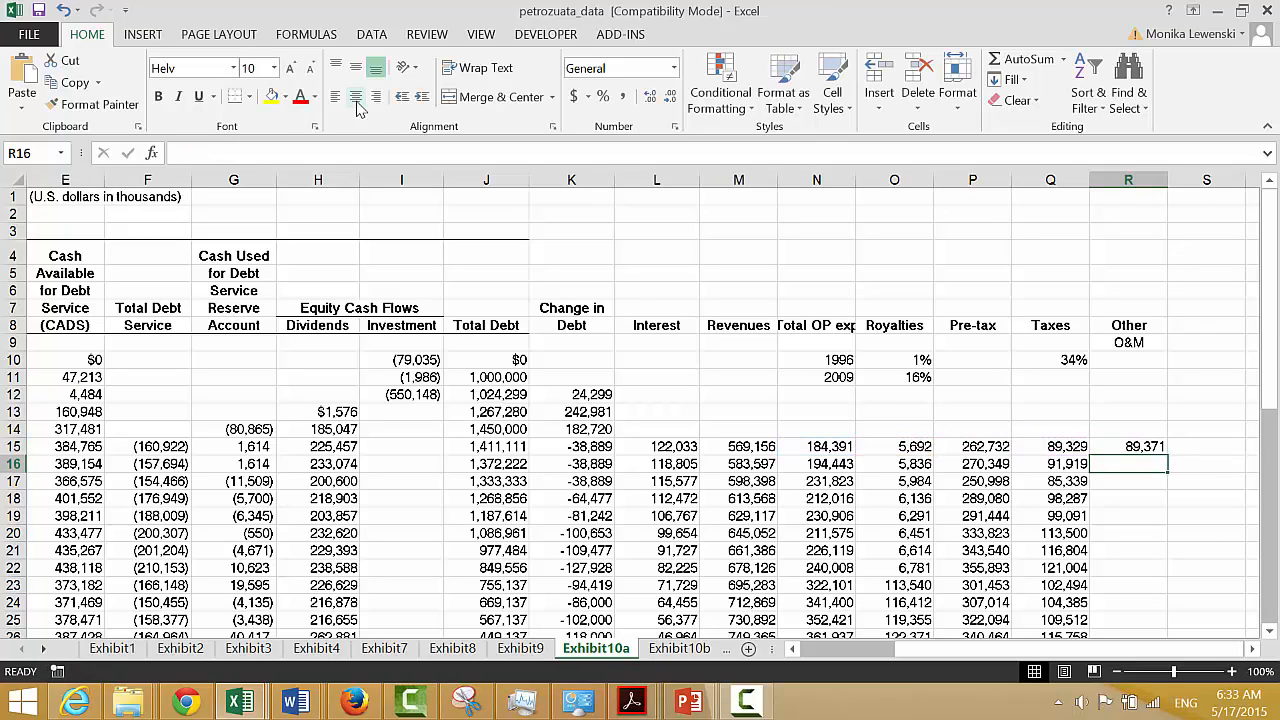
key(Up)
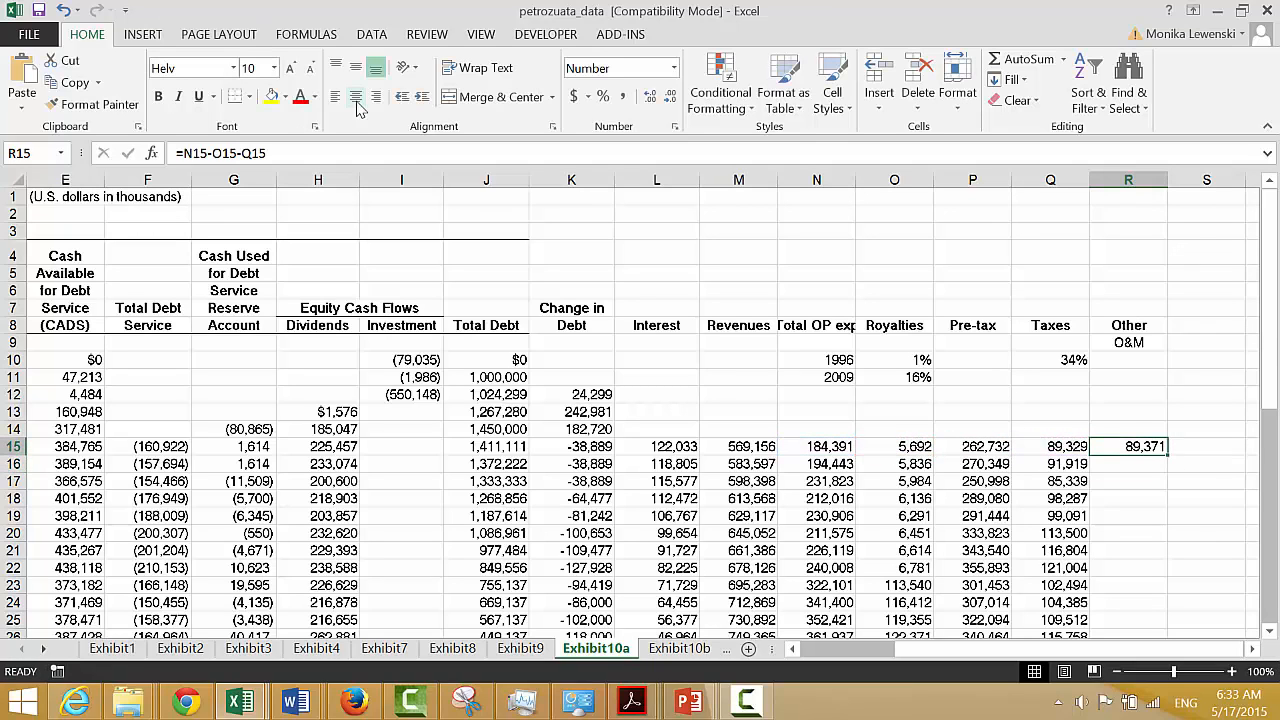
double_click(1166, 453)
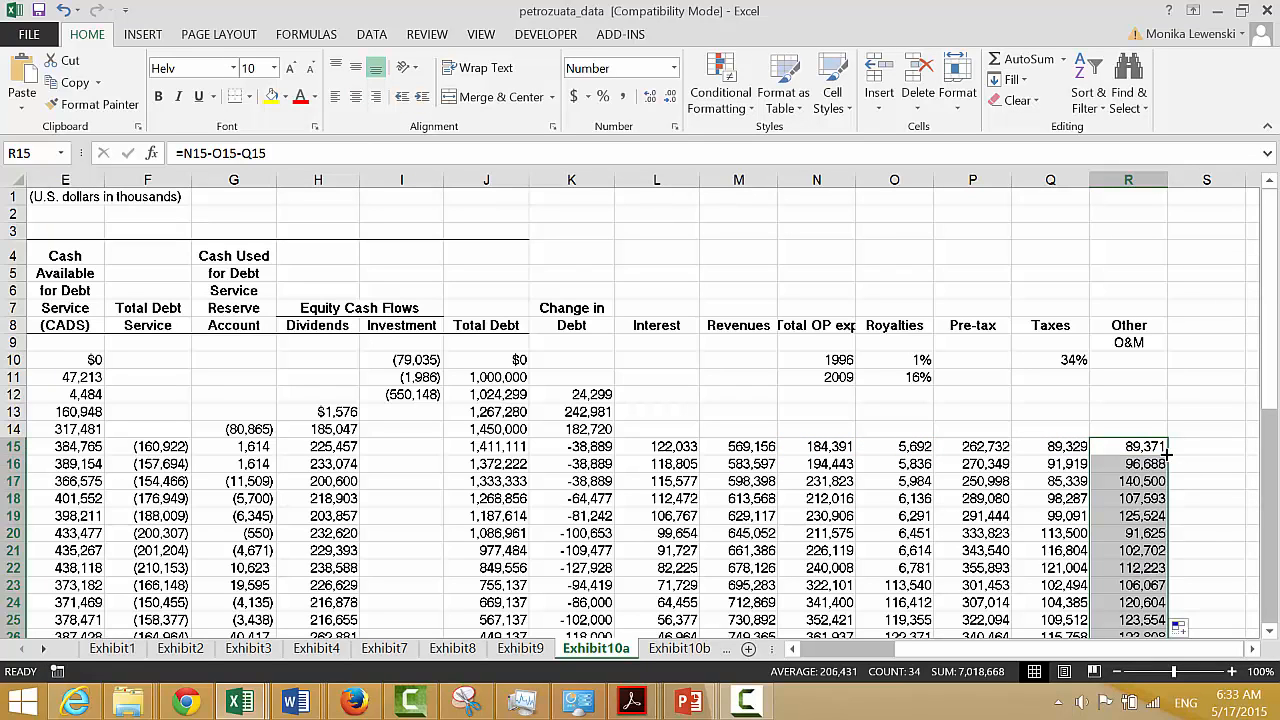
Step: Review the filled Other O&M formulas and values down column R to the end of the projections
key(Down)
key(Down)
key(Down)
key(Down)
key(Down)
key(Down)
key(Down)
key(Down)
key(Down)
key(Down)
key(Down)
key(Down)
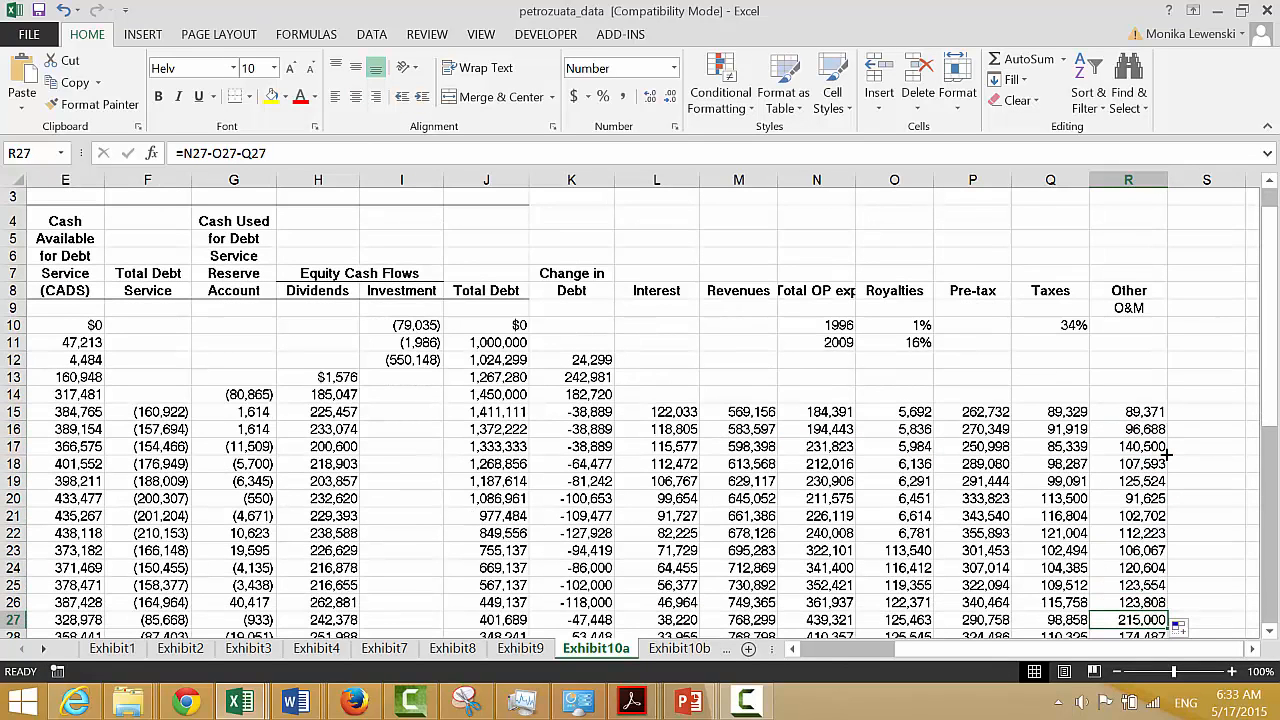
key(Down)
key(Down)
key(Down)
key(Down)
key(Down)
key(Down)
key(Down)
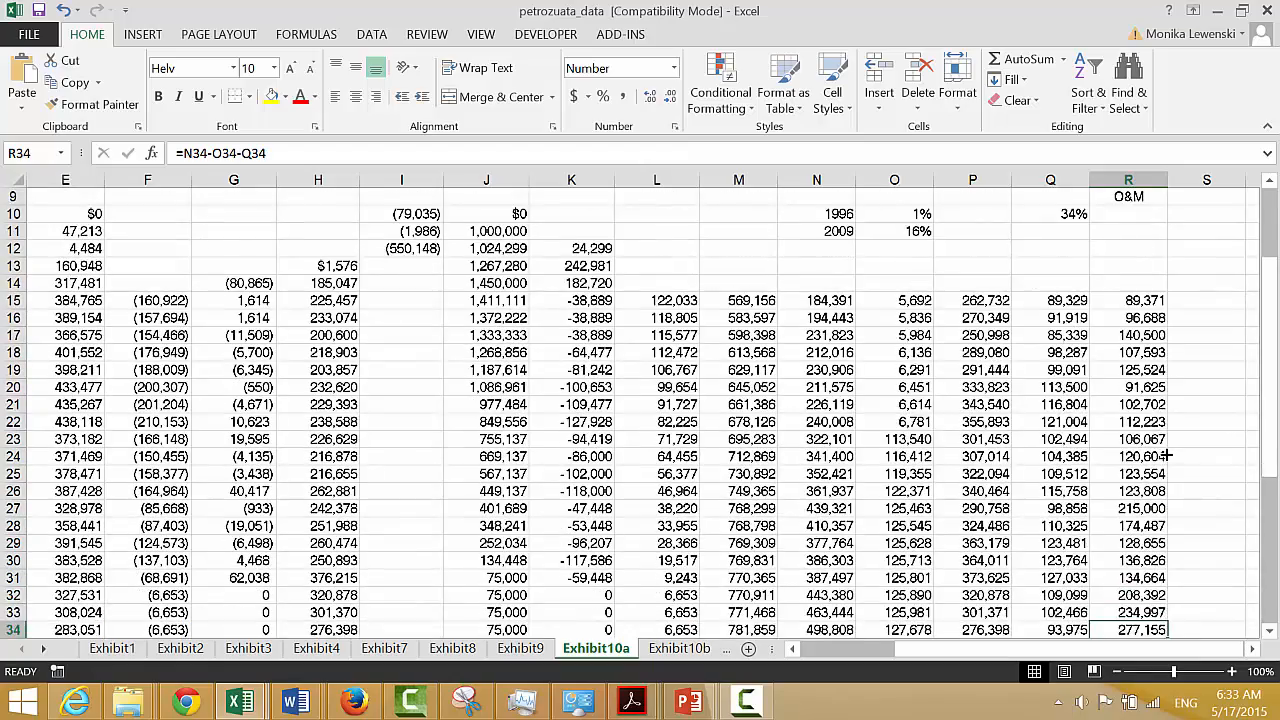
key(Down)
key(Down)
key(Down)
key(Down)
key(Down)
key(Down)
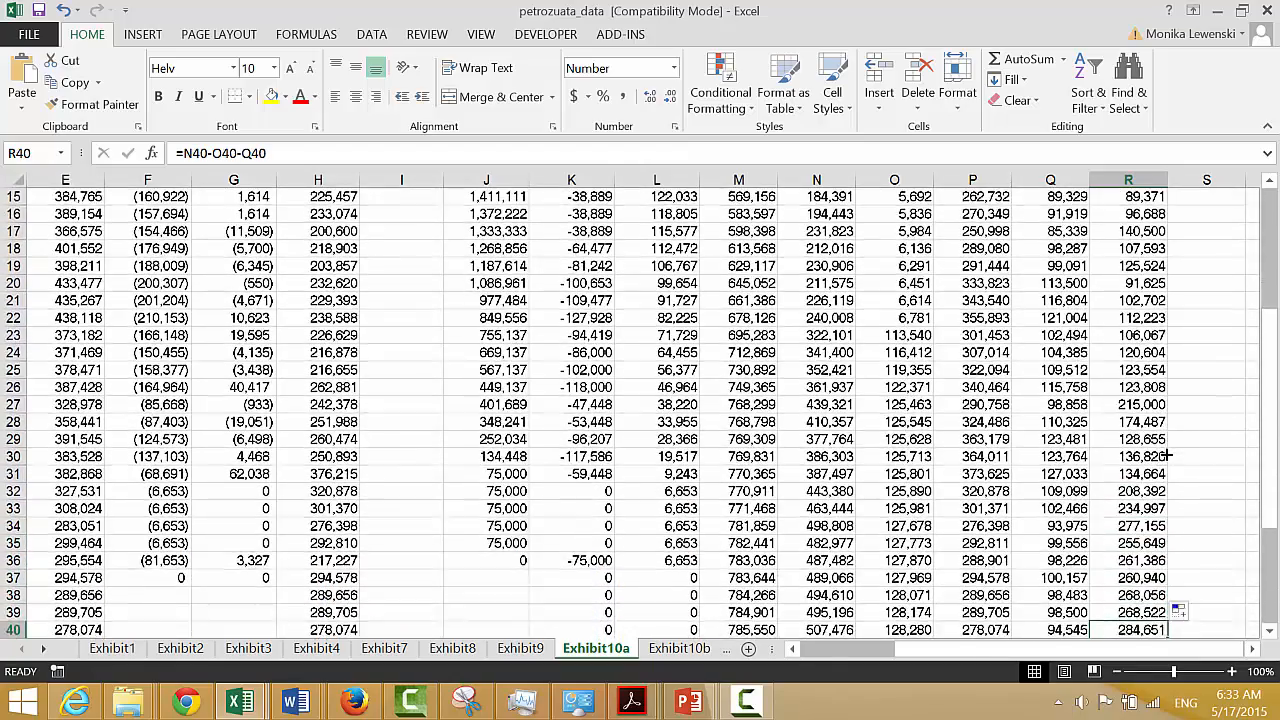
key(Down)
key(Down)
key(Up)
key(Up)
key(Up)
key(Up)
key(Up)
key(Up)
key(Up)
key(Up)
key(Up)
key(Up)
key(Up)
key(Up)
key(Up)
key(Up)
key(Up)
key(Up)
key(Up)
key(Up)
key(Up)
key(Up)
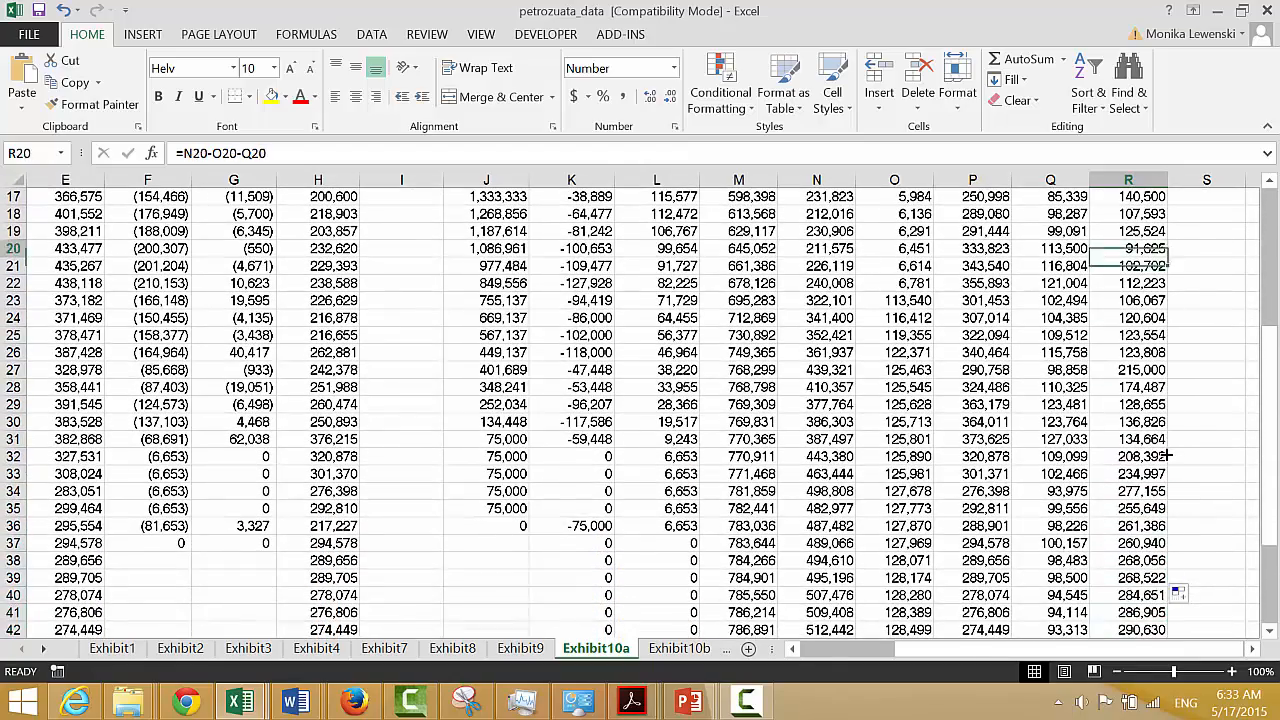
key(Down)
key(Down)
key(Down)
key(Down)
key(Down)
key(Down)
key(Down)
key(Down)
key(Down)
key(Down)
key(Down)
key(Down)
key(Down)
key(Down)
key(Down)
key(Down)
key(Down)
key(Down)
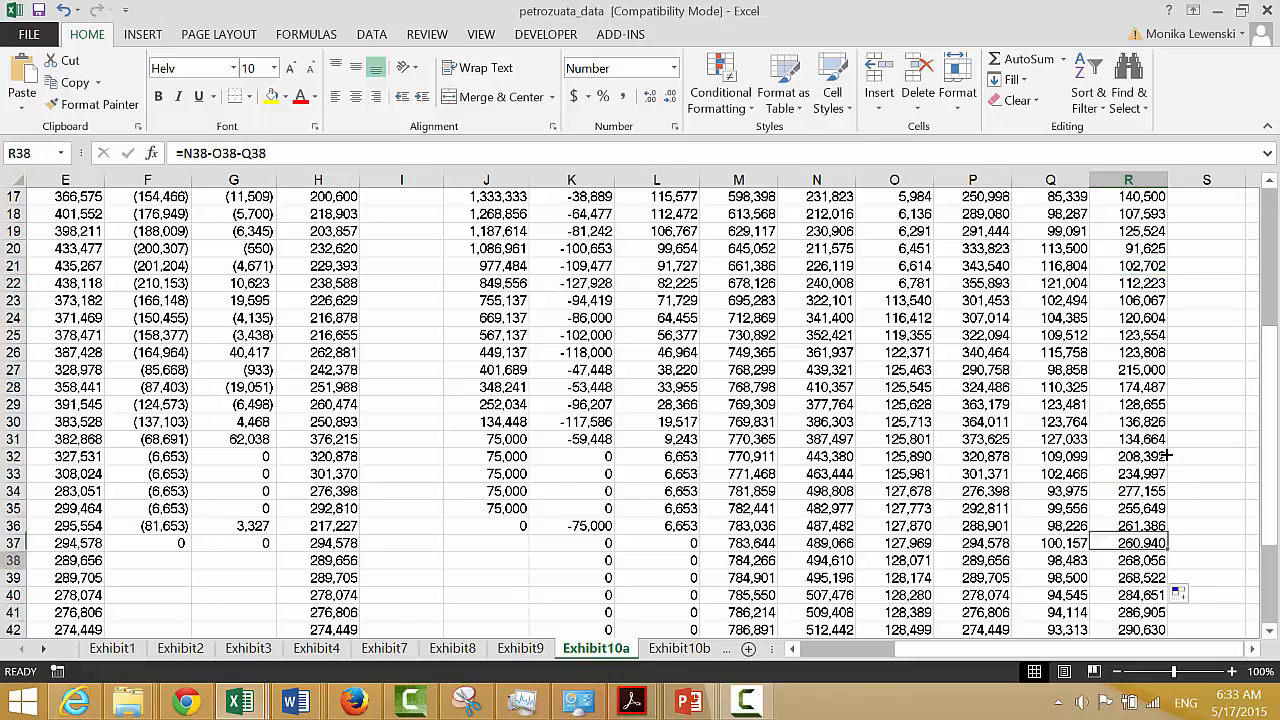
key(Down)
key(Down)
key(Down)
key(Down)
key(Down)
key(Down)
key(Down)
key(Down)
key(Down)
key(Down)
key(Down)
key(Down)
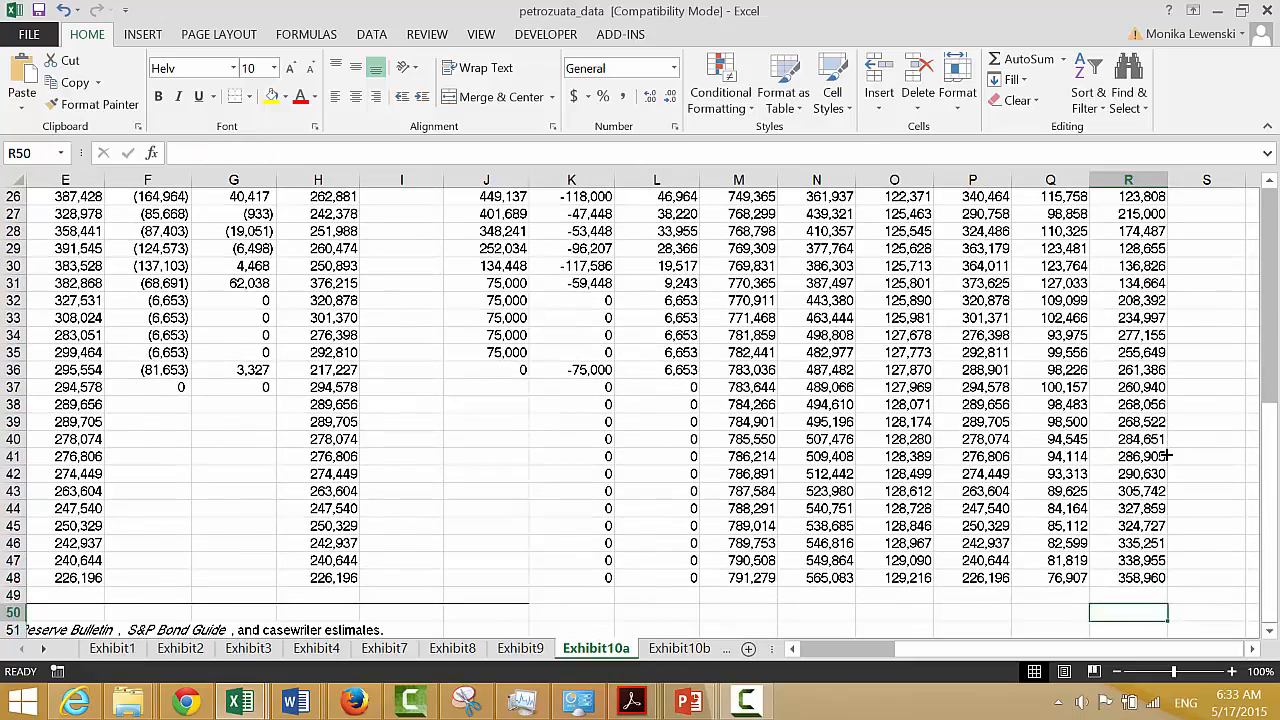
key(Up)
key(Up)
key(Up)
key(Up)
key(Up)
key(Up)
key(Up)
key(Up)
key(Up)
key(Up)
key(Up)
key(Up)
key(Up)
key(Up)
key(Up)
key(Up)
key(Up)
key(Up)
key(Up)
key(Up)
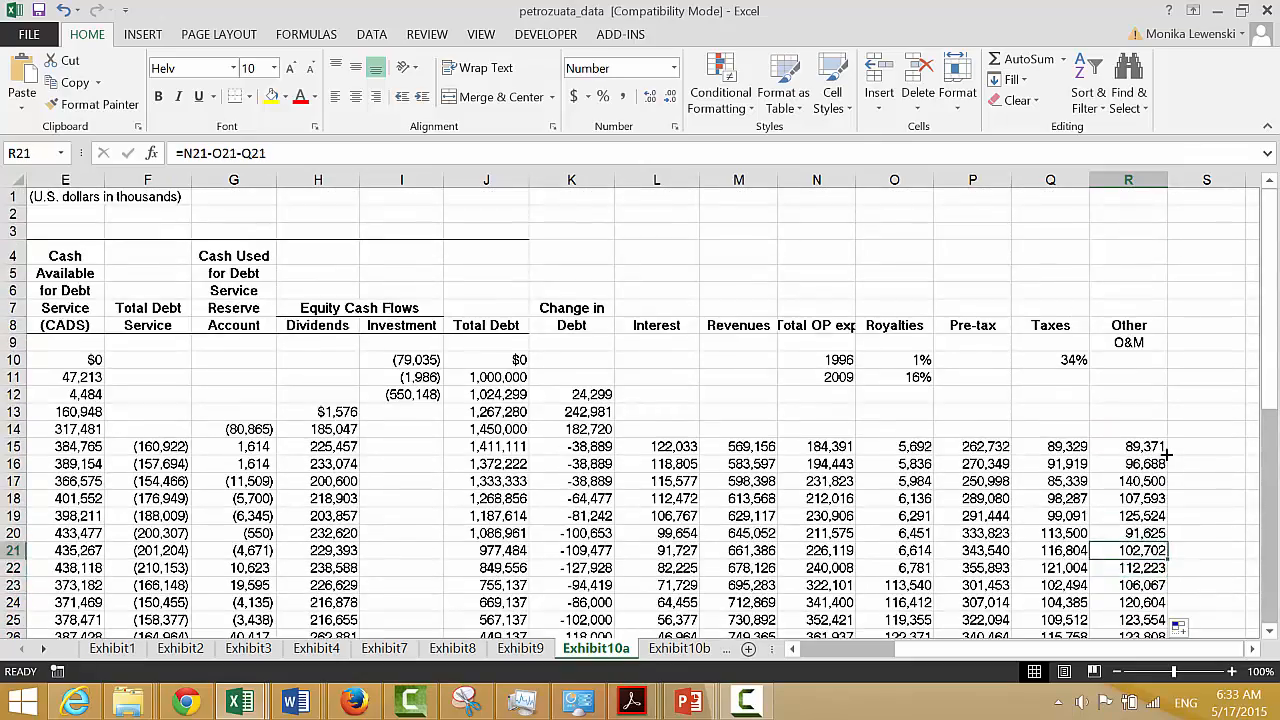
Step: Examine the projection columns across row 21, from Other O&M back to the forecast crude price and out to the empty columns
scroll(1166, 455, right, 1)
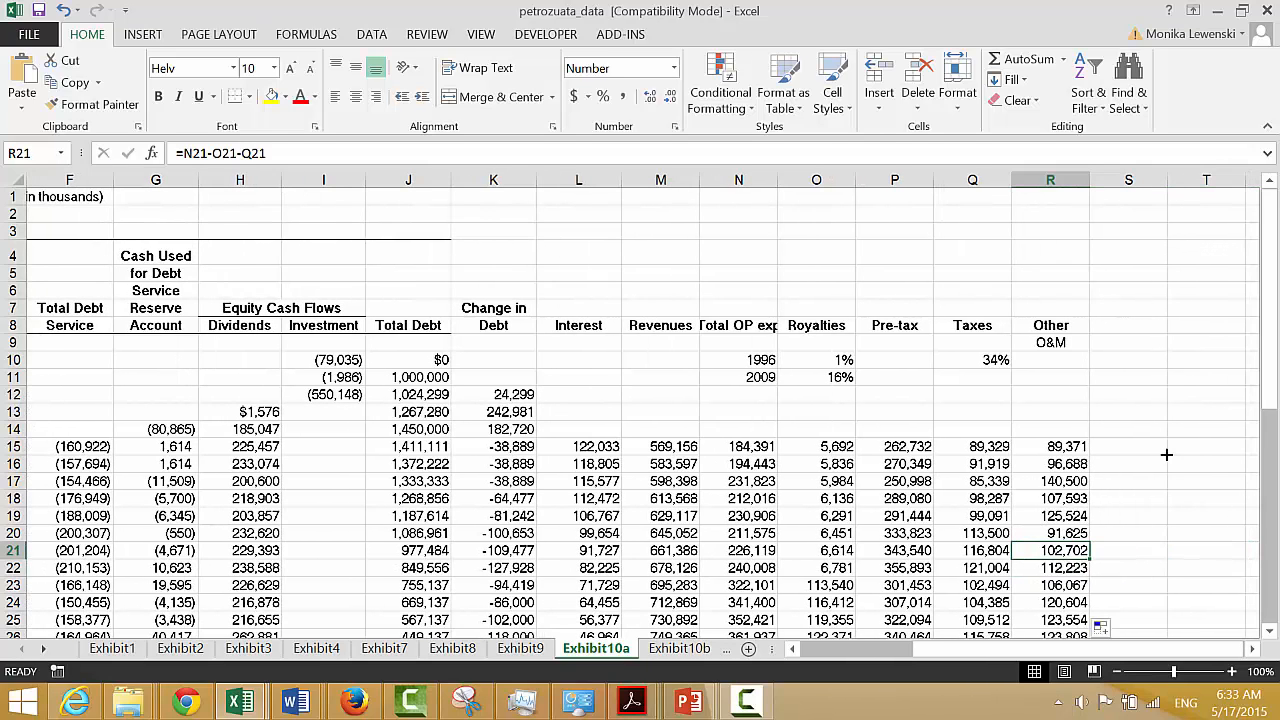
key(Left)
key(Left)
key(Left)
key(Left)
key(Left)
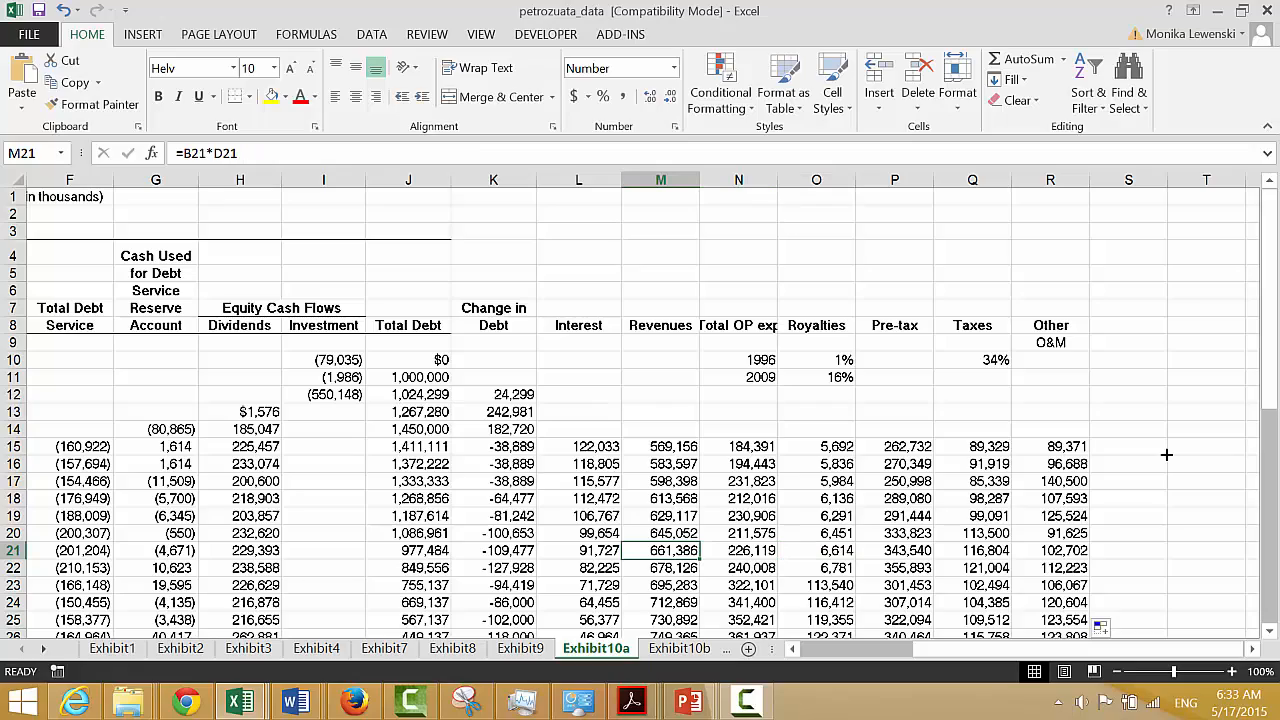
key(Left)
key(Left)
key(Left)
key(Left)
key(Left)
key(Left)
key(Left)
key(Left)
key(Left)
key(Left)
key(Left)
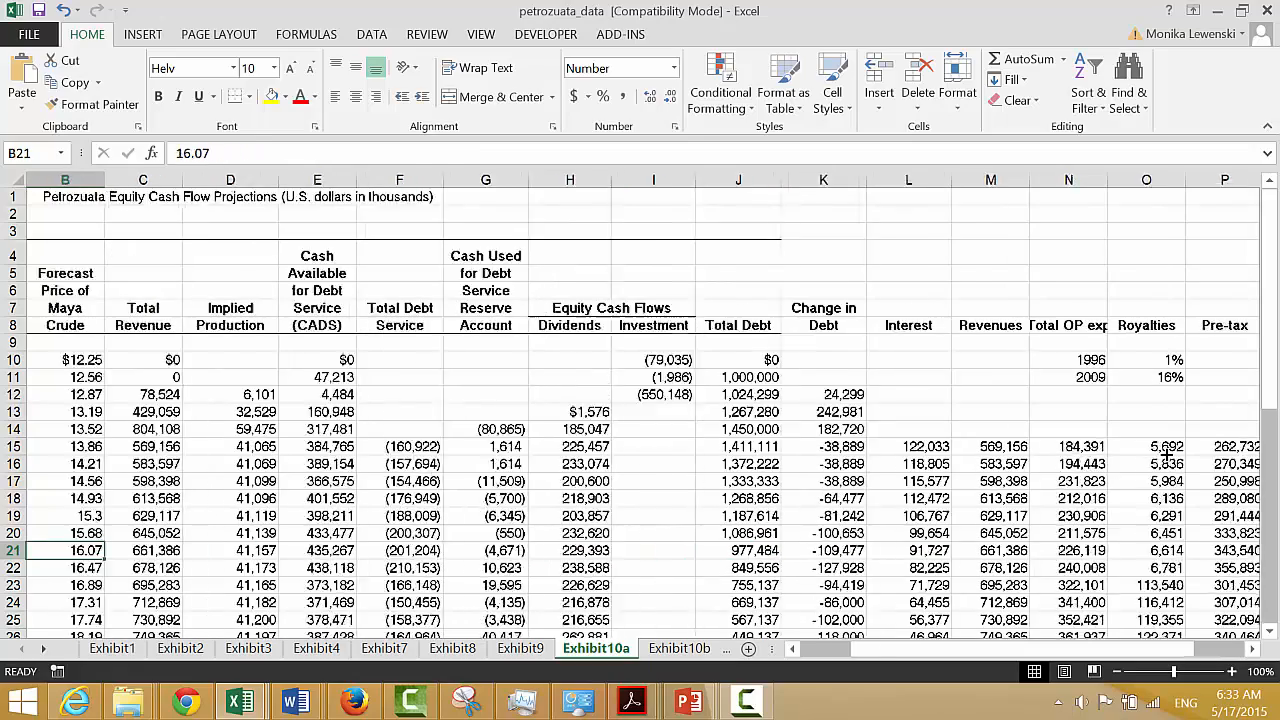
key(Right)
key(Right)
key(Right)
key(Right)
key(Right)
key(Right)
key(Right)
key(Right)
key(Right)
key(Right)
key(Right)
key(Right)
key(Right)
key(Right)
key(Right)
key(Right)
key(Right)
key(Right)
key(Right)
key(Right)
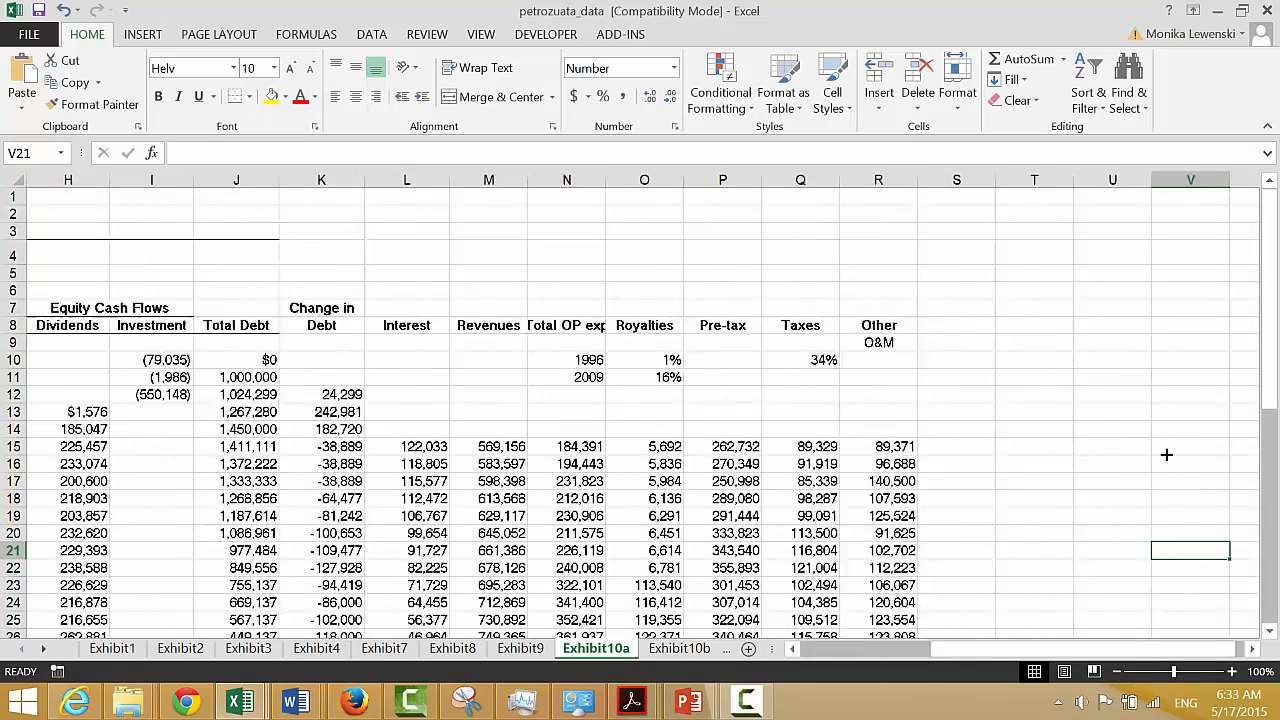
Step: Review row 21 from the empty columns back to the forecast data and across to the columns beyond Other O&M
key(Left)
key(Left)
key(Left)
key(Left)
key(Left)
key(Left)
key(Left)
key(Left)
key(Left)
key(Left)
key(Left)
key(Left)
key(Left)
key(Left)
key(Left)
key(Left)
key(Left)
key(Right)
key(Right)
key(Right)
key(Right)
key(Right)
key(Right)
key(Right)
key(Right)
key(Right)
key(Right)
key(Right)
key(Right)
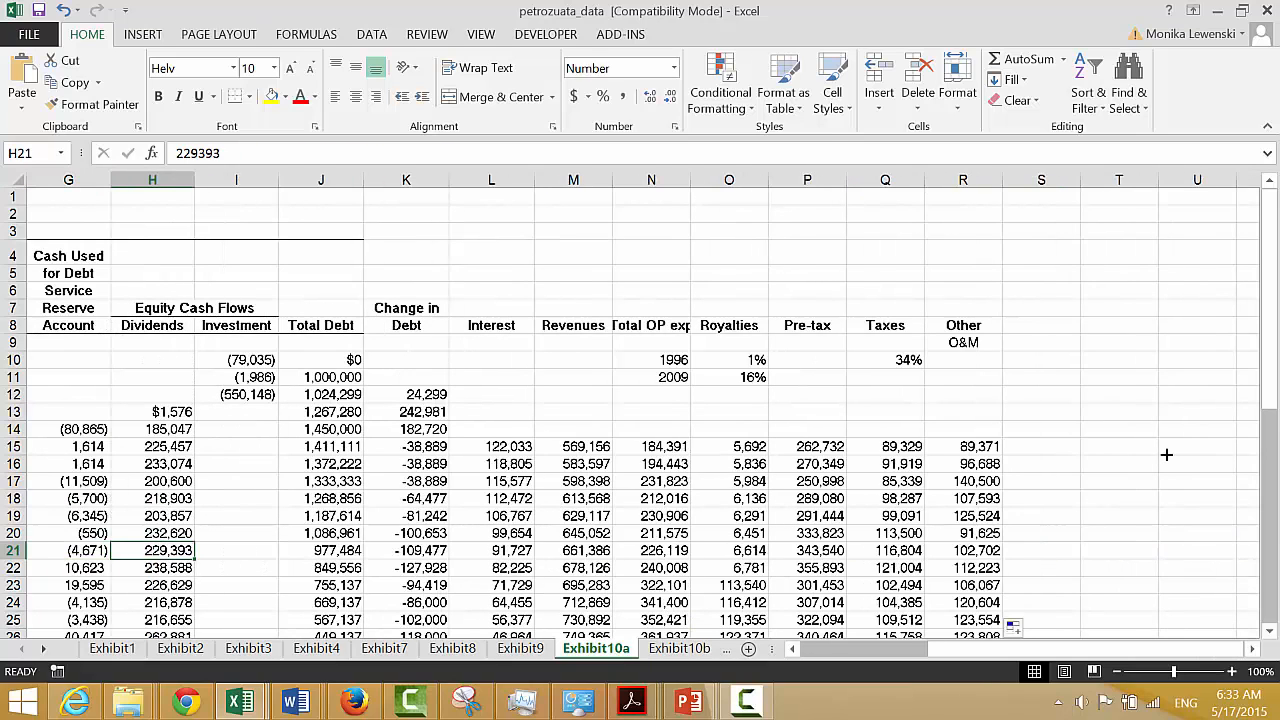
key(Right)
key(Right)
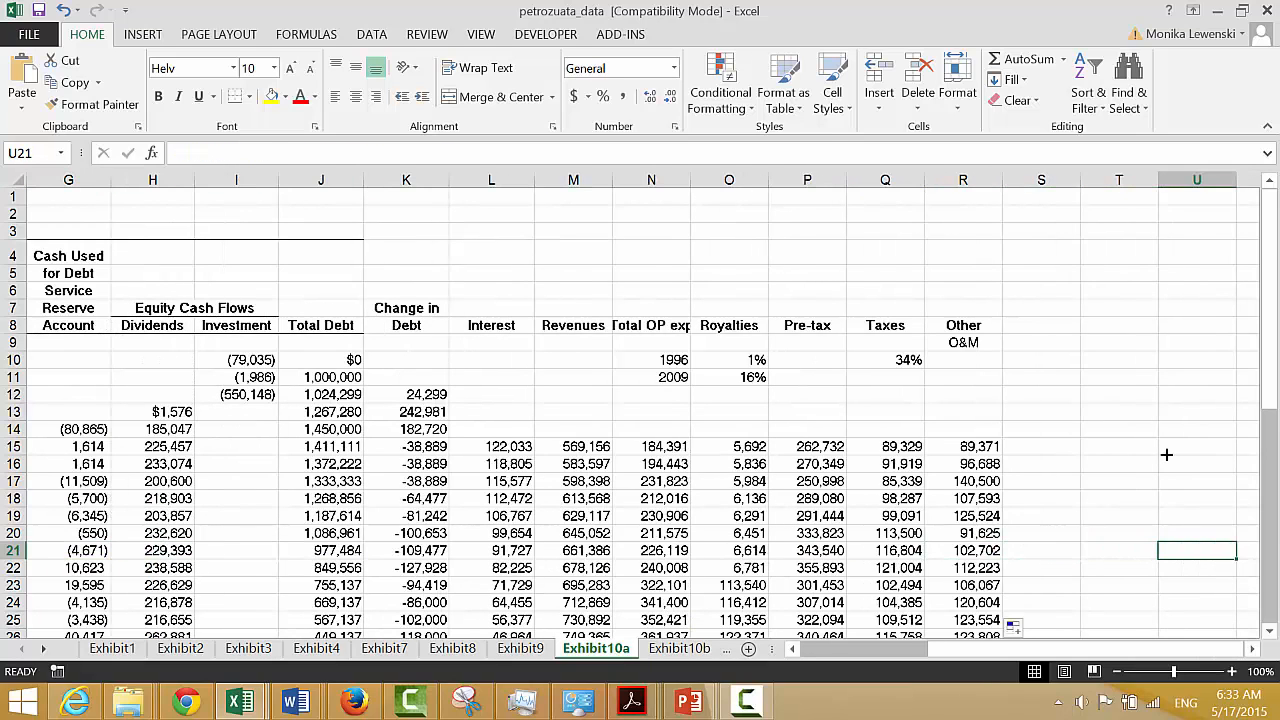
Step: Insert a blank column between Revenues and Total OP exp
key(Left)
key(Left)
key(Left)
key(Left)
key(Left)
key(Left)
key(Left)
key(Left)
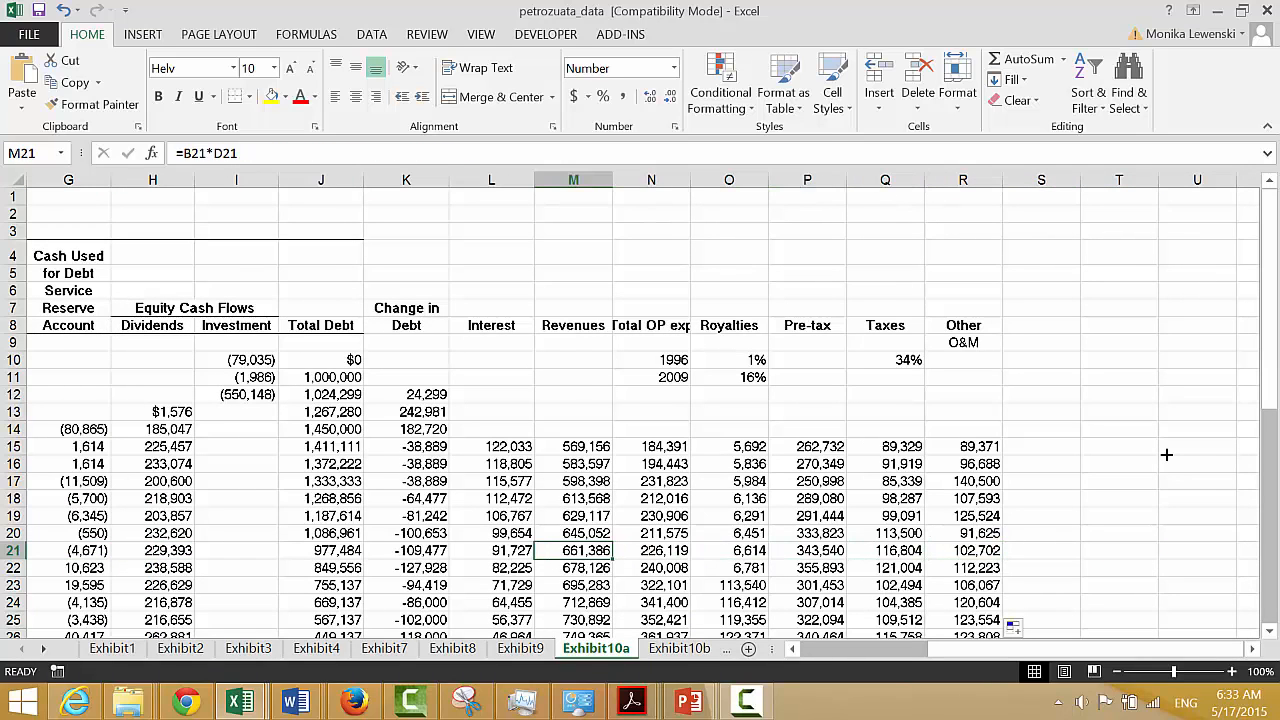
key(Right)
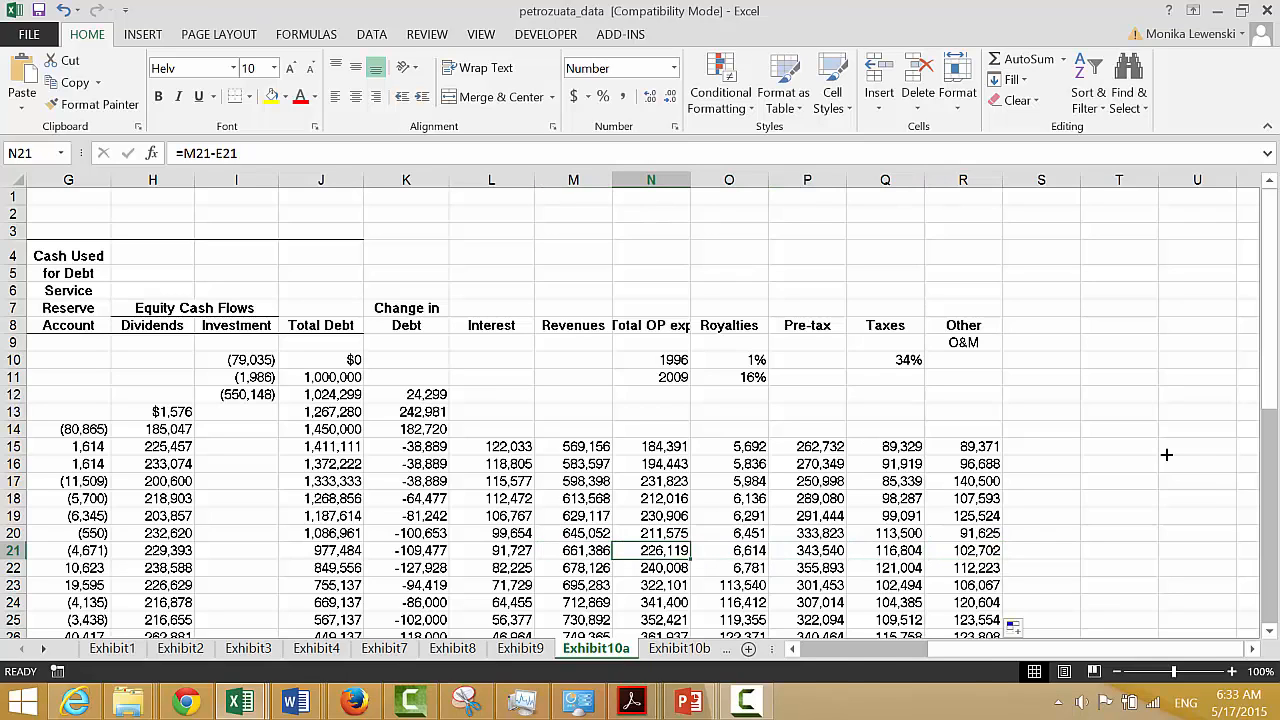
key(ctrl+space)
key(ctrl+shift+plus)
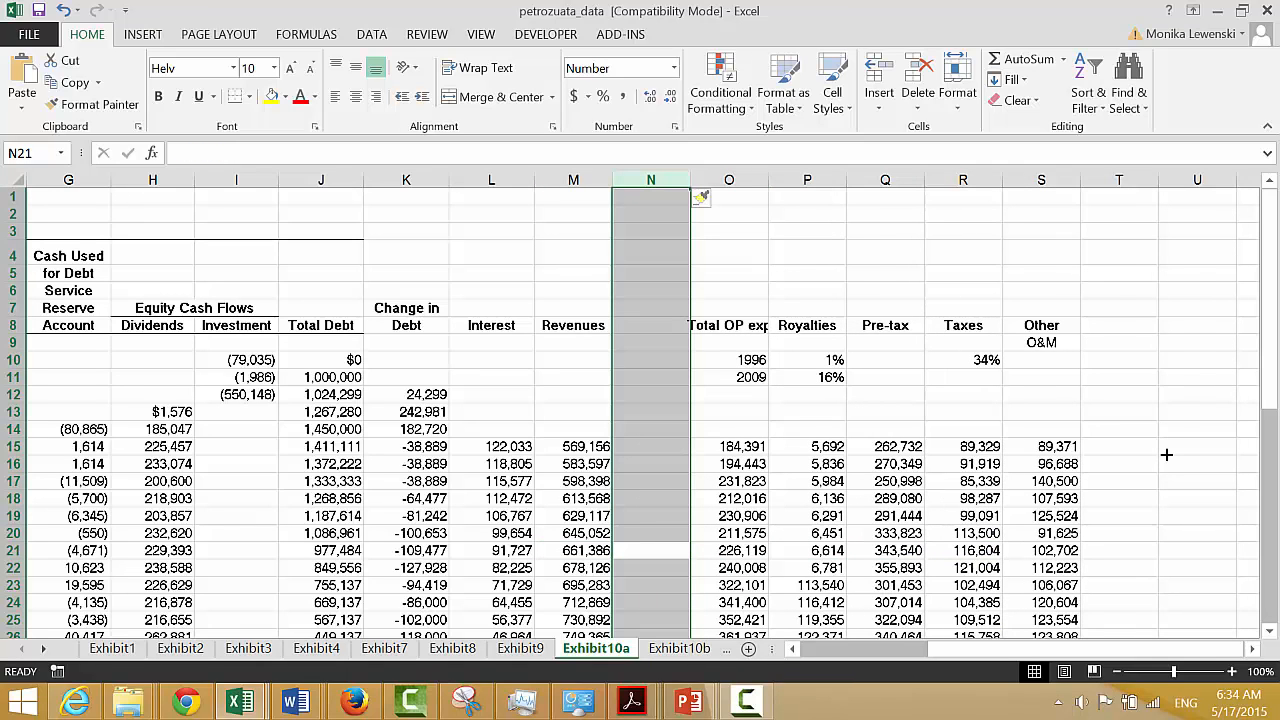
Step: Move the entire Other O&M column from column S into the blank column N beside Revenues
click(1056, 177)
key(ctrl+x)
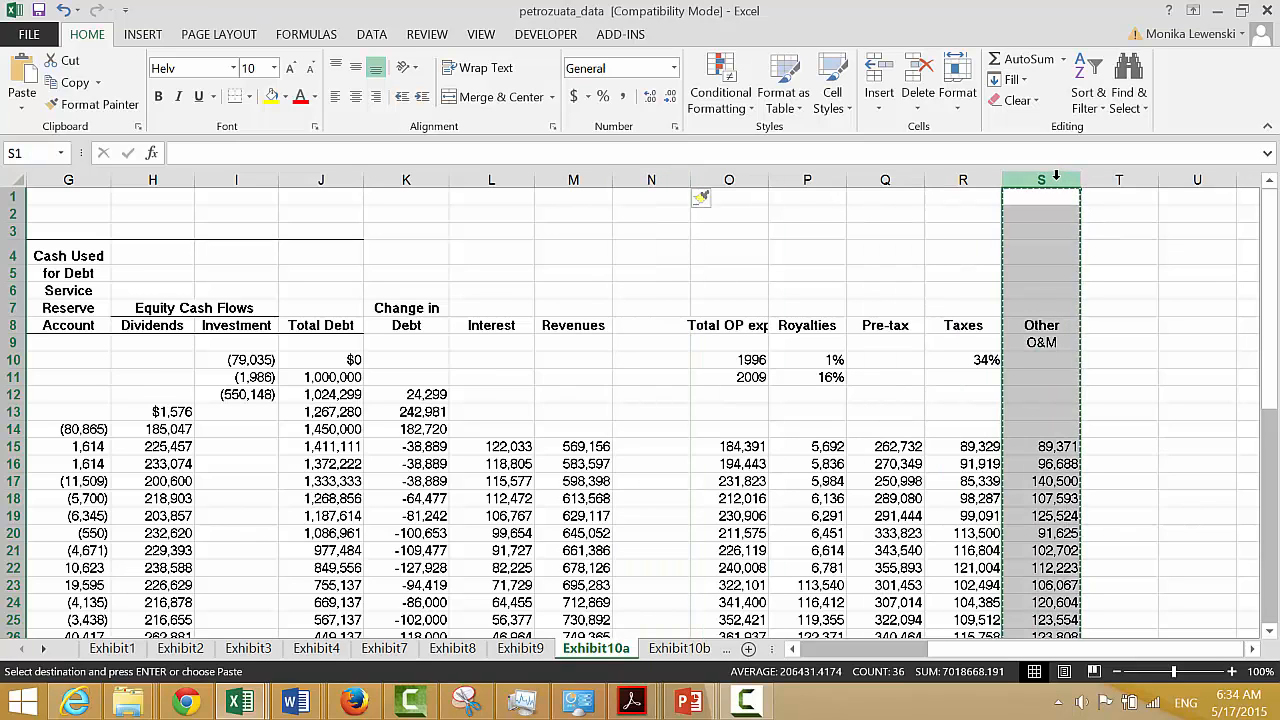
key(Left)
key(Left)
key(Left)
key(Left)
key(Left)
key(ctrl+v)
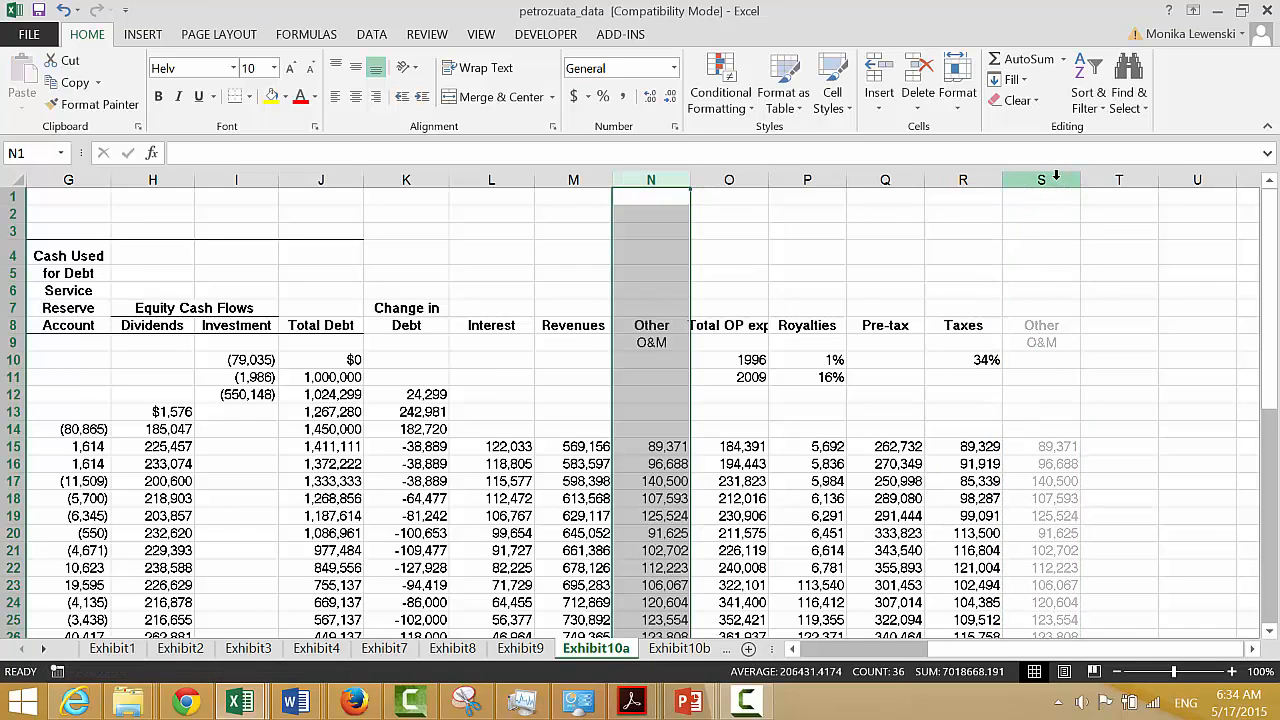
Step: Check the Total OP exp formula for the first projection year in O15
key(Right)
key(Down)
key(Down)
key(Down)
key(Down)
key(Down)
key(Down)
key(Down)
key(Down)
key(Down)
key(Down)
key(Down)
key(Down)
key(Down)
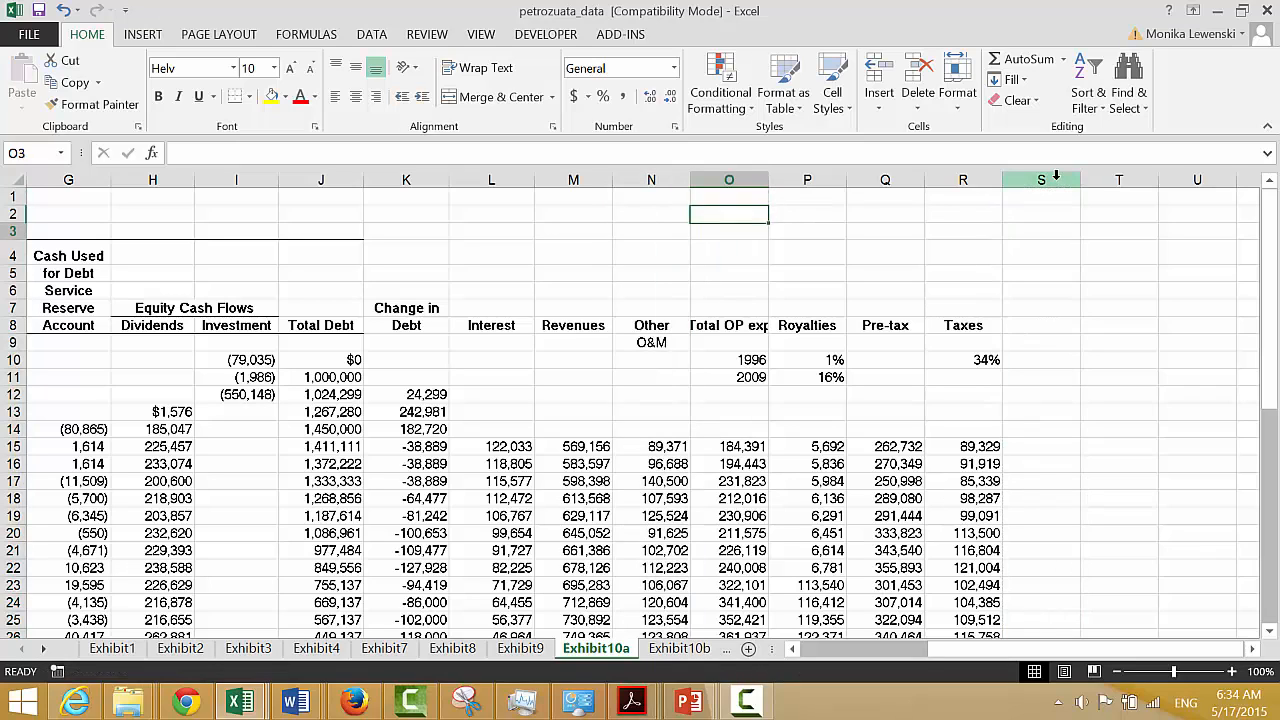
key(Down)
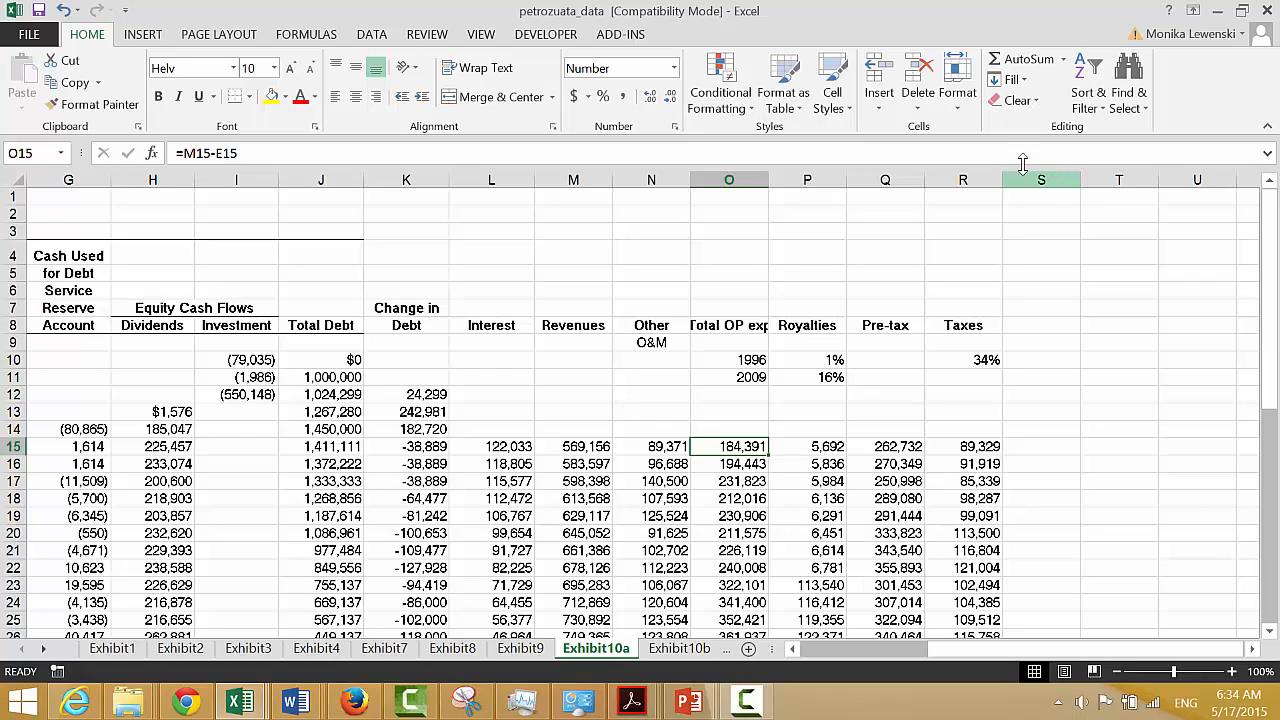
Step: Insert a blank column between Change in Debt and Interest
click(735, 172)
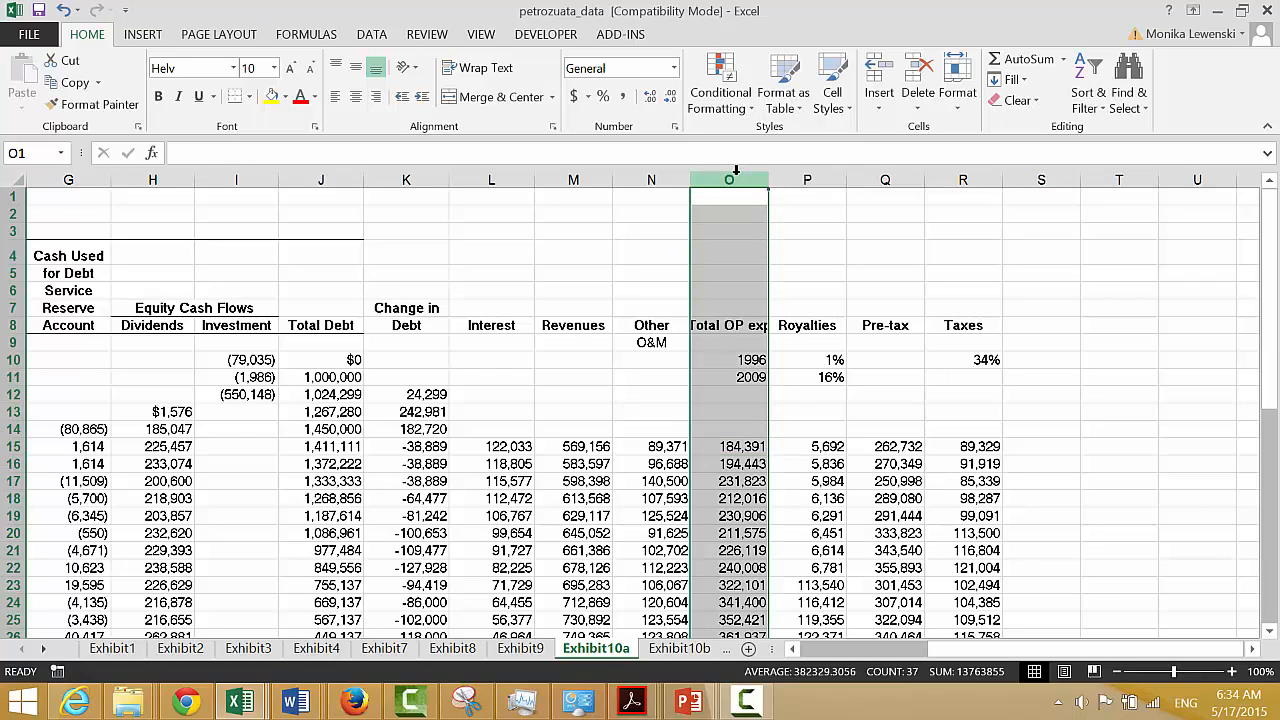
key(Left)
key(Left)
key(Left)
key(ctrl+space)
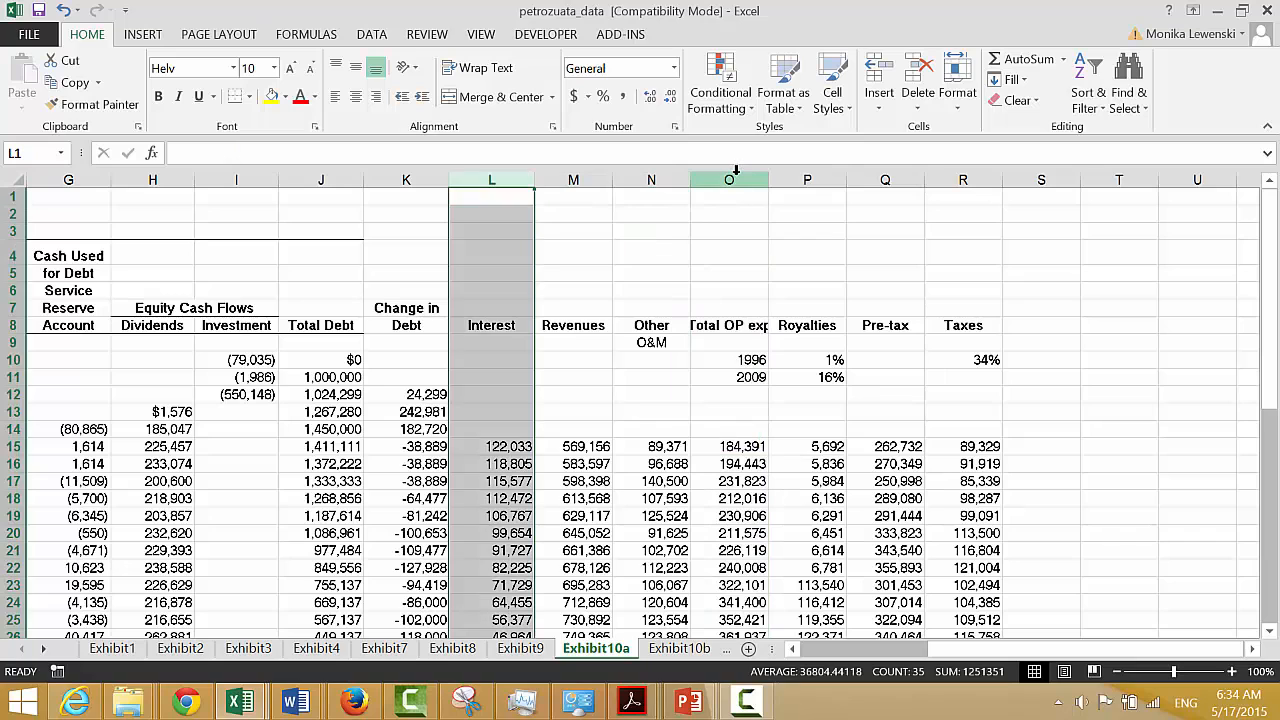
key(ctrl+shift+plus)
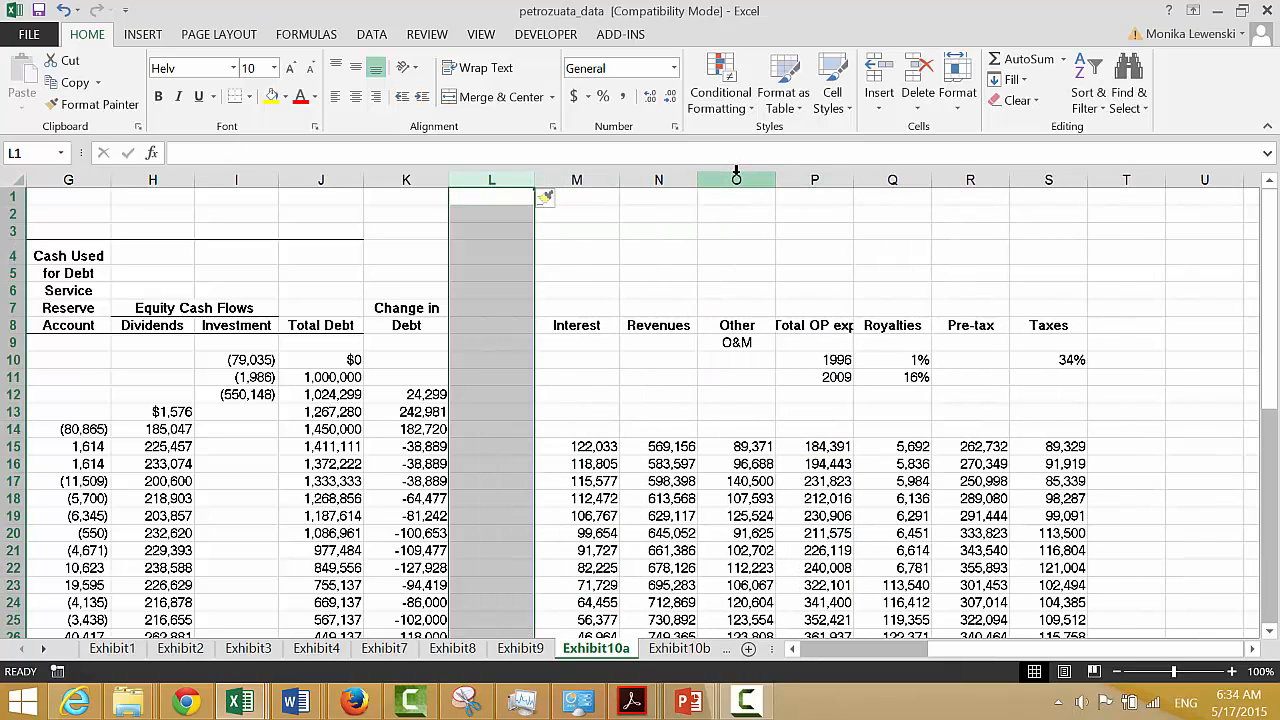
Step: Move the entire Total OP exp column from column P into the blank column L before Interest
click(806, 178)
key(ctrl+x)
key(Left)
key(Left)
key(Left)
key(Left)
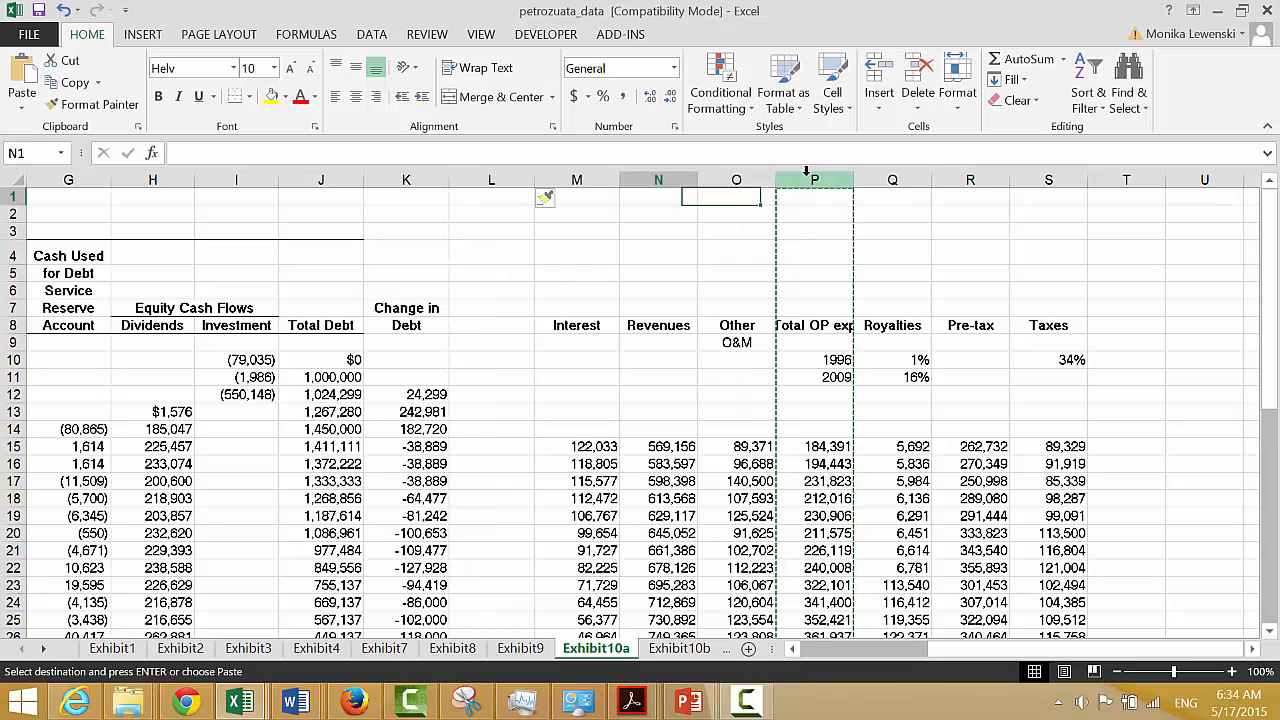
key(ctrl+v)
Step: Insert a blank spacer column between Interest and Revenues
key(Right)
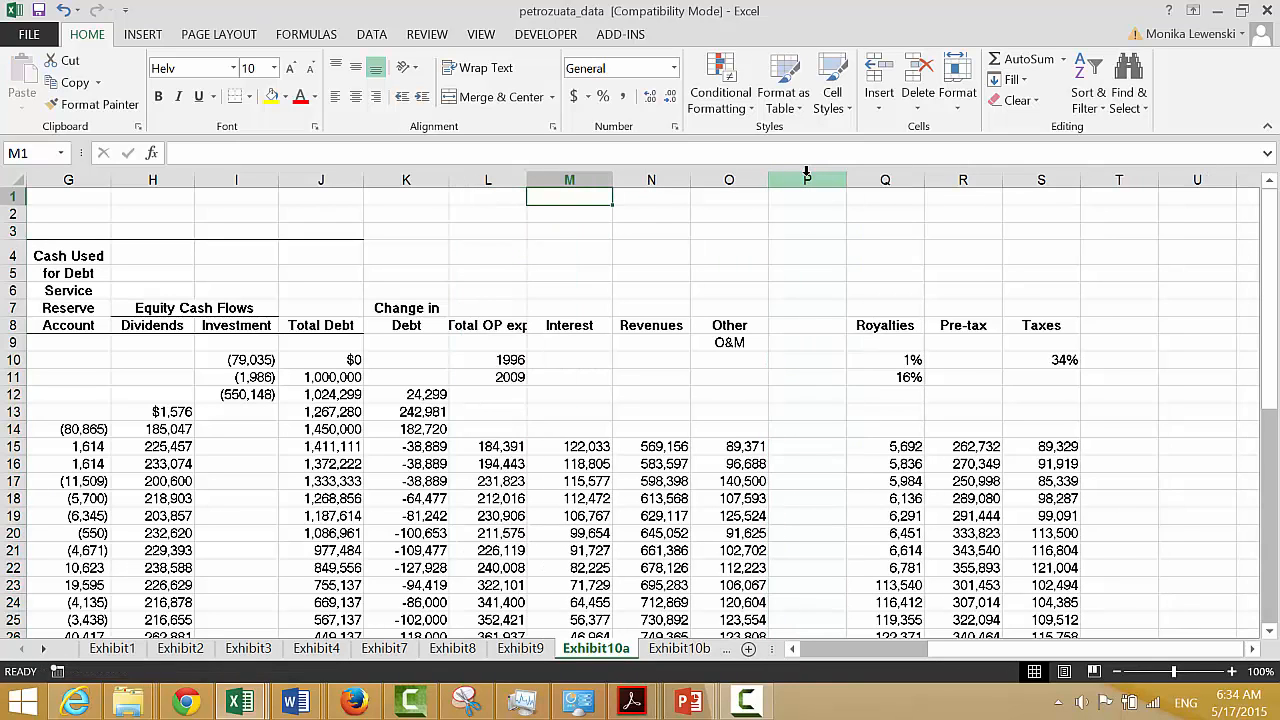
key(Right)
key(ctrl+space)
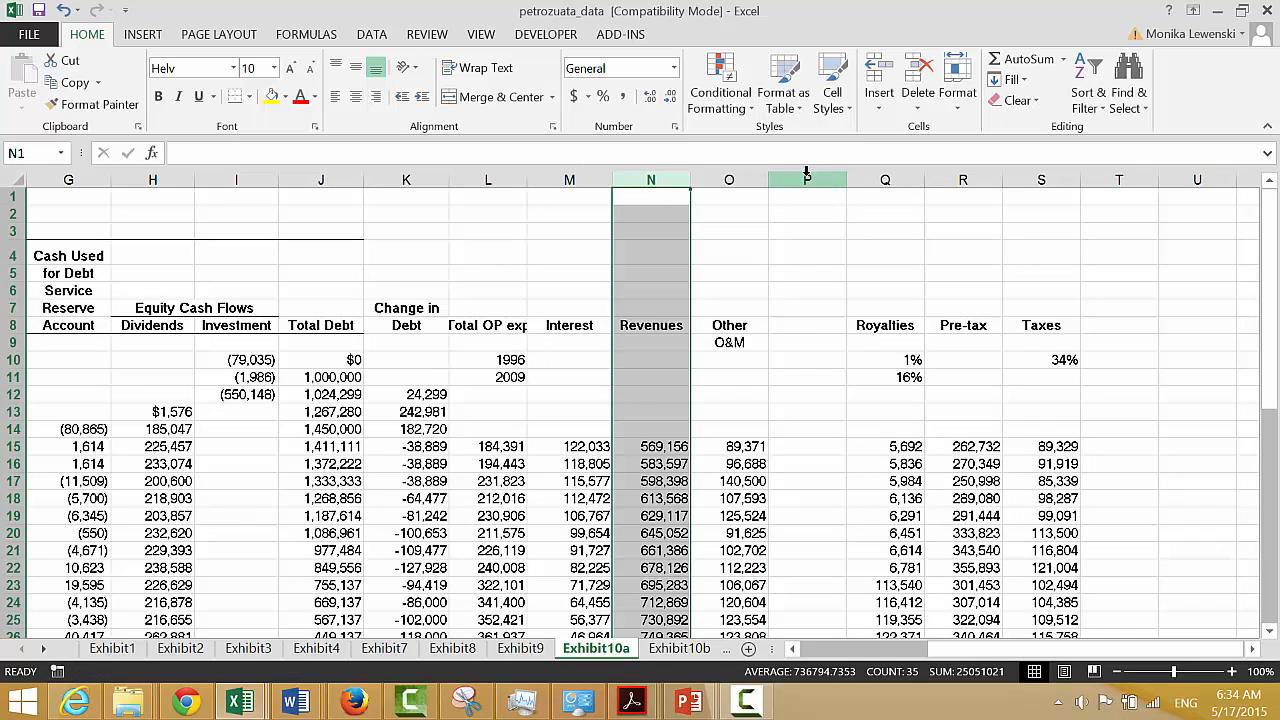
key(ctrl+shift+plus)
Step: Replace the Other O&M formulas in P15:P48 with their static values
key(Right)
key(Right)
key(Down)
key(Down)
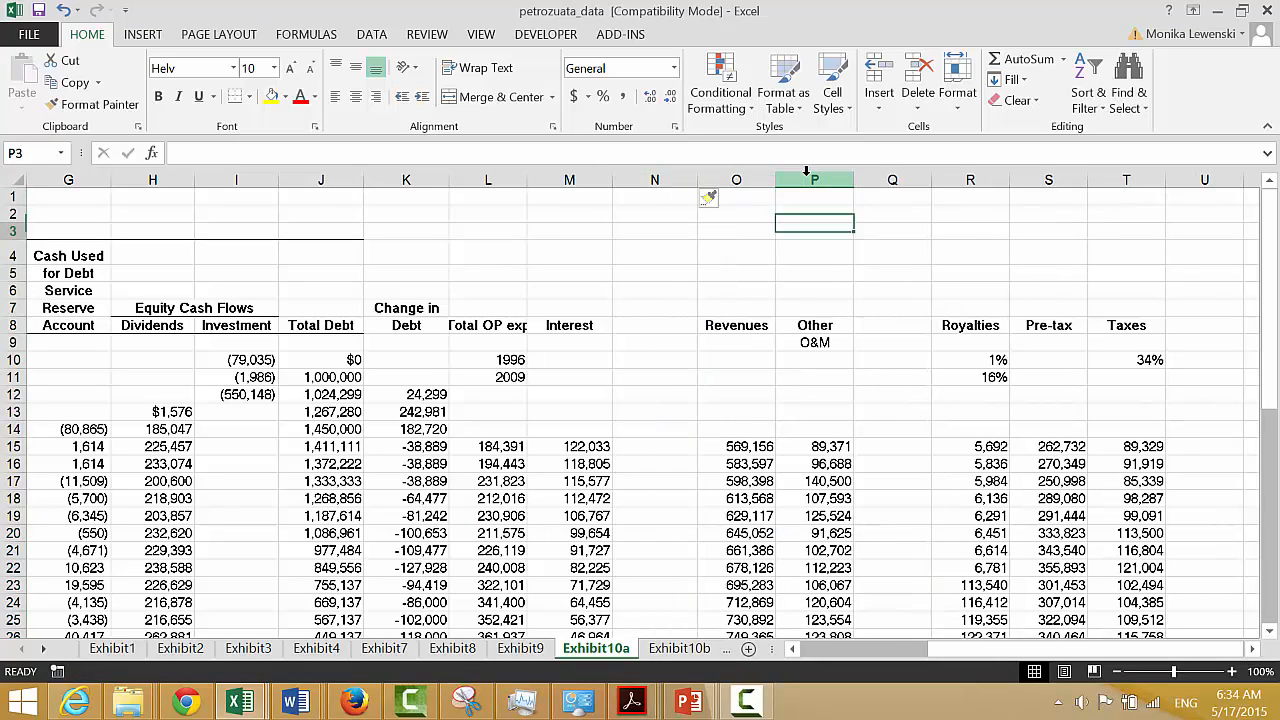
key(Down)
key(Down)
key(Down)
key(Down)
key(Down)
key(Down)
key(Down)
key(Down)
key(Down)
key(Down)
key(Down)
key(Down)
key(ctrl+shift+Down)
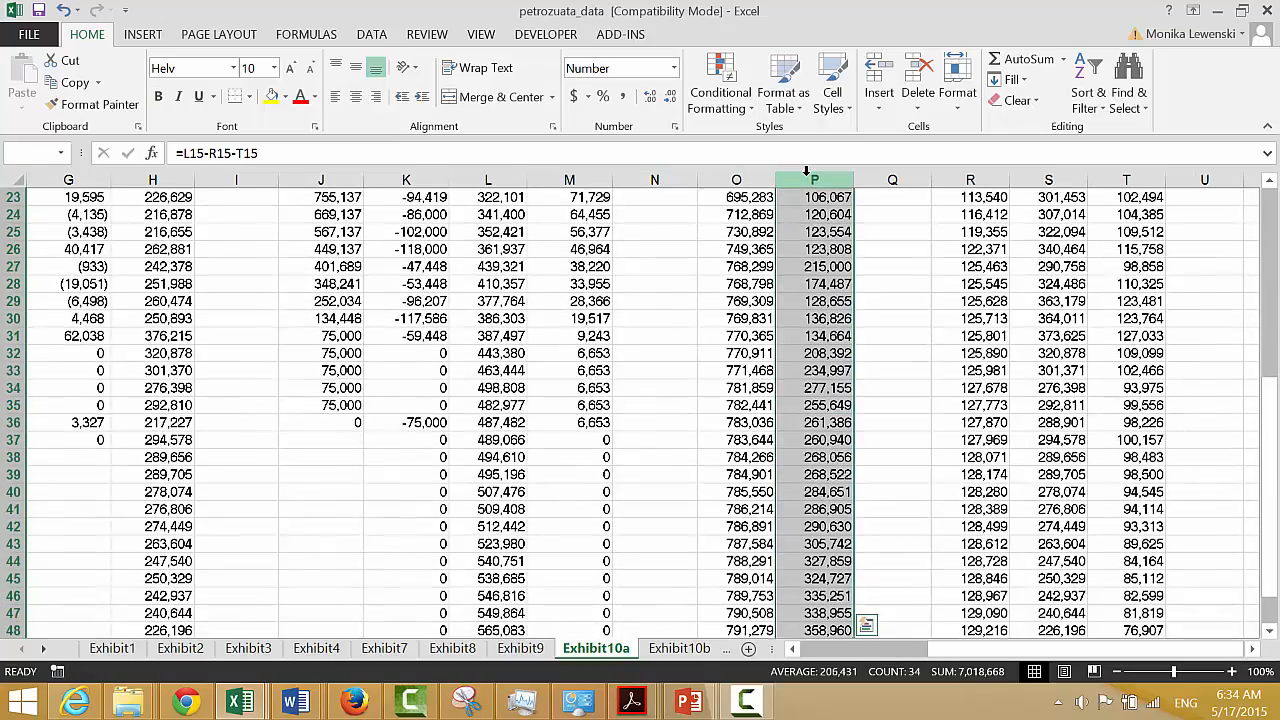
key(ctrl+c)
key(alt+e)
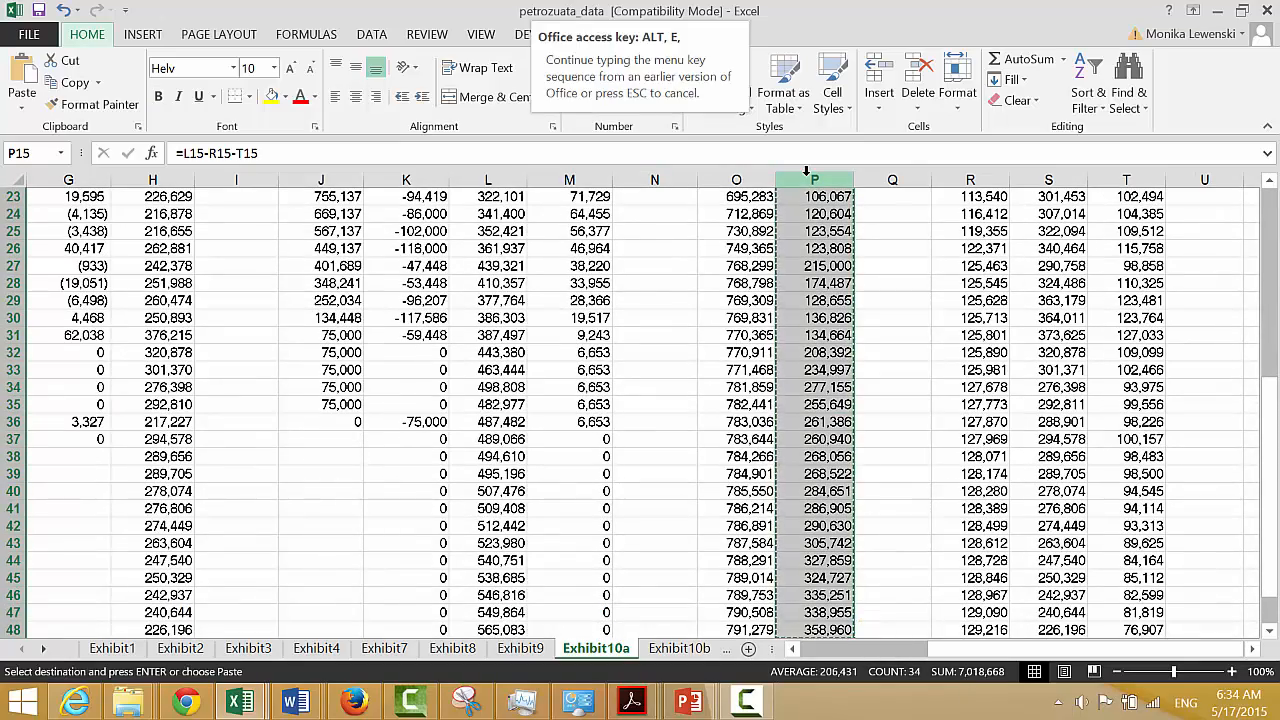
key(s)
key(v)
key(Return)
key(Left)
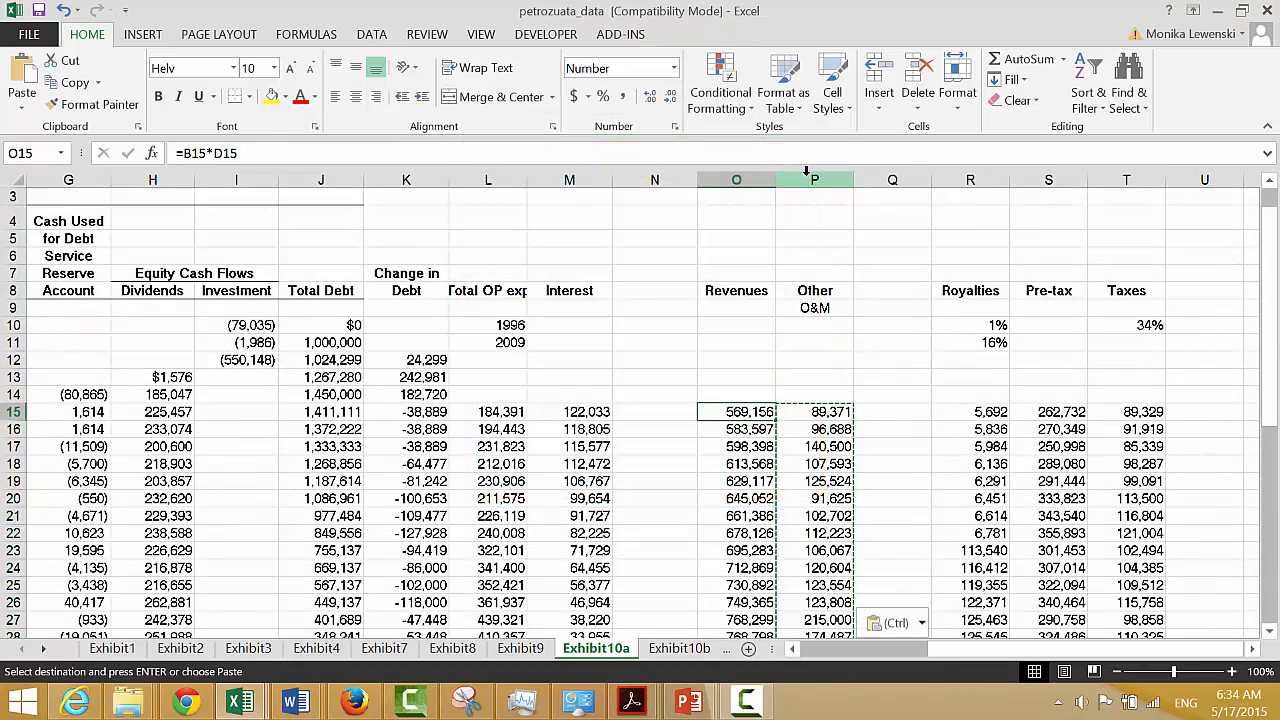
key(Escape)
Step: Delete the empty column Q between Other O&M and Royalties
key(Right)
key(Right)
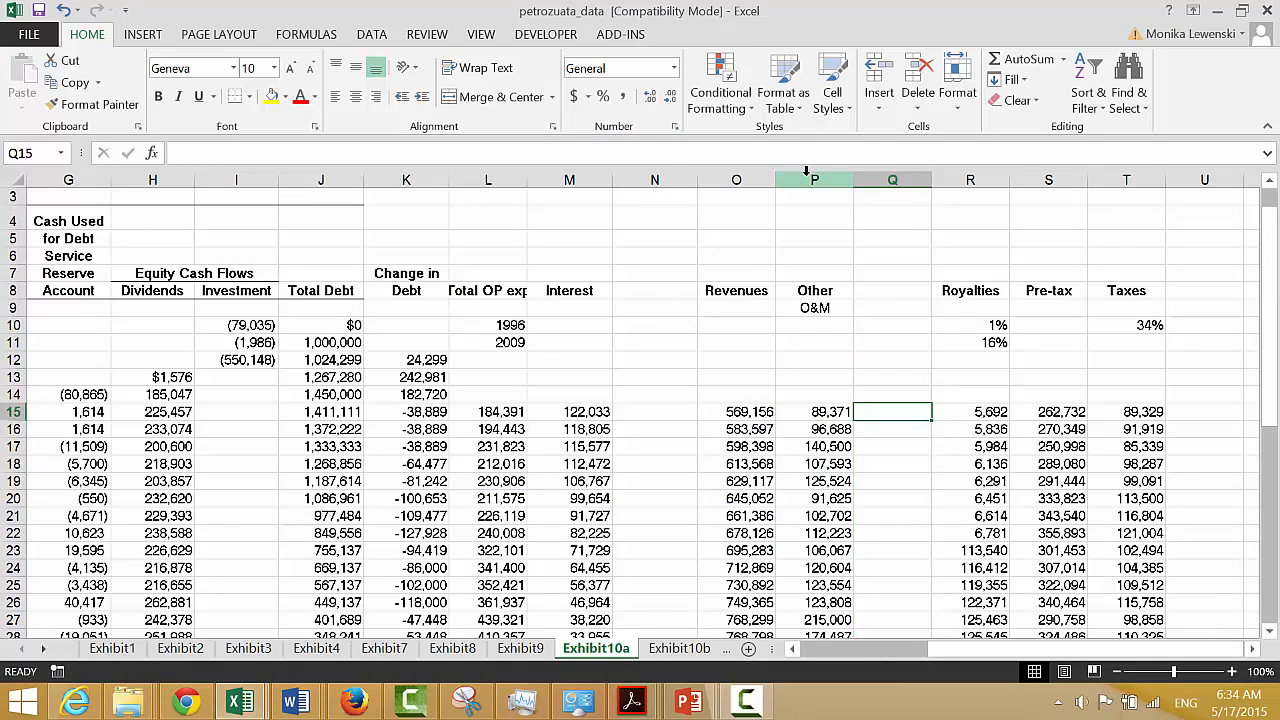
key(ctrl+space)
key(ctrl+minus)
Step: Check the cell references in the row 15 formulas for Royalties, Pre-tax, Revenues and Taxes
key(Left)
key(Right)
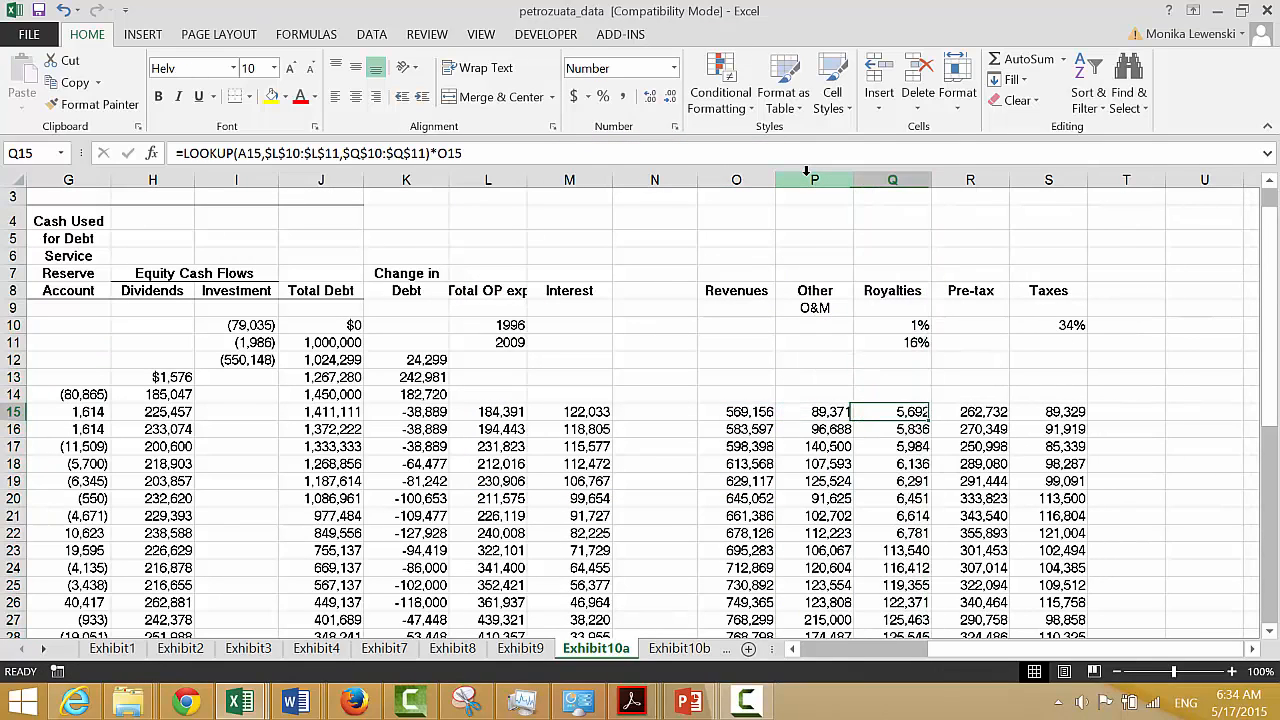
key(F2)
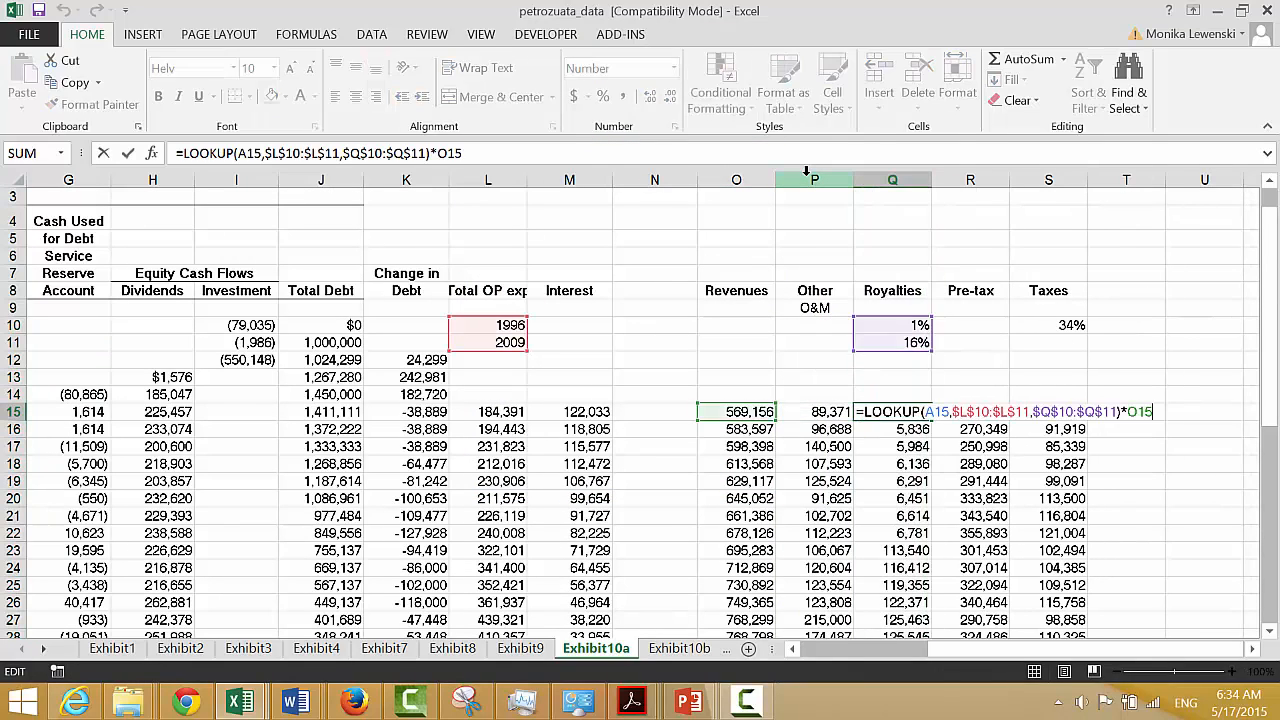
key(Return)
key(Up)
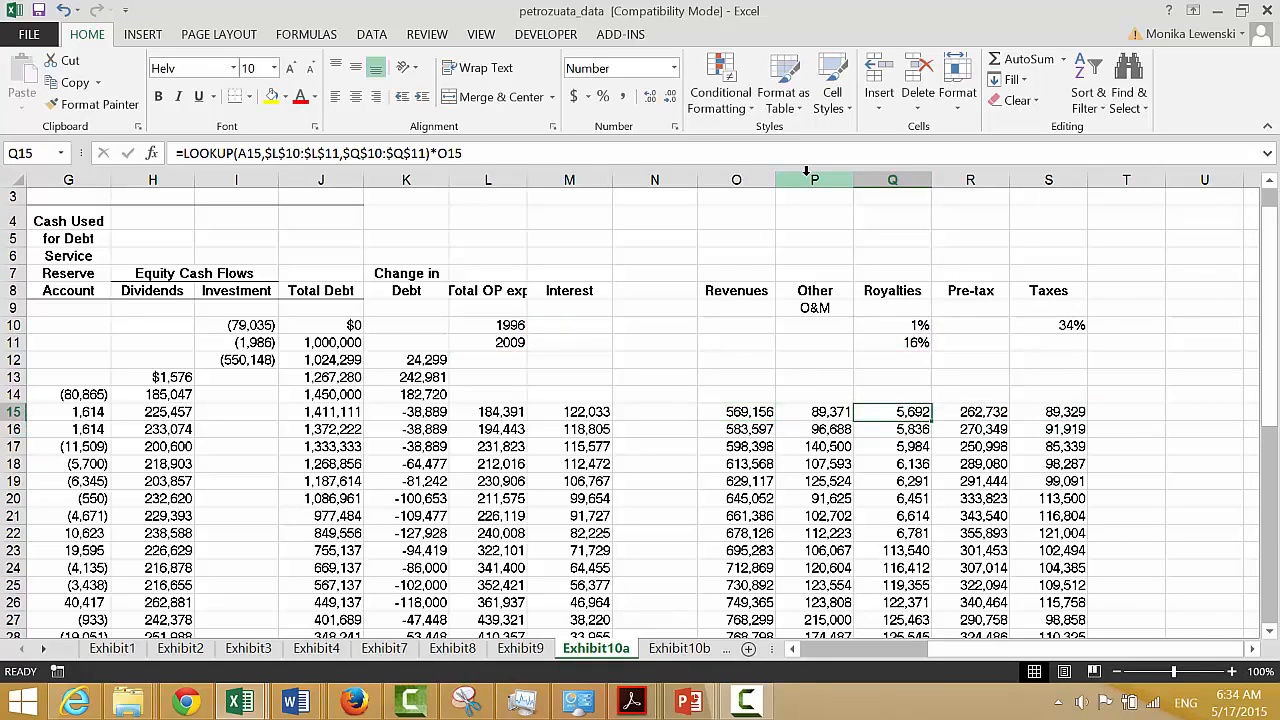
key(Right)
key(Right)
key(Left)
key(F2)
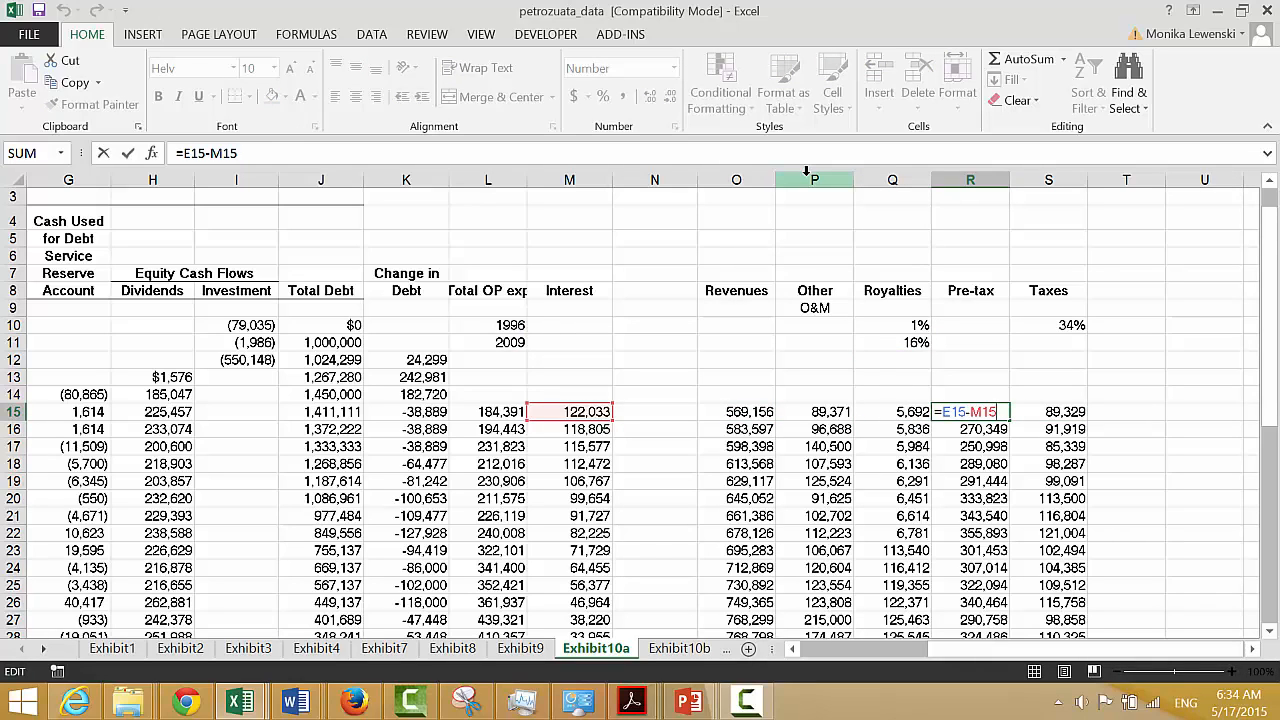
key(Escape)
key(Left)
key(Left)
key(Left)
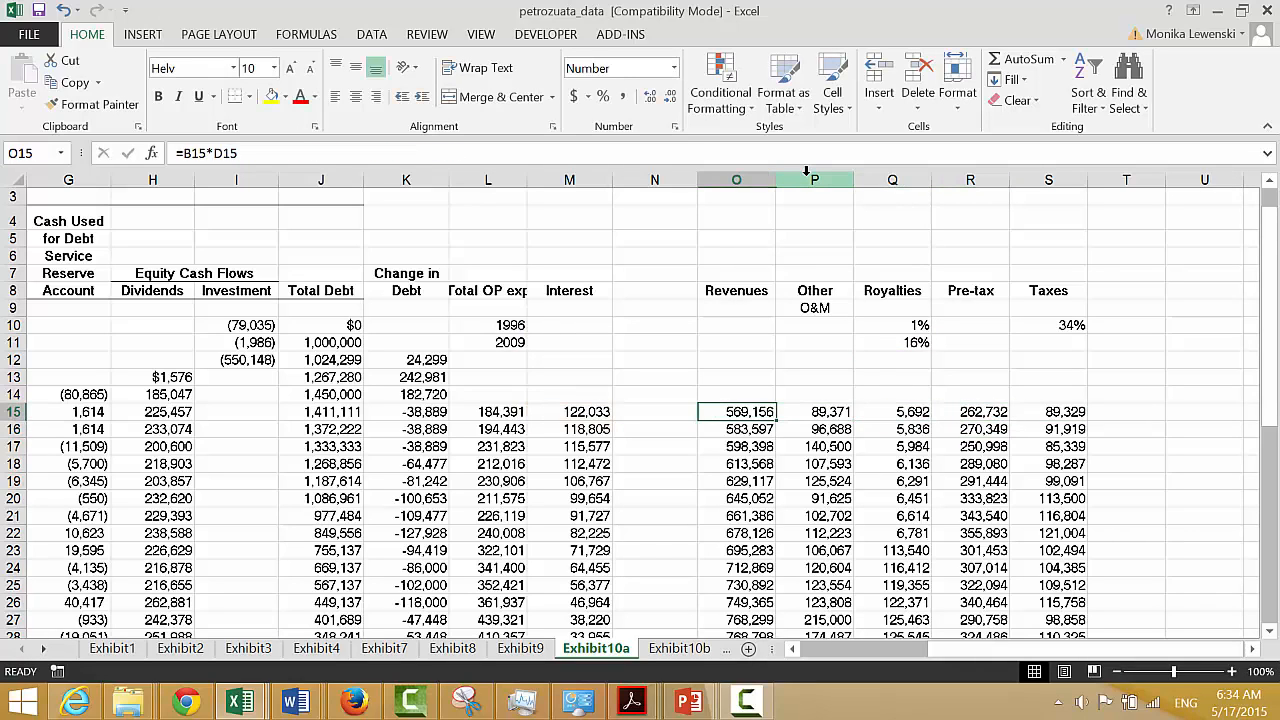
key(Left)
key(Right)
key(Right)
key(Right)
key(Right)
key(Right)
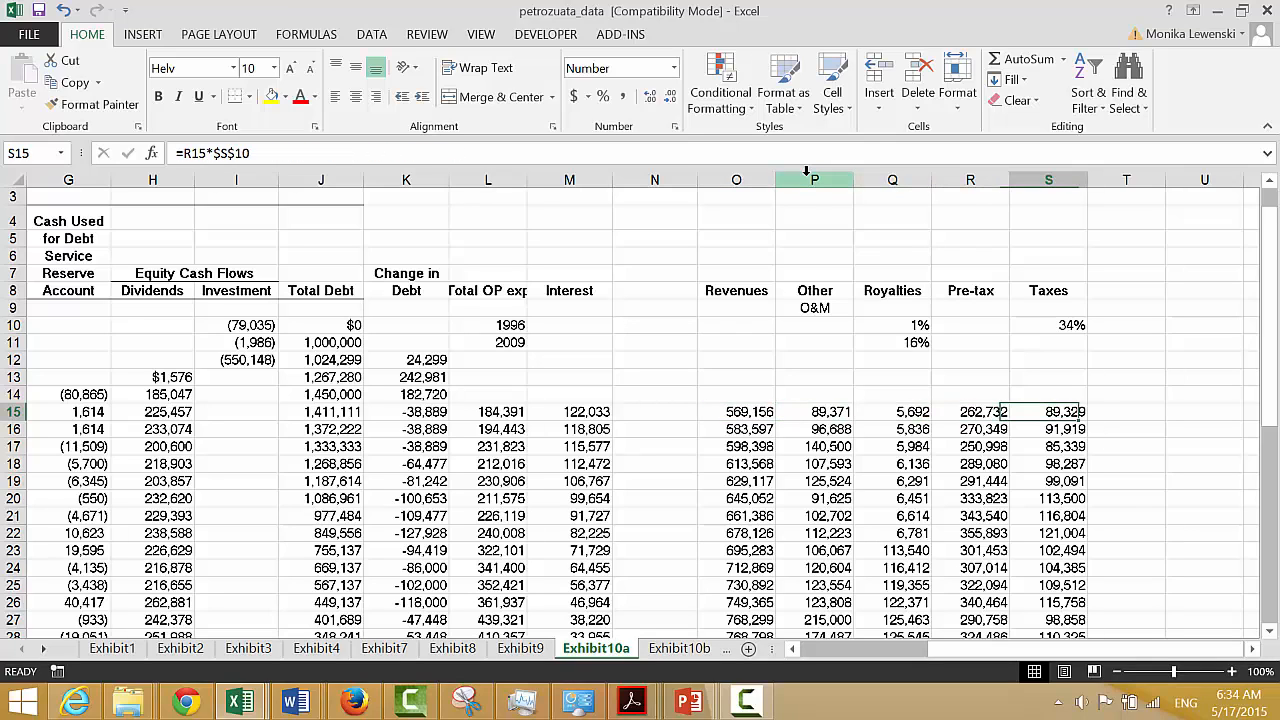
key(F2)
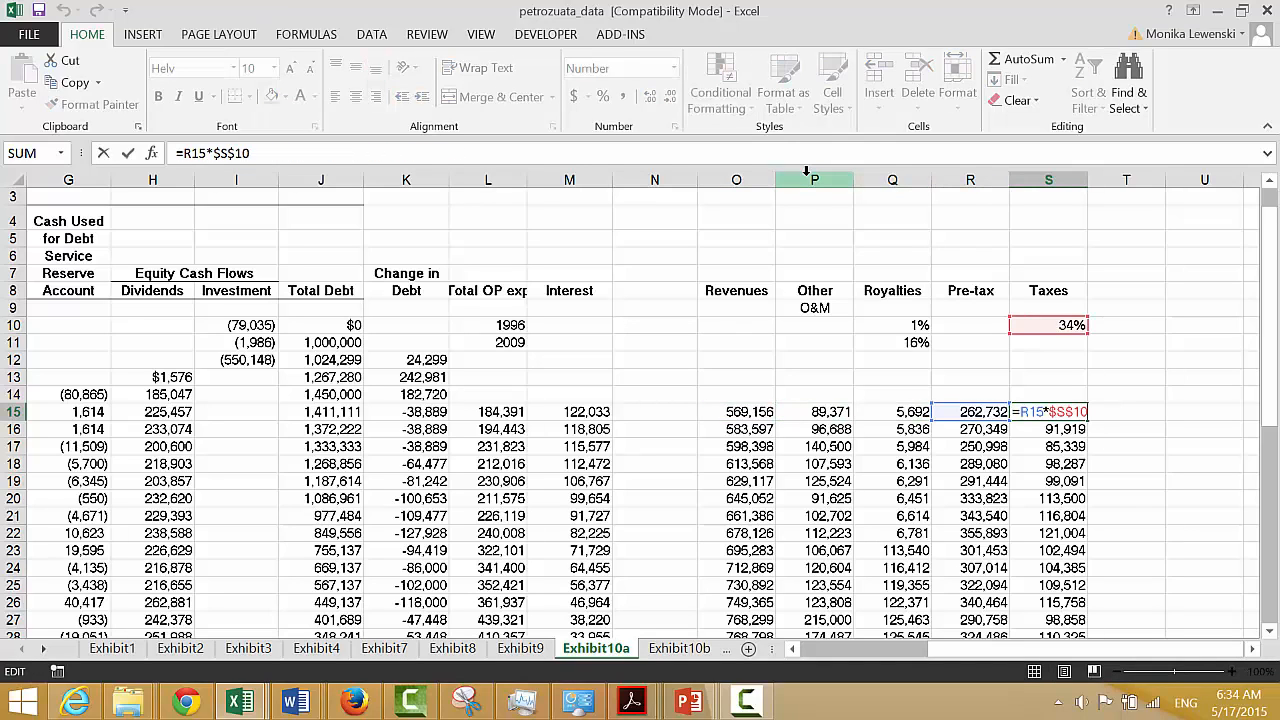
key(Escape)
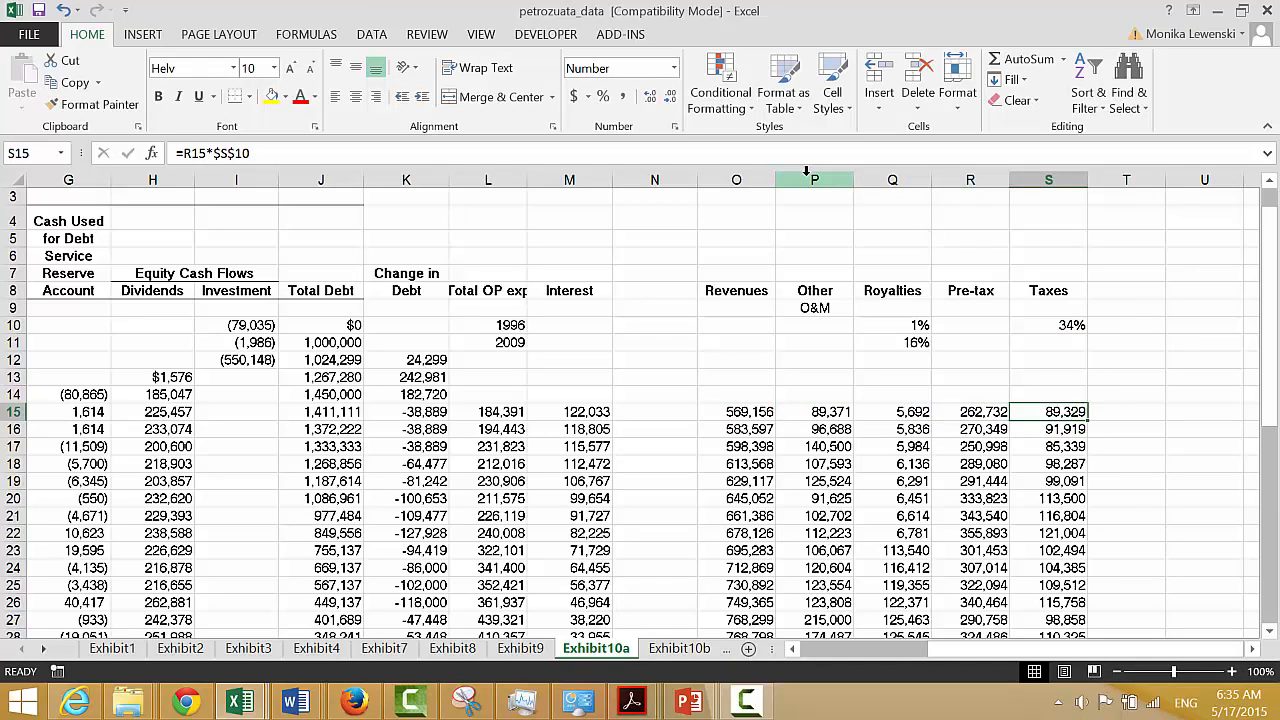
Step: Add the column heading CFADS in T8, next to Taxes
key(Right)
key(Up)
key(Up)
key(Up)
key(Up)
key(Up)
key(Up)
key(Up)
key(Up)
key(Down)
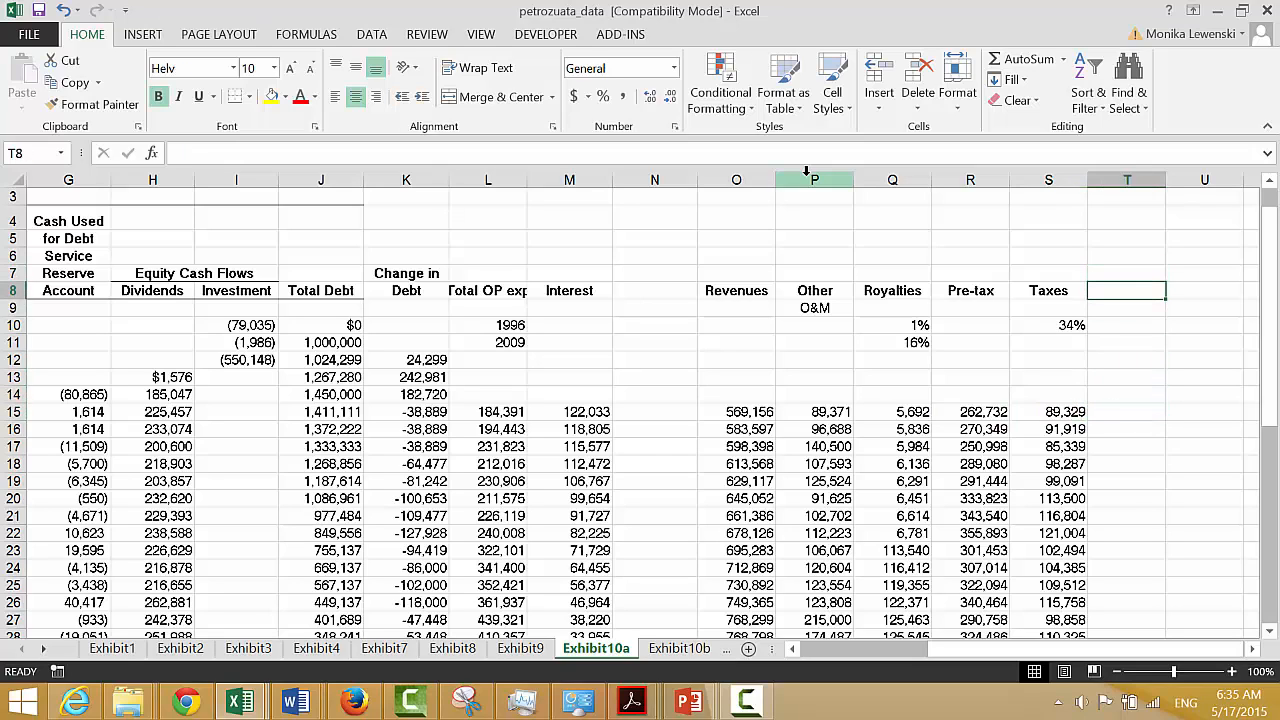
text(CFADS)
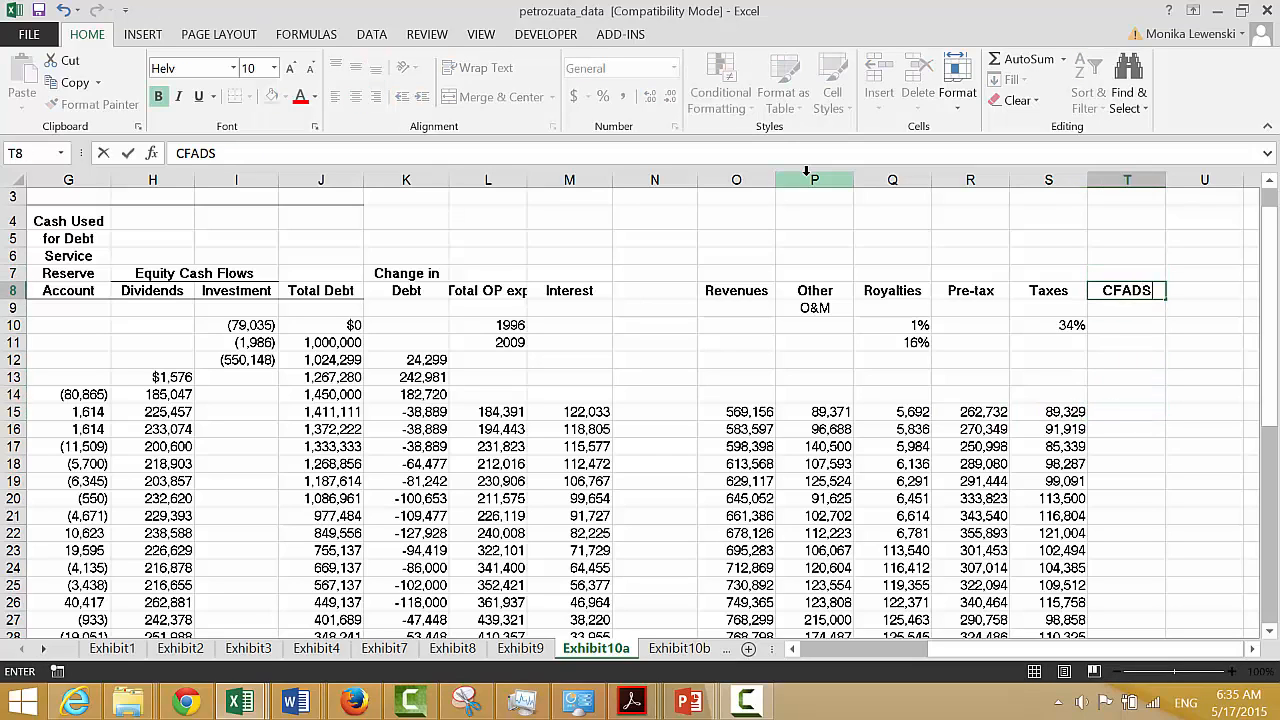
key(Return)
Step: Calculate CFADS in T15 with =O15-P15-Q15-S15 and fill the formula down the column for the remaining years
key(Down)
key(Down)
key(Down)
key(Down)
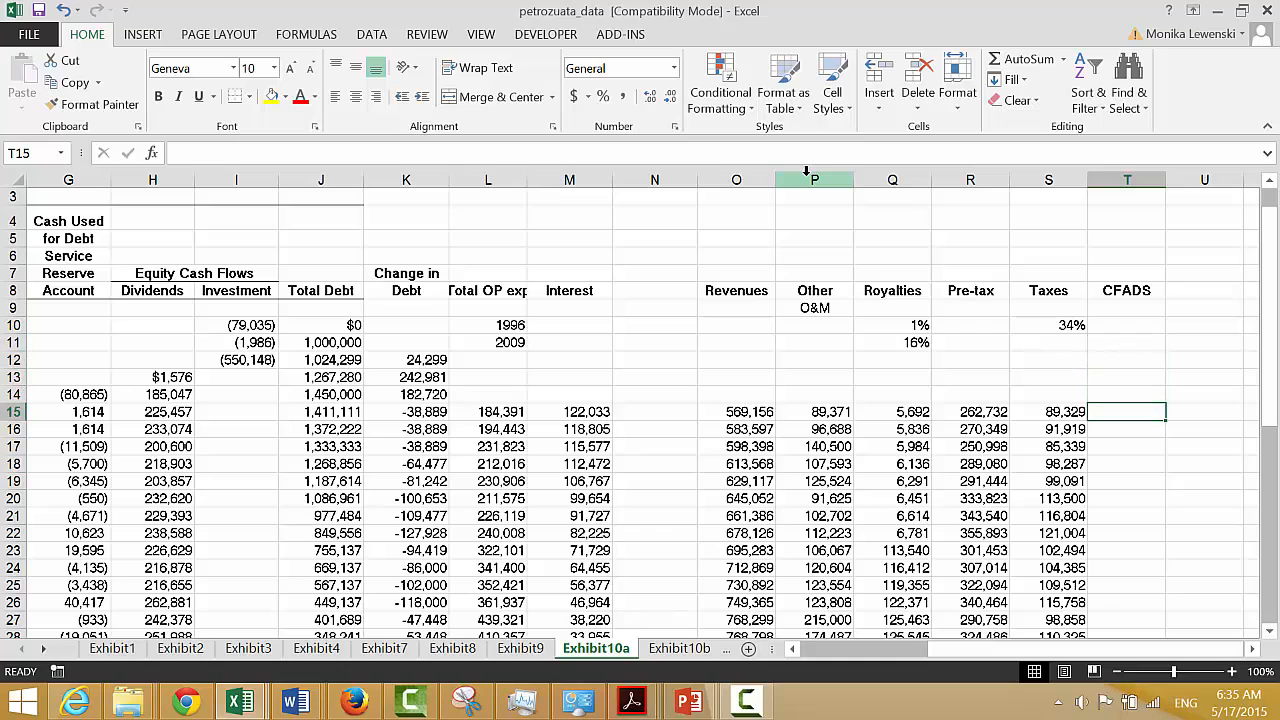
text(=)
key(Left)
key(Left)
key(Left)
key(Left)
key(Left)
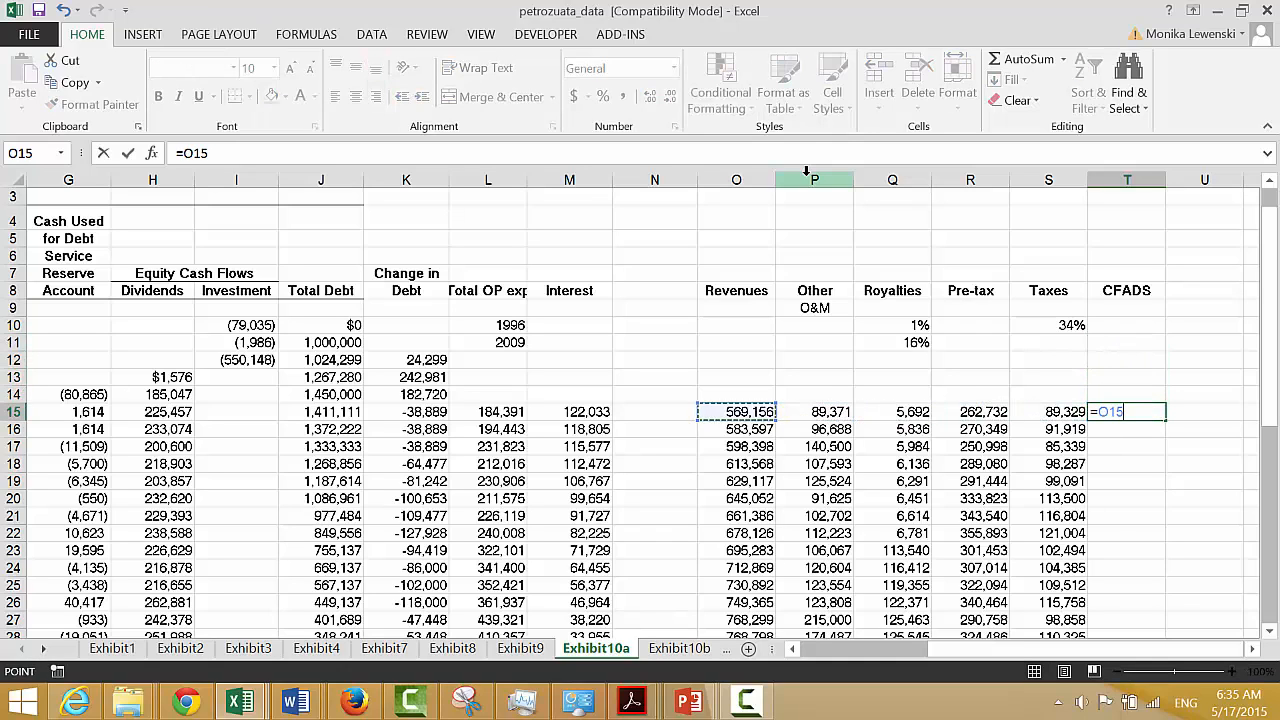
text(-)
key(Left)
key(Left)
key(Left)
key(Left)
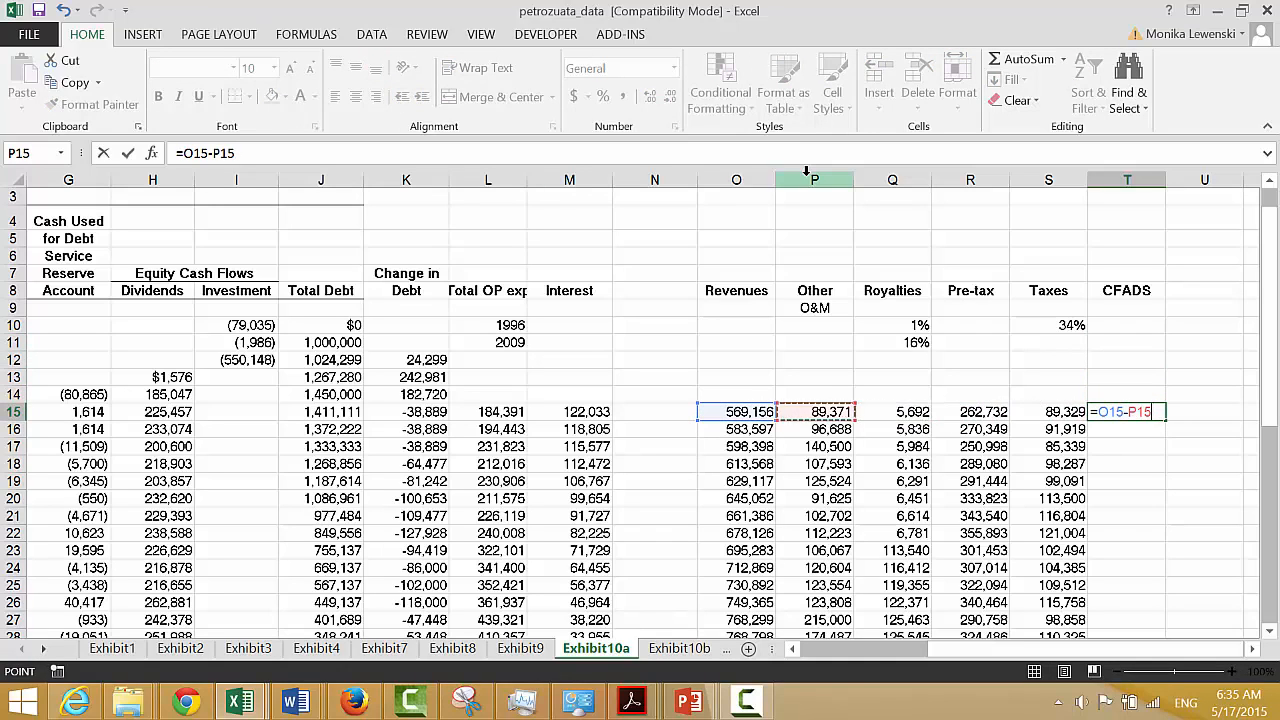
text(-)
key(Left)
key(Left)
key(Left)
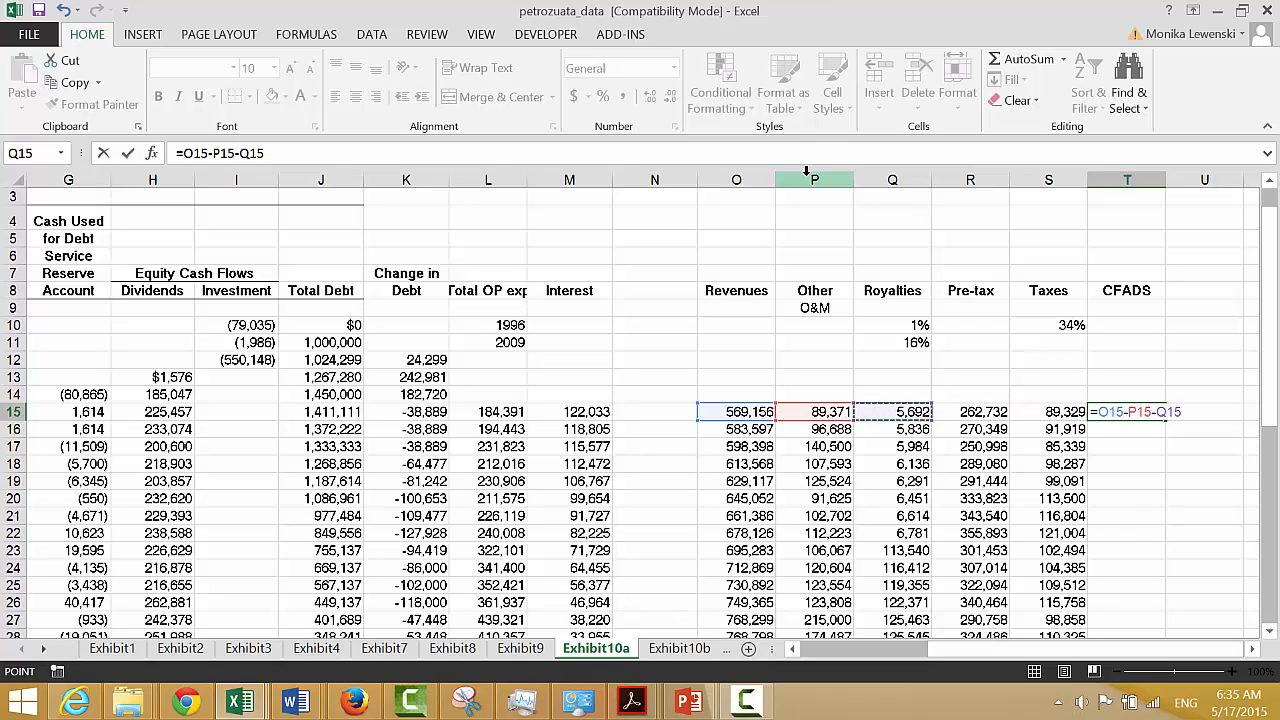
text(-)
key(Left)
key(Return)
key(Up)
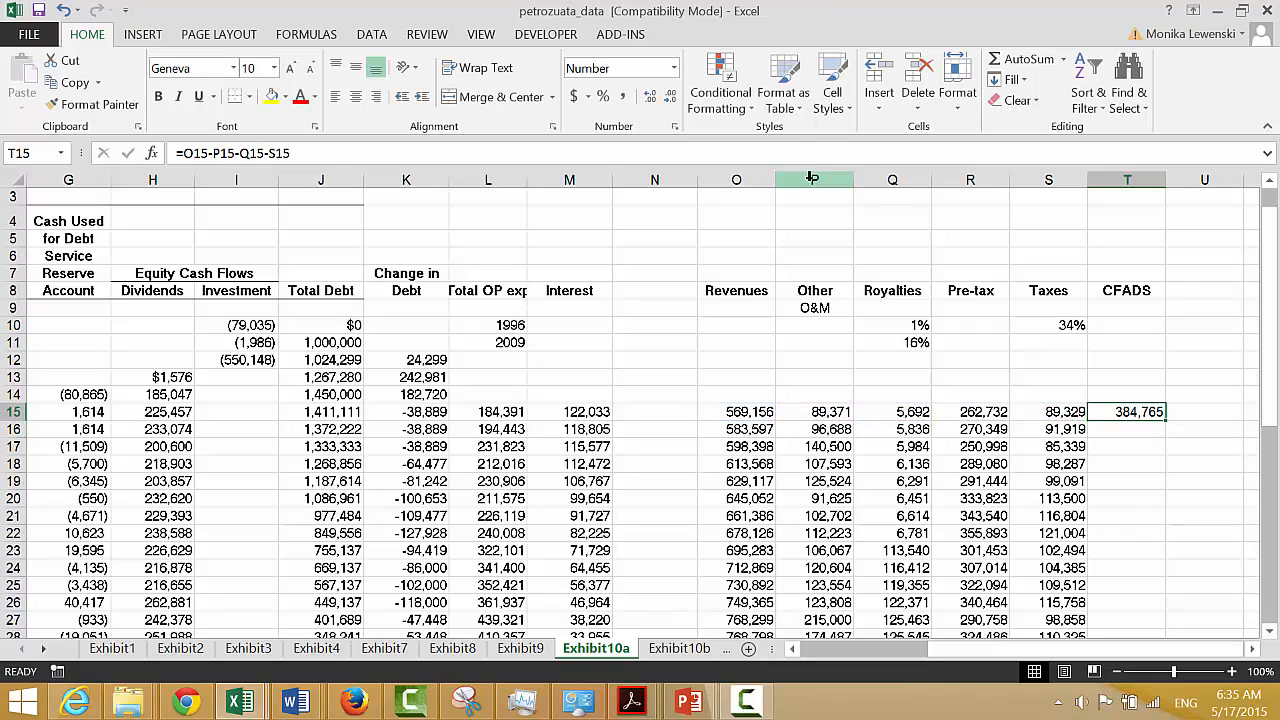
double_click(1168, 421)
Step: Insert an empty column directly before Revenues
key(Left)
key(Left)
key(Left)
key(Left)
key(Left)
key(Left)
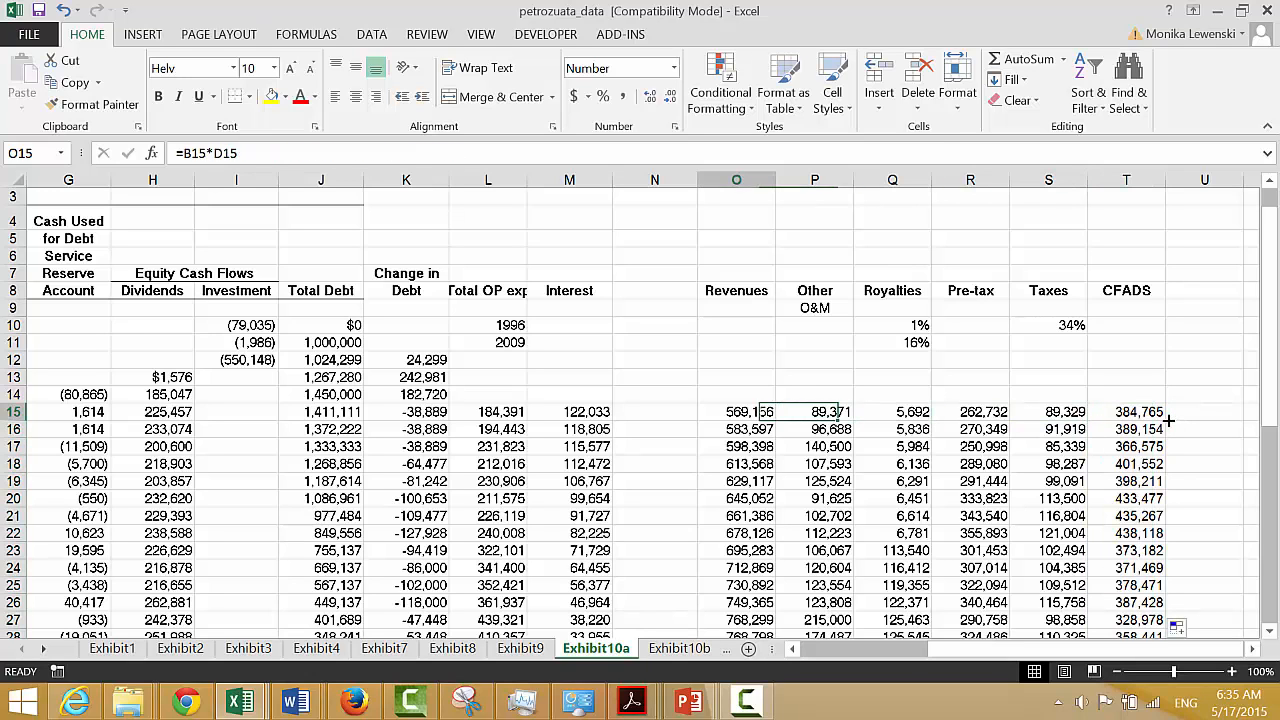
key(ctrl+space)
key(ctrl+shift+plus)
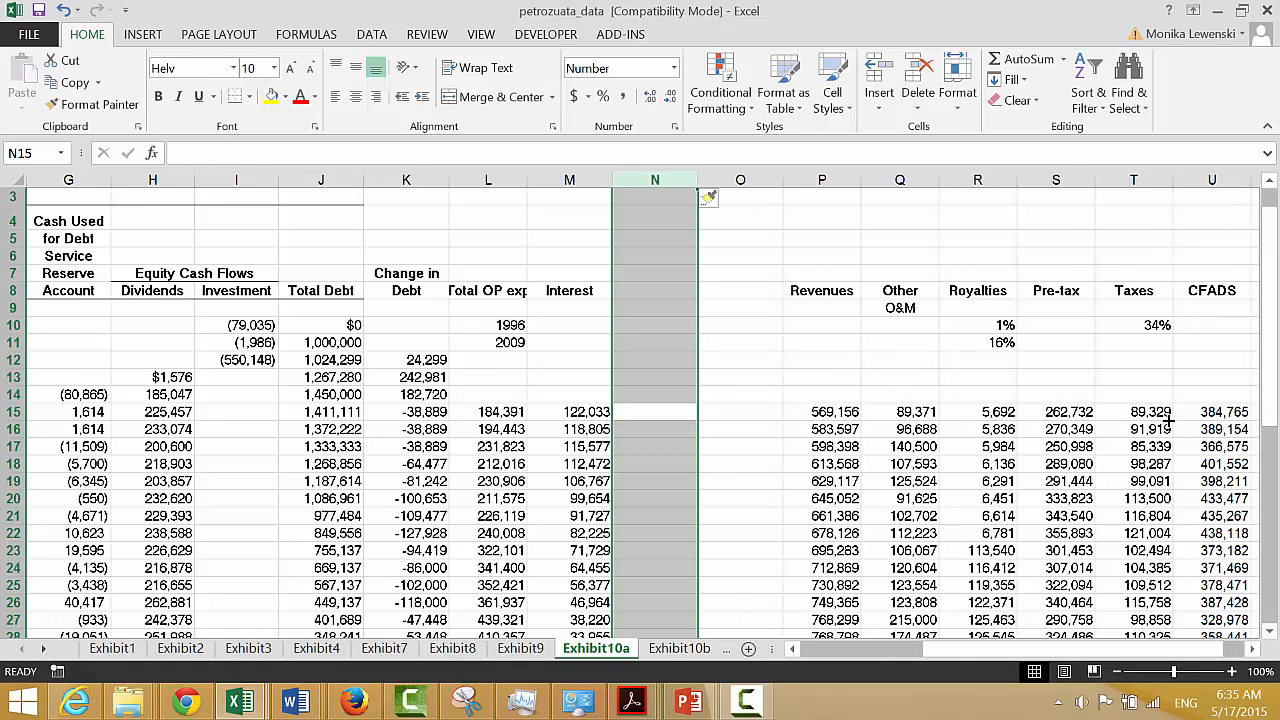
Step: Copy the whole Forecast Price of Maya Crude column B
key(Left)
key(Left)
key(Left)
key(Left)
key(Left)
key(Left)
key(Left)
key(Left)
key(Left)
key(Left)
key(Left)
key(Left)
key(Left)
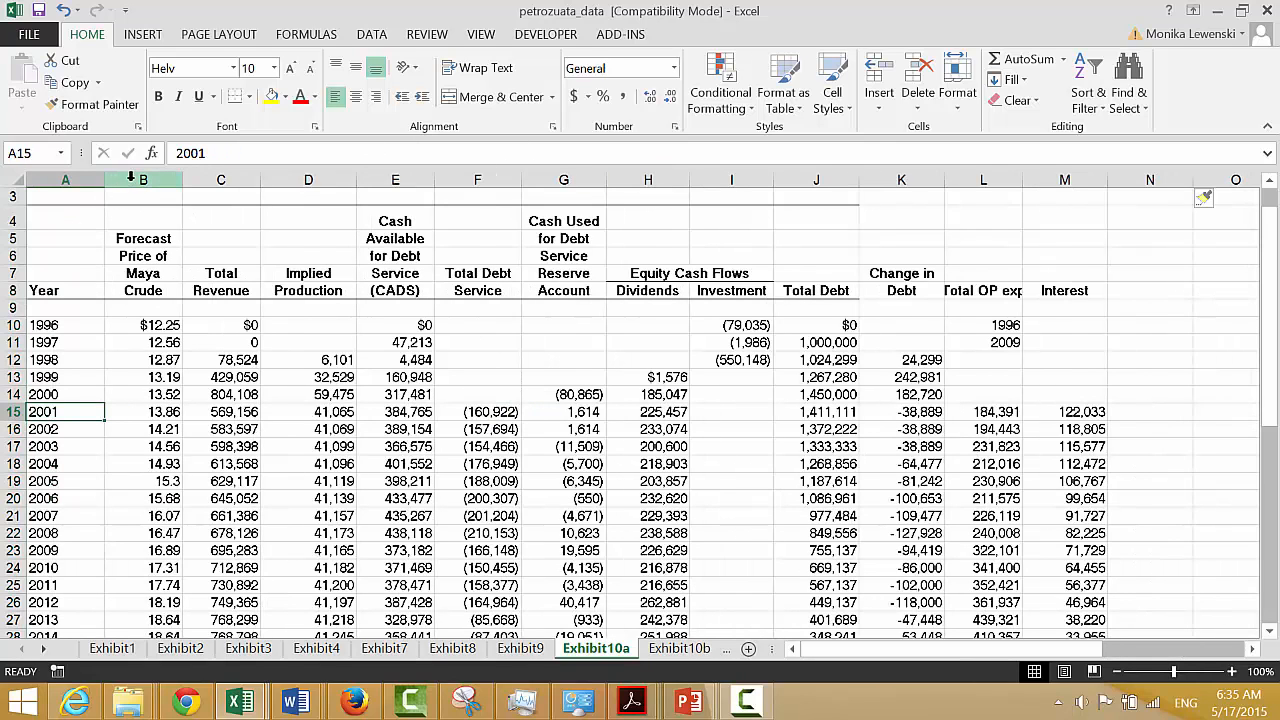
click(130, 177)
key(ctrl+c)
Step: Try to paste the copied crude price column starting at cell O3
key(Right)
key(Right)
key(Right)
key(Right)
key(Right)
key(Right)
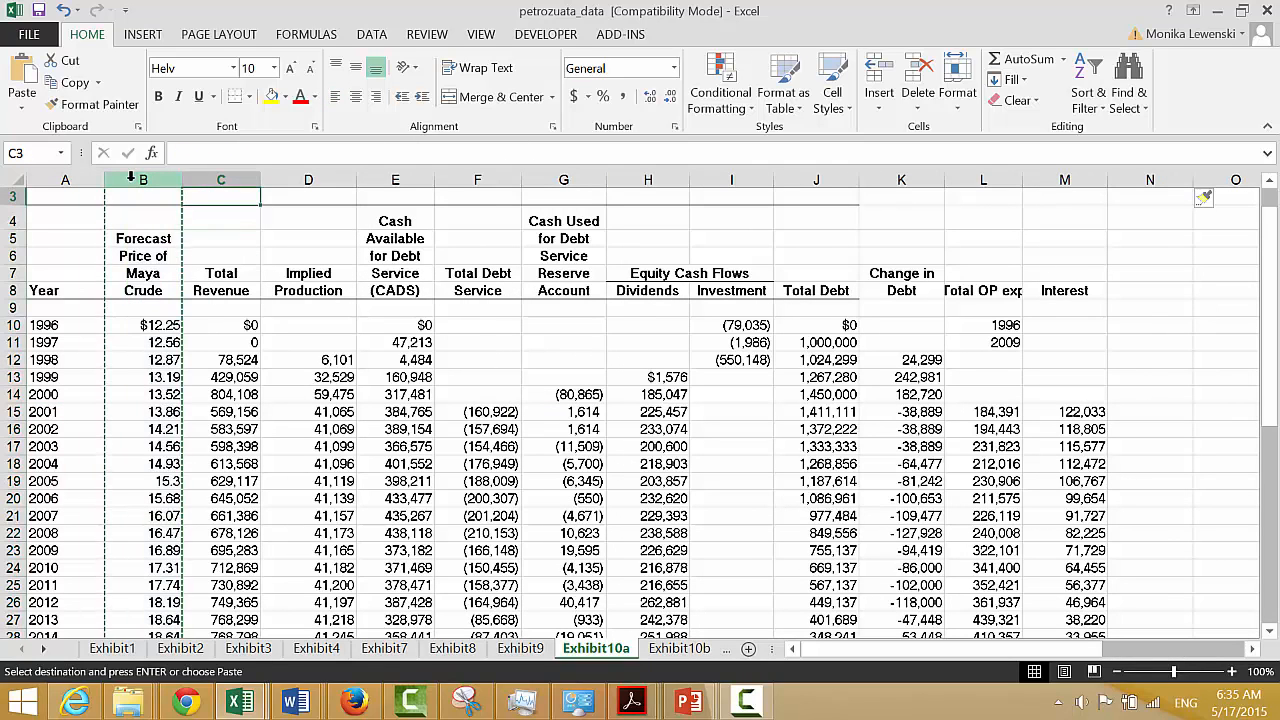
key(Right)
key(Right)
key(Right)
key(Right)
key(Right)
key(Right)
key(Right)
key(Right)
key(Right)
key(Right)
key(Left)
key(Left)
key(Left)
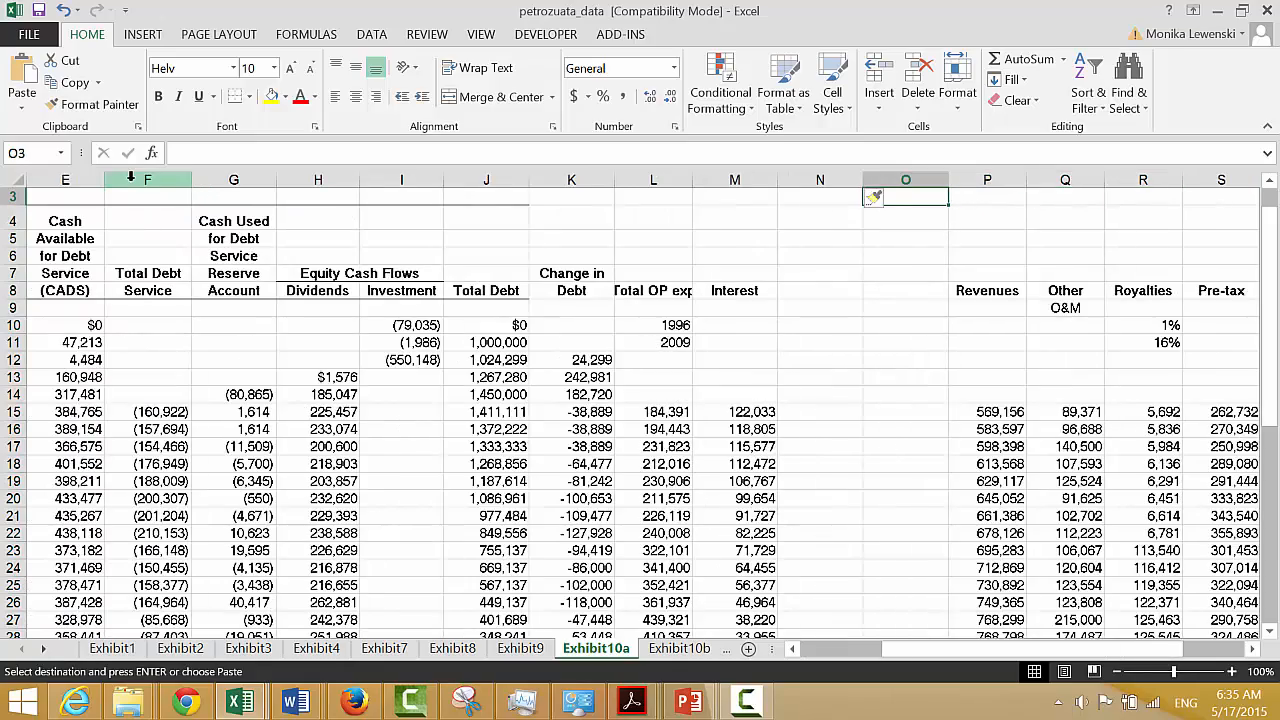
key(ctrl+v)
key(Return)
Step: Paste the Forecast Price of Maya Crude column into column O, starting at O1 beside Revenues
key(Left)
key(Left)
key(Left)
key(Left)
key(Left)
key(Left)
key(Left)
key(Left)
key(Left)
key(Left)
key(Left)
key(Left)
key(Left)
key(Left)
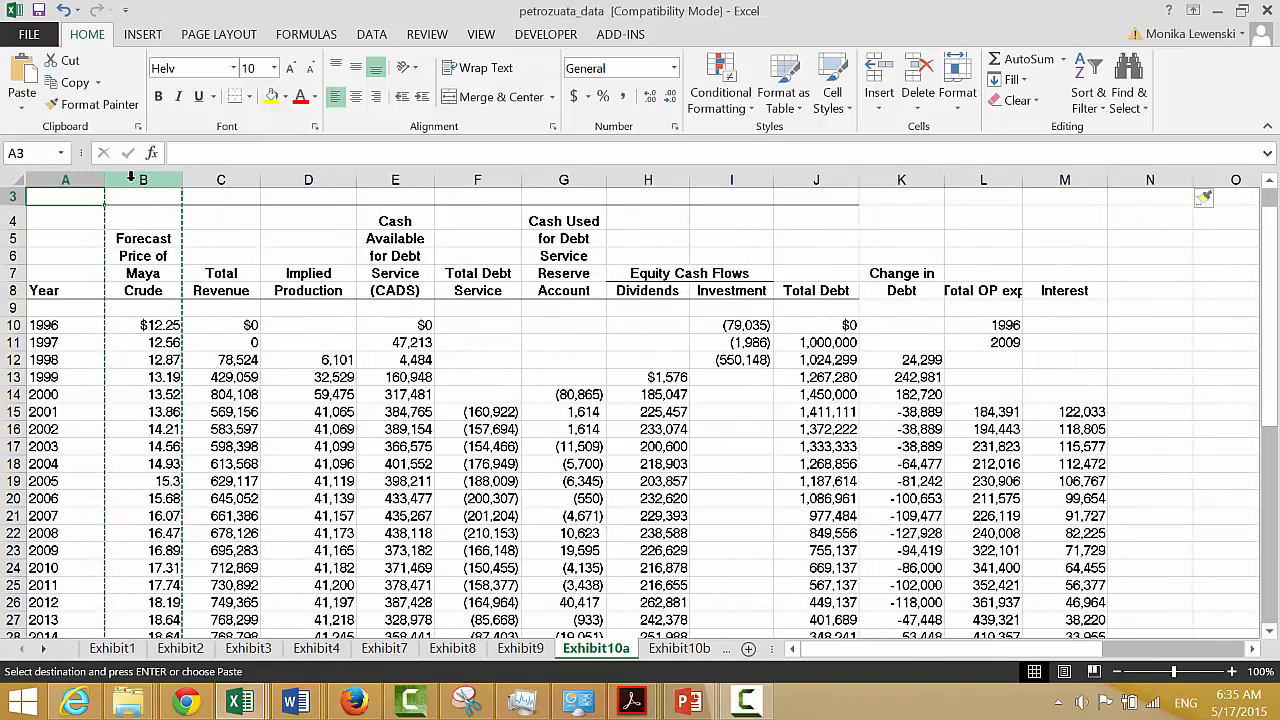
key(Right)
key(Up)
key(Up)
key(Right)
key(Right)
key(Right)
key(Right)
key(Right)
key(Right)
key(Right)
key(Right)
key(Right)
key(Right)
key(Right)
key(Right)
key(Right)
key(Right)
key(Right)
key(Right)
key(Right)
key(Right)
key(Right)
key(Right)
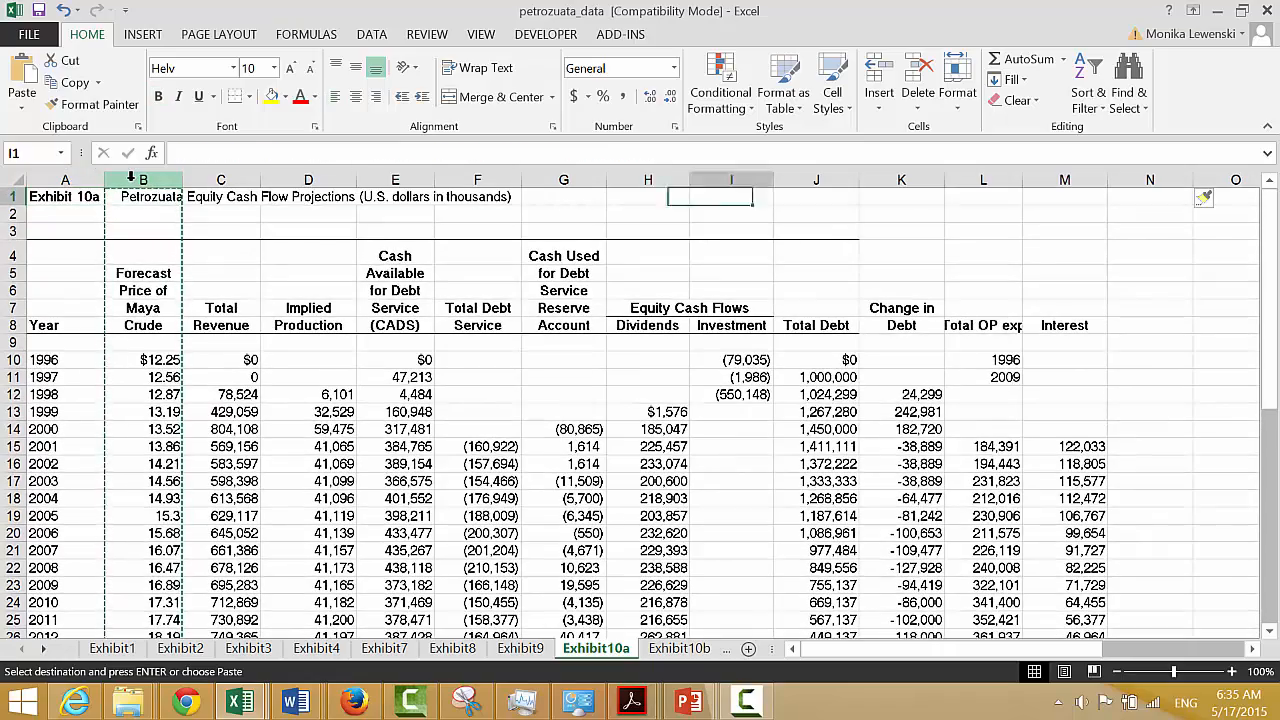
key(Left)
key(Left)
key(Left)
key(Left)
key(Left)
key(Left)
key(Left)
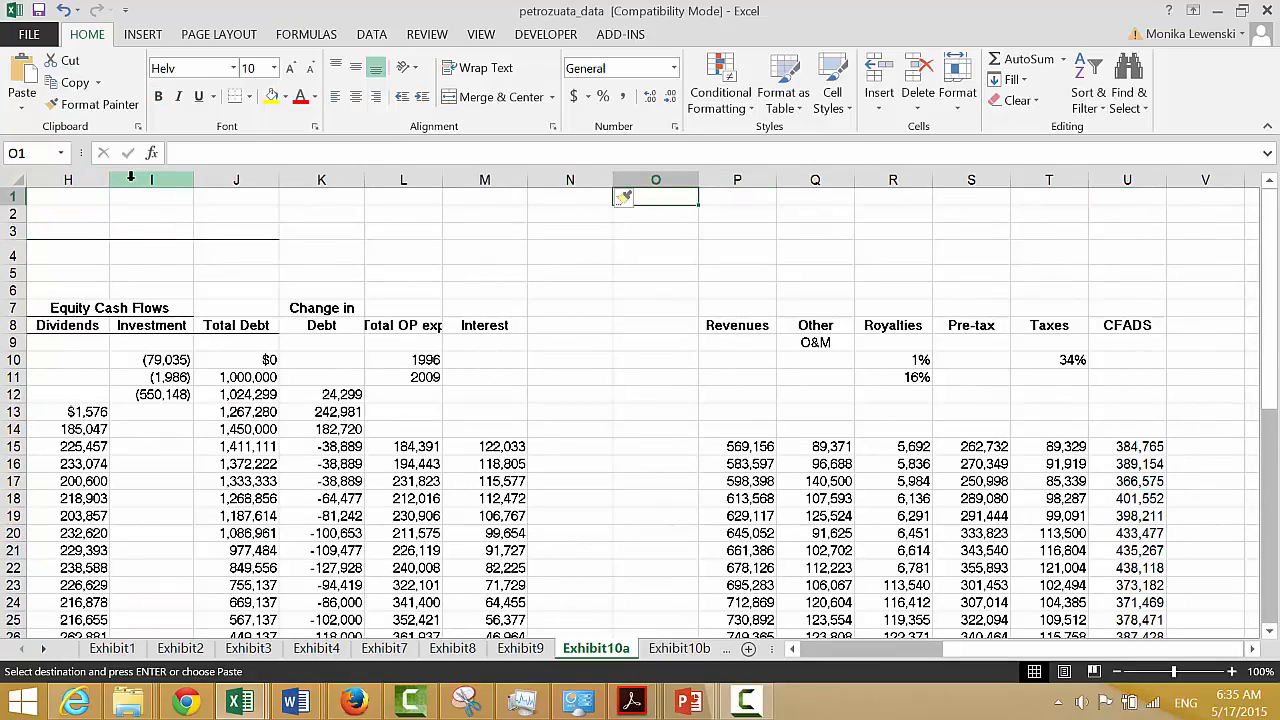
key(Return)
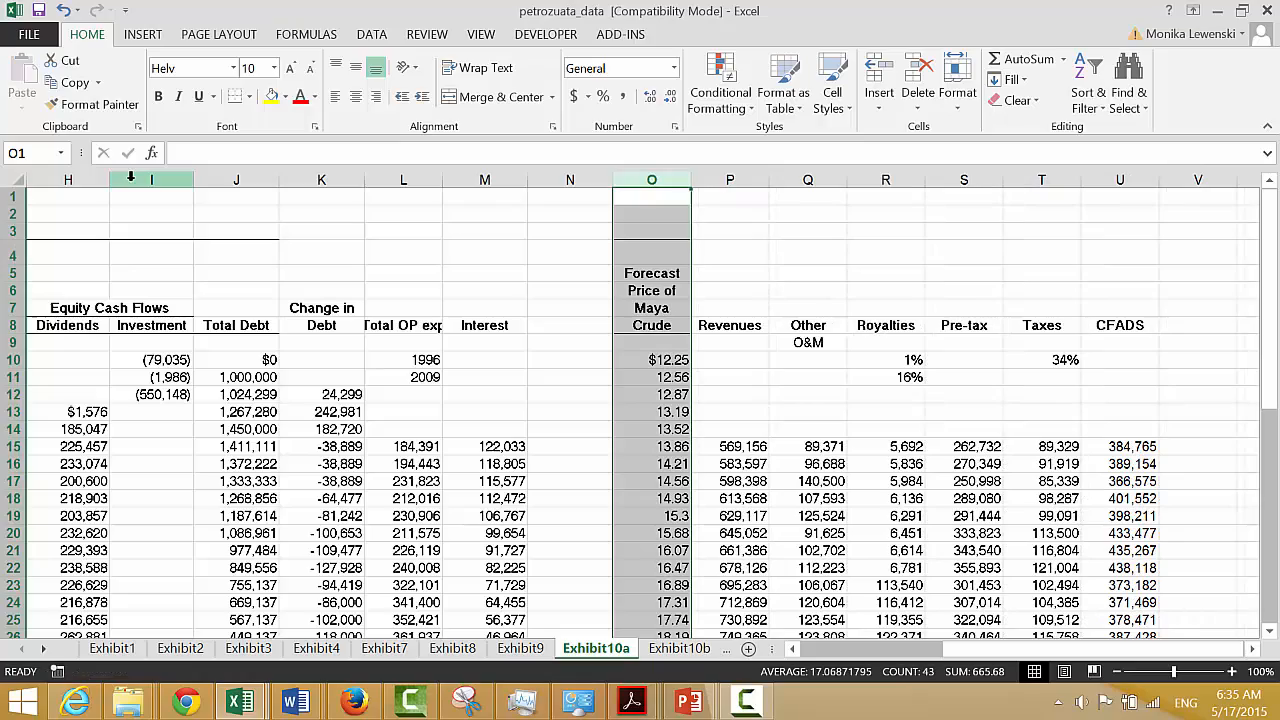
Step: Review the pasted Maya crude prices in column O down through the later forecast years to row 46
key(Down)
key(Down)
key(Down)
key(Down)
key(Down)
key(Down)
key(Down)
key(Down)
key(Down)
key(Down)
key(Down)
key(Down)
key(Down)
key(Down)
key(Down)
key(Down)
key(Down)
key(Down)
key(Down)
key(Down)
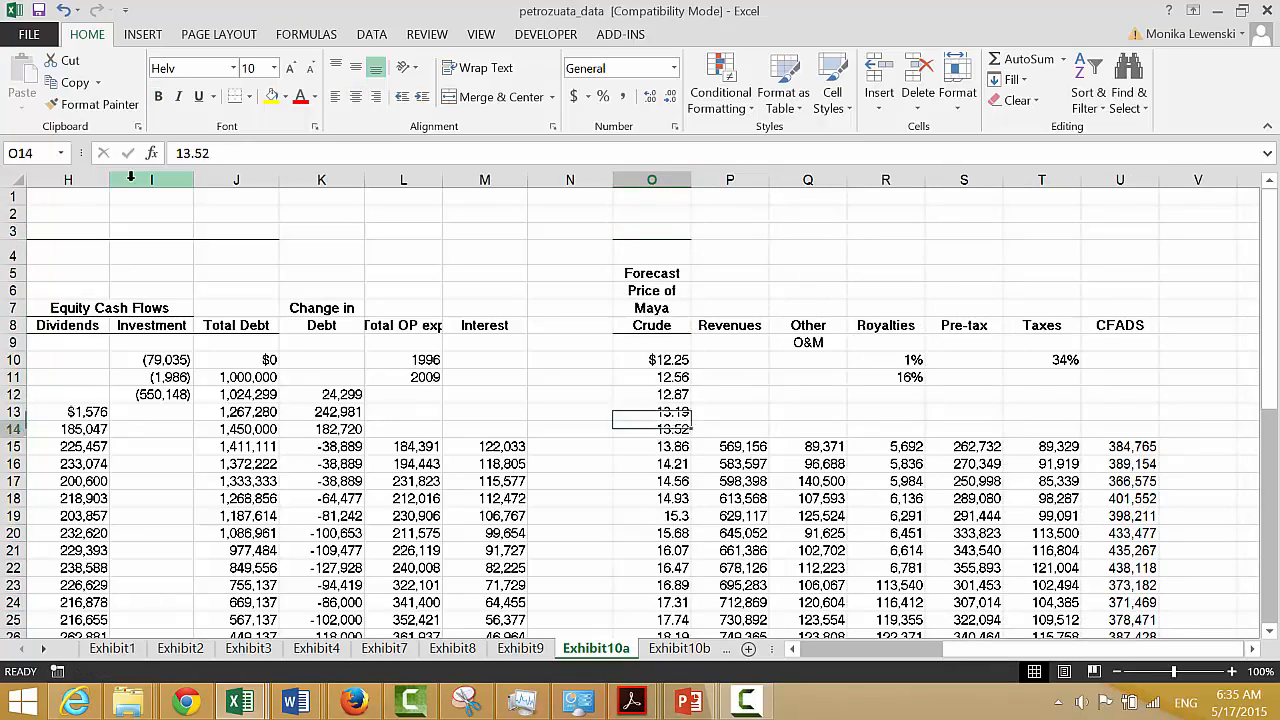
key(Down)
key(Down)
key(Down)
key(Down)
key(Down)
key(Down)
key(Down)
key(Down)
key(Down)
key(Down)
key(Down)
key(Down)
key(Down)
key(Down)
key(Down)
key(Down)
key(Down)
key(Down)
key(Down)
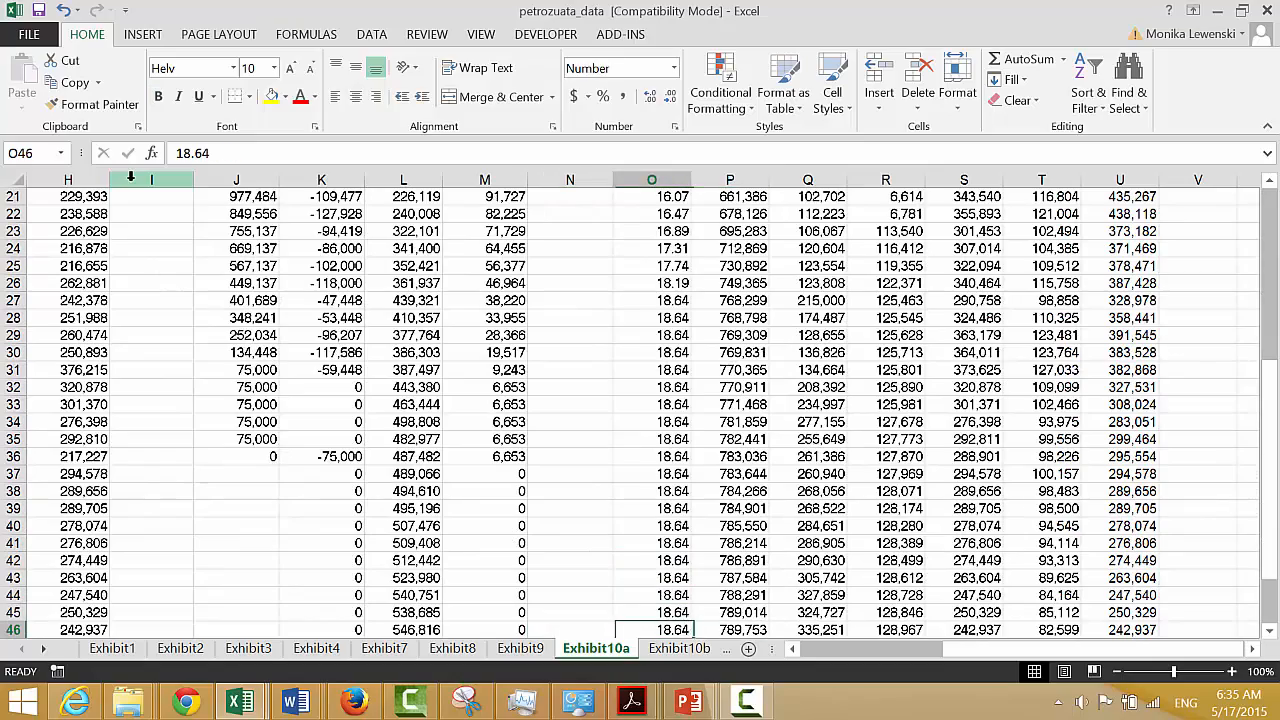
Step: Review the Maya crude prices in column O from row 46 back up to the first forecast years
key(Up)
key(Up)
key(Up)
key(Up)
key(Up)
key(Up)
key(Up)
key(Up)
key(Up)
key(Up)
key(Up)
key(Up)
key(Up)
key(Up)
key(Up)
key(Up)
key(Up)
key(Up)
key(Up)
key(Up)
key(Up)
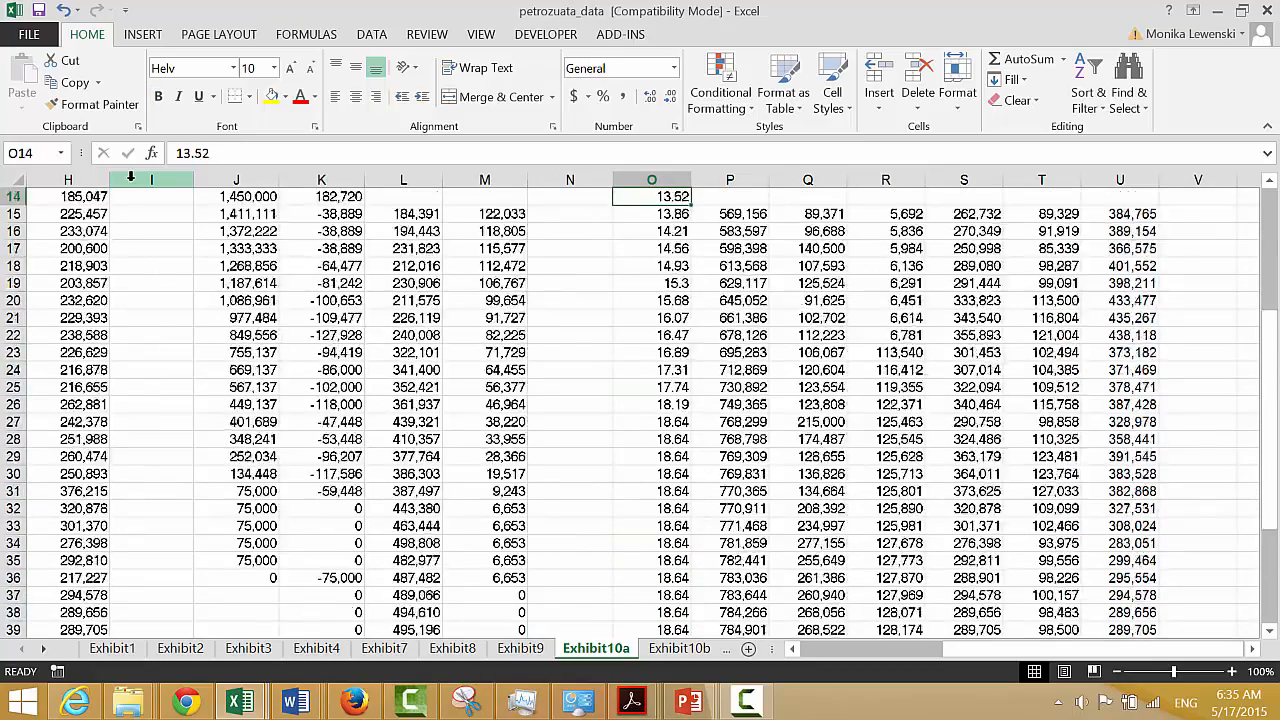
key(Down)
key(Down)
key(Down)
key(Down)
key(Down)
key(Down)
key(Down)
key(Down)
key(Down)
key(Down)
key(Down)
key(Down)
key(Down)
key(Down)
key(Down)
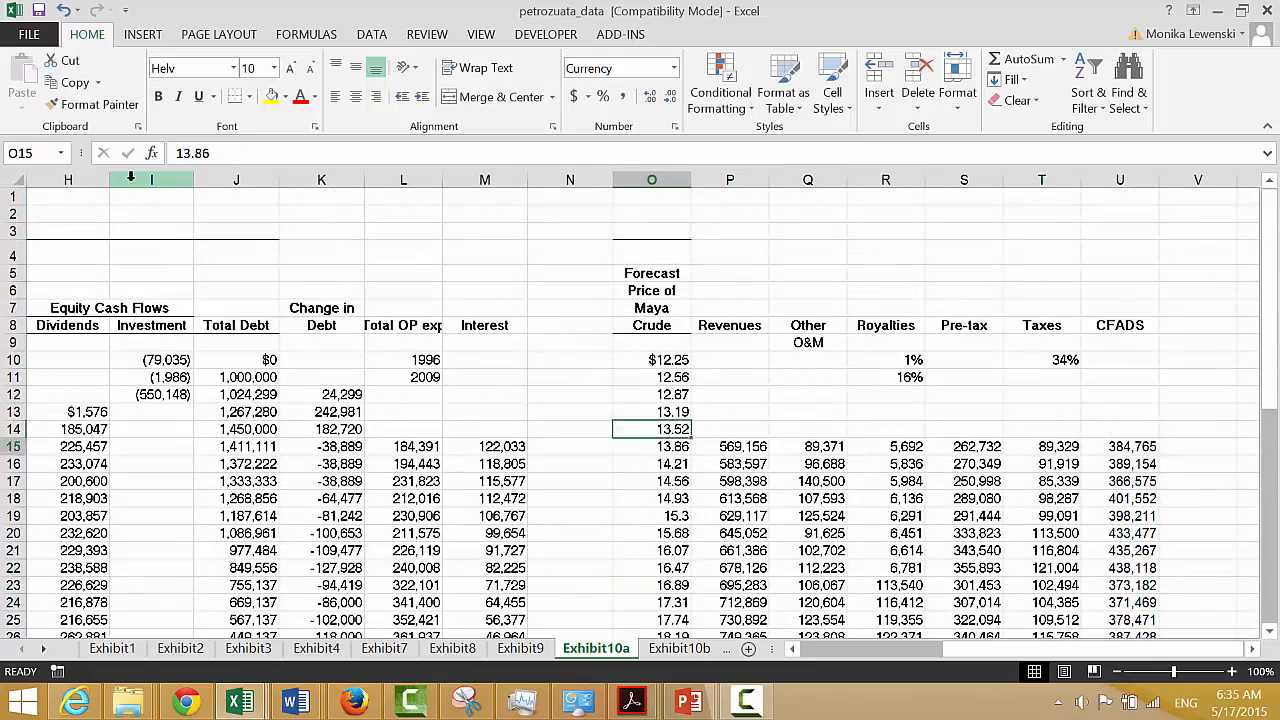
Step: Insert a blank column before the Forecast Price of Maya Crude column O
key(ctrl+space)
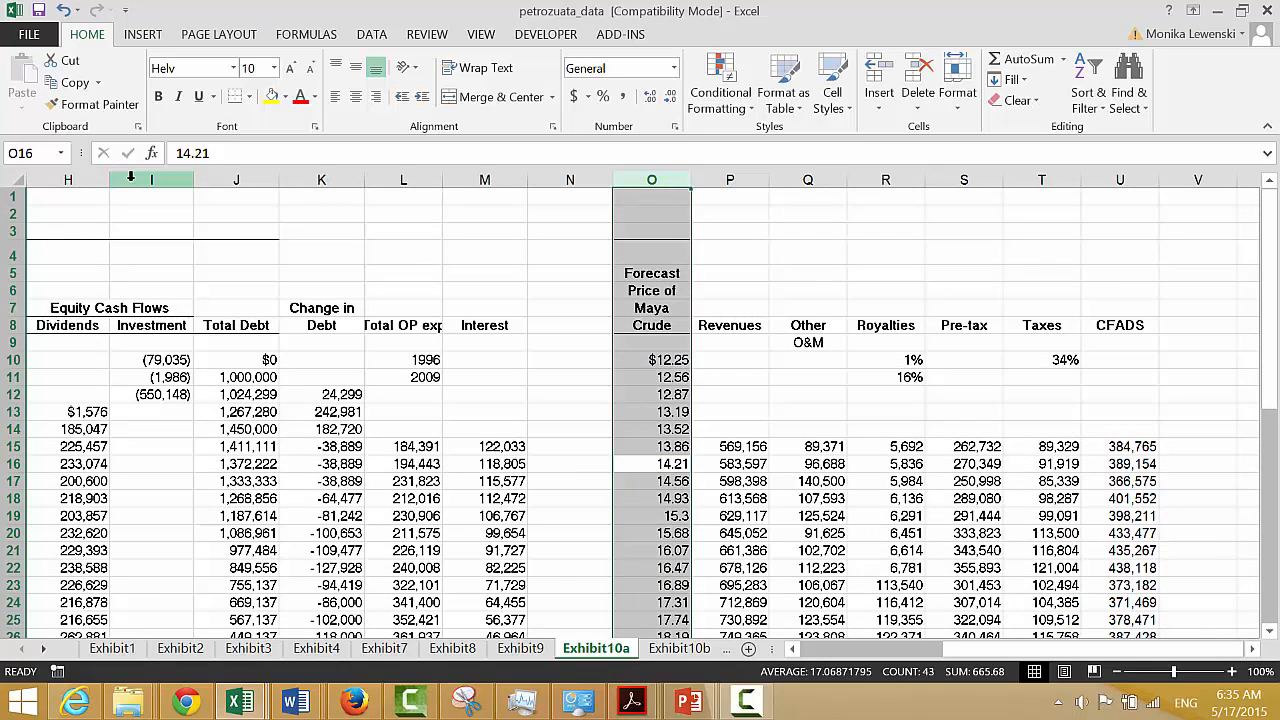
key(ctrl+shift+plus)
key(Right)
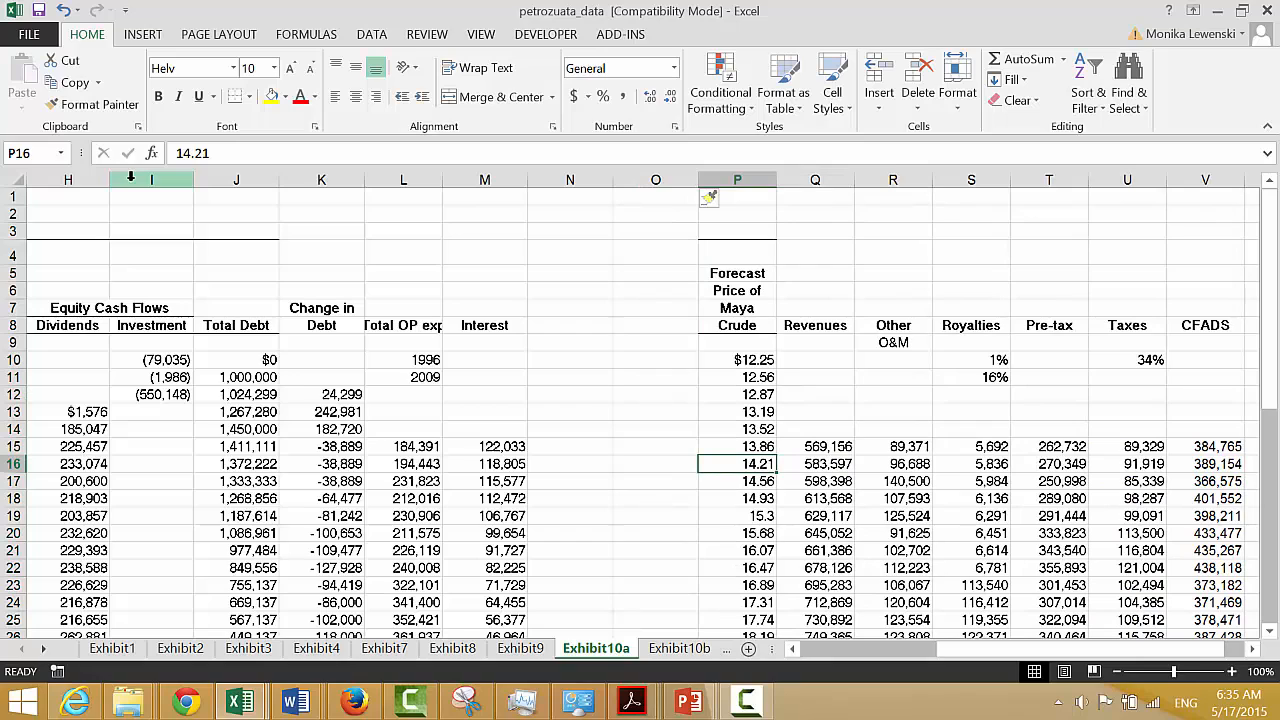
key(Right)
key(Right)
key(Right)
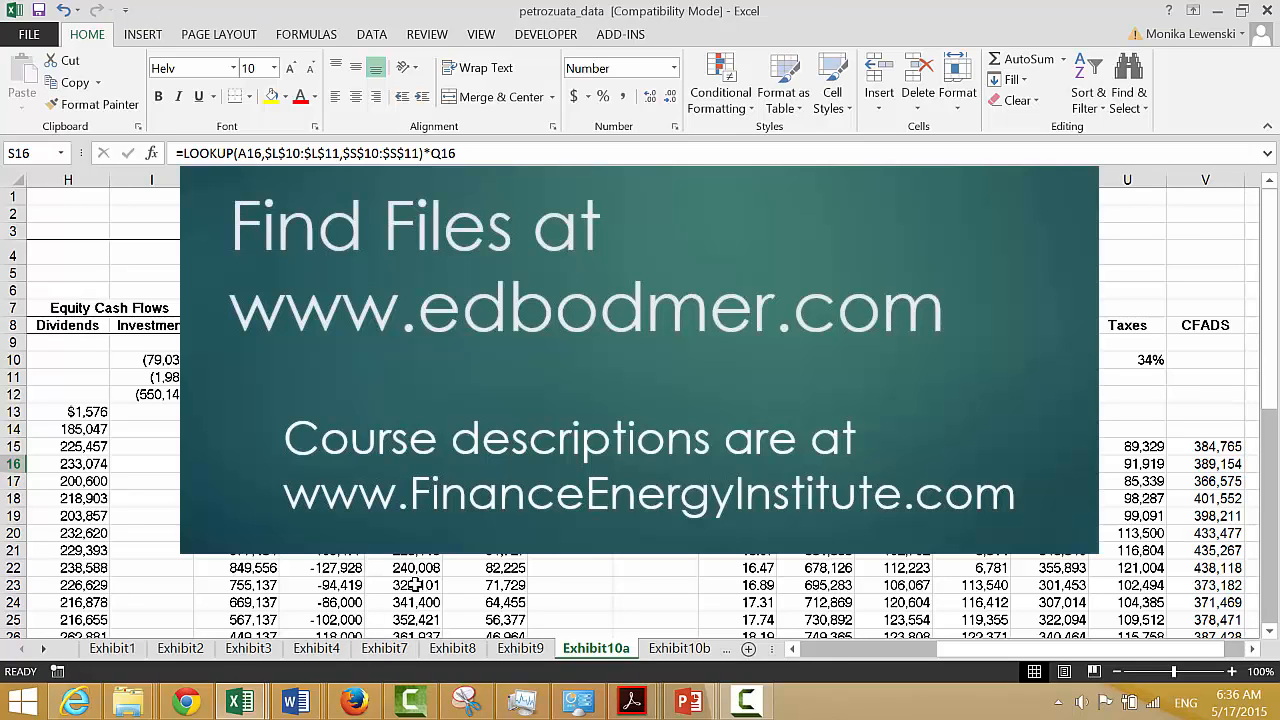
click(411, 705)
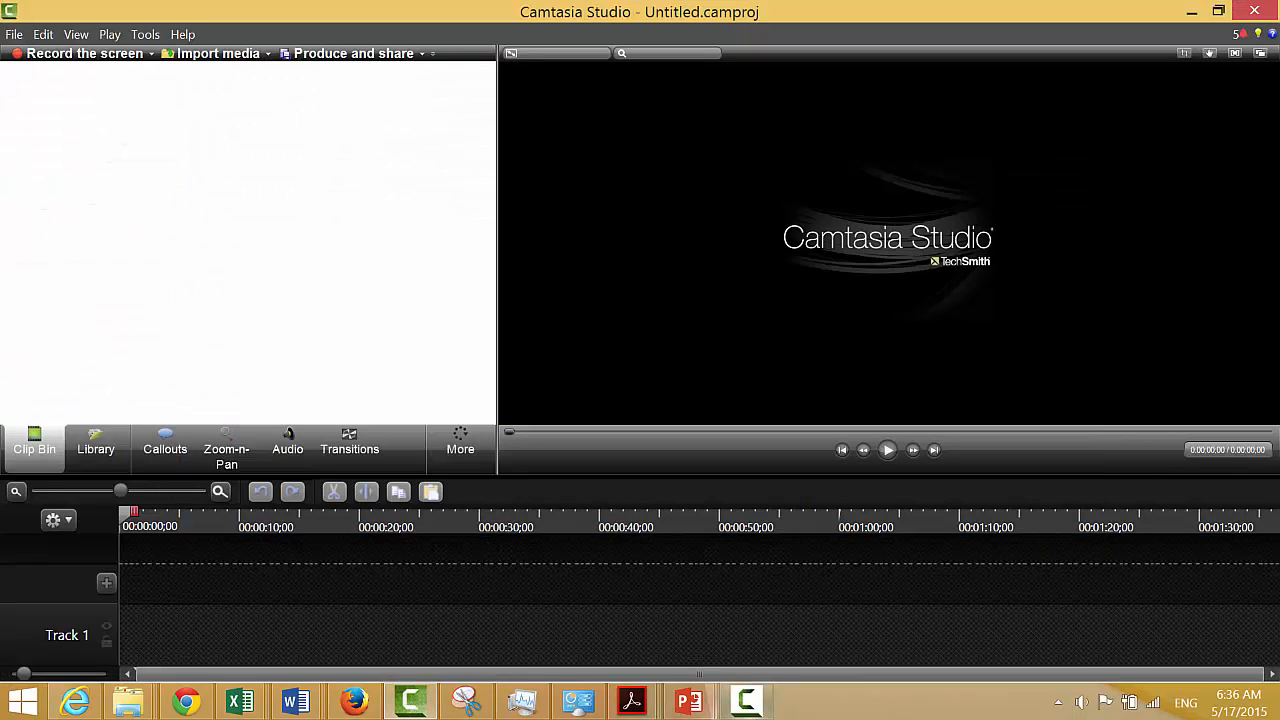
click(743, 705)
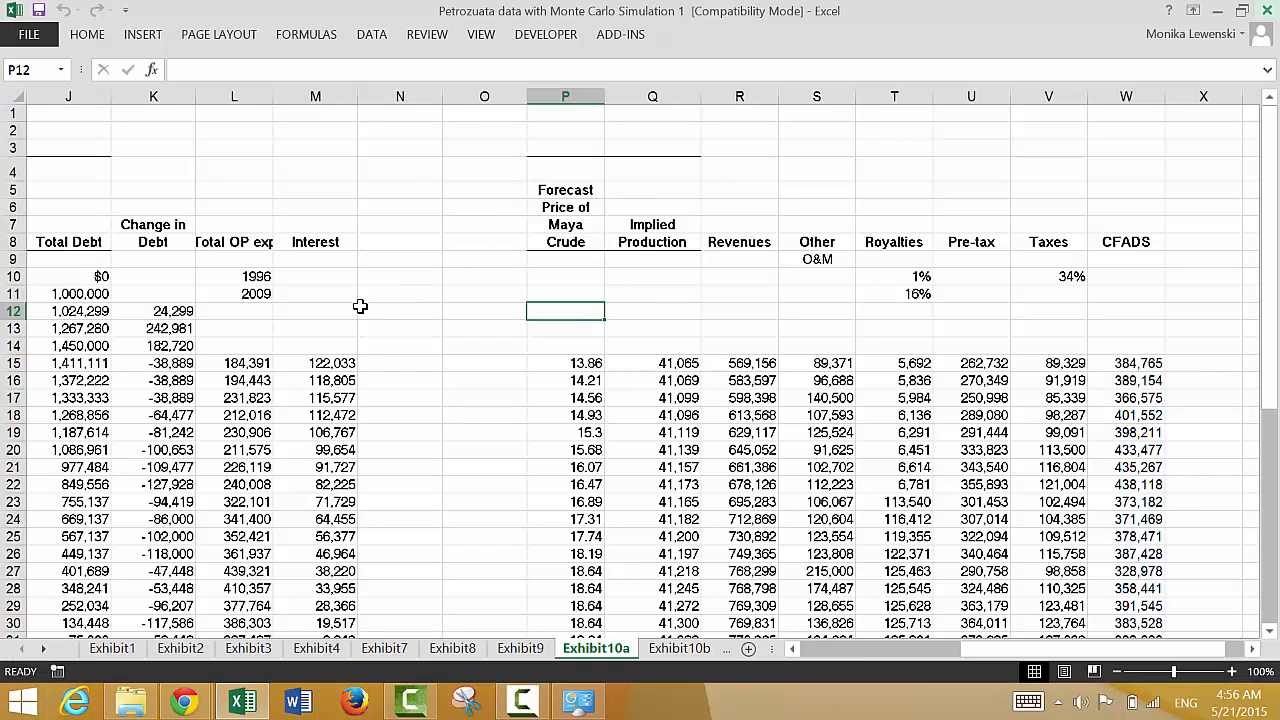
Step: Move the years 1996 and 2009 from L10:L11 to S10:S11, beside the 1% and 16% royalty rates
click(283, 287)
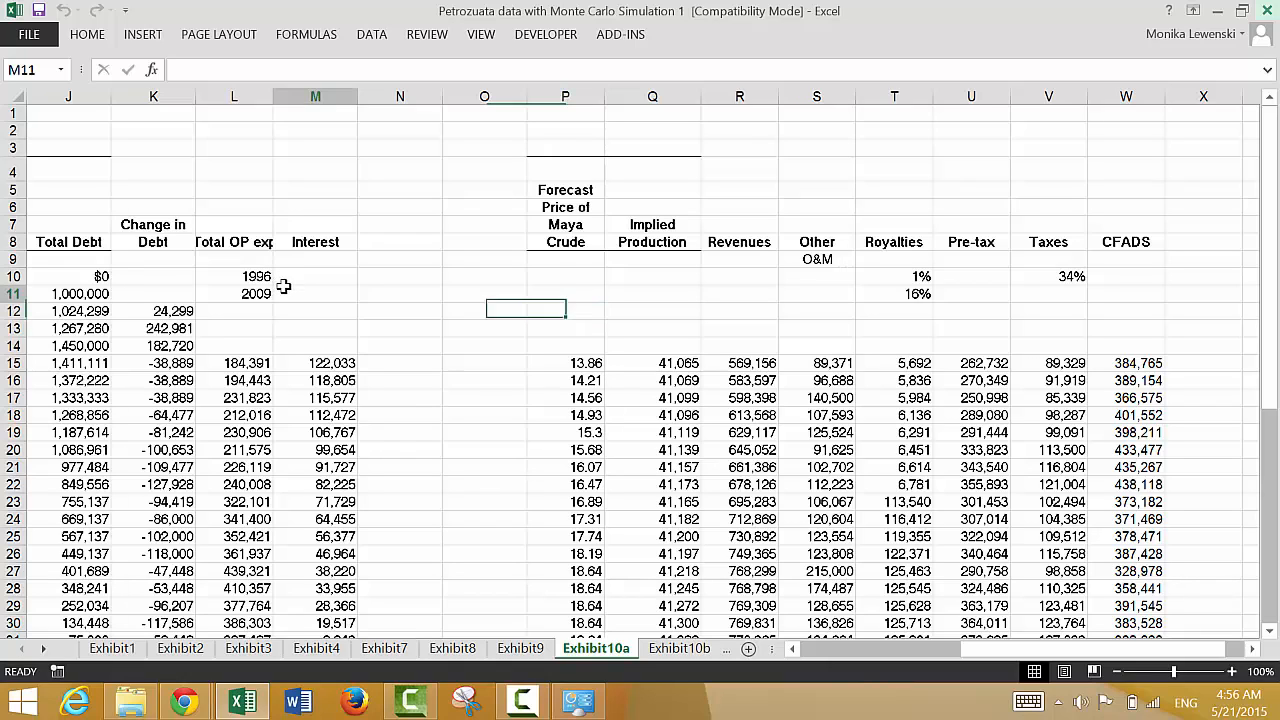
key(Left)
key(Up)
key(shift+Down)
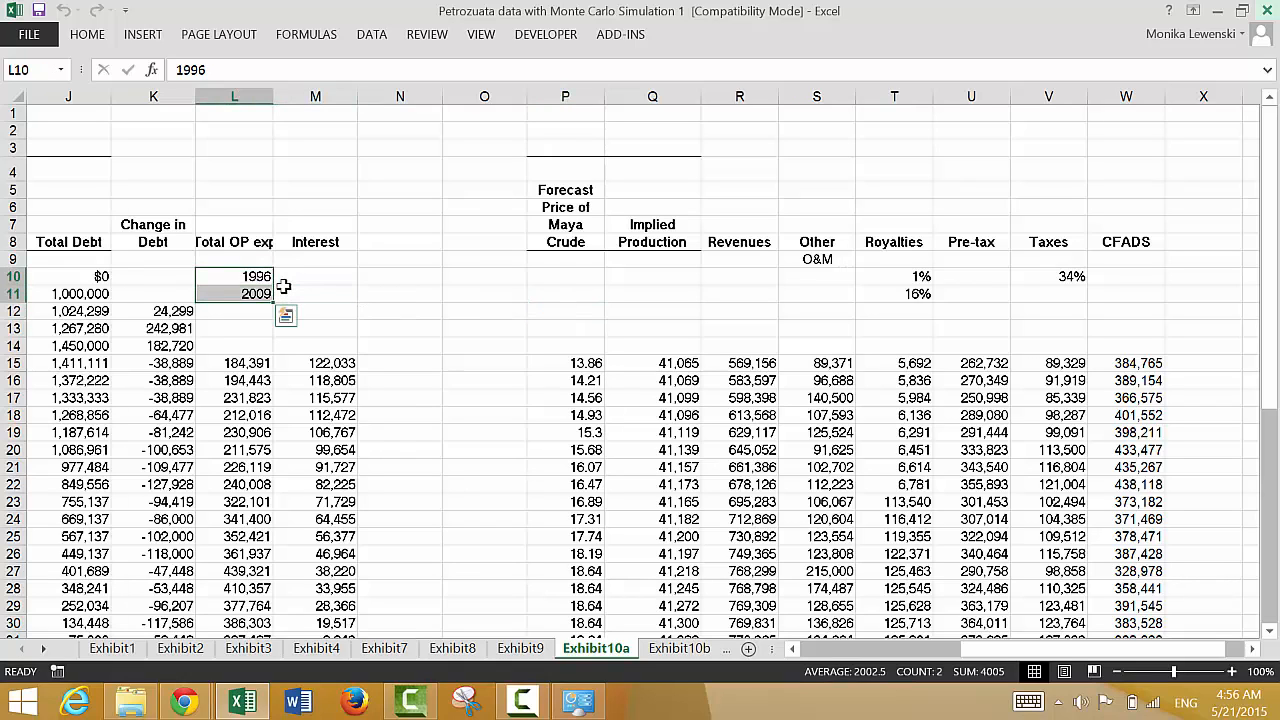
key(ctrl+c)
key(Right)
key(Right)
key(Right)
key(Right)
key(Right)
key(Right)
key(Right)
key(Right)
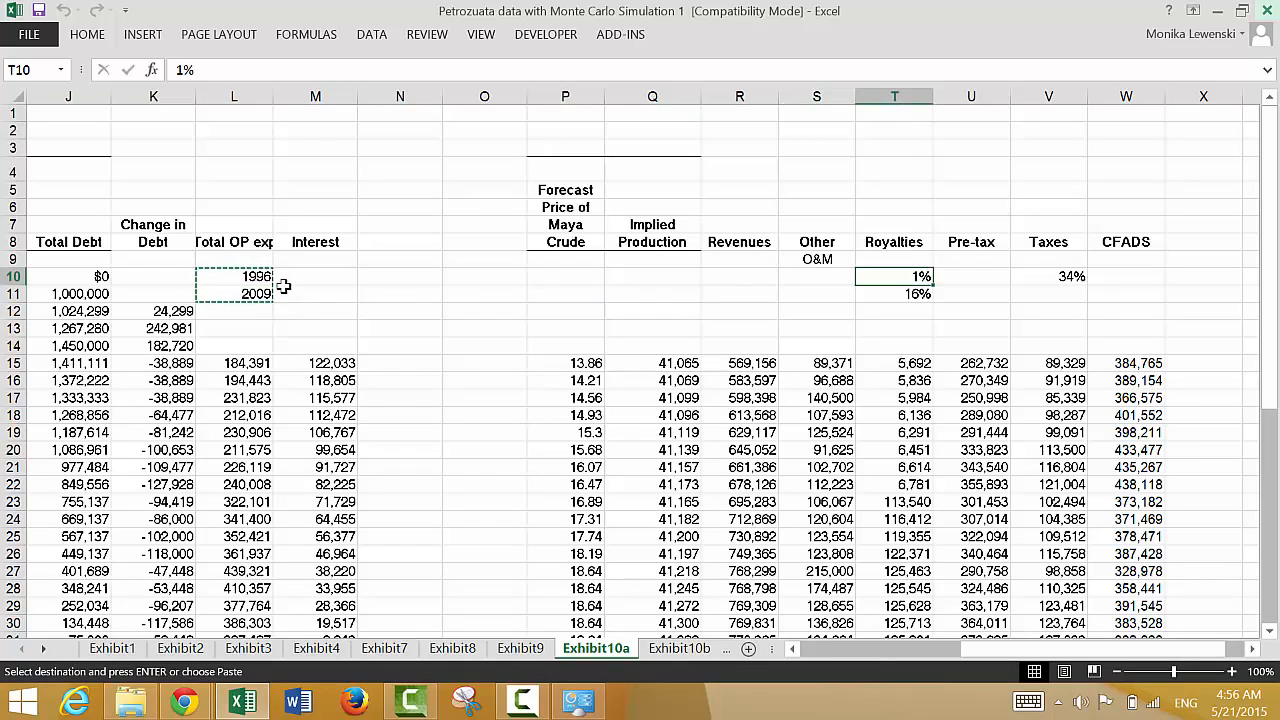
key(Left)
key(Return)
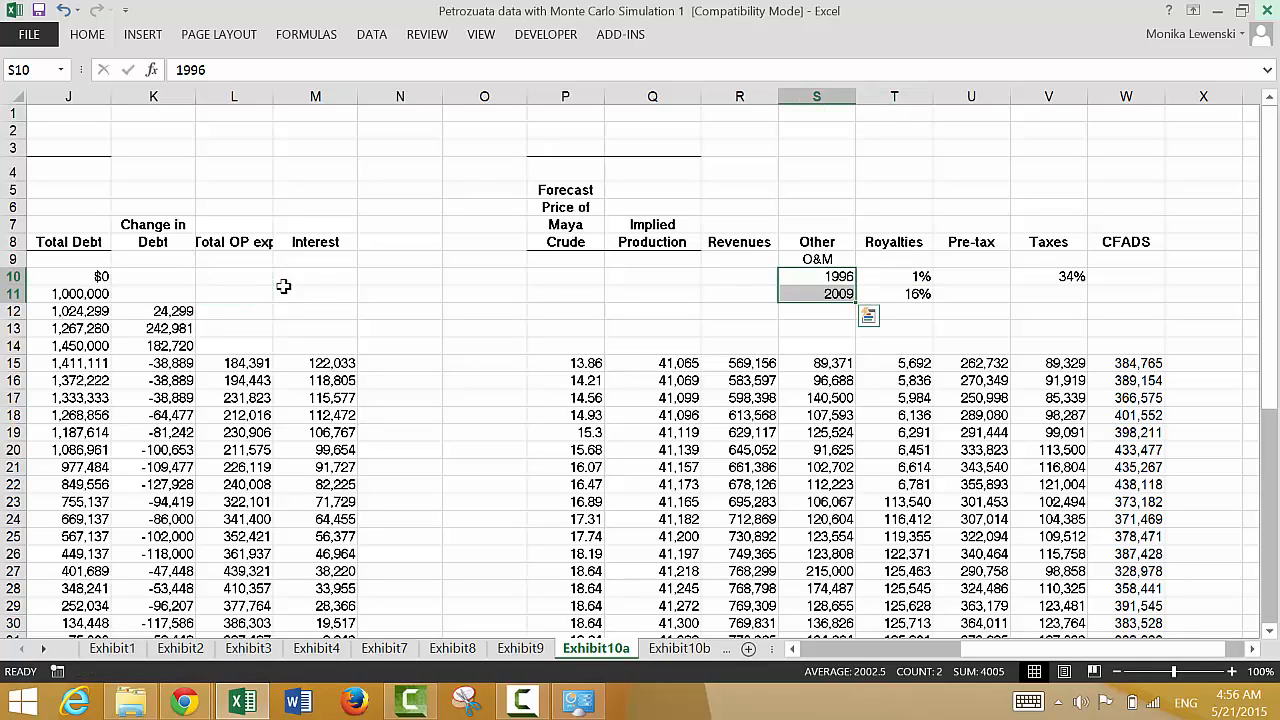
Step: Check that the Royalties lookup formulas in column T, down to row 30, refer to the years in S10:S11
key(Down)
key(Down)
key(Down)
key(Down)
key(Down)
key(Down)
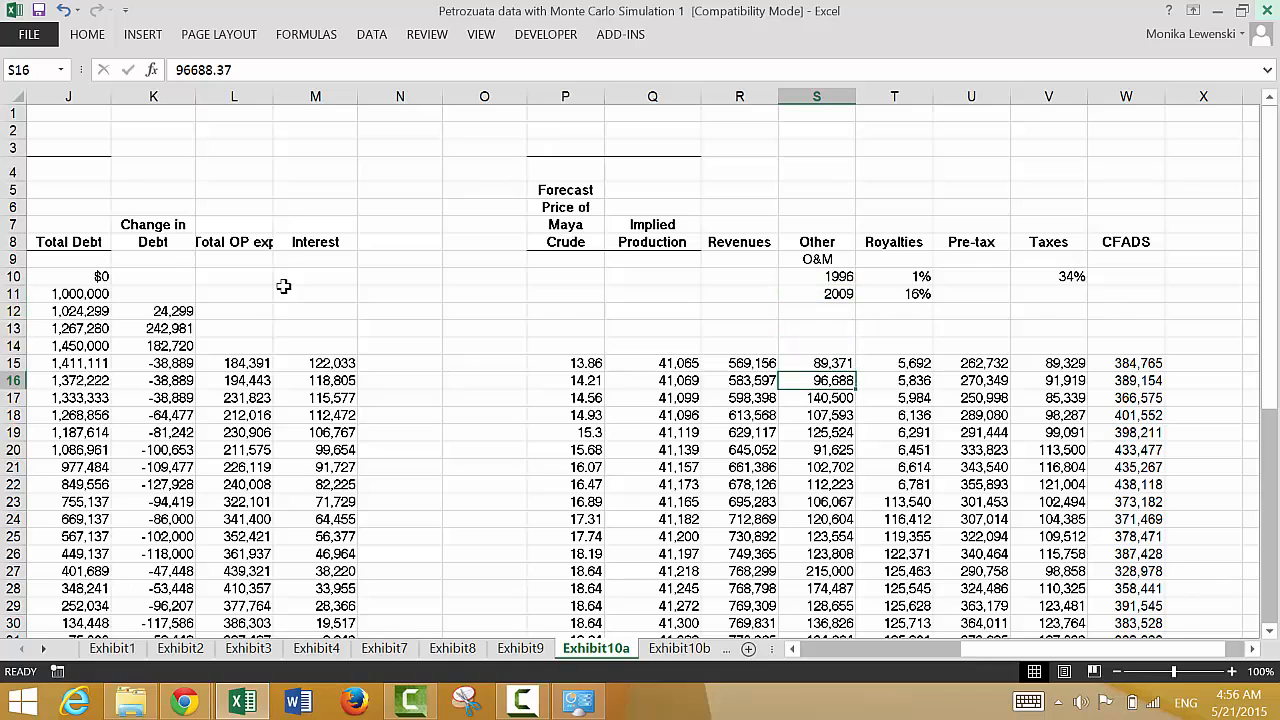
key(Up)
key(Up)
key(Right)
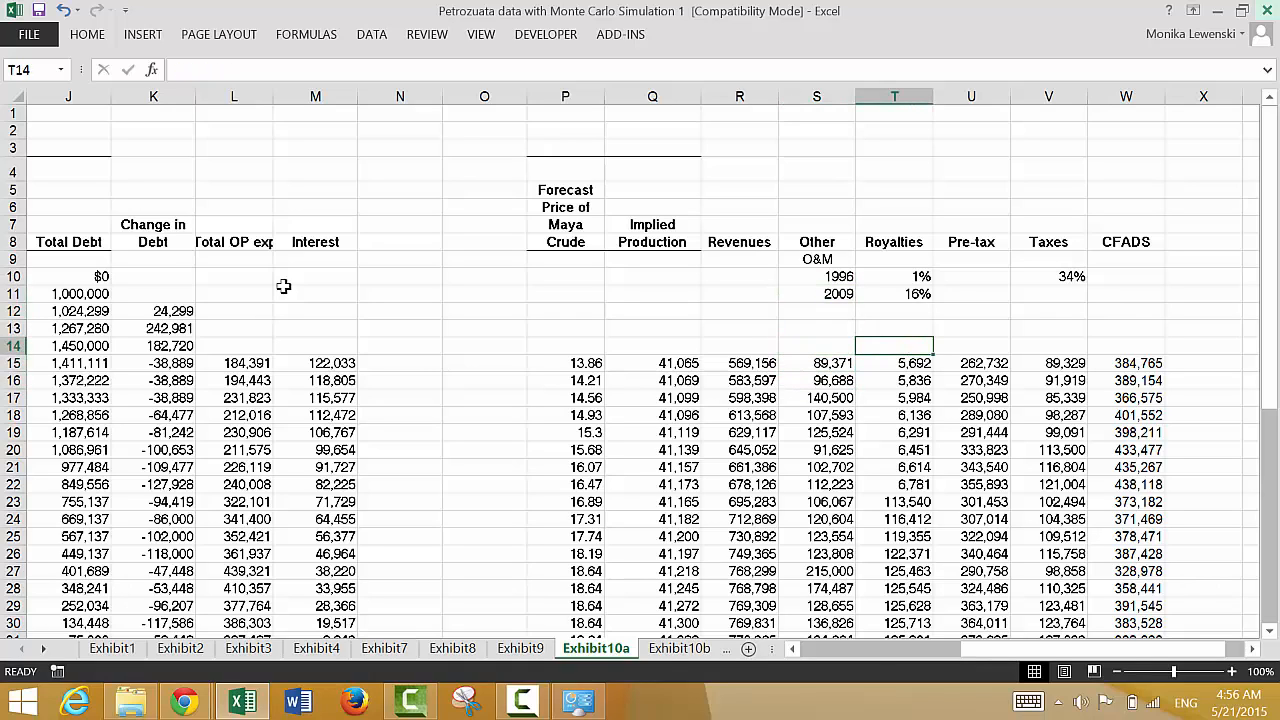
key(Down)
key(Down)
key(Down)
key(Down)
key(Down)
key(Down)
key(Down)
key(Down)
key(Down)
key(Down)
key(Down)
key(Down)
key(Down)
key(Down)
key(Down)
key(Down)
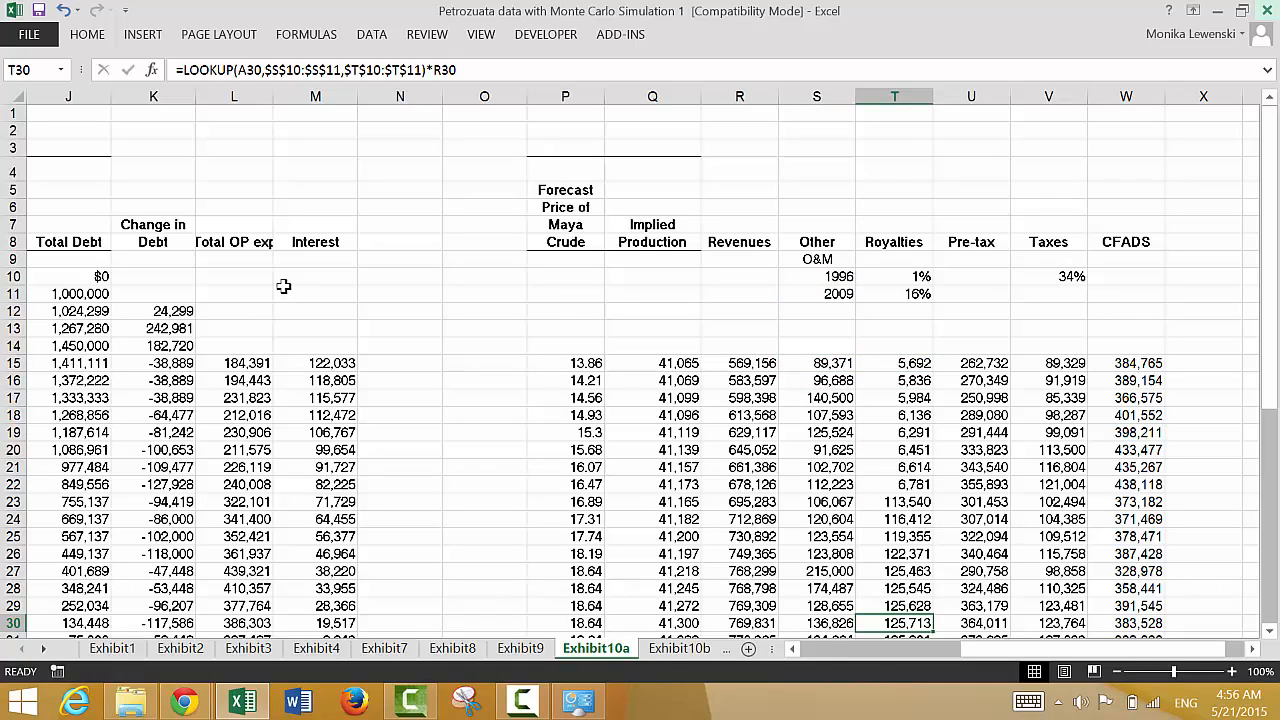
key(Up)
key(Up)
key(Up)
key(Up)
key(Up)
key(Up)
key(Up)
key(Up)
key(Up)
key(Up)
key(Up)
key(Up)
key(Up)
key(Up)
key(Up)
key(Up)
key(Up)
key(Up)
key(Up)
key(Up)
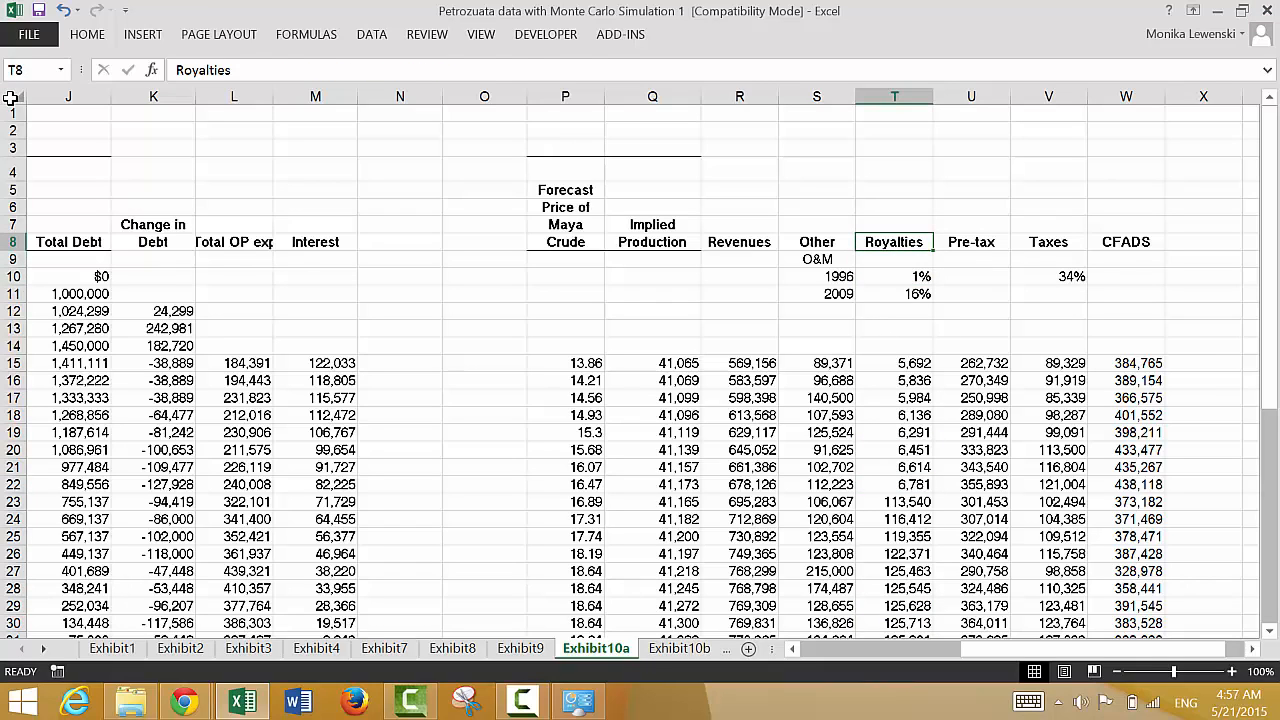
Step: Remove all cell borders from the entire Exhibit10a sheet
click(10, 97)
click(86, 34)
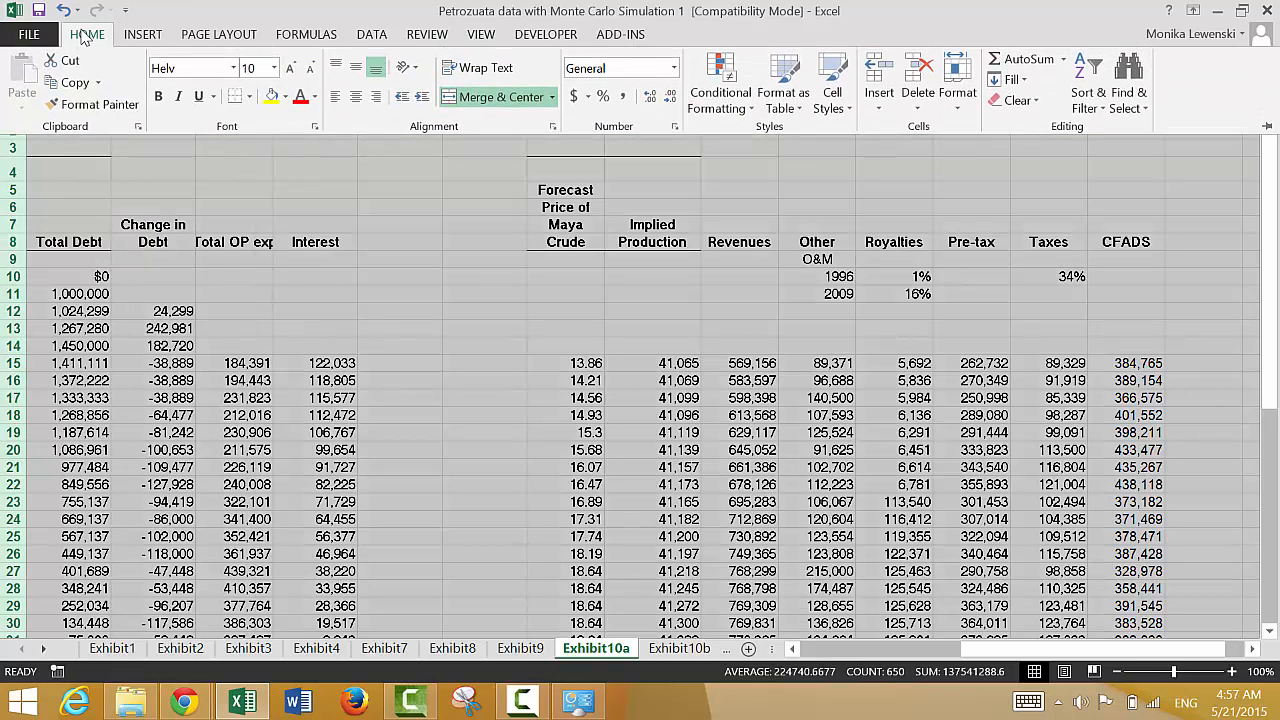
click(249, 97)
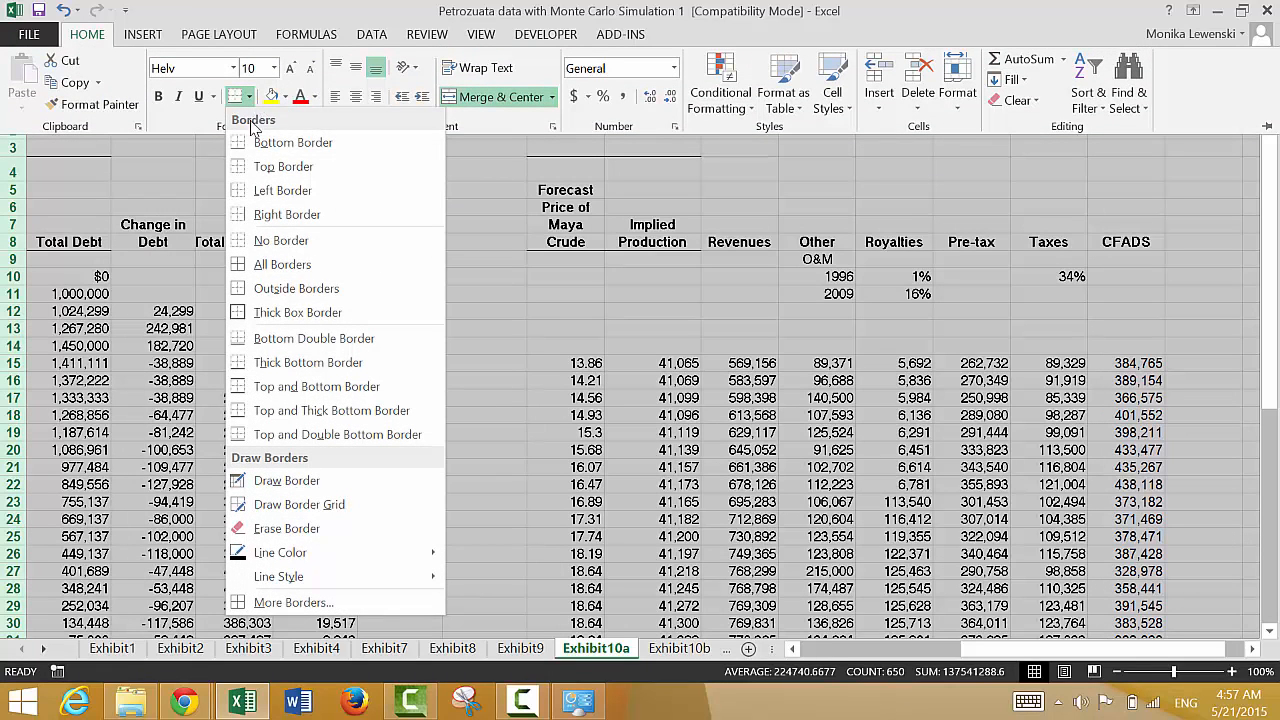
click(237, 246)
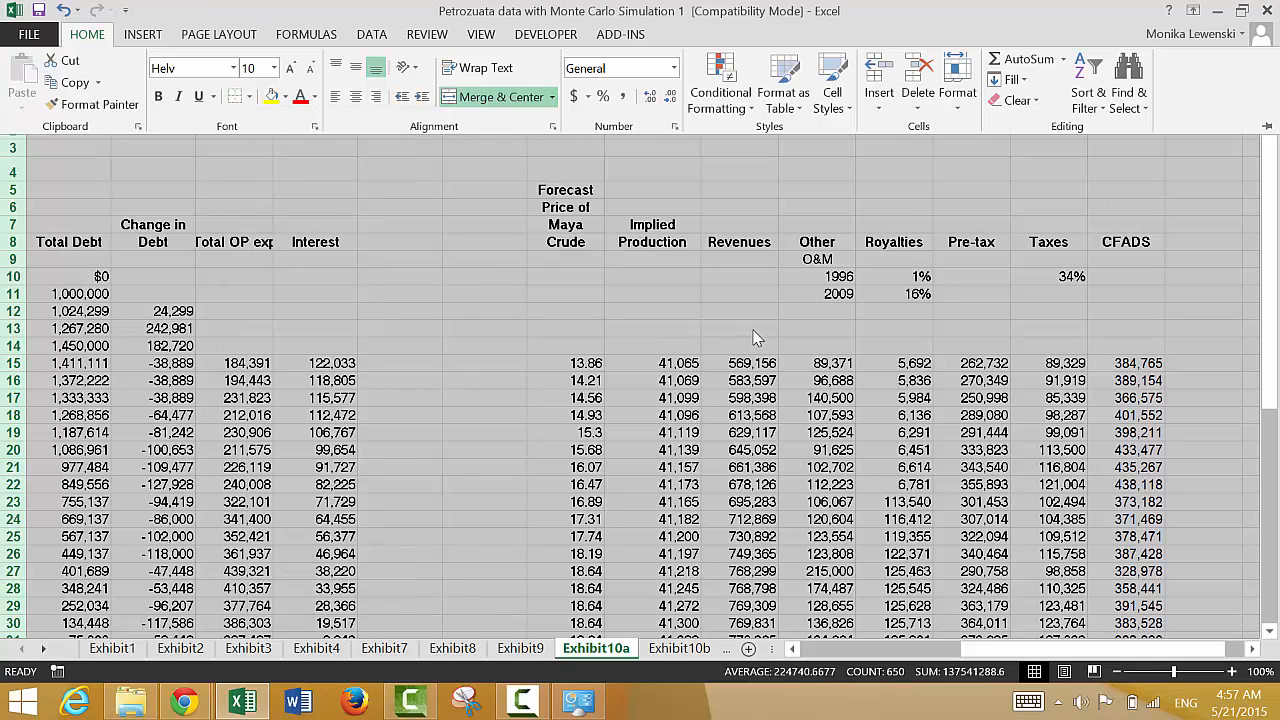
Step: Examine the Royalties formulas down column T and the Revenues formula in row 27
click(692, 279)
key(Right)
key(Right)
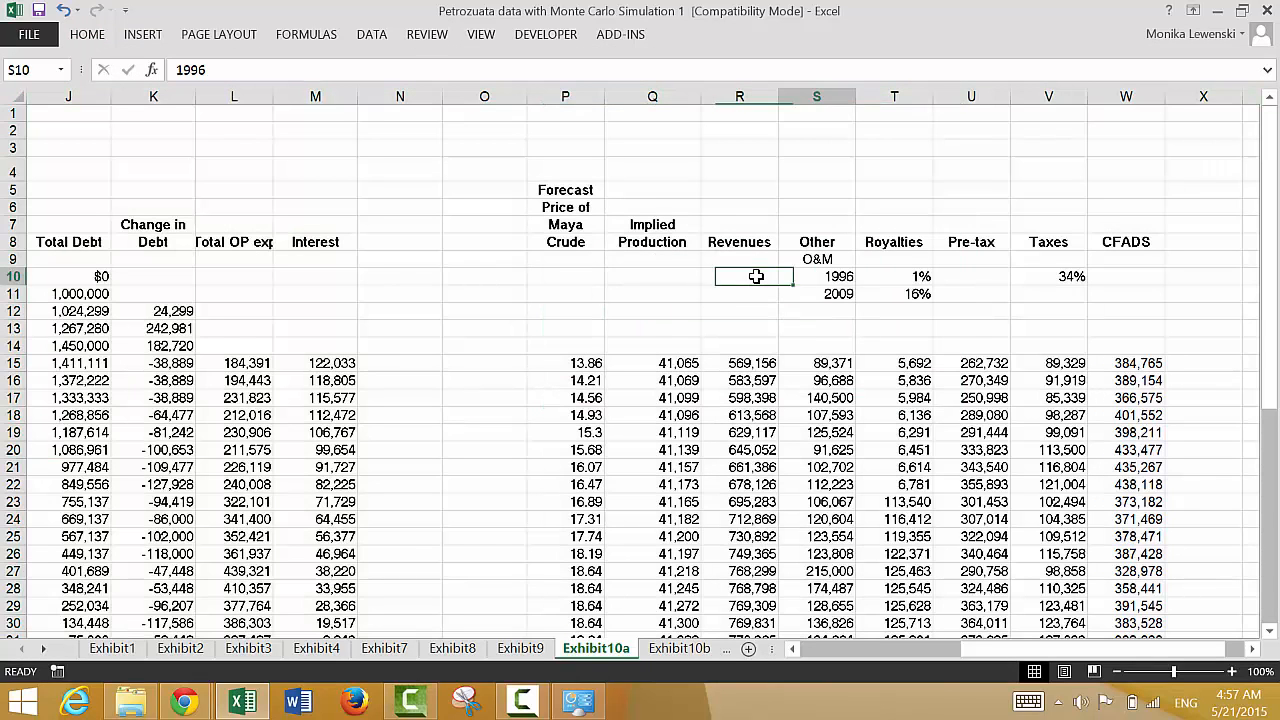
key(Down)
key(Down)
key(Down)
key(Down)
key(Down)
key(Down)
key(Down)
key(Down)
key(Down)
key(Down)
key(Down)
key(Down)
key(Down)
key(Down)
key(Down)
key(Down)
key(Down)
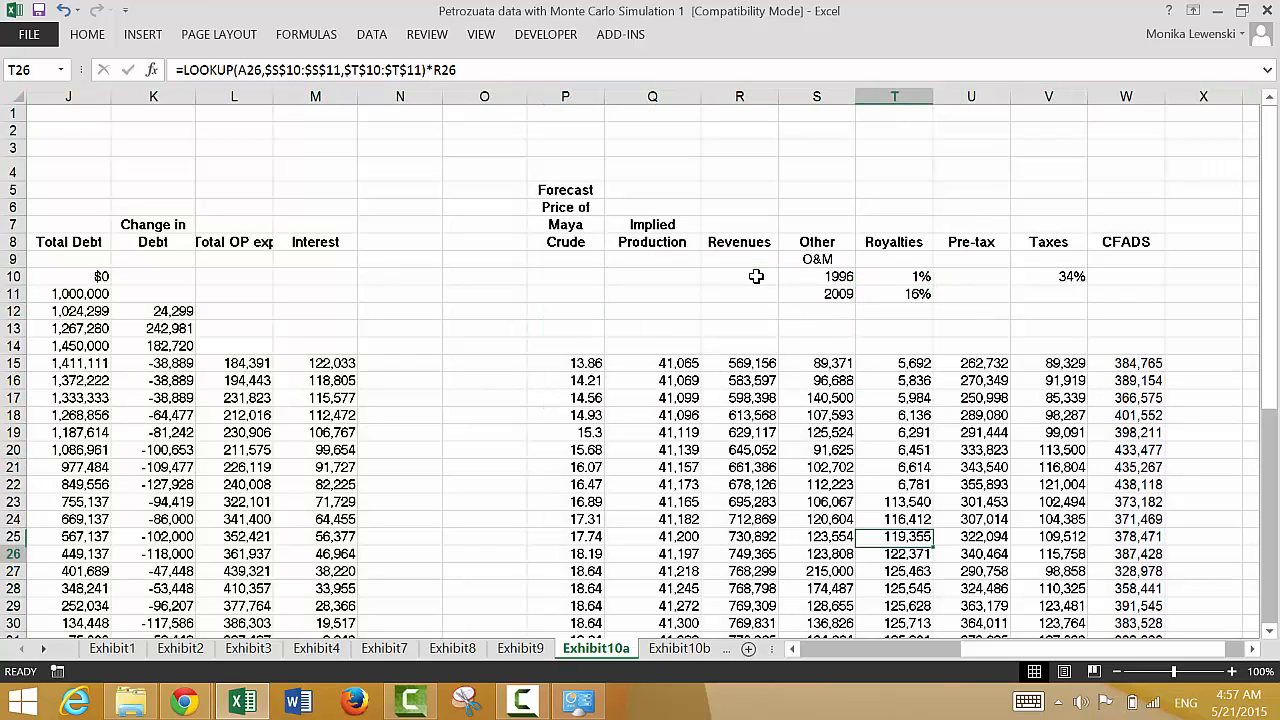
key(Left)
key(Left)
key(Left)
key(Right)
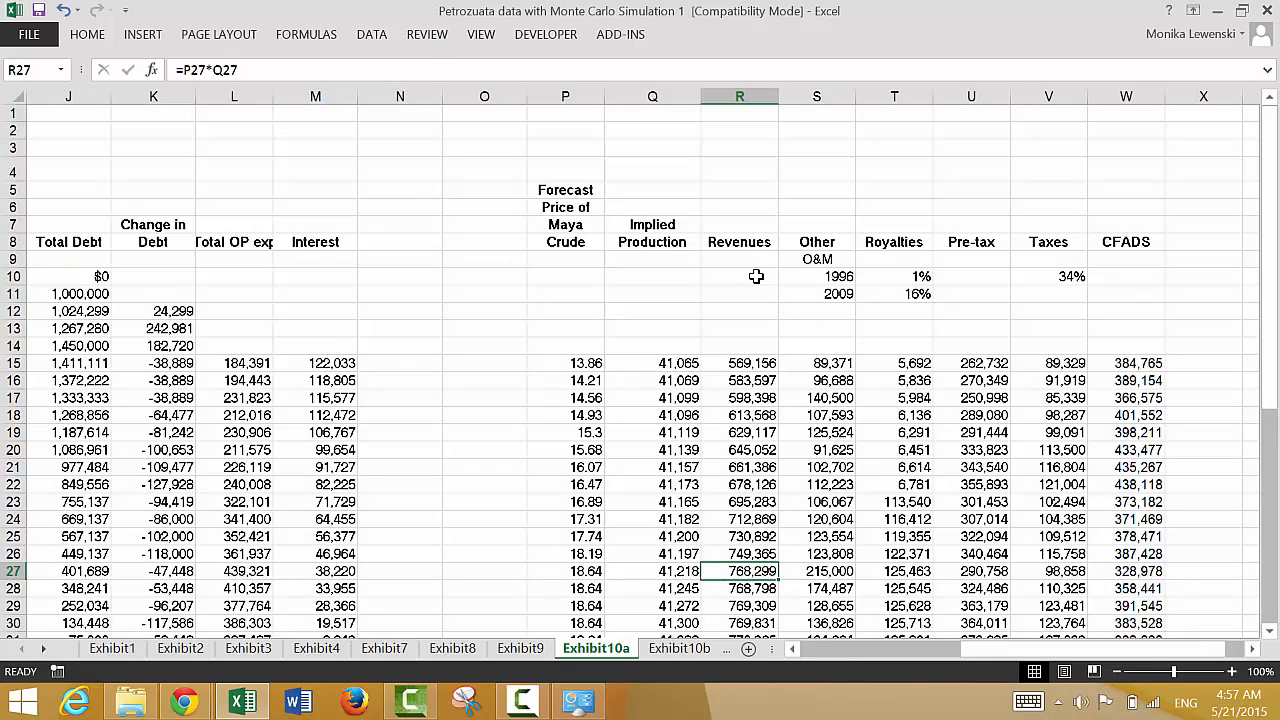
Step: Inspect how Revenues in rows 17 and 15 are calculated from the Maya crude price and implied production
key(Up)
key(Up)
key(Up)
key(Up)
key(Up)
key(Up)
key(Up)
key(Up)
key(Up)
key(Up)
key(Left)
key(Left)
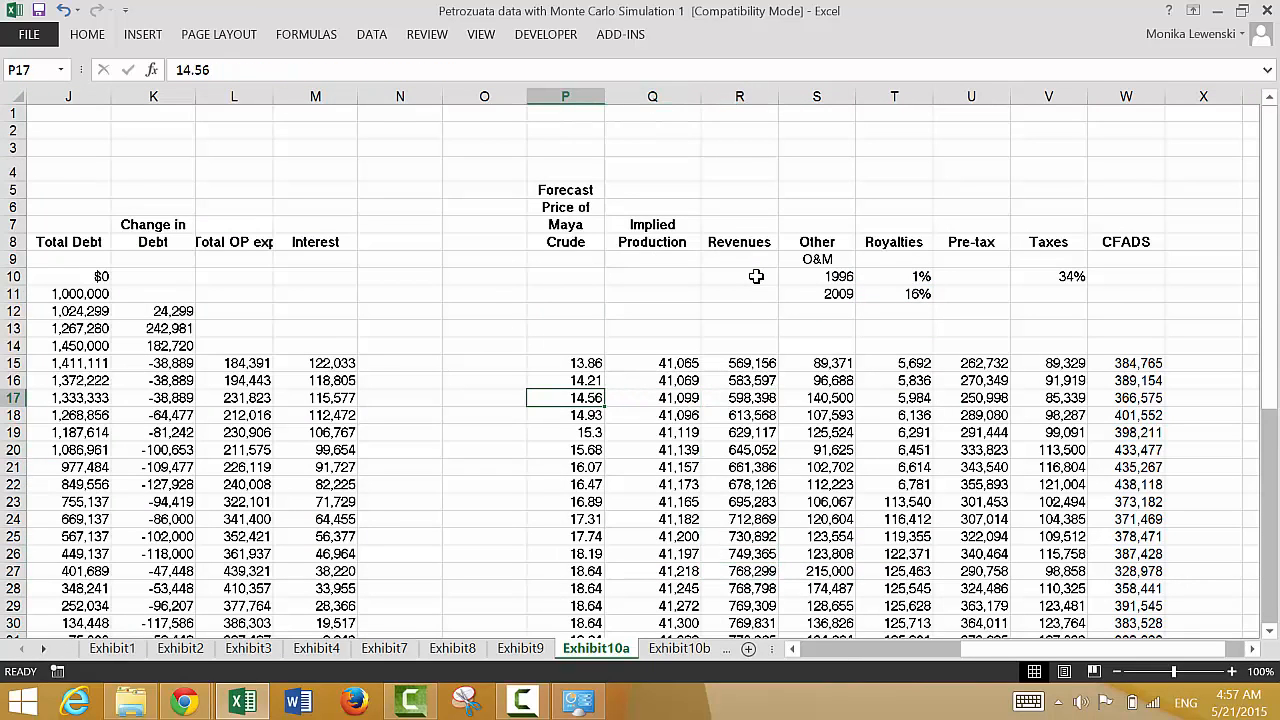
key(Right)
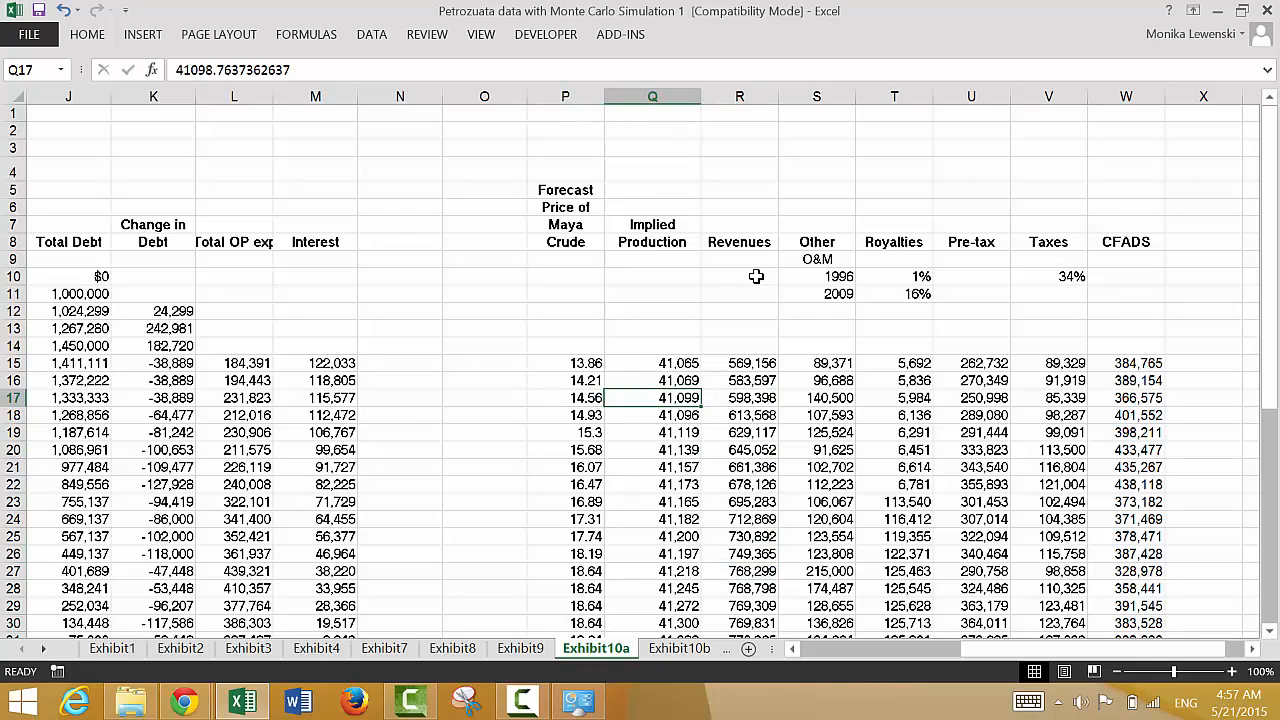
key(Right)
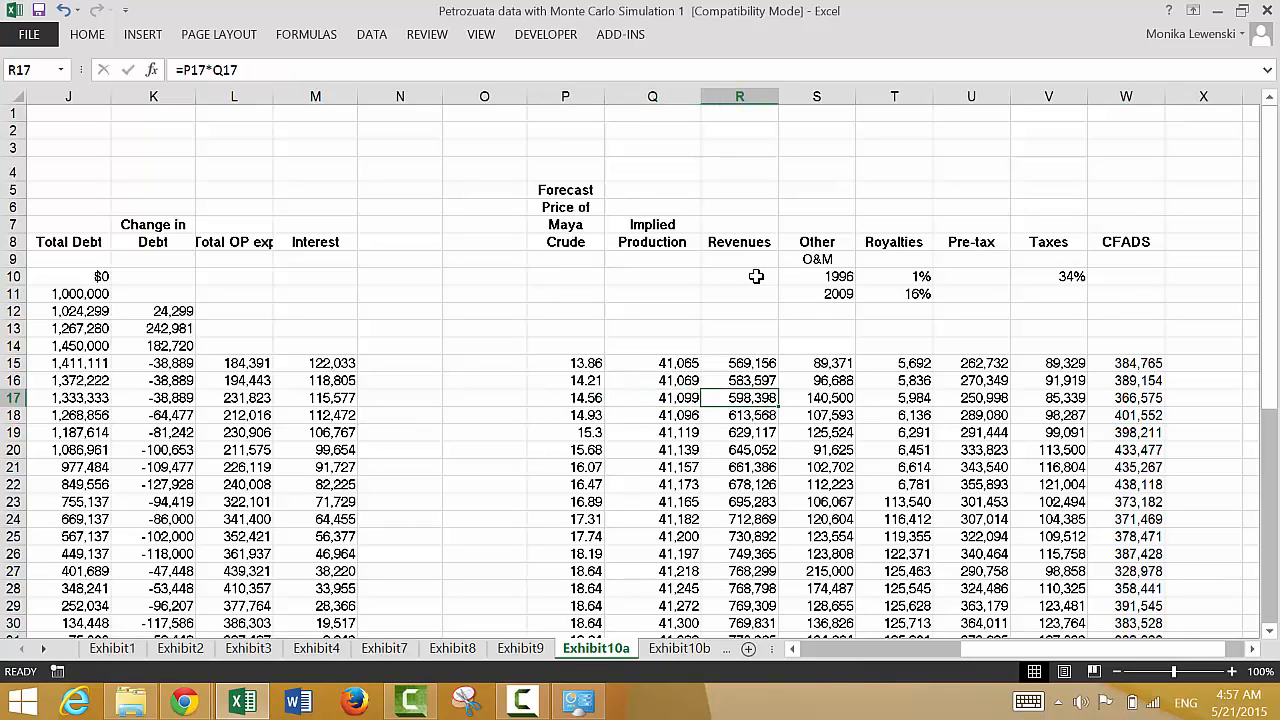
key(Up)
key(Up)
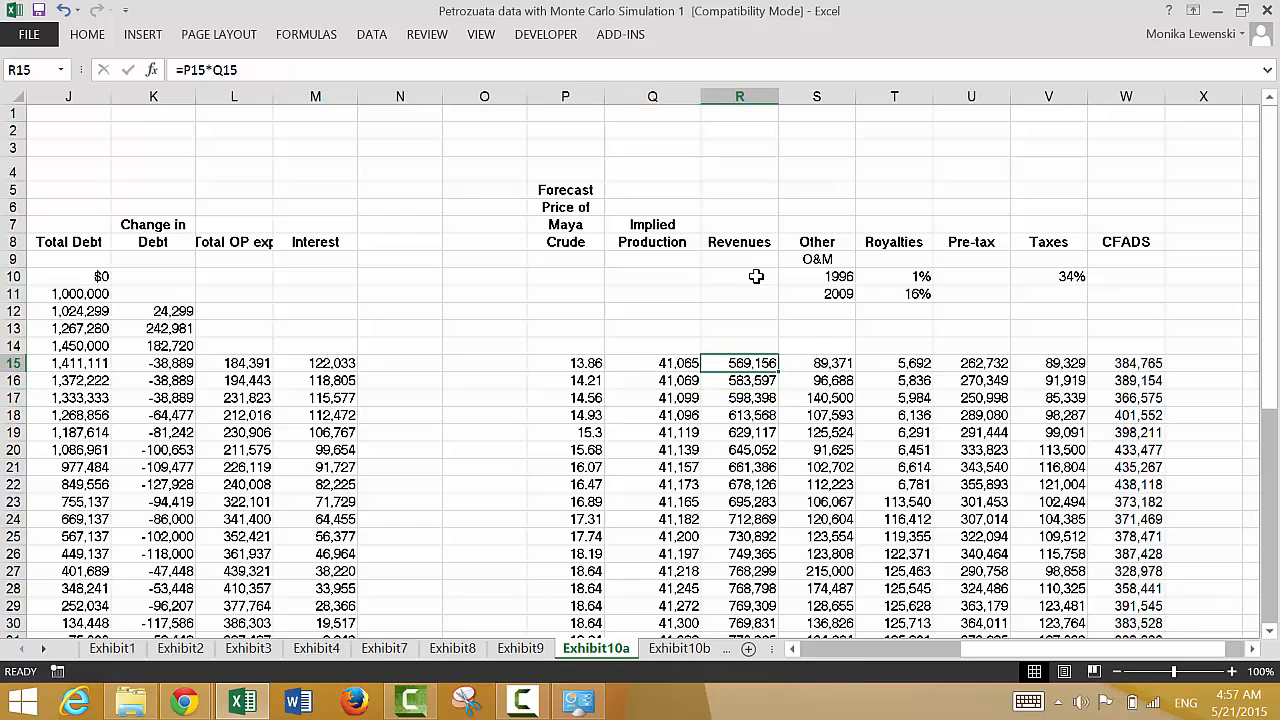
key(F2)
key(Return)
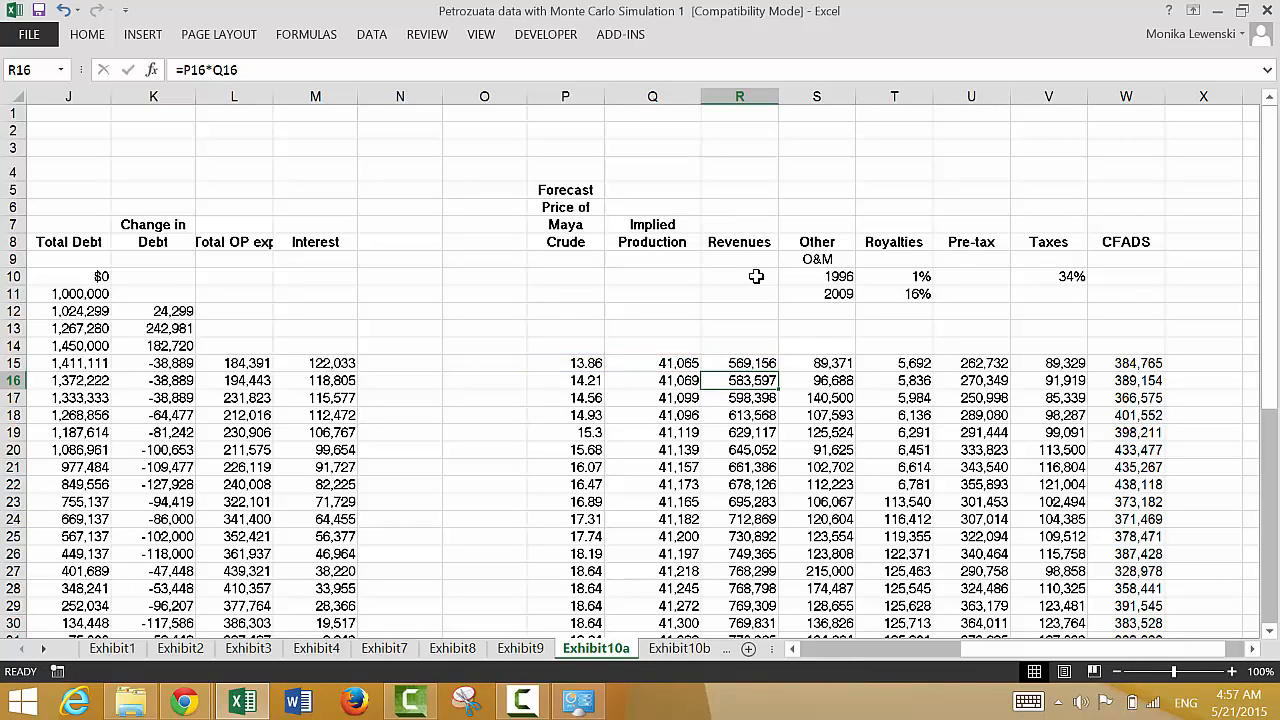
Step: Examine the Other O&M value and the Royalties formula in row 15 alongside Revenues
key(Up)
key(Right)
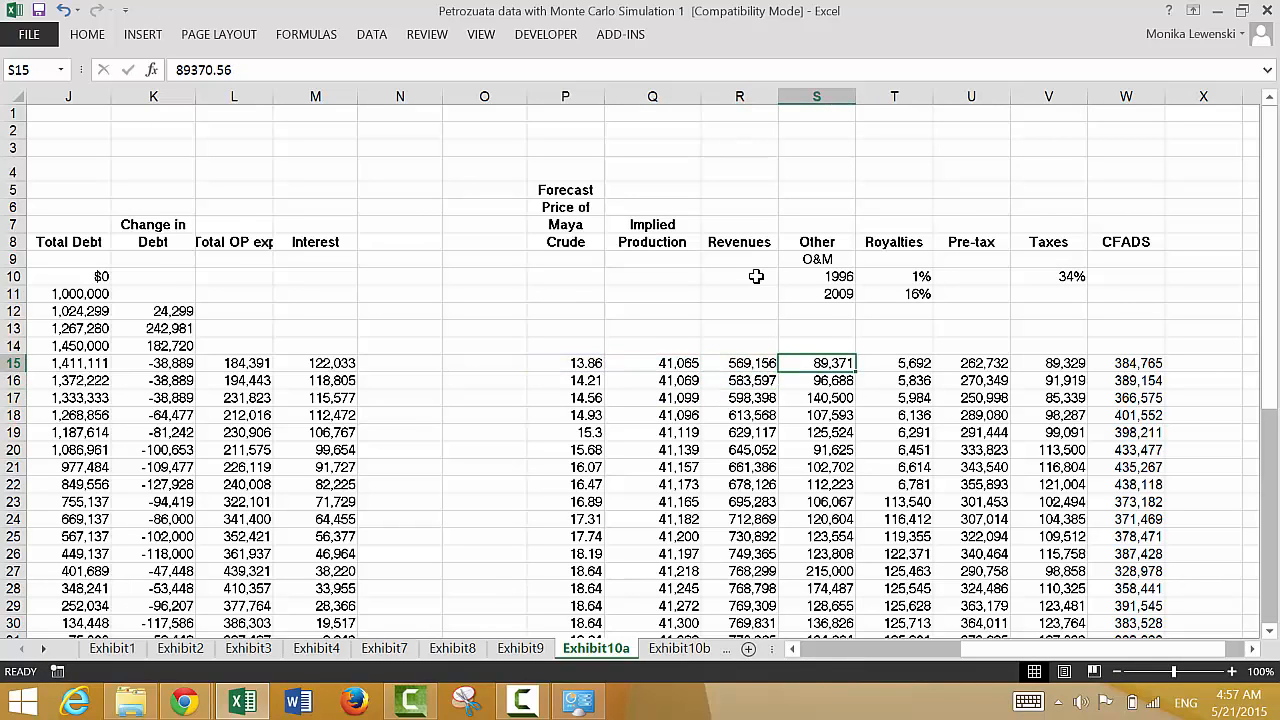
key(Right)
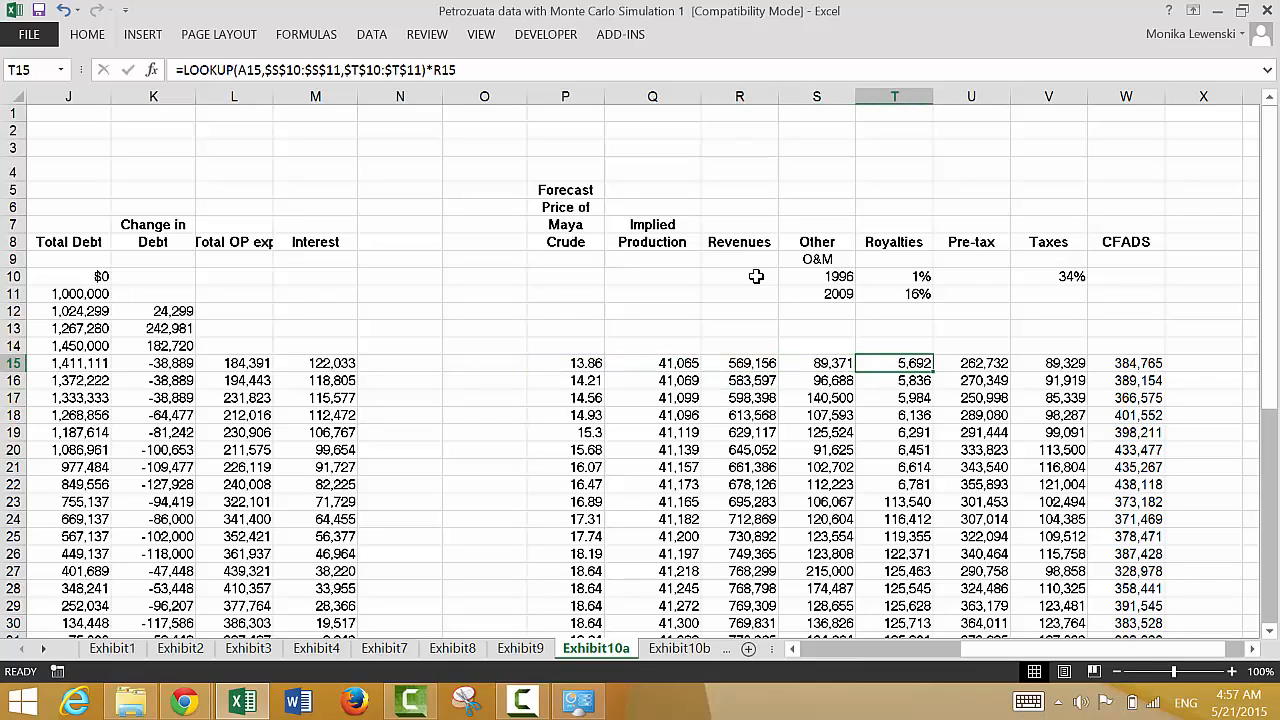
key(Up)
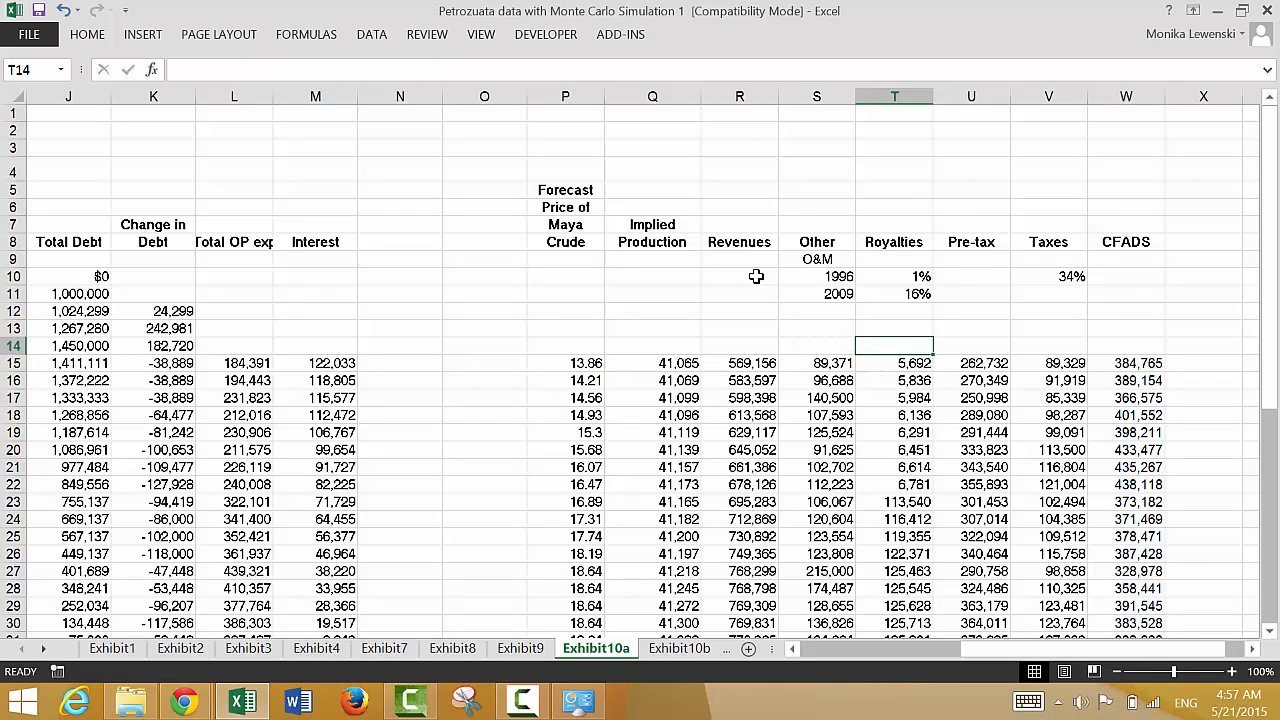
key(Down)
key(Right)
key(Left)
key(Left)
key(Left)
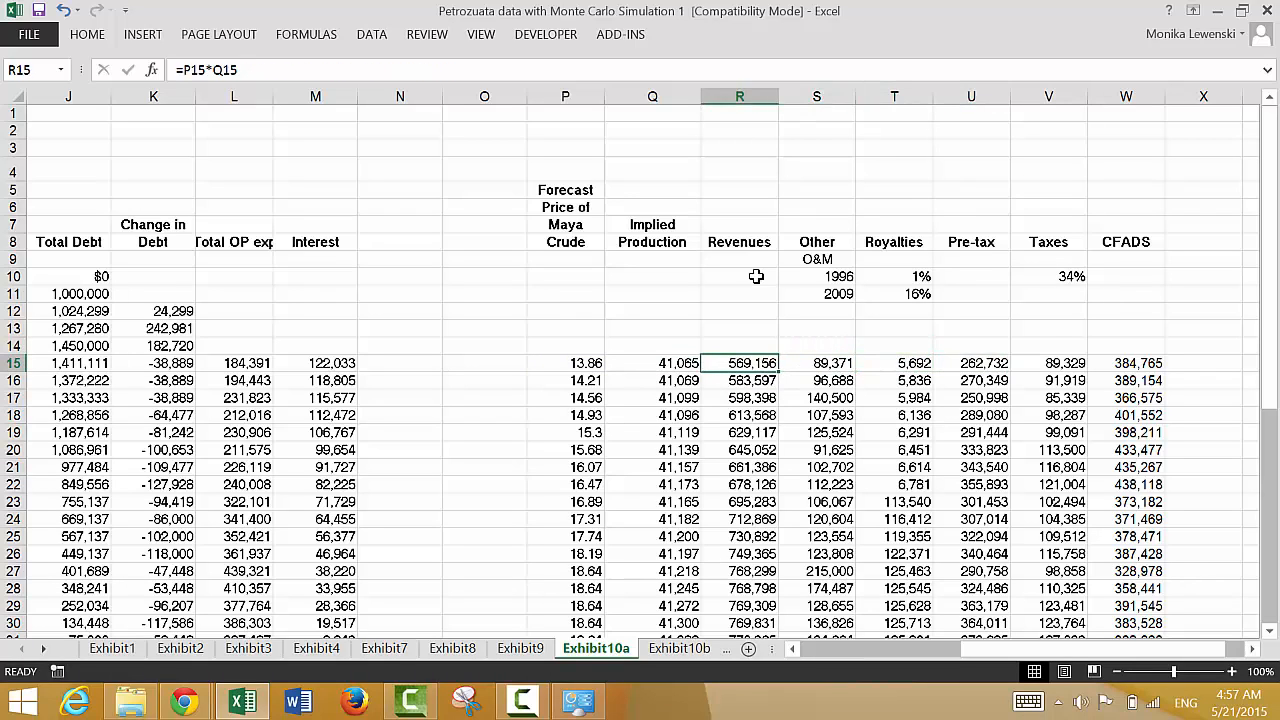
Step: Link cell O15 to the year in A15 with the formula =A15
key(Left)
key(Left)
key(Left)
text(=)
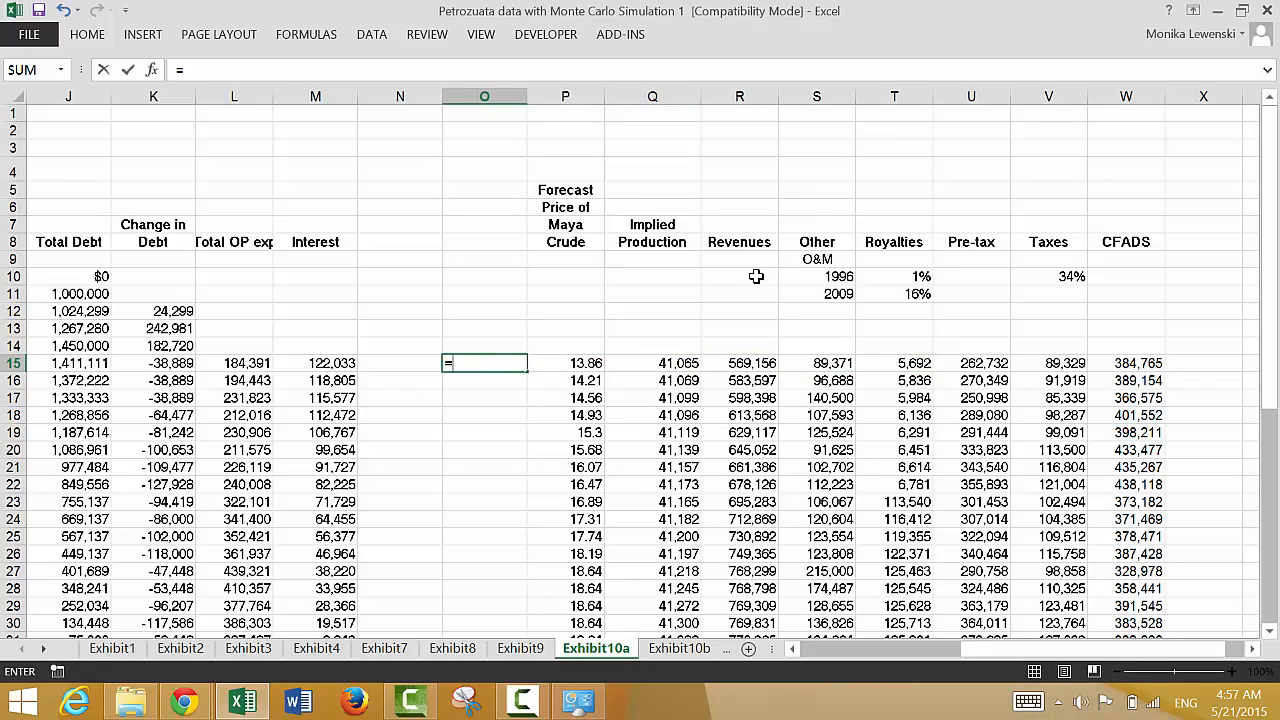
key(Left)
key(Left)
key(Left)
key(Left)
key(Left)
key(Left)
key(Left)
key(Left)
key(Left)
key(Left)
key(Left)
key(Left)
key(Left)
key(Left)
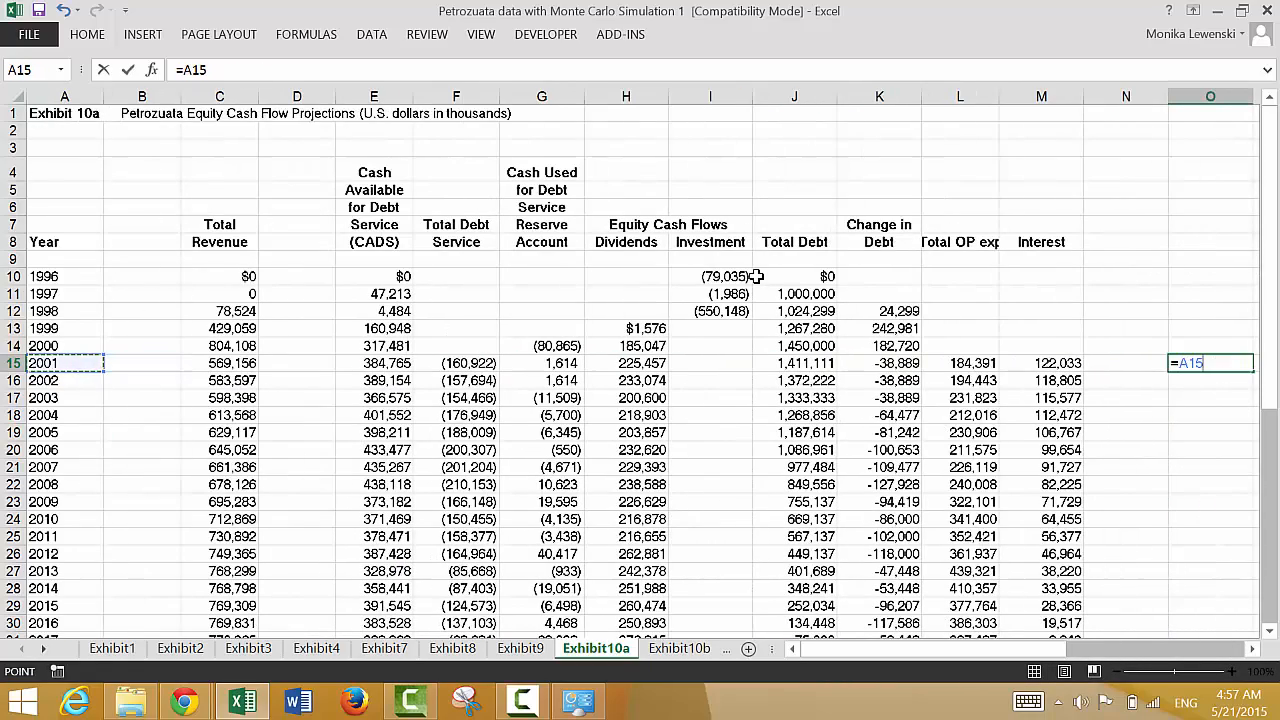
key(Return)
key(Up)
Step: Fill the year formula from O15 down column O alongside the Maya crude price rows
key(Right)
key(Right)
key(Right)
key(Right)
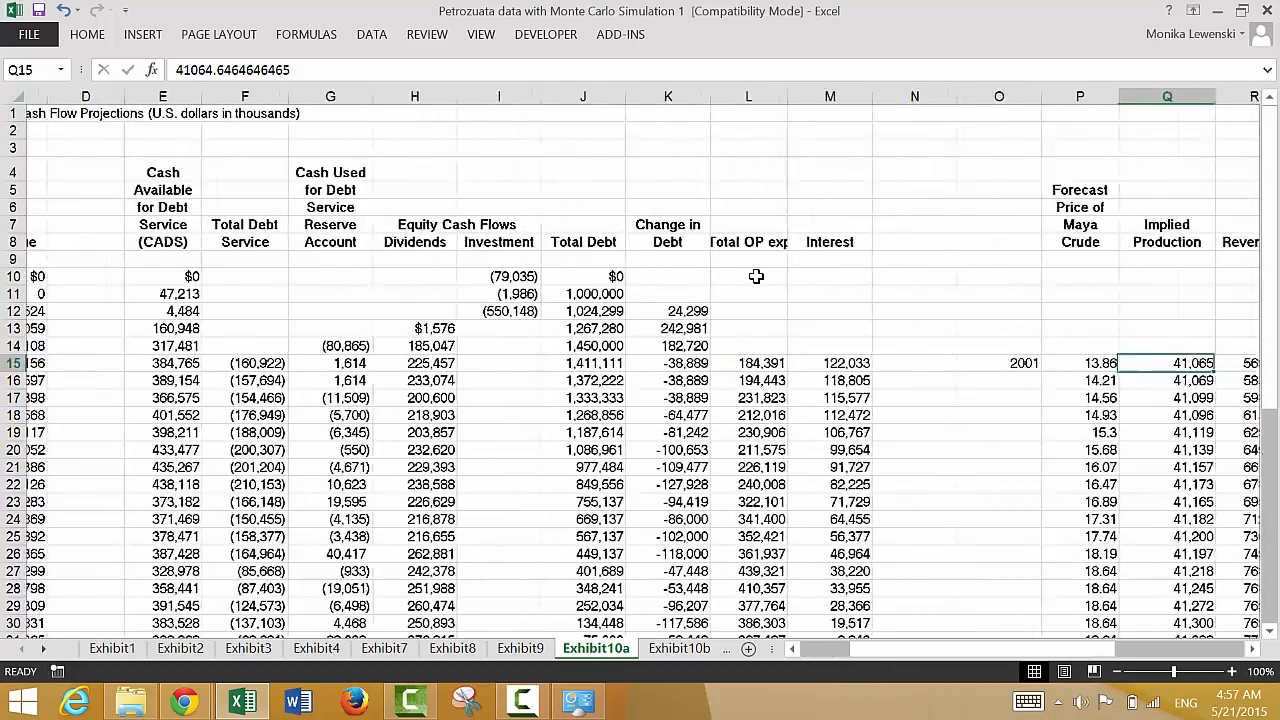
key(Left)
key(Left)
key(Left)
key(Left)
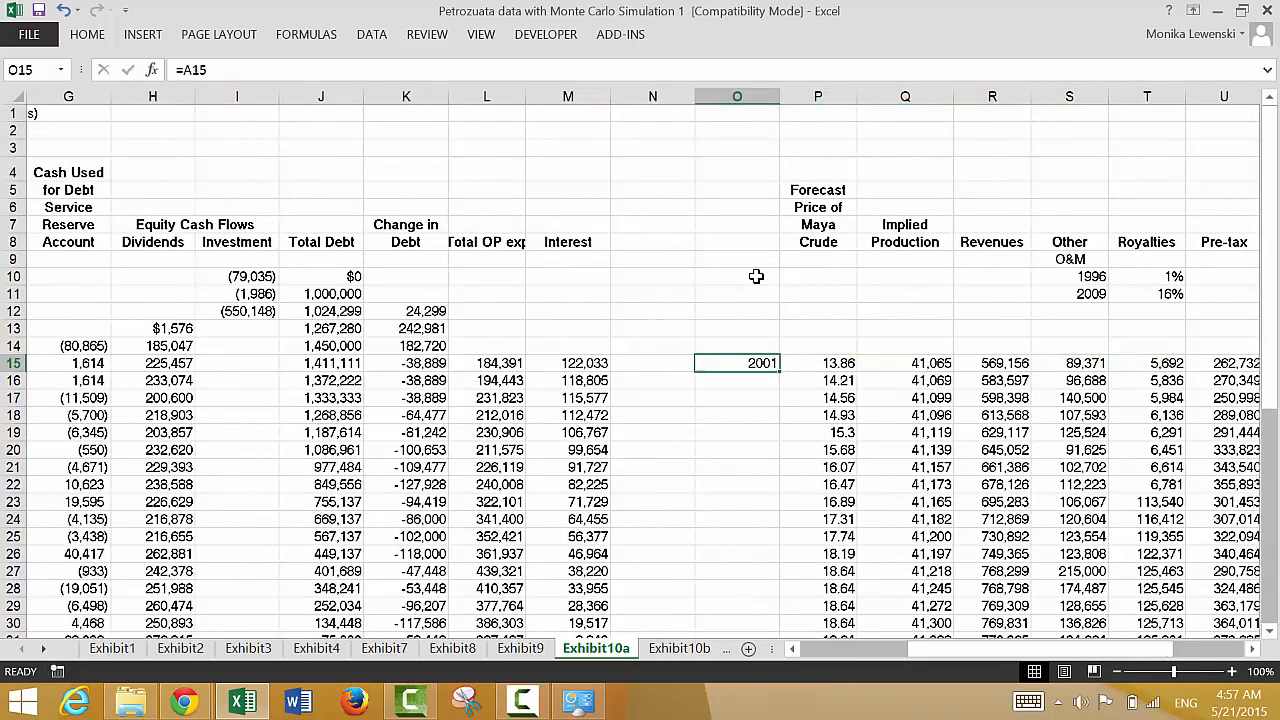
double_click(778, 369)
Step: Inspect which cells the CFADS formula in W15 refers to
key(Right)
key(Right)
key(Right)
key(Right)
key(Right)
key(Right)
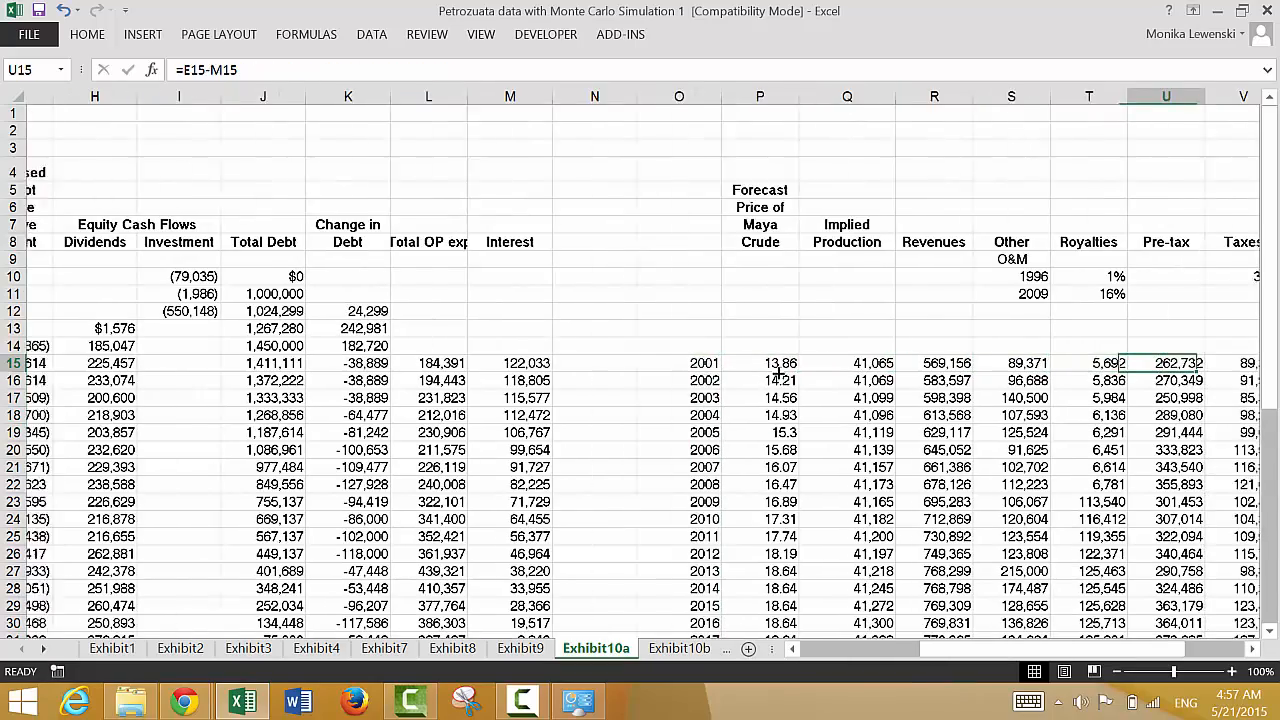
key(Right)
key(Right)
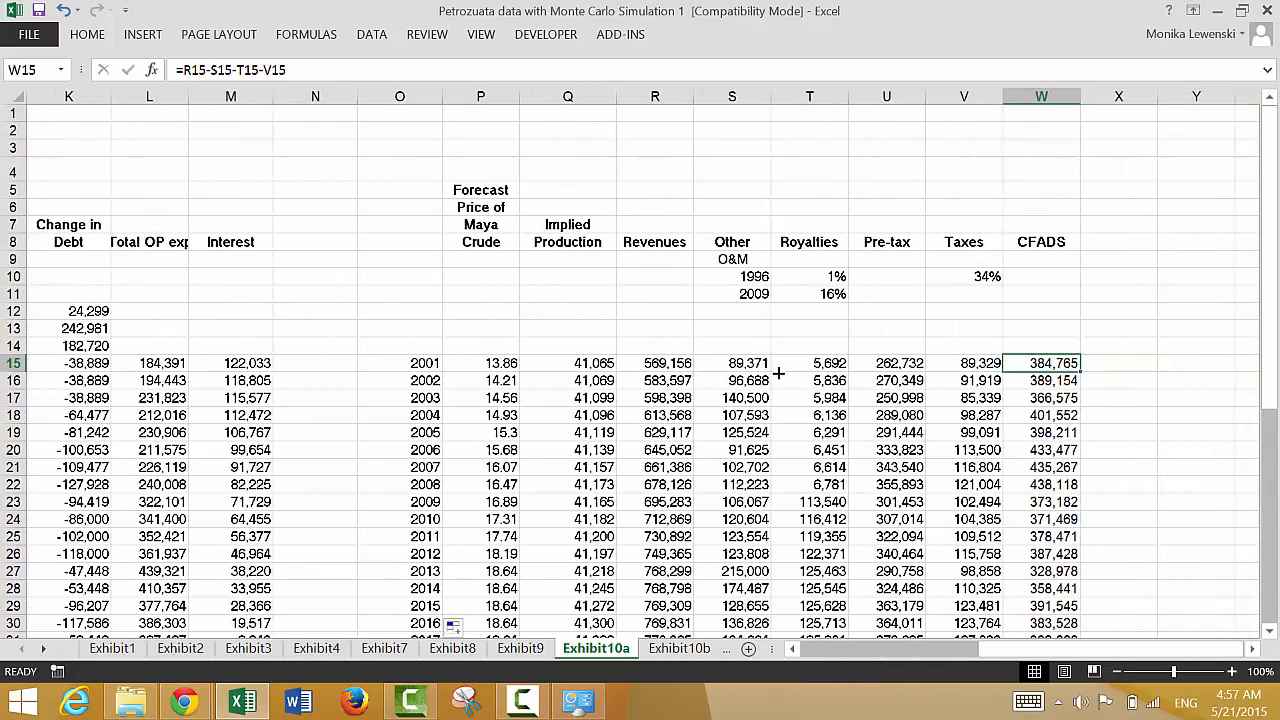
key(F2)
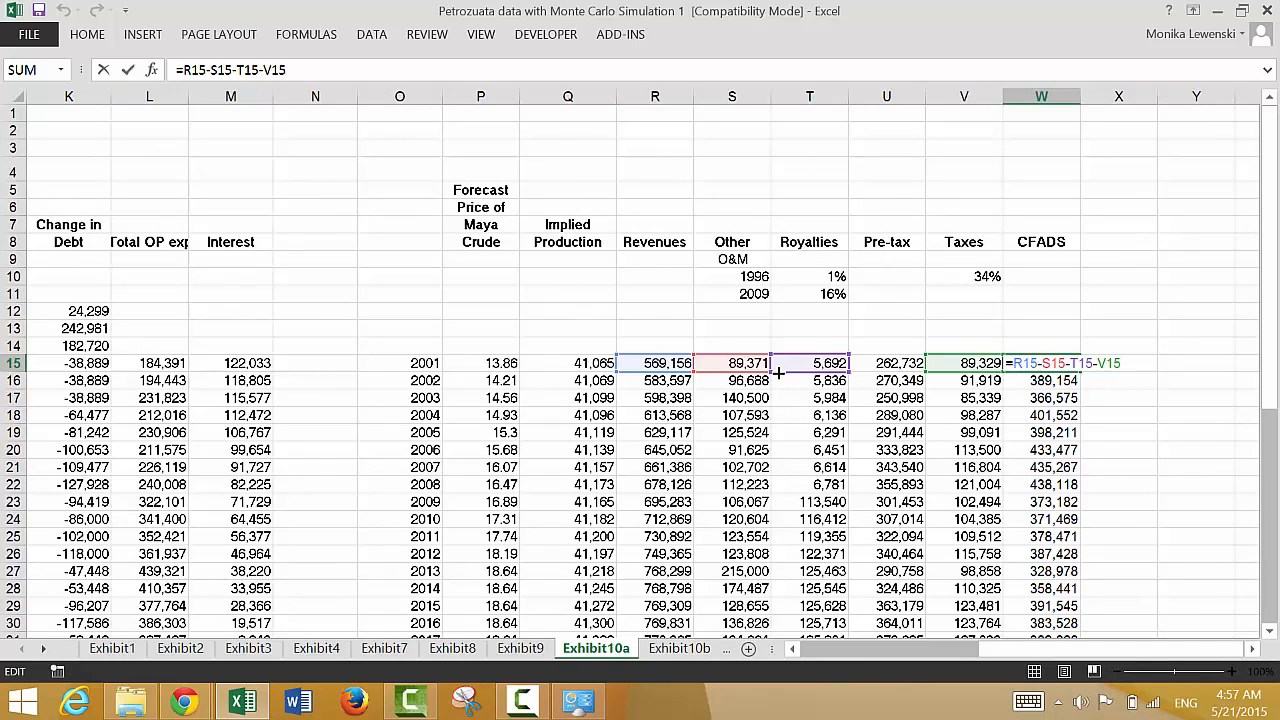
key(Escape)
Step: Inspect the Pre-tax and Taxes formulas in row 15 and the tax rate cell they use
key(Left)
key(Left)
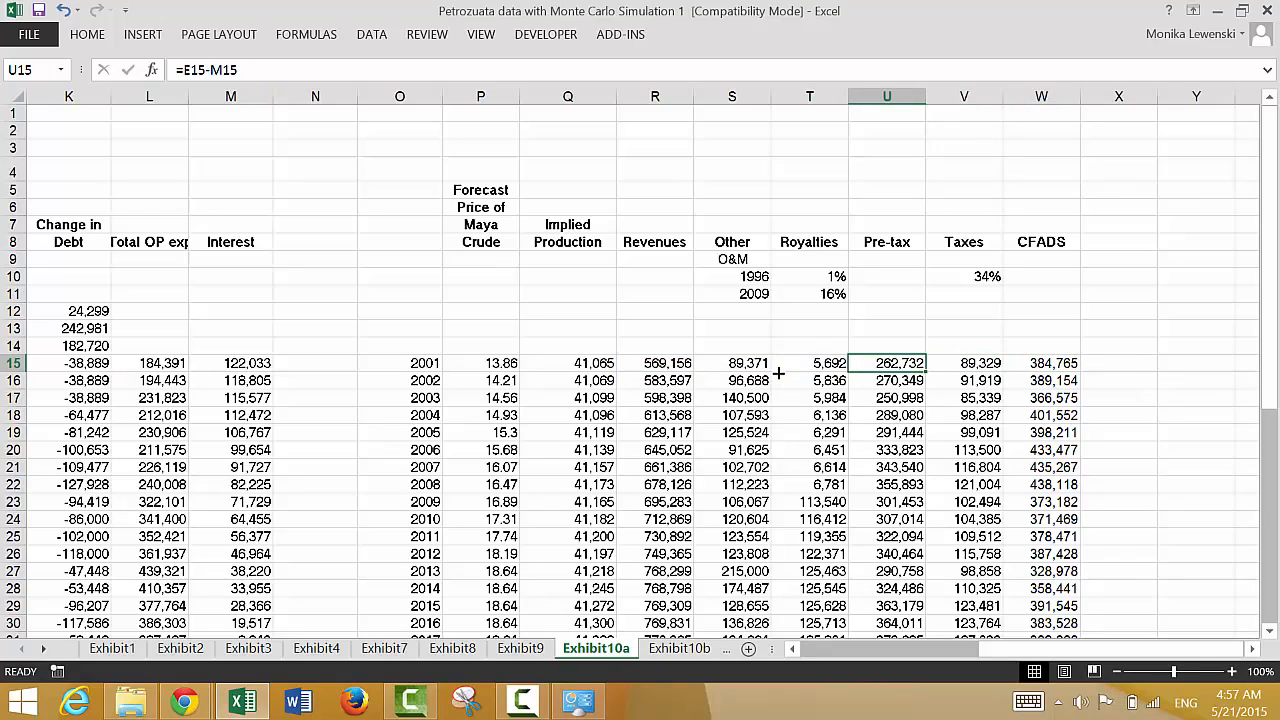
key(Right)
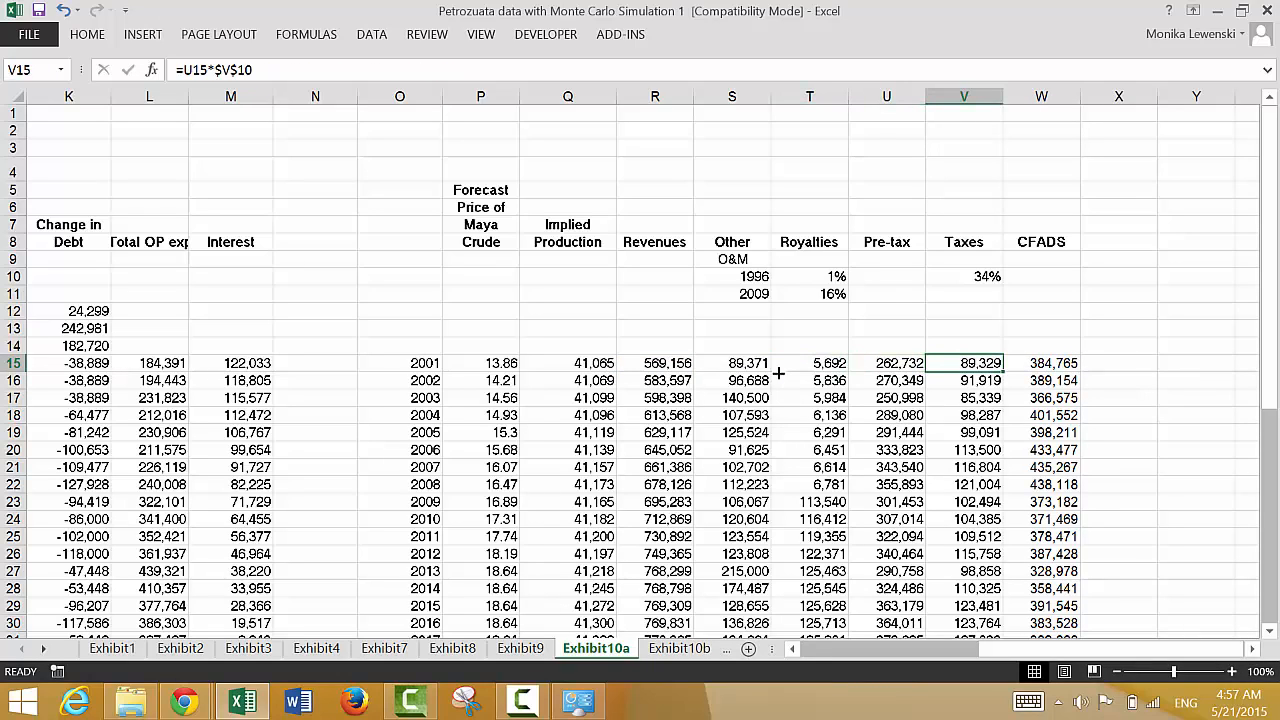
key(F2)
key(Escape)
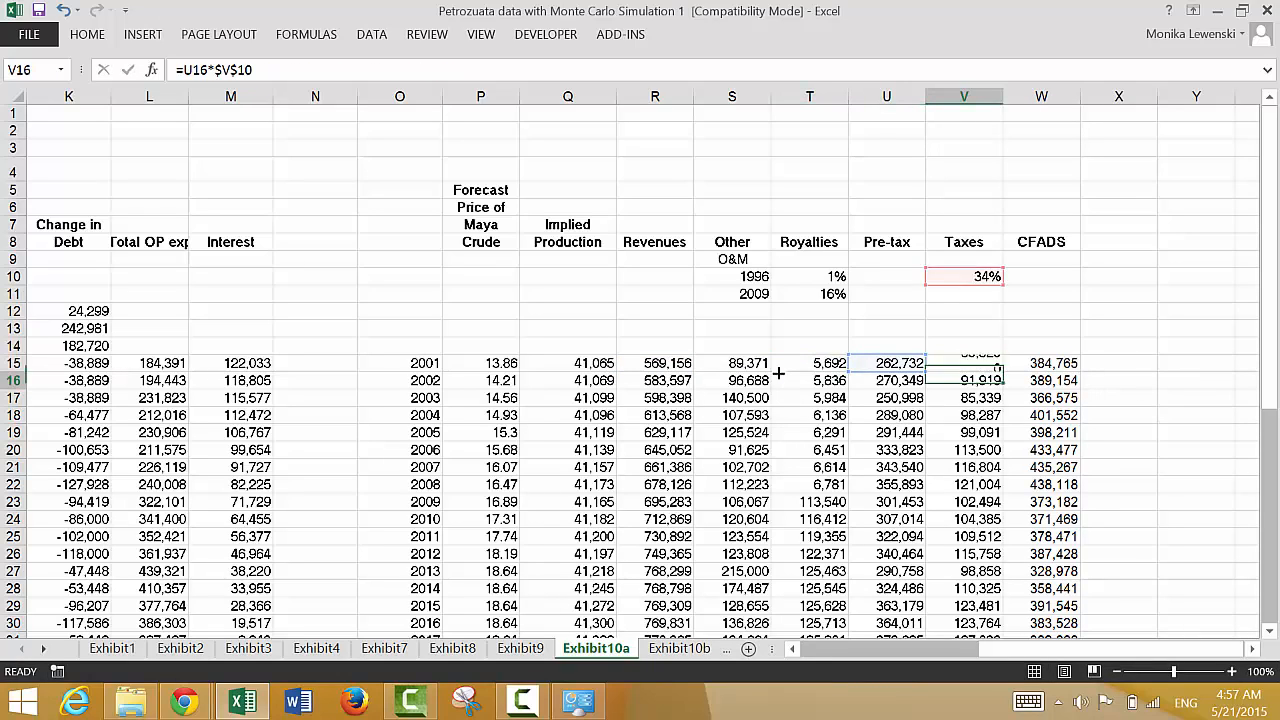
key(Left)
key(Left)
key(Right)
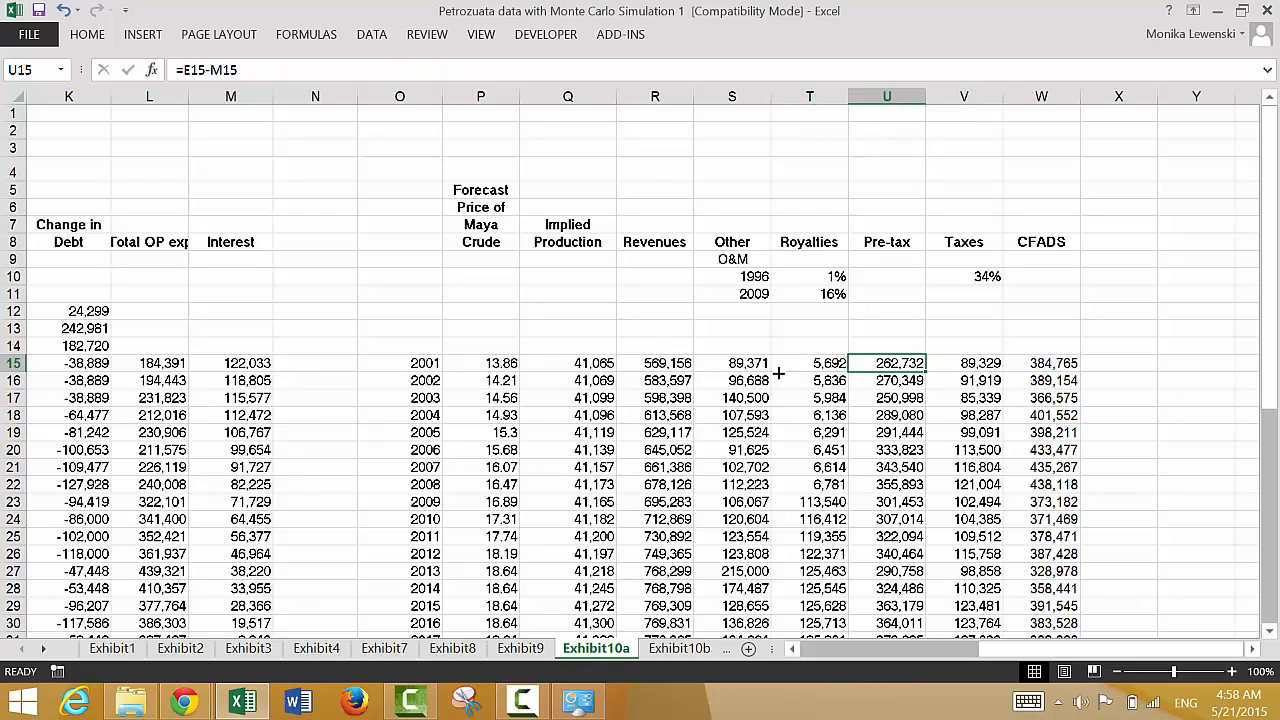
Step: Add a two-line heading beside CFADS, with Debt in X8 and Service in X9
key(Right)
key(Right)
key(Right)
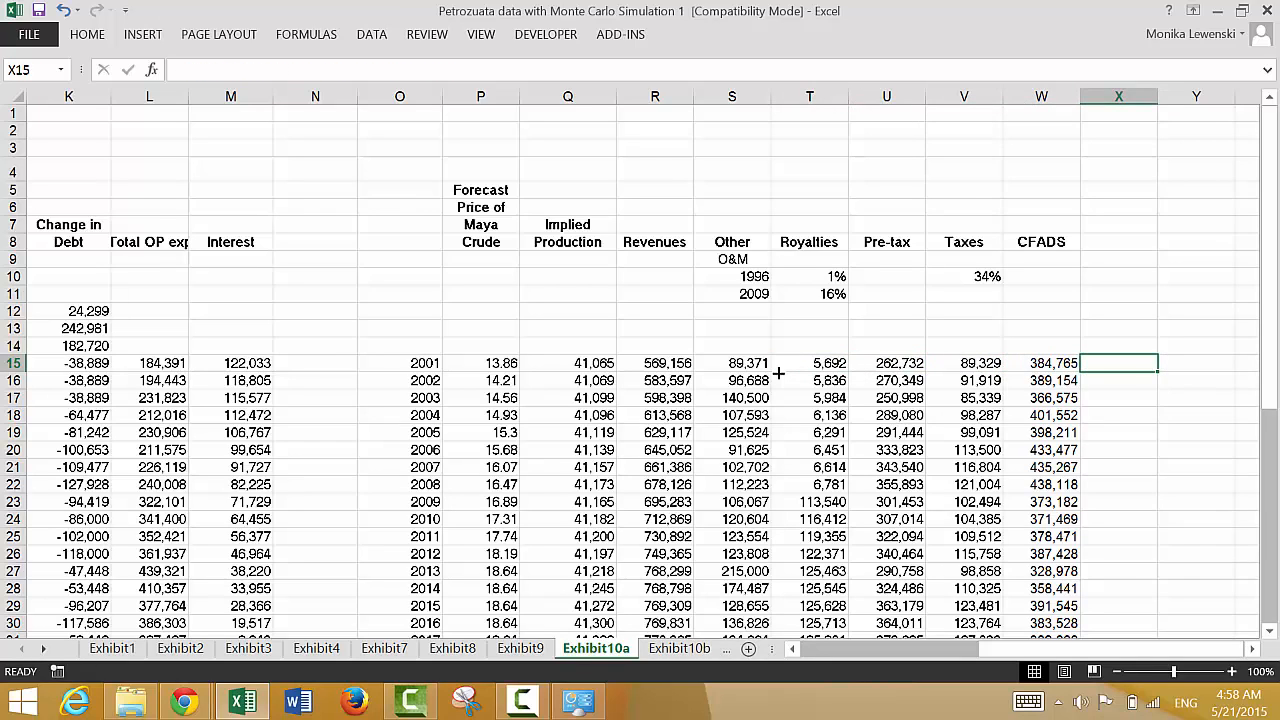
key(Up)
key(Up)
key(Up)
key(Up)
key(Up)
key(Up)
key(Up)
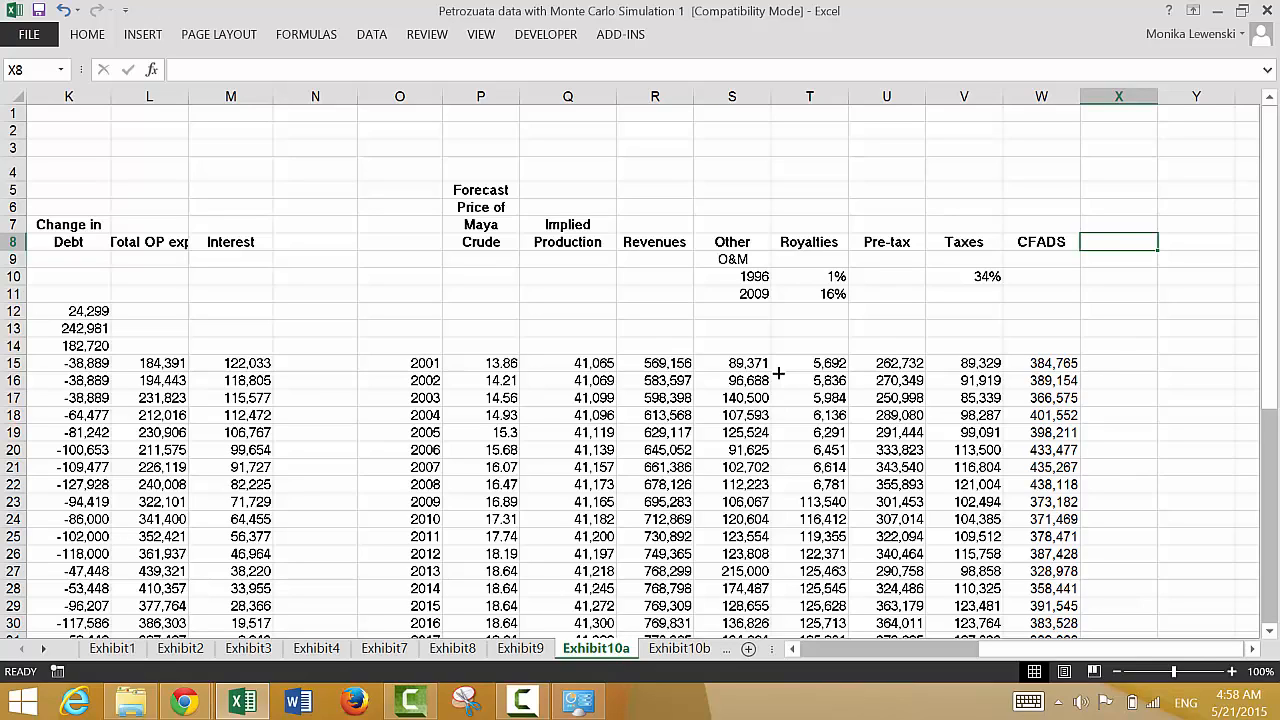
text(Debt)
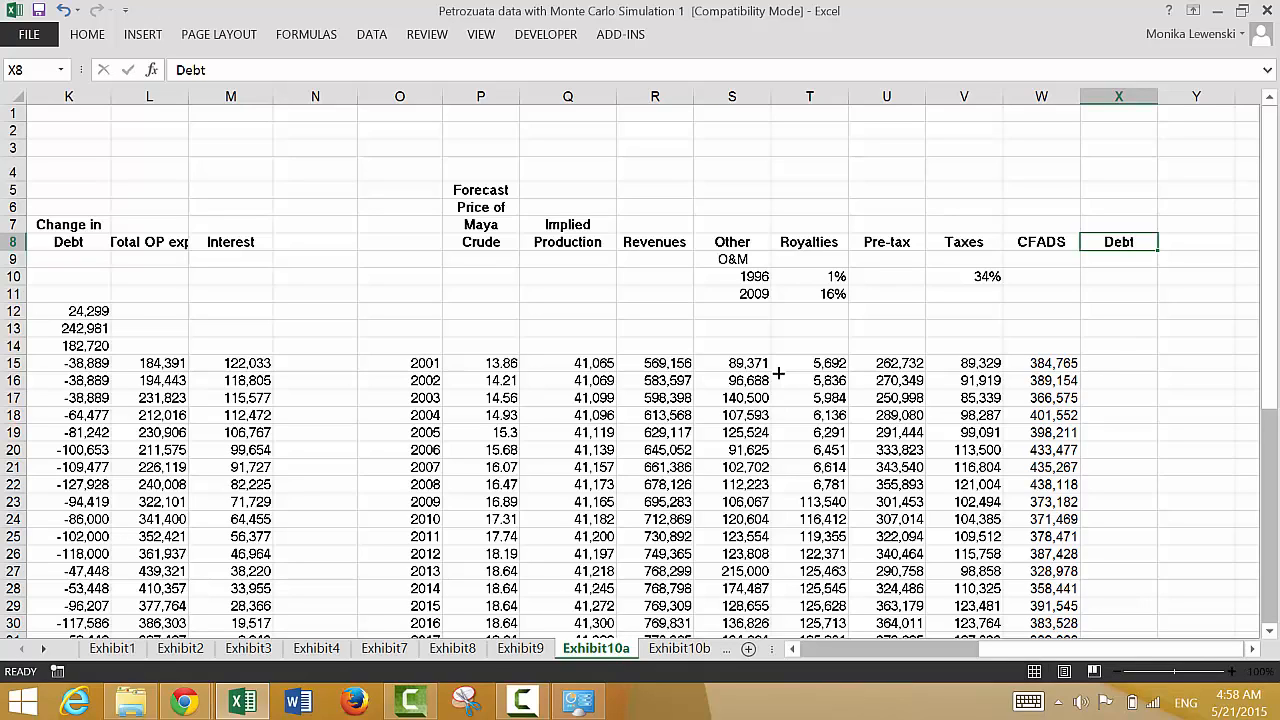
key(Return)
text(Serv)
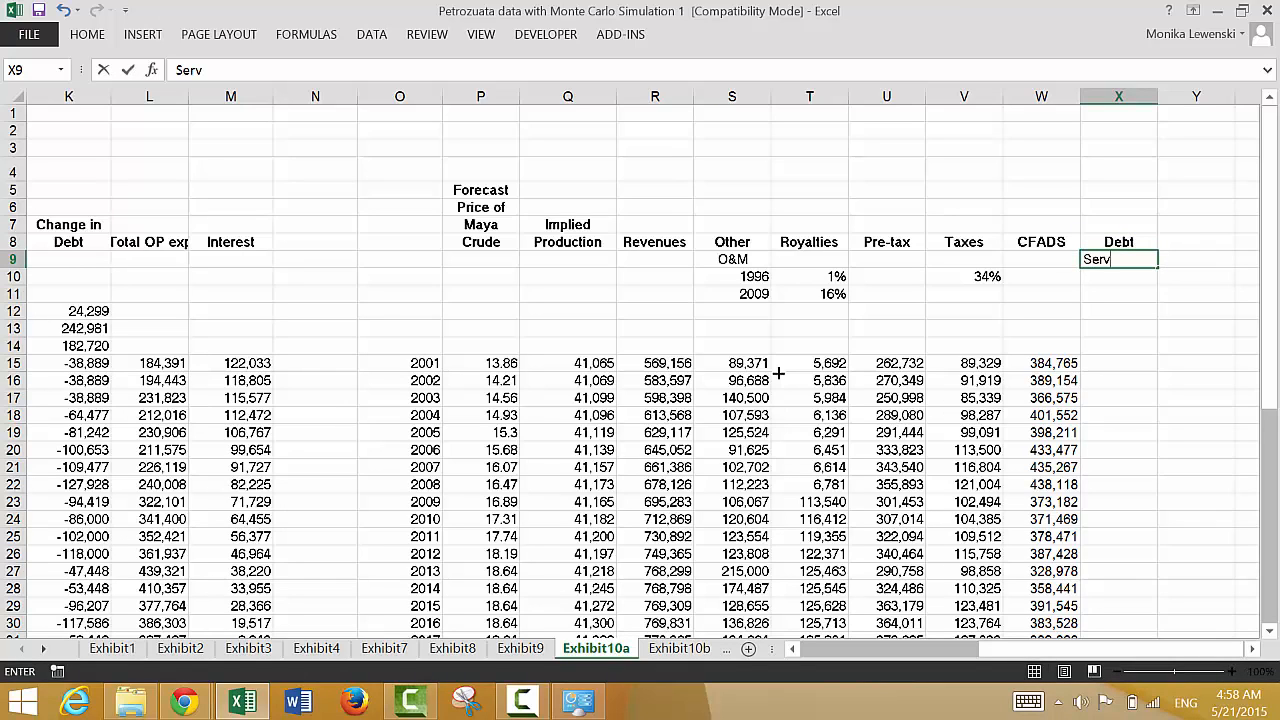
text(ice)
key(Return)
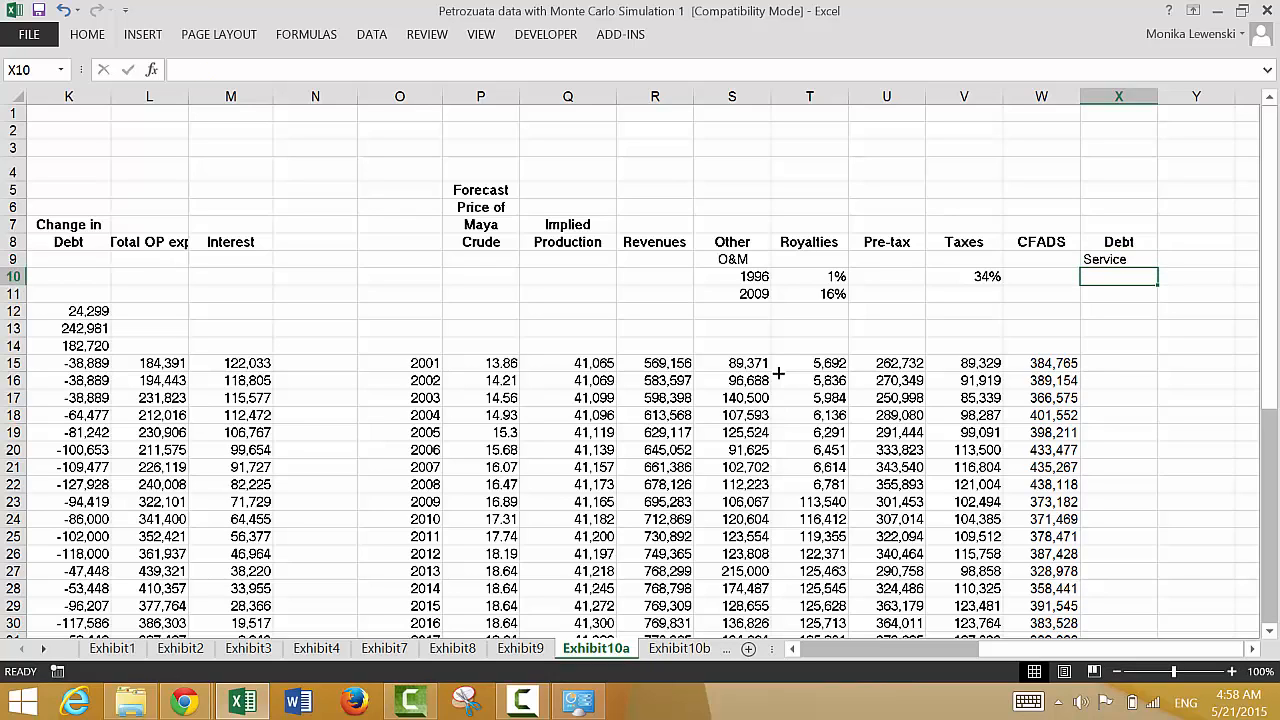
Step: Center the Service heading text in X9
key(Up)
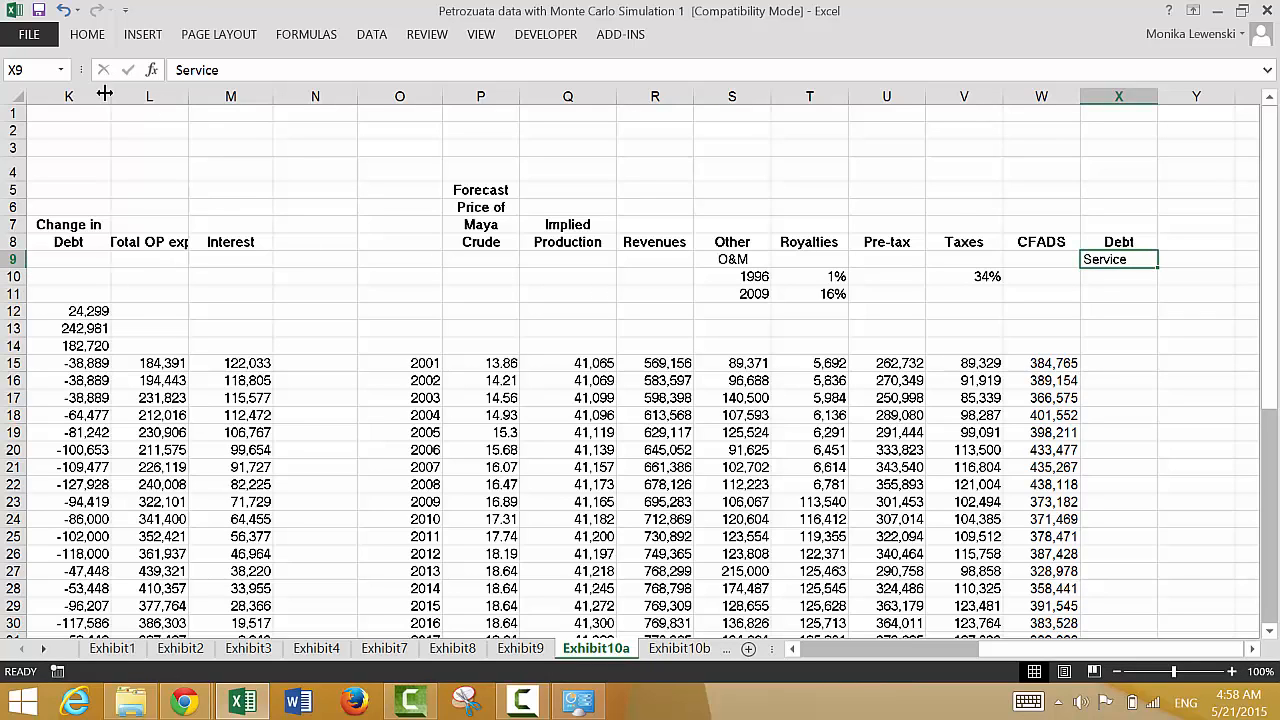
click(87, 36)
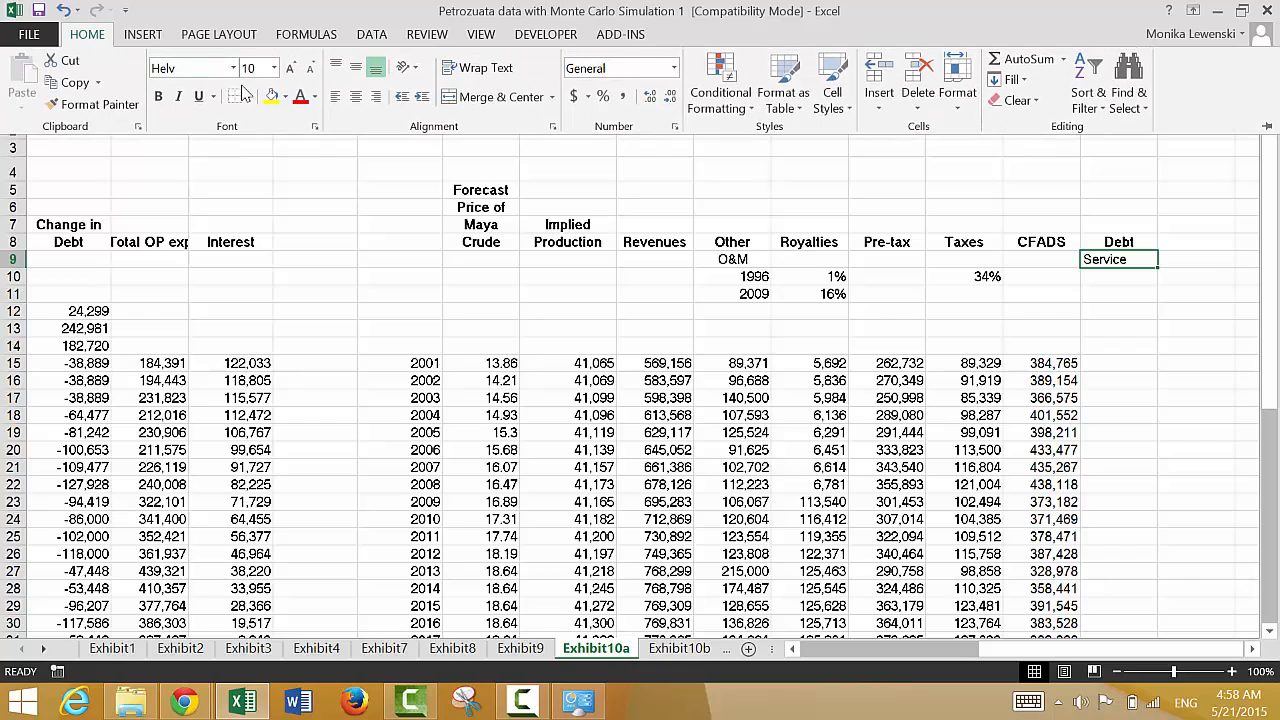
click(355, 97)
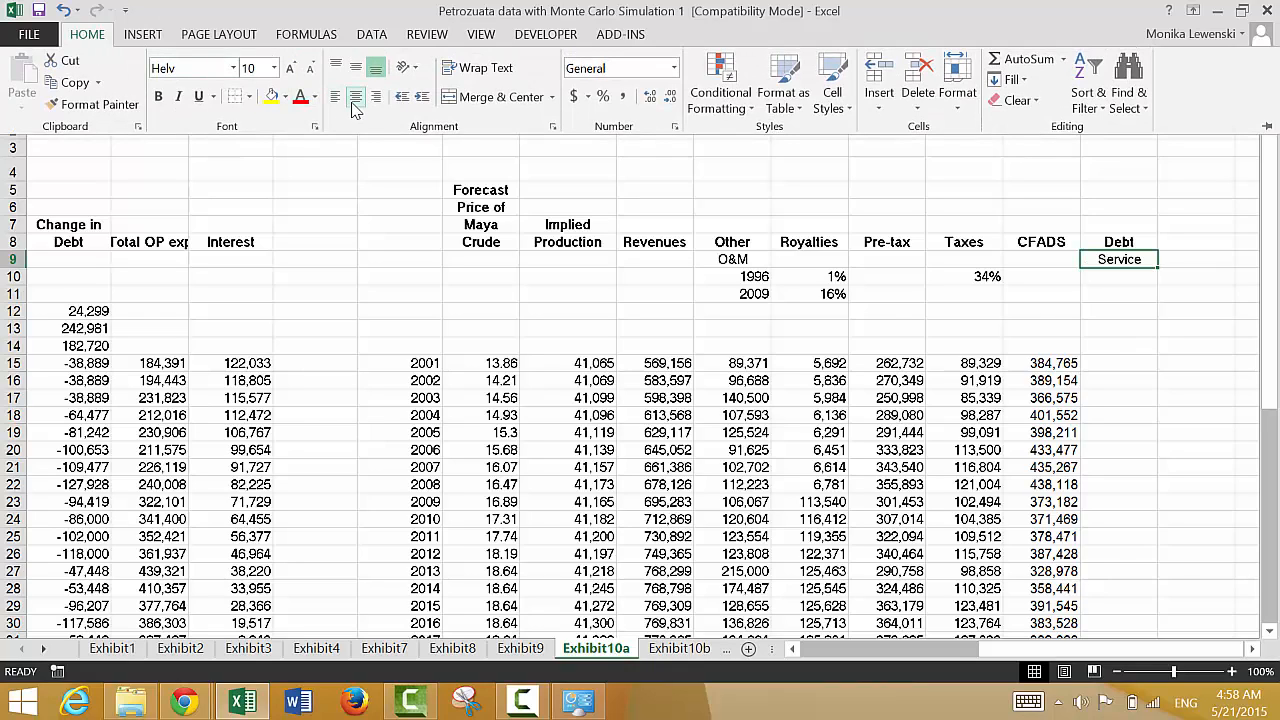
Step: Link the 2001 Debt Service cell X15 to Total Debt Service with the formula =F15
click(1115, 375)
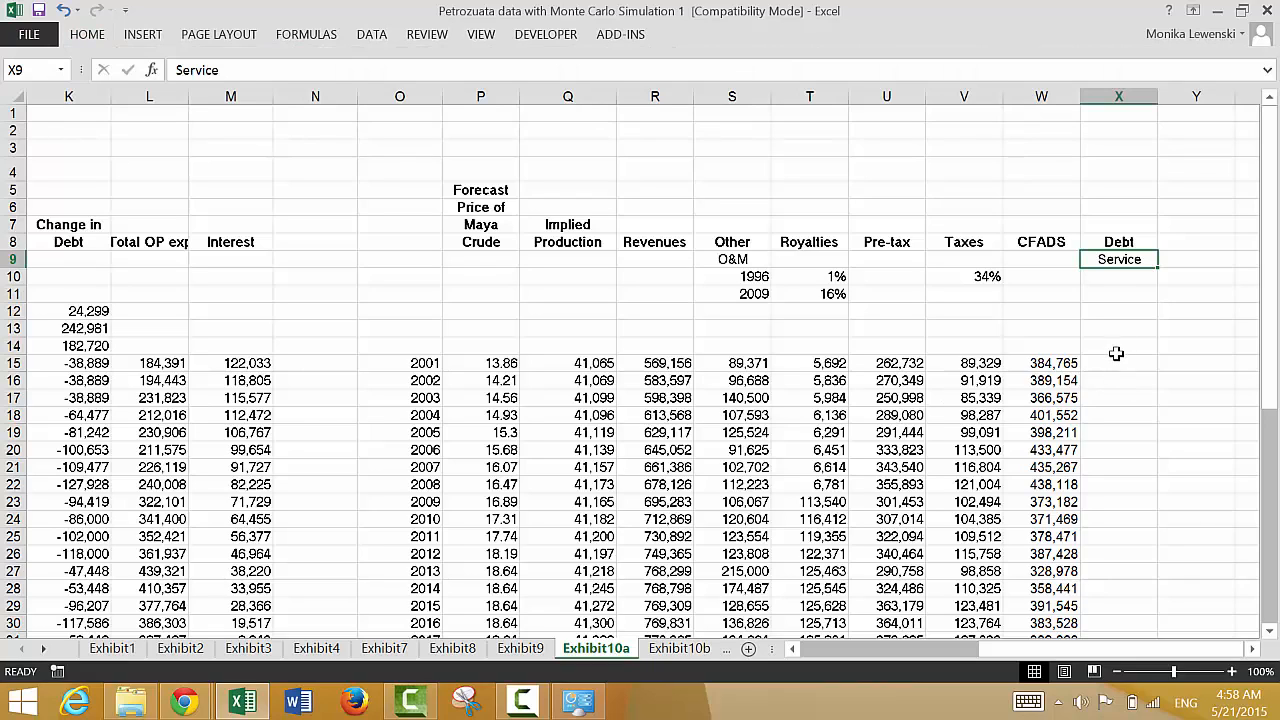
click(1116, 353)
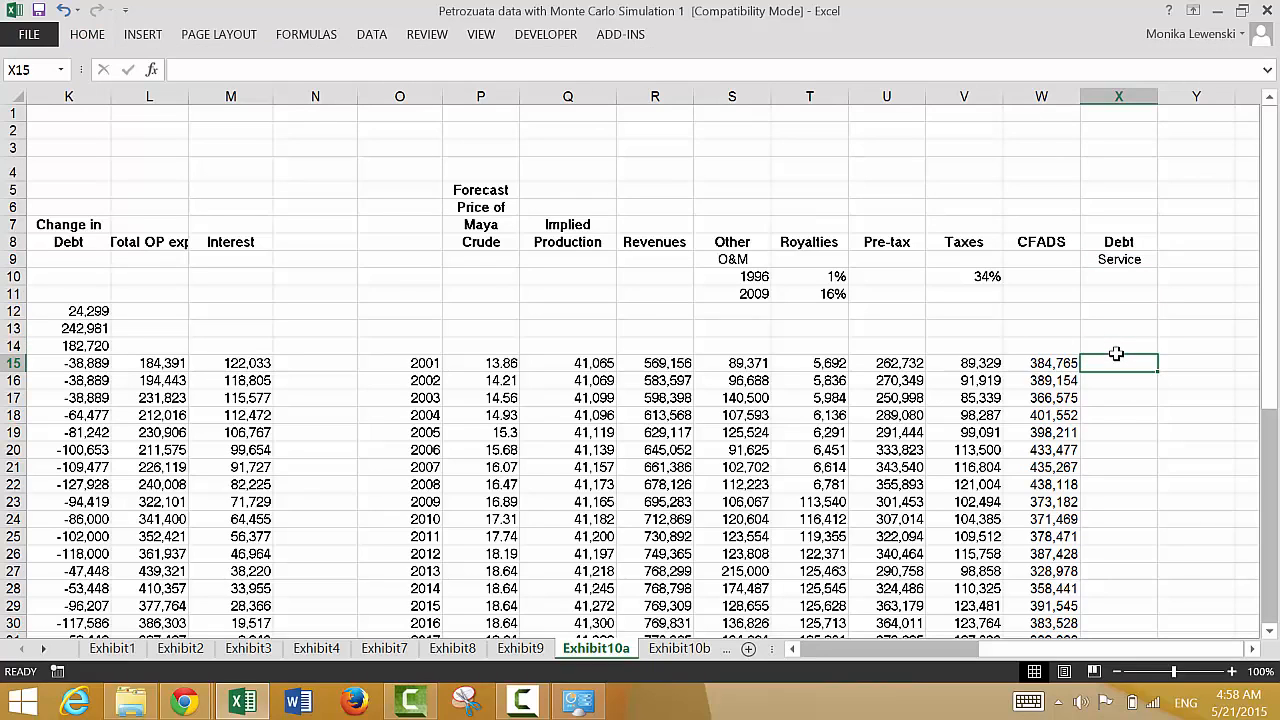
text(=)
key(Left)
key(Left)
key(Left)
key(Left)
key(Left)
key(Left)
key(Left)
key(Left)
key(Left)
key(Left)
key(Left)
key(Left)
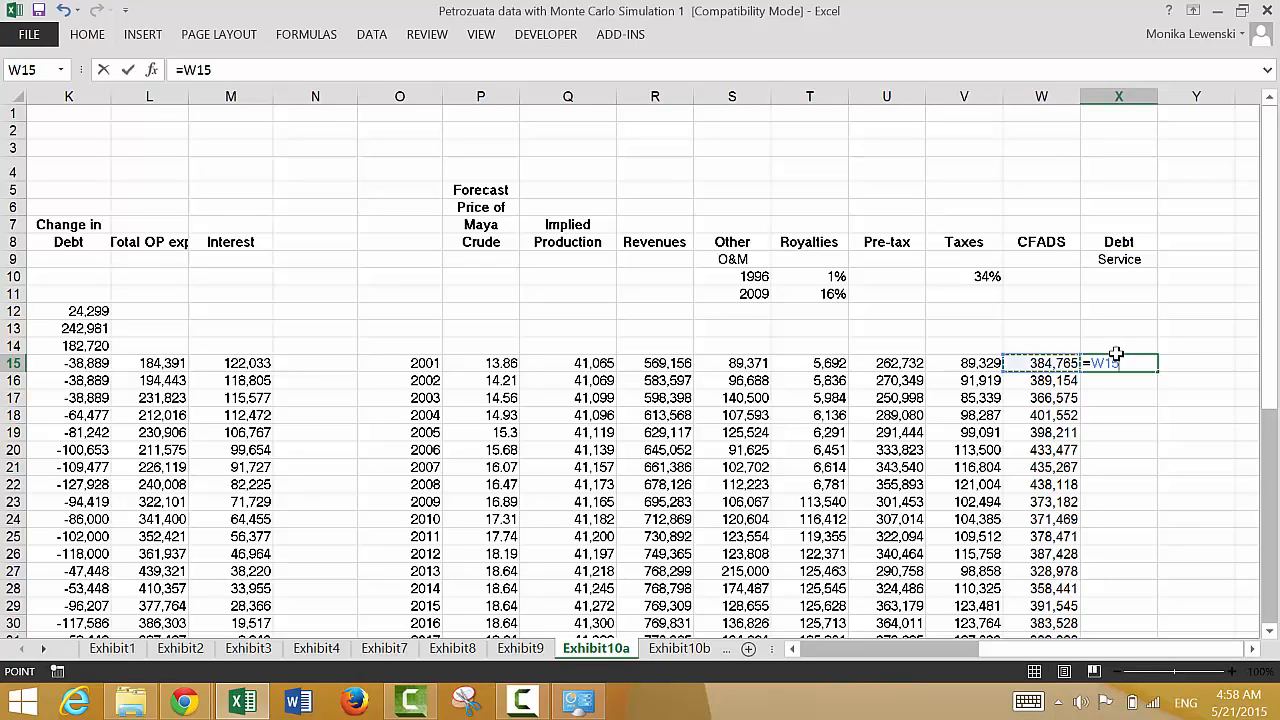
key(Left)
key(Left)
key(Left)
key(Left)
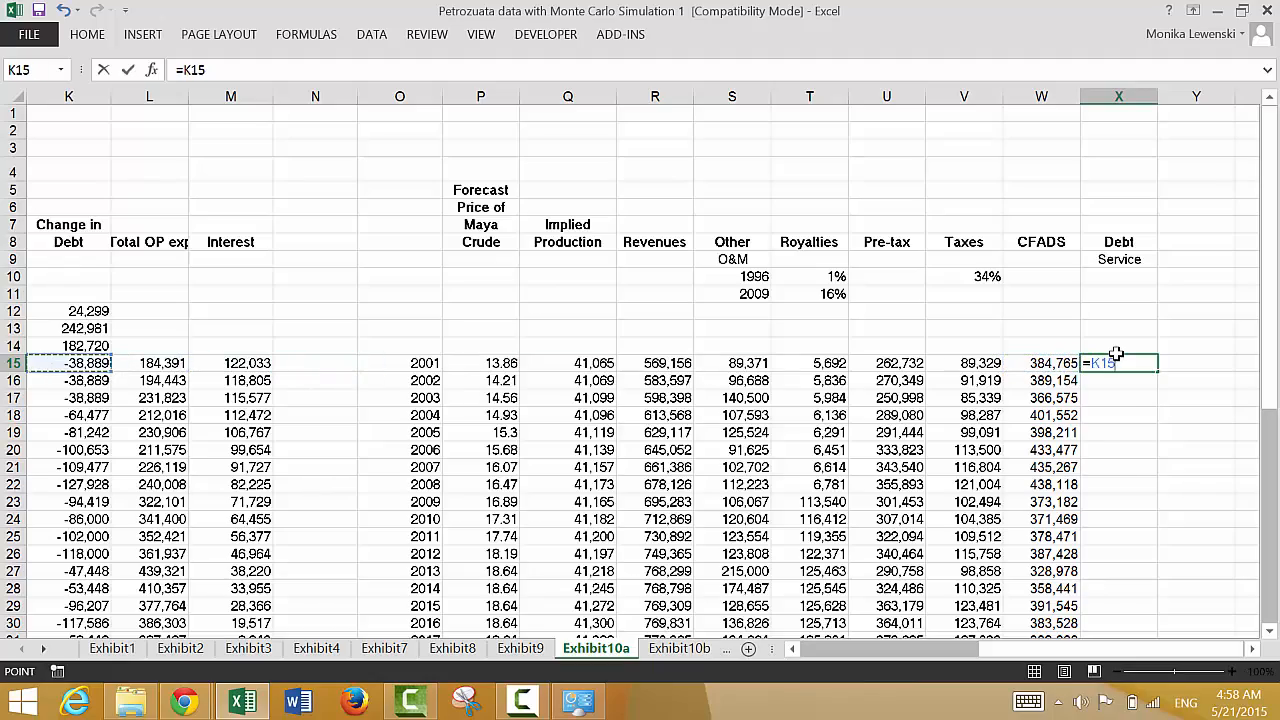
key(Left)
key(Left)
key(Left)
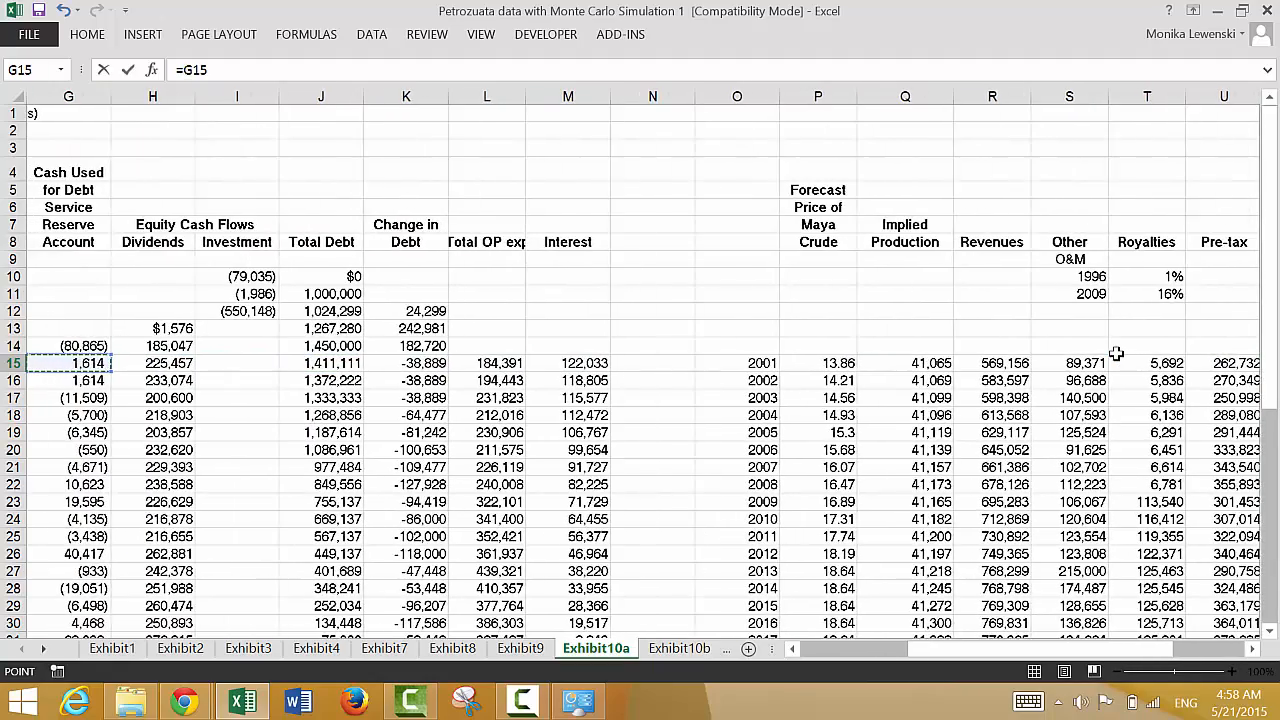
key(Left)
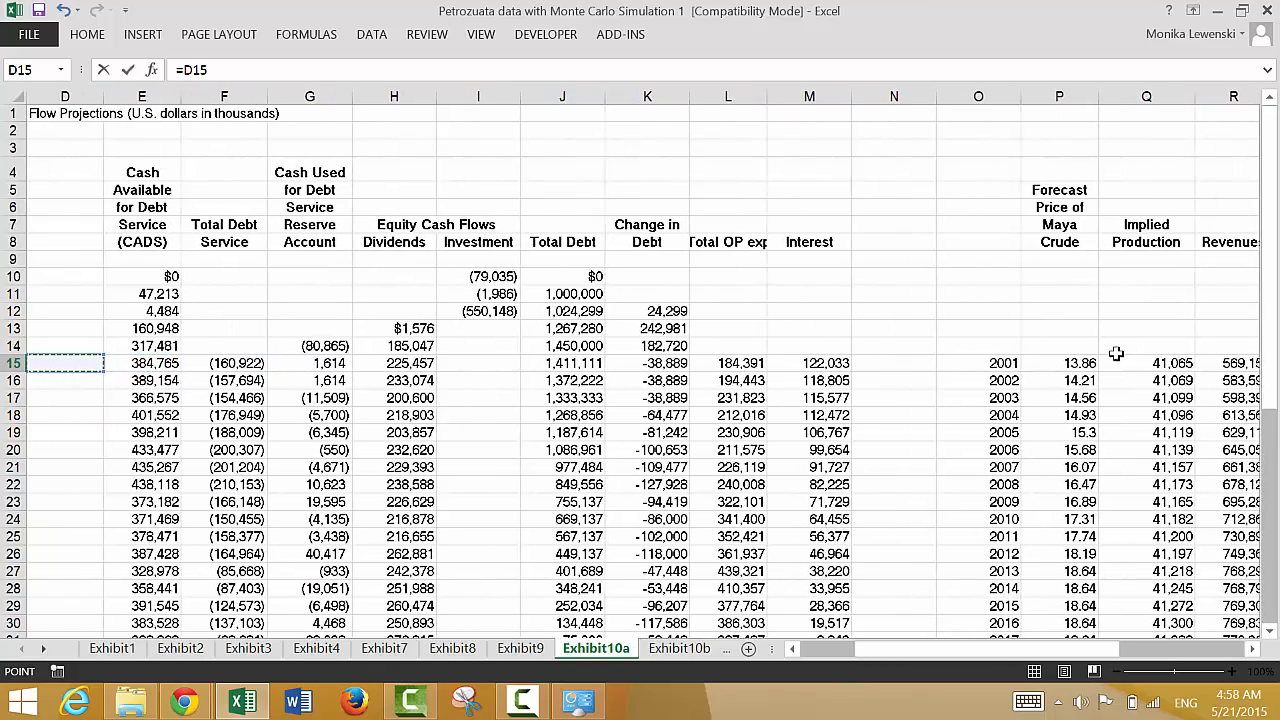
key(Right)
key(Right)
key(ctrl+Return)
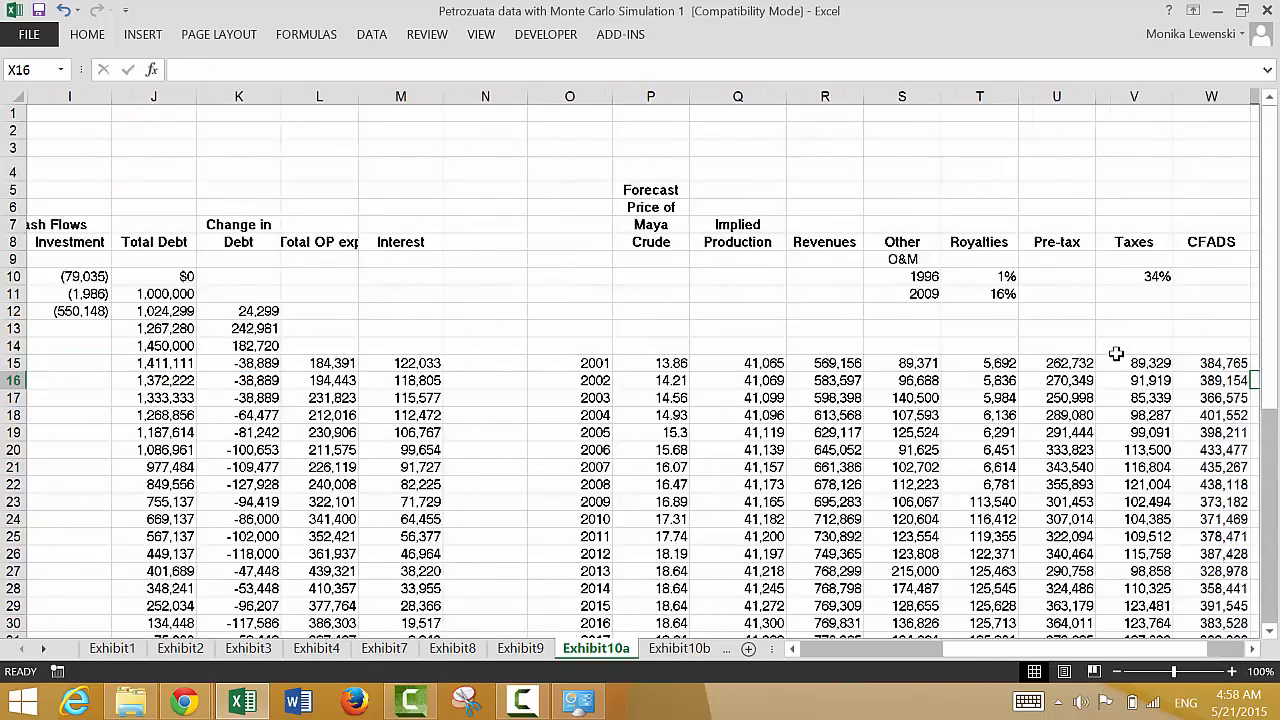
Step: Change the X15 formula to =-F15 and fill it down the Debt Service column through 2034
key(F2)
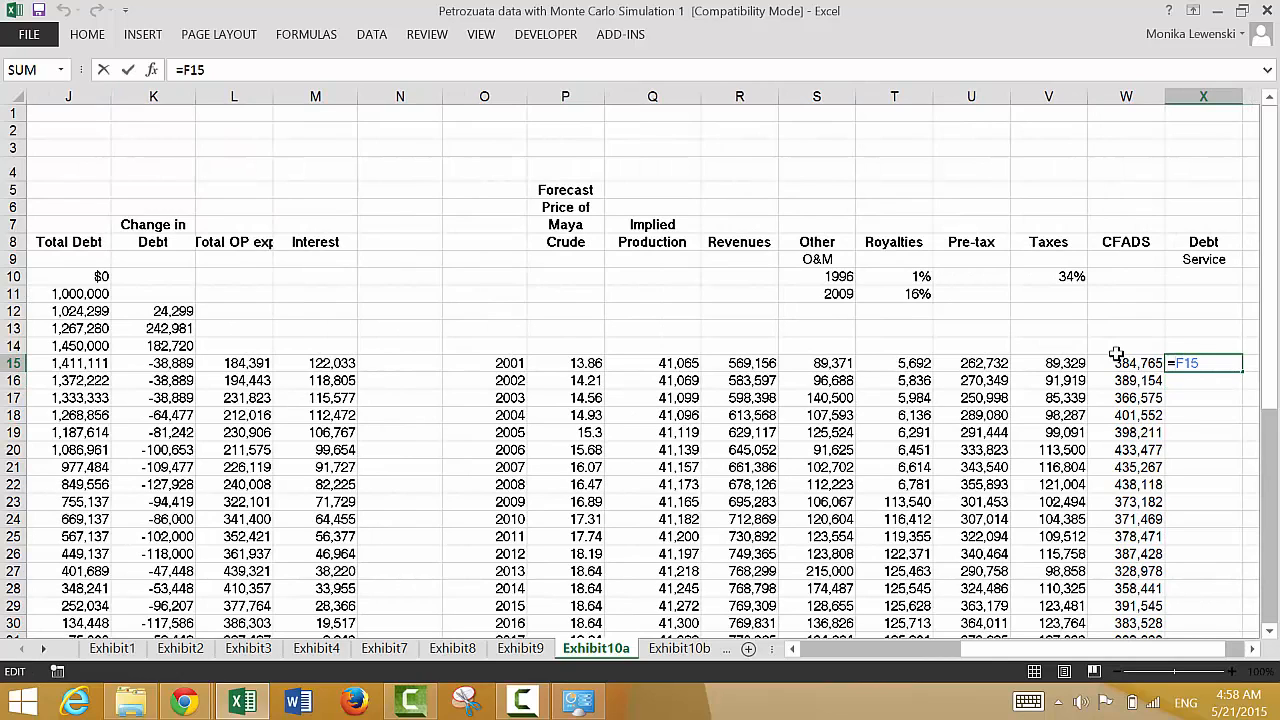
key(Return)
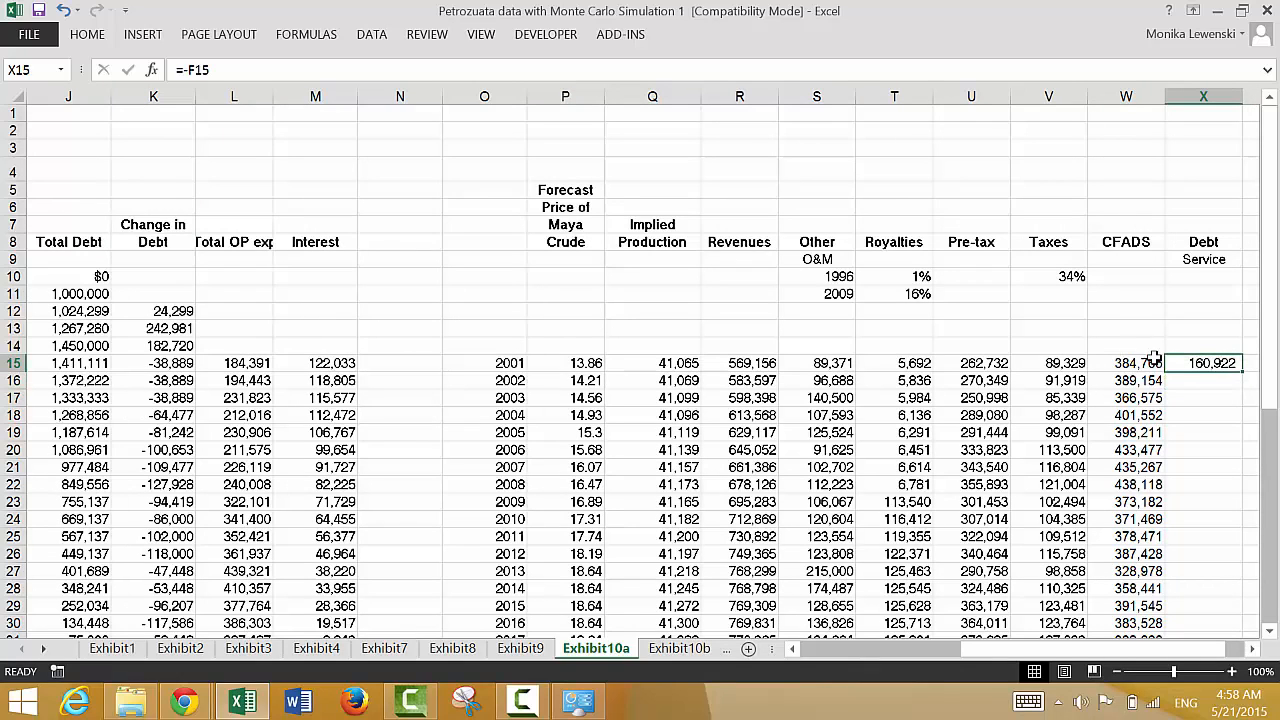
double_click(1244, 370)
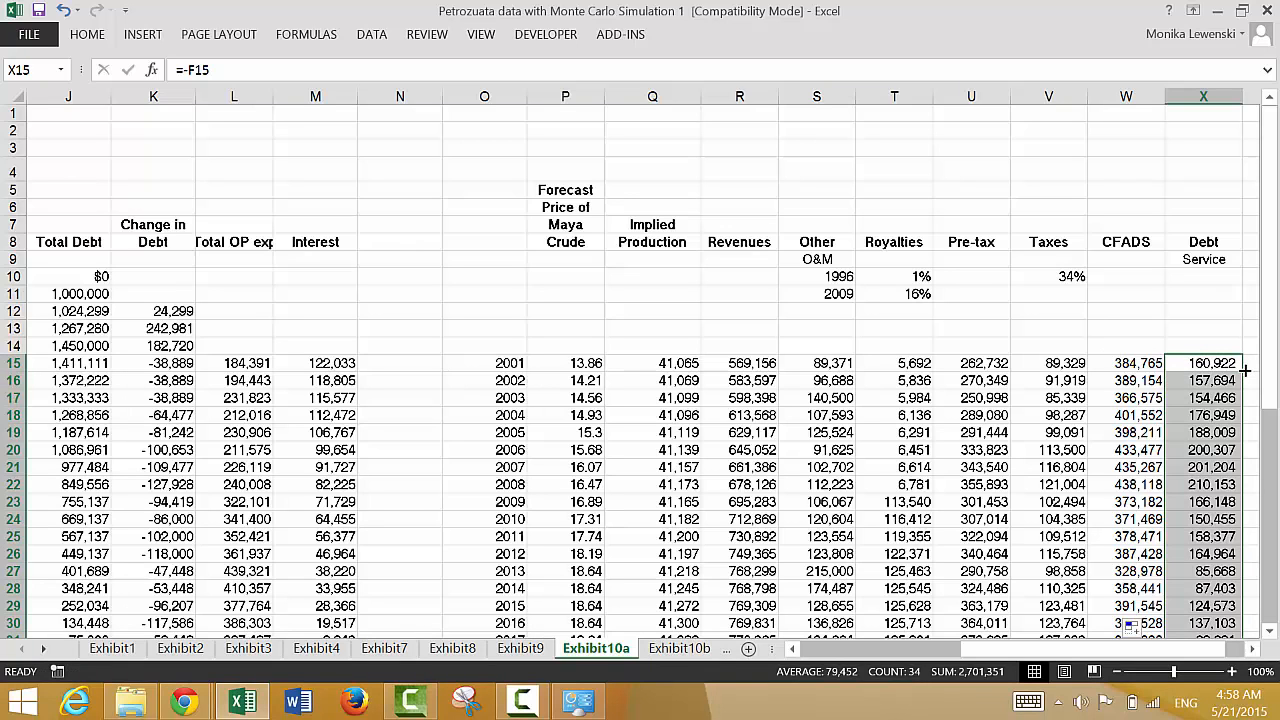
Step: Review the filled Debt Service column next to CFADS from 2001 through 2034
key(Left)
key(Right)
key(Right)
key(Left)
key(Left)
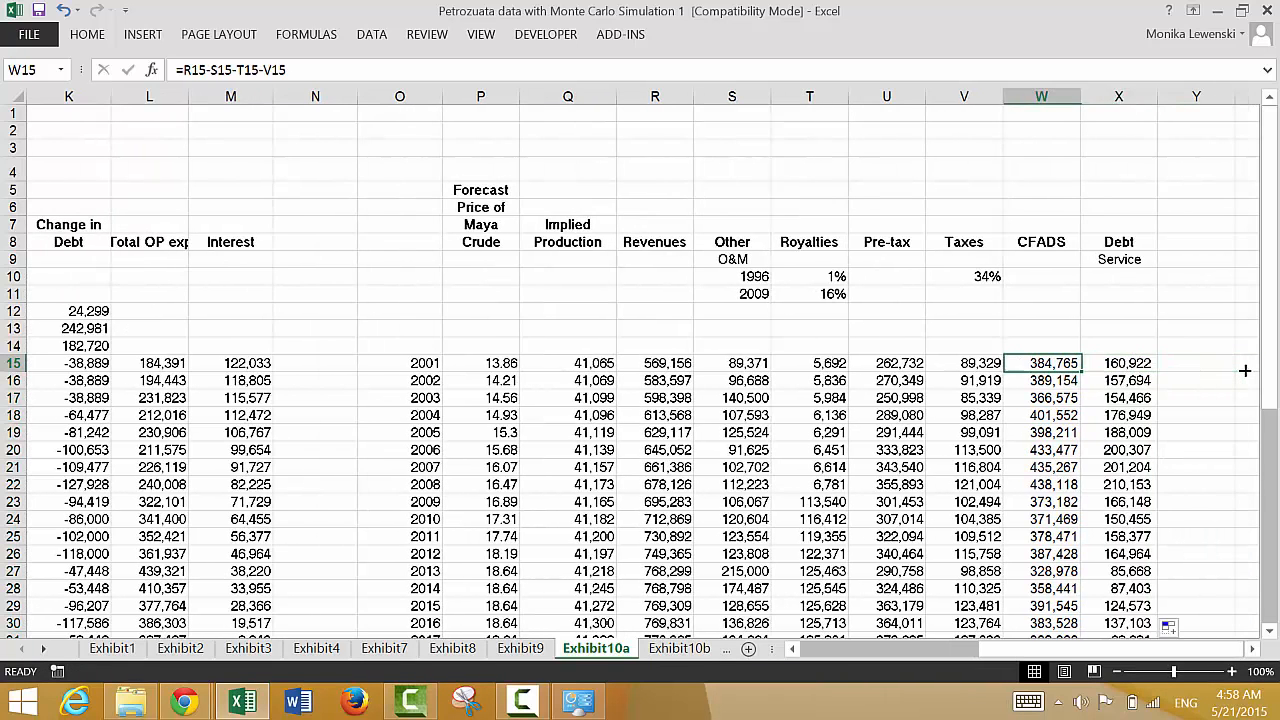
key(Right)
key(Down)
key(Down)
key(Down)
key(Down)
key(Down)
key(Down)
key(Down)
key(Down)
key(Down)
key(Down)
key(Down)
key(Down)
key(Down)
key(Down)
key(Down)
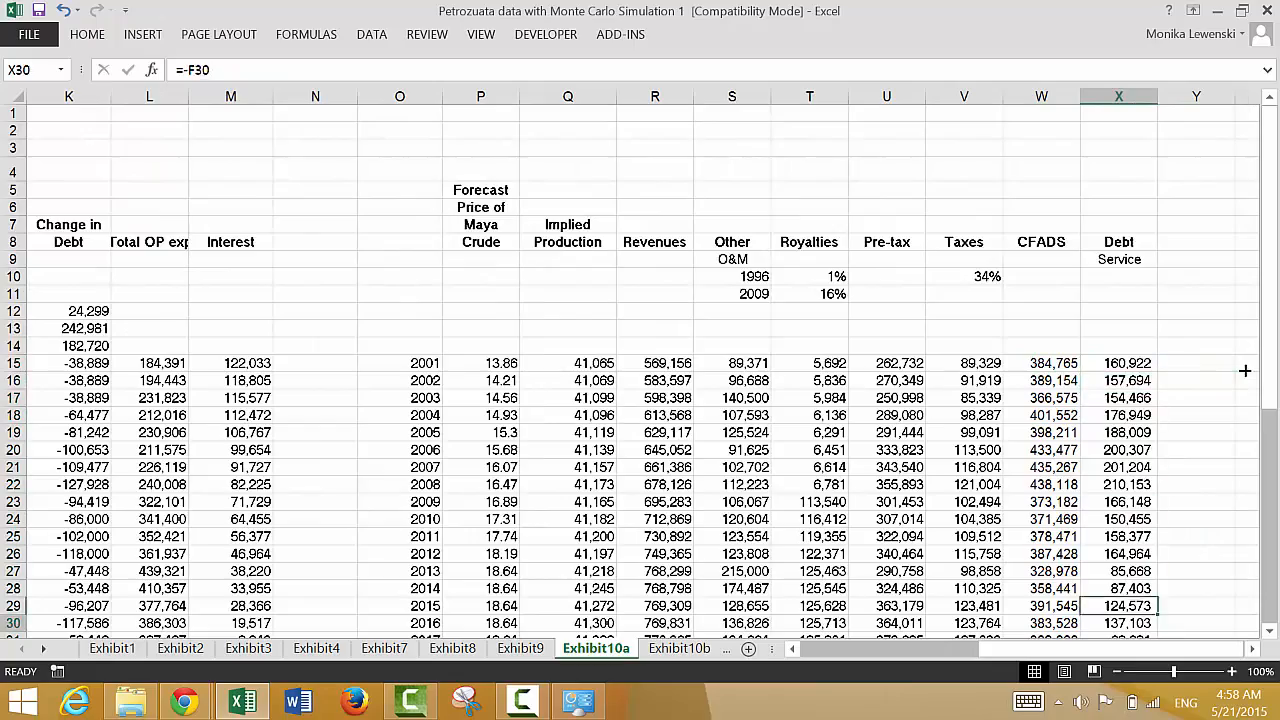
key(Down)
key(Down)
key(Down)
key(Down)
key(Down)
key(Down)
key(Down)
key(Down)
key(Down)
key(Down)
key(Down)
key(Down)
key(Down)
key(Down)
key(Down)
key(Down)
key(Down)
key(Down)
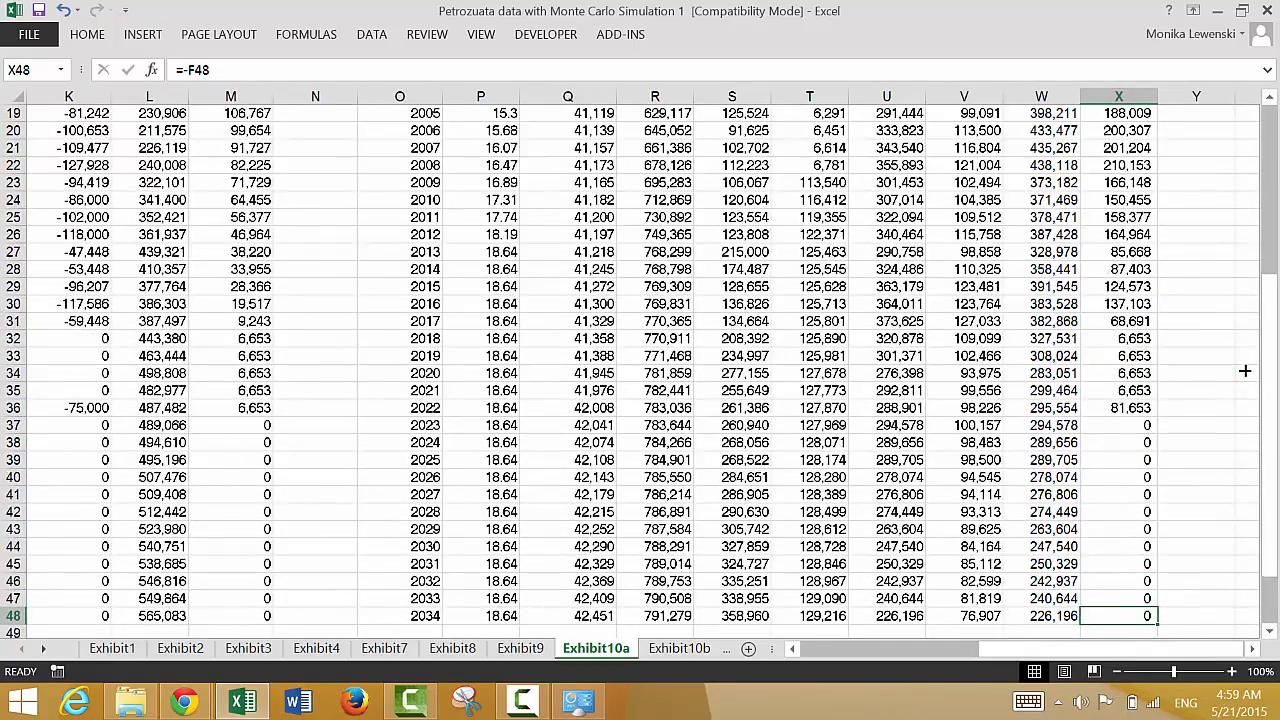
key(ctrl+v)
key(Up)
key(Up)
key(Up)
key(Up)
key(Up)
key(Up)
key(Up)
key(Up)
key(Up)
key(Up)
key(Up)
key(Up)
key(Up)
key(Up)
key(Up)
key(Up)
key(Up)
key(Up)
key(Up)
key(Up)
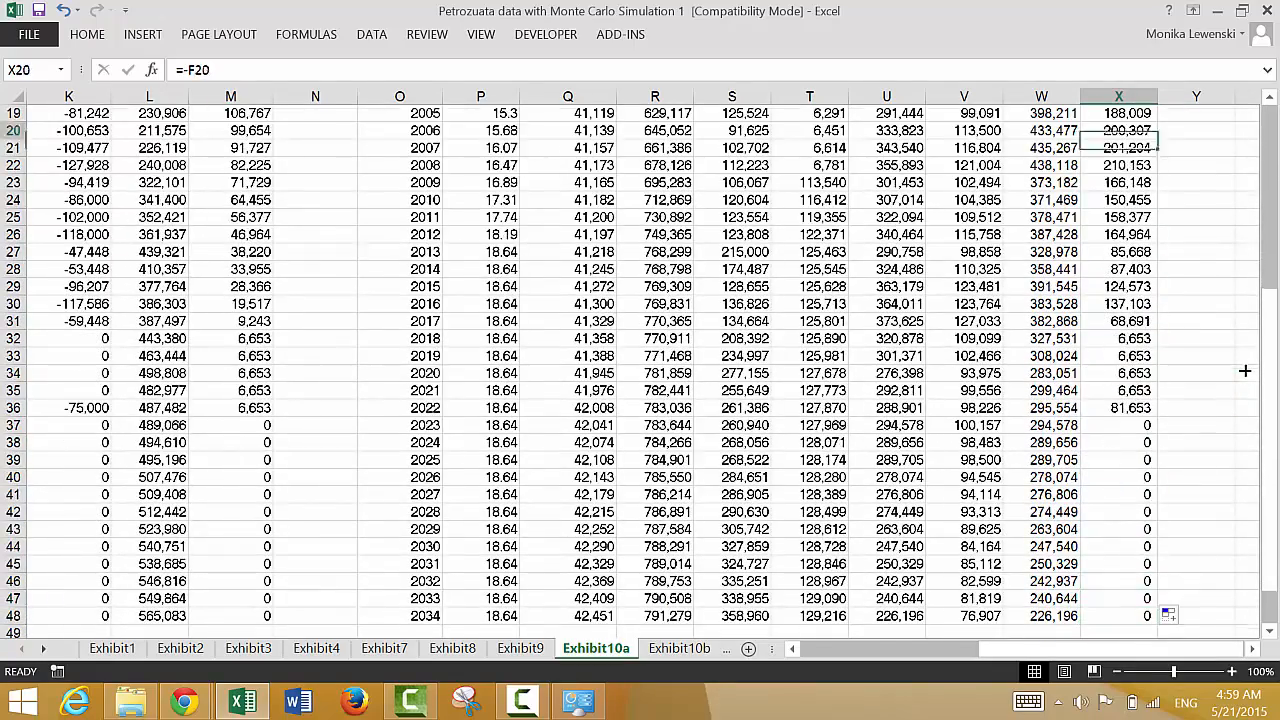
key(Up)
key(Up)
key(Up)
key(Up)
key(Up)
key(Up)
key(Up)
key(Up)
key(Up)
key(Up)
key(Up)
key(Up)
key(Up)
key(Up)
key(Up)
key(Up)
key(Up)
key(Up)
key(Up)
key(Down)
key(Down)
key(Down)
key(Down)
key(Down)
key(Down)
key(Down)
key(Down)
key(Down)
key(Down)
key(Down)
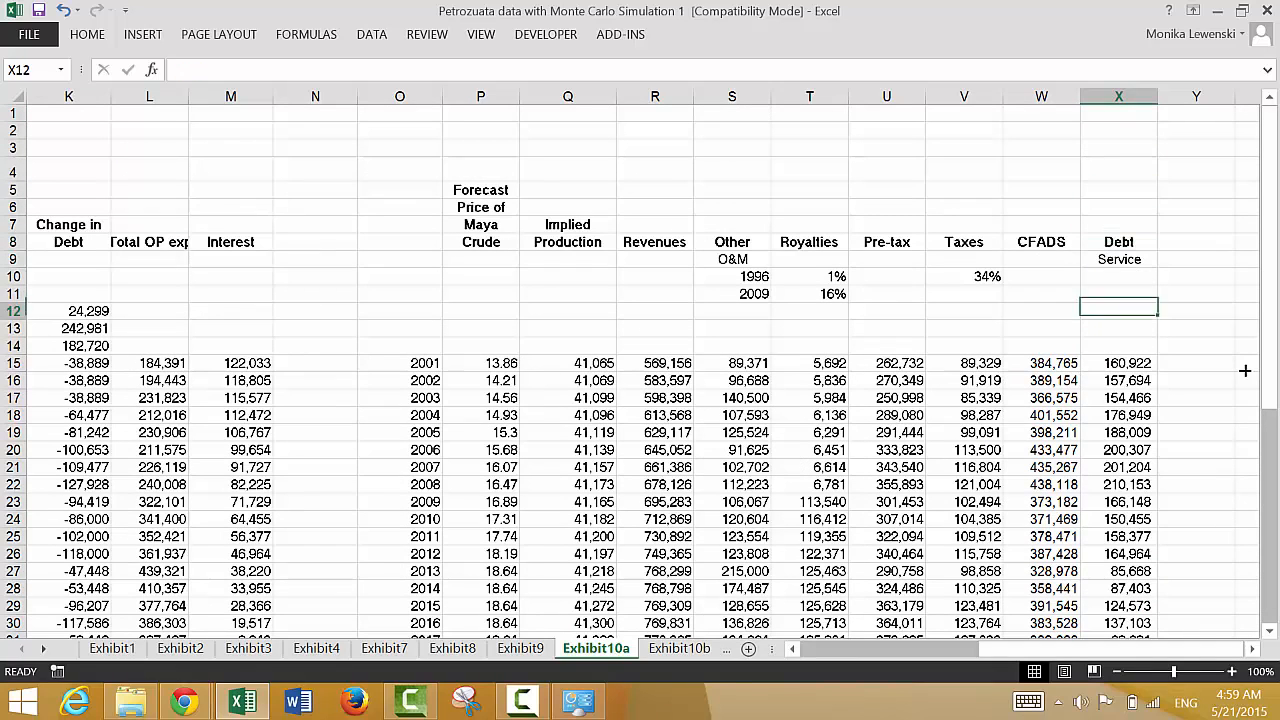
key(Down)
key(Down)
key(Down)
key(Down)
Step: Add the heading Ratios in Y8, beside the Debt Service heading
key(Up)
key(Up)
key(Up)
key(Up)
key(Up)
key(Up)
key(Up)
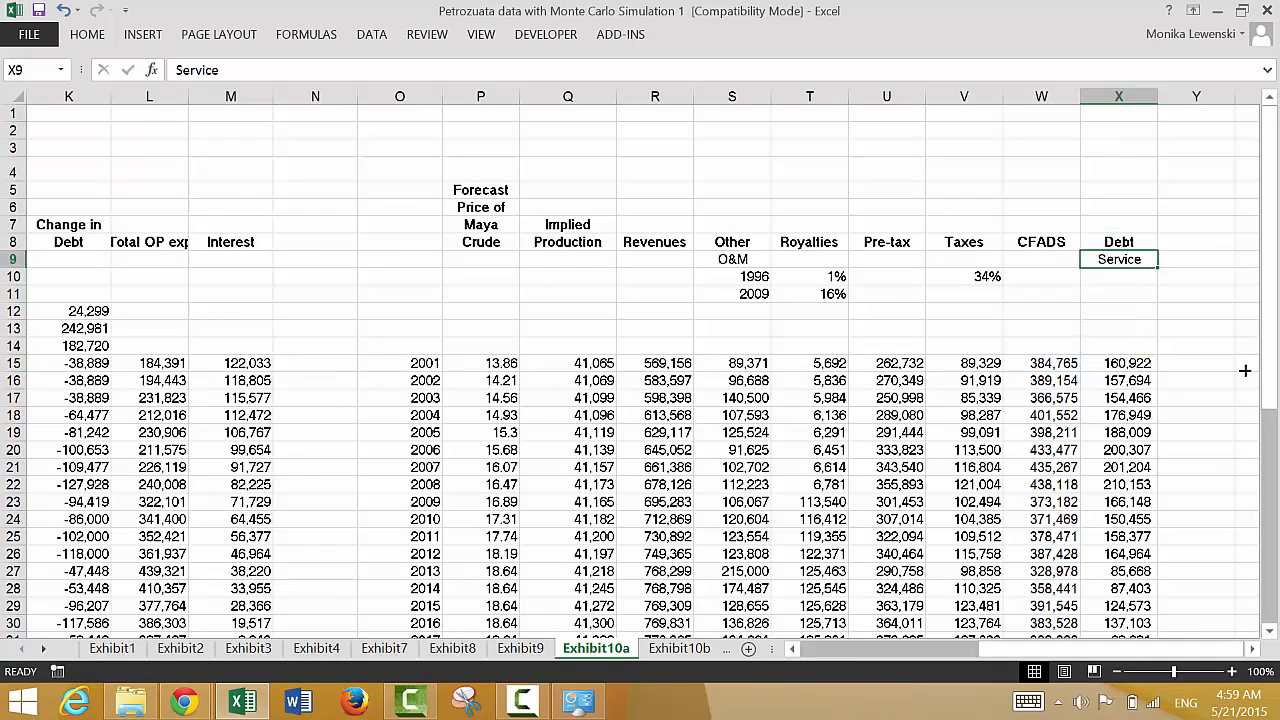
key(Up)
key(Right)
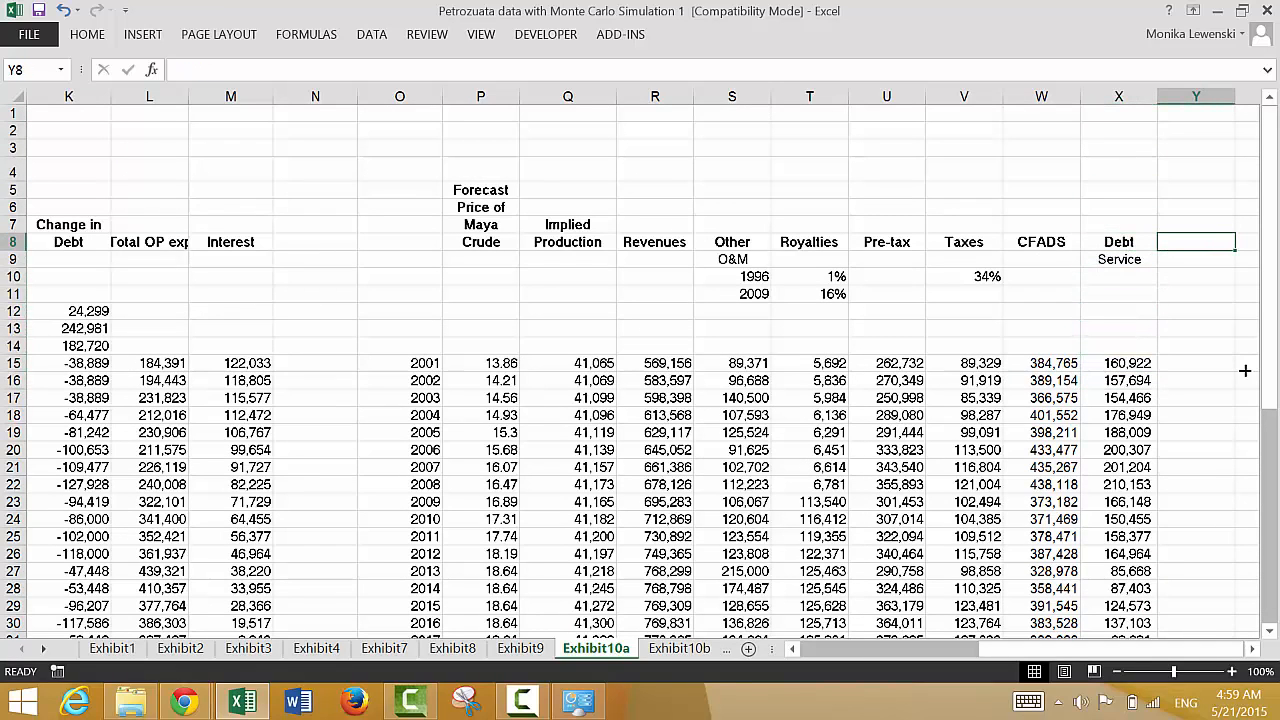
text(Rat)
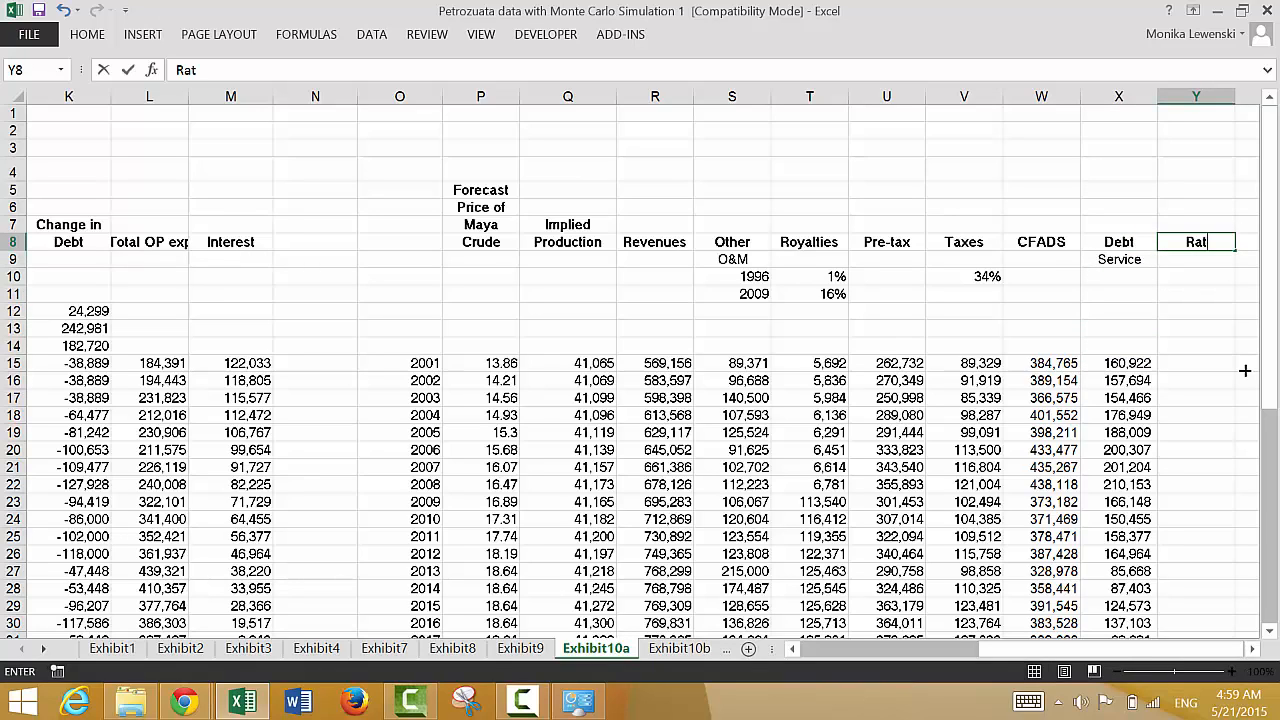
text(iod)
key(Return)
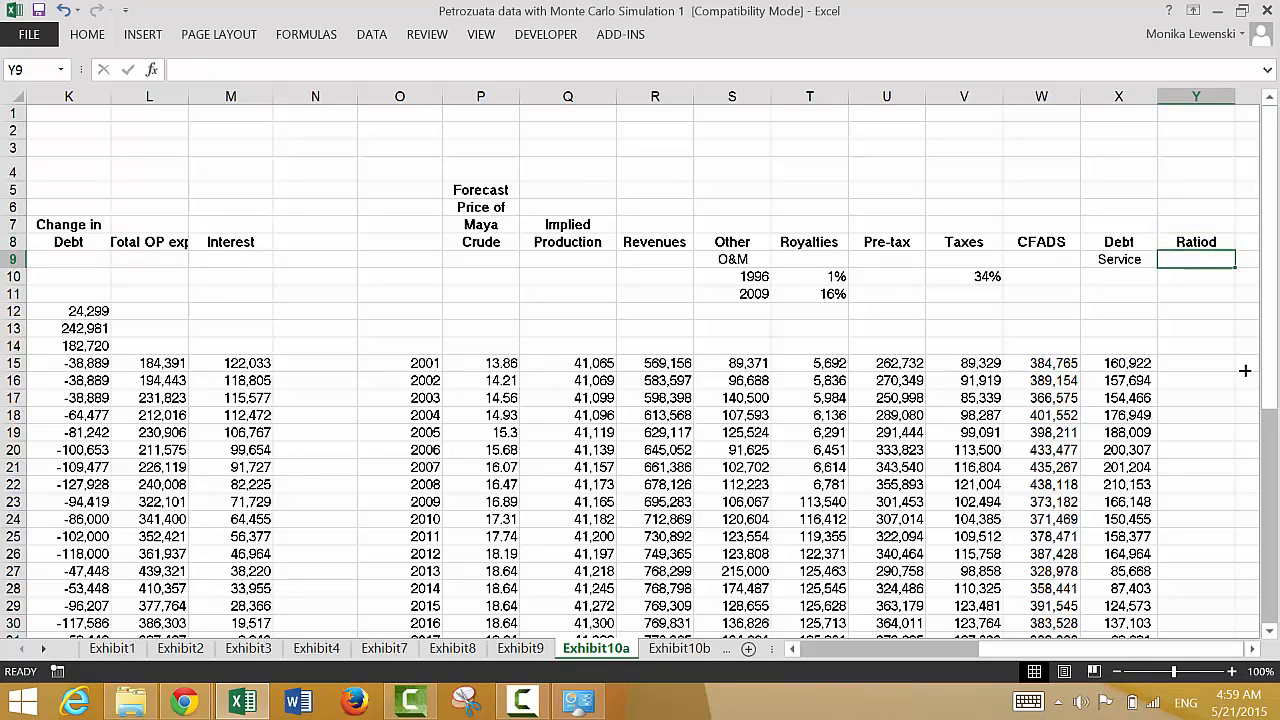
key(Up)
key(F2)
key(BackSpace)
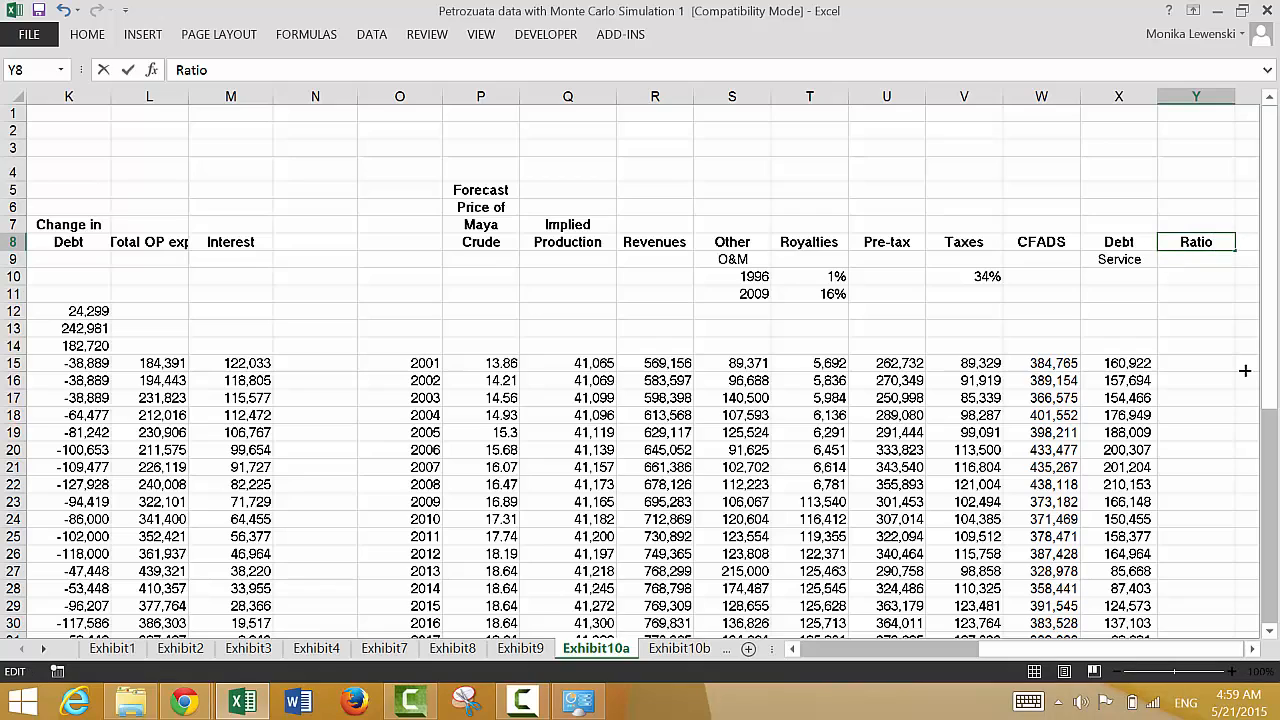
text(s)
key(Return)
Step: Calculate the 2001 ratio of CFADS to Debt Service in Y15 with the formula =W15/X15
key(Return)
key(Return)
key(Return)
key(Return)
key(Return)
key(Return)
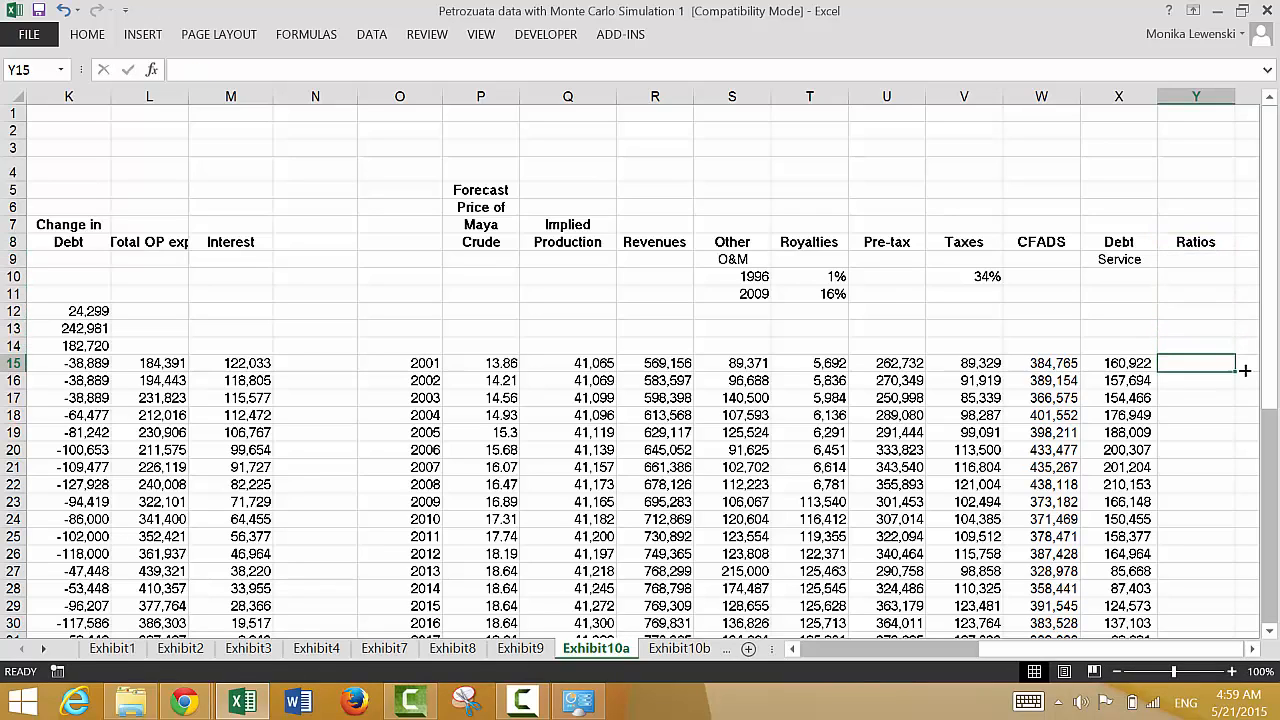
text(=)
key(Left)
key(Left)
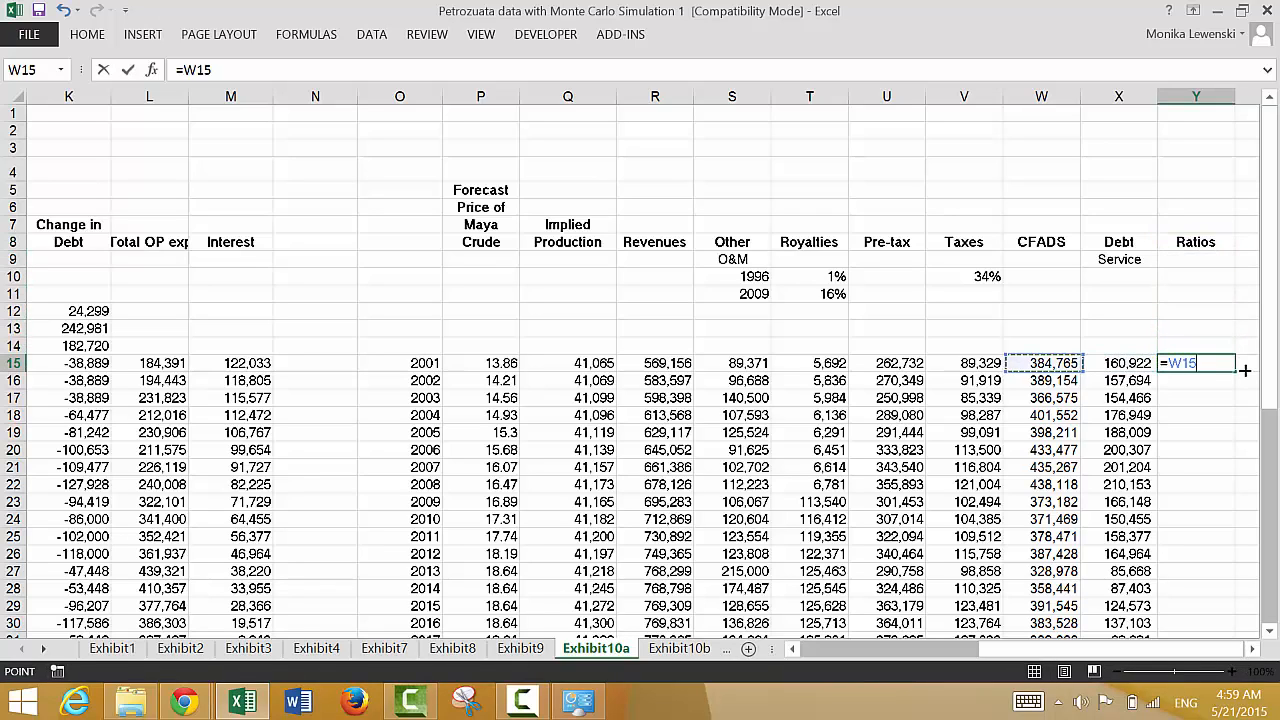
text(/)
key(Left)
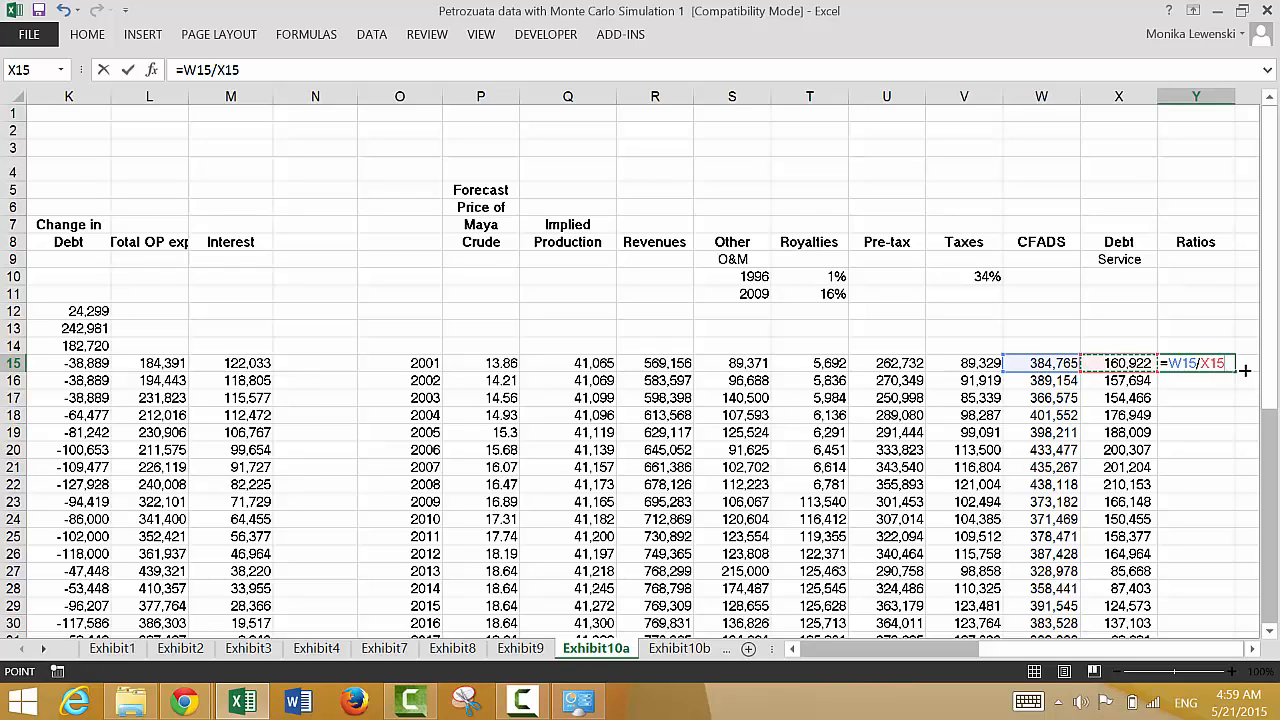
key(Return)
Step: Change the Y15 formula to =IF(X15,W15/X15) and fill it down the Ratios column through 2034
key(Up)
key(F2)
key(Left)
key(Left)
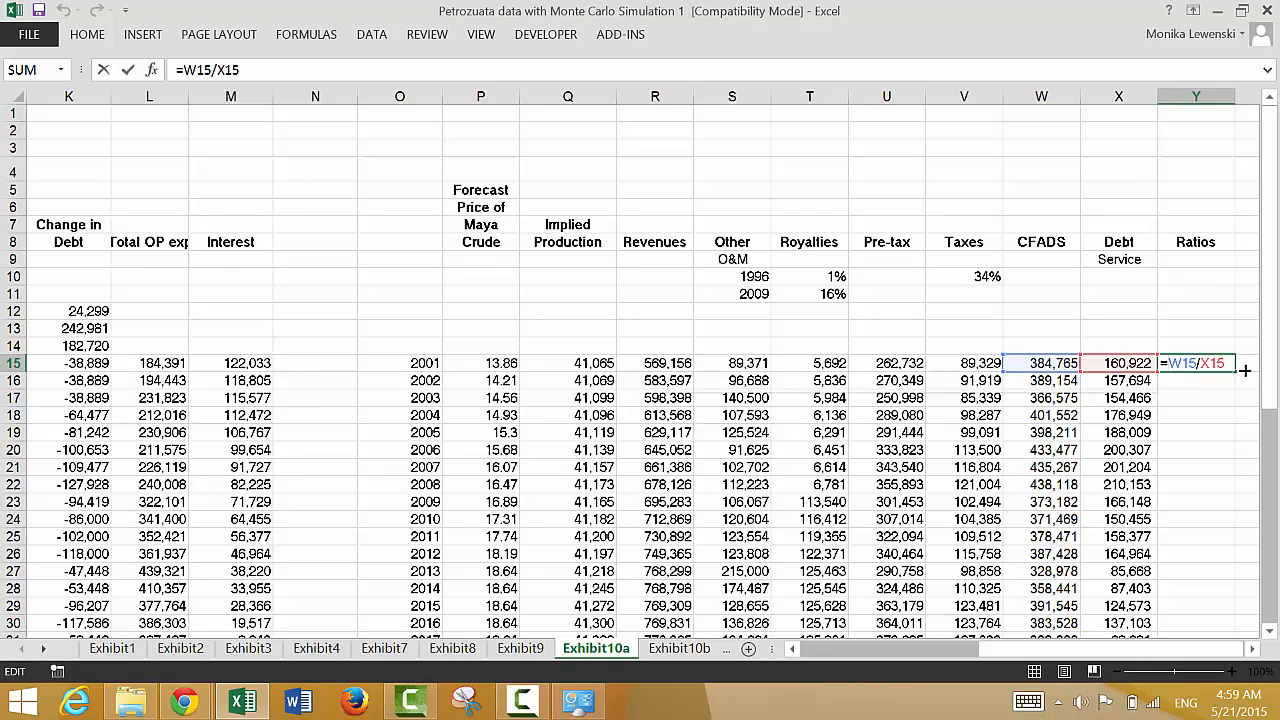
text(if()
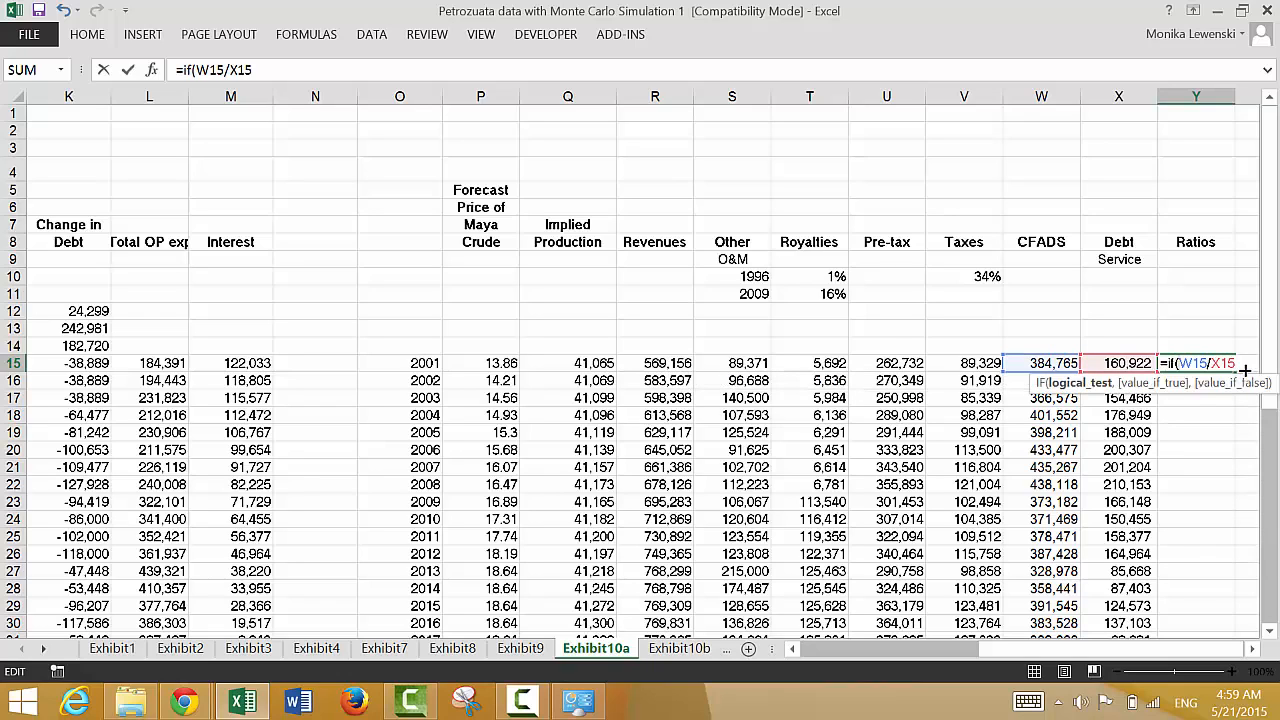
text(x15,)
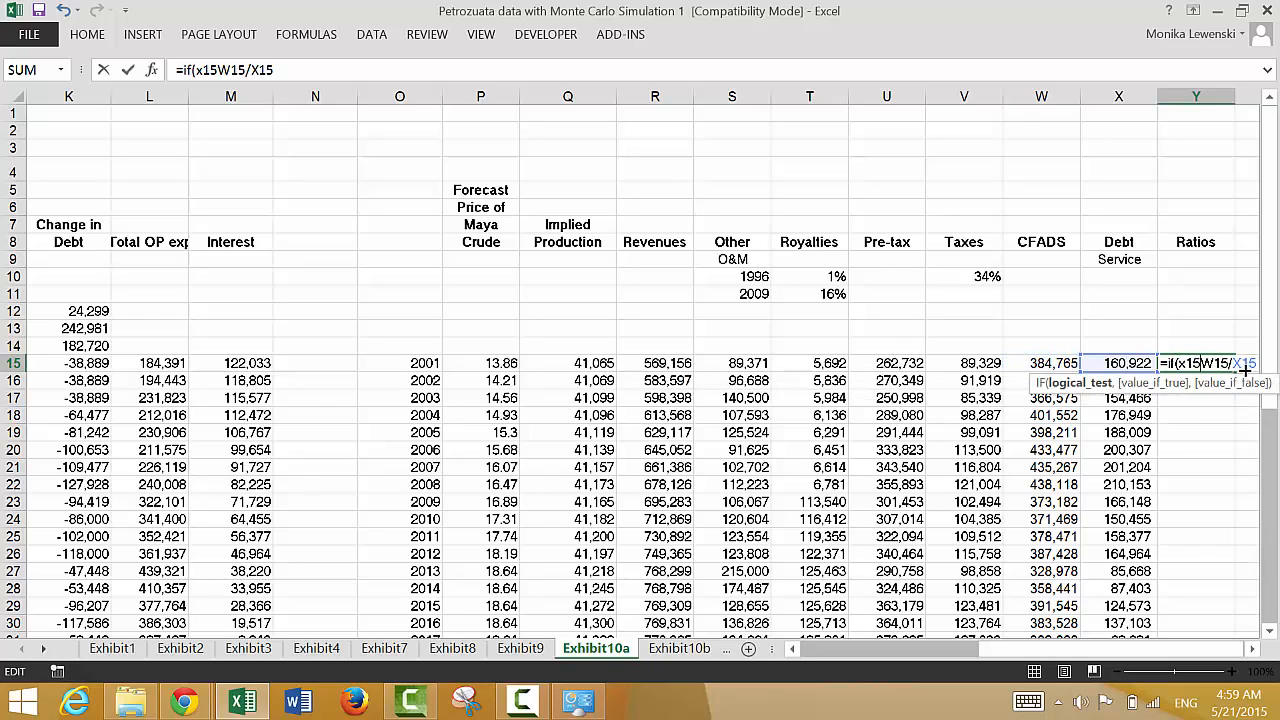
text())
key(Return)
key(Up)
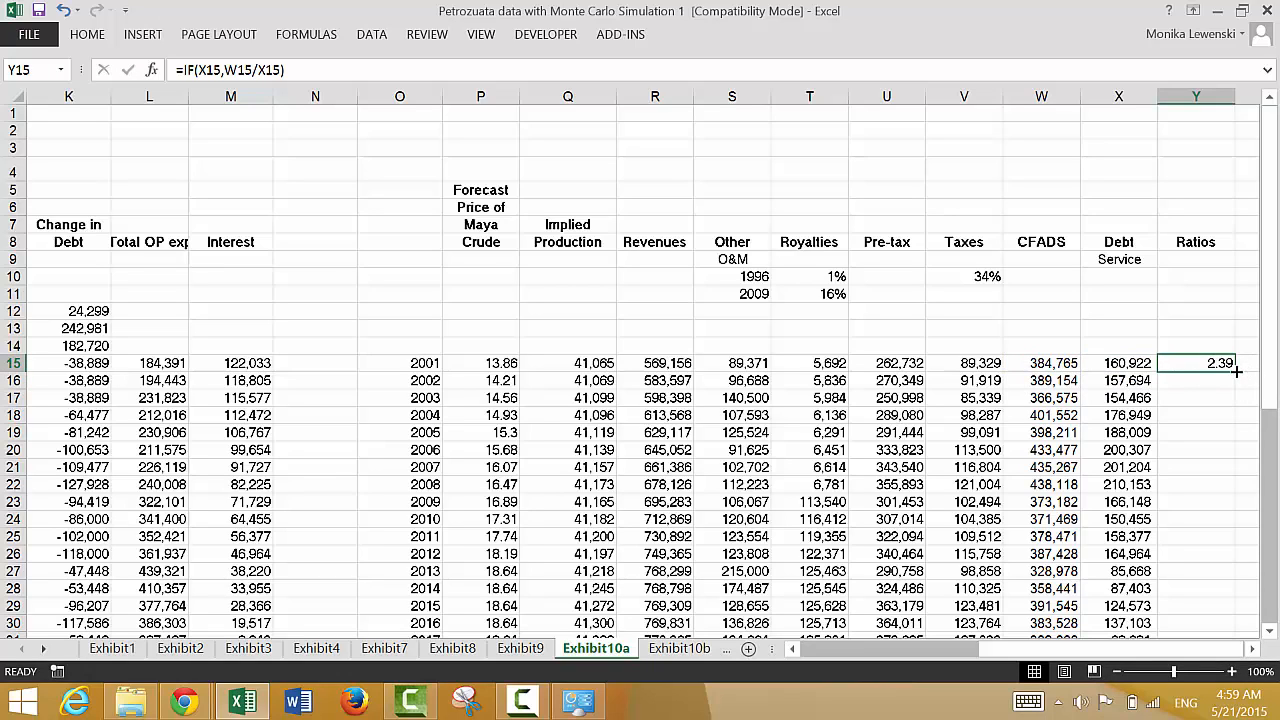
drag(1236, 372, 1236, 372)
double_click(1236, 372)
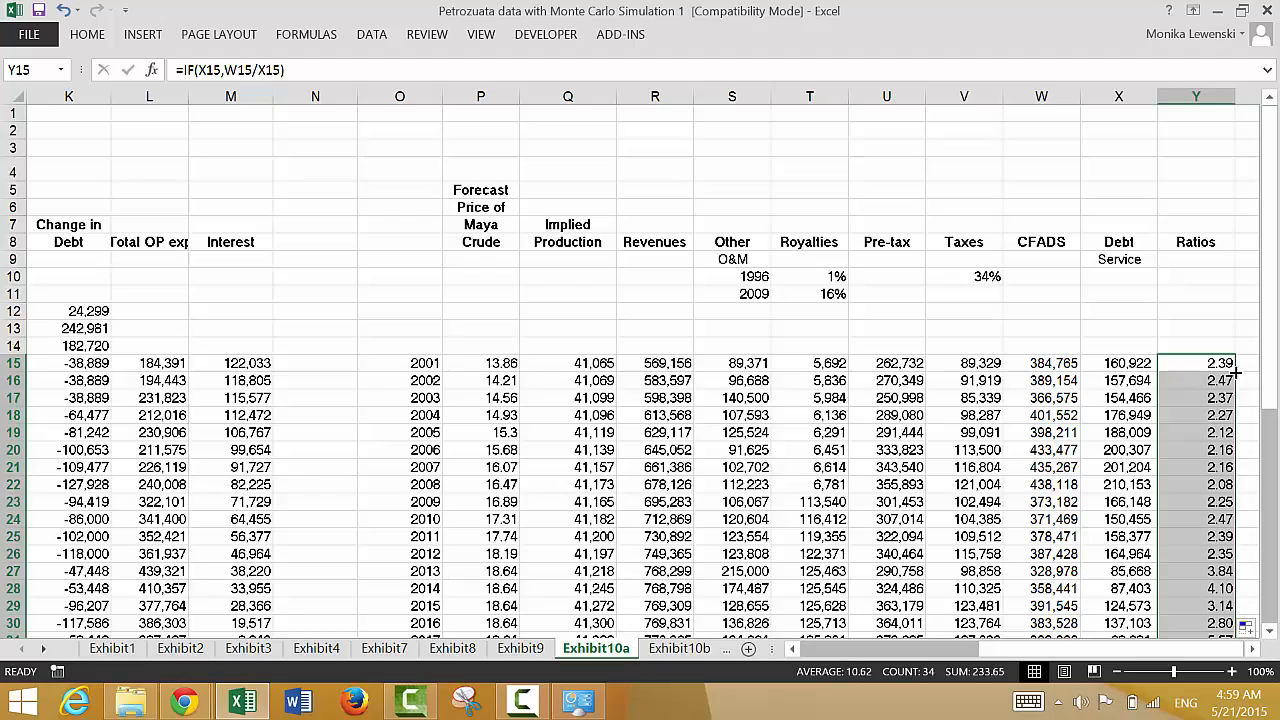
Step: Review the Ratios column from 2001 through 2034
key(Down)
key(Down)
key(Down)
key(Down)
key(Down)
key(Down)
key(Down)
key(Down)
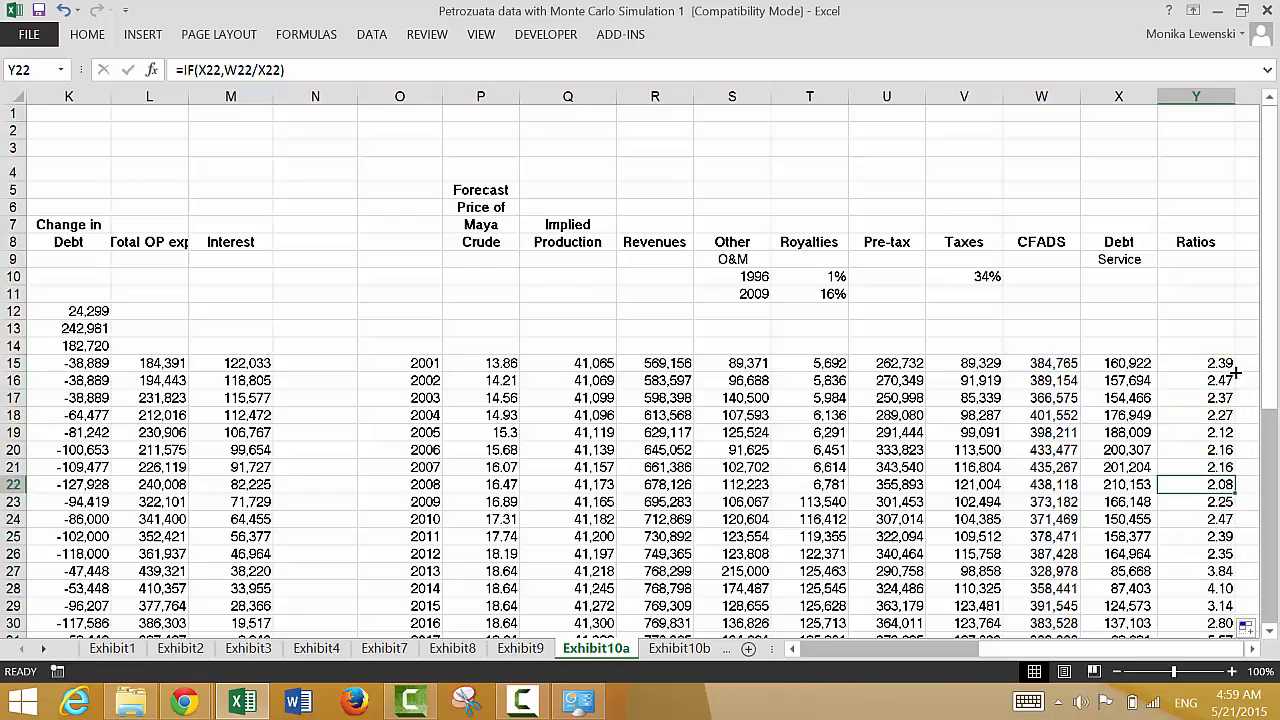
key(Down)
key(Down)
key(Down)
key(Down)
key(Down)
key(Down)
key(Down)
key(Down)
key(Down)
key(Down)
key(Down)
key(Down)
key(Down)
key(Down)
key(Down)
key(Down)
key(Down)
key(Down)
key(Down)
key(Down)
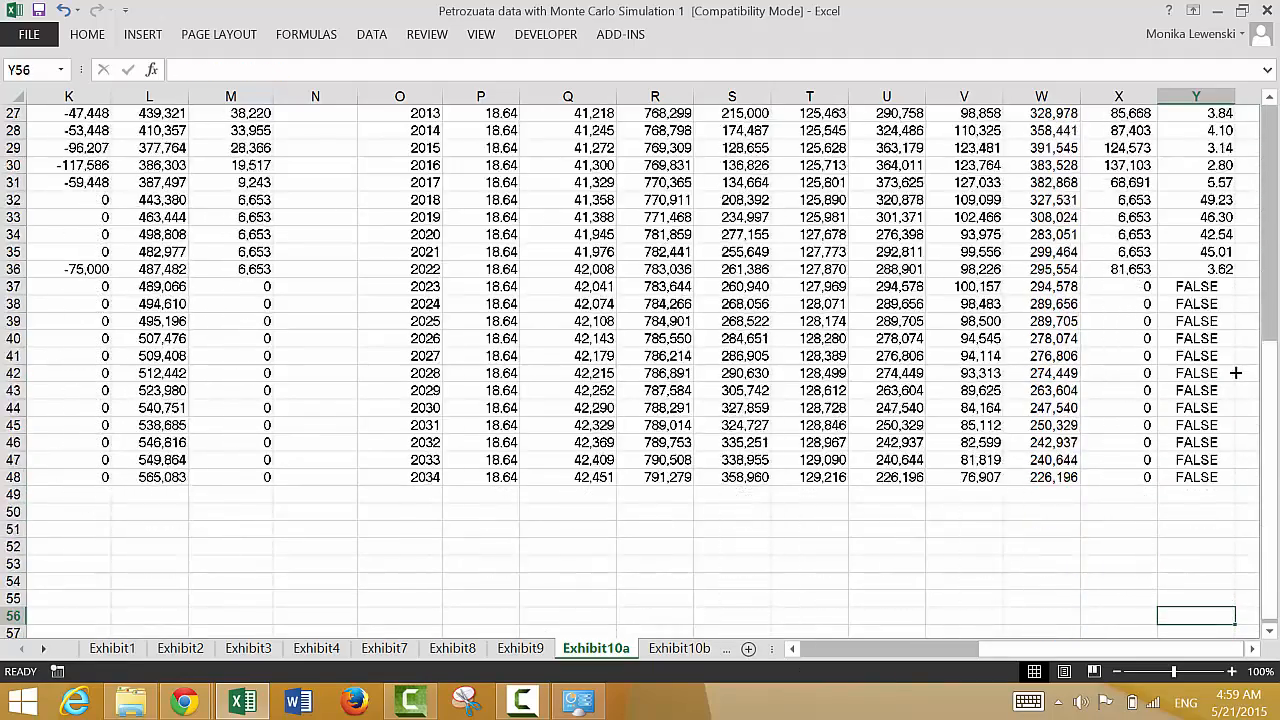
key(Up)
key(Up)
key(Up)
key(Up)
key(Up)
key(Up)
key(Up)
key(Up)
key(Up)
key(Up)
key(Up)
key(Up)
key(Up)
key(Up)
key(Up)
key(Up)
key(Up)
key(Up)
key(Up)
key(Up)
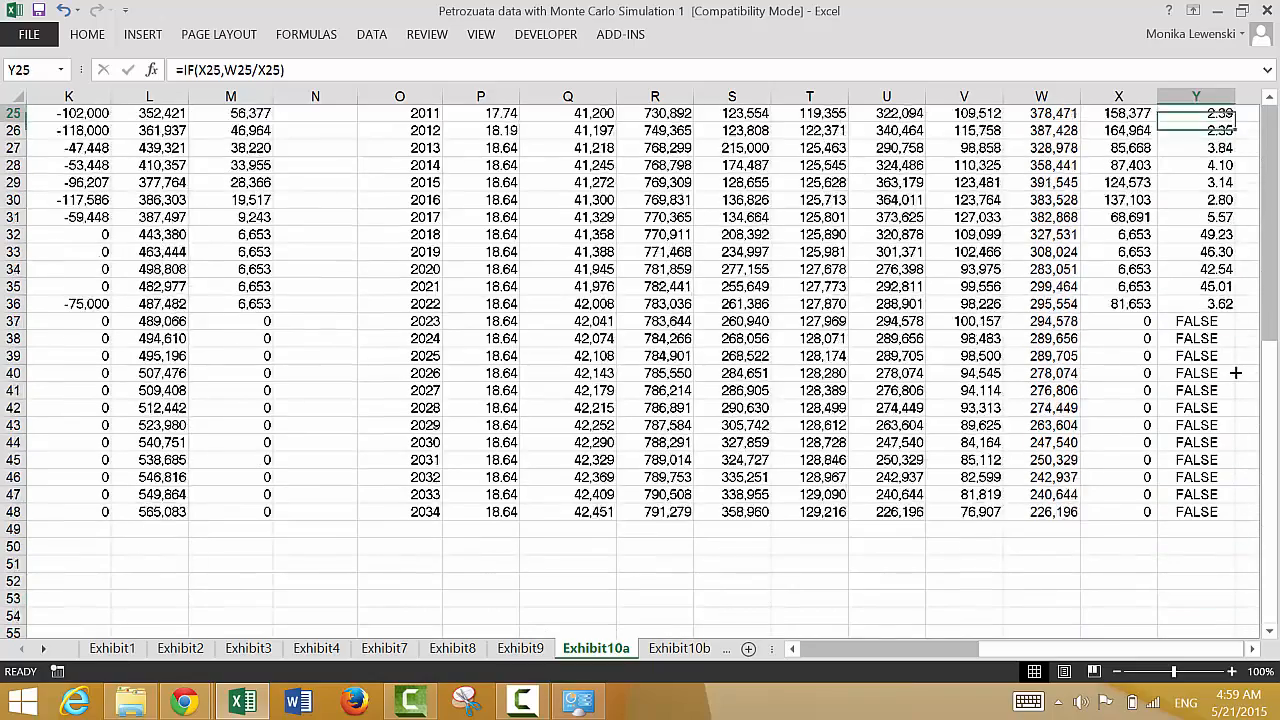
key(Up)
key(Up)
key(Up)
key(Up)
key(Up)
key(Up)
key(Up)
key(Up)
key(Up)
key(Up)
key(Down)
key(Down)
key(Down)
key(Down)
key(Down)
key(Down)
key(Down)
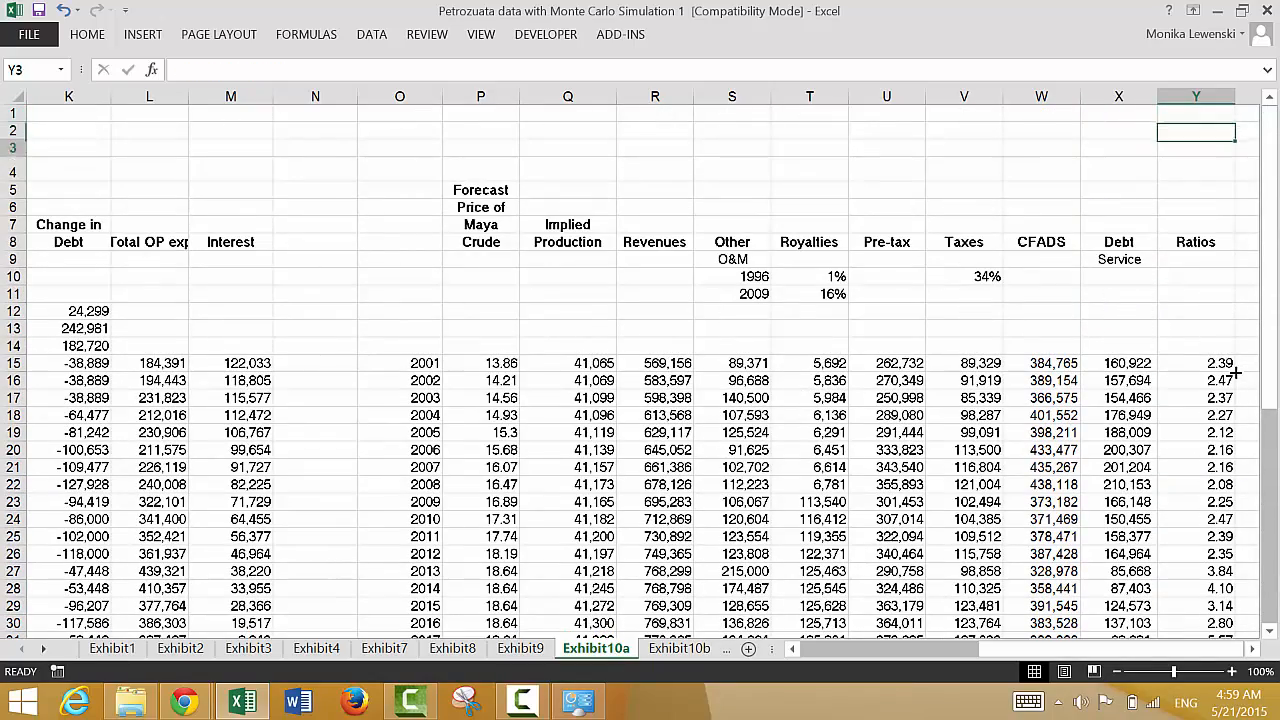
key(Down)
key(Down)
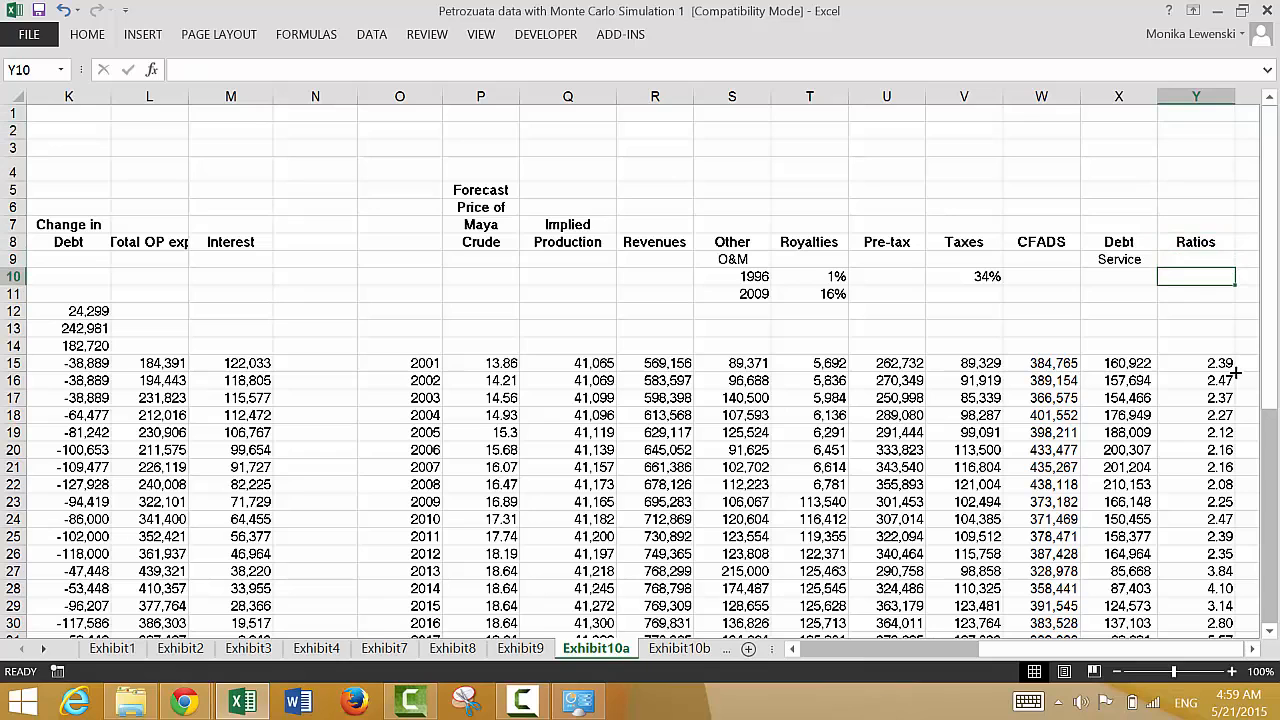
key(Down)
Step: Add the label Min DSCR in T4, above the Royalties heading
key(Up)
key(Up)
key(Up)
key(Up)
key(Up)
key(Up)
key(Up)
scroll(1236, 372, right, 1)
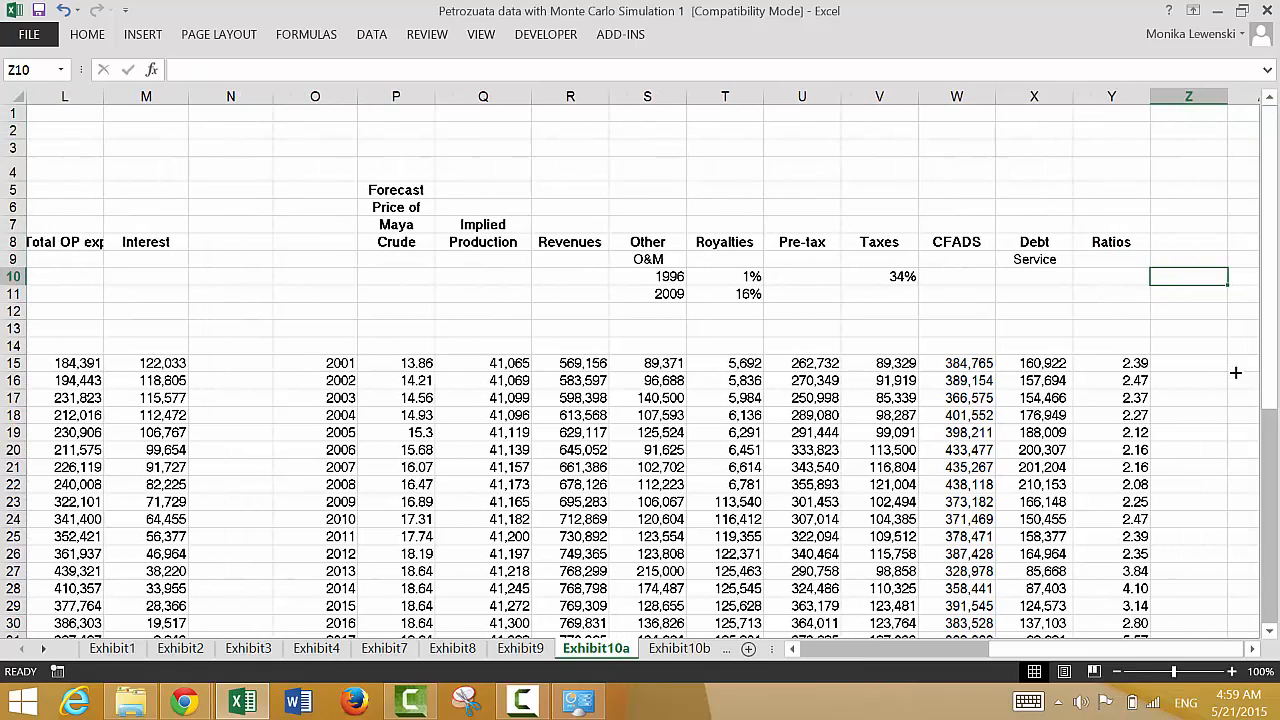
key(Left)
key(Left)
key(Left)
key(Left)
key(Left)
key(Left)
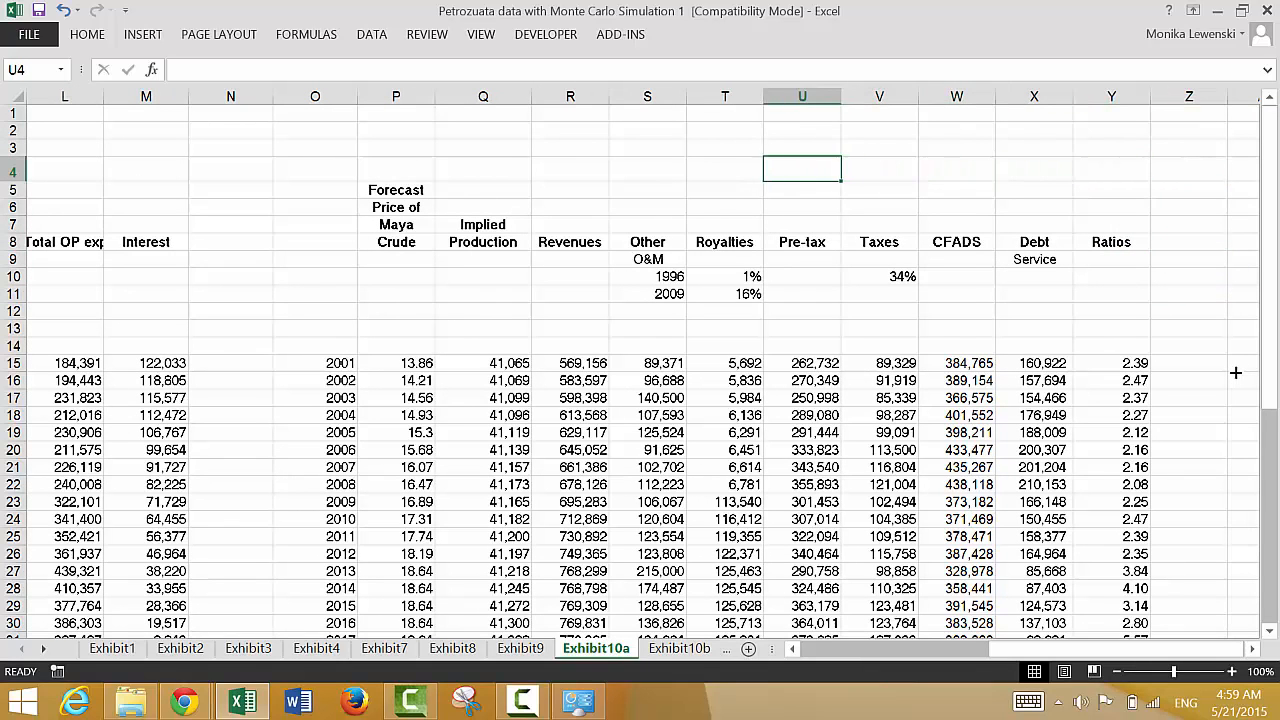
key(Right)
text(Mi)
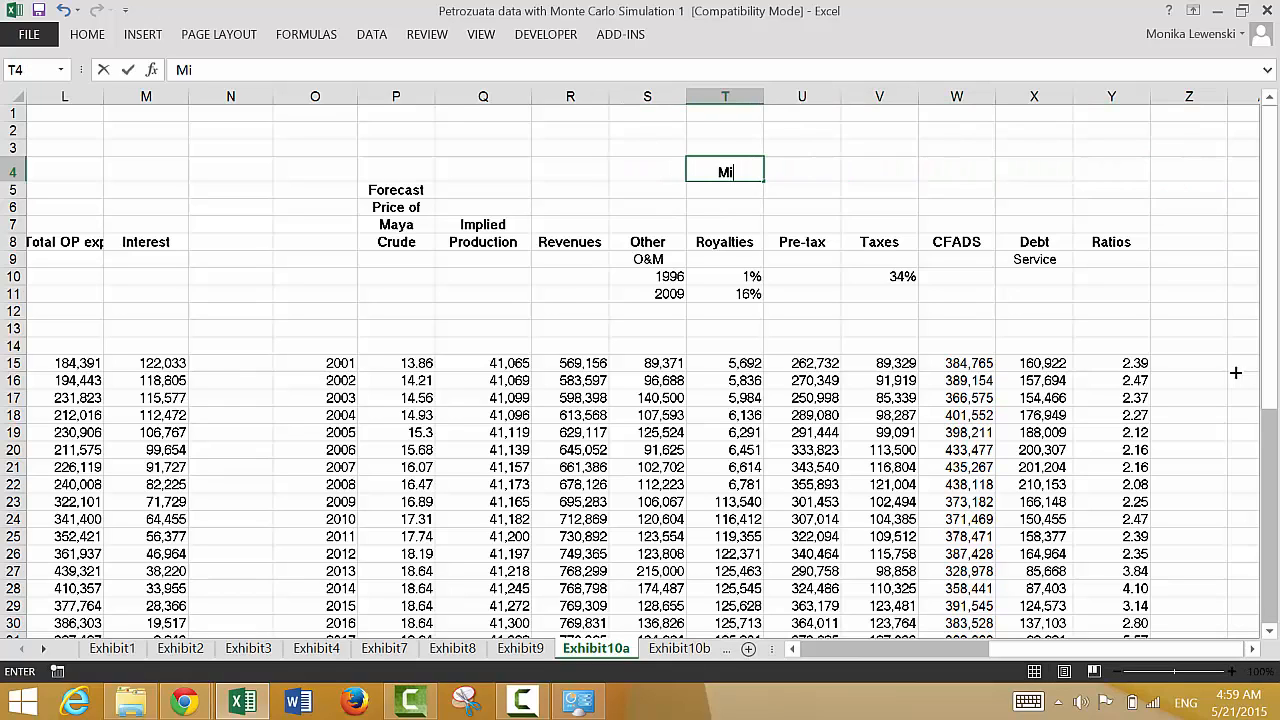
text(n DSCR)
key(Return)
Step: Calculate the minimum debt service coverage ratio in U4 with the formula =MIN(Y15:Y48)
key(Up)
key(Right)
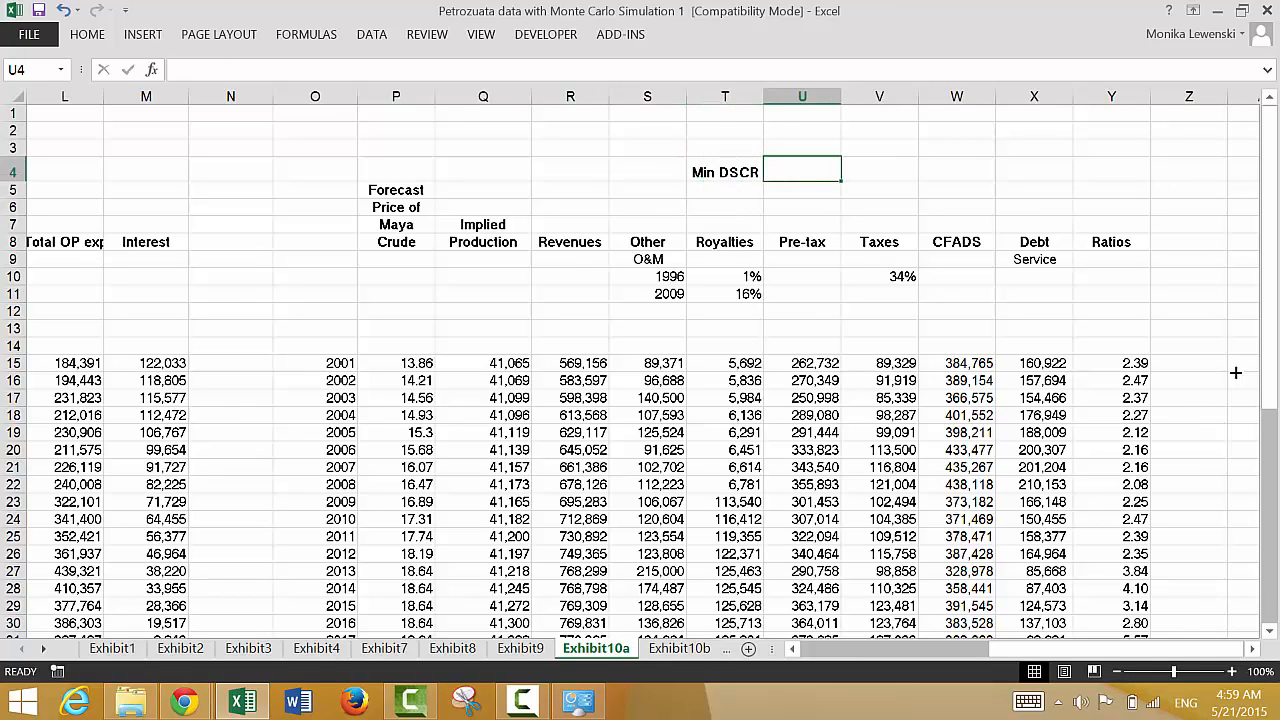
text(=min()
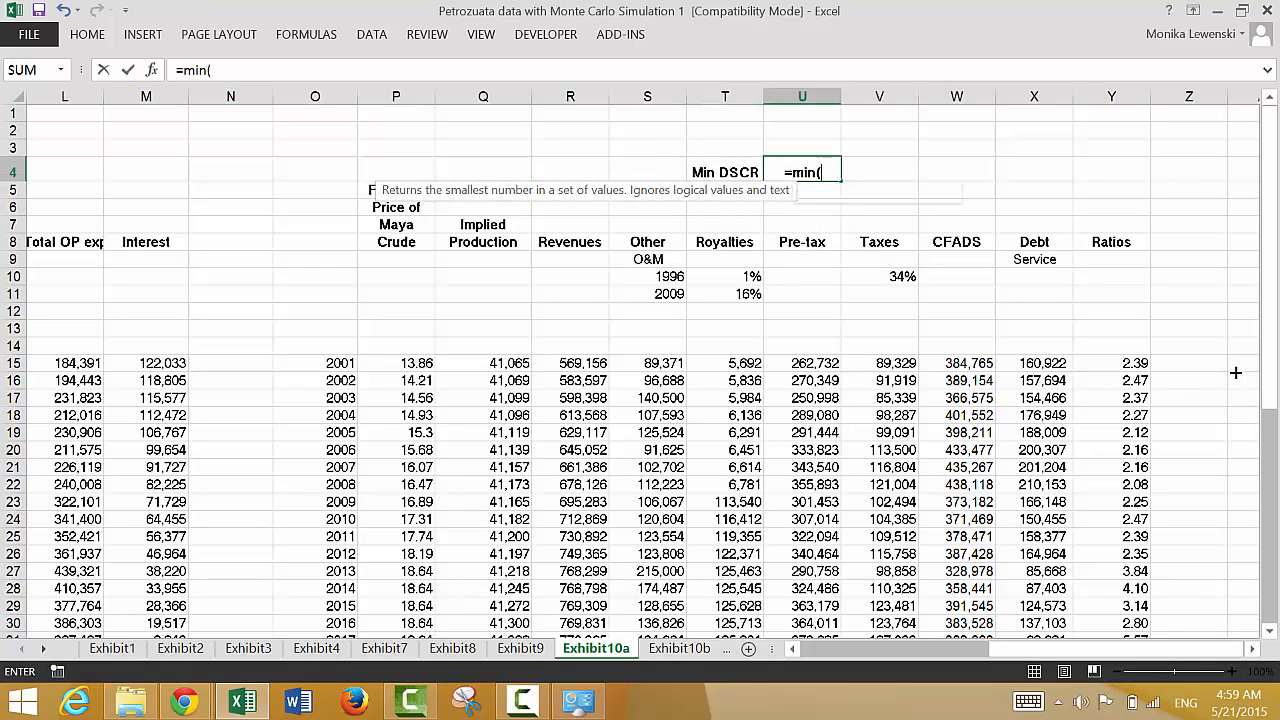
key(Down)
key(Down)
key(Down)
key(Down)
key(Down)
key(Down)
key(Down)
key(Down)
key(Down)
key(Down)
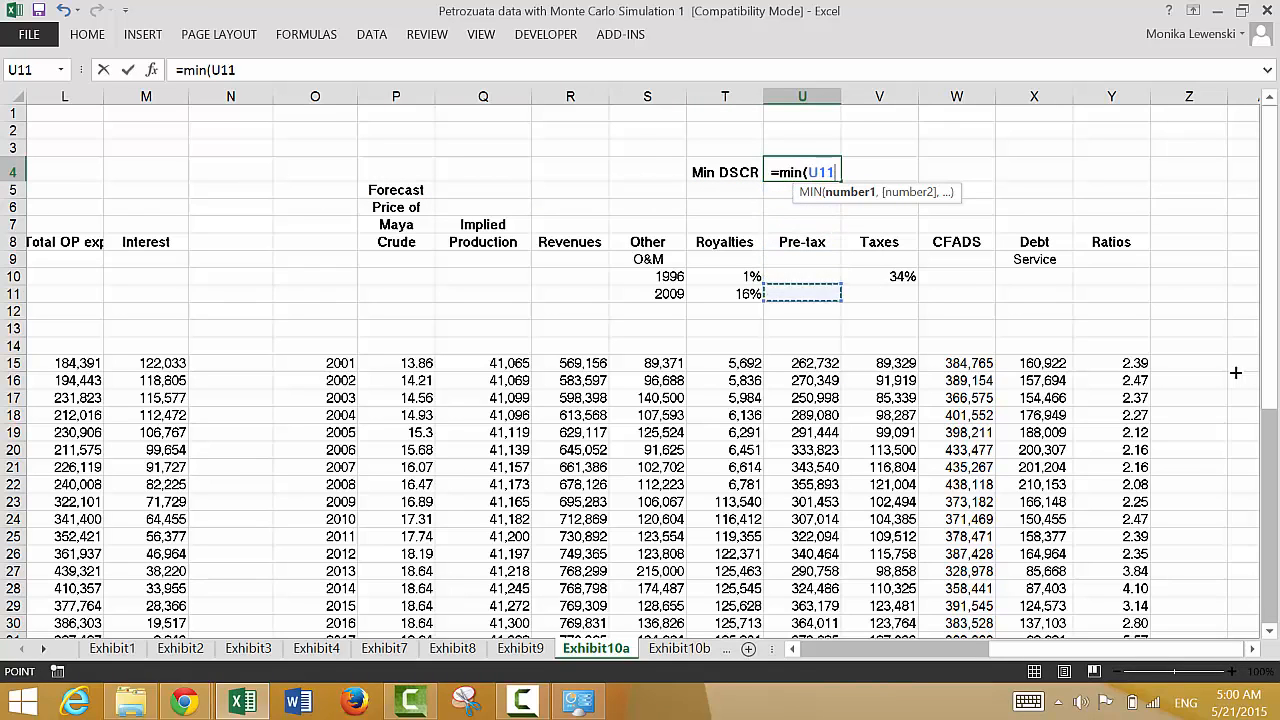
key(Down)
key(Right)
key(Right)
key(Right)
key(Right)
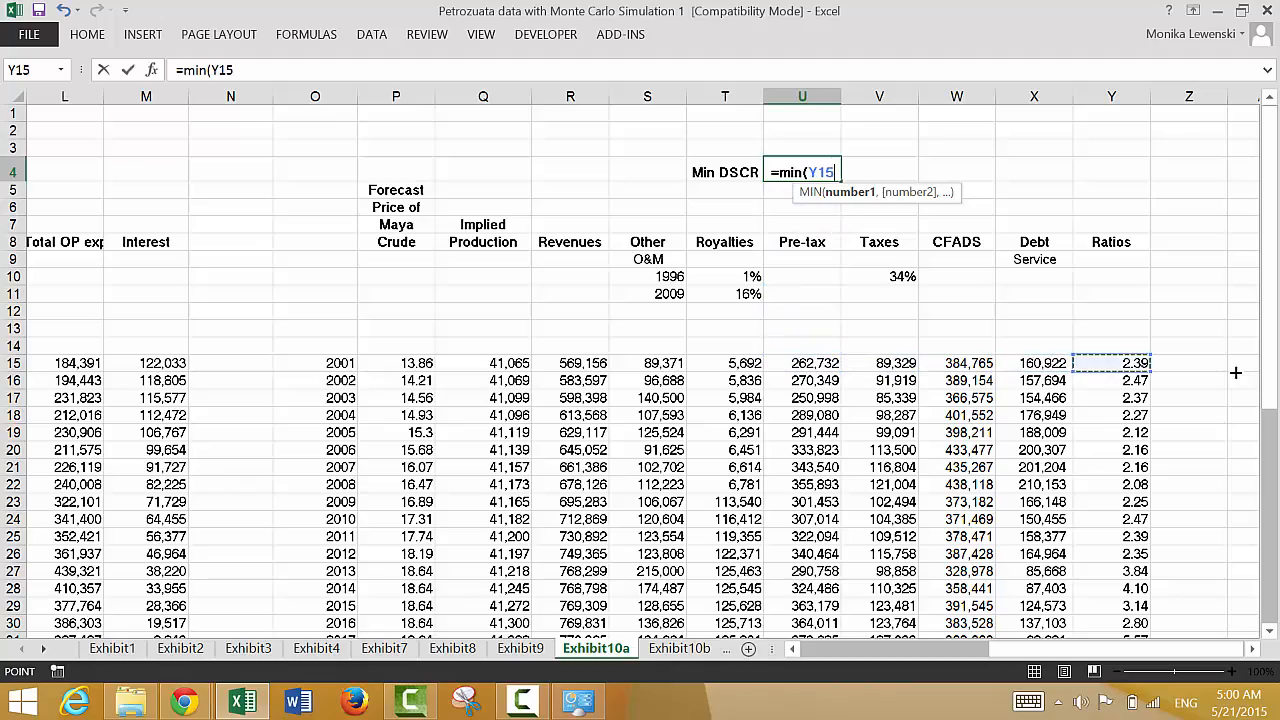
key(ctrl+shift+Down)
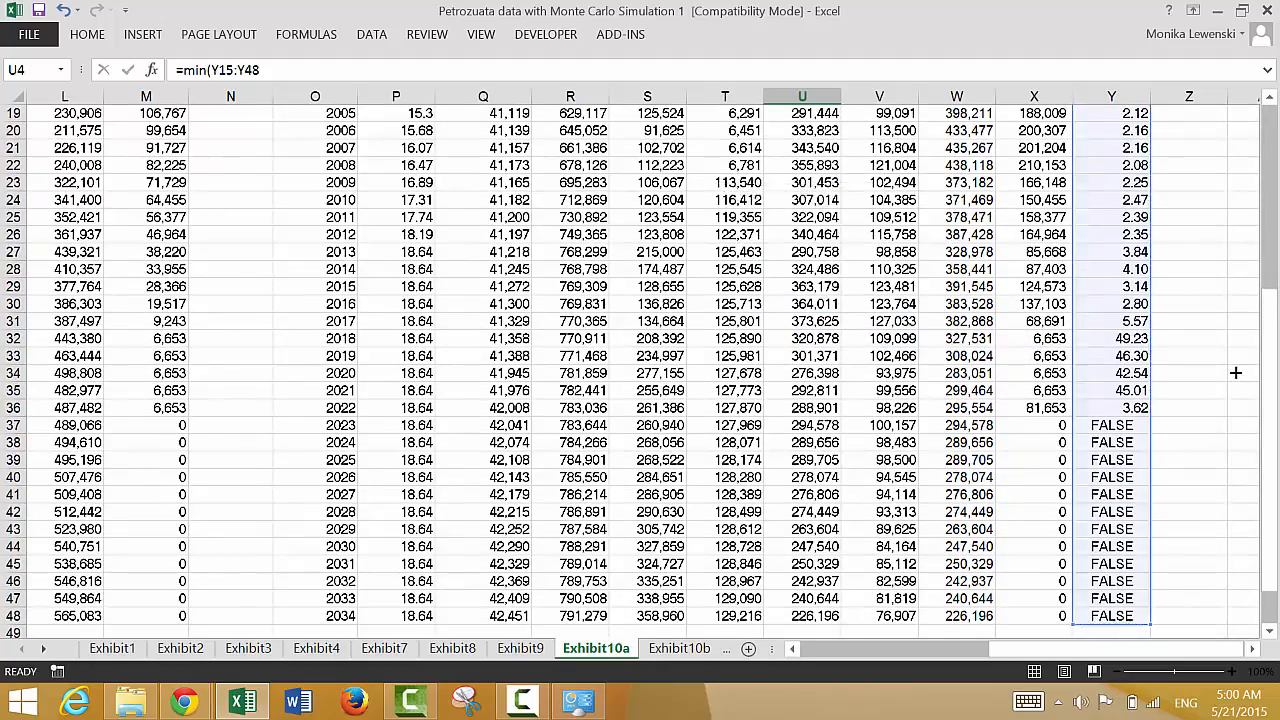
key(Return)
Step: Add the label LLCR in T5, directly below Min DSCR
key(Up)
key(Up)
key(Up)
key(Down)
key(Down)
key(Down)
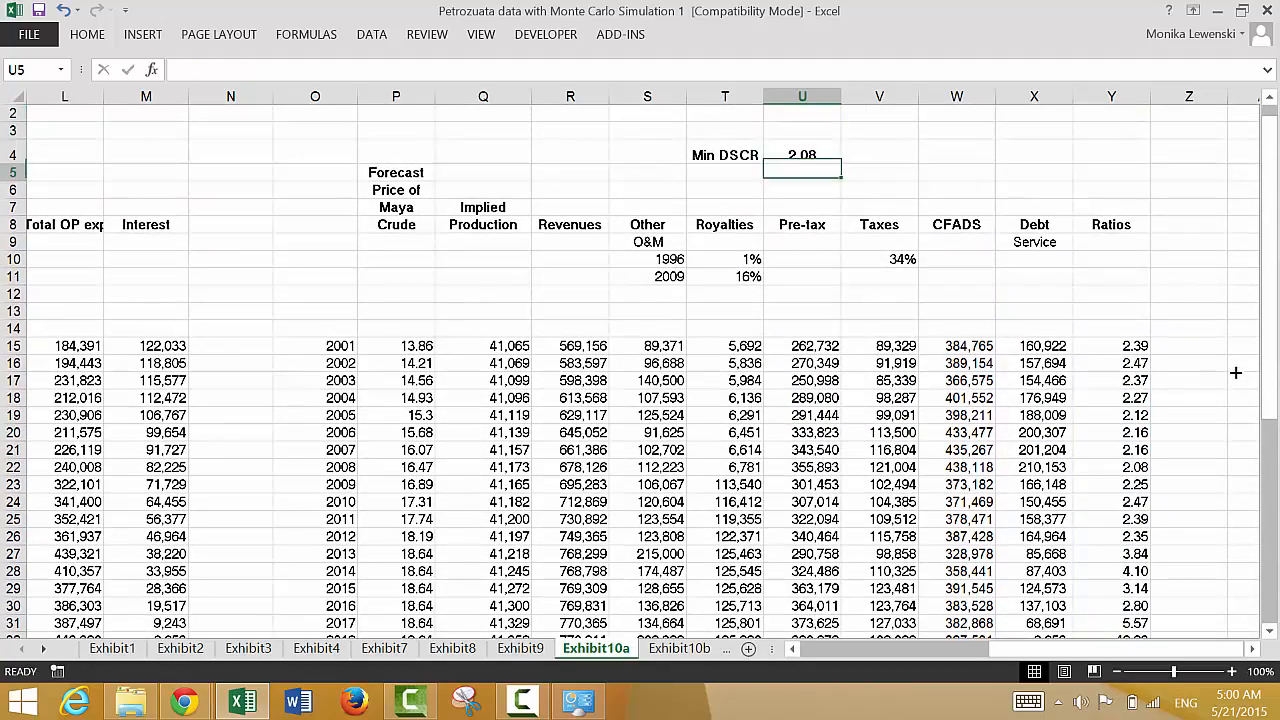
key(Left)
text(L)
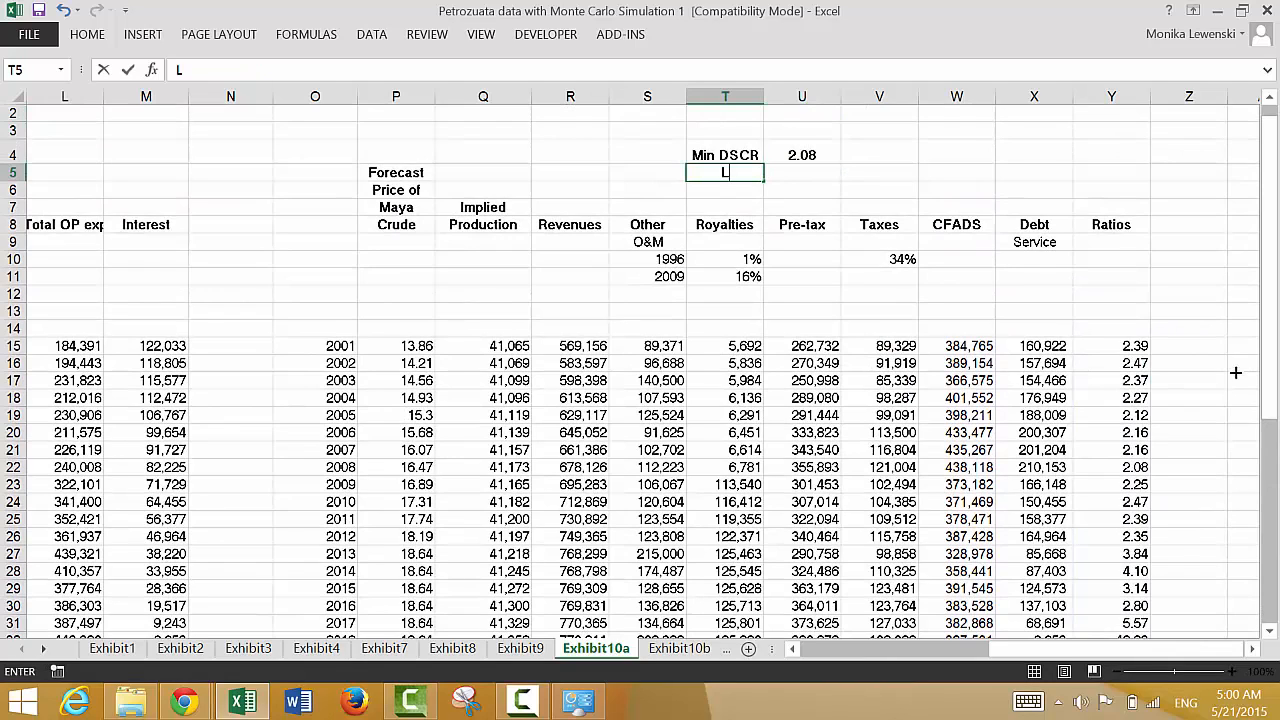
text(LCR)
key(Tab)
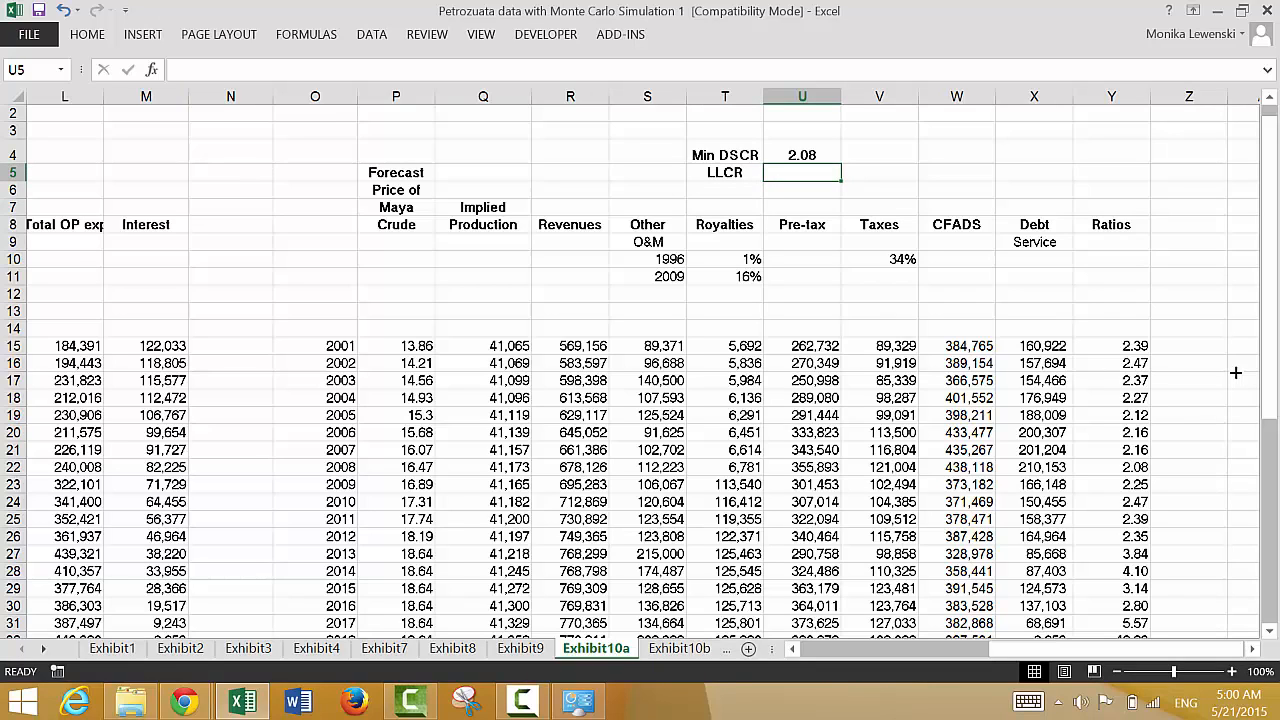
Step: Add the label Int Rate in T2, above the coverage ratio labels
key(Down)
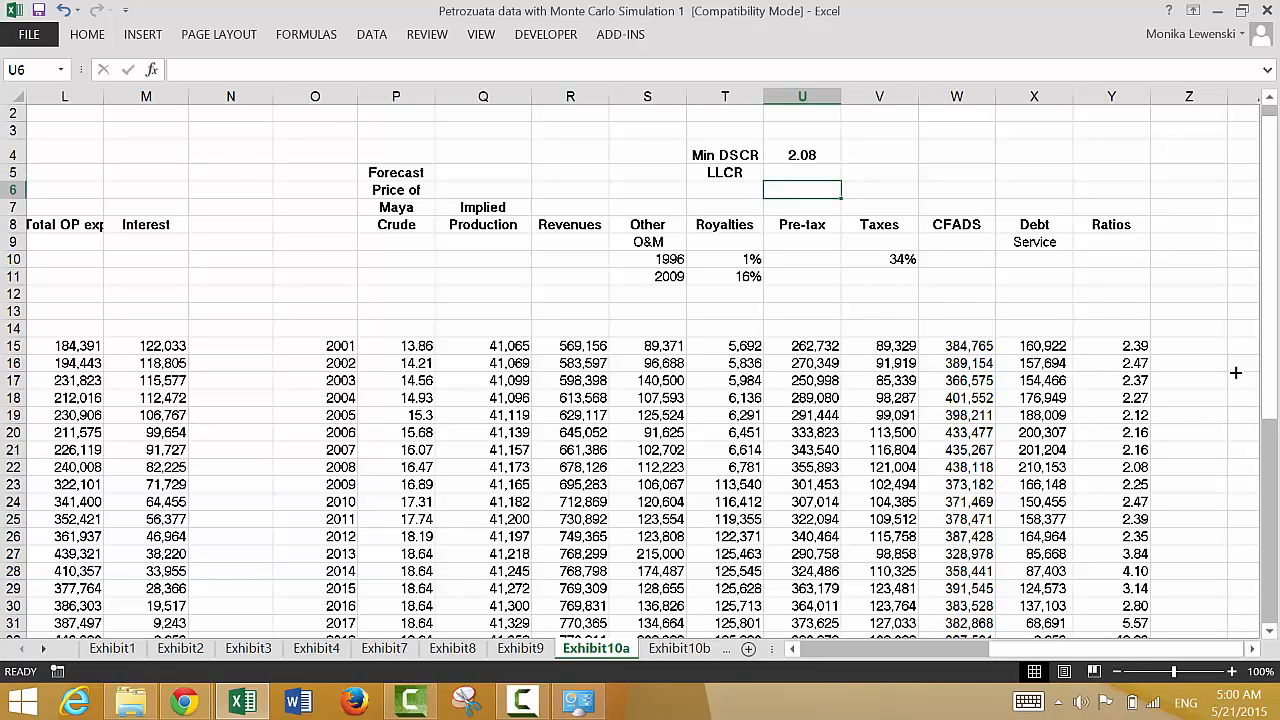
key(Down)
key(Up)
key(Up)
key(Up)
key(Up)
key(Up)
key(Up)
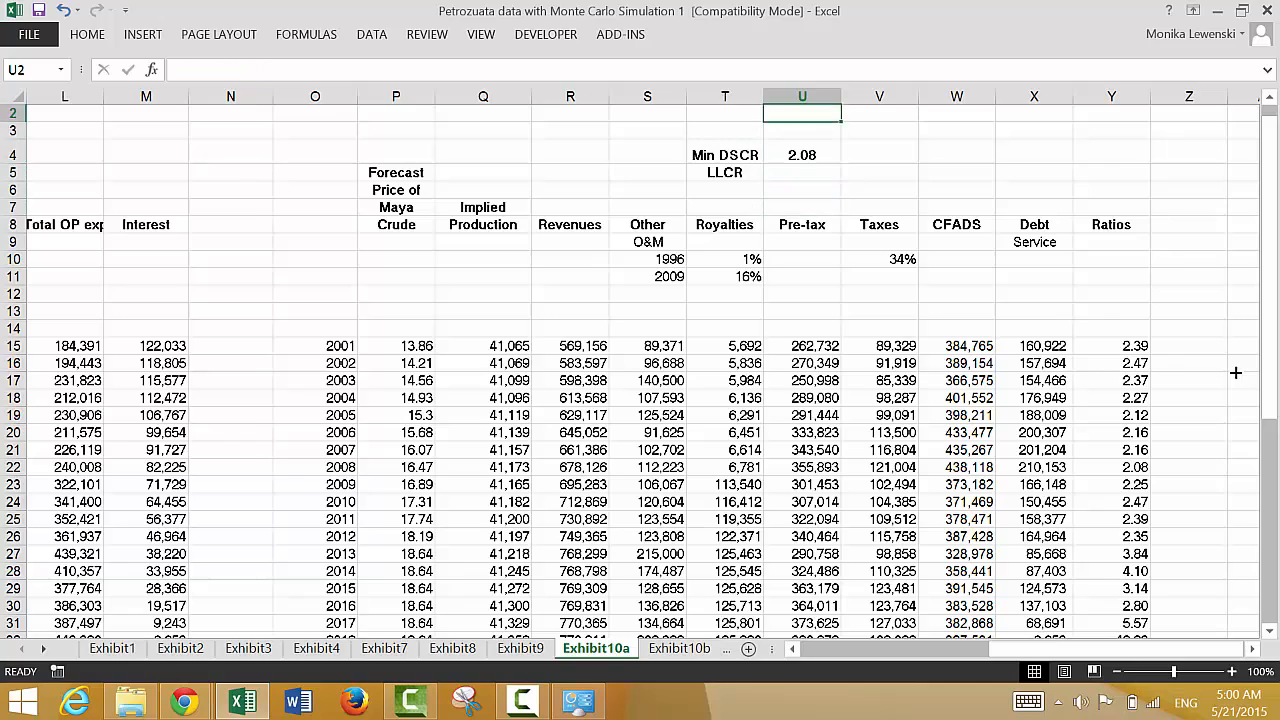
key(Left)
text(Int)
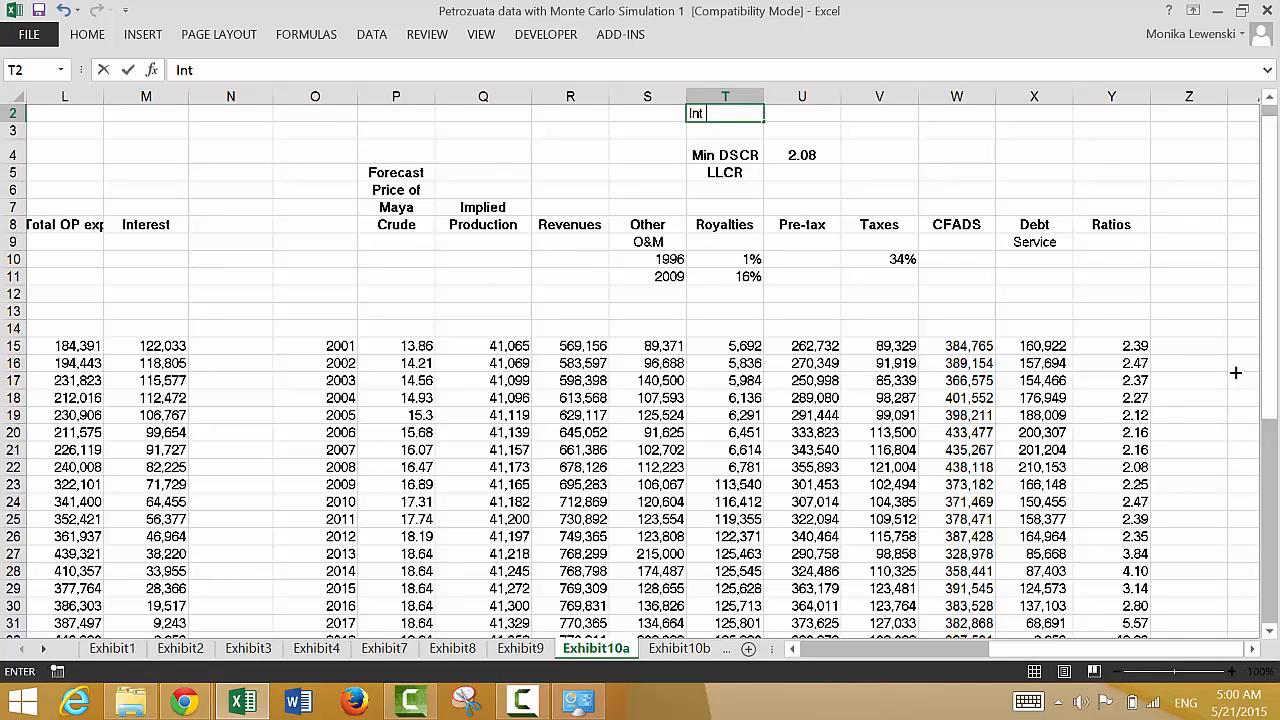
text( Rate)
key(Return)
key(Up)
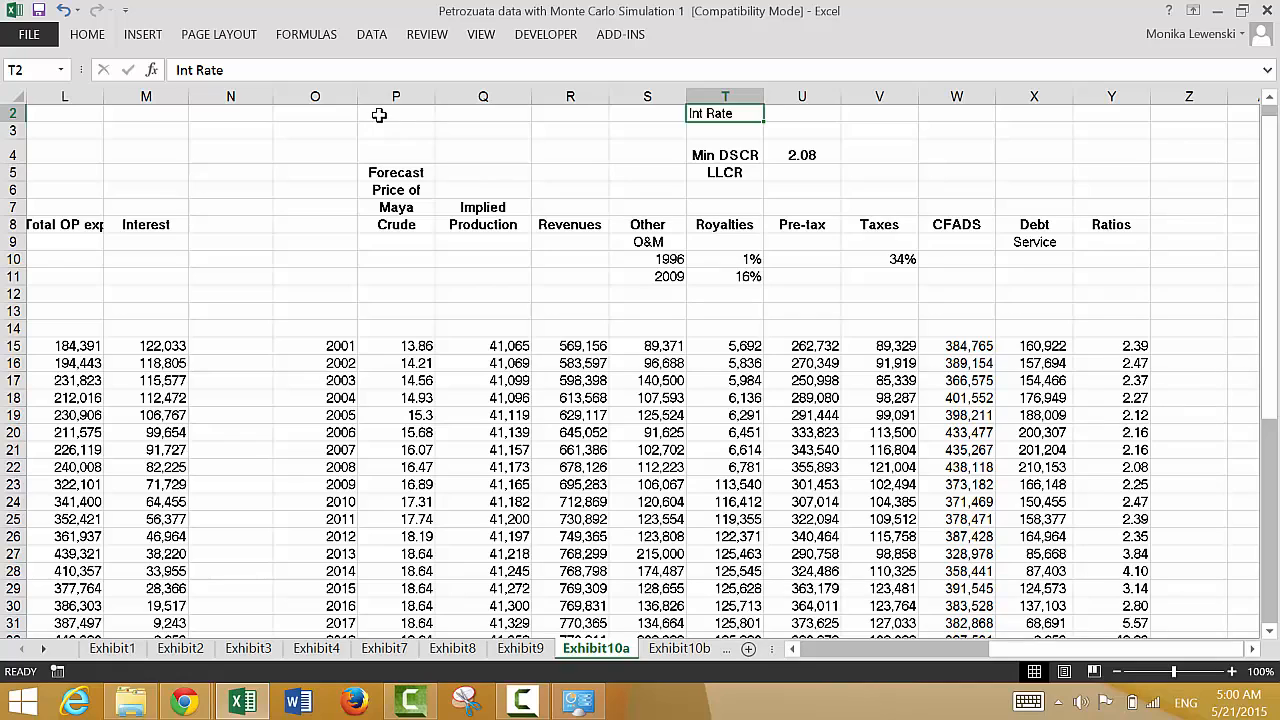
Step: Format the heading block P2:Y11 in bold Calibri
drag(379, 115, 1103, 280)
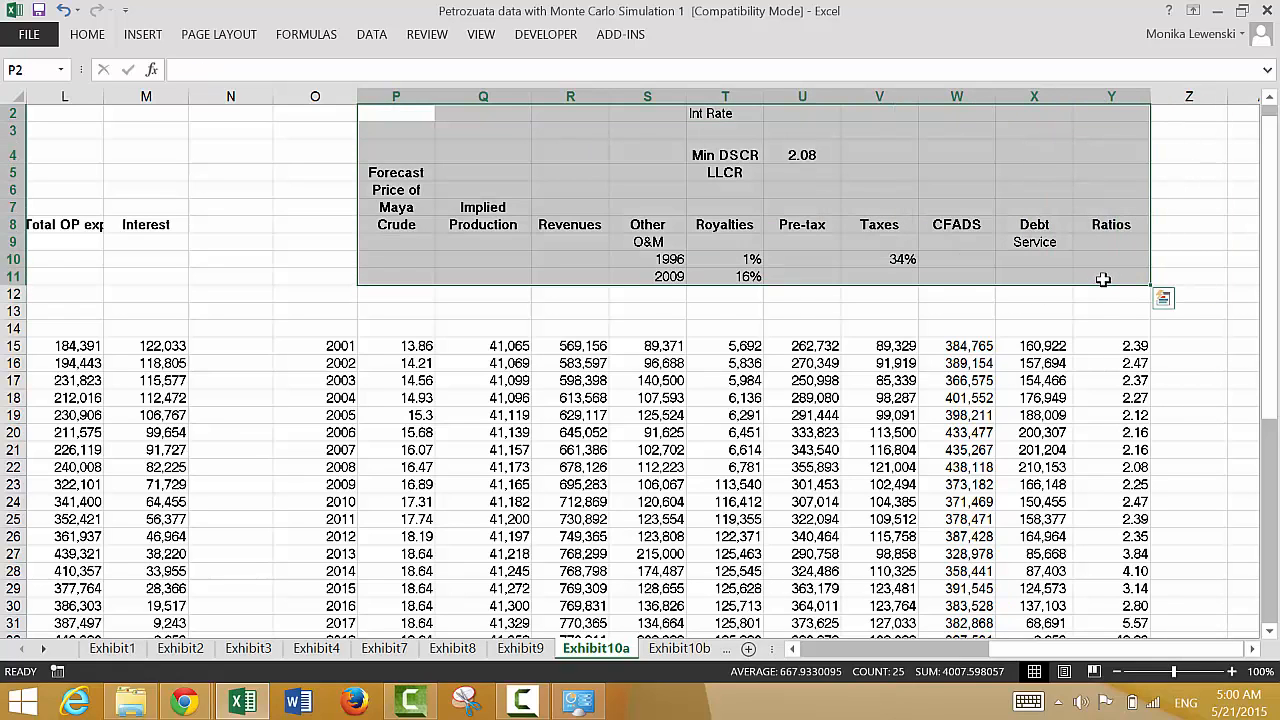
click(87, 35)
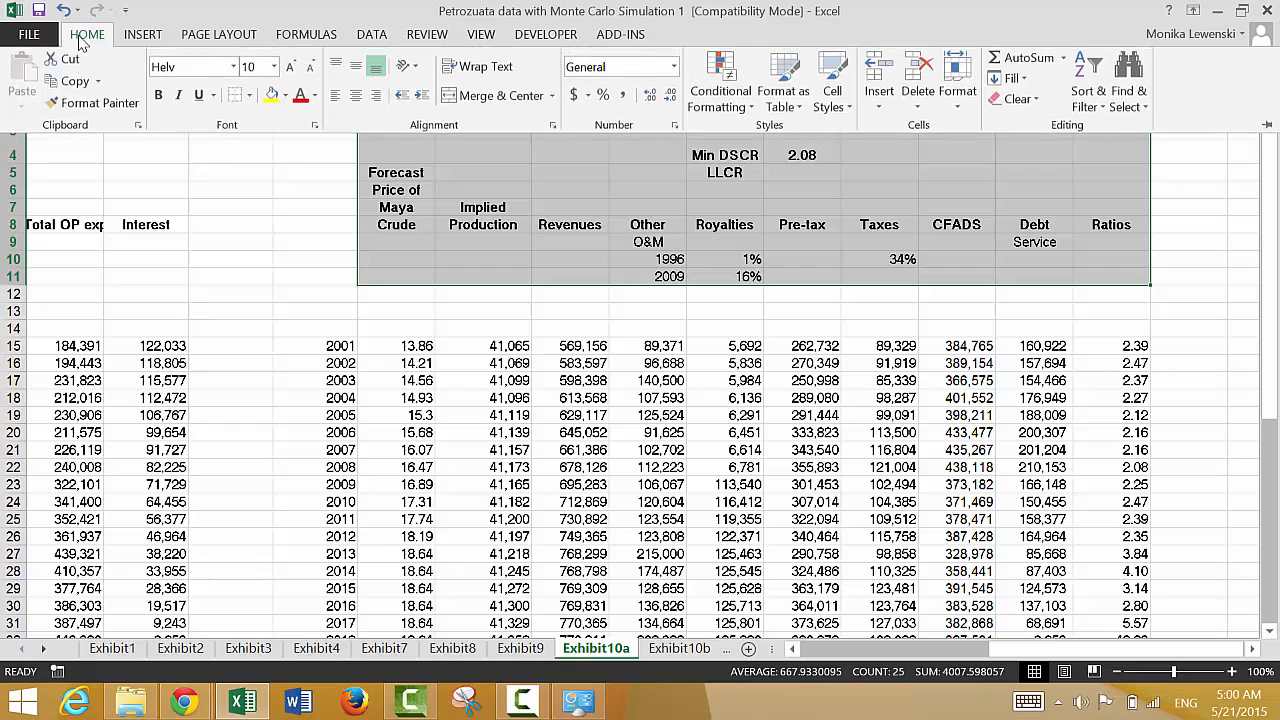
click(235, 75)
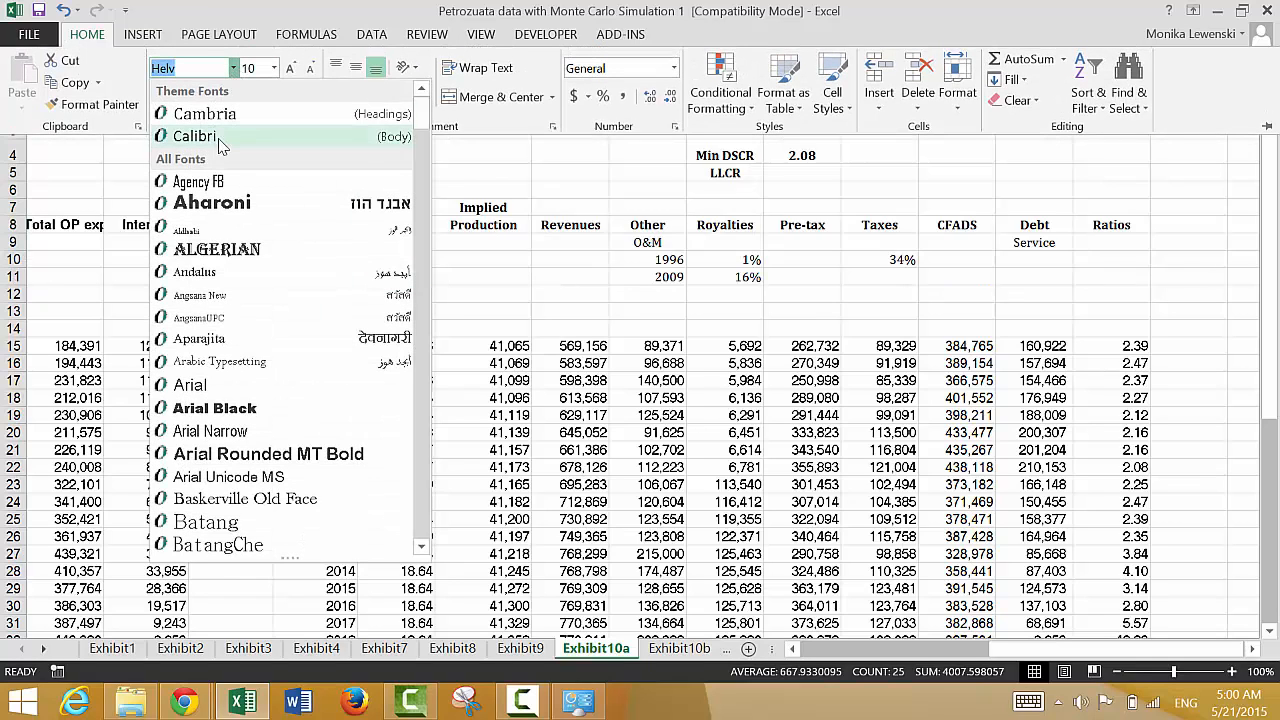
click(216, 136)
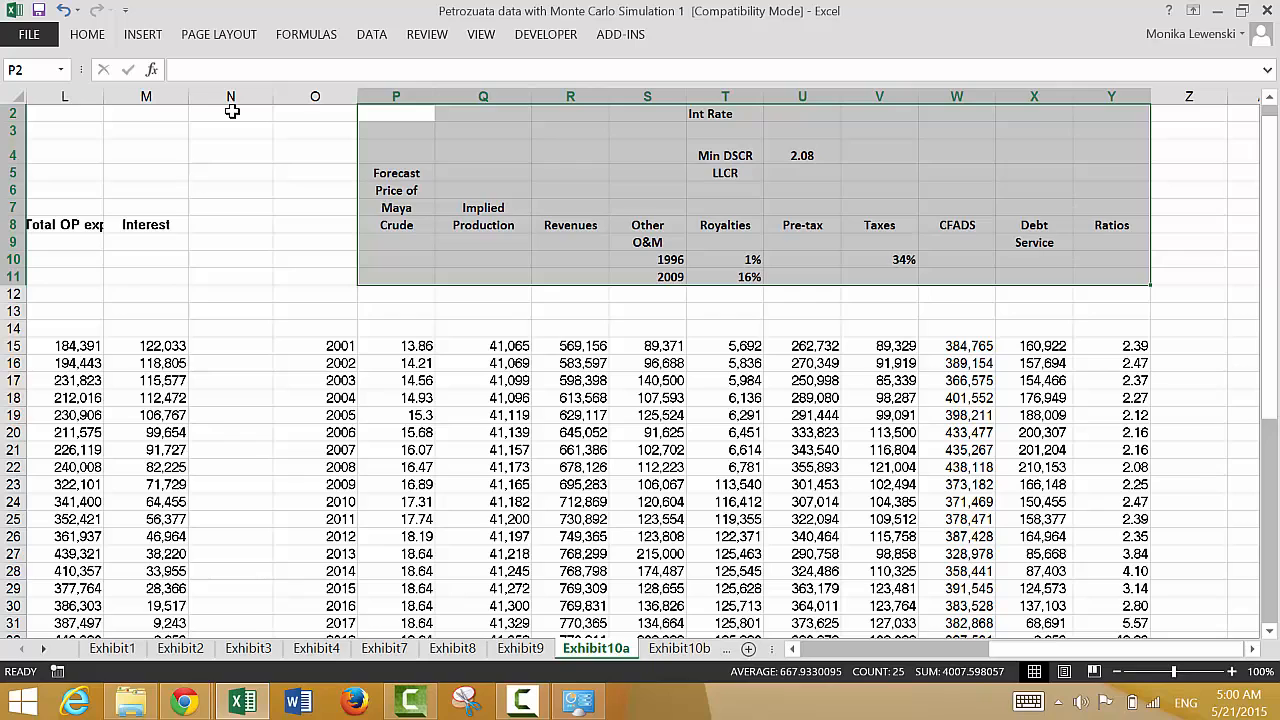
Step: Enter an interest rate of 7% in U2, beside the Int Rate label
key(Right)
key(Right)
key(Right)
key(Right)
key(Right)
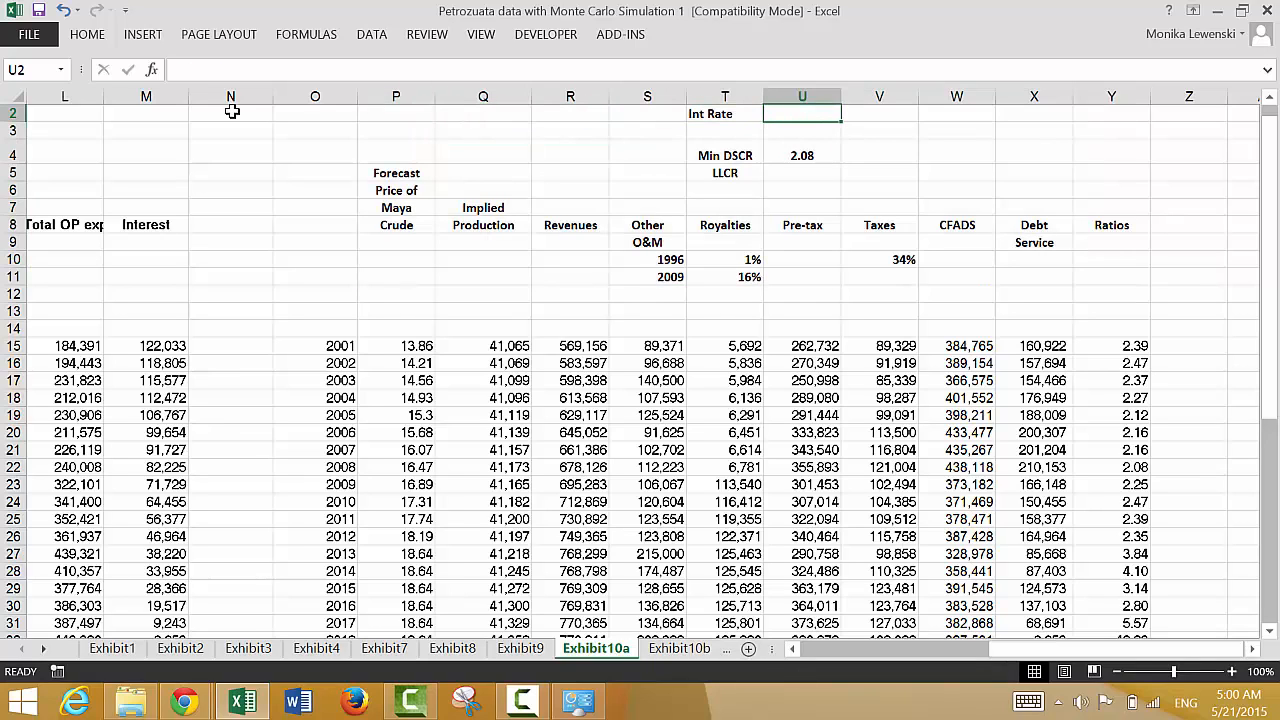
text(7)
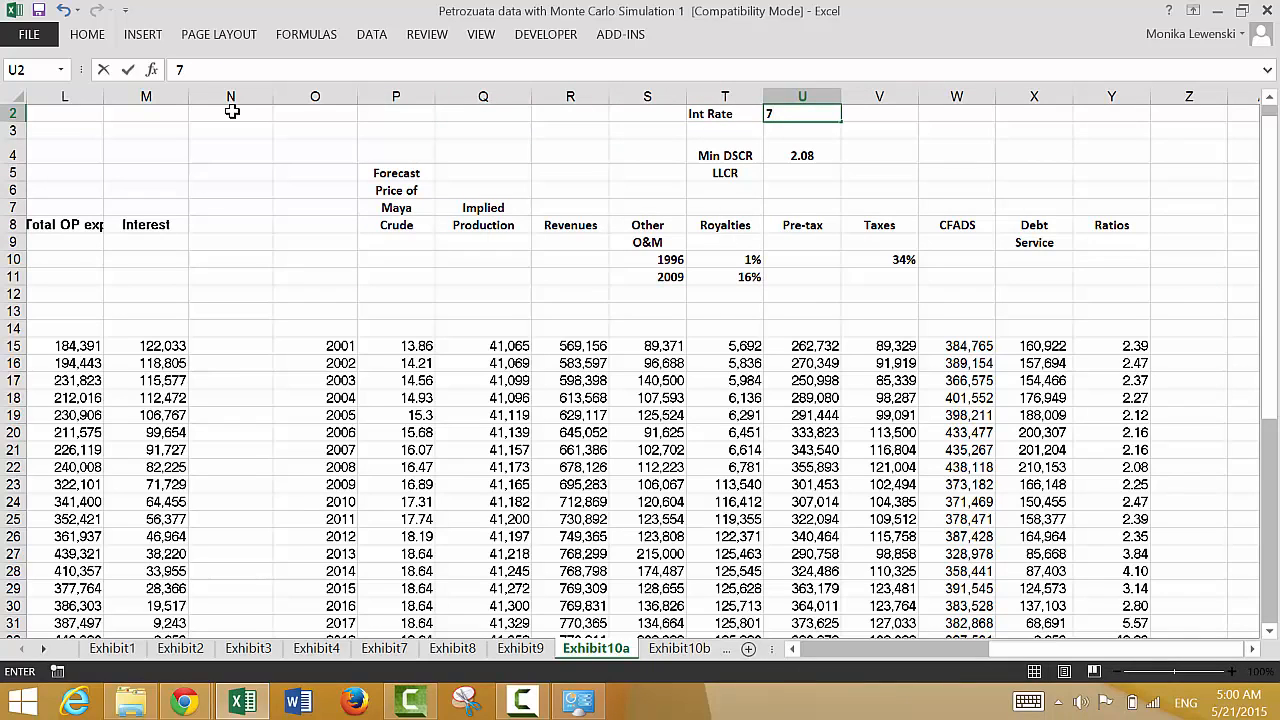
key(Return)
Step: Replace the label in T5, below Min DSCR, with PLCR
key(Down)
key(Down)
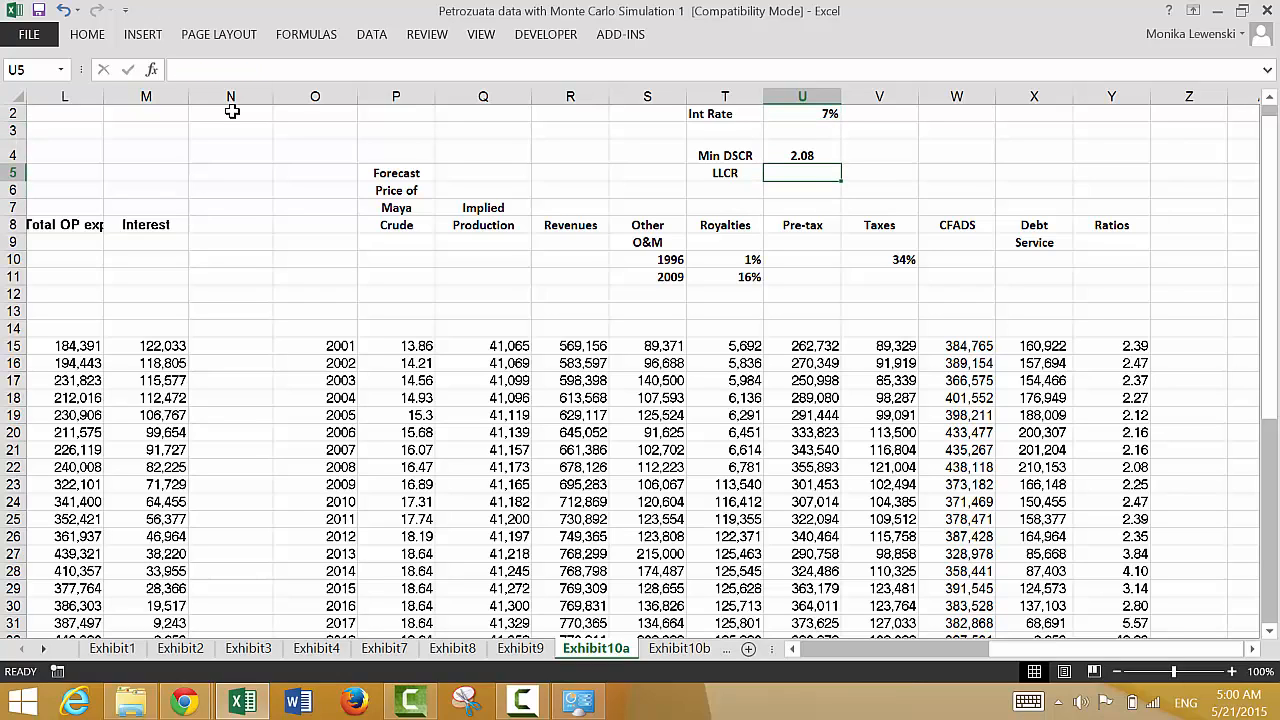
key(Left)
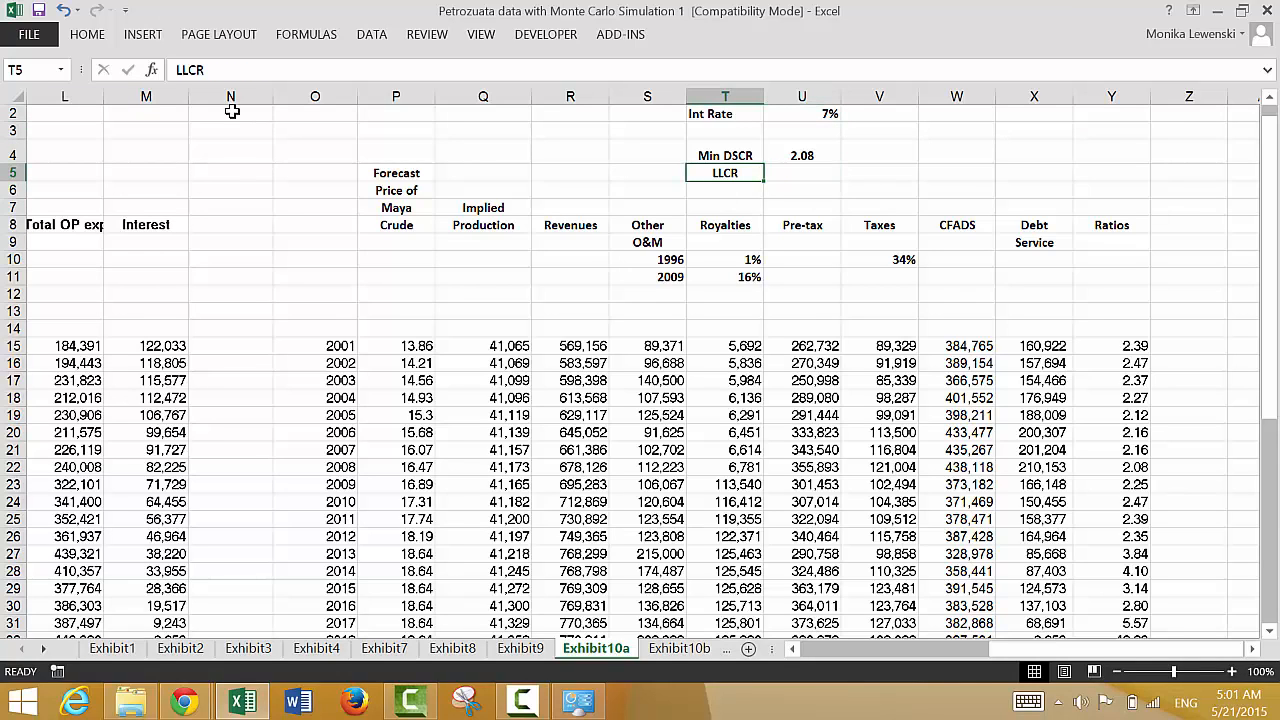
text(P)
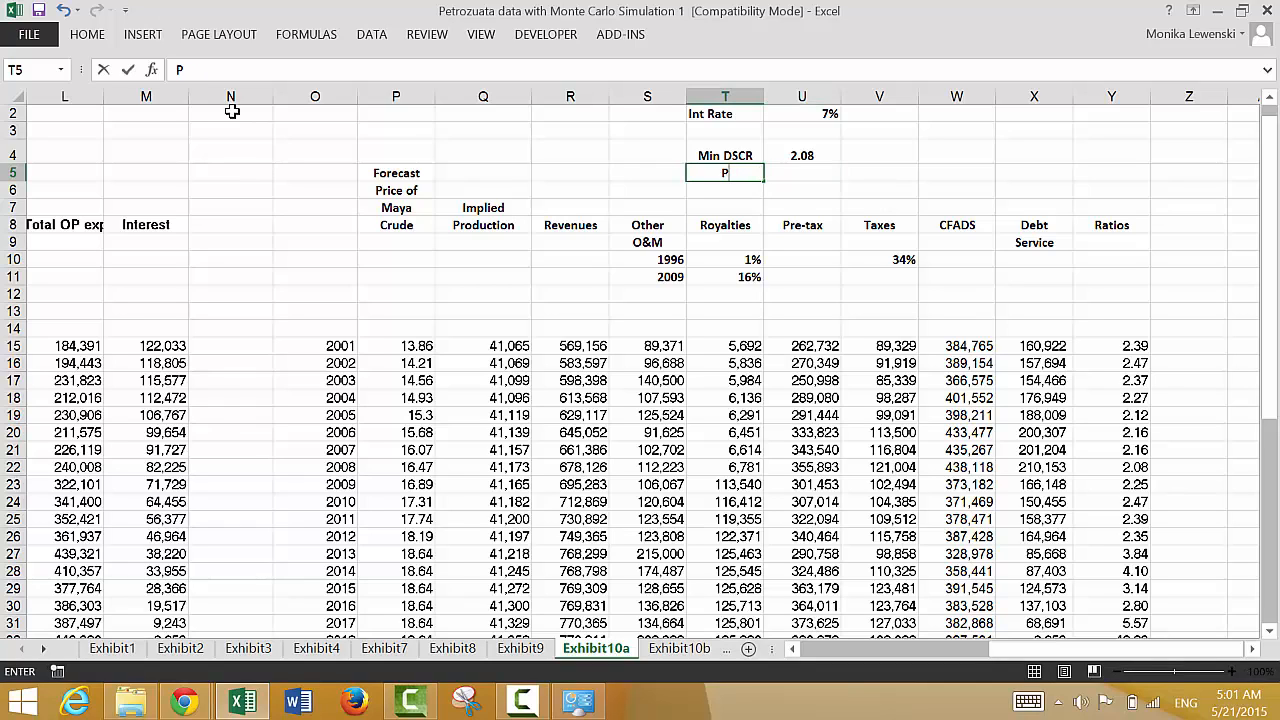
text(LCR)
key(Return)
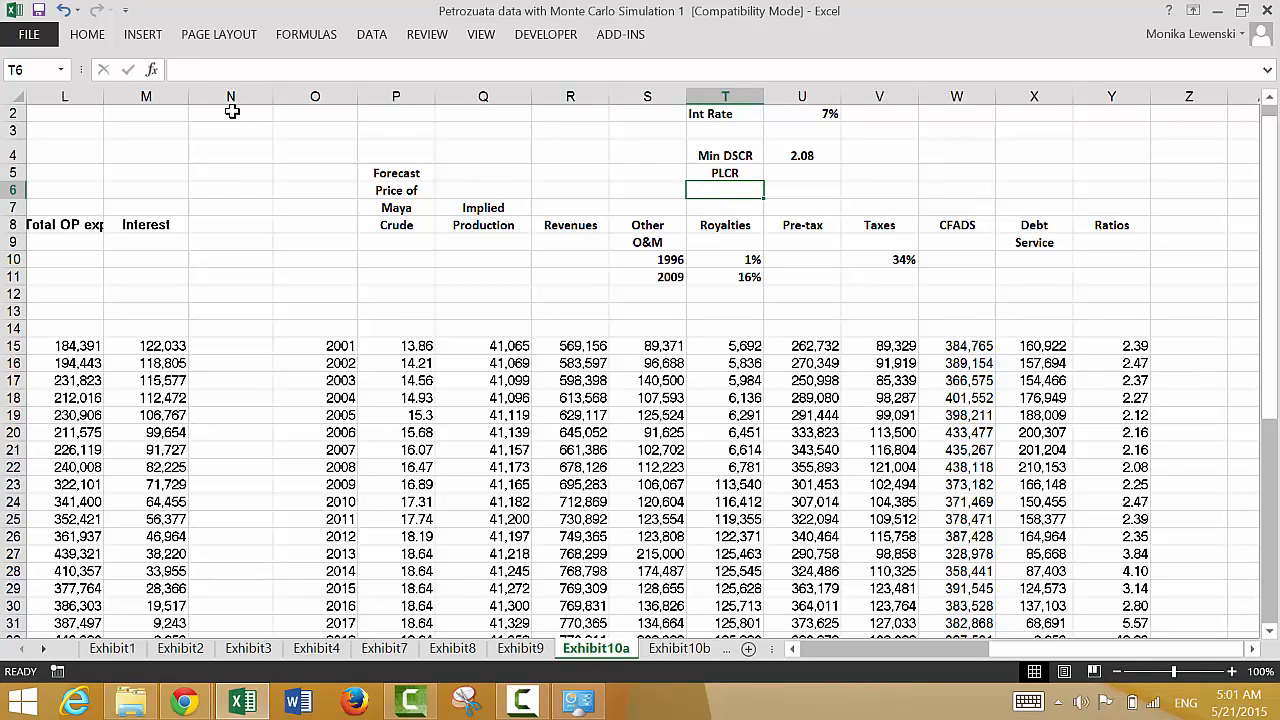
Step: Start the PLCR formula in U5 as an NPV of the CFADS in W15:W48 at the interest rate in U2
key(Up)
key(Right)
text(=)
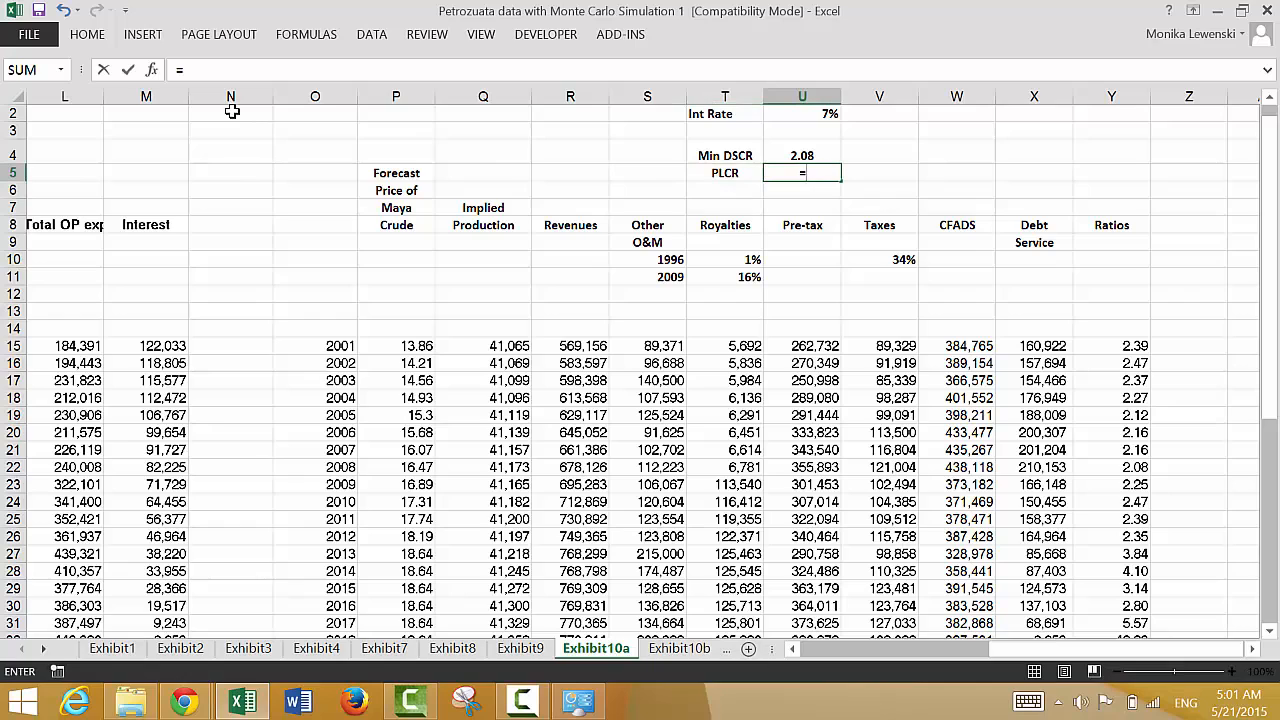
text(npv)
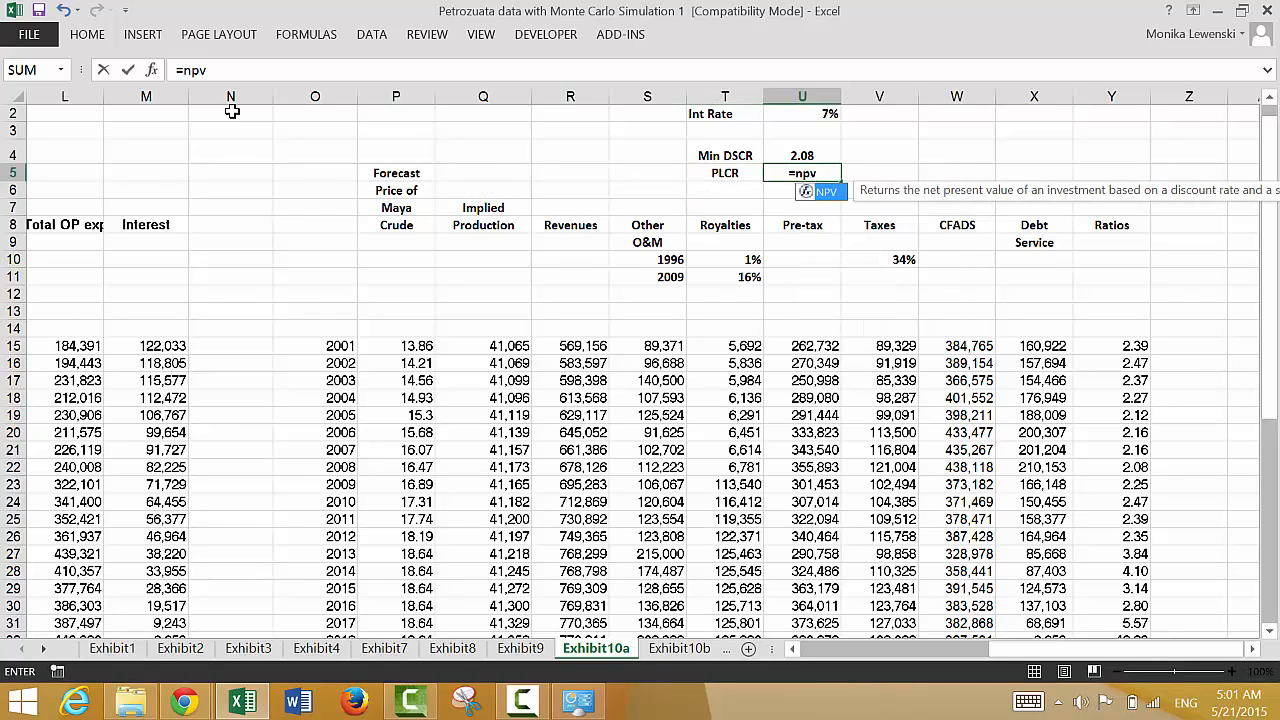
text(()
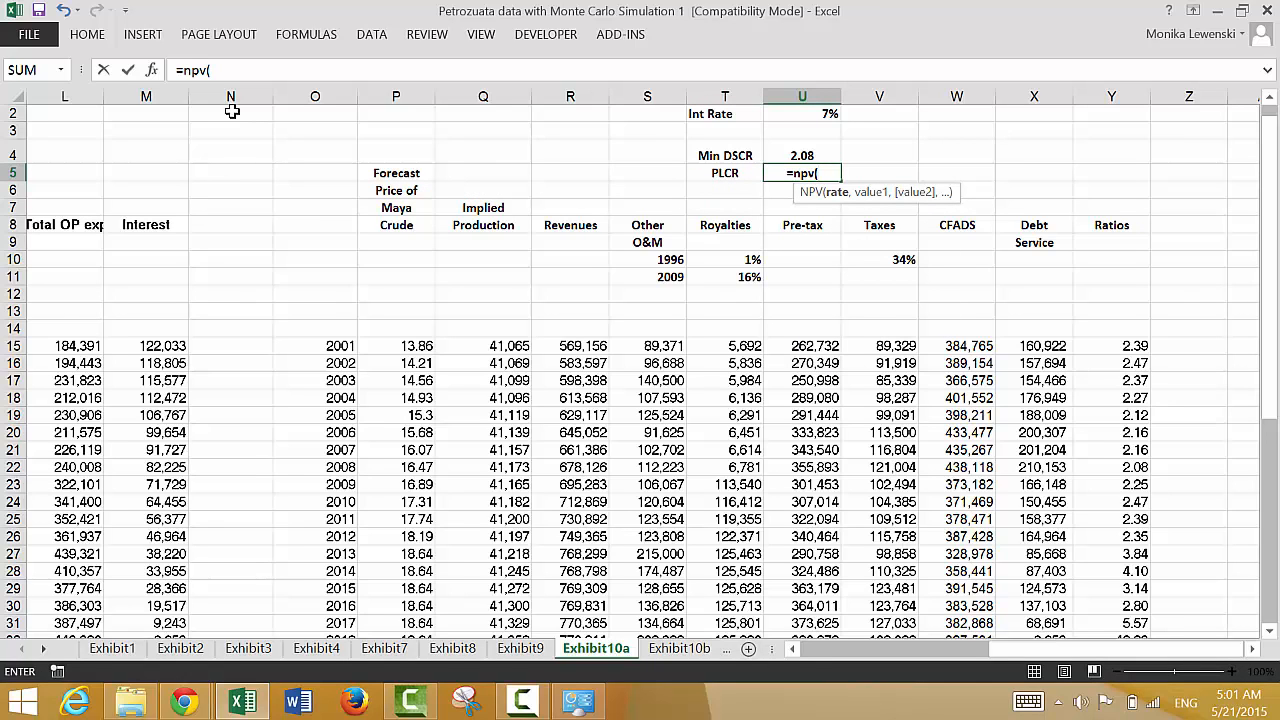
key(Up)
key(Up)
key(Up)
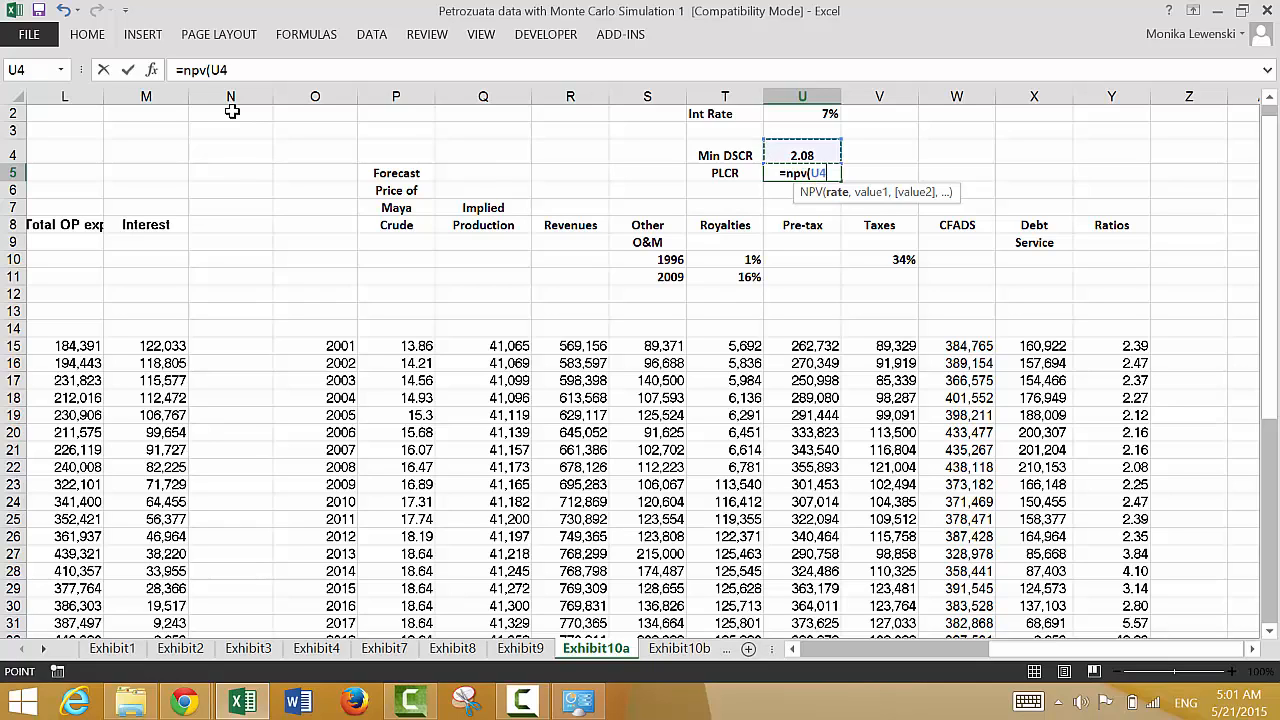
text(,)
key(Down)
key(Down)
key(Down)
key(Down)
key(Down)
key(Down)
key(Down)
key(Down)
key(Down)
key(Down)
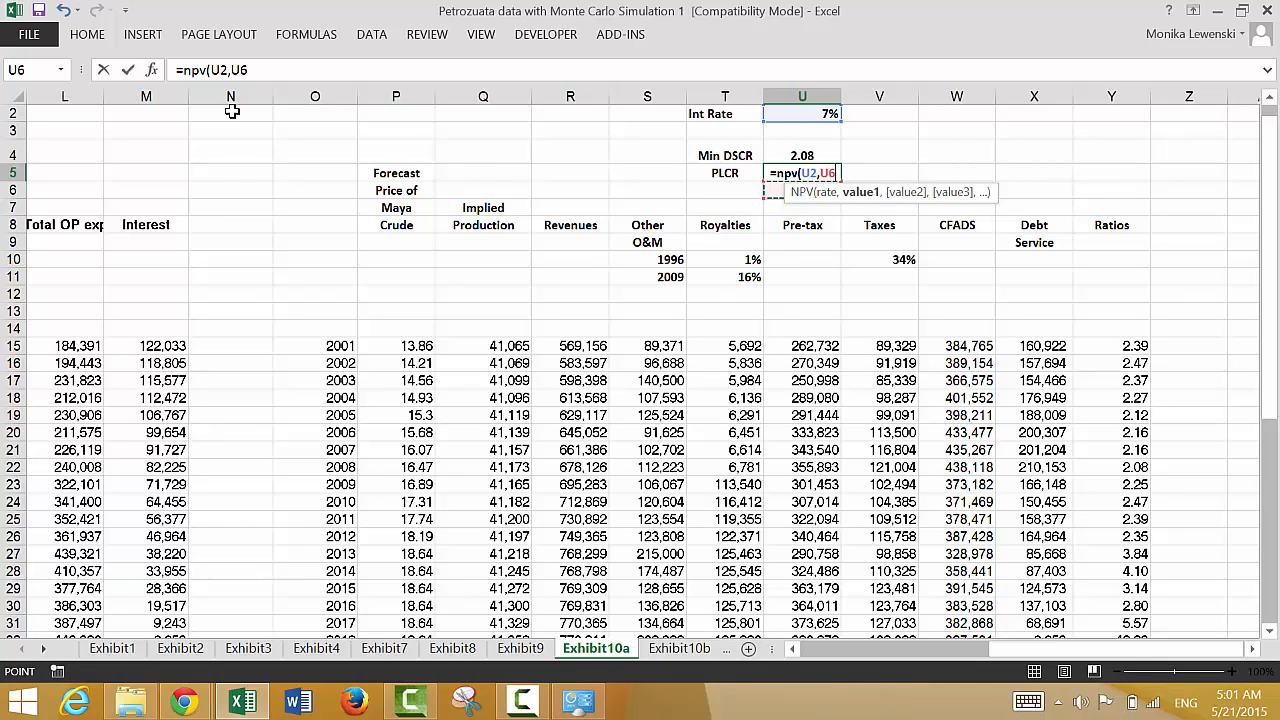
key(Right)
key(Right)
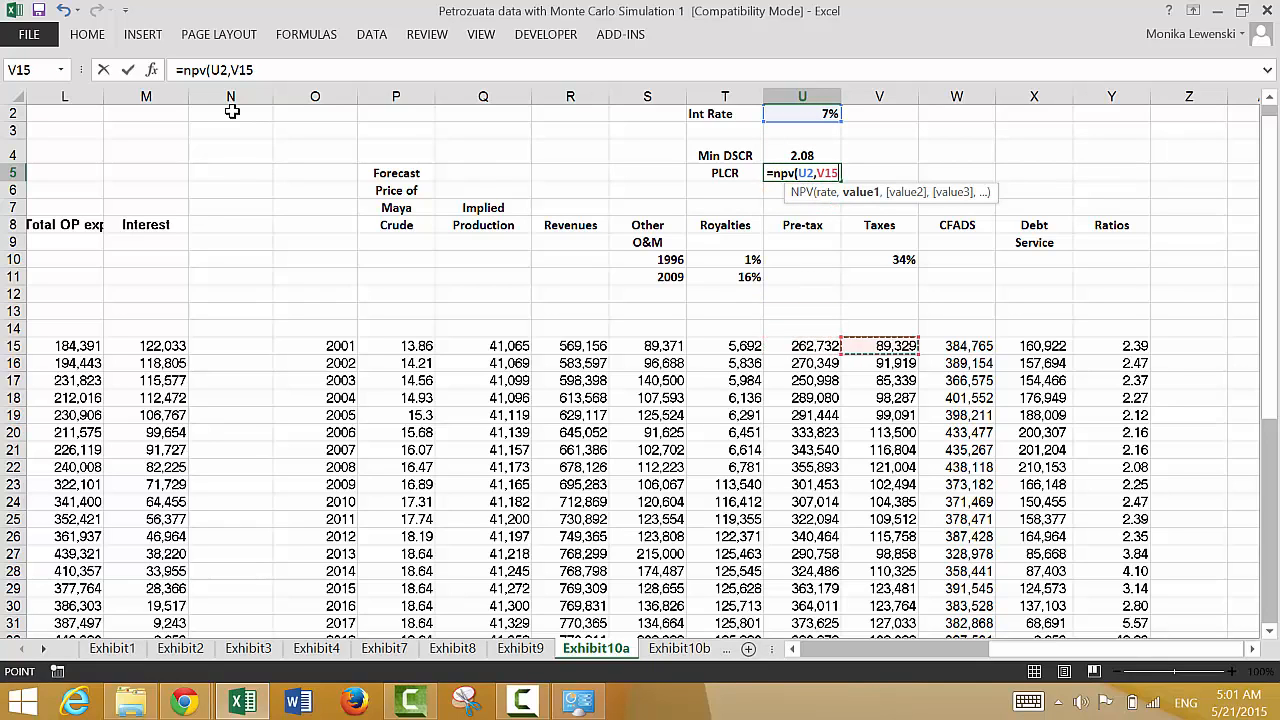
key(ctrl+shift+Down)
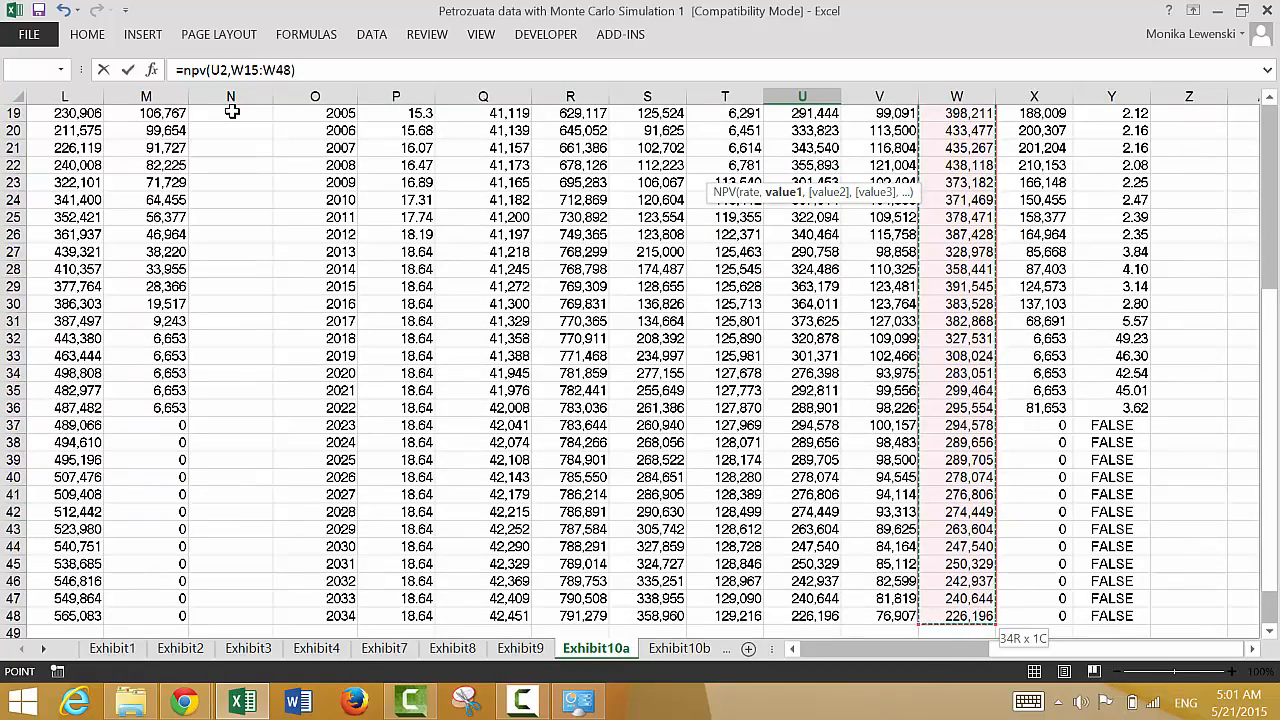
Step: Complete the PLCR formula by dividing the NPV by the total debt in J14
text()/)
key(Left)
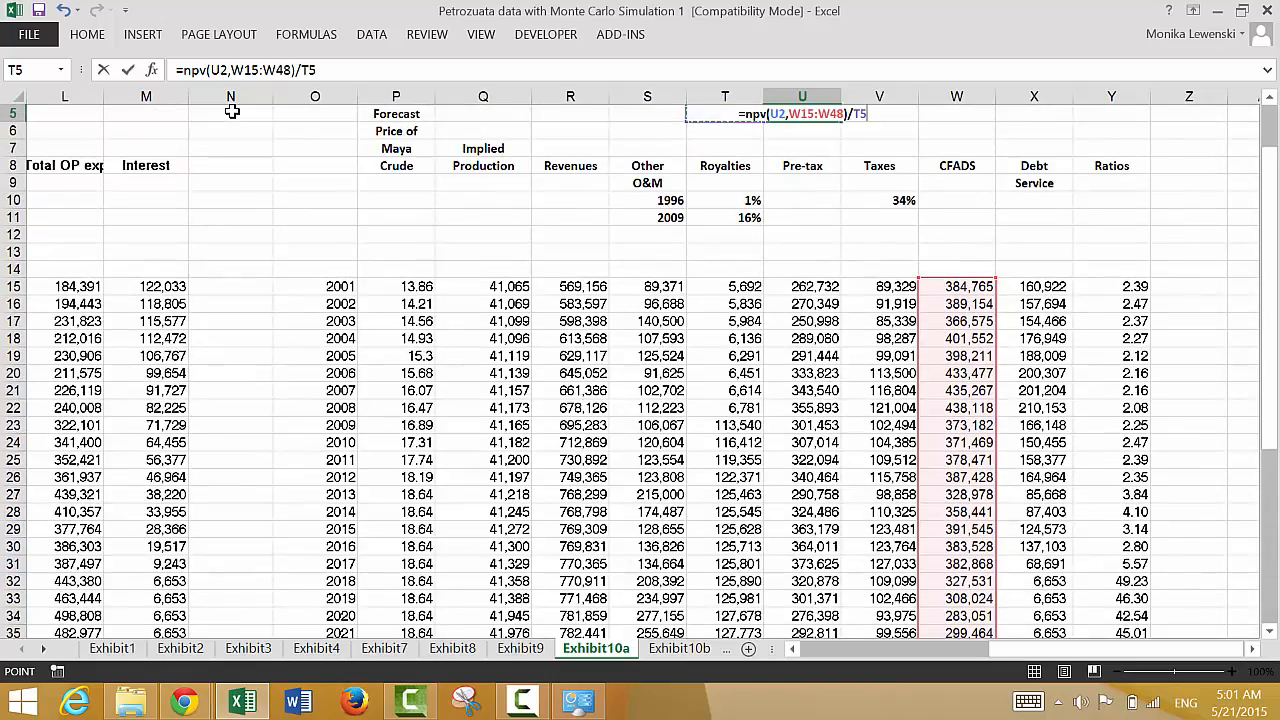
key(Left)
key(Left)
key(Left)
key(Left)
key(Left)
key(Left)
key(Left)
key(Left)
key(Left)
key(Left)
key(Left)
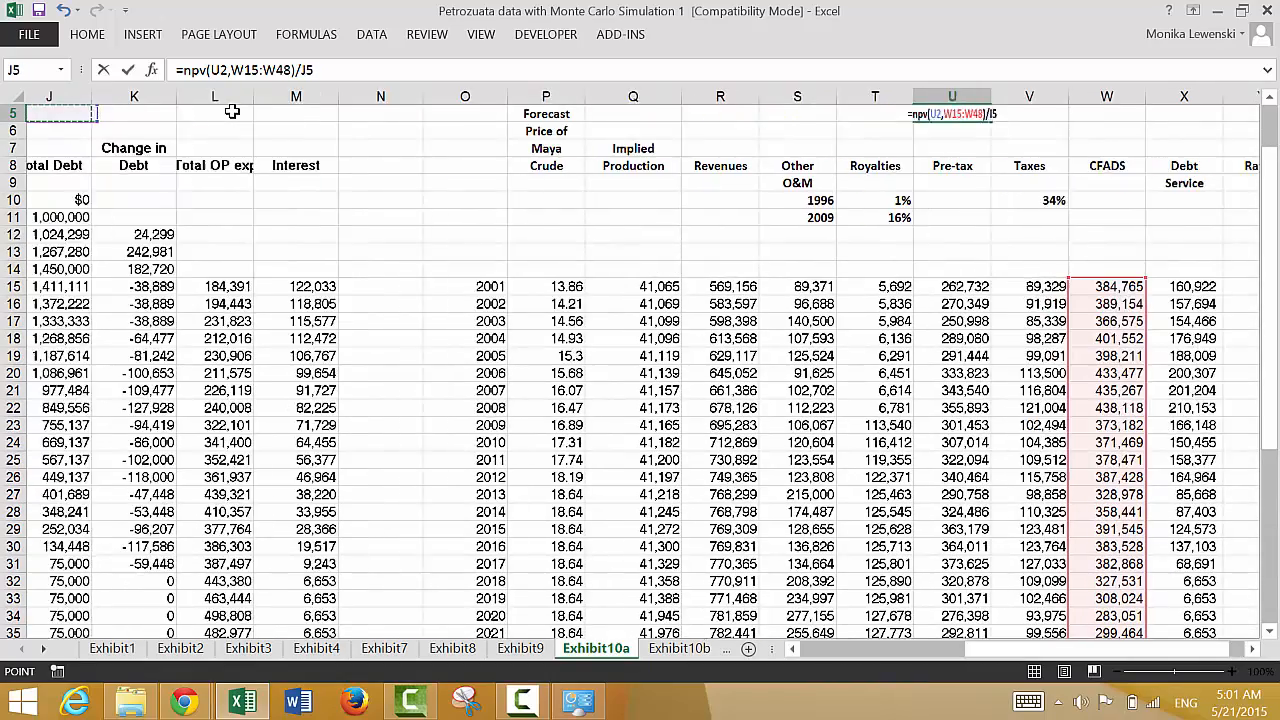
key(Down)
key(Down)
key(Down)
key(Down)
key(Down)
key(Down)
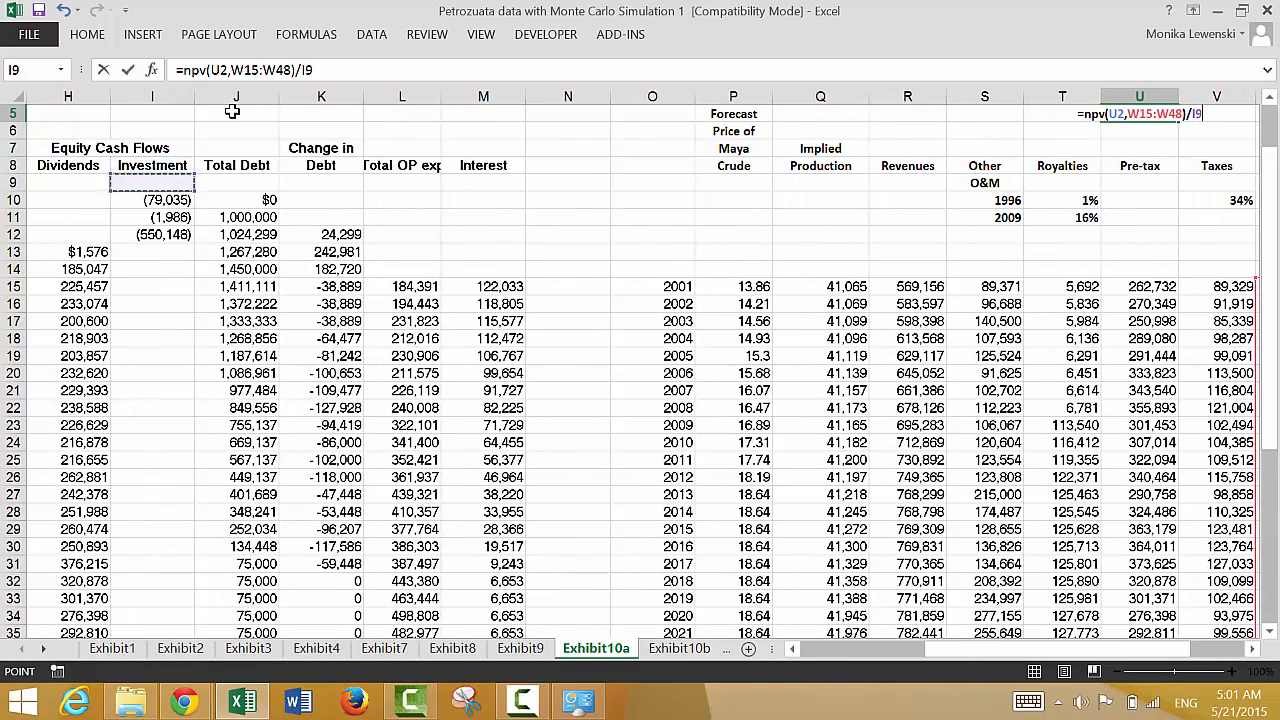
key(Down)
key(Down)
key(Down)
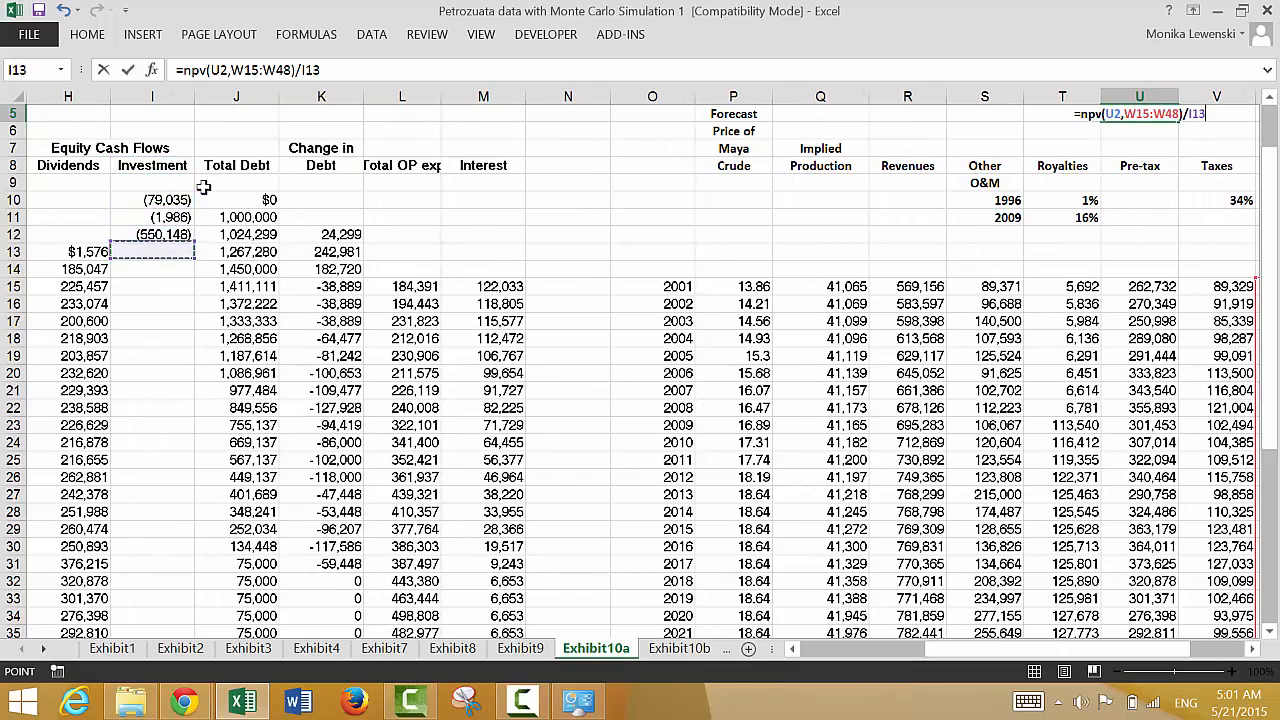
key(Right)
key(ctrl+Return)
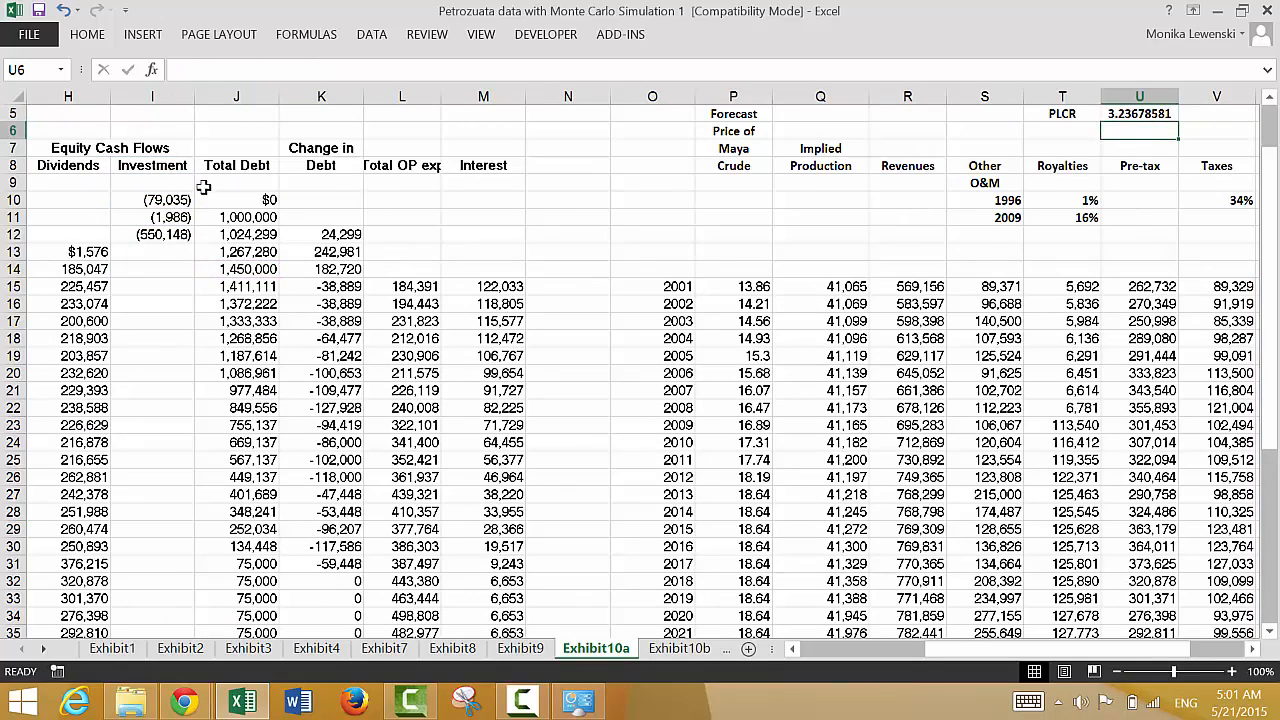
key(Up)
key(Up)
key(Down)
key(Down)
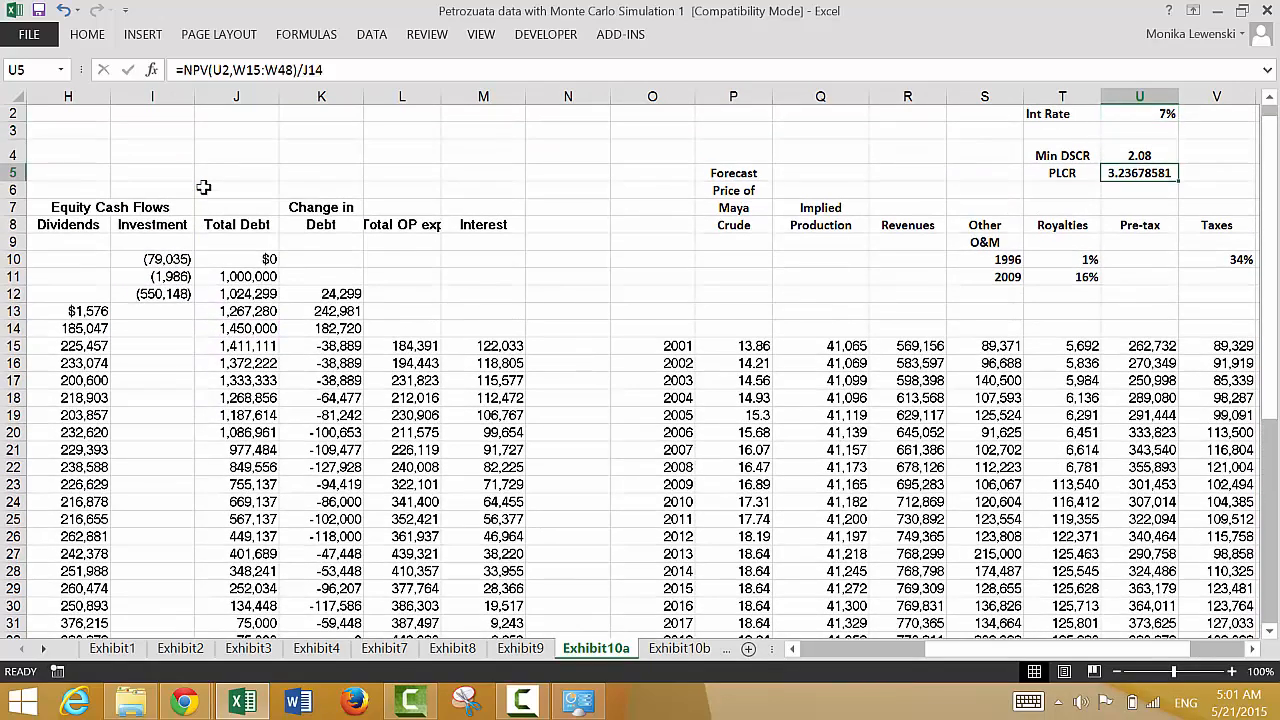
key(ctrl+1)
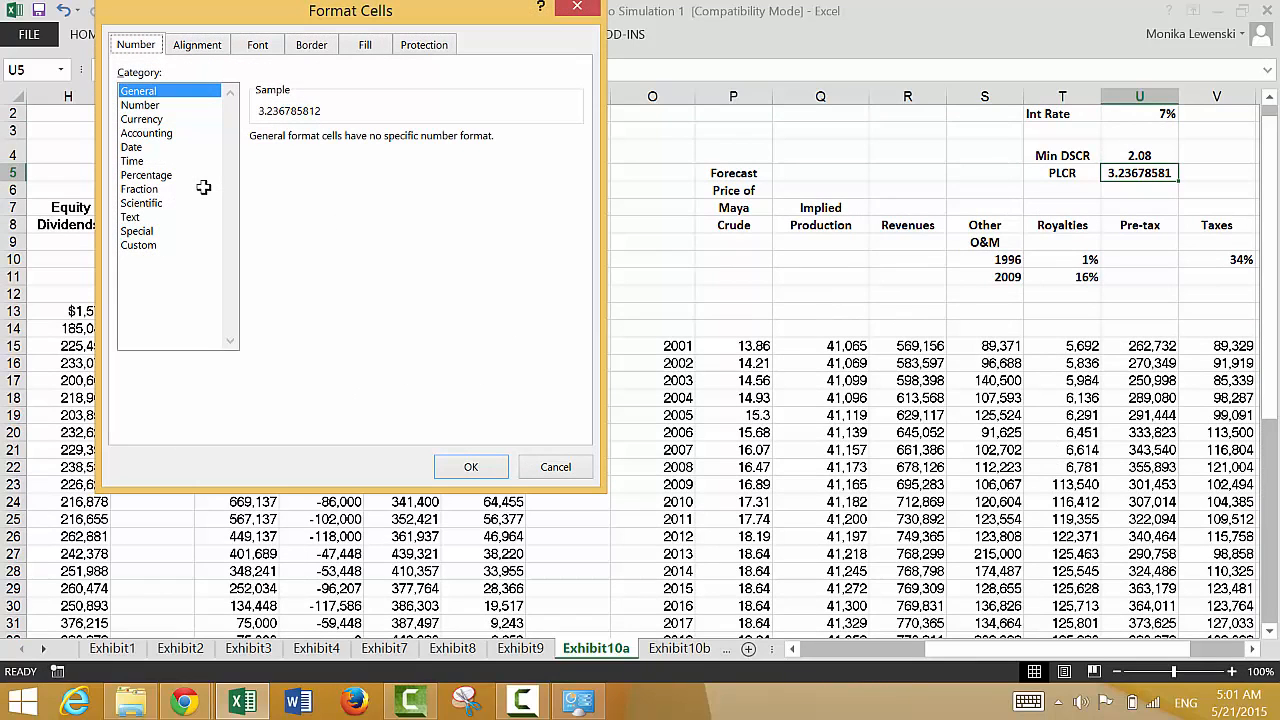
key(Escape)
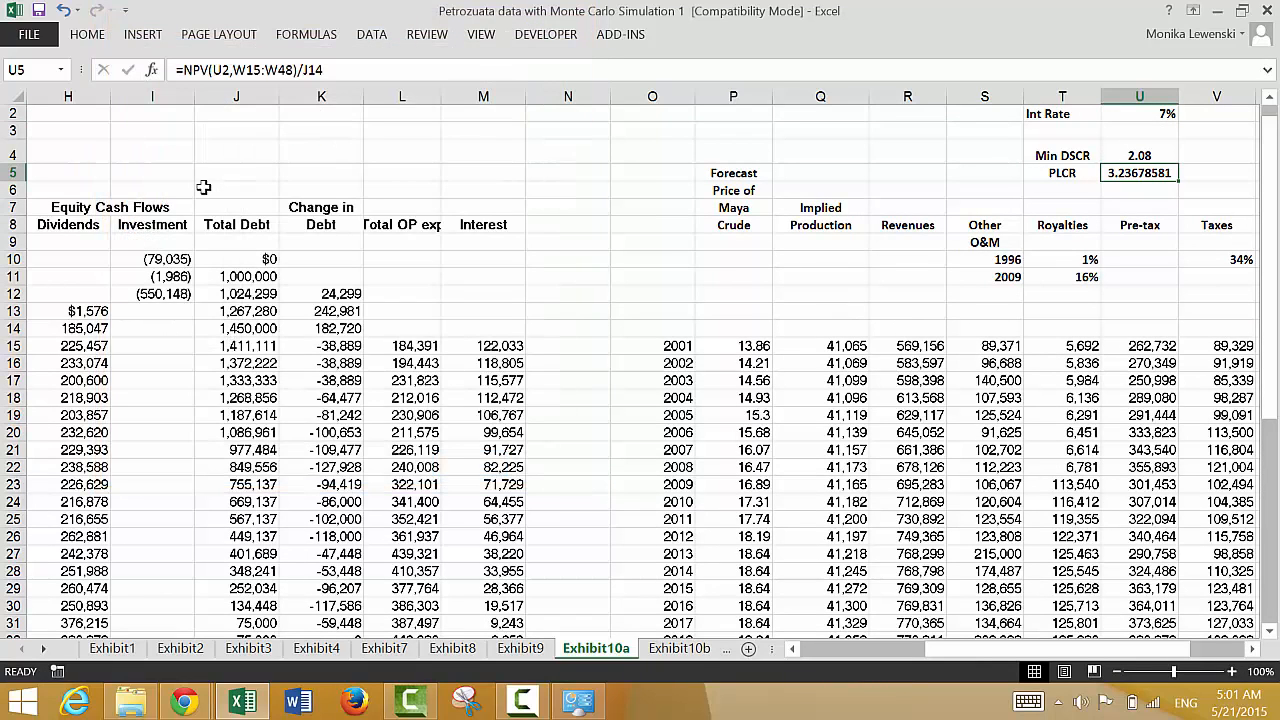
key(ctrl+1)
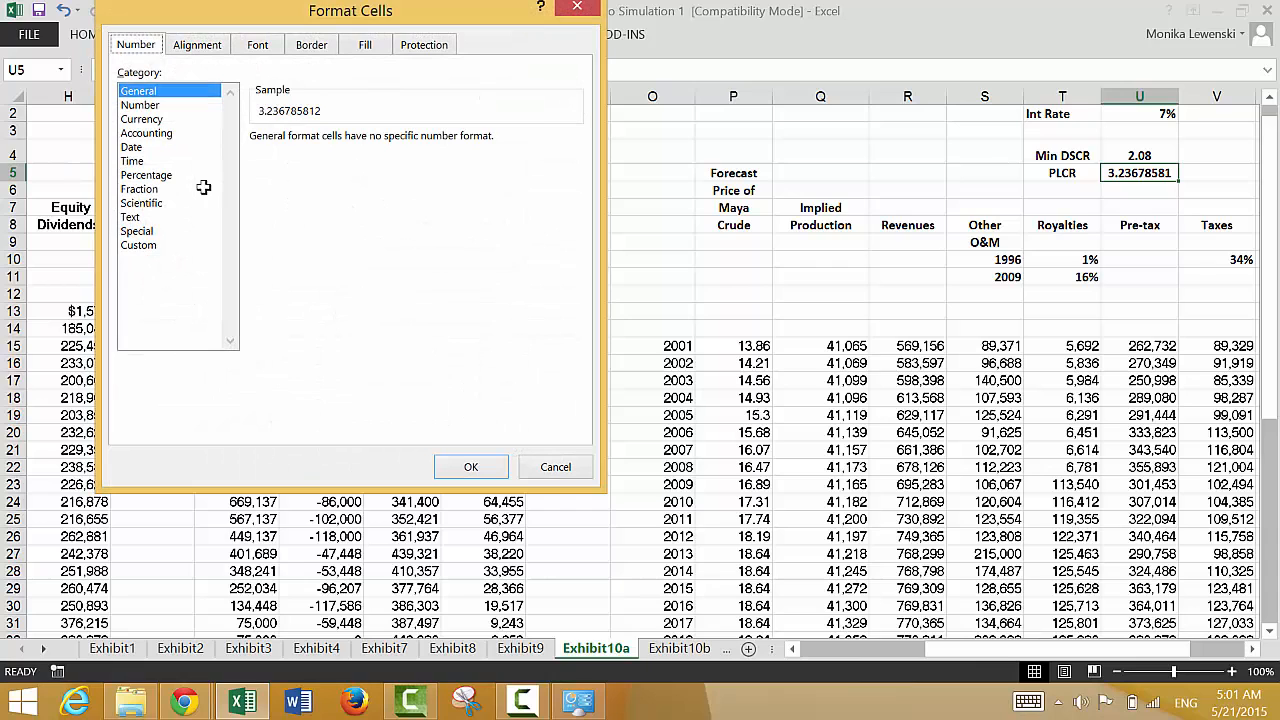
key(Escape)
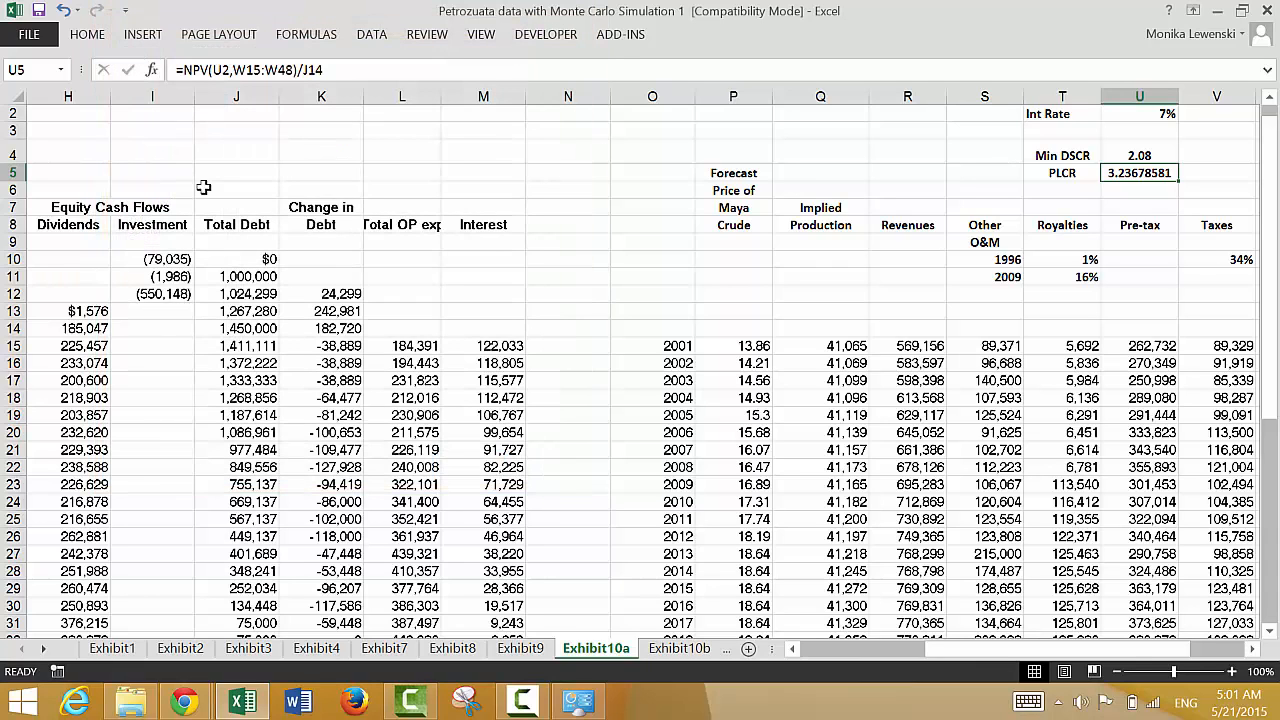
key(ctrl+1)
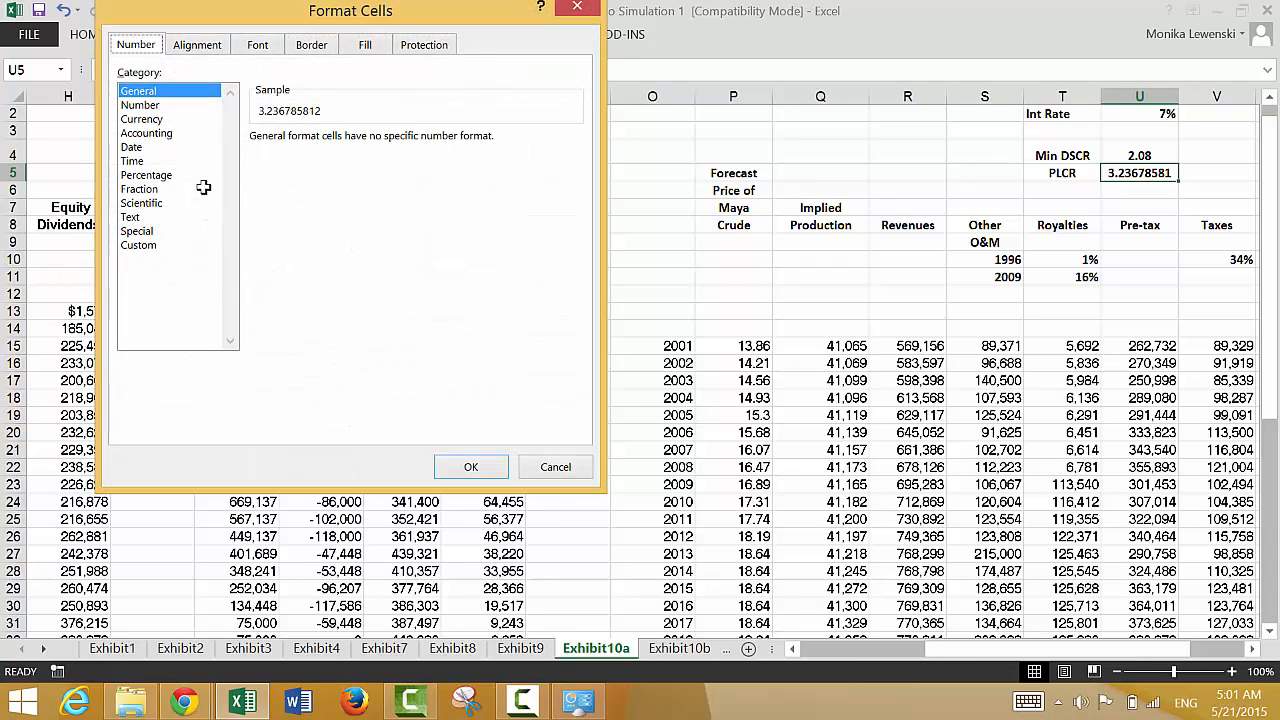
key(Escape)
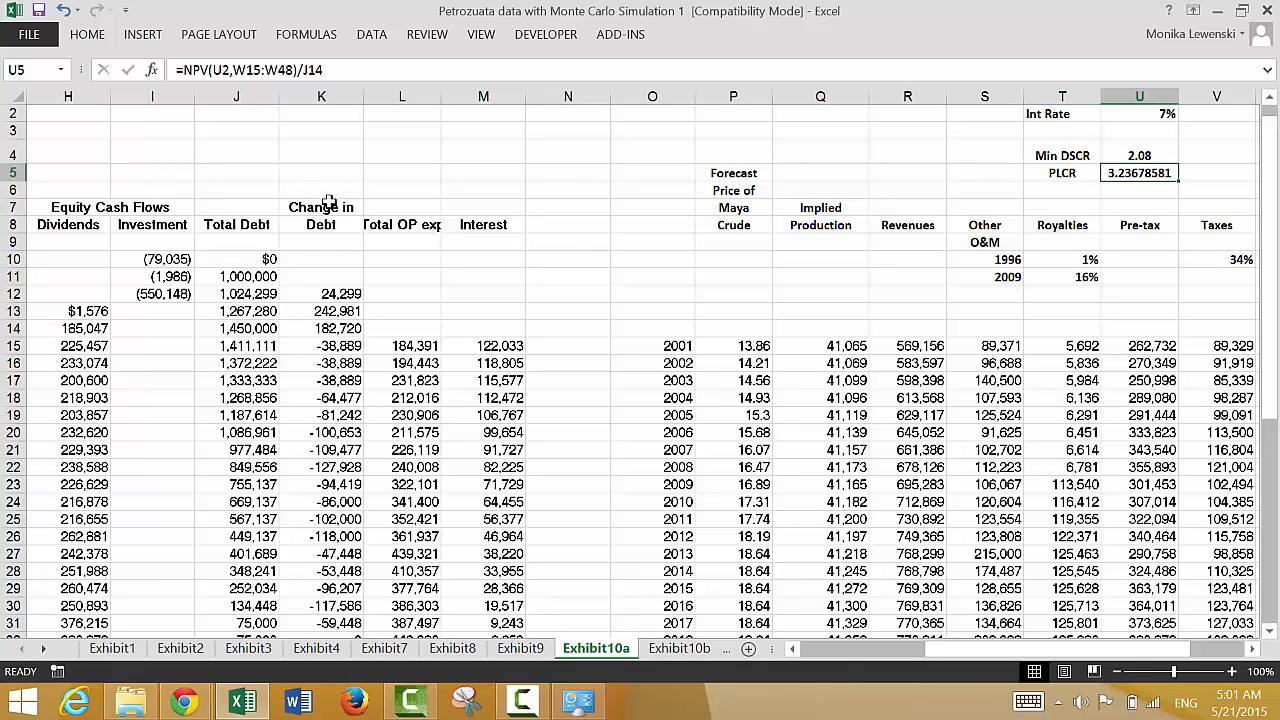
Step: Add the label LLCR in T6, below PLCR
key(Down)
key(Left)
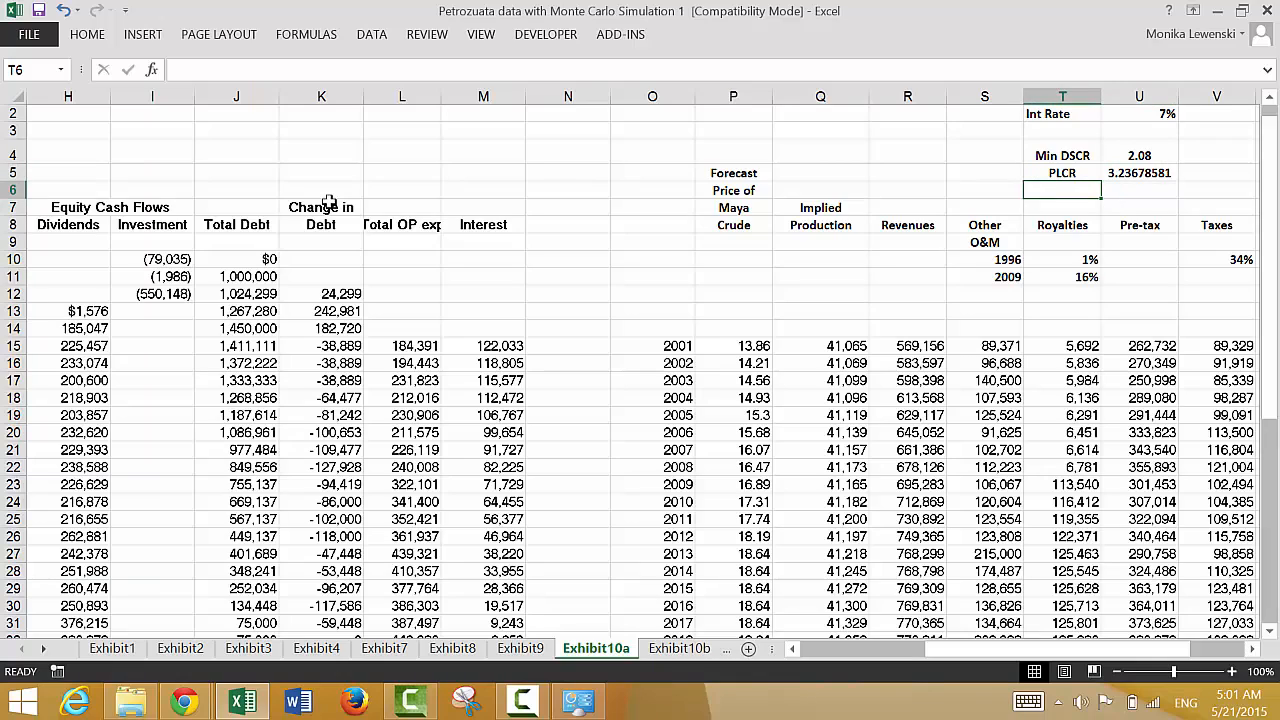
text(LLCR)
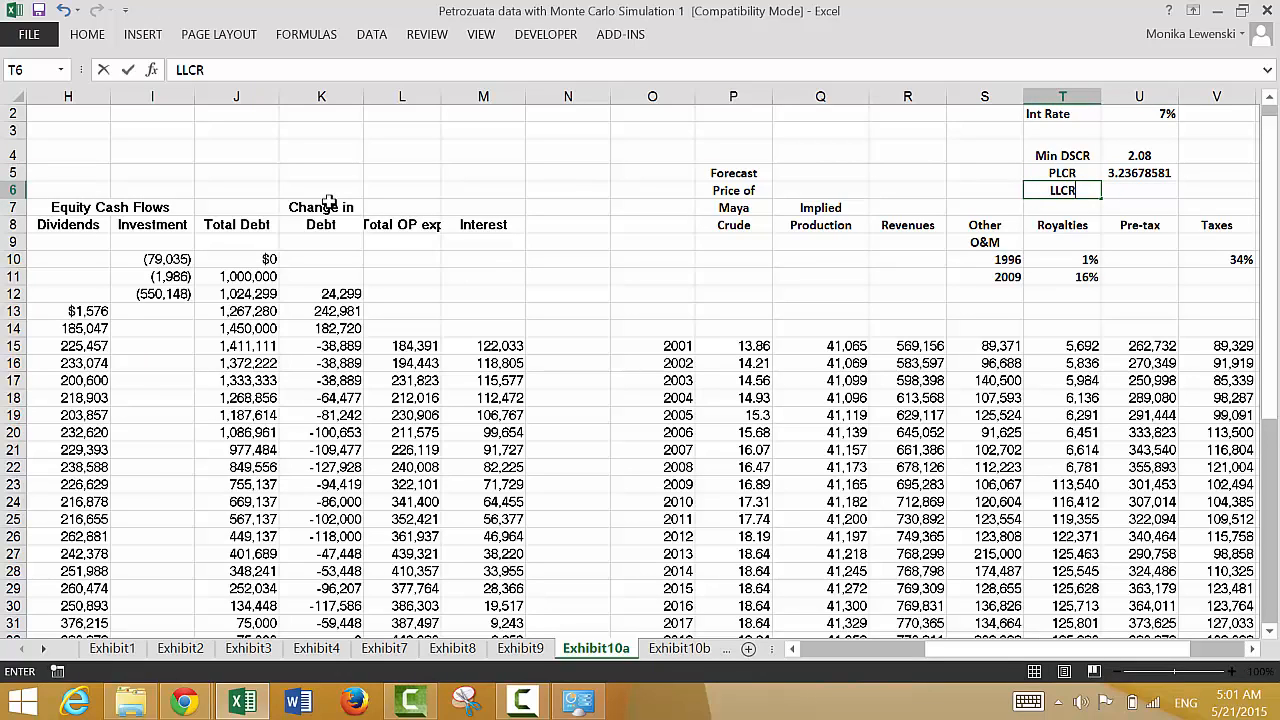
key(Return)
key(Up)
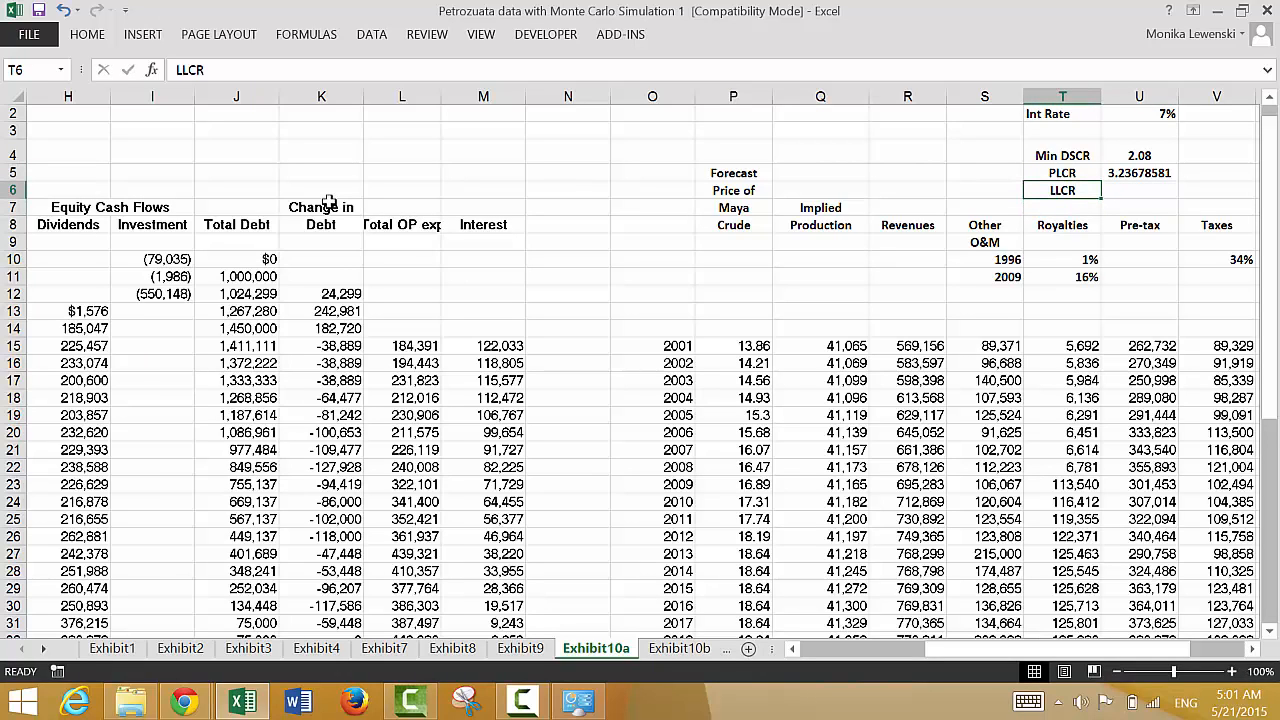
Step: Start the LLCR formula in U6 as an NPV at the rate in U2 over the CFADS in W15:W48
key(Right)
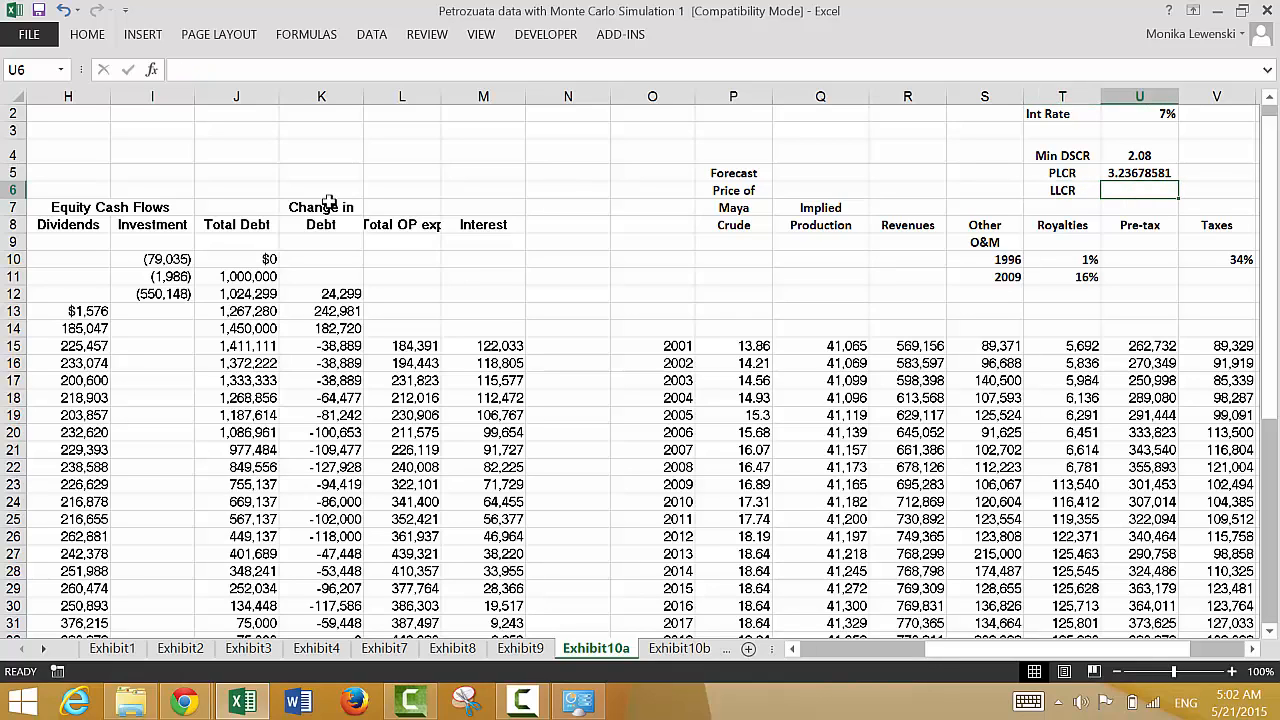
text(=)
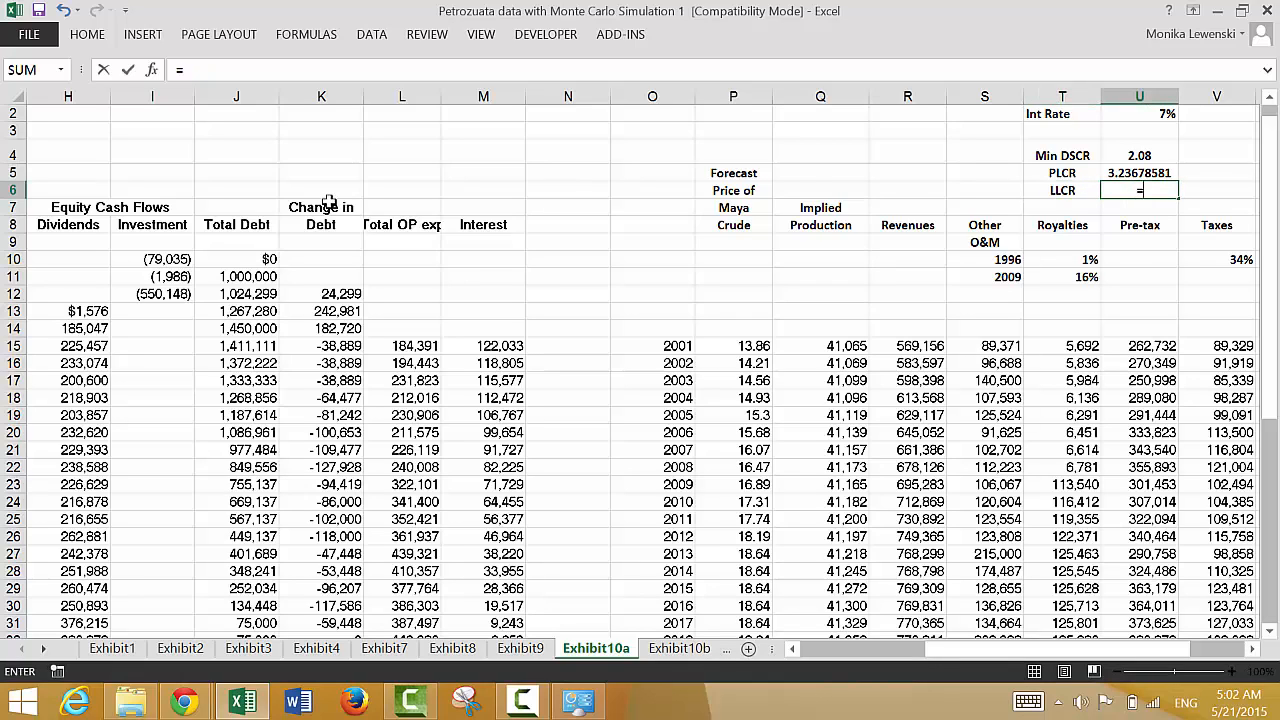
text(npv()
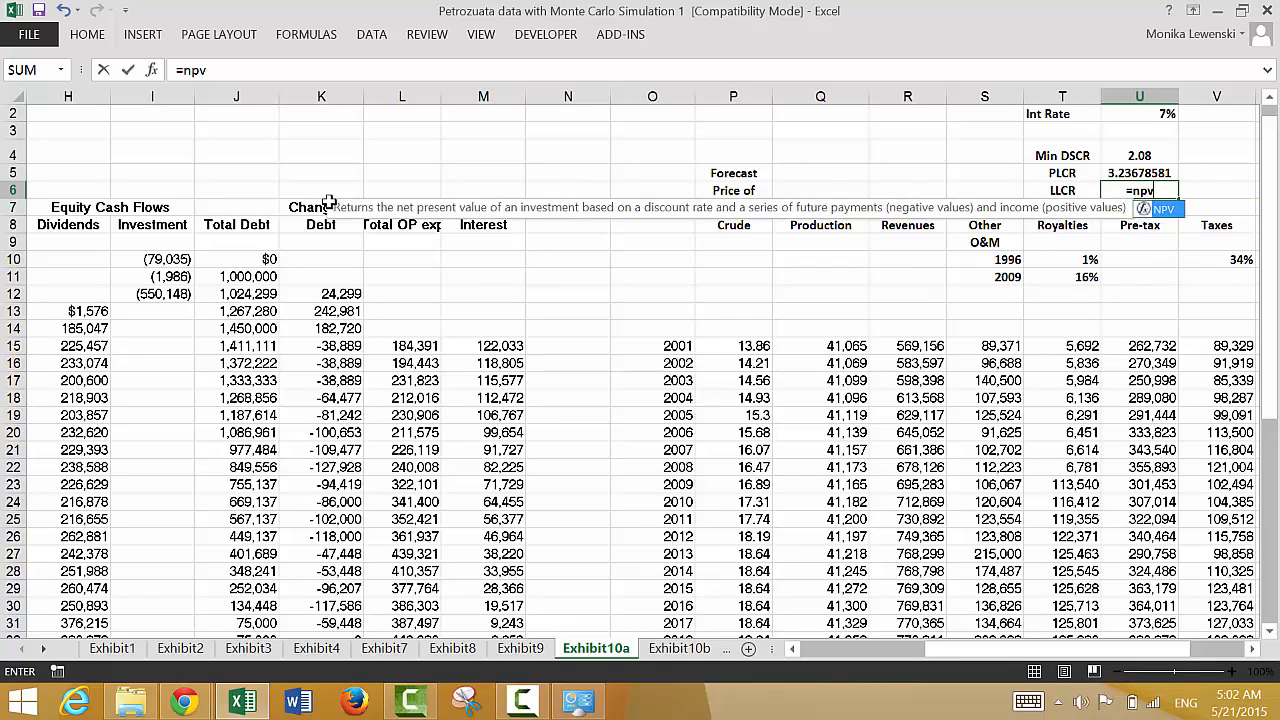
key(Up)
key(Up)
key(Up)
key(Up)
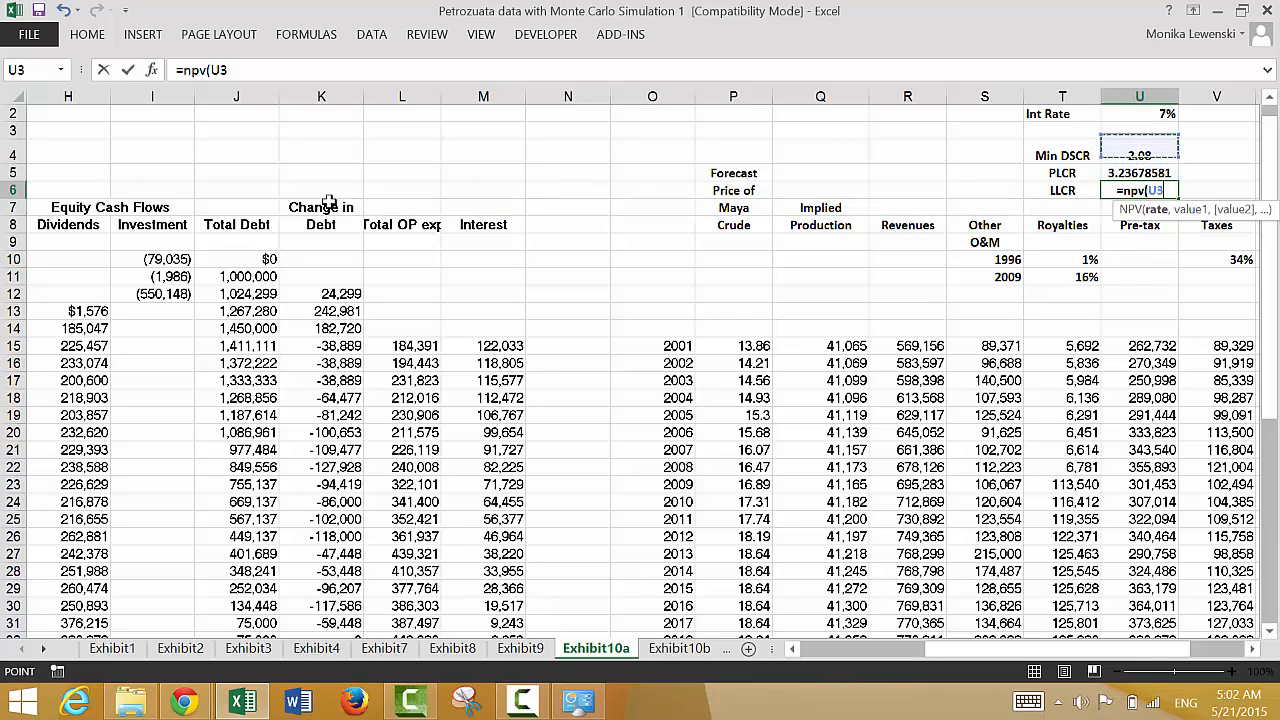
text(,()
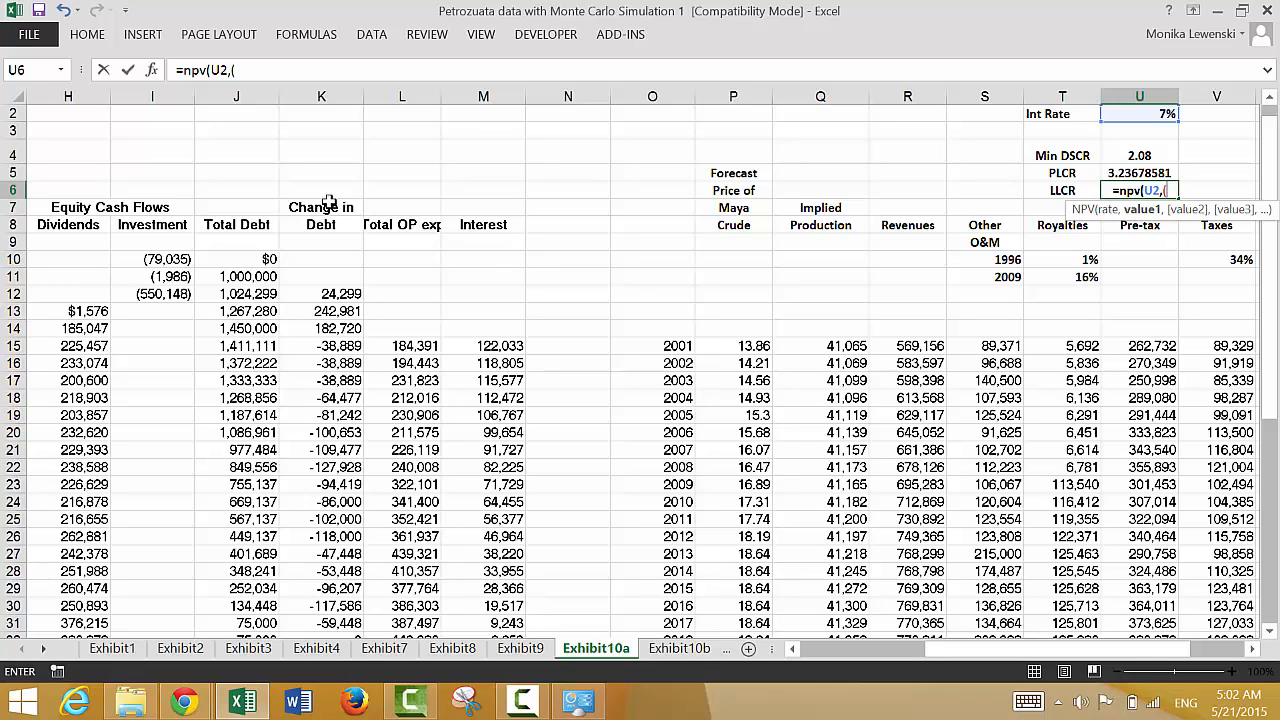
key(BackSpace)
click(1143, 345)
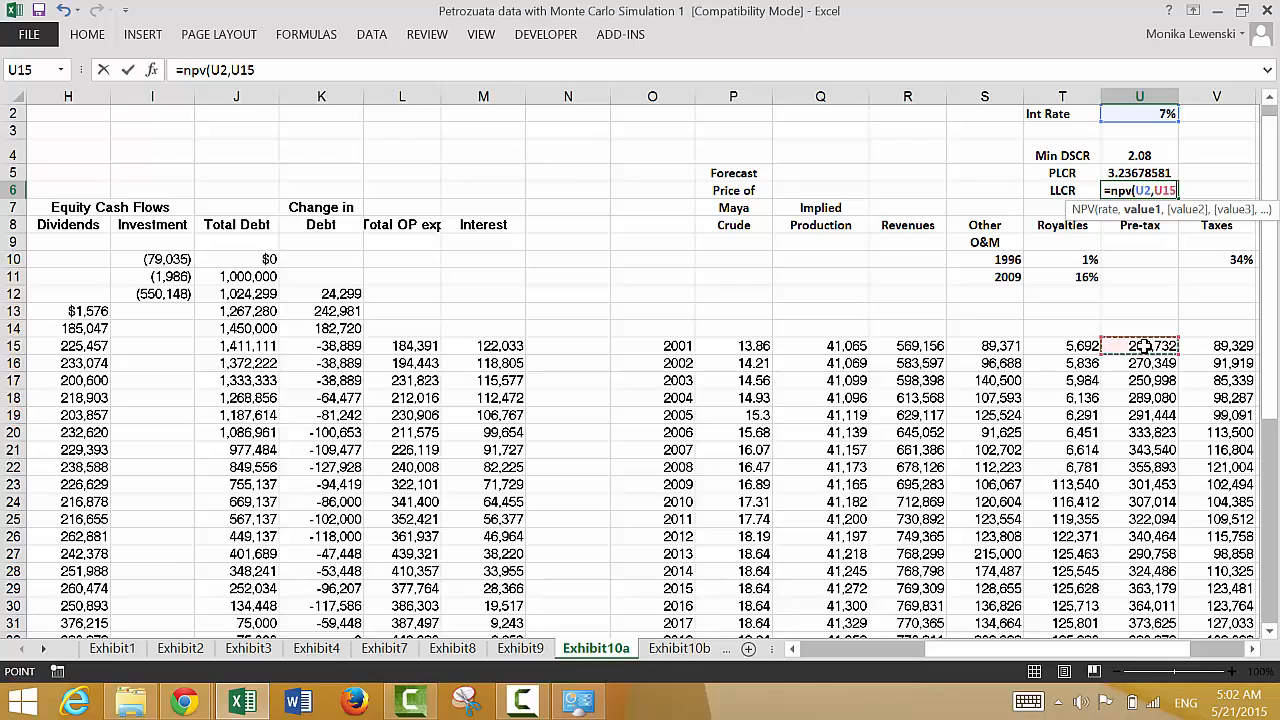
key(Right)
key(Right)
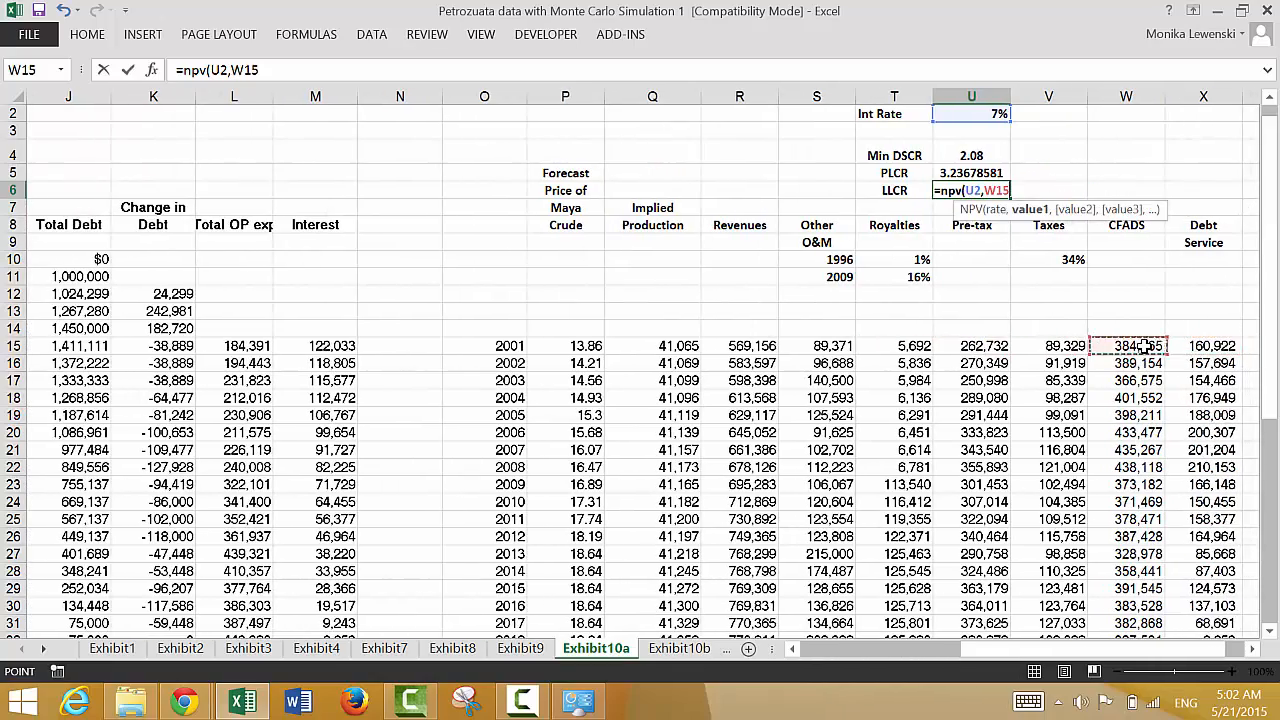
key(ctrl+shift+Down)
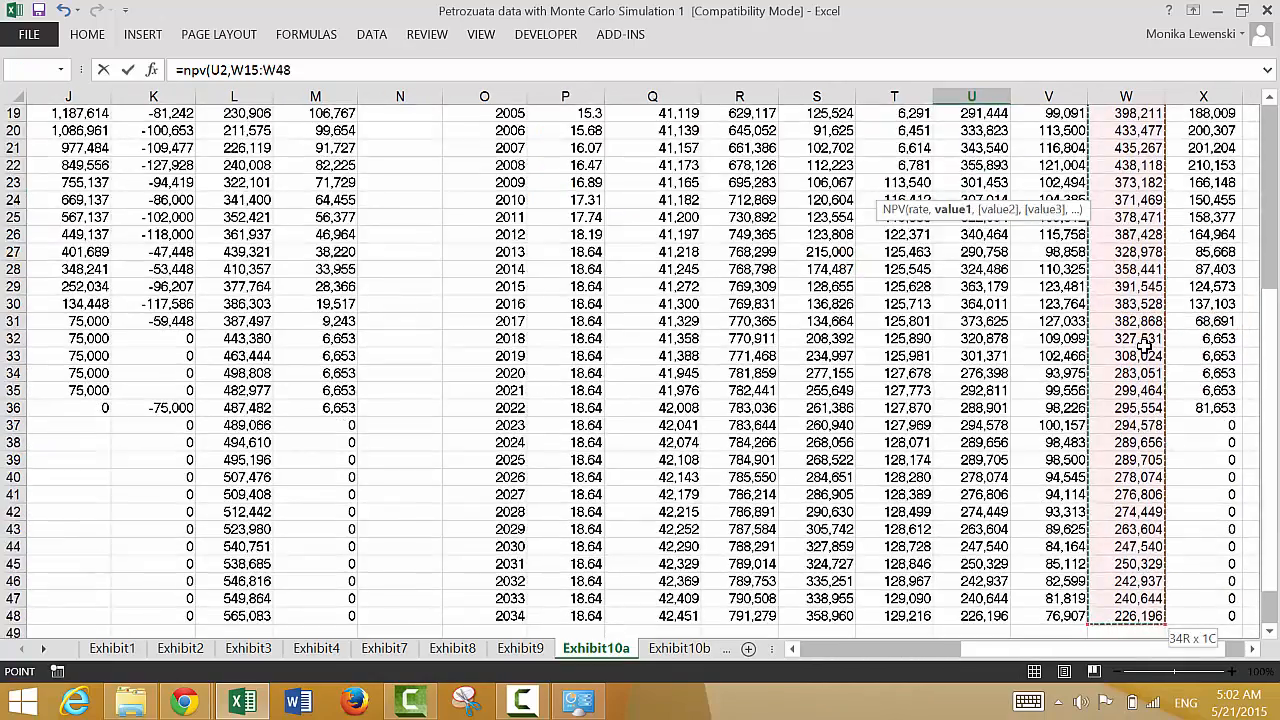
Step: Extend the LLCR formula in U6 by multiplying the CFADS by a bracketed test on the debt service in X15:X48
text(*()
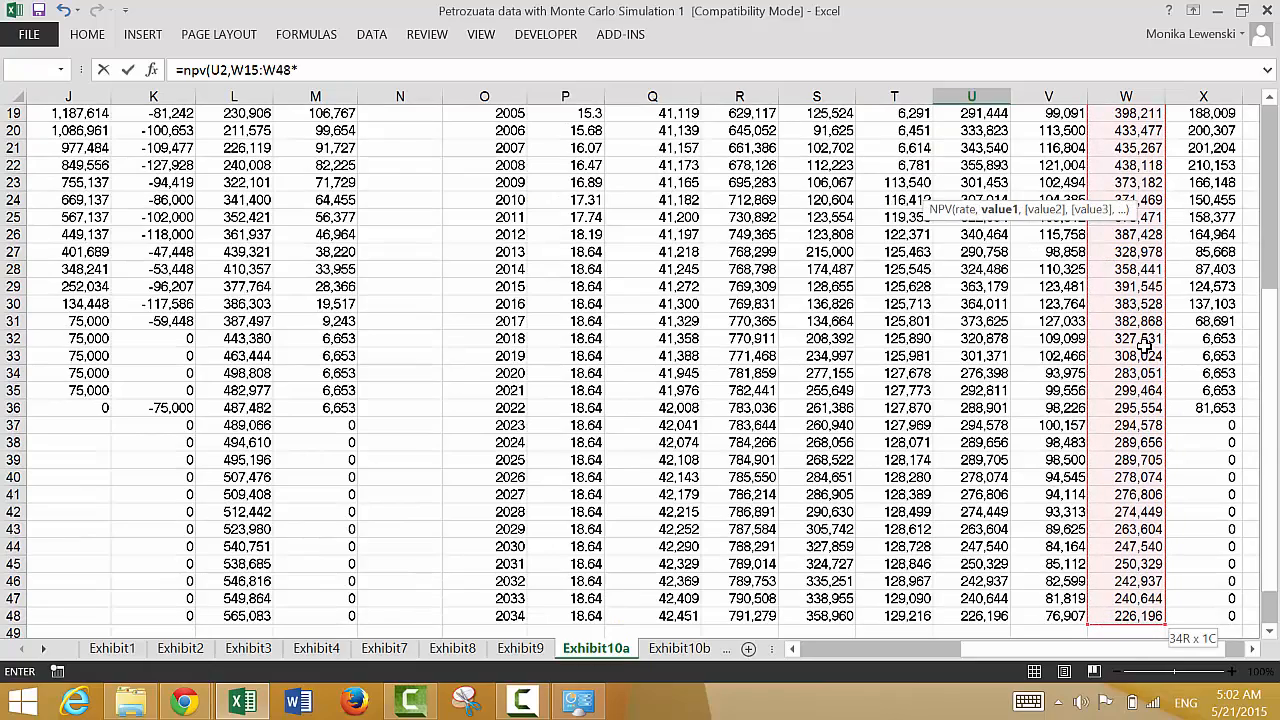
key(Down)
key(Down)
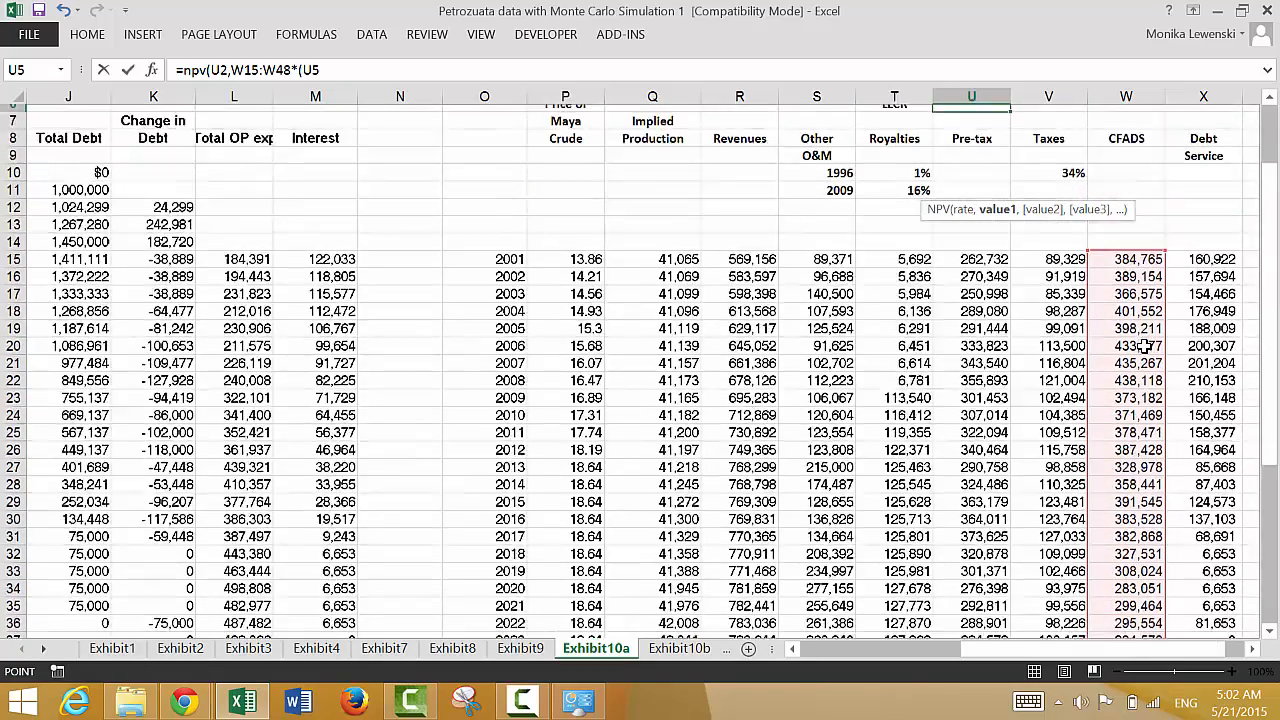
key(Down)
key(Down)
key(Down)
key(Down)
key(Down)
key(Down)
key(Down)
key(Down)
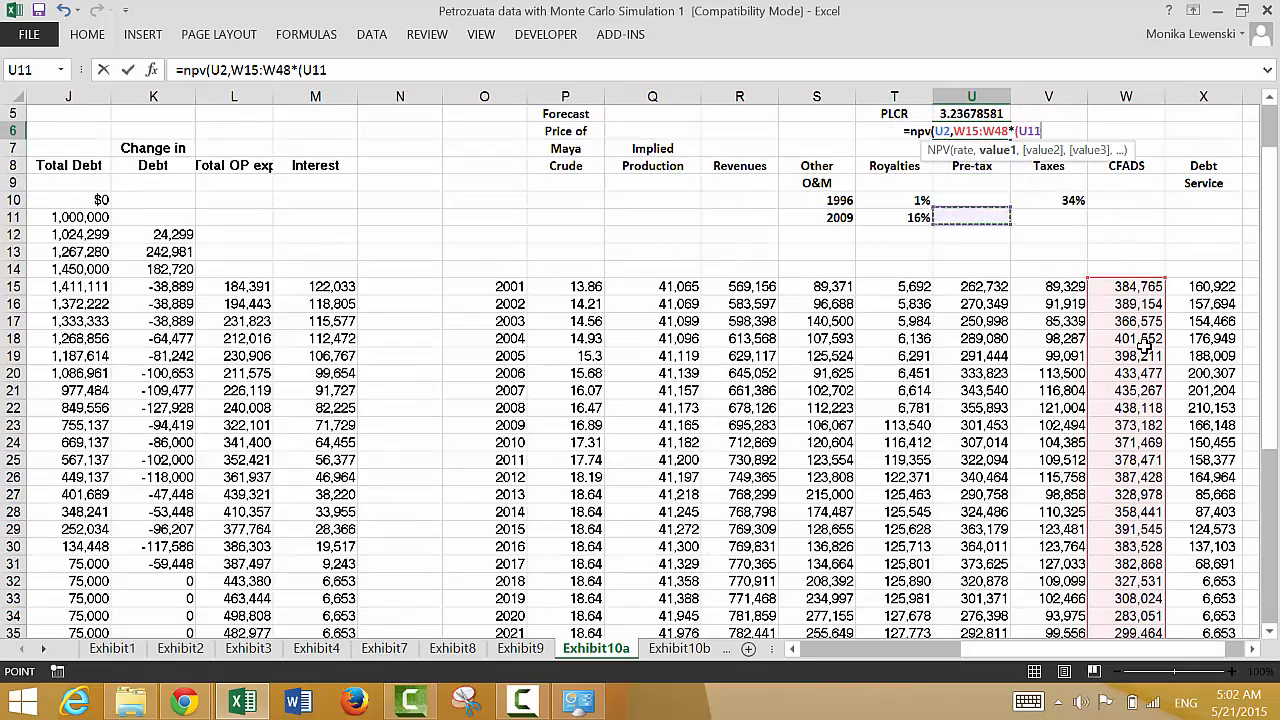
key(Right)
key(Right)
key(Right)
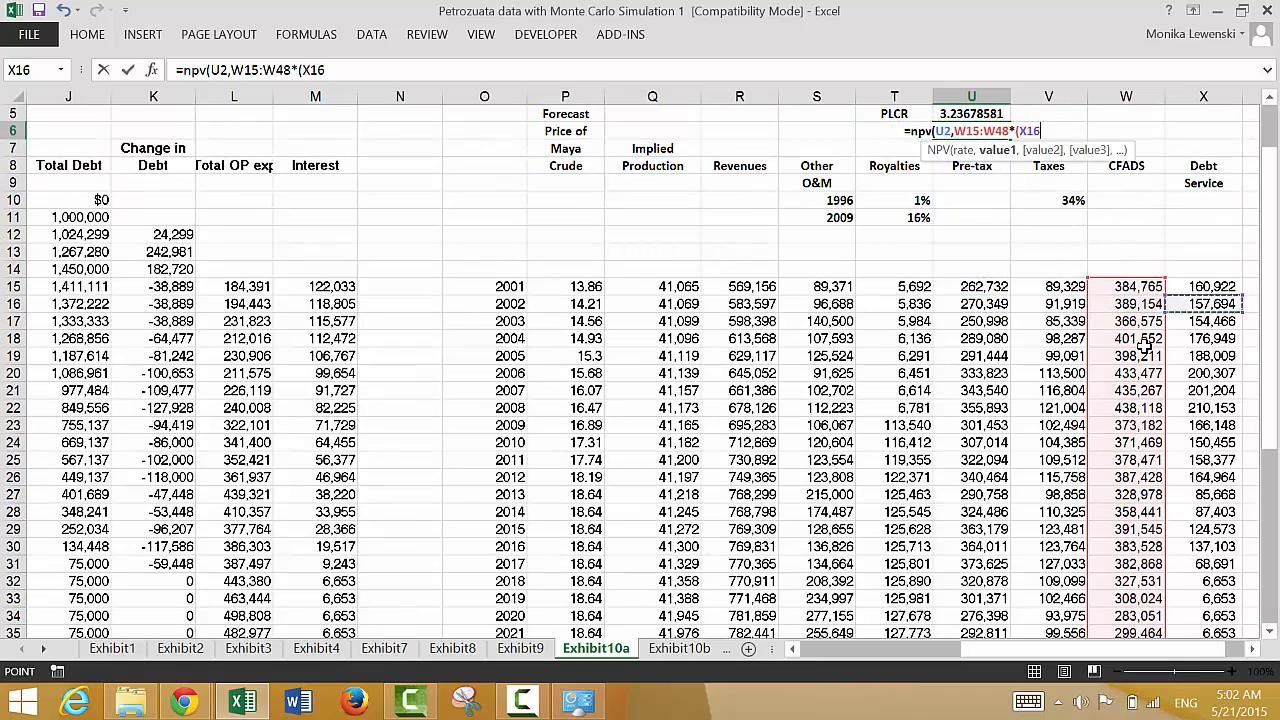
key(Up)
key(ctrl+shift+Down)
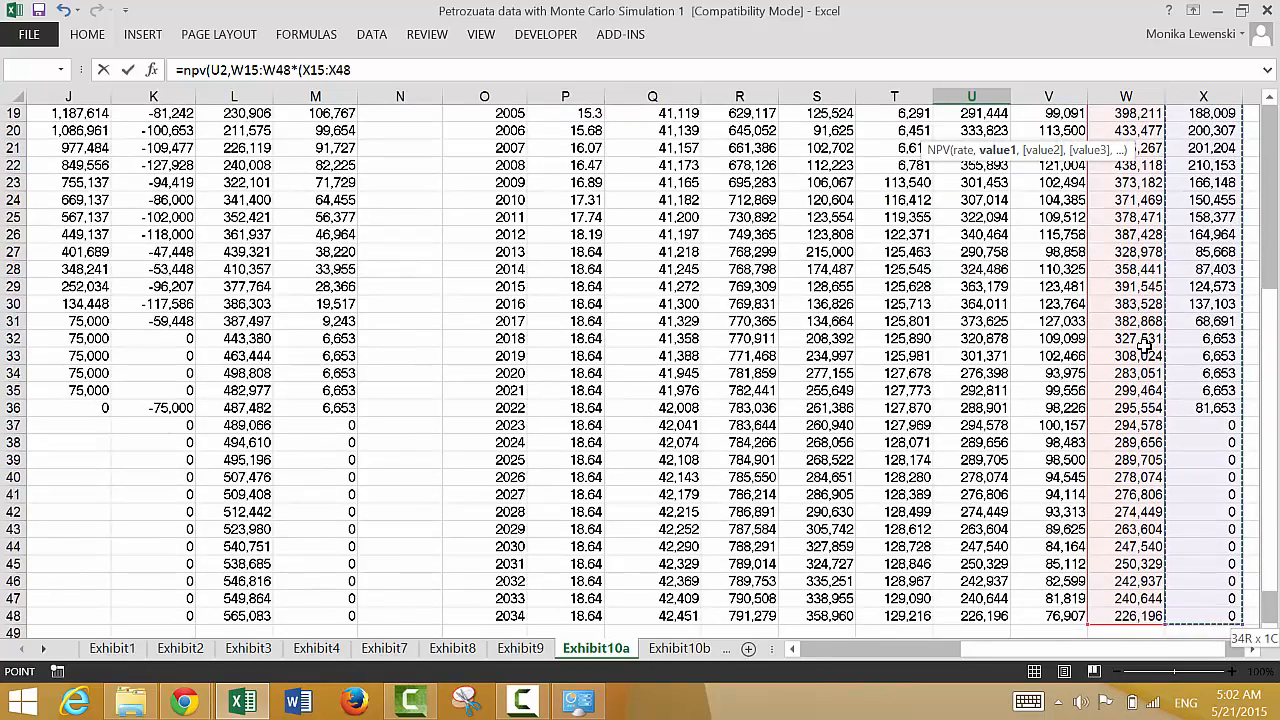
Step: Finish the LLCR test as greater than 0 and enter the NPV in U6 as an array formula
text(>0)
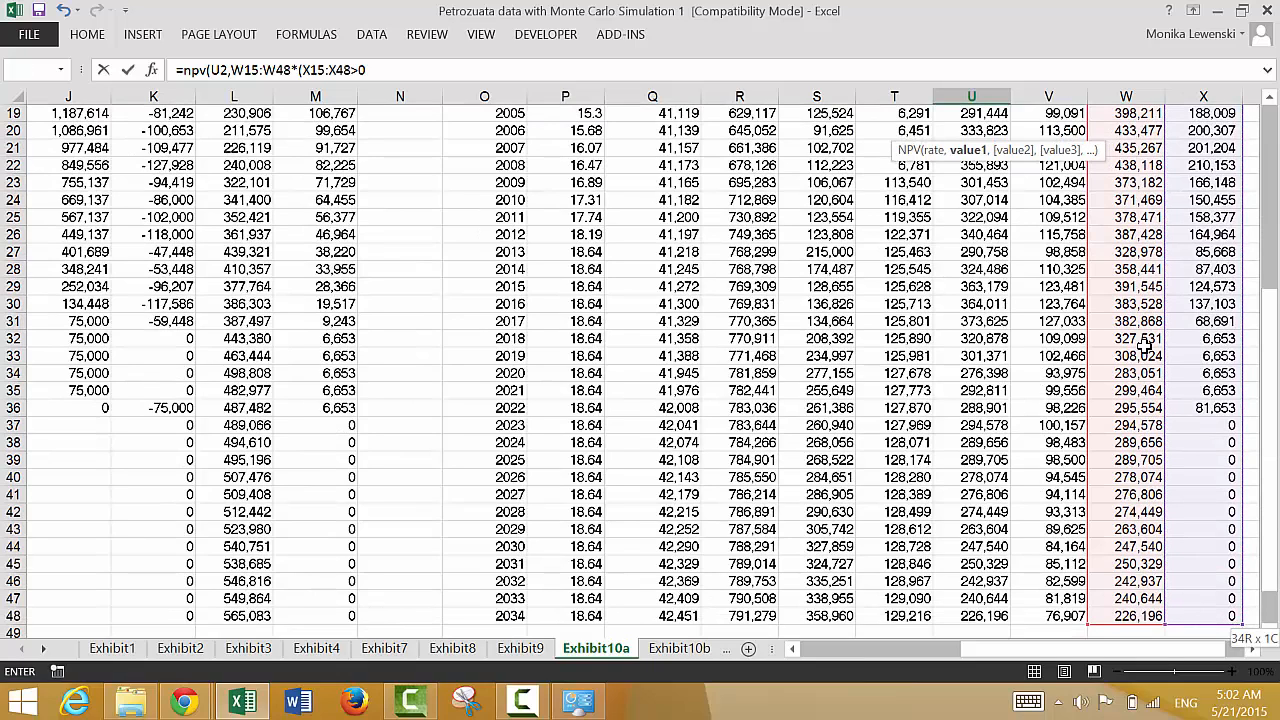
text())
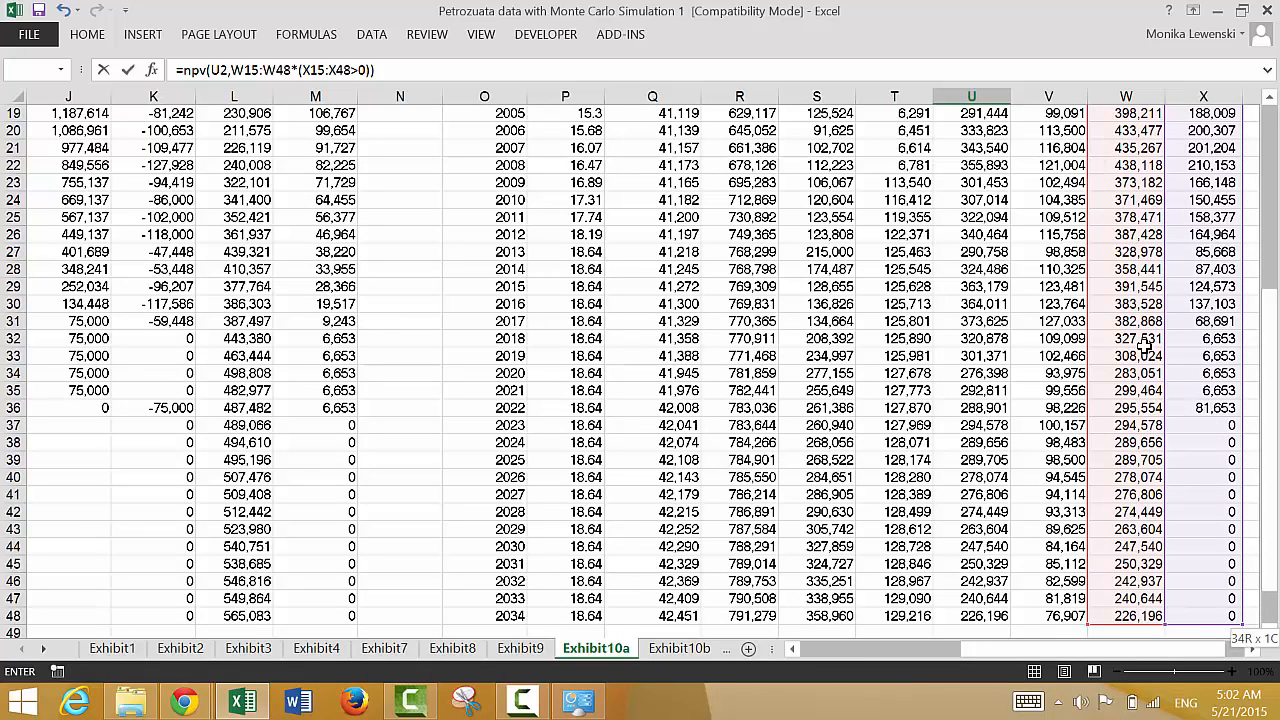
key(ctrl+shift+Return)
Step: Divide the LLCR formula in U6 by the total debt in J14
scroll(1143, 345, up, 5)
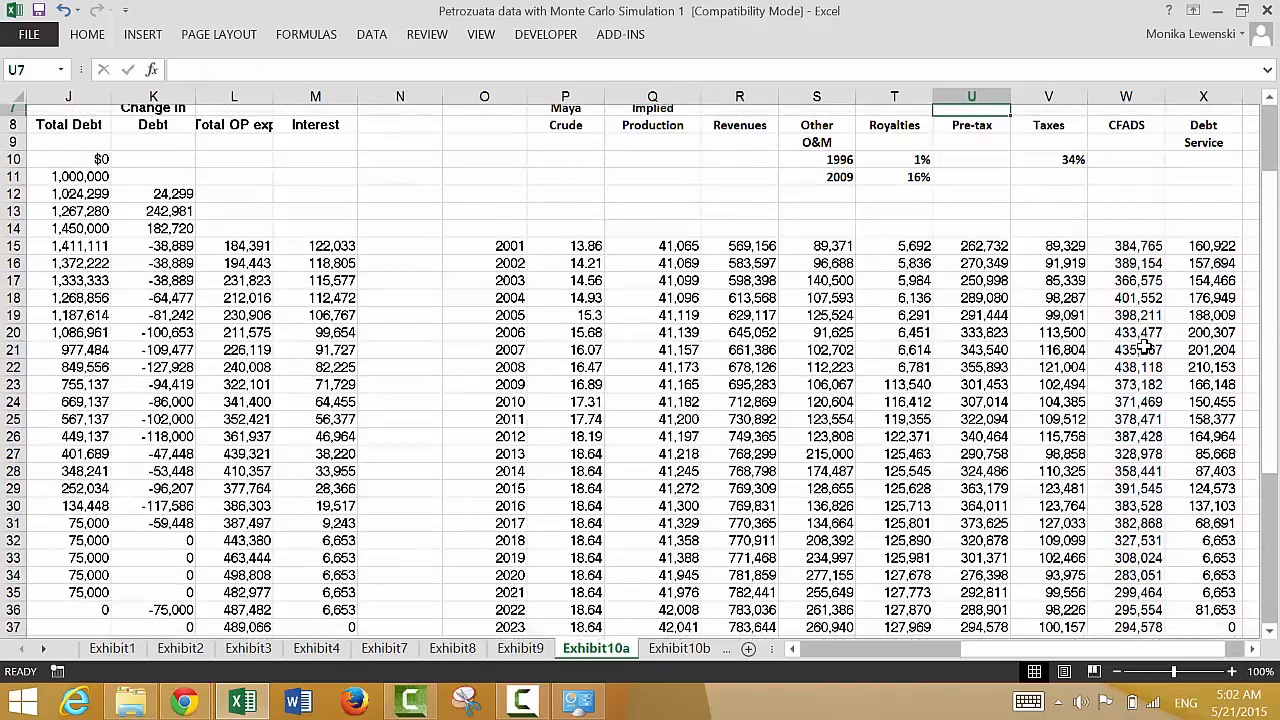
key(Up)
key(Up)
key(Up)
key(Down)
key(Down)
key(Down)
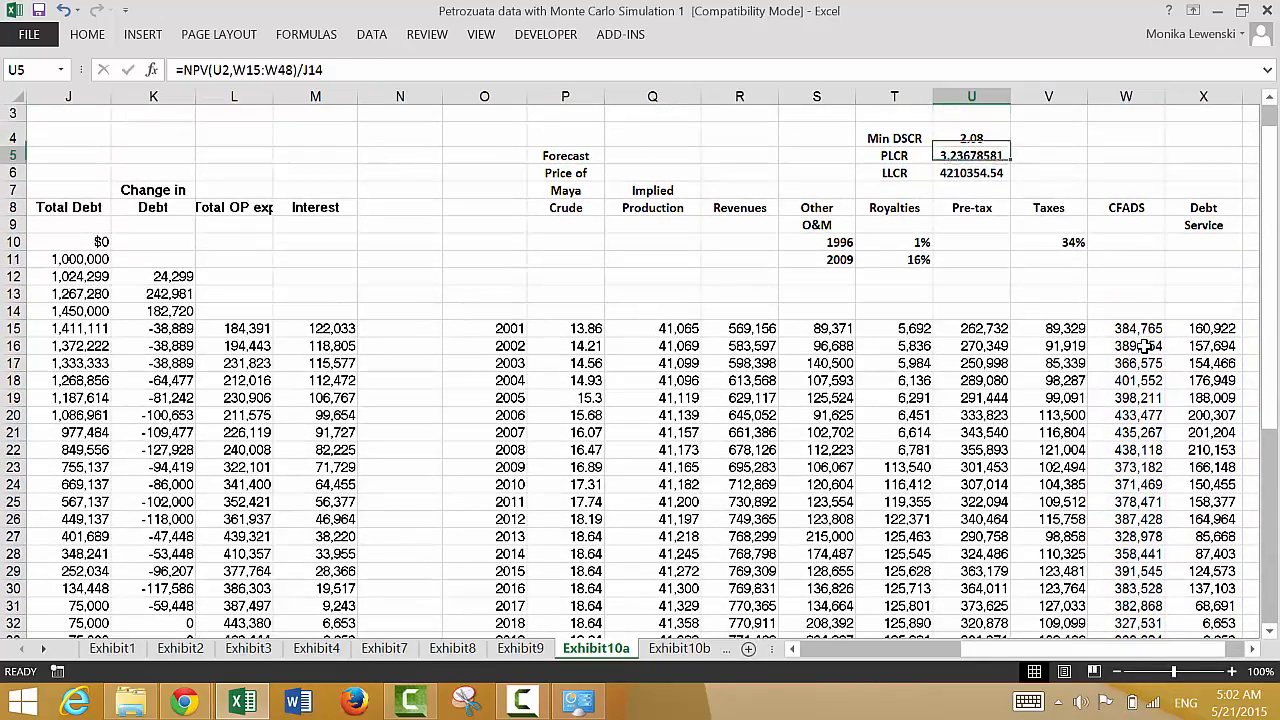
key(F2)
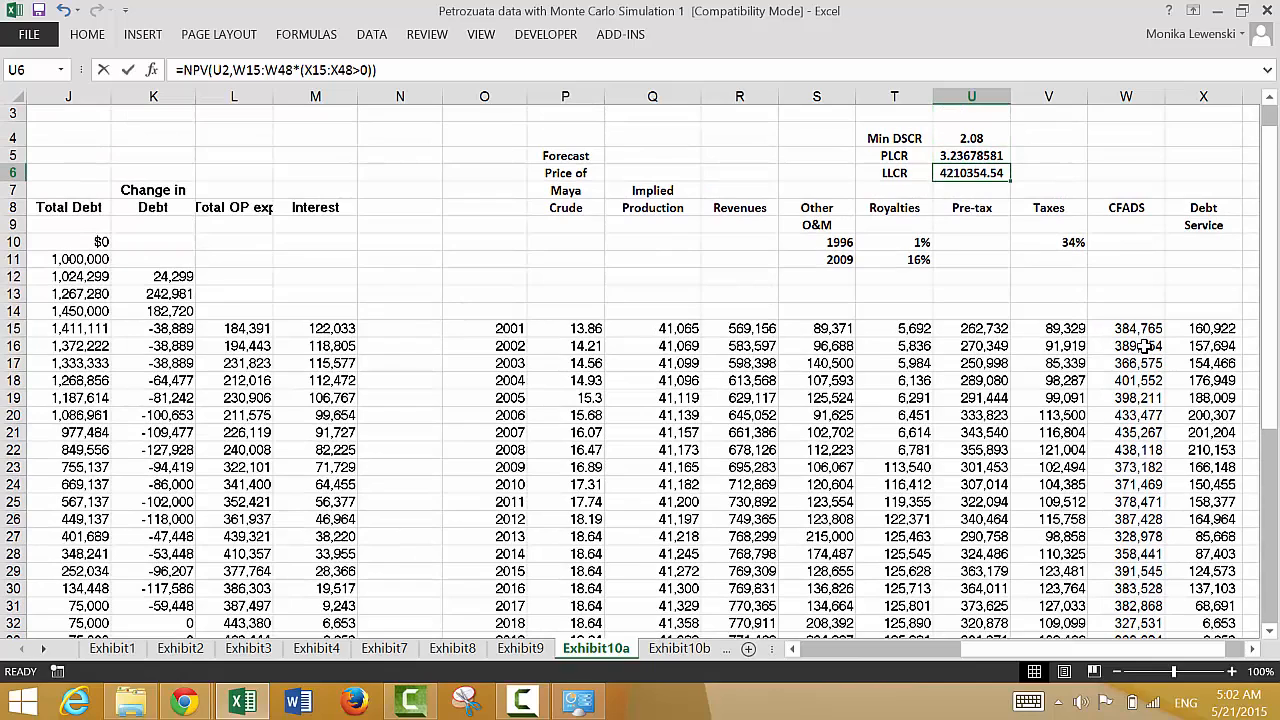
text(/)
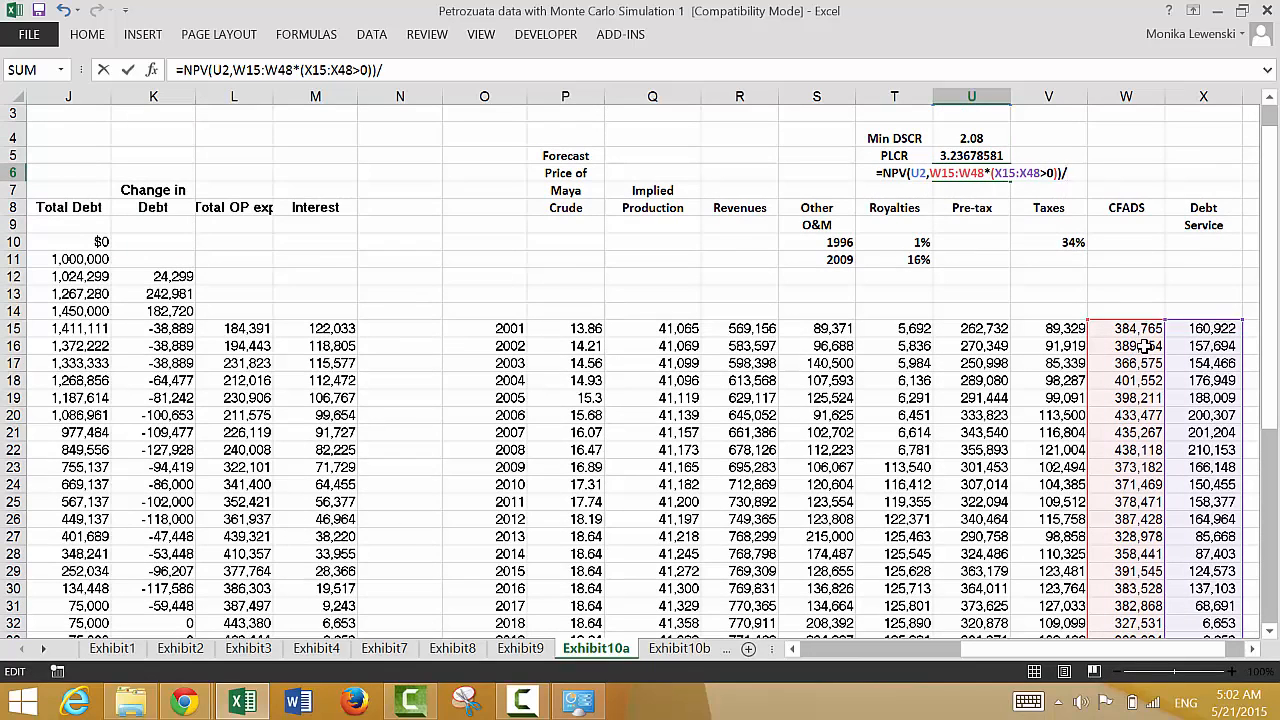
click(66, 310)
key(Return)
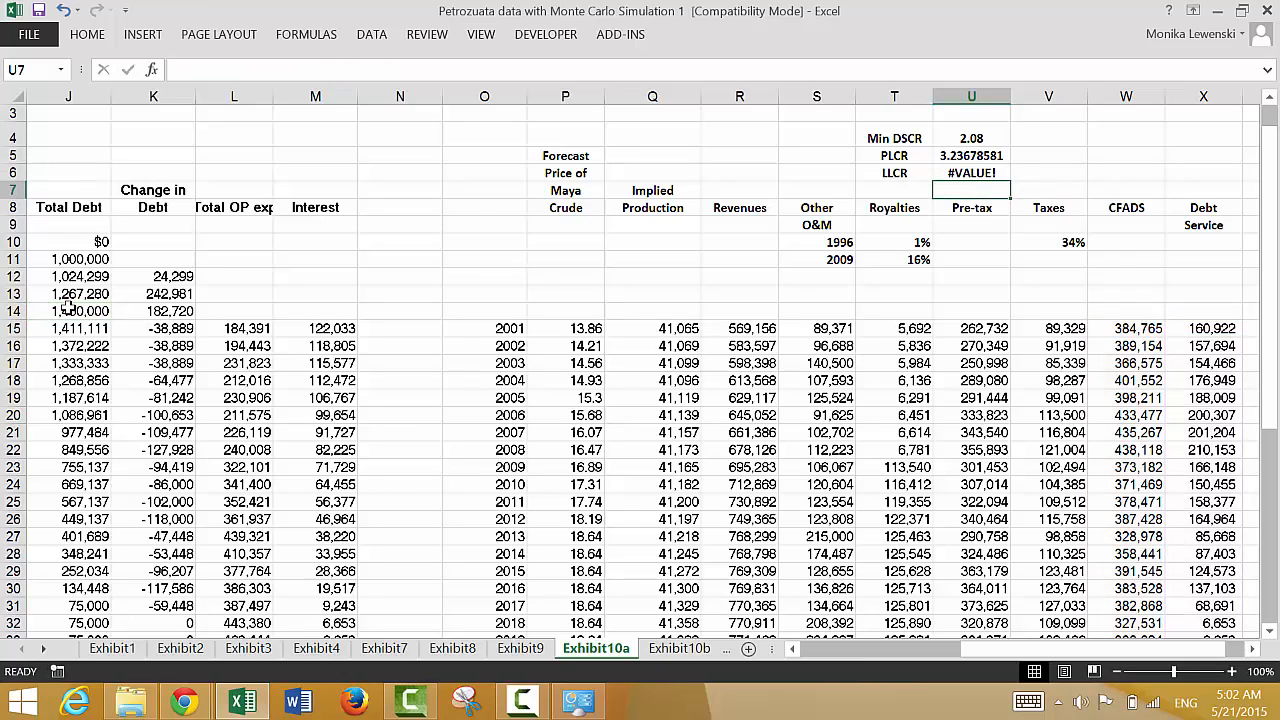
Step: Re-enter the LLCR formula in U6 as an array formula
key(Up)
key(F2)
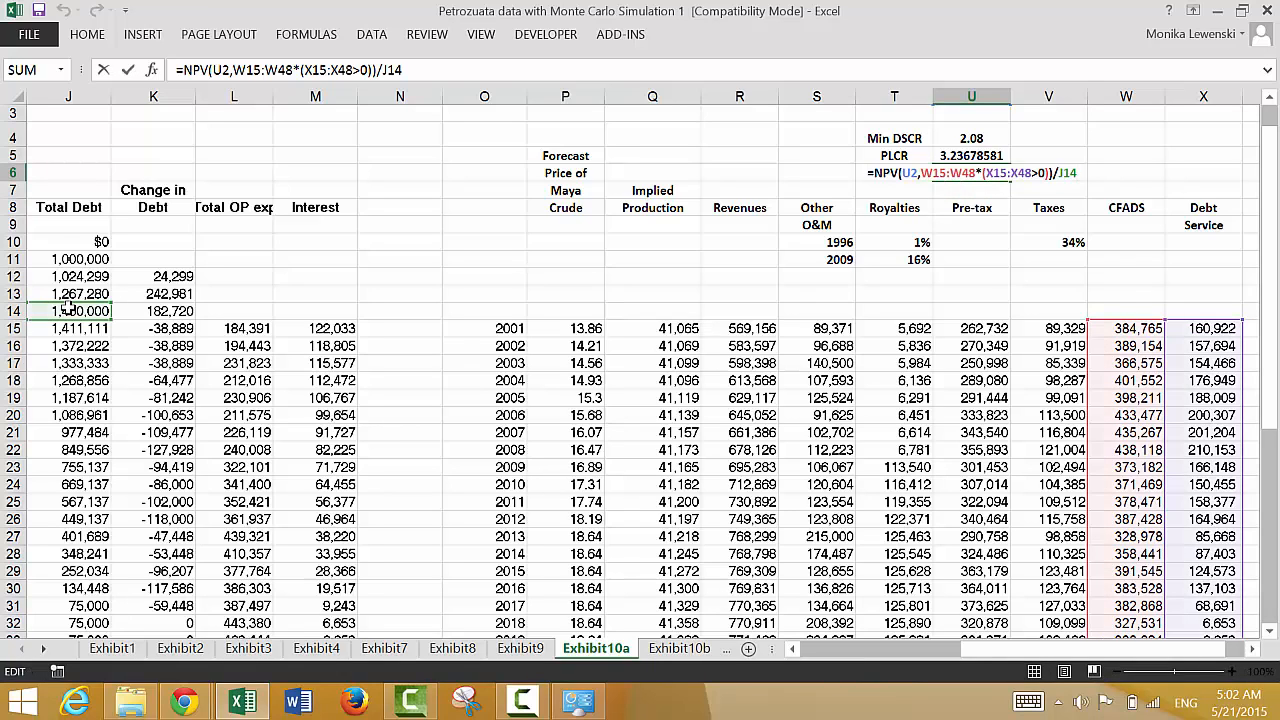
key(ctrl+shift+Return)
Step: Format the LLCR value in U6 as a Number with 2 decimal places
key(ctrl+1)
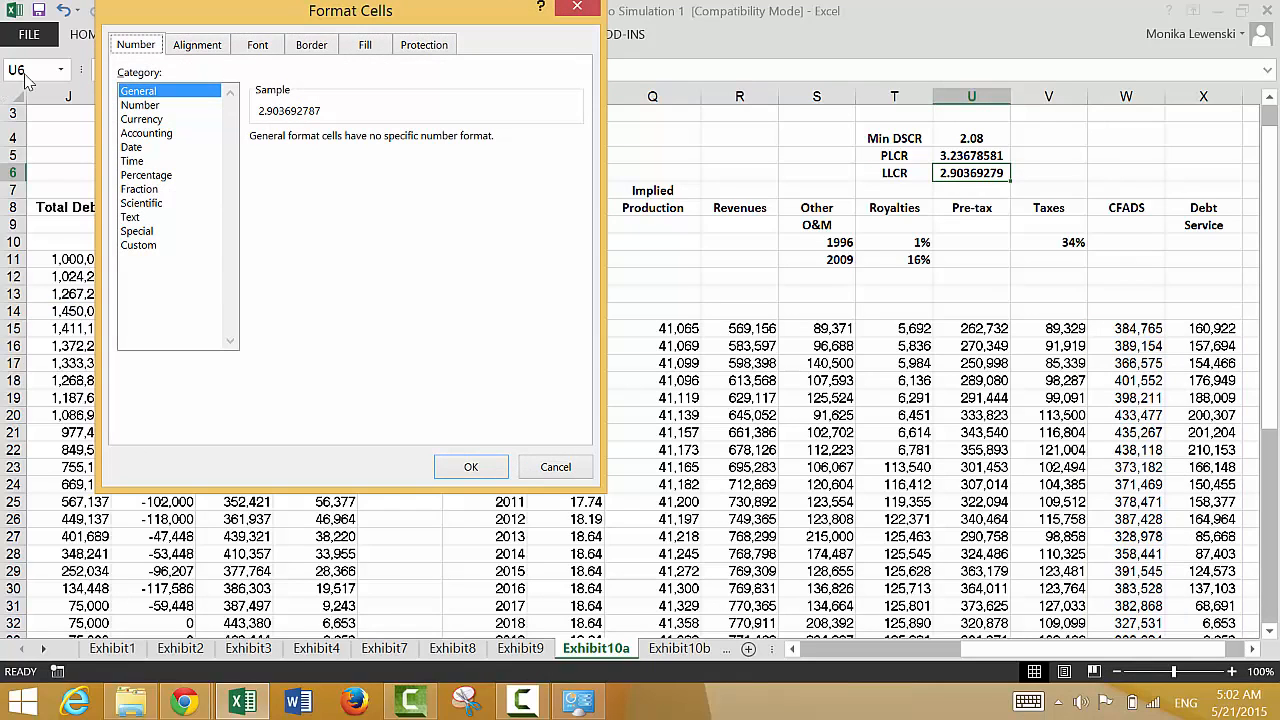
click(140, 105)
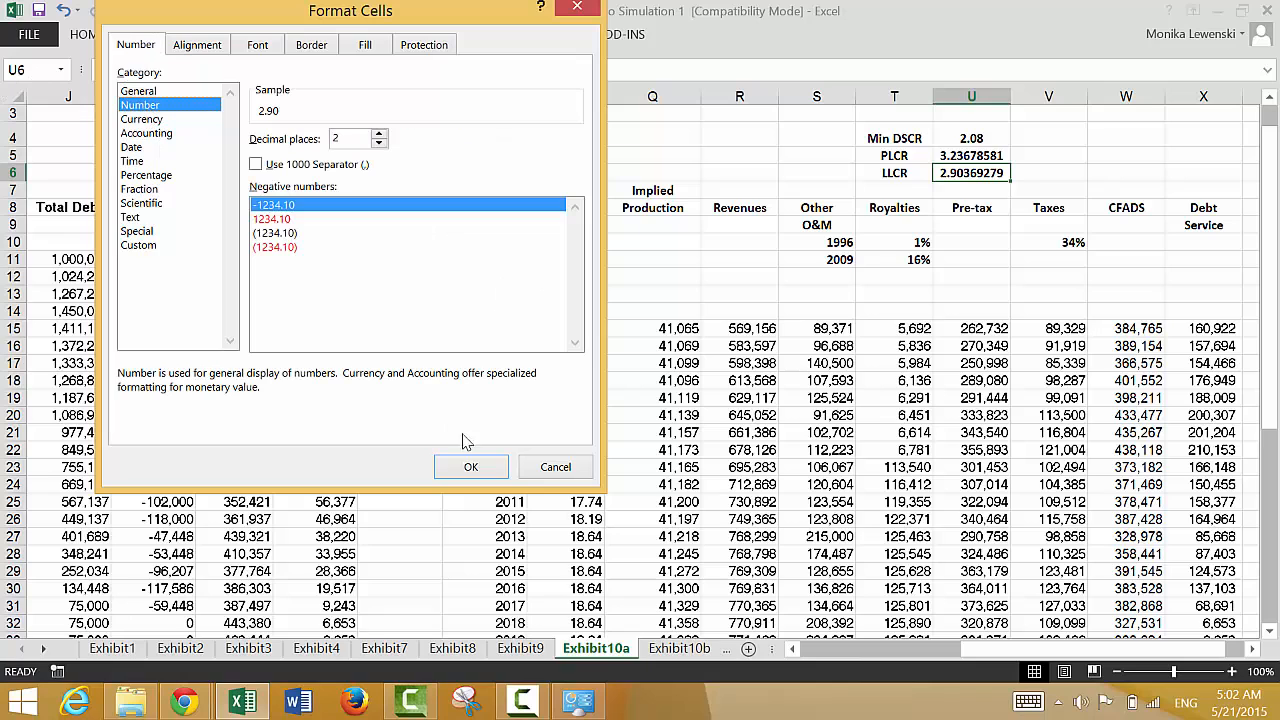
click(471, 466)
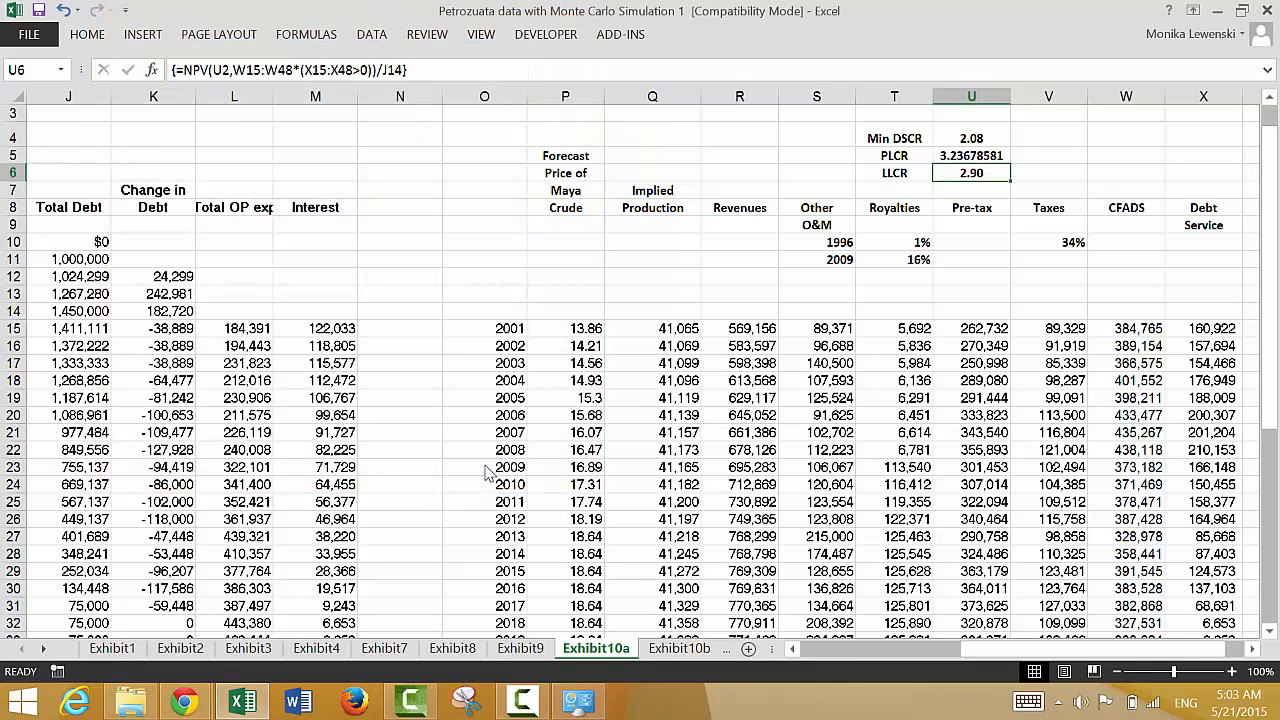
Step: Format the PLCR value in U5 as a Number with 2 decimal places
key(Up)
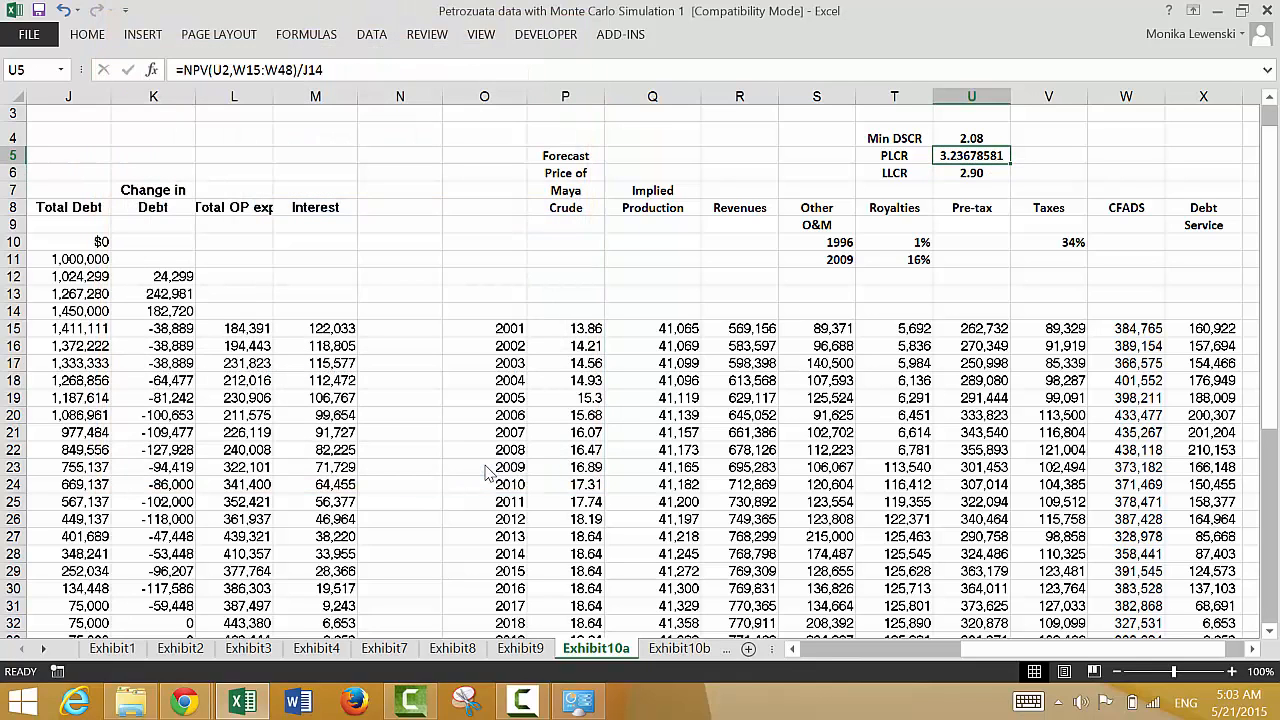
key(ctrl+1)
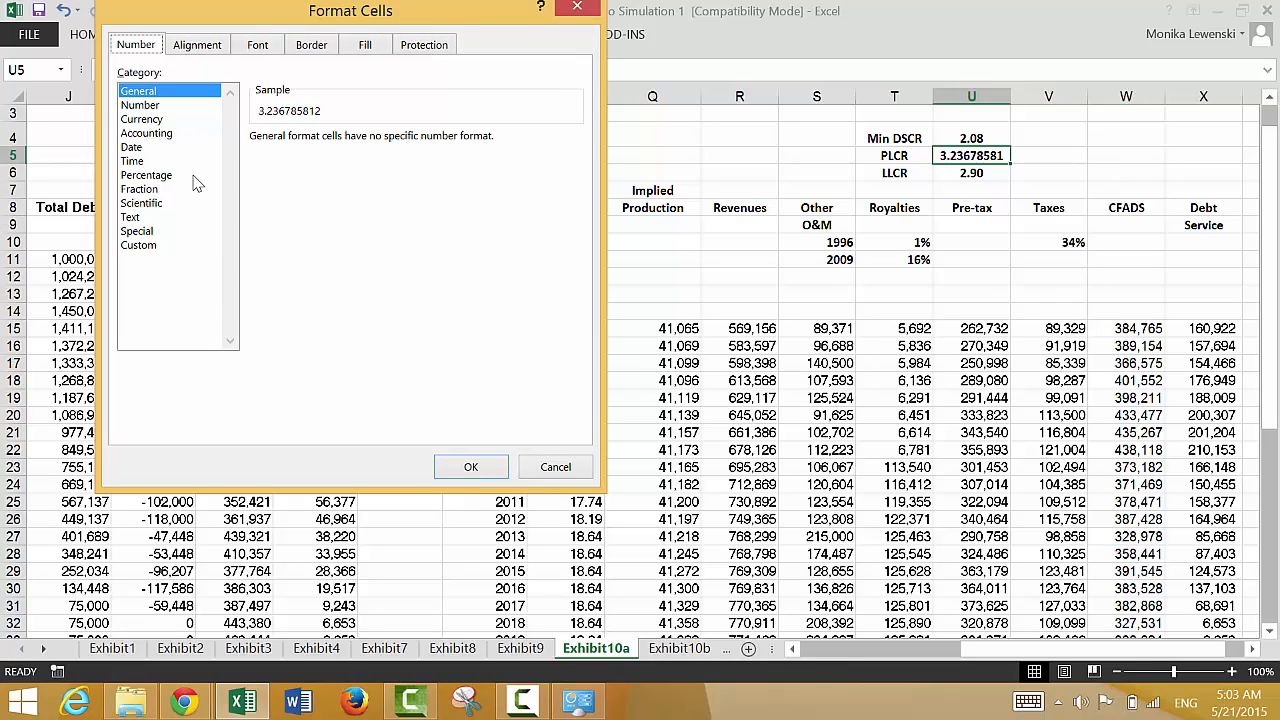
key(Escape)
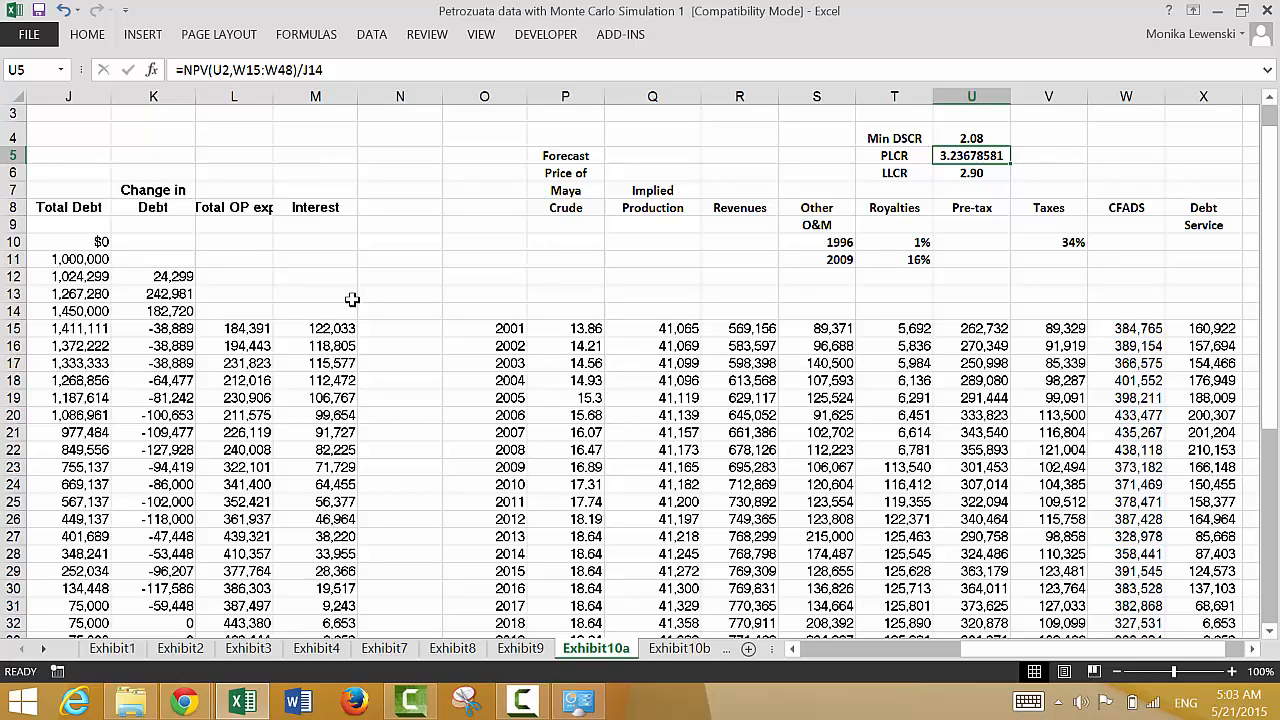
key(ctrl+1)
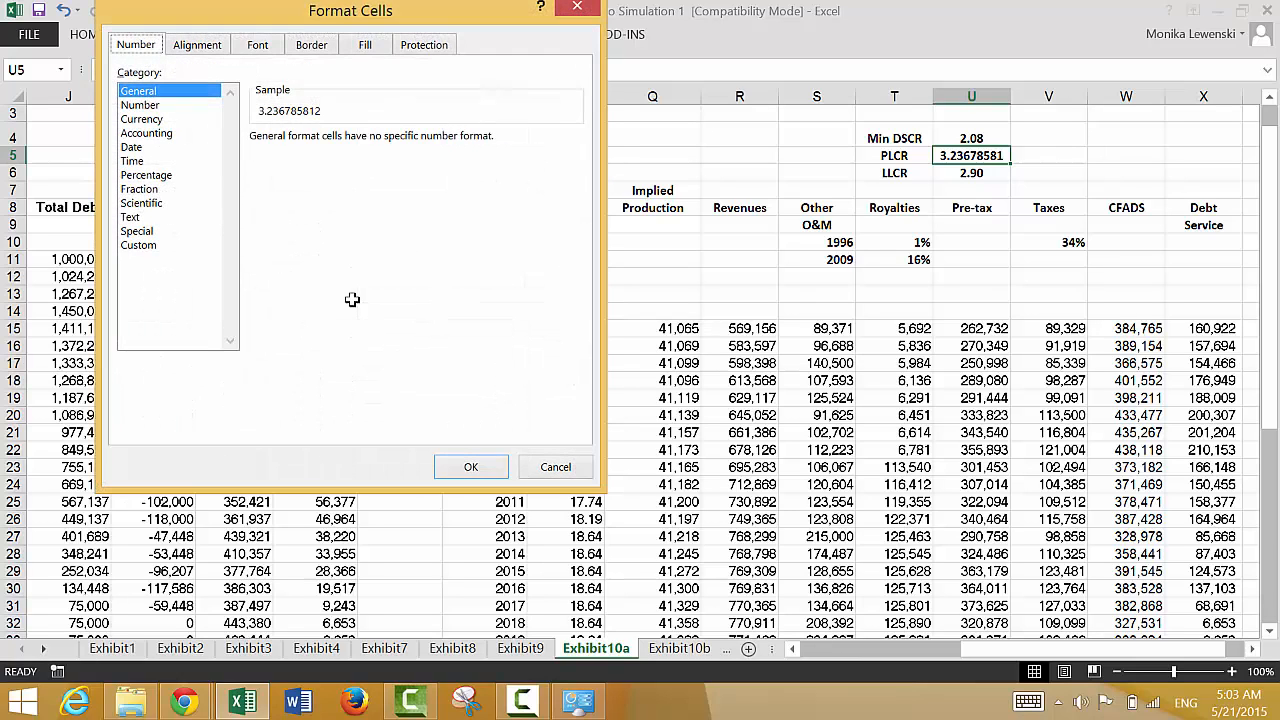
click(145, 105)
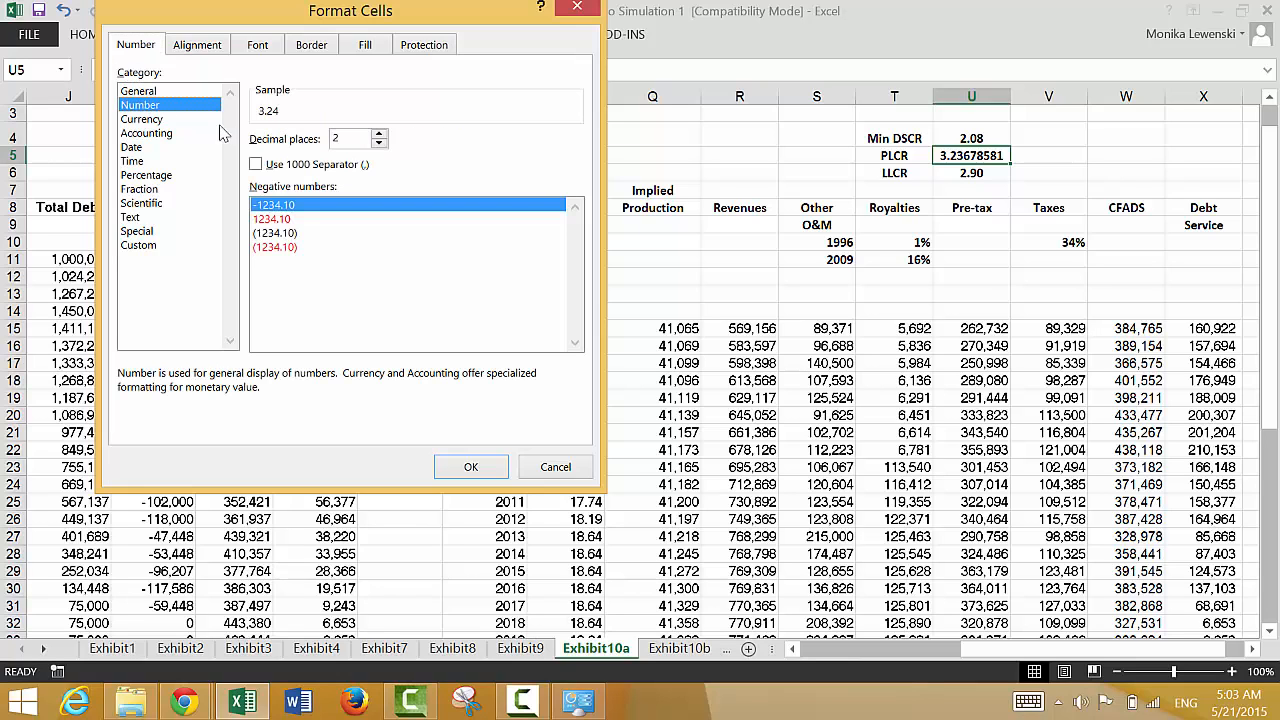
click(488, 469)
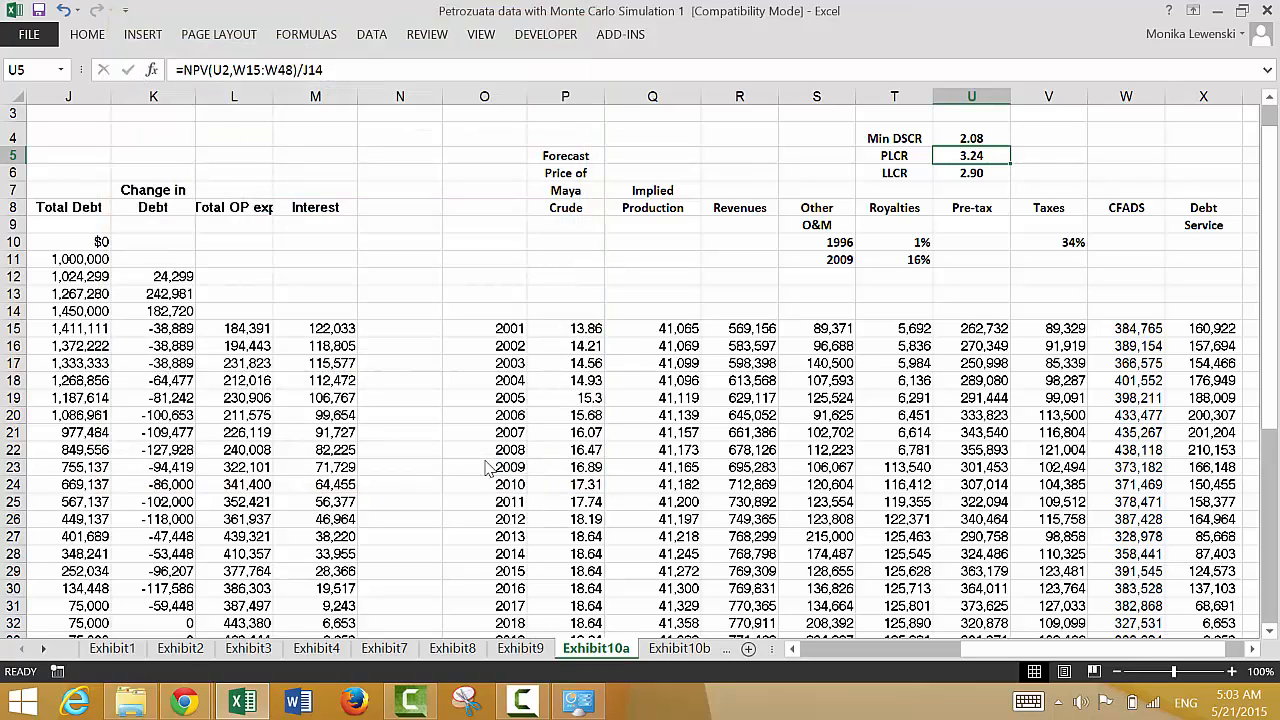
key(Left)
key(Left)
key(Left)
key(Right)
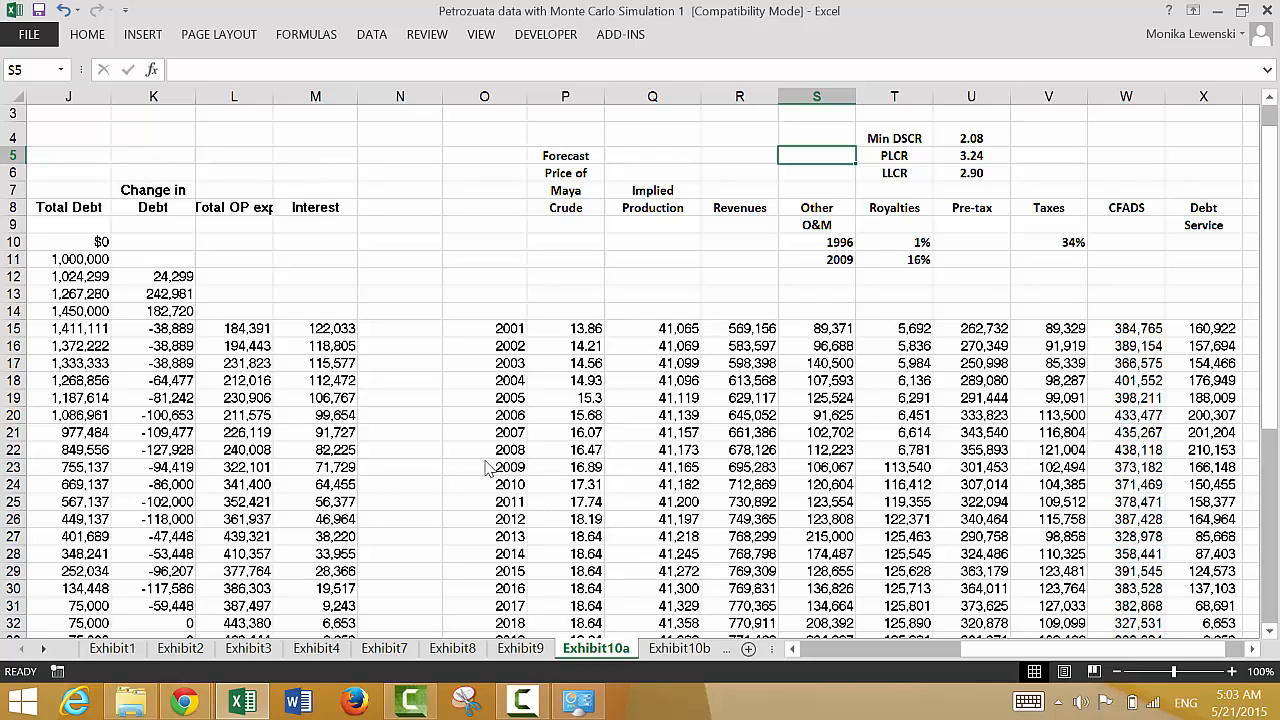
Step: Save the workbook as Petrozuata data with Monte Carlo Simulation 1 in Excel 97-2003 format, replacing the existing file
key(F12)
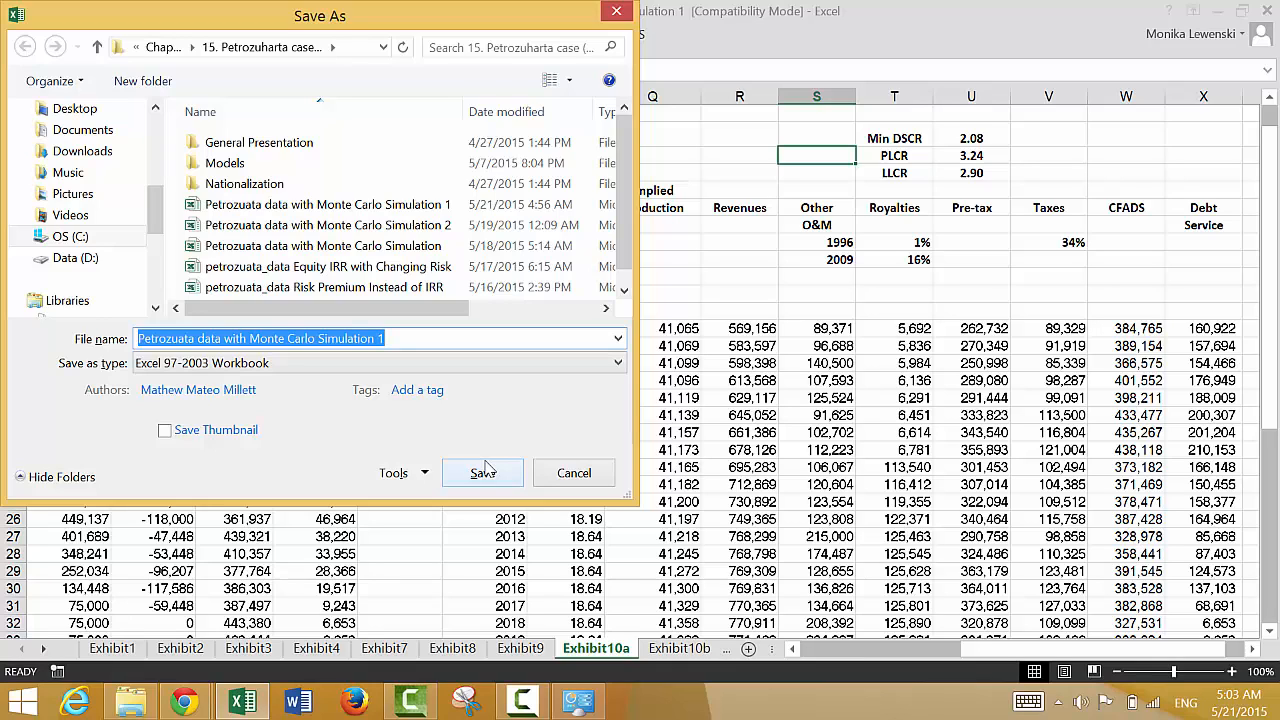
click(483, 471)
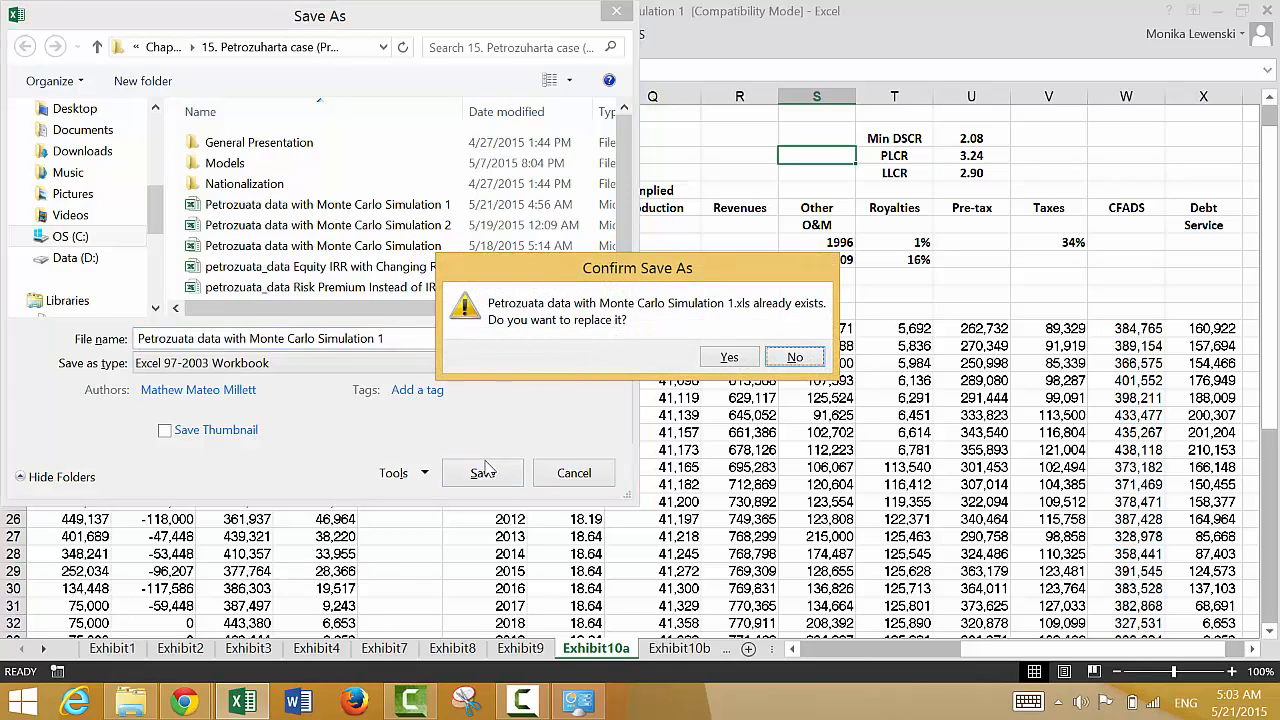
key(Return)
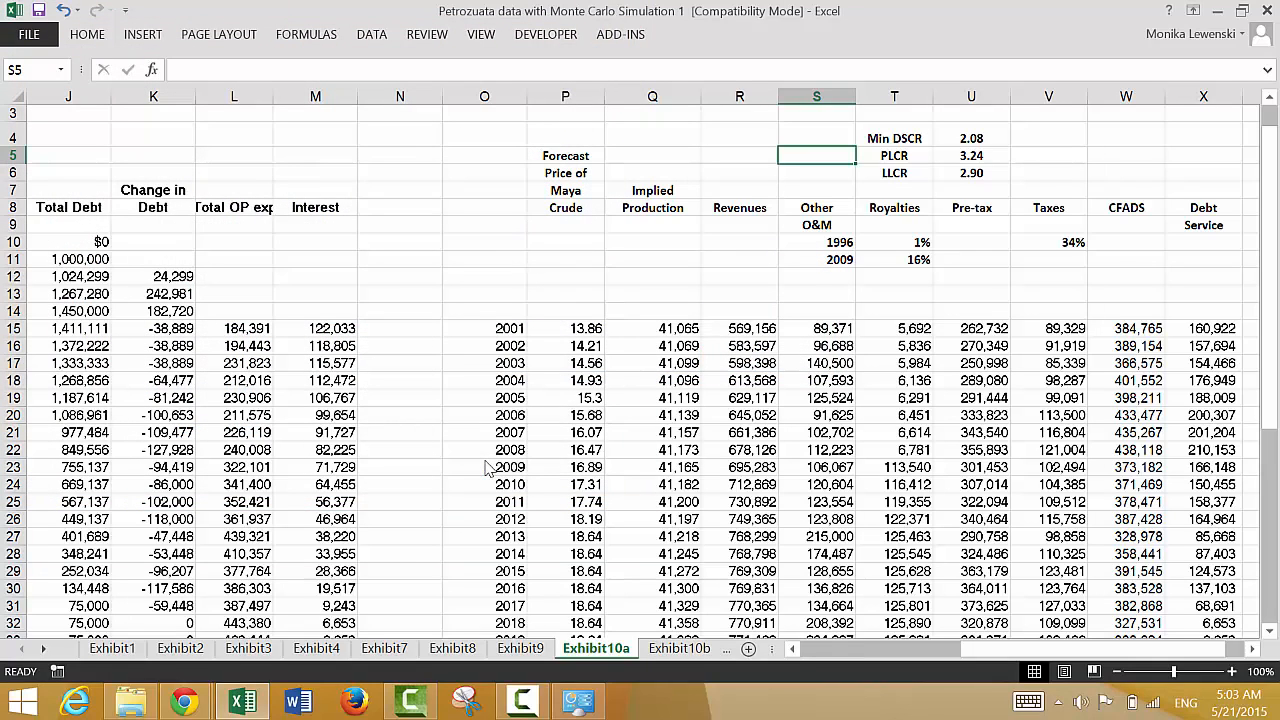
click(565, 700)
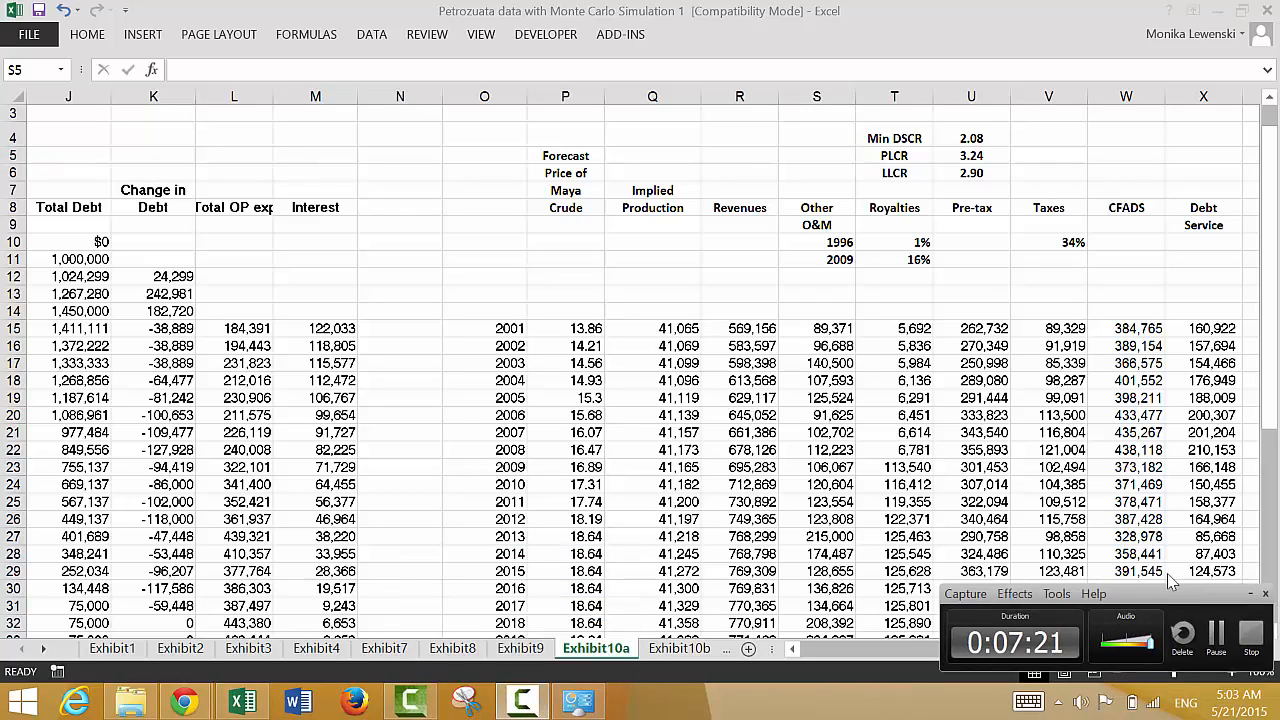